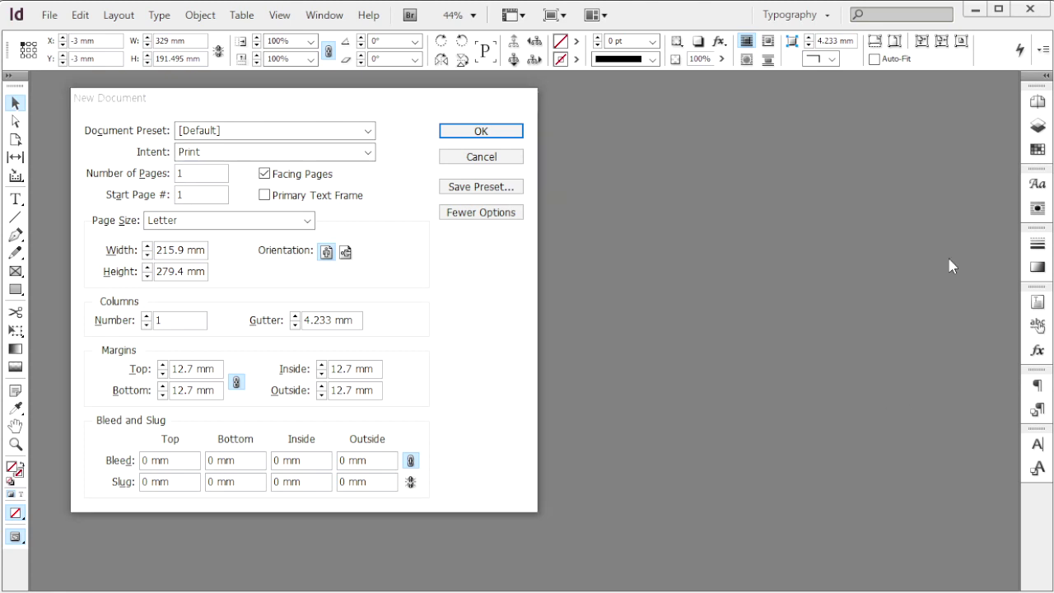
Step: Set the new document's page size to 323 mm wide and 470 mm high
{"action": "left_click", "coordinate": [211, 177]}
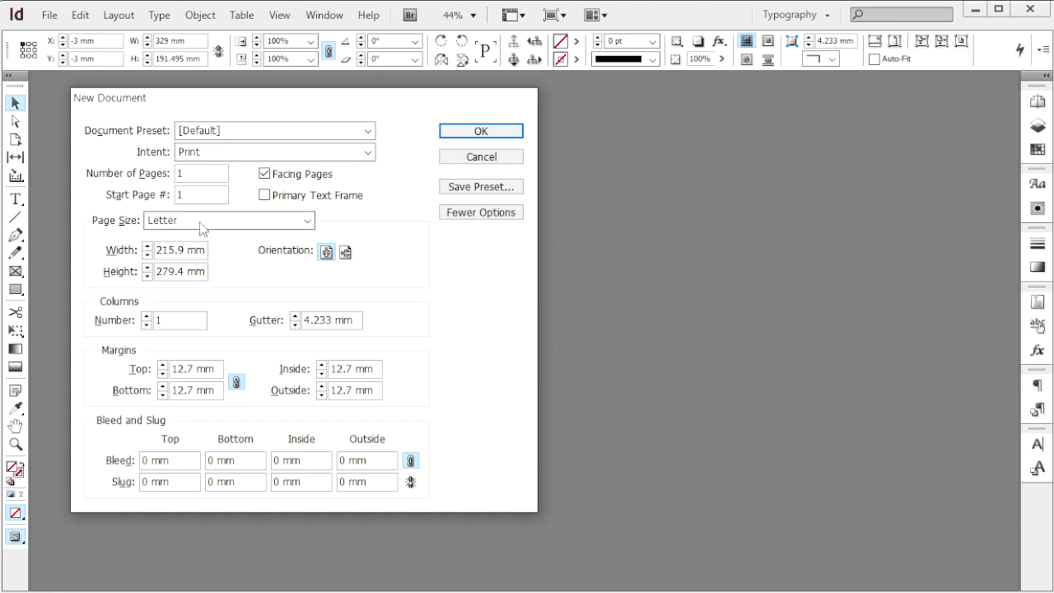
{"action": "key", "text": "Tab"}
{"action": "key", "text": "Tab"}
{"action": "key", "text": "Tab"}
{"action": "key", "text": "Tab"}
{"action": "type", "text": "323"}
{"action": "key", "text": "Tab"}
{"action": "type", "text": "470"}
{"action": "key", "text": "Tab"}
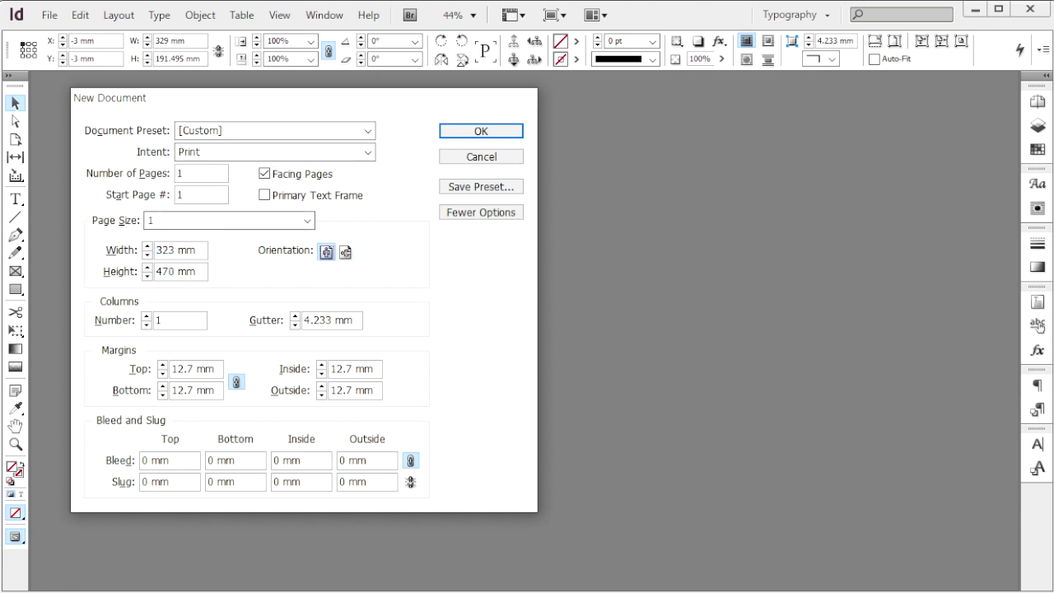
Step: Set the document to 2 columns with a 5 mm gutter
{"action": "key", "text": "Tab"}
{"action": "type", "text": "2"}
{"action": "key", "text": "Tab"}
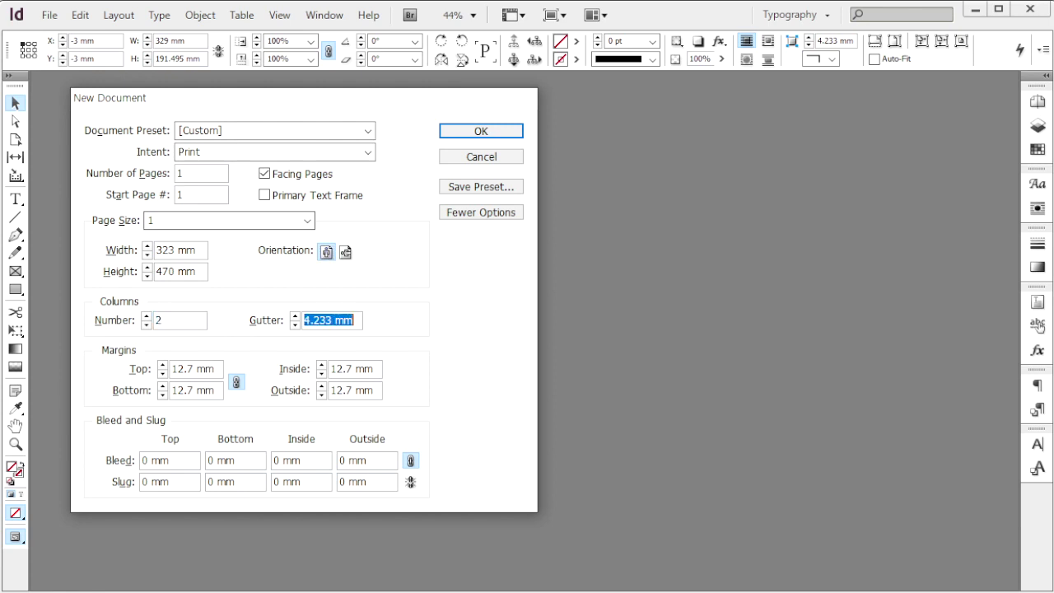
{"action": "type", "text": "5"}
{"action": "key", "text": "Tab"}
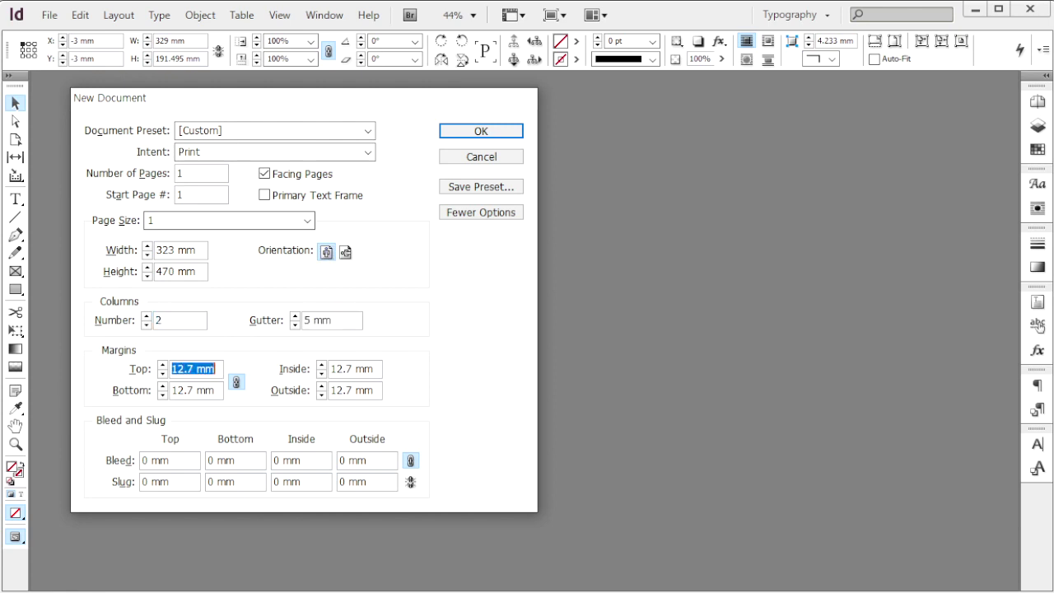
Step: Set the top and bottom margins to 30 mm, then unlink them and set the inside and outside margins to 20 mm
{"action": "type", "text": "30"}
{"action": "key", "text": "Tab"}
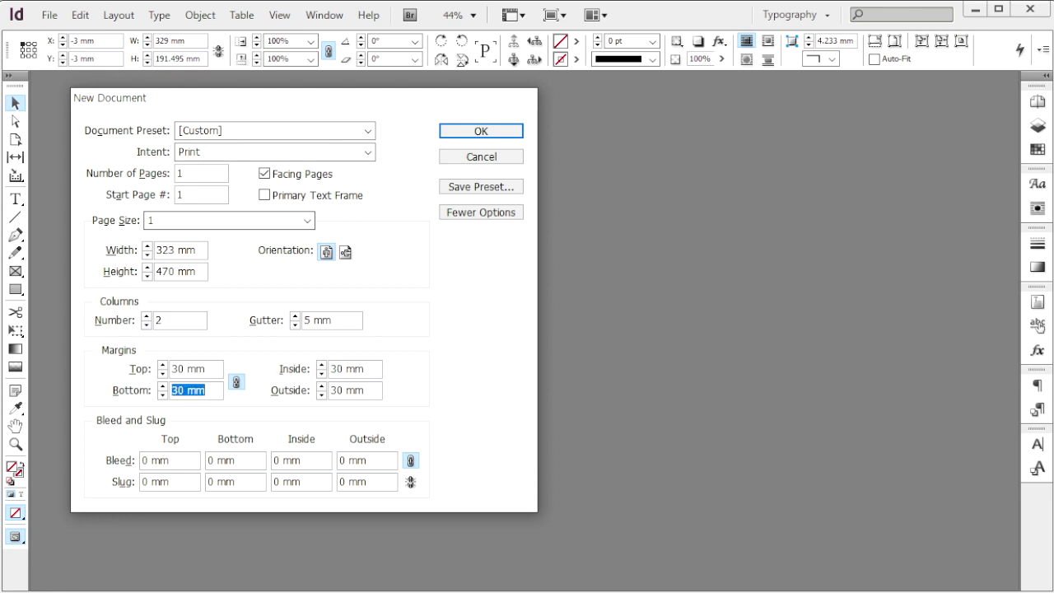
{"action": "left_click", "coordinate": [237, 382]}
{"action": "key", "text": "Tab"}
{"action": "type", "text": "20"}
{"action": "key", "text": "Tab"}
{"action": "type", "text": "20"}
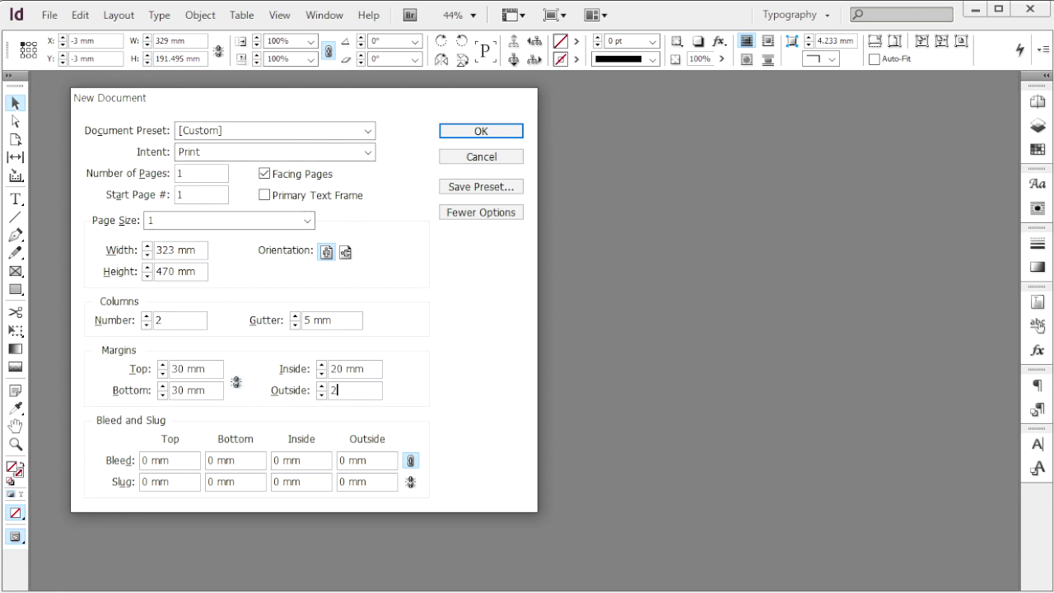
Step: Set the bleed to 3 mm on all sides and create the document
{"action": "key", "text": "Tab"}
{"action": "type", "text": "3"}
{"action": "left_click", "coordinate": [257, 485]}
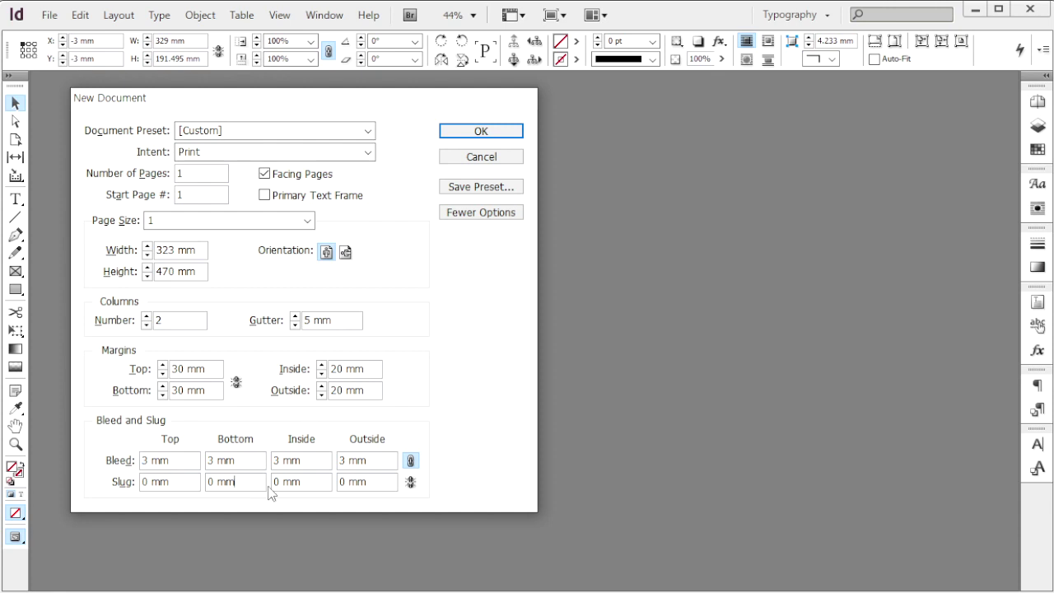
{"action": "left_click", "coordinate": [482, 133]}
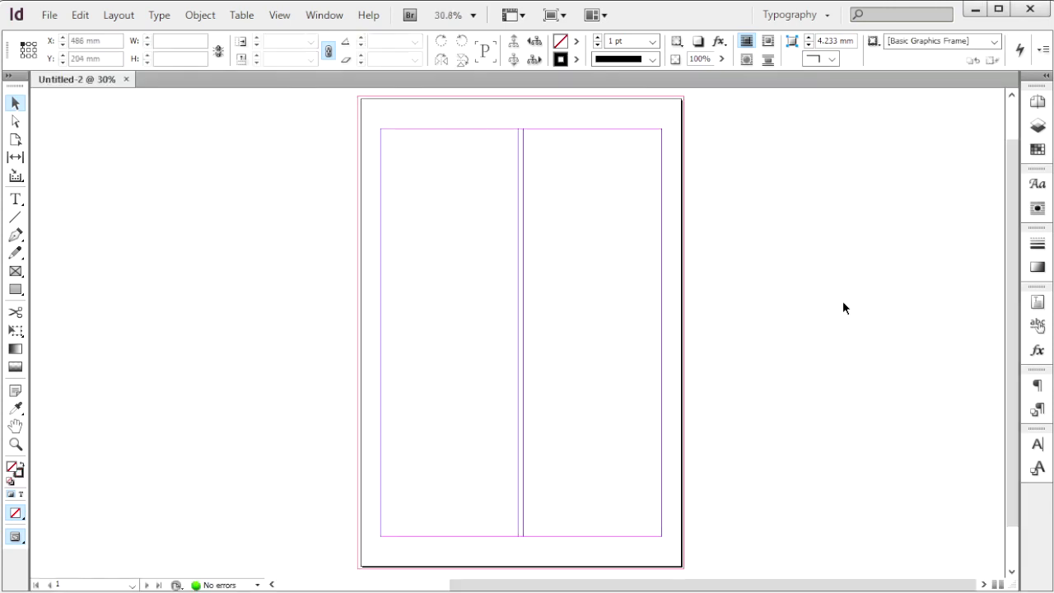
Step: Show the rulers and save the document in the GTQ folder as 수험번호-성명-1
{"action": "key", "text": "ctrl+r"}
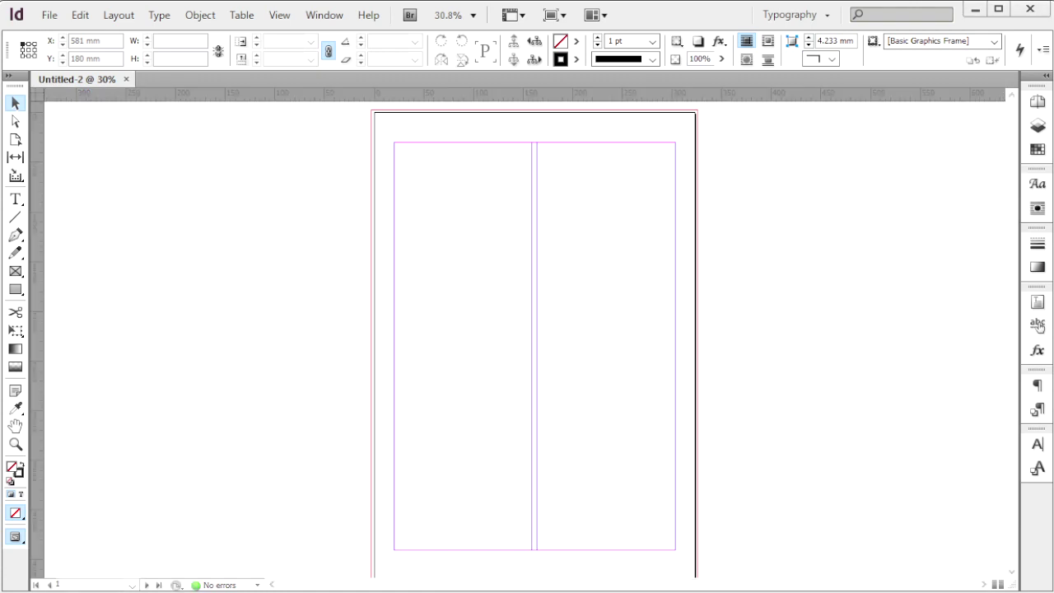
{"action": "key", "text": "ctrl+s"}
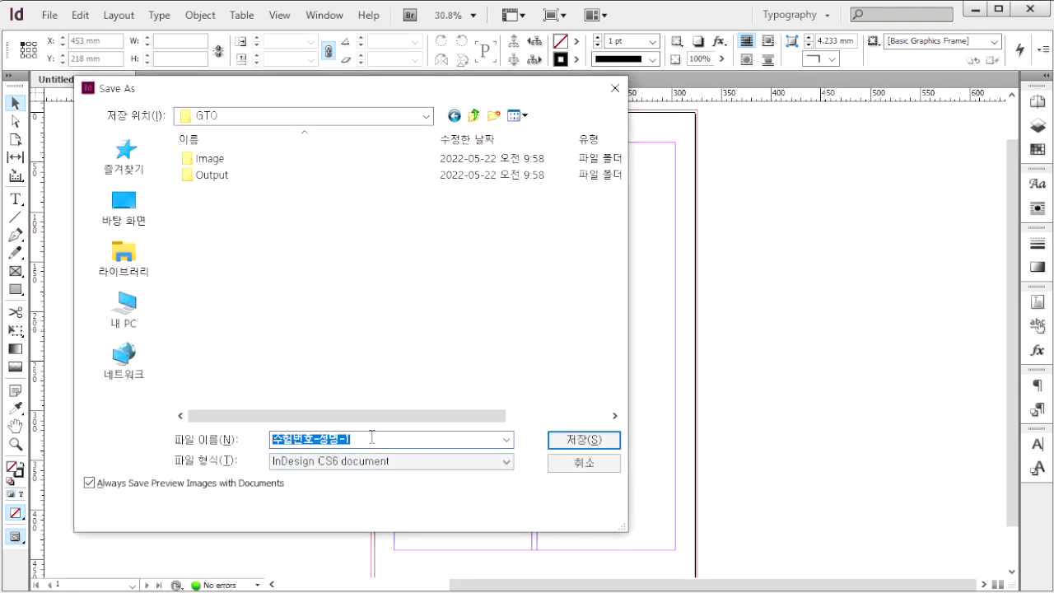
{"action": "left_click", "coordinate": [601, 443]}
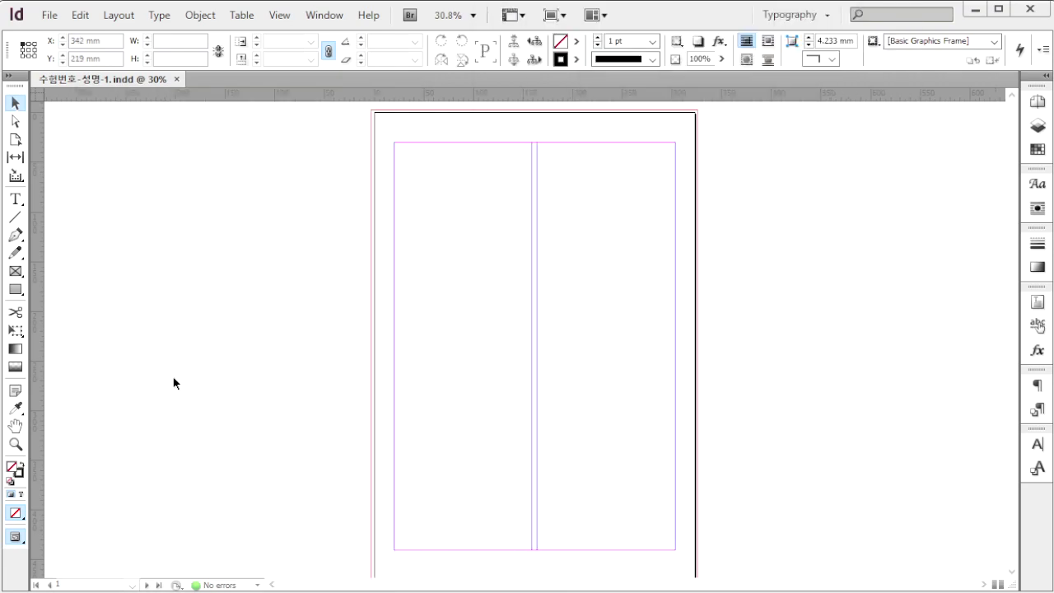
Step: Place 1급-1.ai from the page's top-left corner, about 326 mm wide, and crop its frame from below to about 201 mm high
{"action": "key", "text": "alt+Tab"}
{"action": "key", "text": "ctrl+d"}
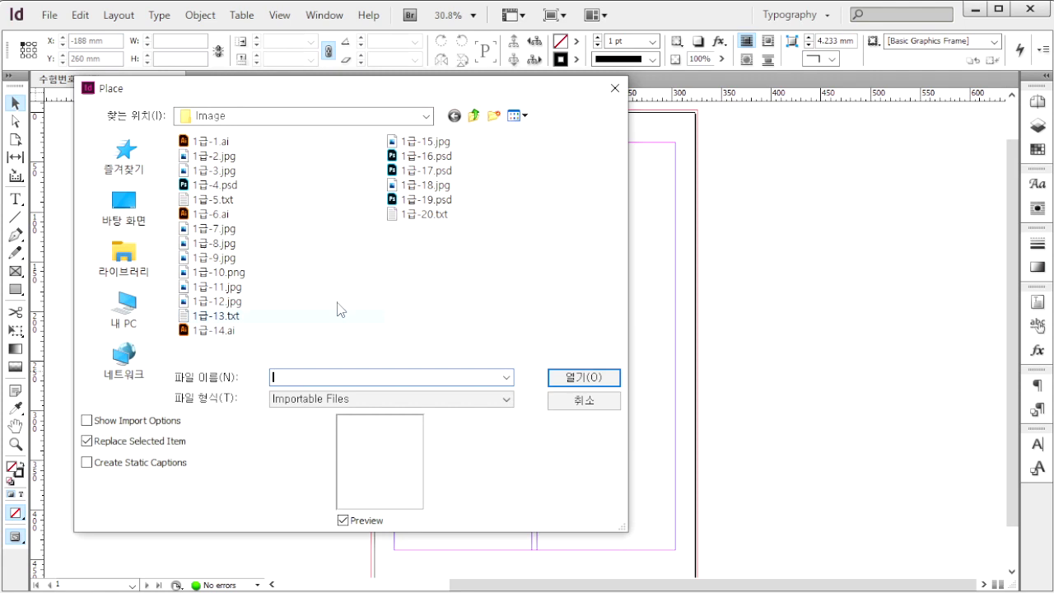
{"action": "left_click", "coordinate": [215, 141]}
{"action": "left_click", "coordinate": [584, 377]}
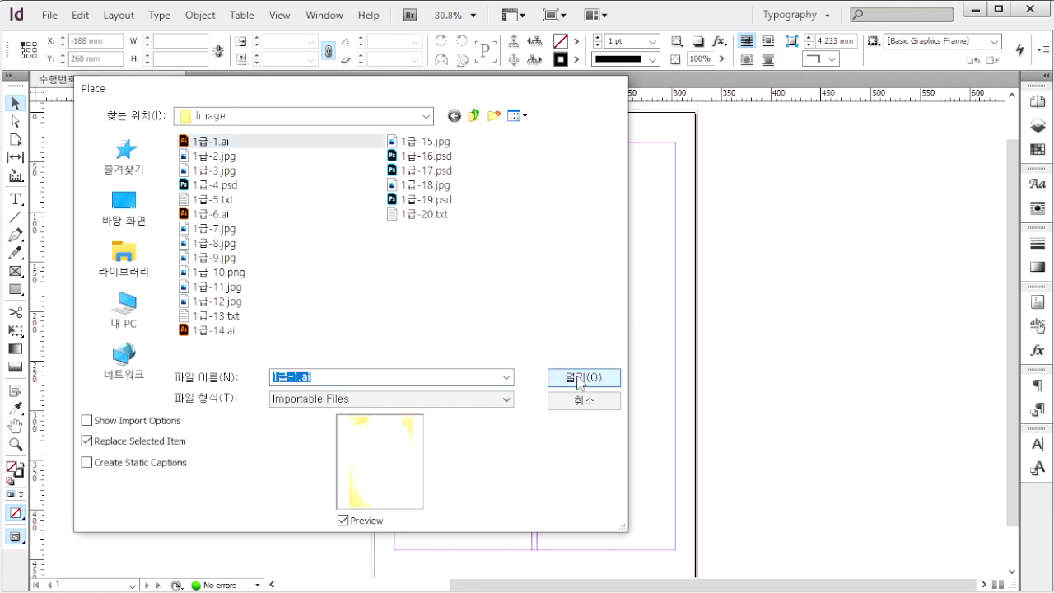
{"action": "left_click_drag", "start_coordinate": [375, 113], "coordinate": [694, 385]}
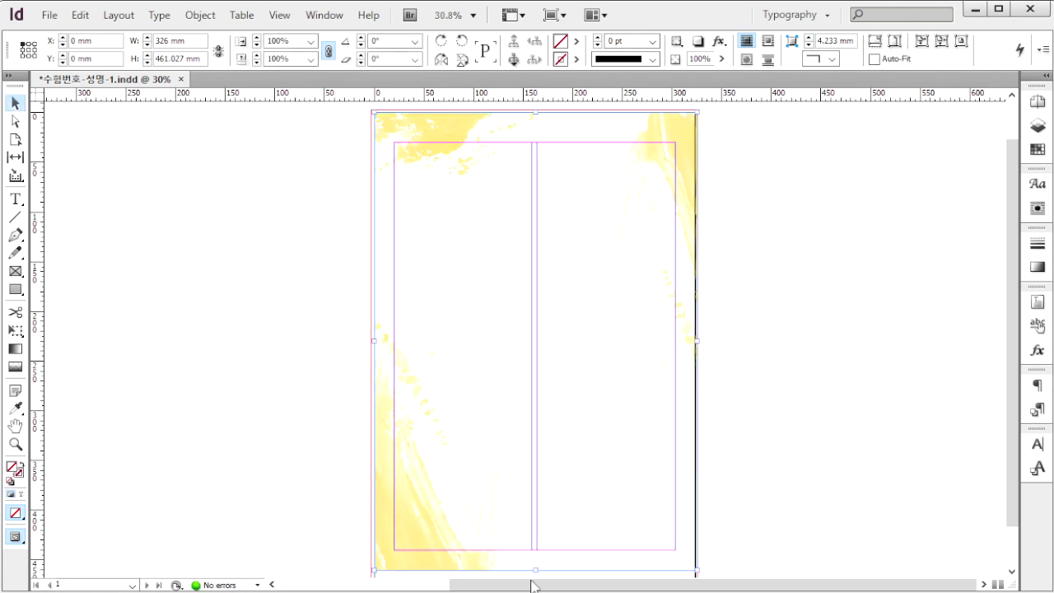
{"action": "left_click_drag", "start_coordinate": [534, 568], "coordinate": [542, 319]}
Step: Apply an Inner Shadow effect with its default settings to the placed yellow paint artwork
{"action": "left_click", "coordinate": [473, 15]}
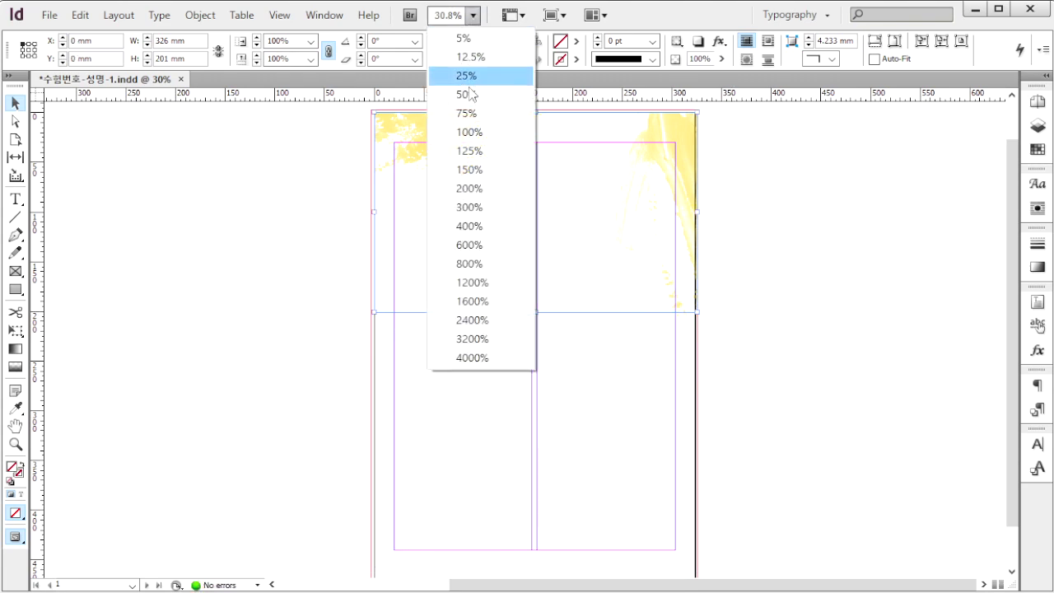
{"action": "left_click", "coordinate": [470, 114]}
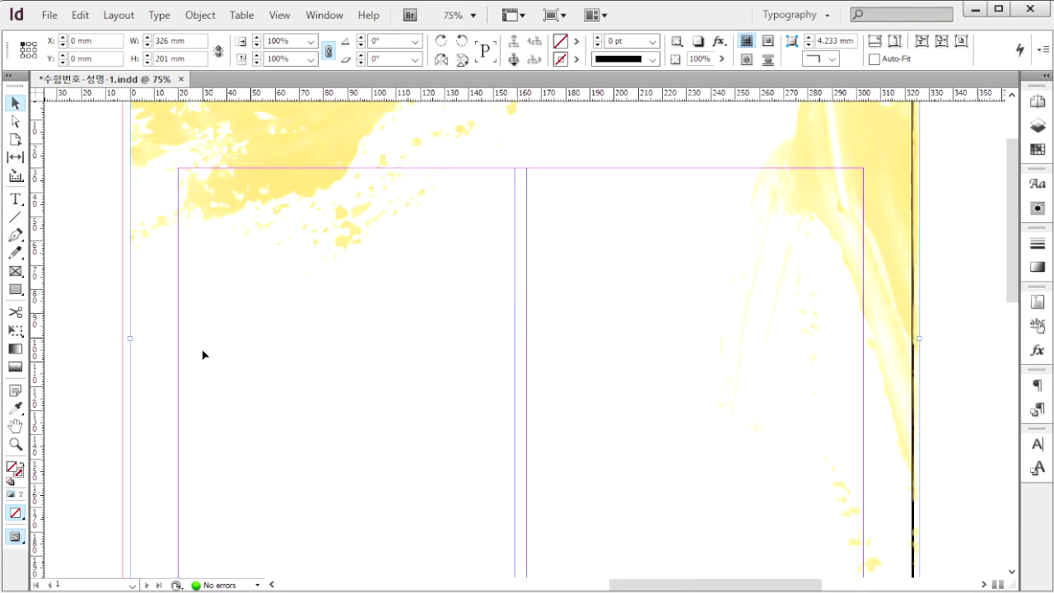
{"action": "scroll", "coordinate": [343, 332], "scroll_direction": "up", "scroll_amount": 3}
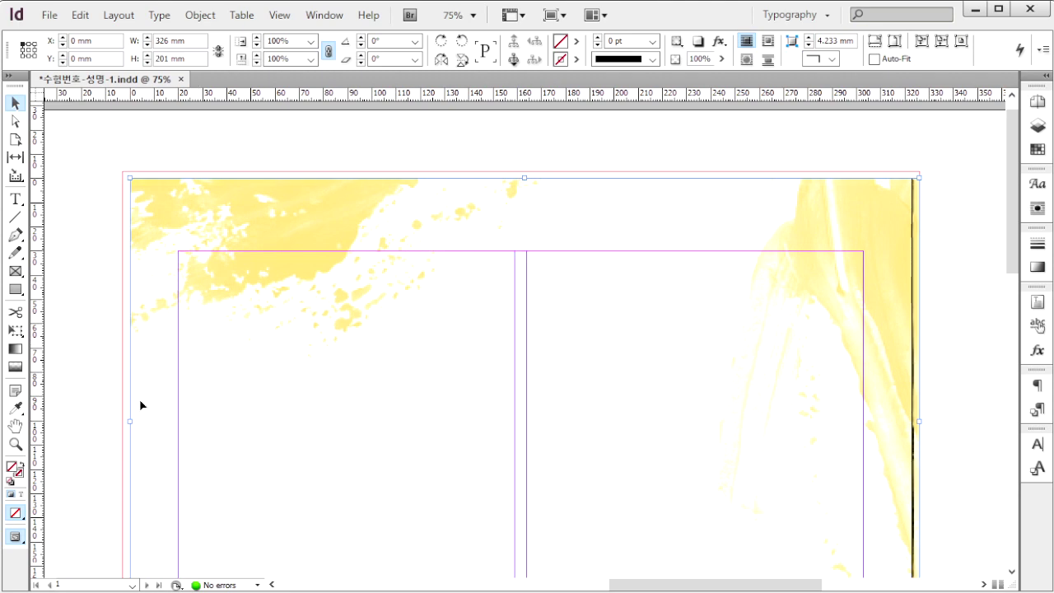
{"action": "right_click", "coordinate": [142, 540]}
{"action": "mouse_move", "coordinate": [325, 323]}
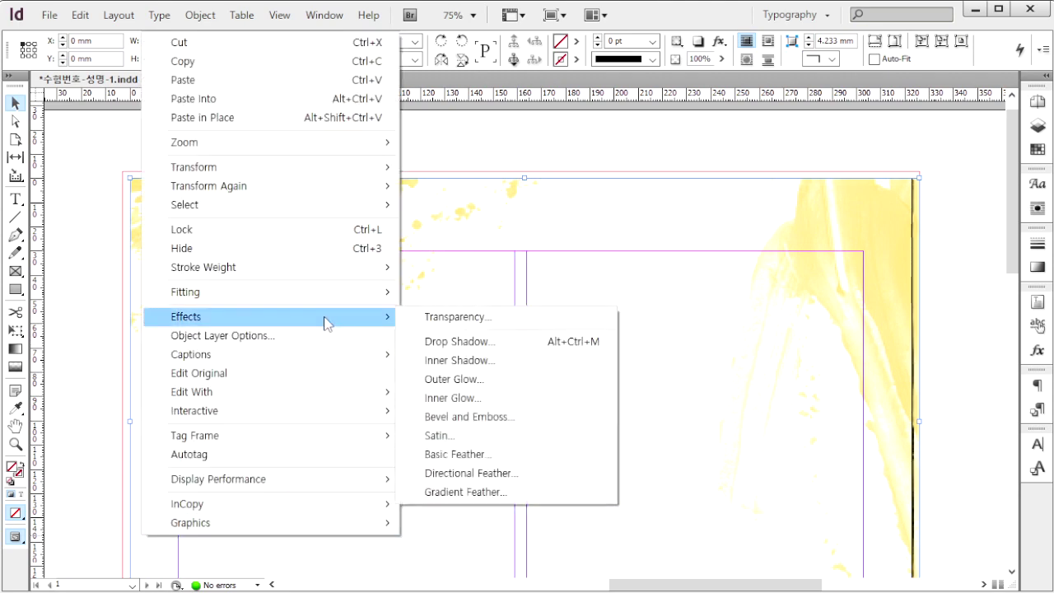
{"action": "left_click", "coordinate": [505, 362]}
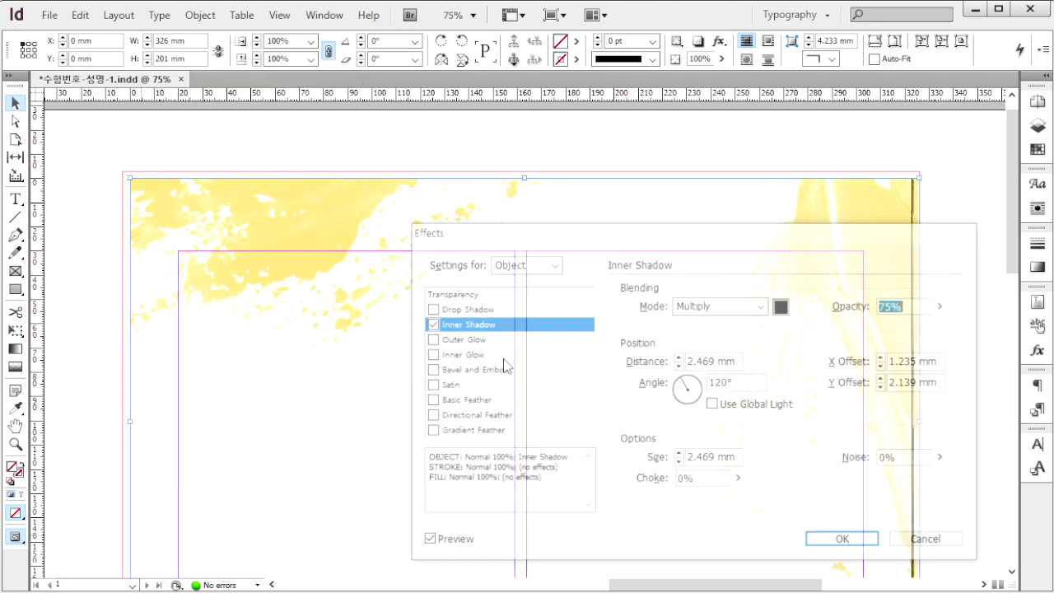
{"action": "left_click", "coordinate": [845, 541]}
Step: Place the beach image 1급-2.jpg across the whole page out to the bleed, 329 × 476 mm
{"action": "key", "text": "ctrl+0"}
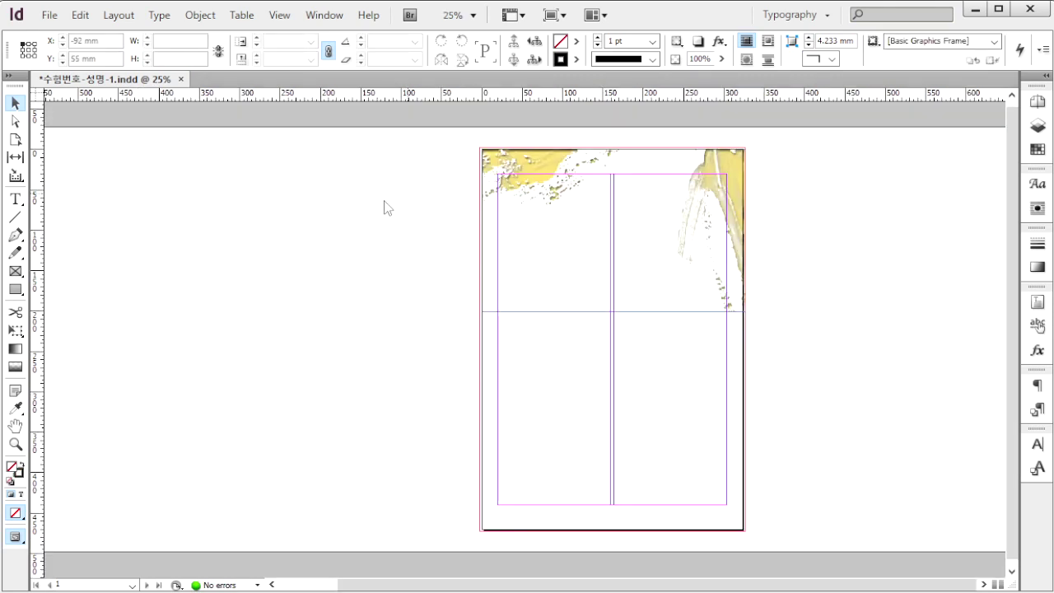
{"action": "key", "text": "ctrl+d"}
{"action": "left_click", "coordinate": [220, 156]}
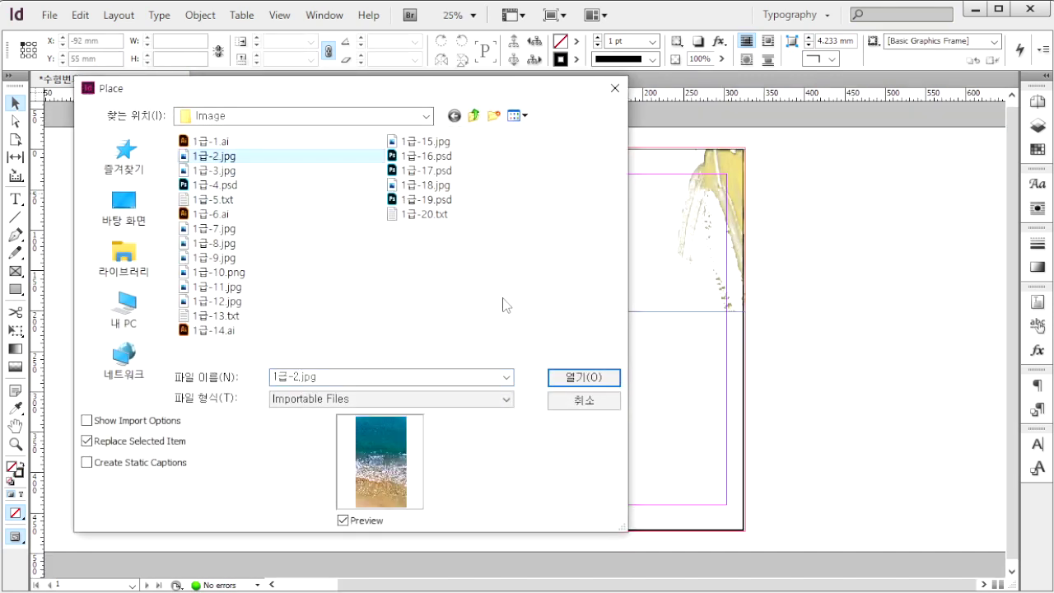
{"action": "left_click", "coordinate": [576, 377]}
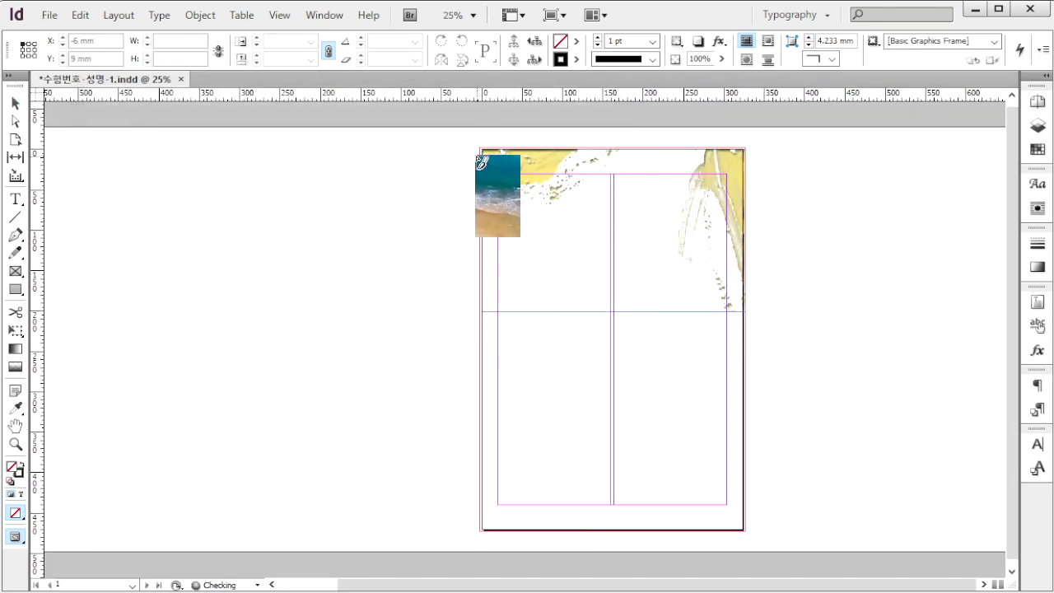
{"action": "left_click_drag", "start_coordinate": [599, 278], "coordinate": [823, 517]}
Step: Apply a Gradient Feather effect to the beach image so it fades out toward the page's lower edge
{"action": "key", "text": "ctrl+="}
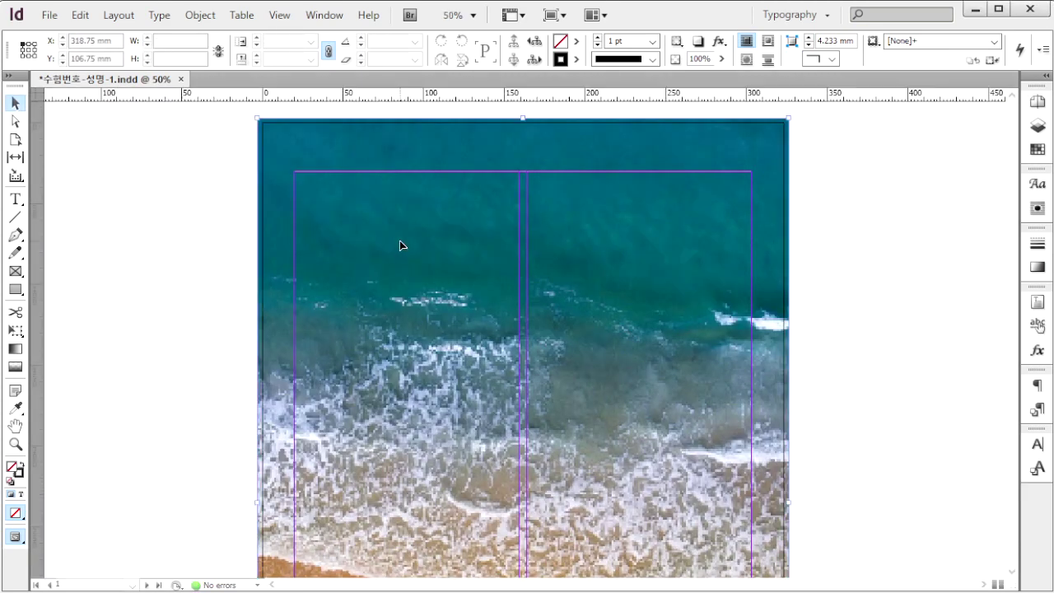
{"action": "right_click", "coordinate": [272, 566]}
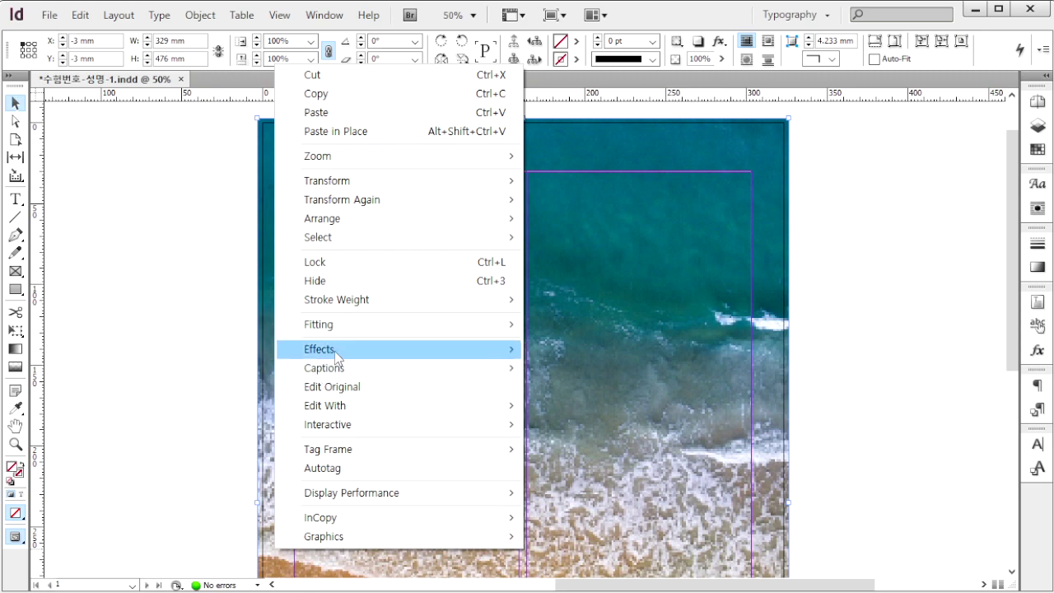
{"action": "mouse_move", "coordinate": [334, 350]}
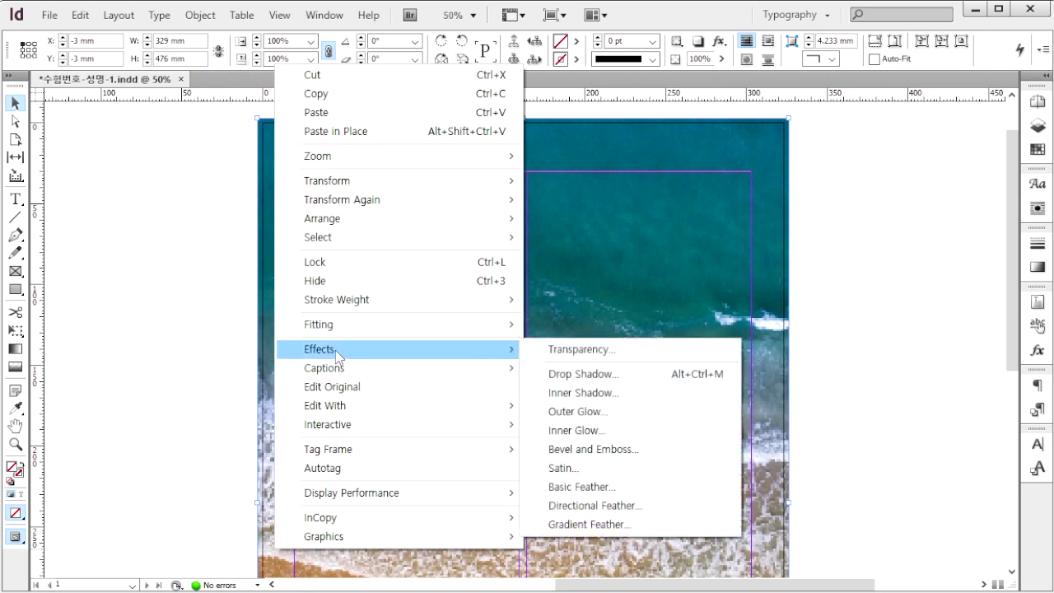
{"action": "left_click", "coordinate": [609, 525]}
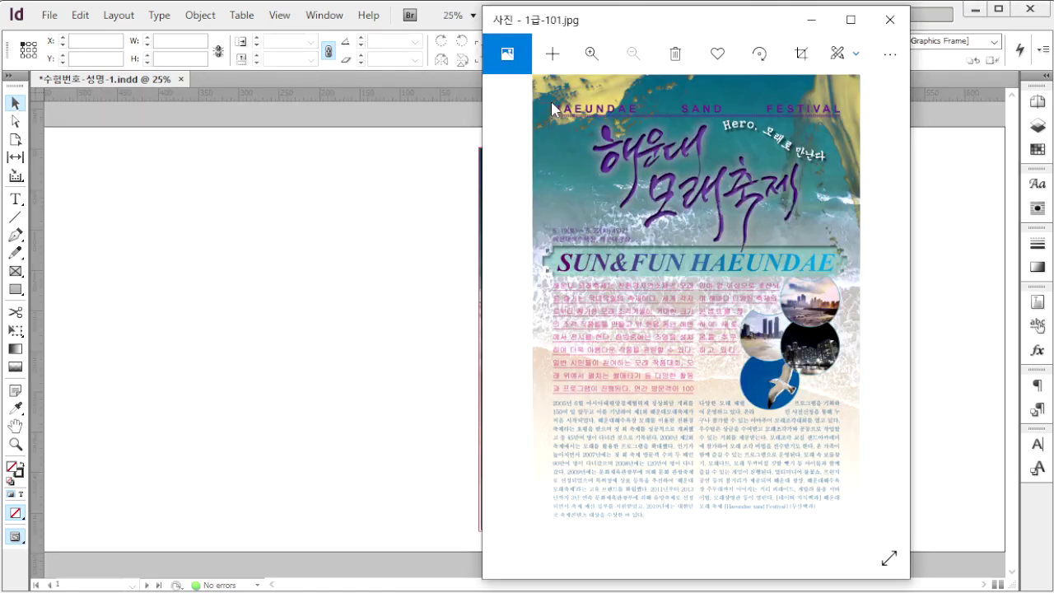
{"action": "left_click", "coordinate": [400, 234]}
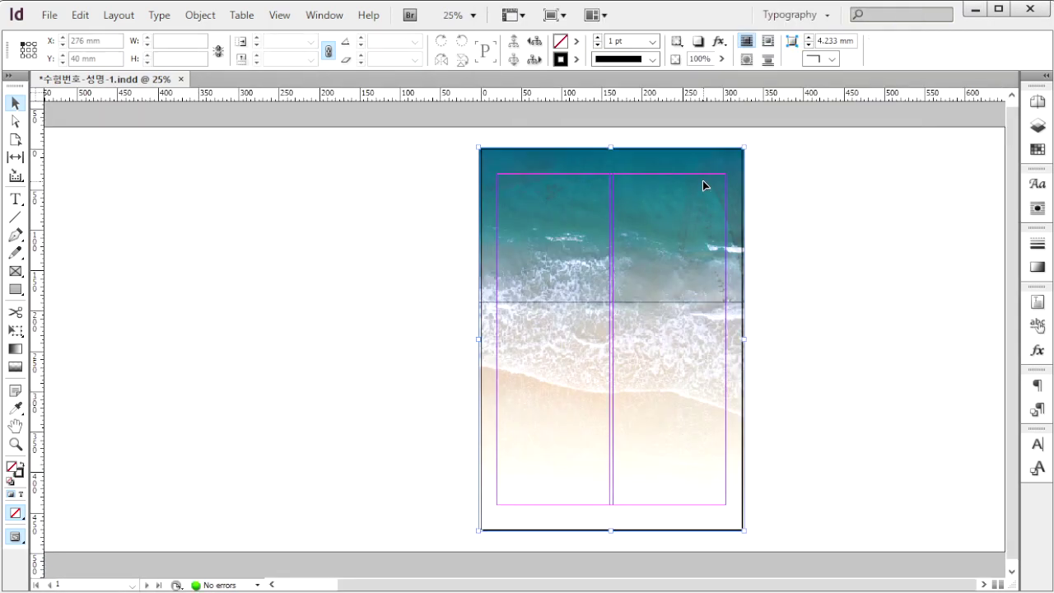
Step: Send the beach image to the back, behind the yellow paint artwork
{"action": "key", "text": "ctrl+r"}
{"action": "left_click", "coordinate": [200, 15]}
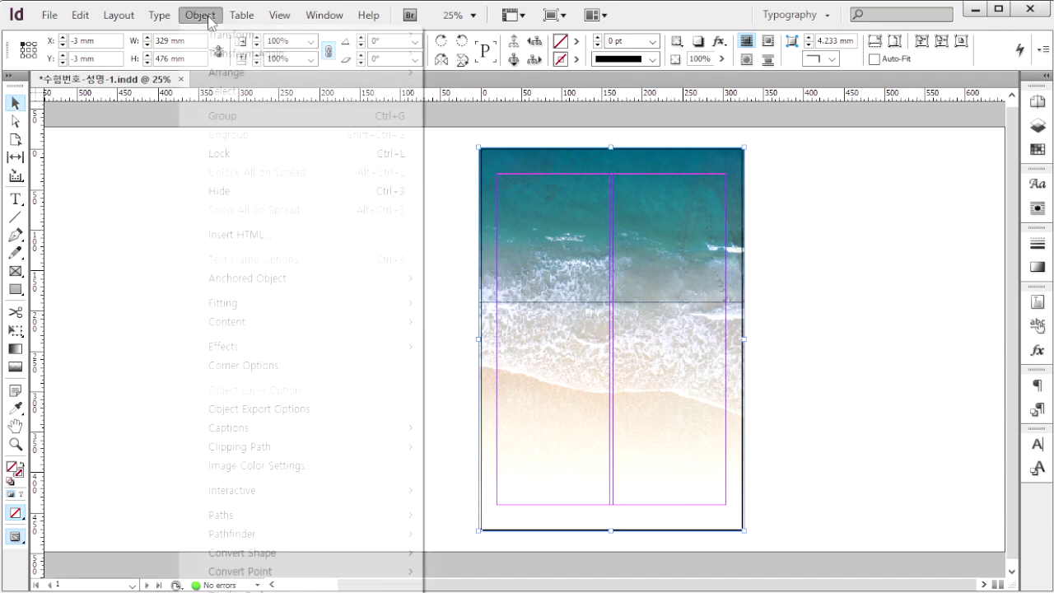
{"action": "mouse_move", "coordinate": [229, 78]}
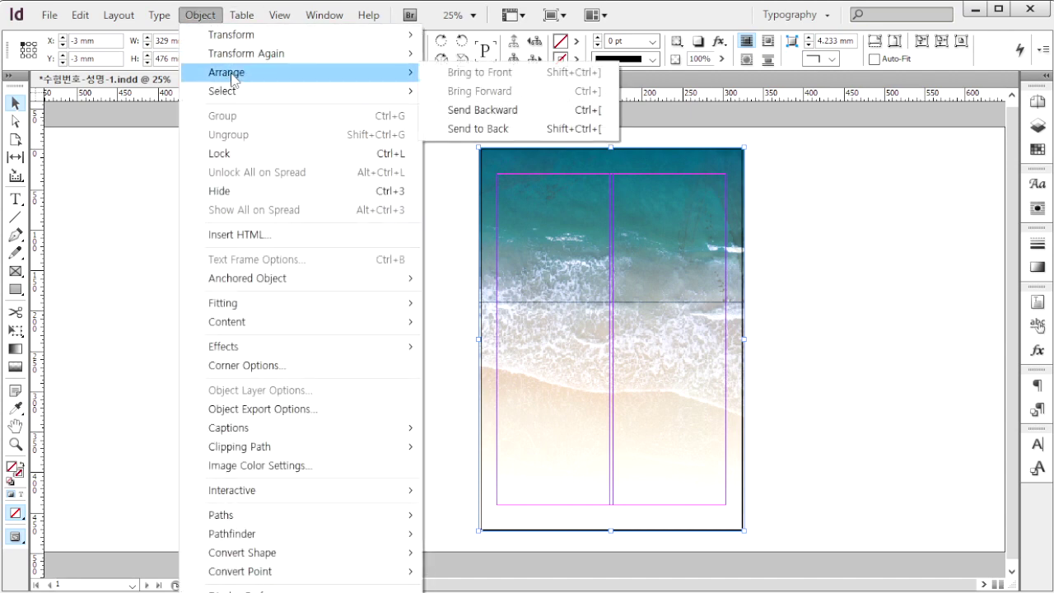
{"action": "left_click", "coordinate": [520, 130]}
{"action": "left_click", "coordinate": [868, 259]}
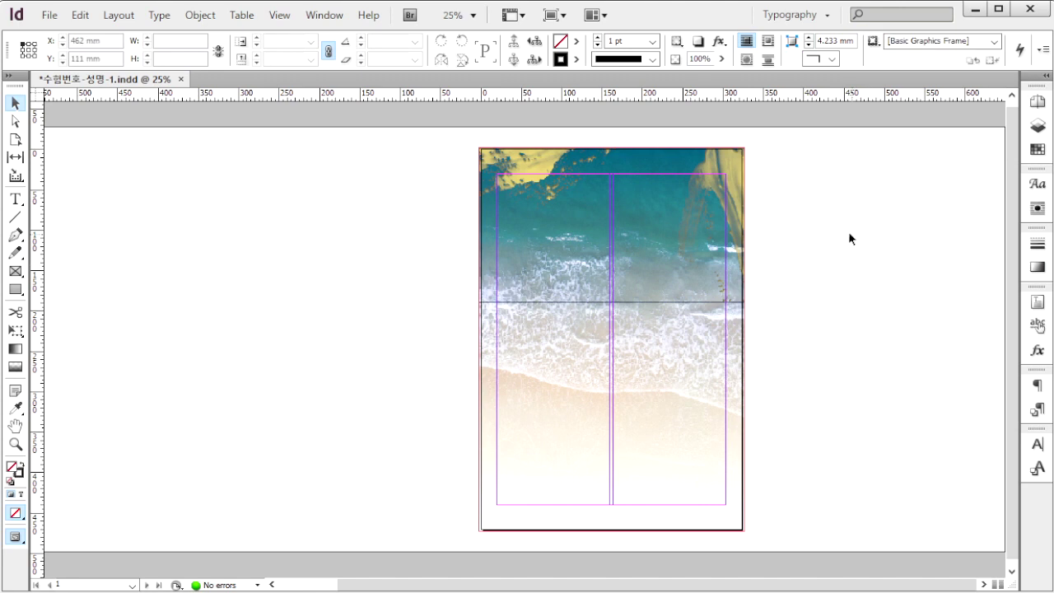
Step: Create a 58 × 58 mm circular ellipse frame on the pasteboard to the right of the page
{"action": "scroll", "coordinate": [852, 247], "scroll_direction": "up", "scroll_amount": 2}
{"action": "left_click", "coordinate": [16, 271]}
{"action": "left_click_drag", "start_coordinate": [16, 272], "coordinate": [70, 289]}
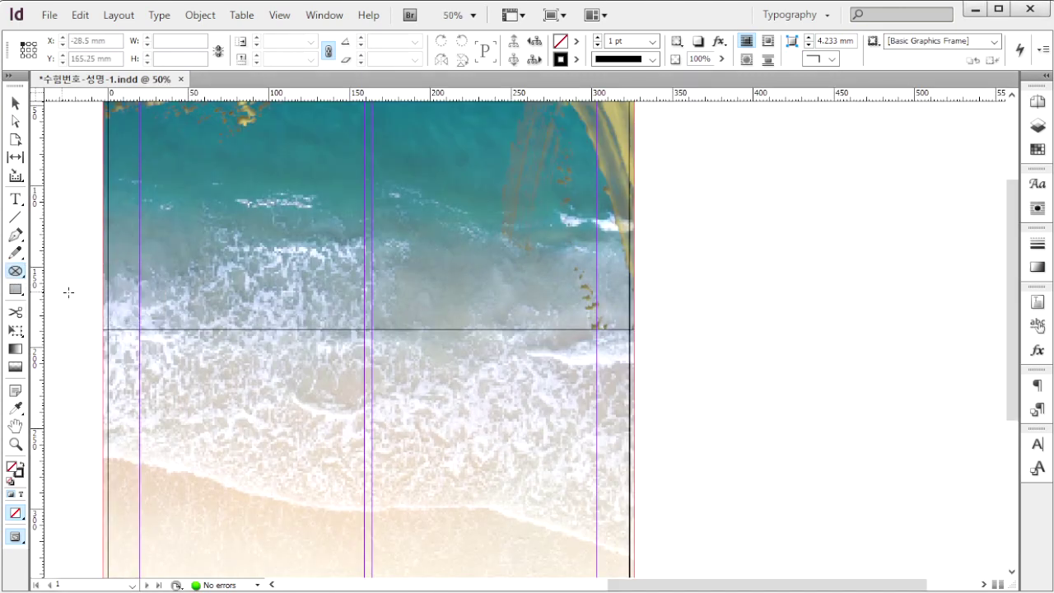
{"action": "left_click", "coordinate": [669, 178]}
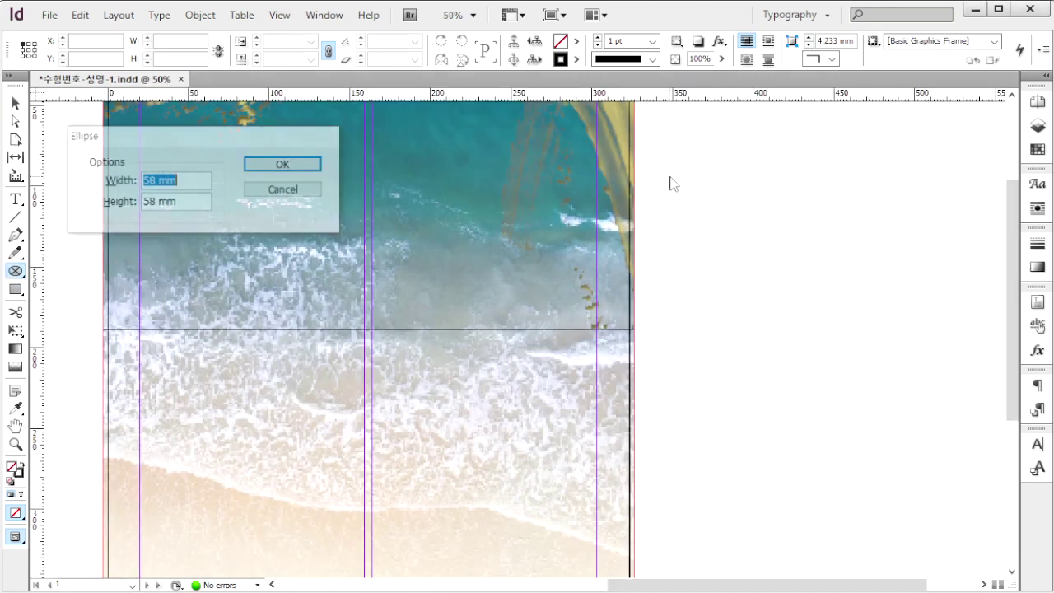
{"action": "left_click", "coordinate": [188, 204]}
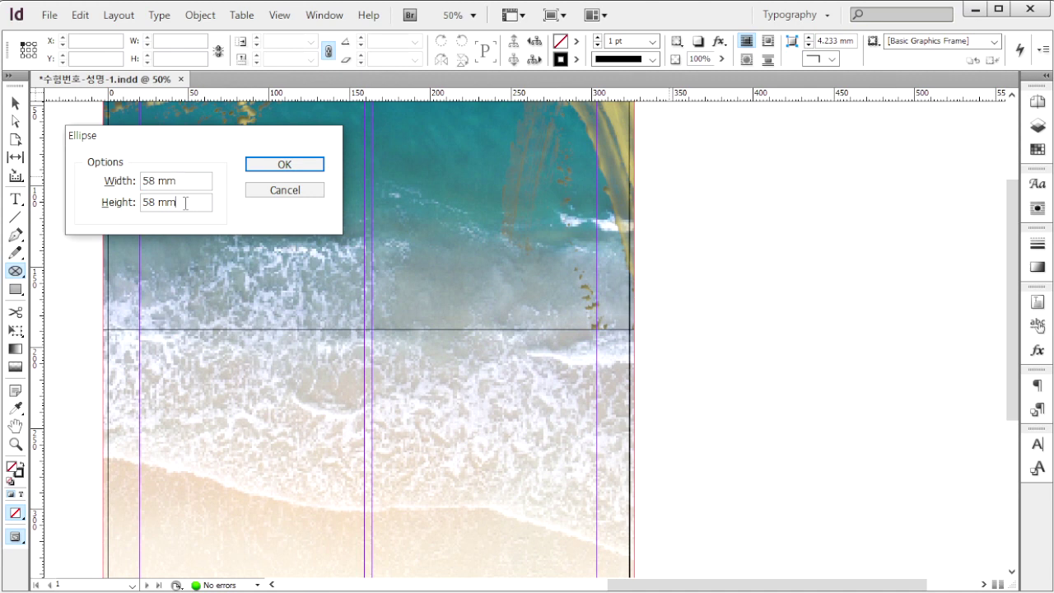
{"action": "triple_click", "coordinate": [185, 202]}
{"action": "left_click", "coordinate": [305, 172]}
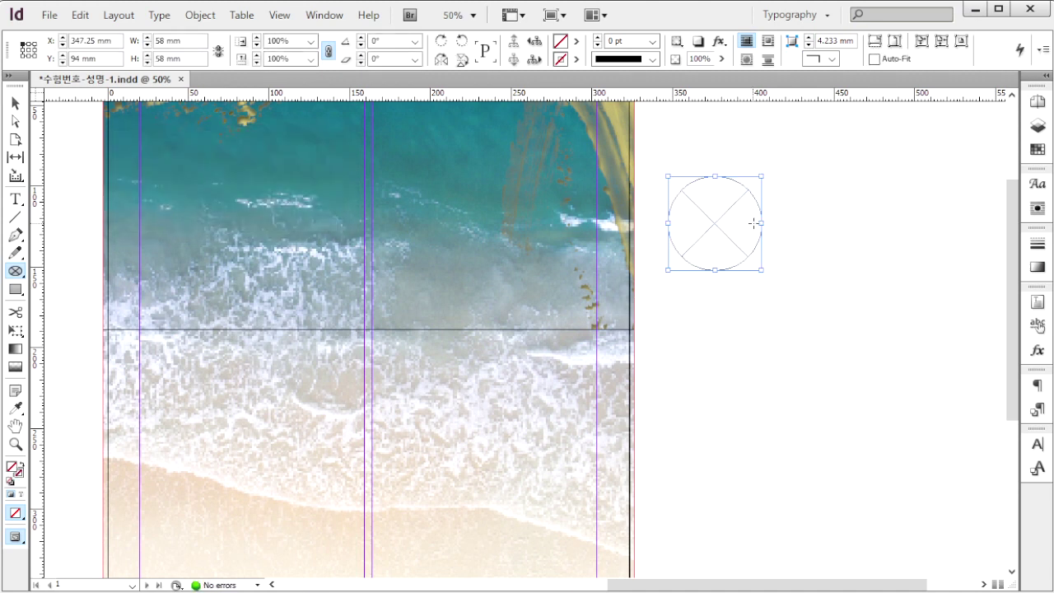
{"action": "key", "text": "v"}
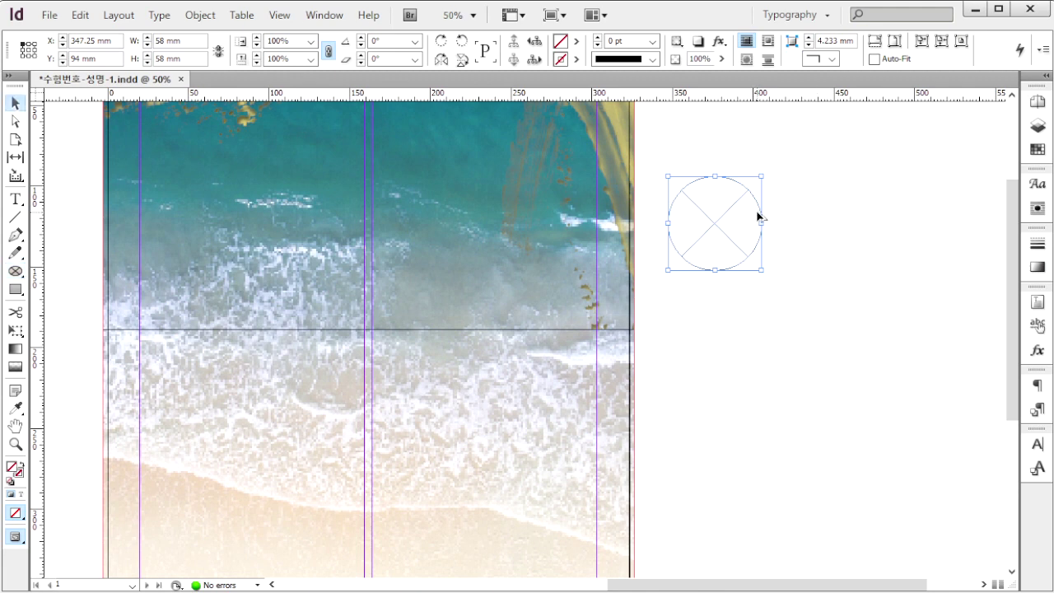
Step: Duplicate the circle frame straight down by about 44 mm and cut the upper circle out of the lower one with Pathfinder Minus Back
{"action": "left_click_drag", "start_coordinate": [733, 224], "coordinate": [736, 294]}
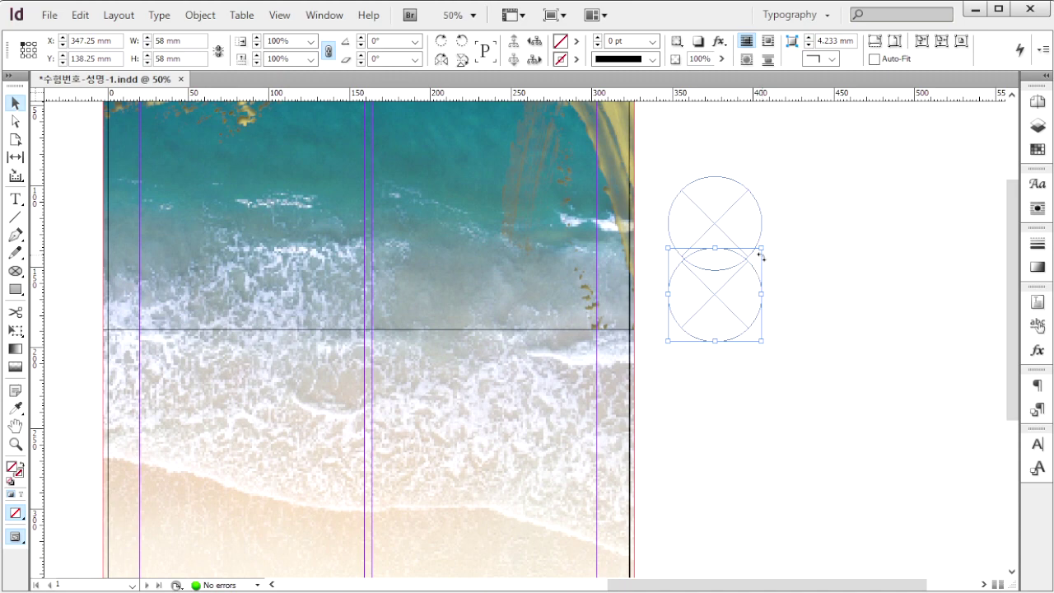
{"action": "left_click_drag", "start_coordinate": [790, 314], "coordinate": [667, 170]}
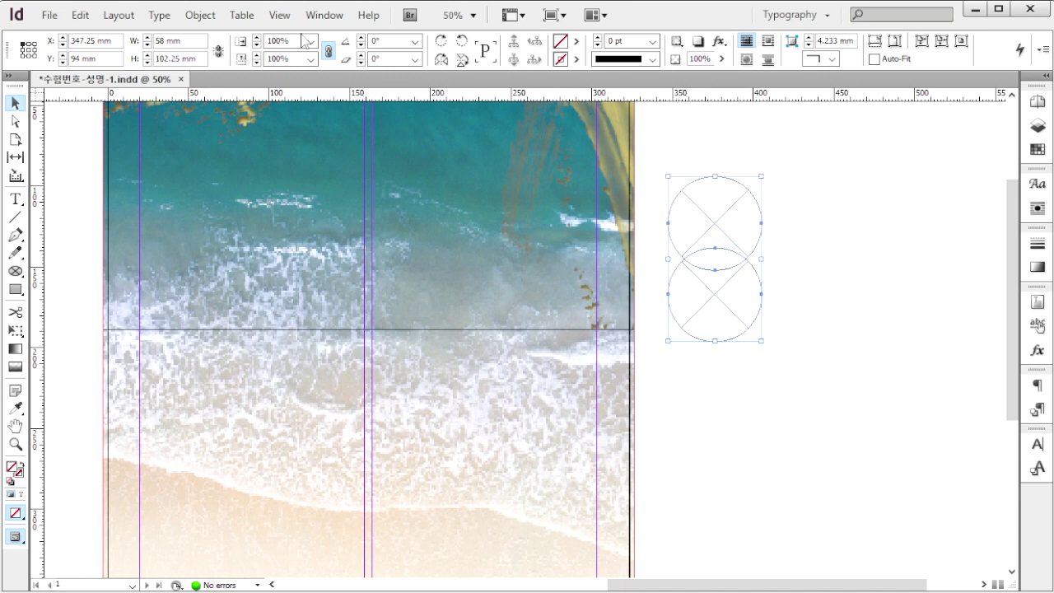
{"action": "left_click", "coordinate": [323, 15]}
{"action": "mouse_move", "coordinate": [488, 285]}
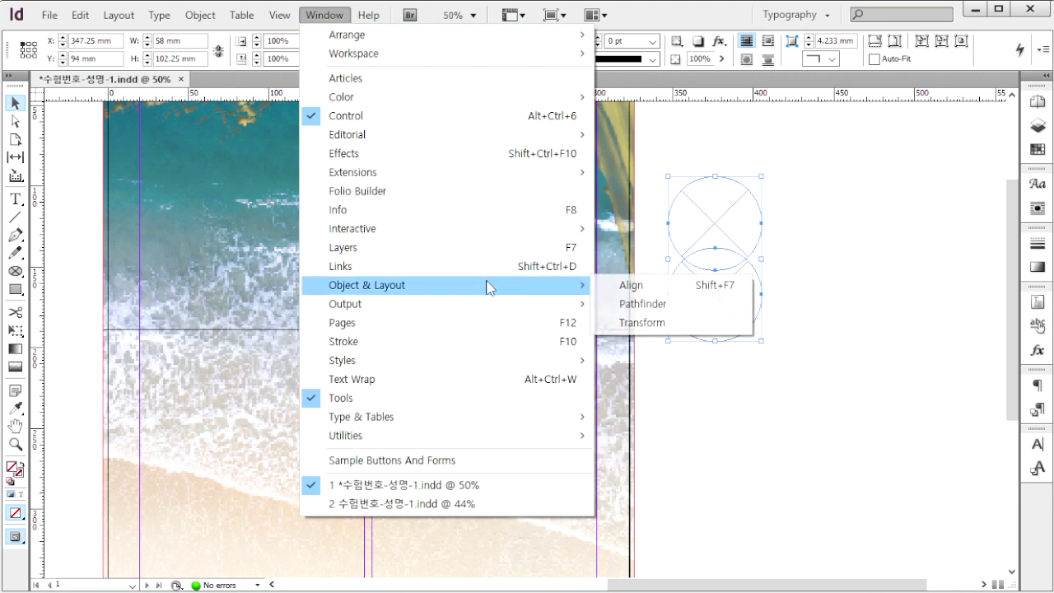
{"action": "left_click", "coordinate": [647, 305]}
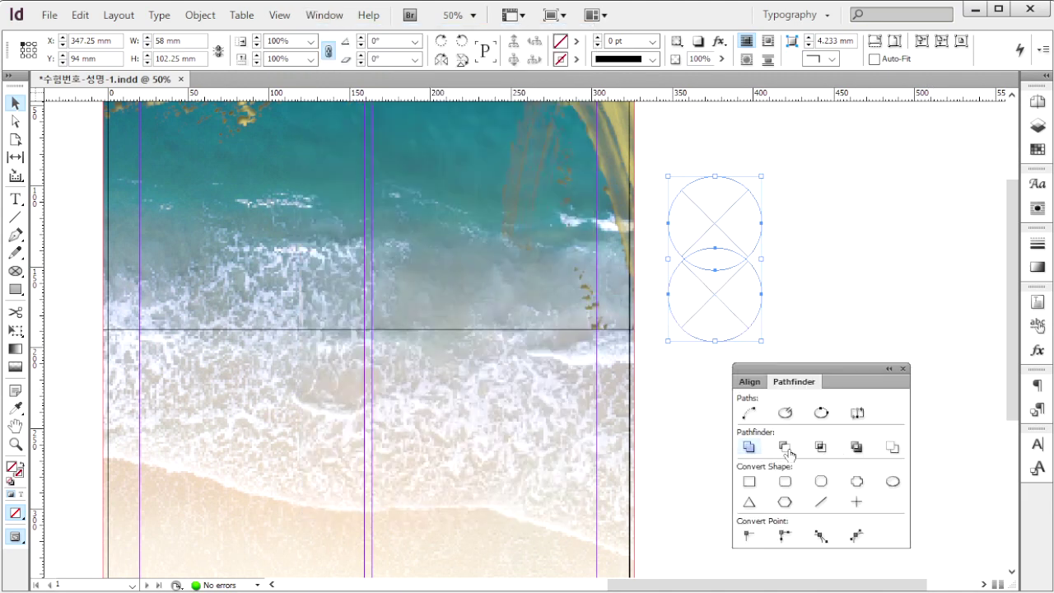
{"action": "left_click", "coordinate": [893, 452]}
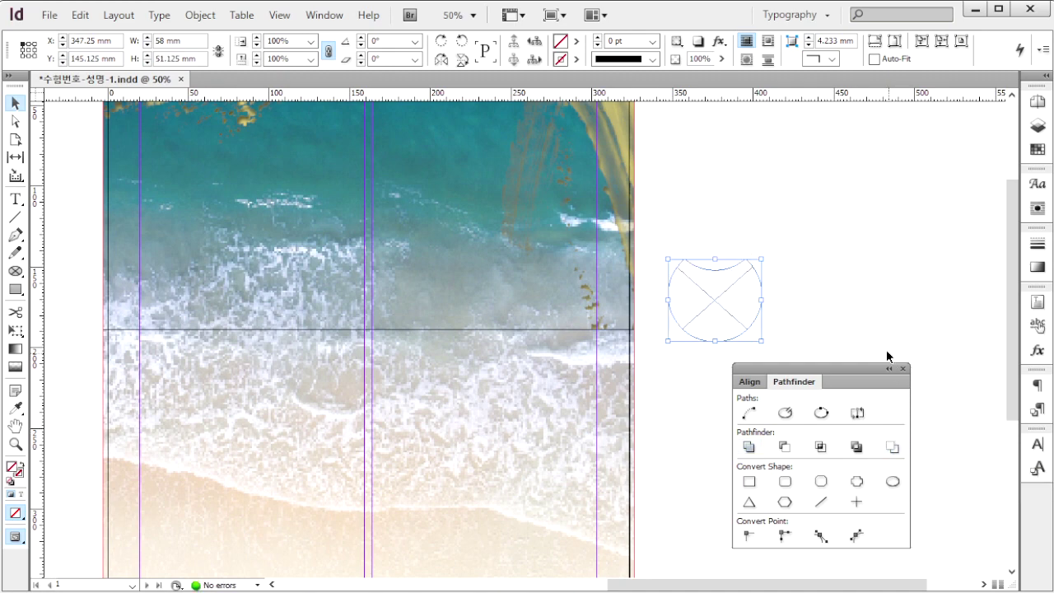
{"action": "left_click", "coordinate": [902, 368]}
Step: Position the notched circle frame inside the page's right margin at about X 244 mm, Y 202 mm and place 1급-3.jpg into it
{"action": "key", "text": "ctrl+="}
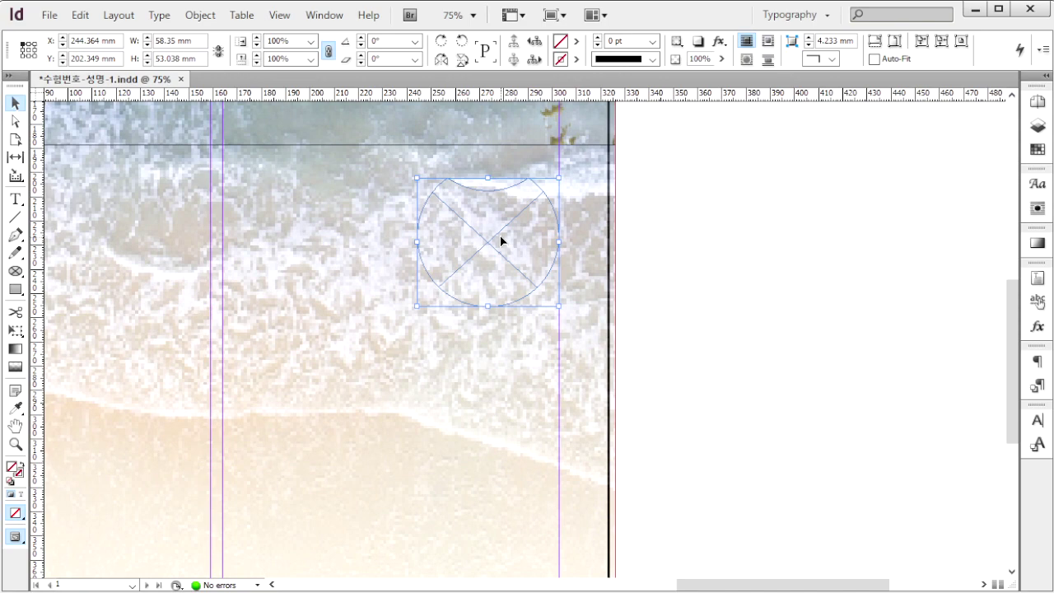
{"action": "key", "text": "ctrl+d"}
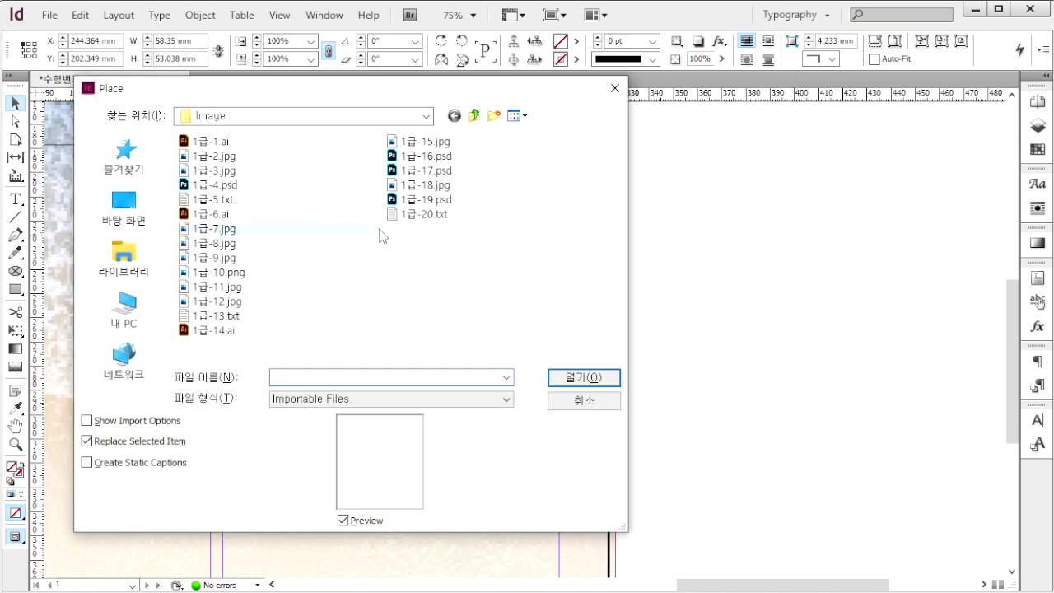
{"action": "left_click", "coordinate": [214, 170]}
{"action": "left_click", "coordinate": [584, 377]}
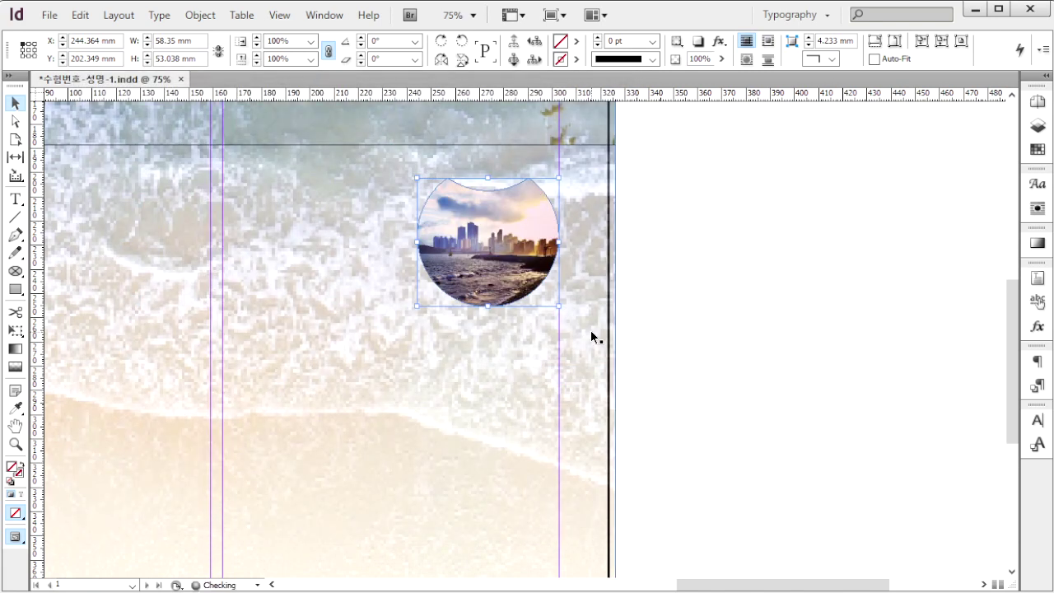
Step: Give the city photo frame a 2 pt stroke coloured C=50, M=0, Y=0, K=20, checking against the reference poster 1급-101.jpg
{"action": "key", "text": "alt+Tab"}
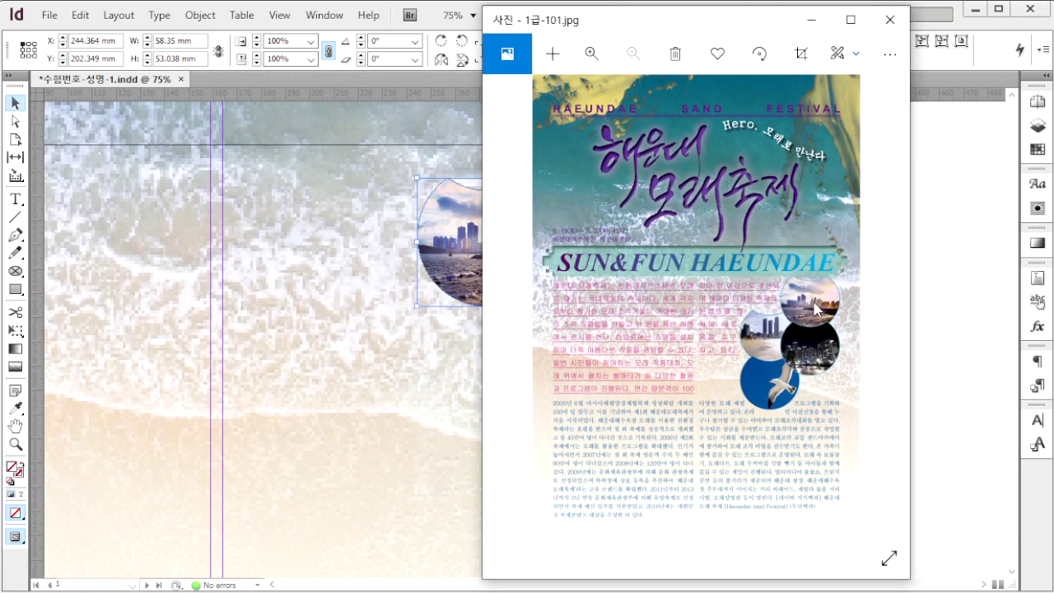
{"action": "key", "text": "alt+Tab"}
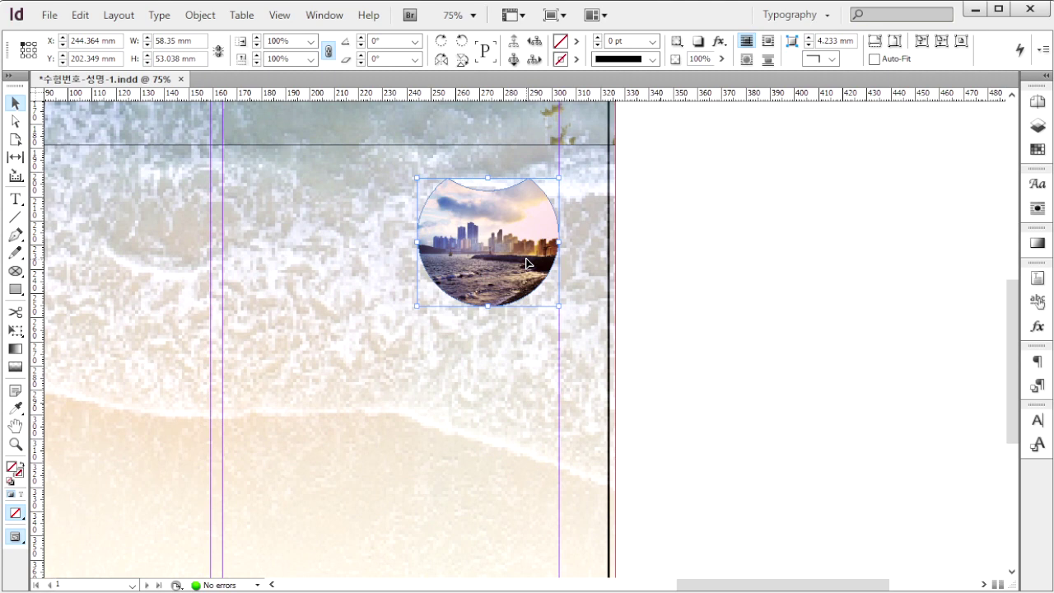
{"action": "key", "text": "F10"}
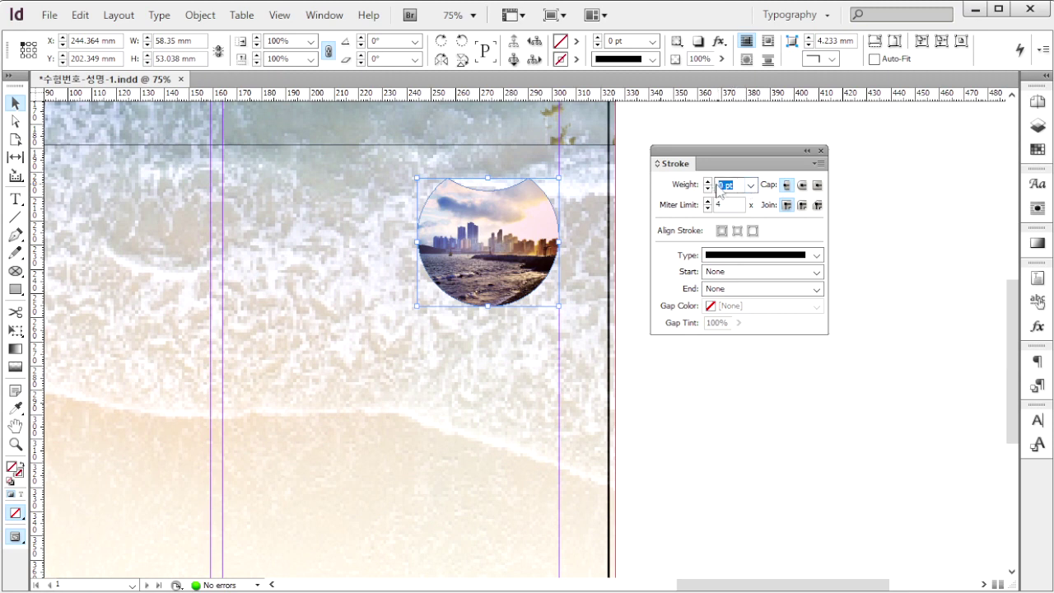
{"action": "left_click", "coordinate": [750, 185]}
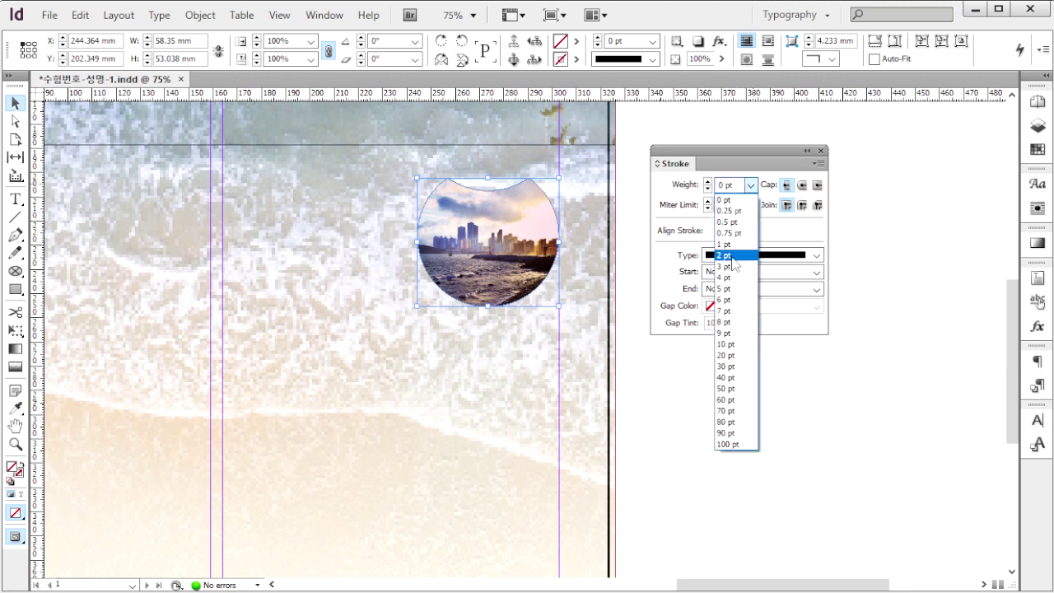
{"action": "left_click", "coordinate": [729, 255]}
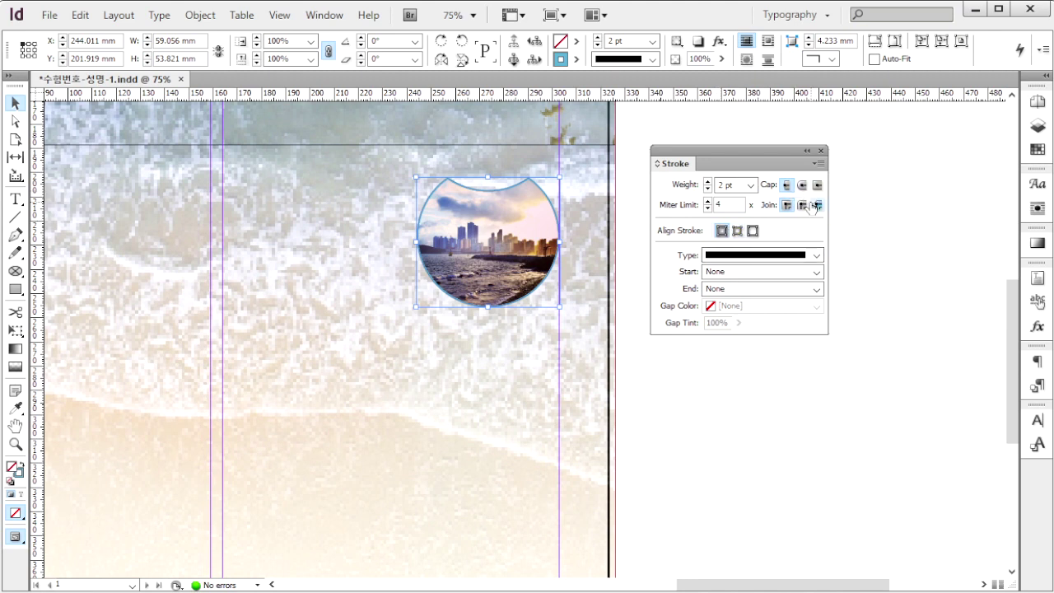
{"action": "key", "text": "F6"}
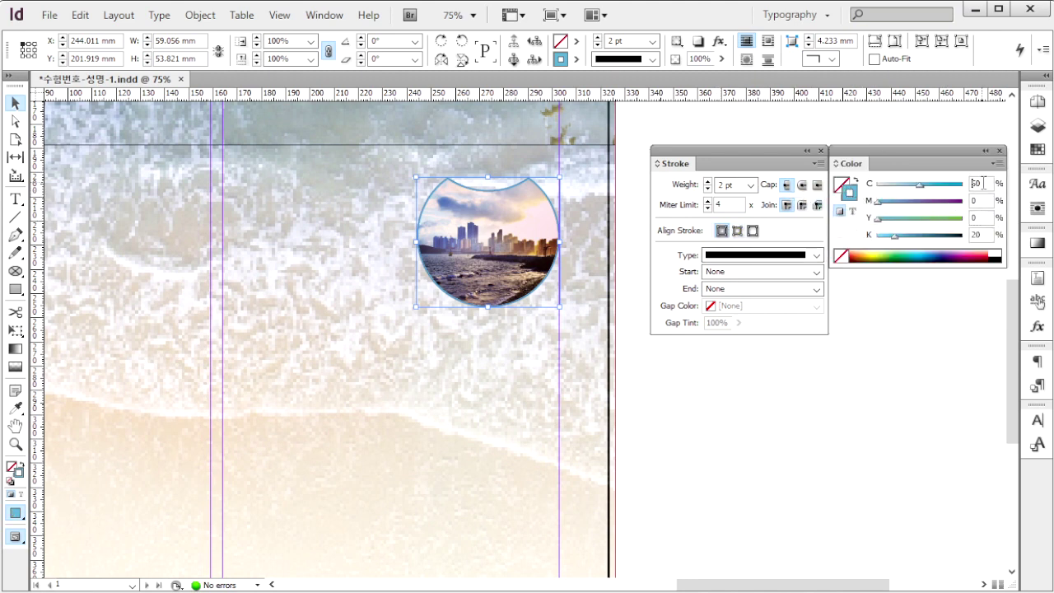
{"action": "left_click_drag", "start_coordinate": [990, 237], "coordinate": [967, 237]}
{"action": "left_click", "coordinate": [990, 236]}
{"action": "key", "text": "alt+Tab"}
{"action": "left_click", "coordinate": [461, 270]}
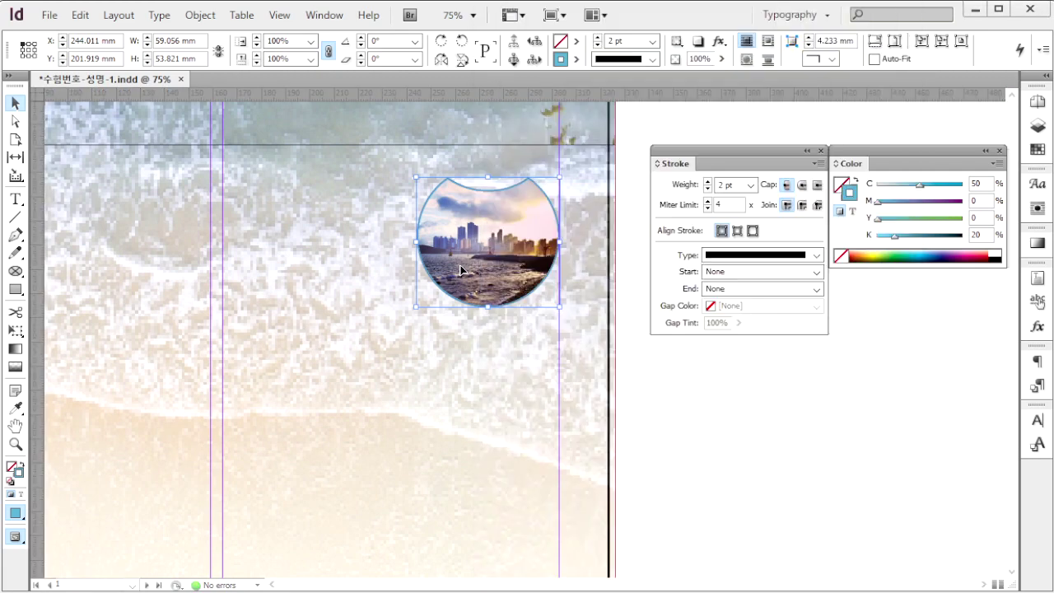
Step: Duplicate the photo frame straight down by about 45 mm and shift the copy's image inside it to show the night skyline
{"action": "left_click_drag", "start_coordinate": [497, 266], "coordinate": [507, 385], "text": "alt+shift"}
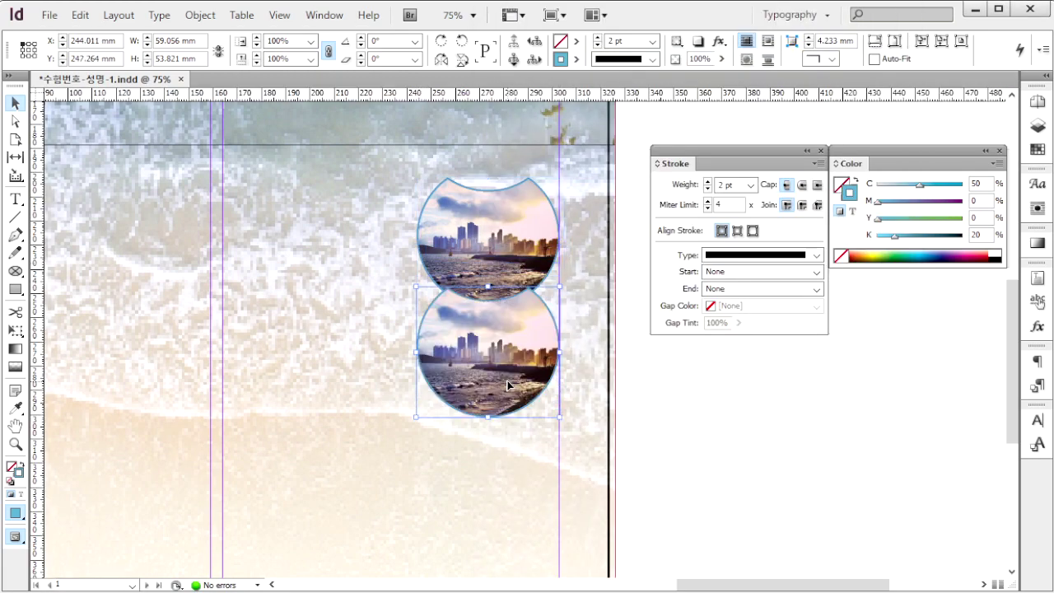
{"action": "double_click", "coordinate": [507, 384]}
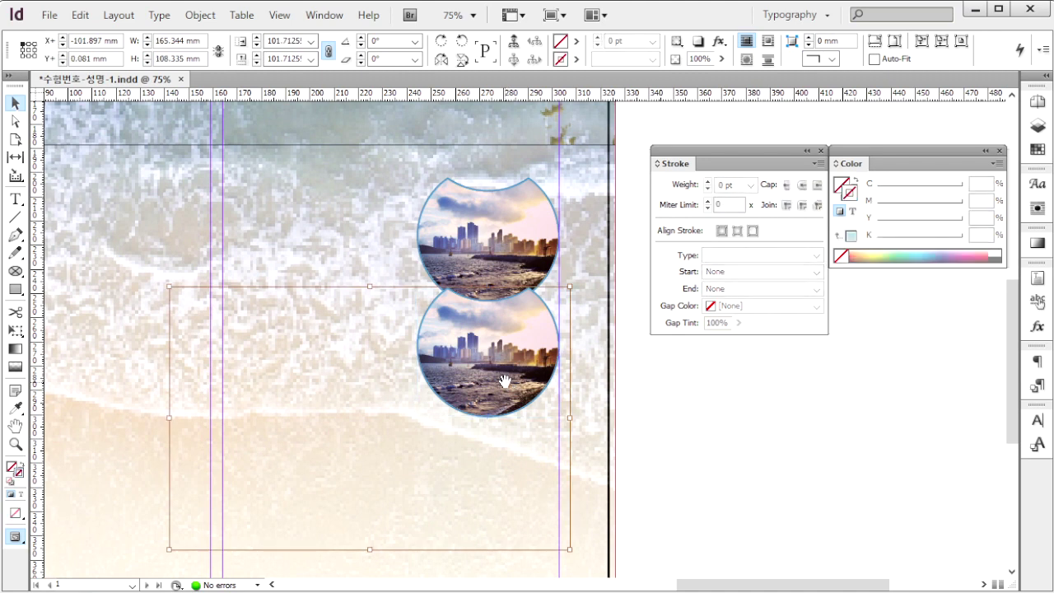
{"action": "mouse_move", "coordinate": [494, 384]}
{"action": "left_mouse_down"}
{"action": "mouse_move", "coordinate": [482, 393]}
{"action": "mouse_move", "coordinate": [505, 371]}
{"action": "mouse_move", "coordinate": [491, 377]}
{"action": "mouse_move", "coordinate": [498, 347]}
{"action": "mouse_move", "coordinate": [515, 357]}
{"action": "mouse_move", "coordinate": [474, 359]}
{"action": "left_mouse_up"}
Step: Duplicate the two stacked photo frames together, about 47 mm to the left and 26 mm down
{"action": "left_click", "coordinate": [505, 272]}
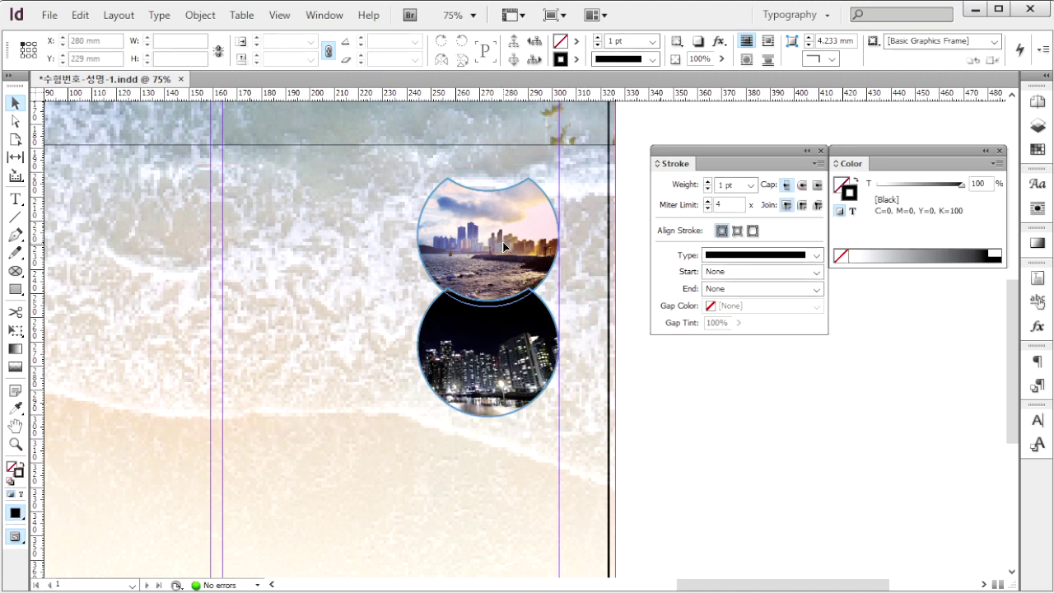
{"action": "left_click", "coordinate": [519, 355], "text": "shift"}
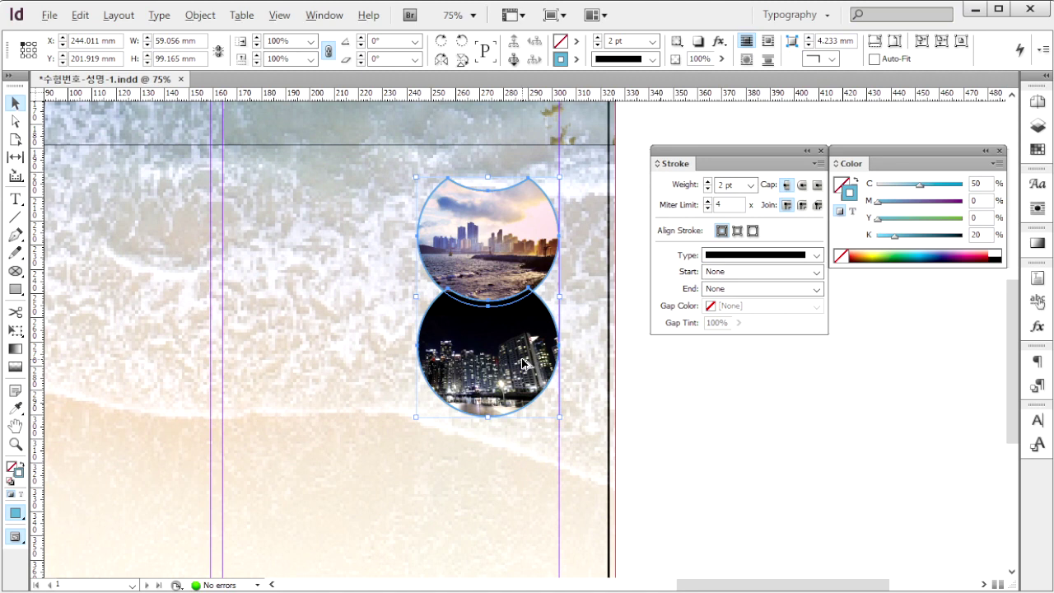
{"action": "left_click_drag", "start_coordinate": [523, 362], "coordinate": [409, 421]}
Step: Bring the original pair of photo frames beside the page's right margin to the front, over the duplicated pair
{"action": "left_click", "coordinate": [535, 244]}
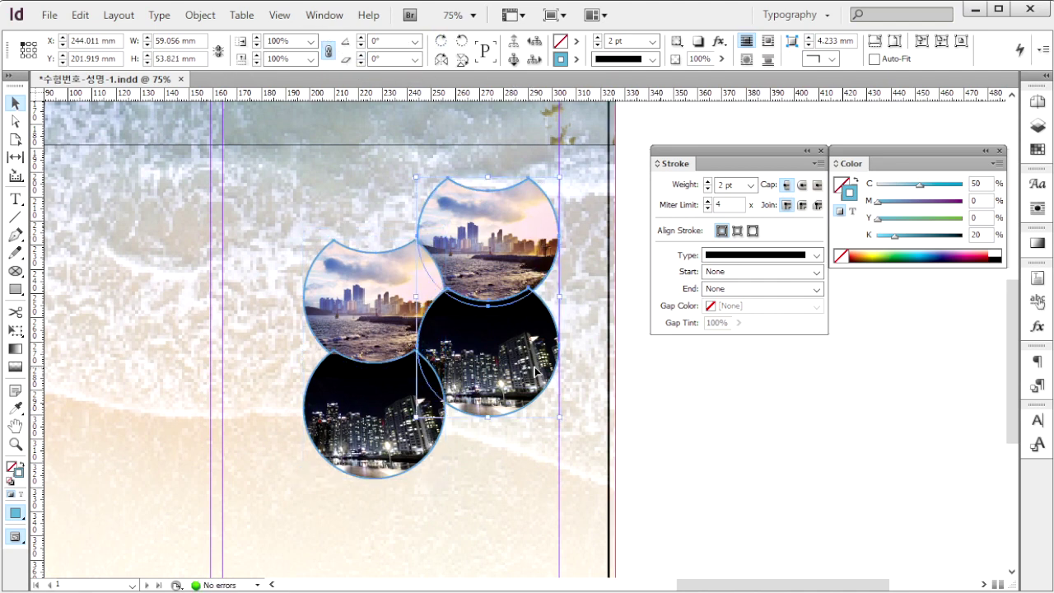
{"action": "left_click", "coordinate": [198, 16]}
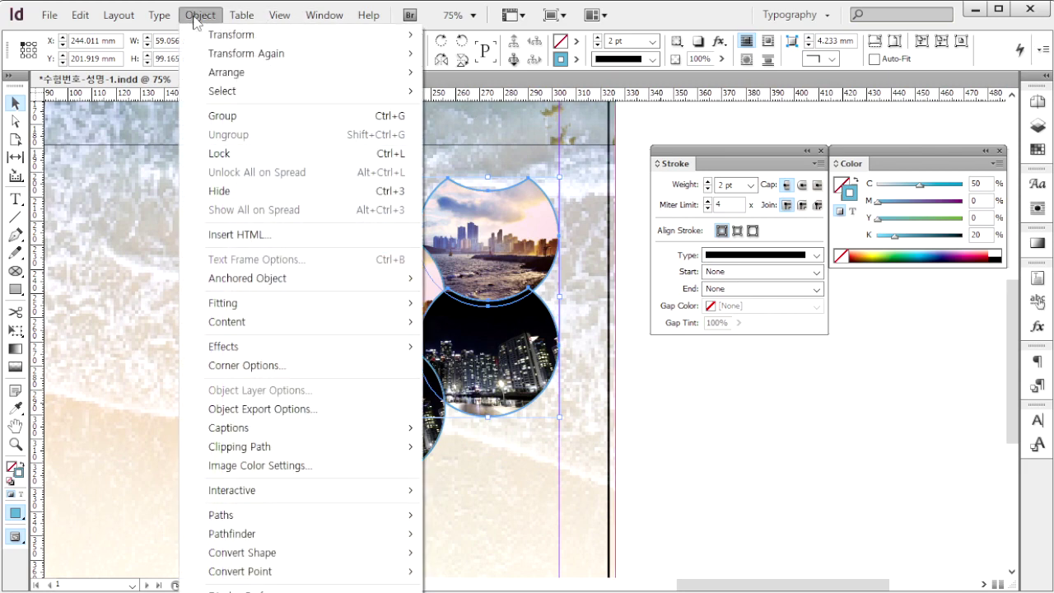
{"action": "mouse_move", "coordinate": [349, 68]}
{"action": "left_click", "coordinate": [503, 71]}
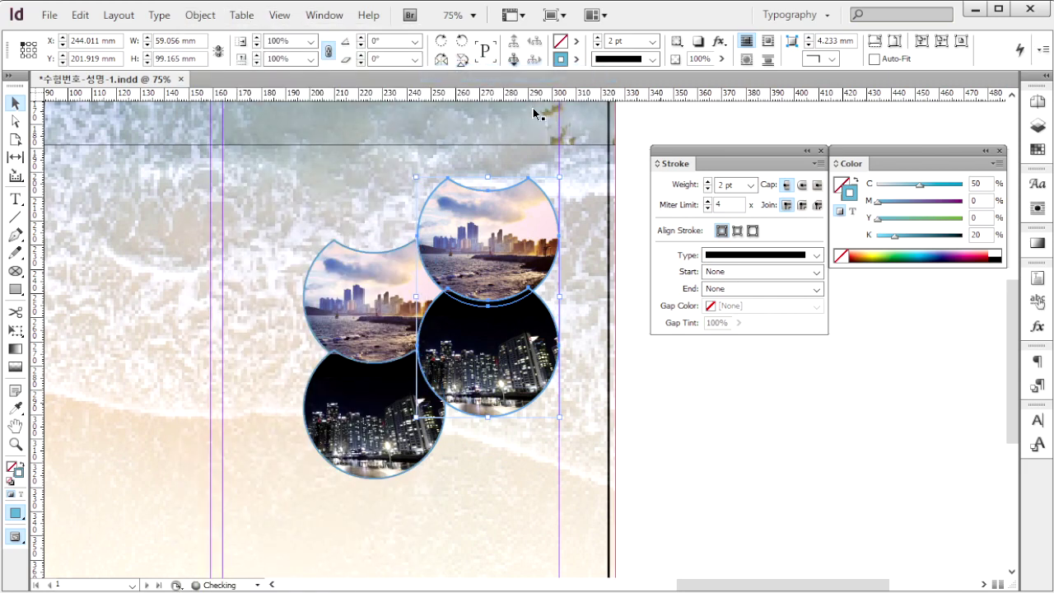
{"action": "left_click", "coordinate": [806, 423]}
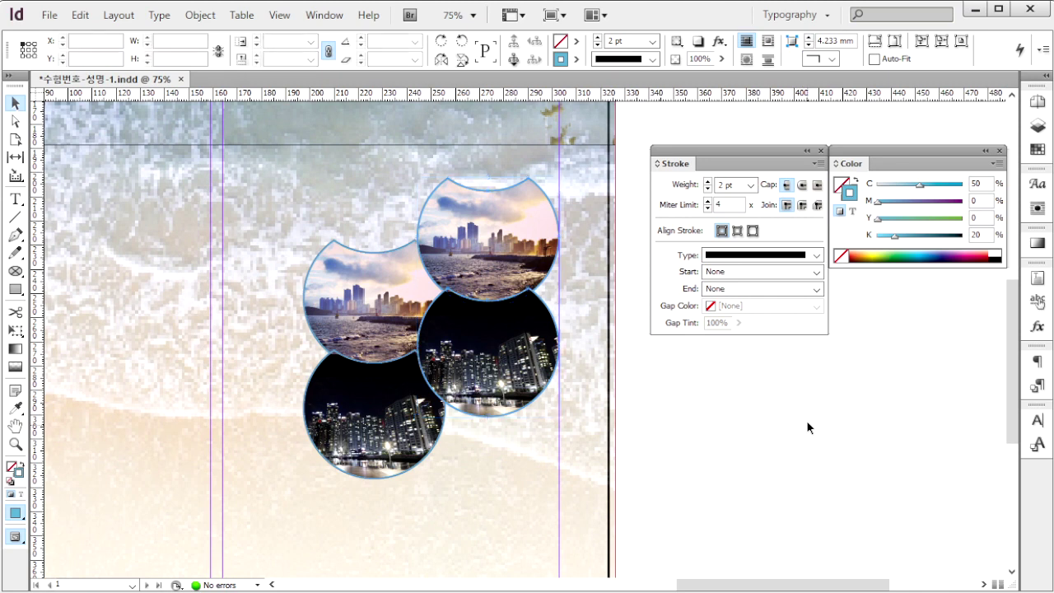
Step: Shift the images inside the two left-hand frames to show the beach with towers in the upper one and the seagull in the lower one
{"action": "left_click", "coordinate": [360, 321]}
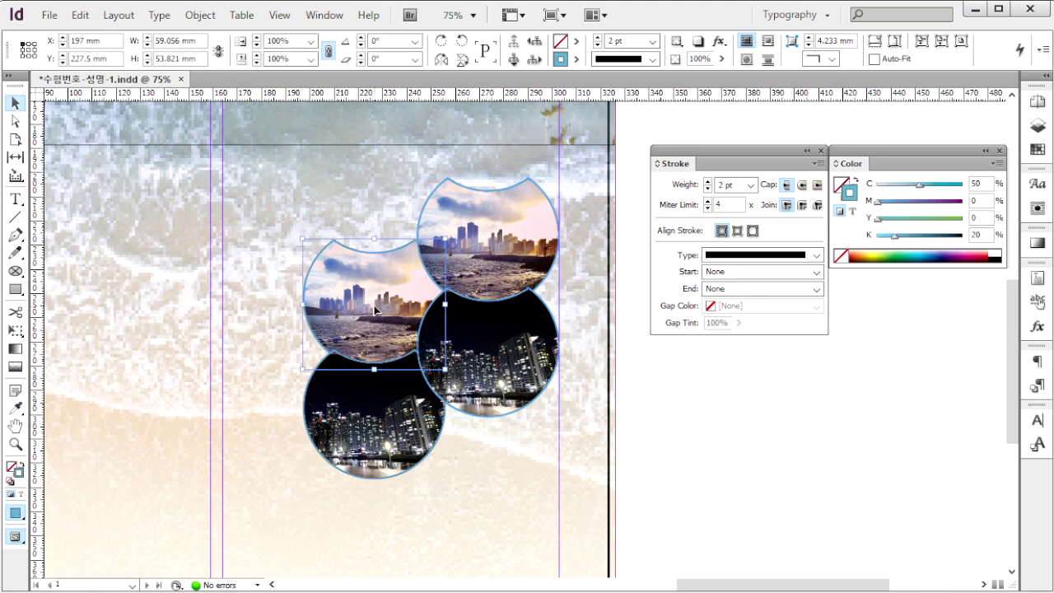
{"action": "left_click", "coordinate": [375, 304]}
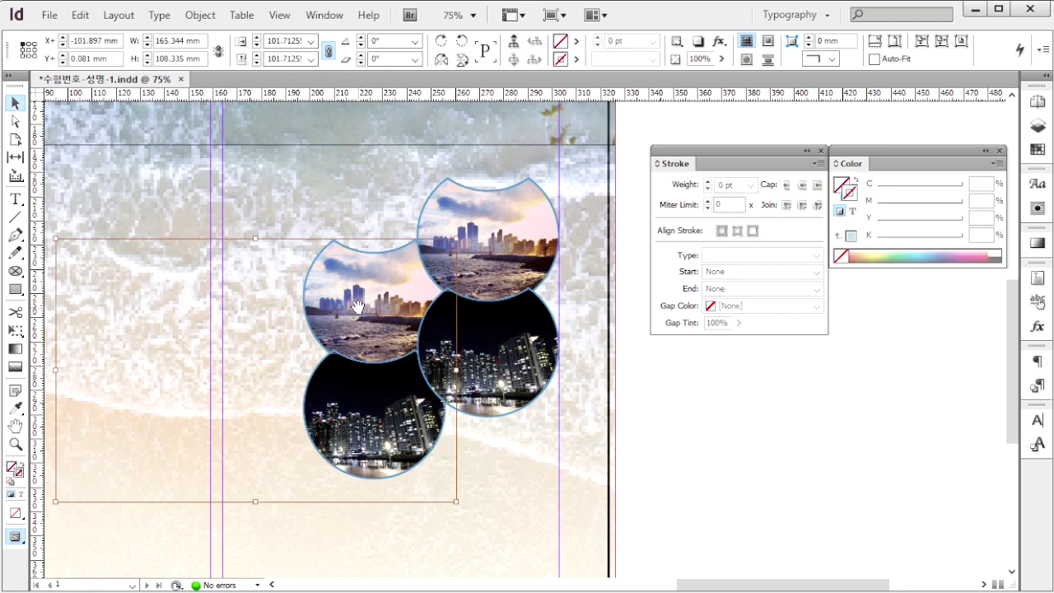
{"action": "left_click_drag", "start_coordinate": [323, 311], "coordinate": [362, 298]}
{"action": "mouse_move", "coordinate": [356, 294]}
{"action": "left_mouse_down"}
{"action": "mouse_move", "coordinate": [390, 302]}
{"action": "mouse_move", "coordinate": [376, 293]}
{"action": "left_mouse_up"}
{"action": "left_click", "coordinate": [375, 415]}
{"action": "mouse_move", "coordinate": [375, 415]}
{"action": "left_mouse_down"}
{"action": "mouse_move", "coordinate": [362, 424]}
{"action": "mouse_move", "coordinate": [426, 438]}
{"action": "mouse_move", "coordinate": [394, 423]}
{"action": "mouse_move", "coordinate": [403, 416]}
{"action": "mouse_move", "coordinate": [396, 433]}
{"action": "left_mouse_up"}
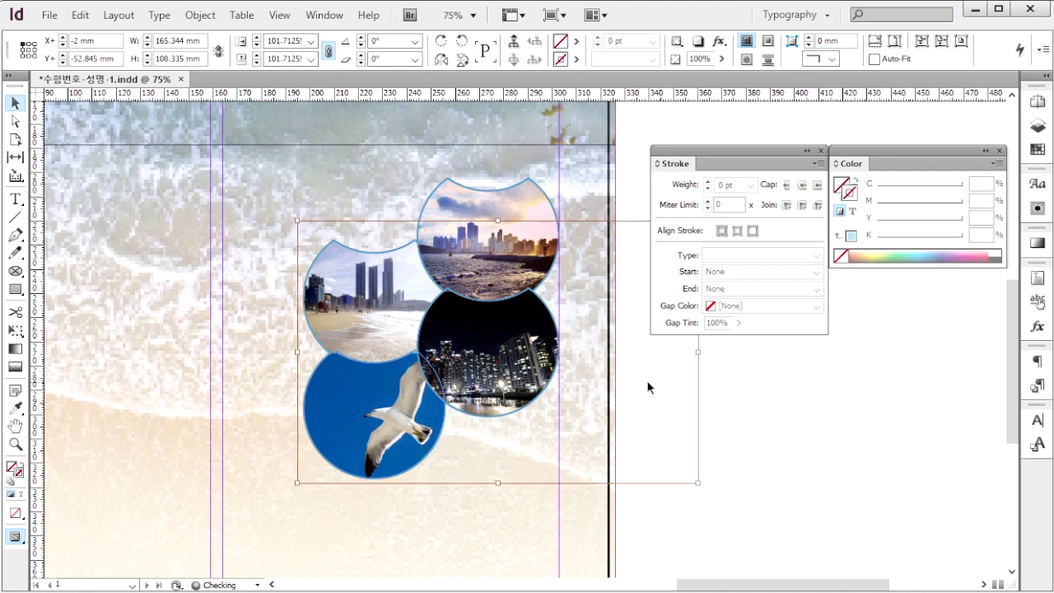
{"action": "left_click", "coordinate": [814, 442]}
Step: Apply an object-shape text wrap to all four photo frames and raise the wrap offset by three increments
{"action": "left_click", "coordinate": [504, 215]}
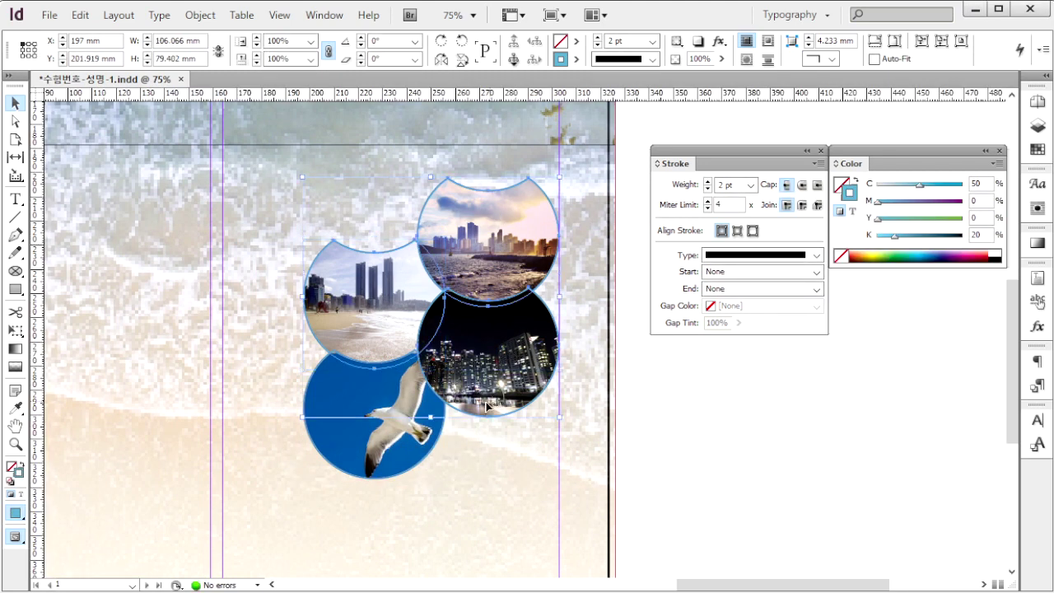
{"action": "left_click", "coordinate": [379, 457], "text": "shift"}
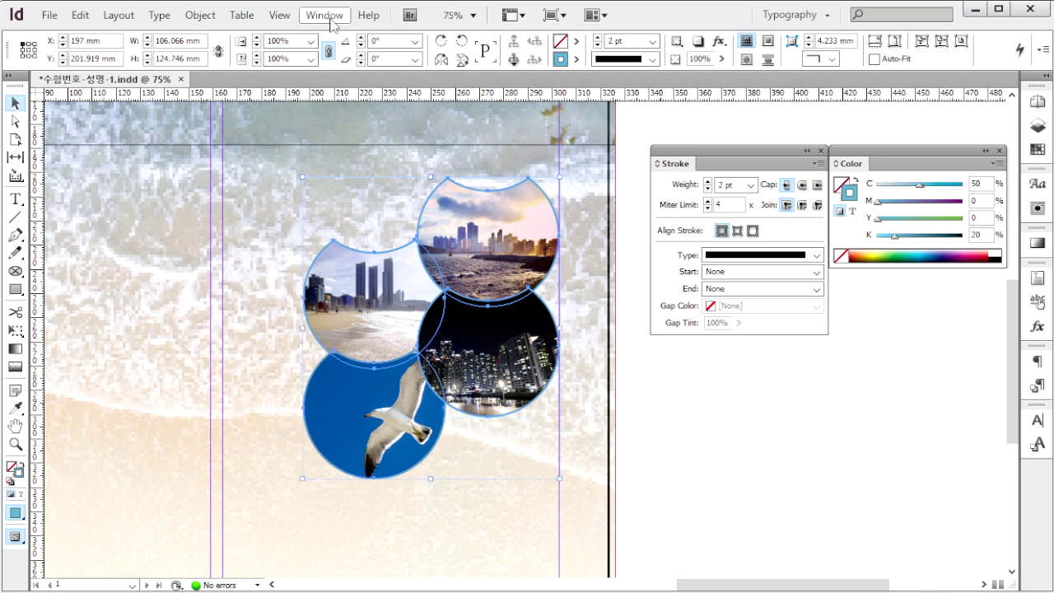
{"action": "left_click", "coordinate": [1039, 212]}
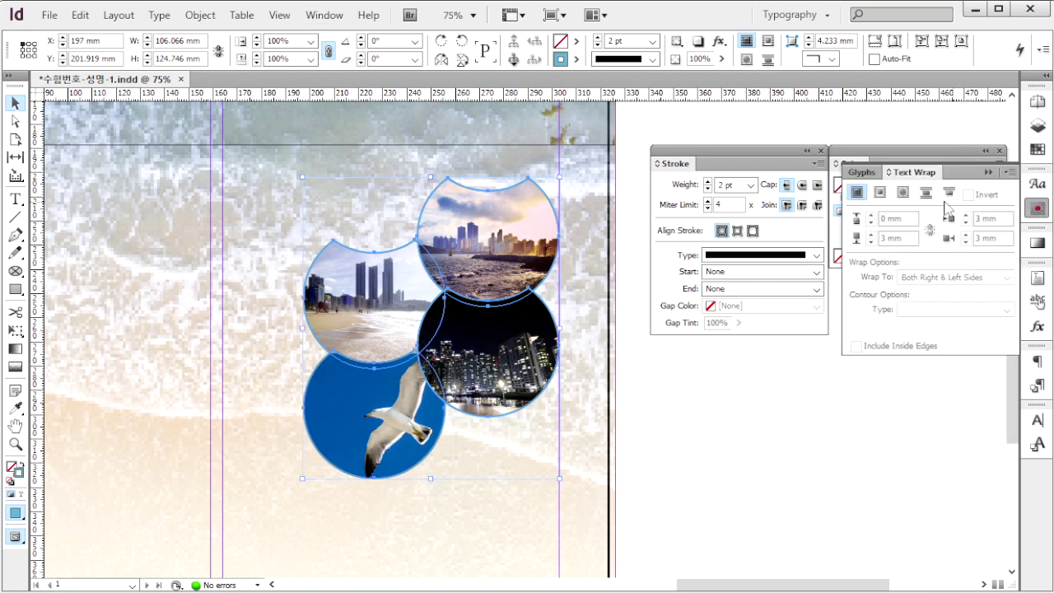
{"action": "left_click", "coordinate": [903, 192]}
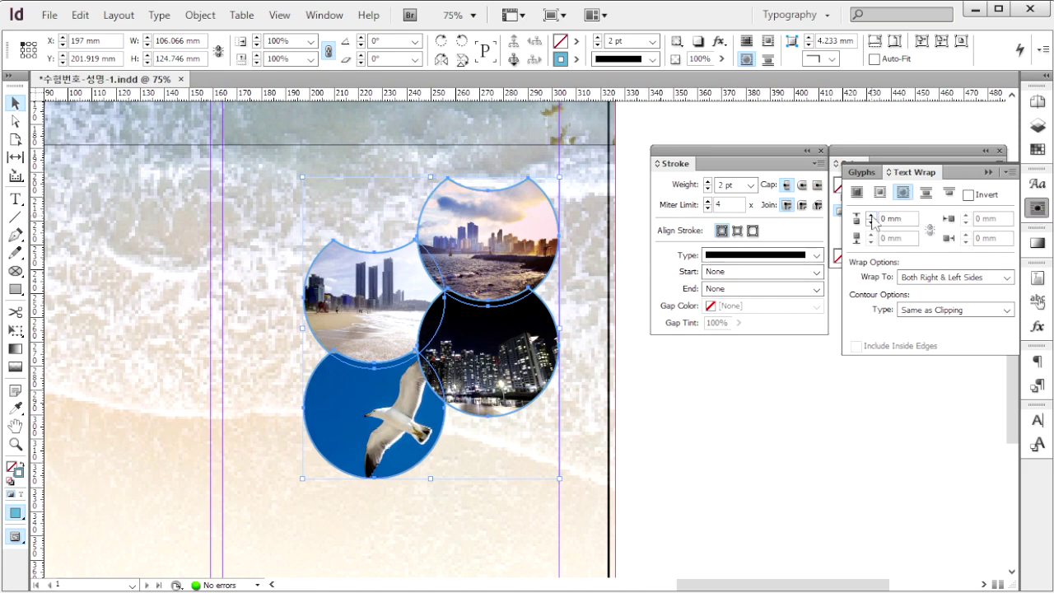
{"action": "left_click", "coordinate": [870, 216]}
{"action": "left_click", "coordinate": [870, 216]}
{"action": "left_click", "coordinate": [869, 216]}
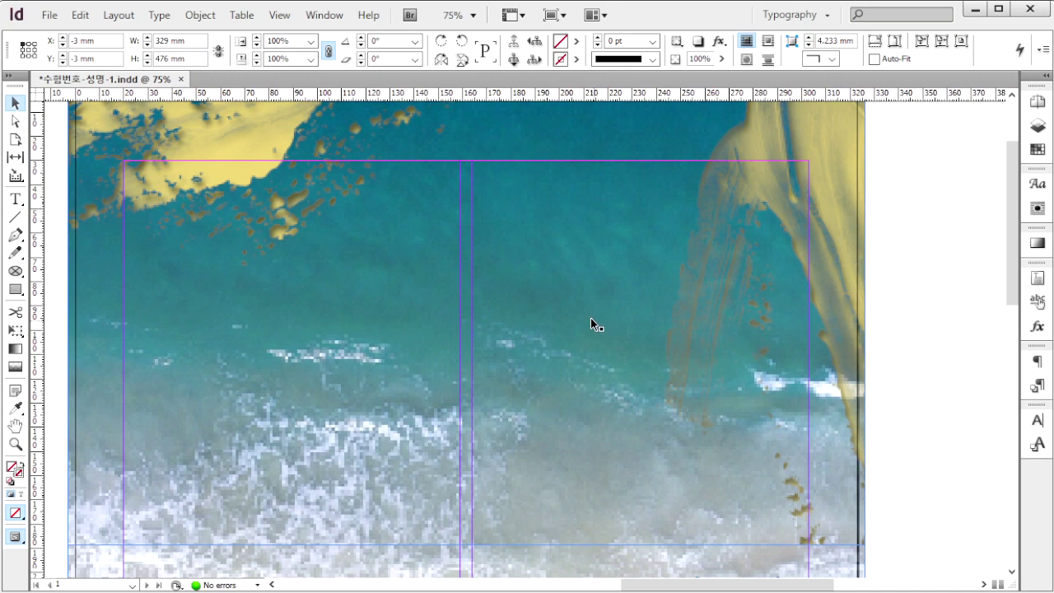
Step: Place the calligraphy title image 1급-4.psd across the page's upper part, about 234 mm wide and 142 mm high
{"action": "key", "text": "alt+Tab"}
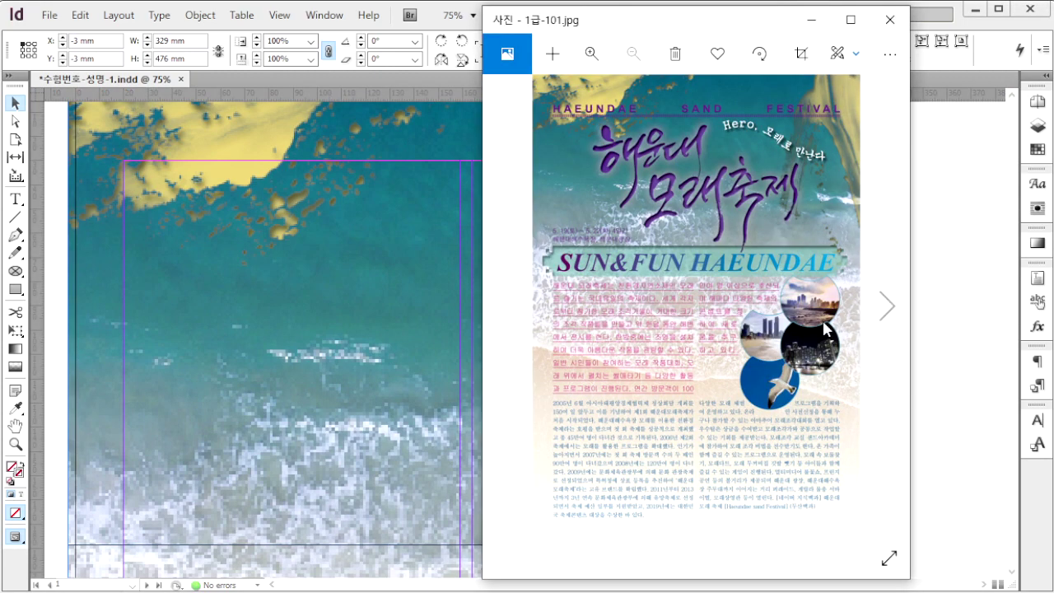
{"action": "left_click", "coordinate": [925, 354]}
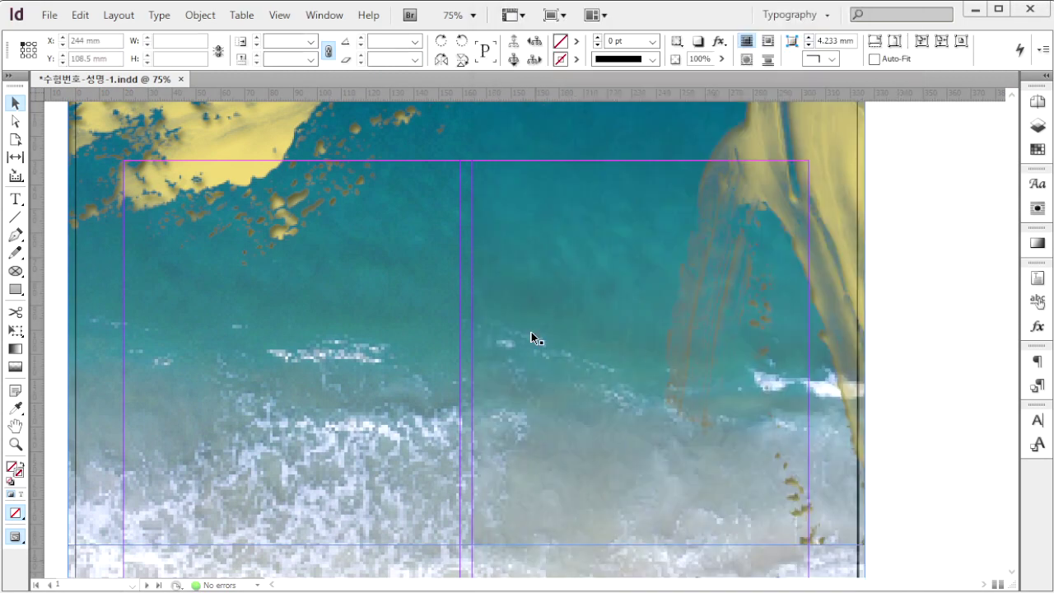
{"action": "key", "text": "ctrl+d"}
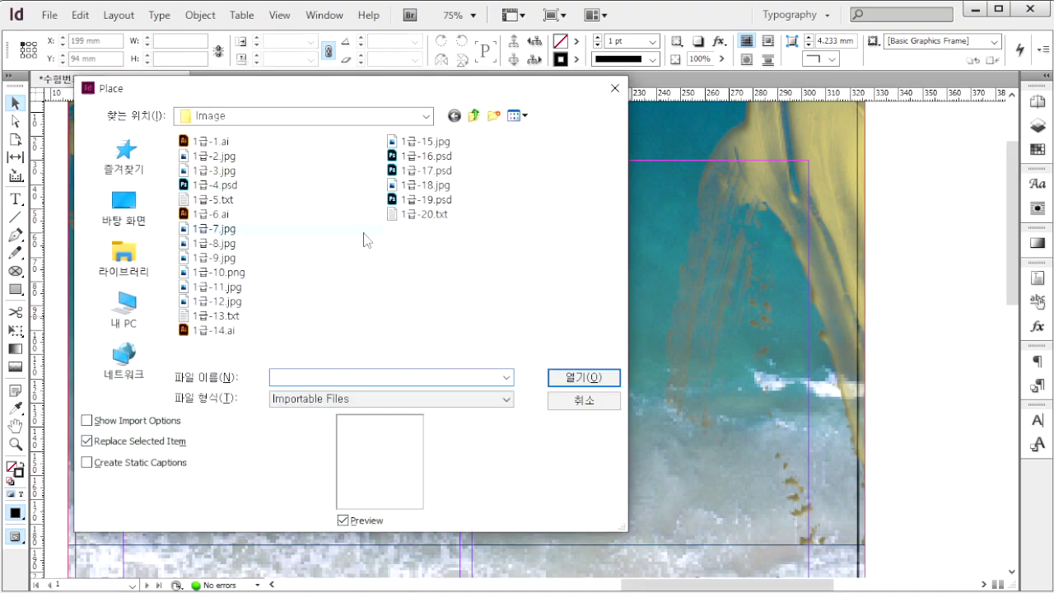
{"action": "left_click", "coordinate": [228, 188]}
{"action": "left_click", "coordinate": [552, 377]}
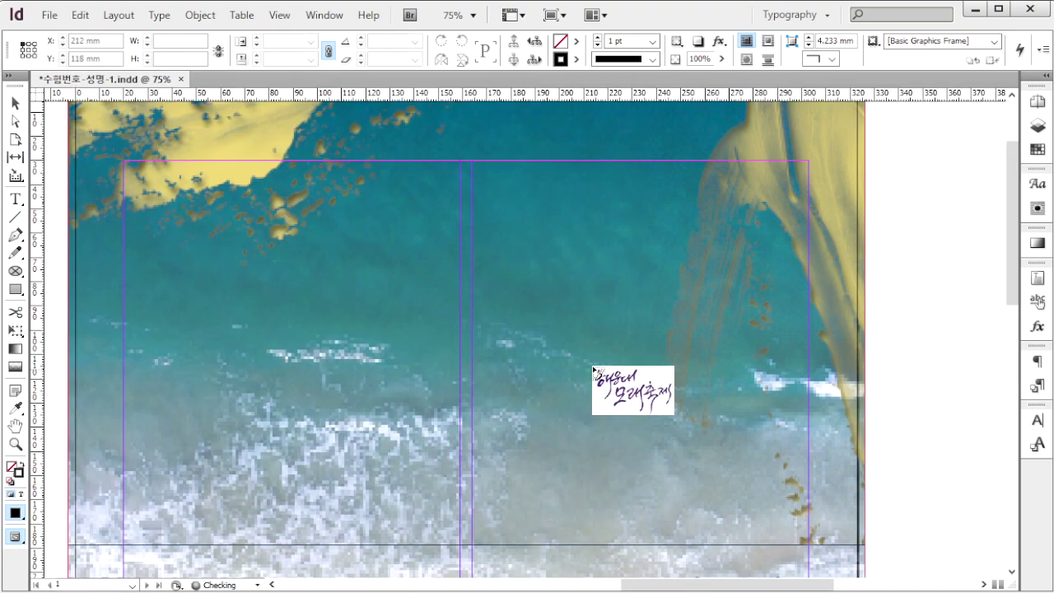
{"action": "left_click_drag", "start_coordinate": [188, 200], "coordinate": [758, 461]}
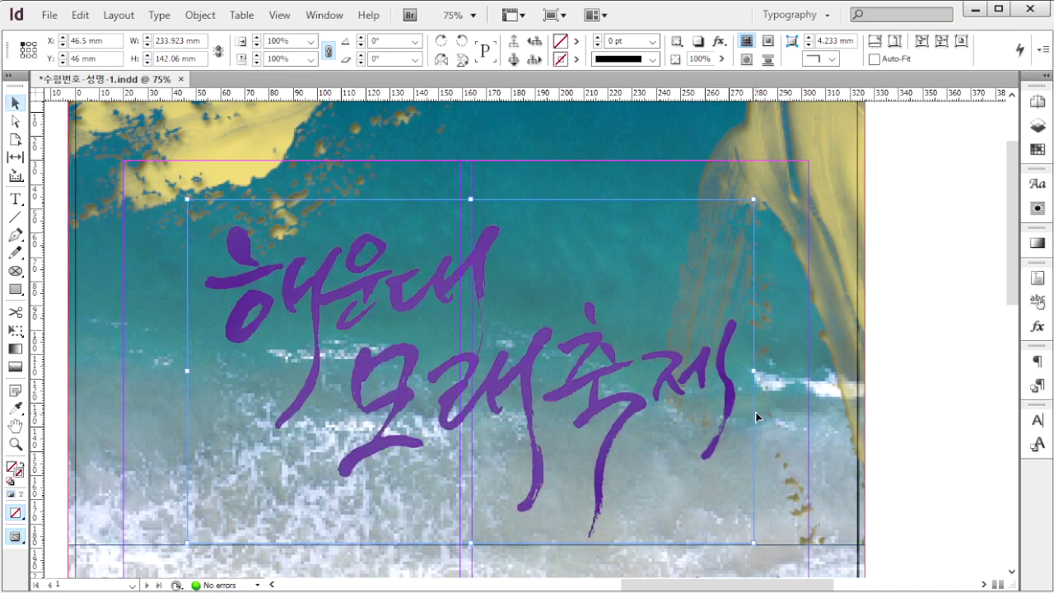
Step: Apply an Outer Glow and an Inner Shadow effect to the calligraphy title
{"action": "right_click", "coordinate": [223, 505]}
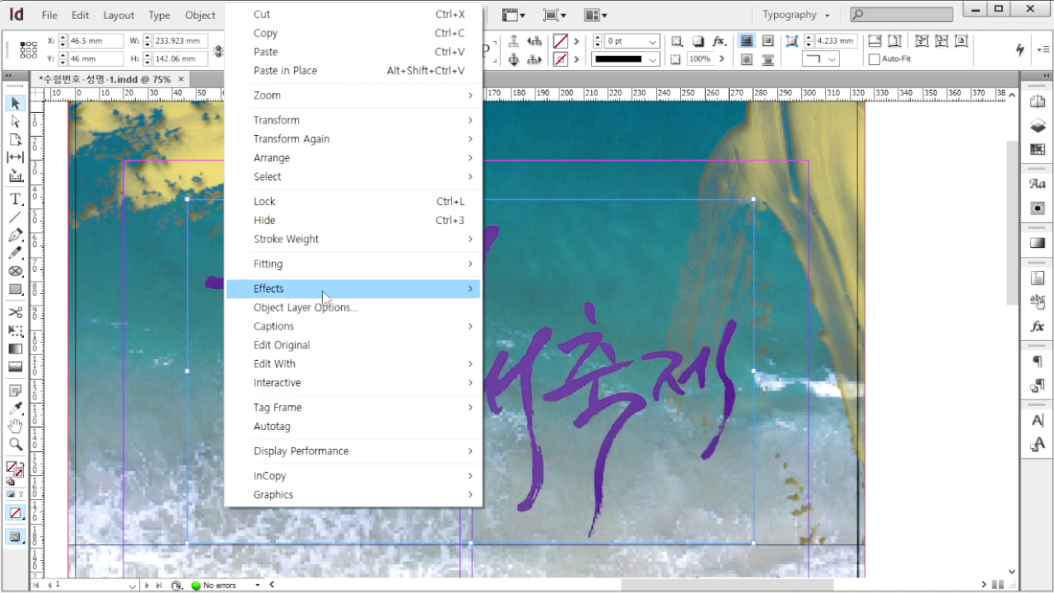
{"action": "mouse_move", "coordinate": [328, 293]}
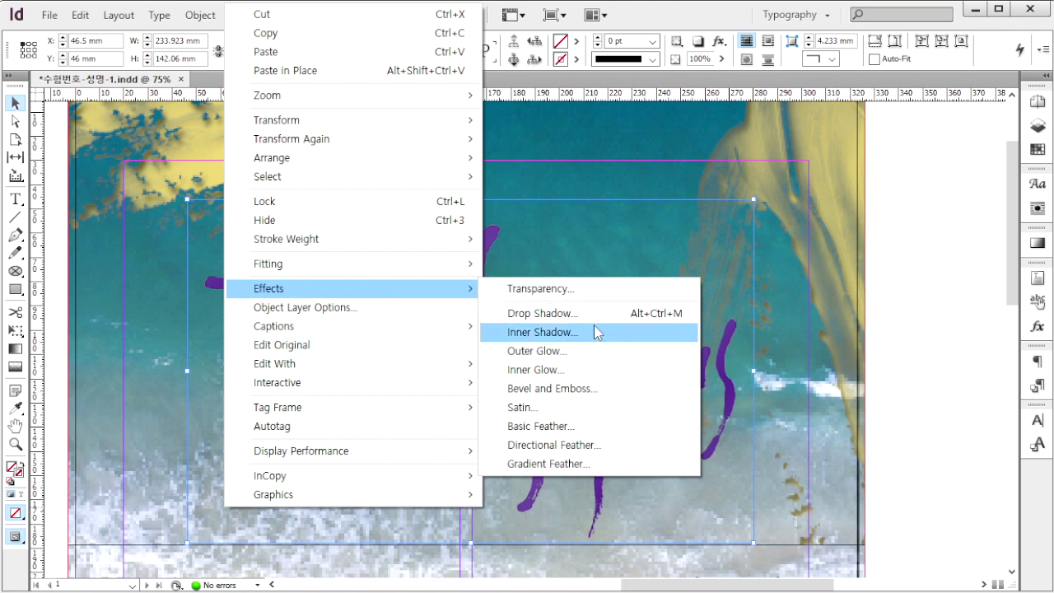
{"action": "left_click", "coordinate": [578, 354]}
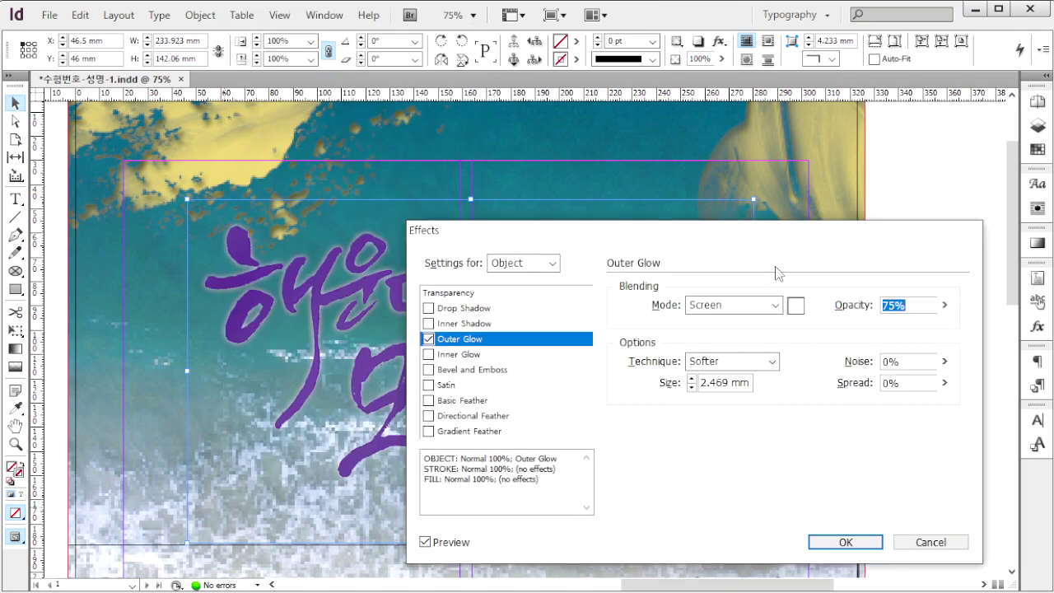
{"action": "left_click", "coordinate": [428, 322]}
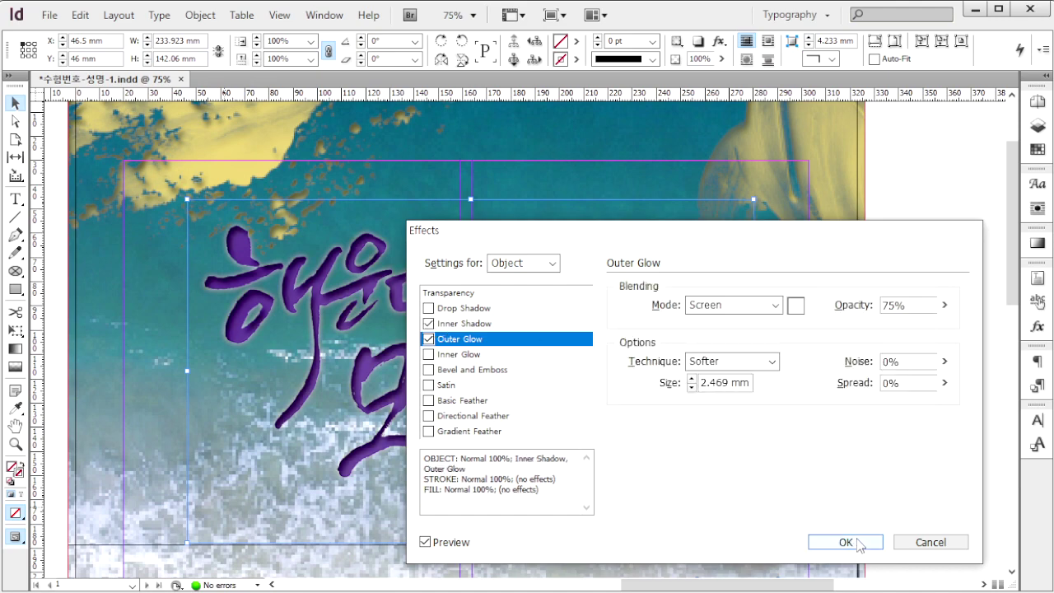
{"action": "left_click", "coordinate": [858, 542]}
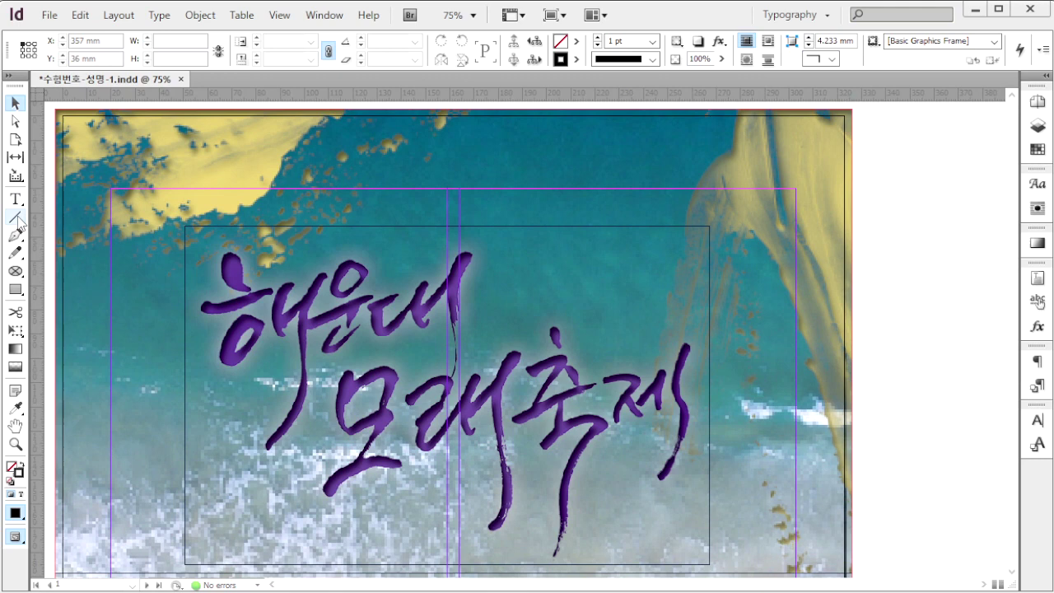
Step: Draw a horizontal line just above the top margin and set its length to 283 mm
{"action": "left_click", "coordinate": [15, 216]}
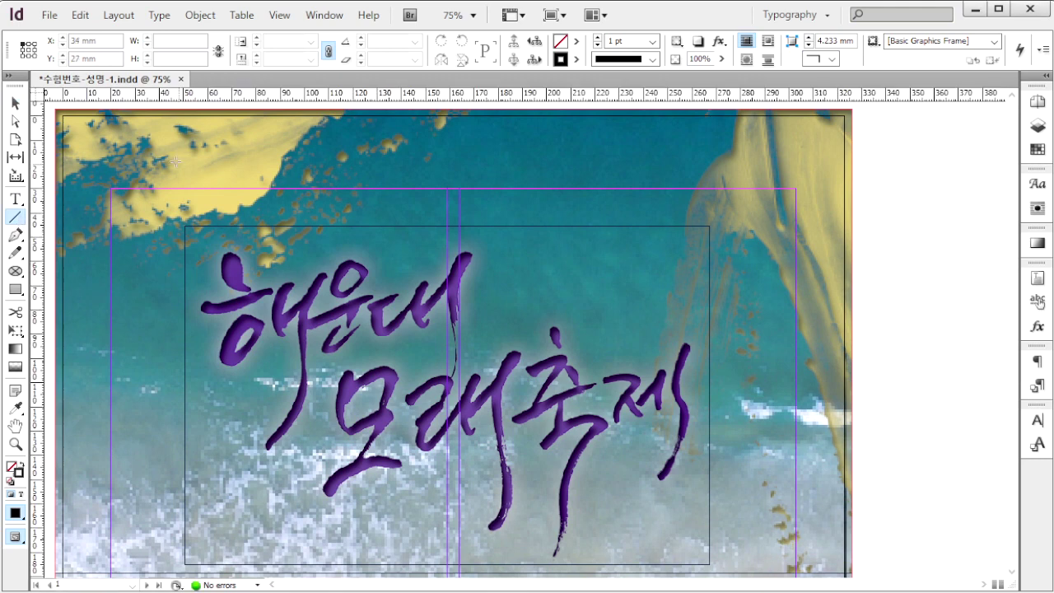
{"action": "left_click_drag", "start_coordinate": [74, 176], "coordinate": [816, 175]}
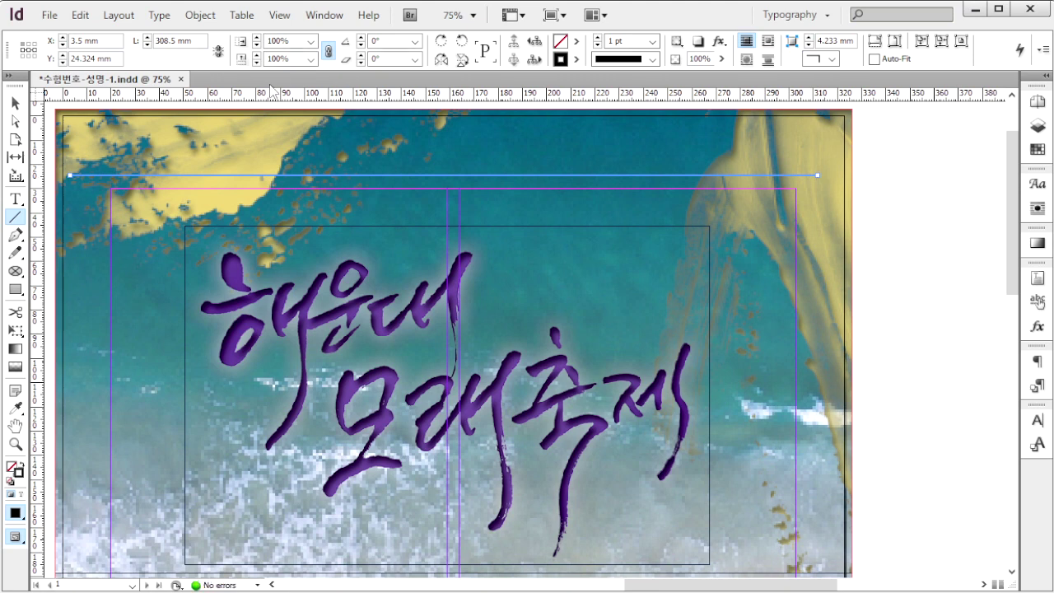
{"action": "left_click_drag", "start_coordinate": [201, 42], "coordinate": [118, 42]}
{"action": "type", "text": "283"}
{"action": "key", "text": "Return"}
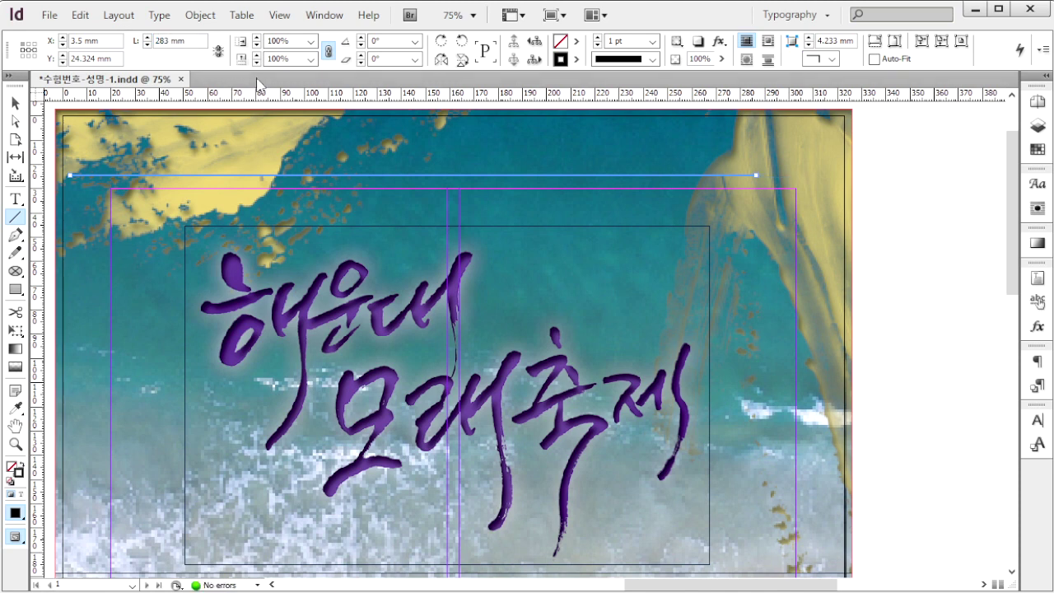
Step: Give the line an 8 pt Straight Hash stroke and switch its stroke colour to CMYK values
{"action": "key", "text": "F10"}
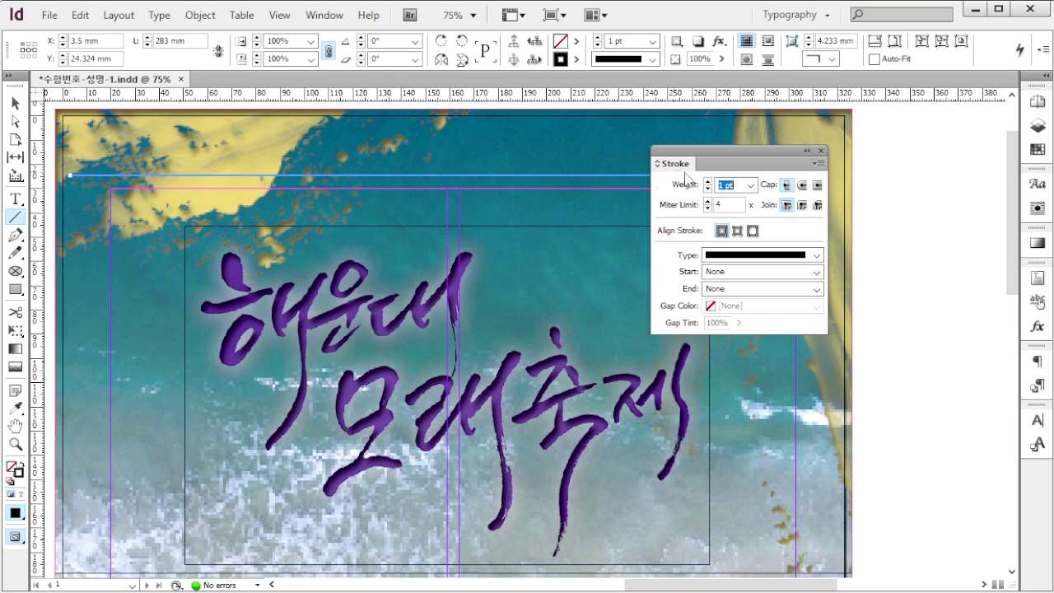
{"action": "type", "text": "8"}
{"action": "left_click", "coordinate": [814, 257]}
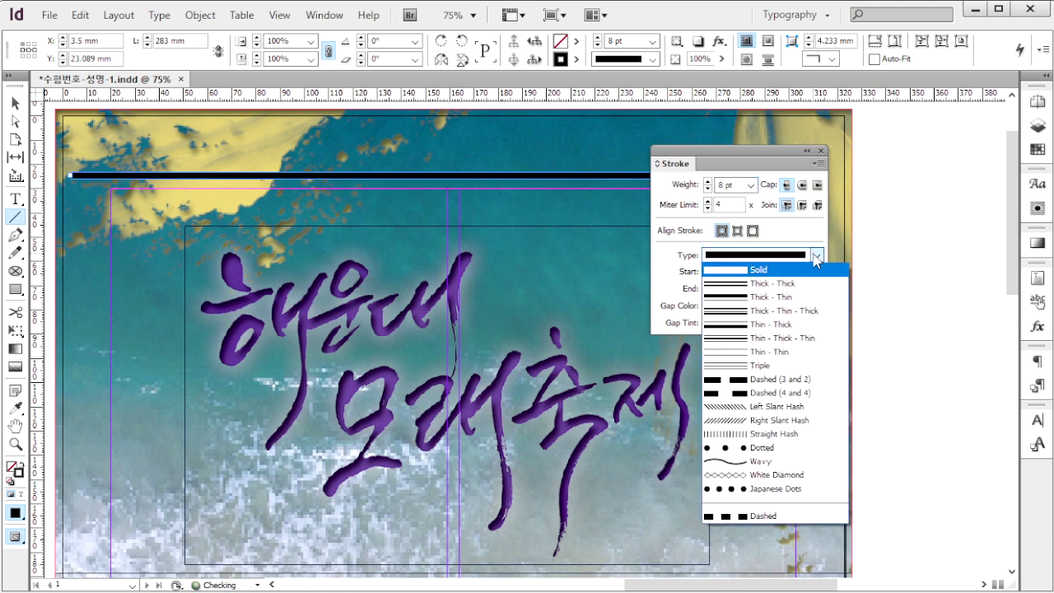
{"action": "left_click", "coordinate": [797, 434]}
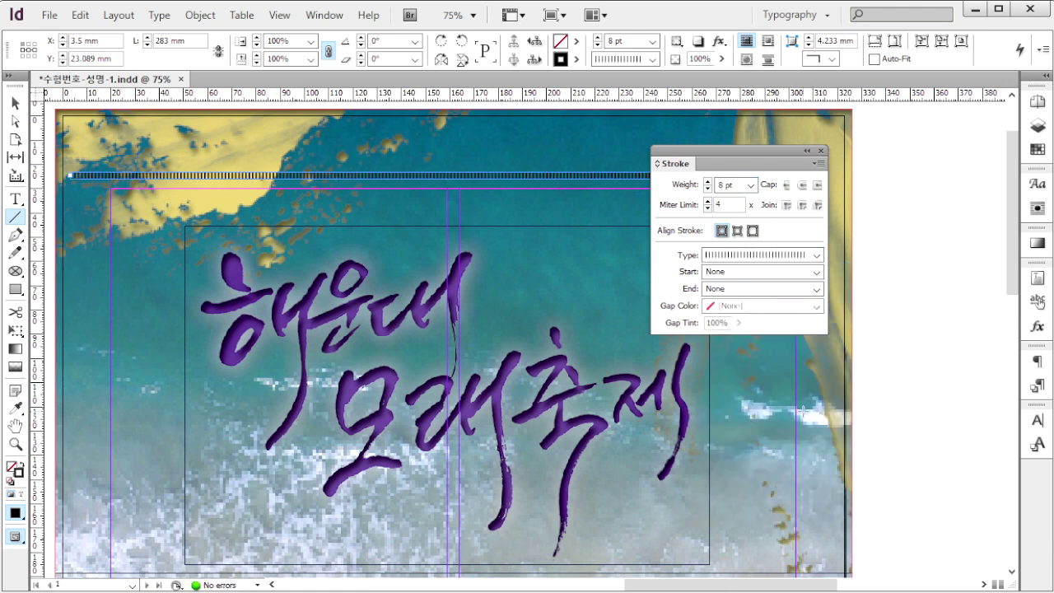
{"action": "key", "text": "F6"}
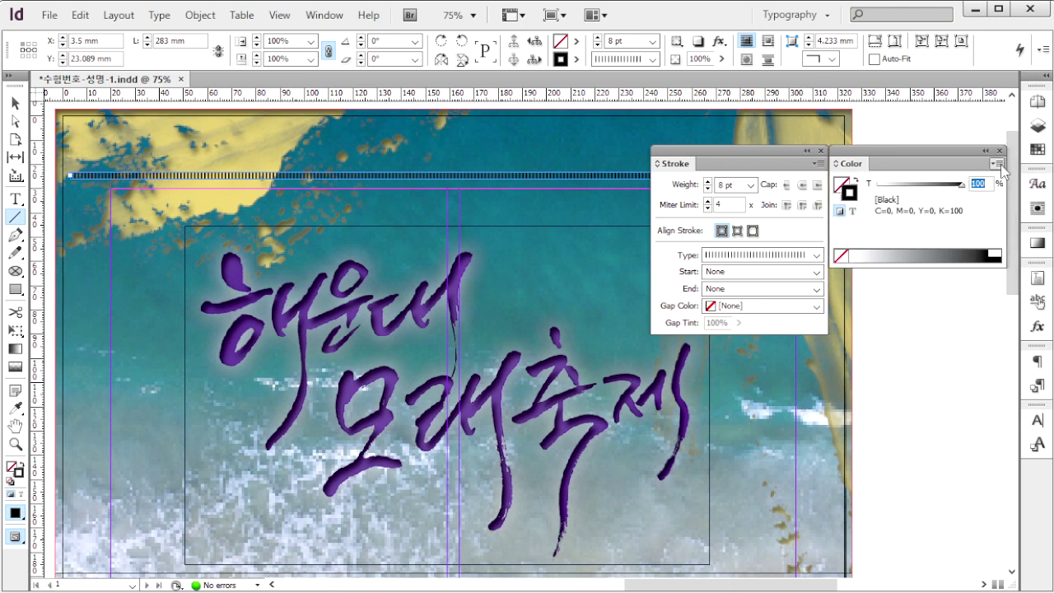
{"action": "left_click", "coordinate": [998, 164]}
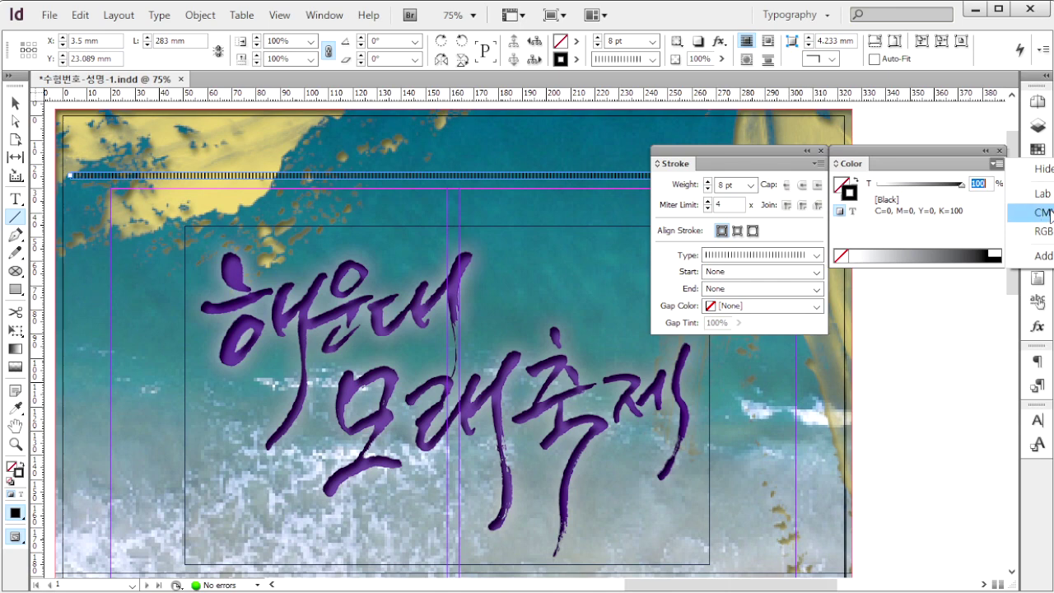
{"action": "left_click", "coordinate": [1042, 212]}
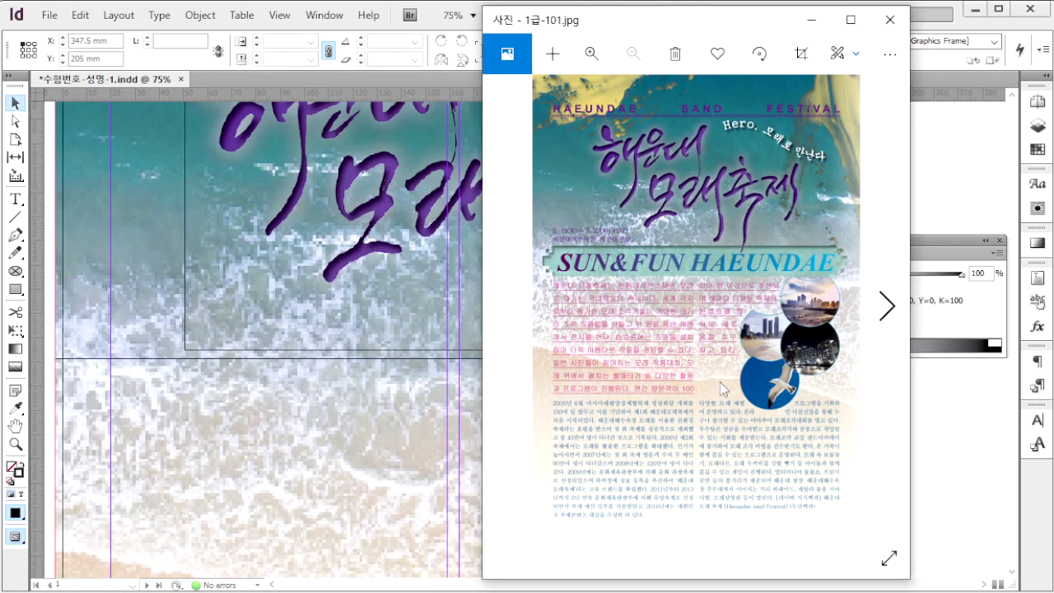
Step: Create a 300 × 30 mm rectangle across the page, just below the calligraphy title
{"action": "left_click", "coordinate": [950, 419]}
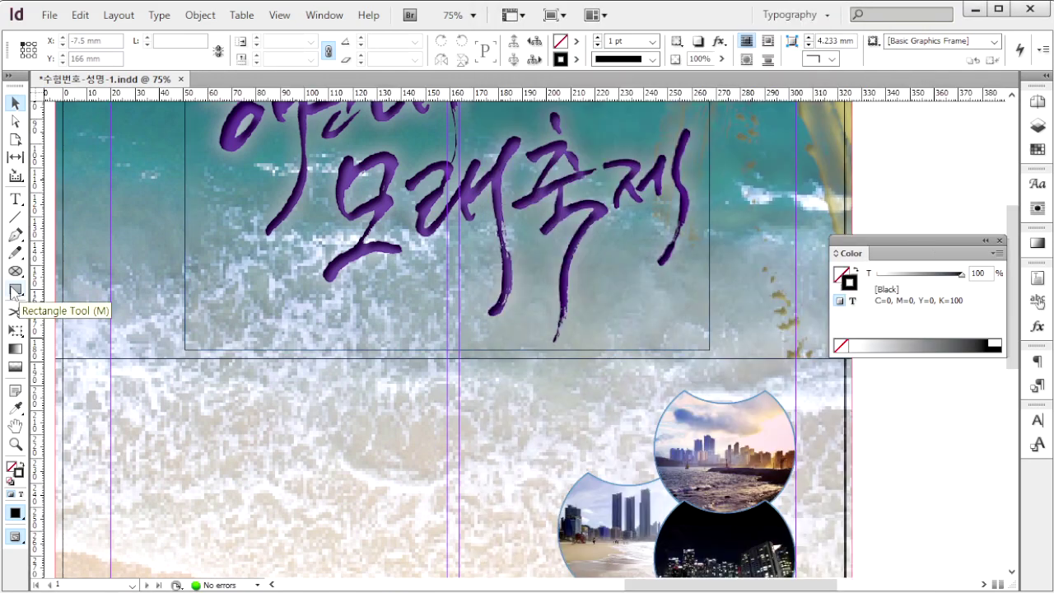
{"action": "left_click", "coordinate": [15, 289]}
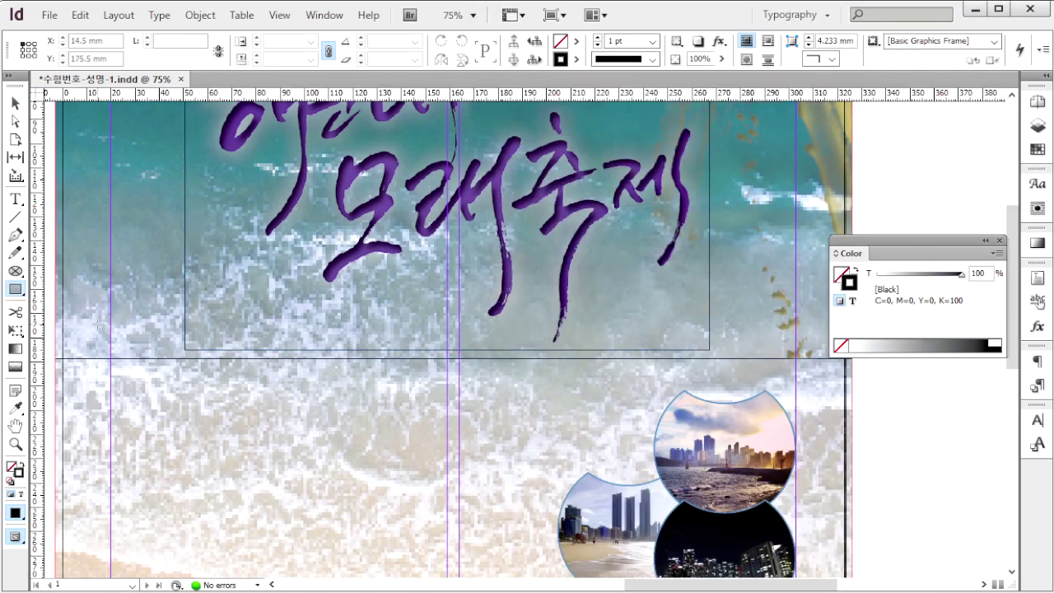
{"action": "left_click", "coordinate": [78, 335]}
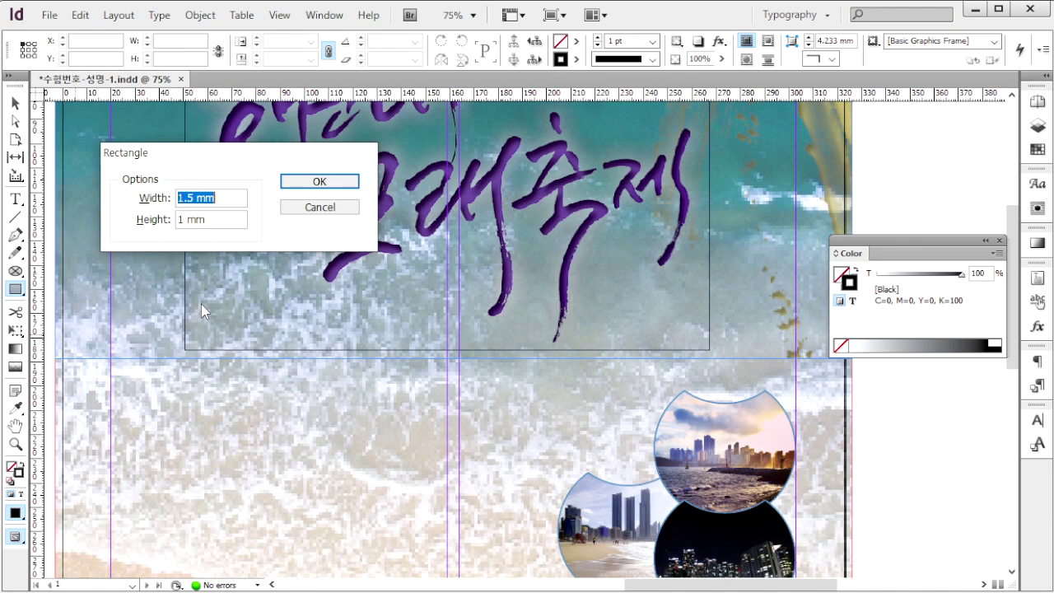
{"action": "type", "text": "300"}
{"action": "key", "text": "Tab"}
{"action": "type", "text": "3"}
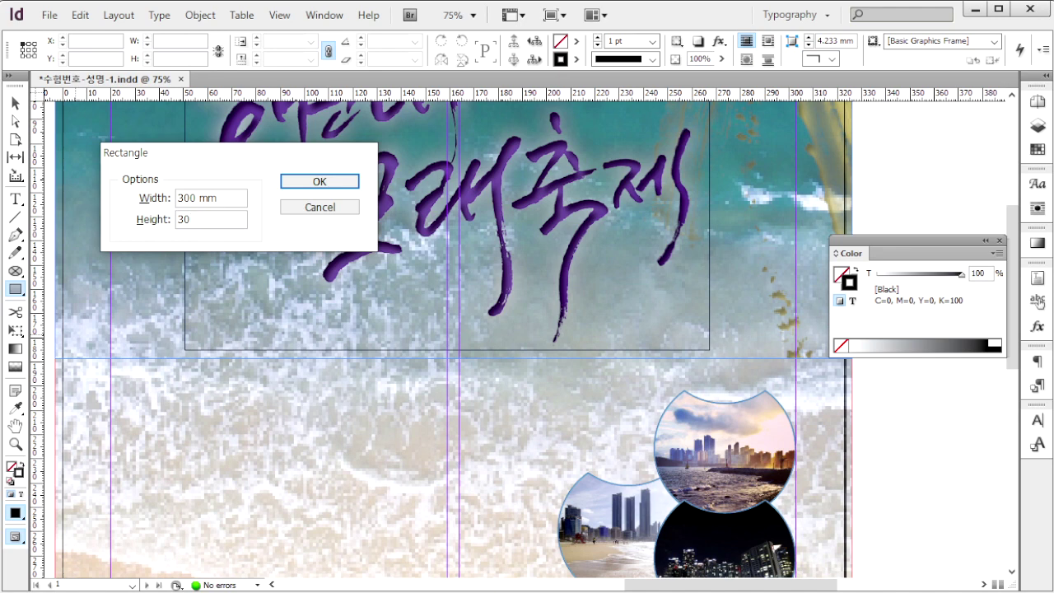
{"action": "left_click", "coordinate": [335, 181]}
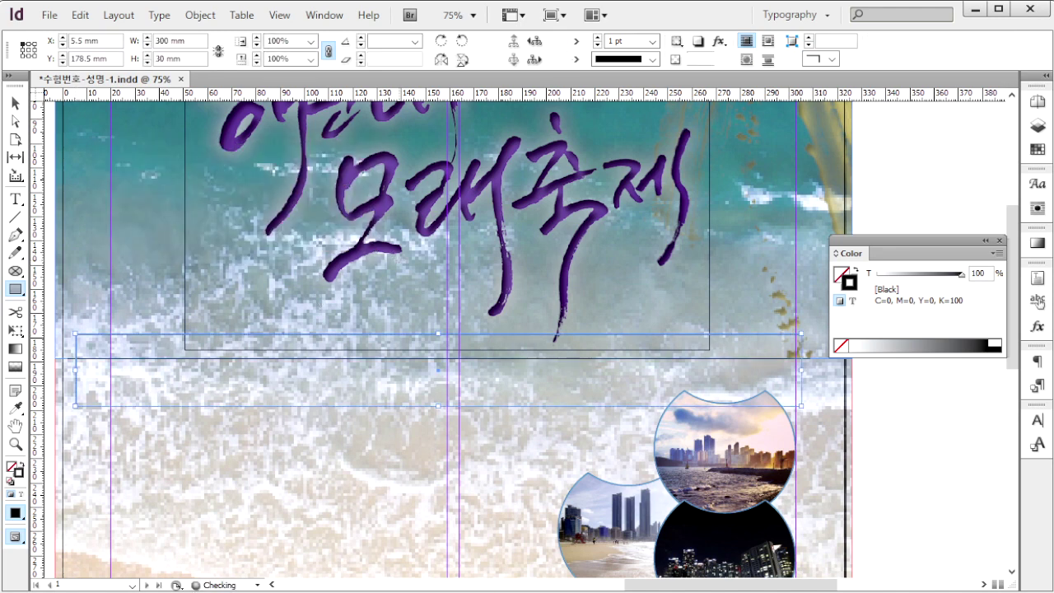
Step: Swap the rectangle's fill and stroke, then set the fill colour to C=50, M=10, Y=30, K=0
{"action": "left_click", "coordinate": [856, 272]}
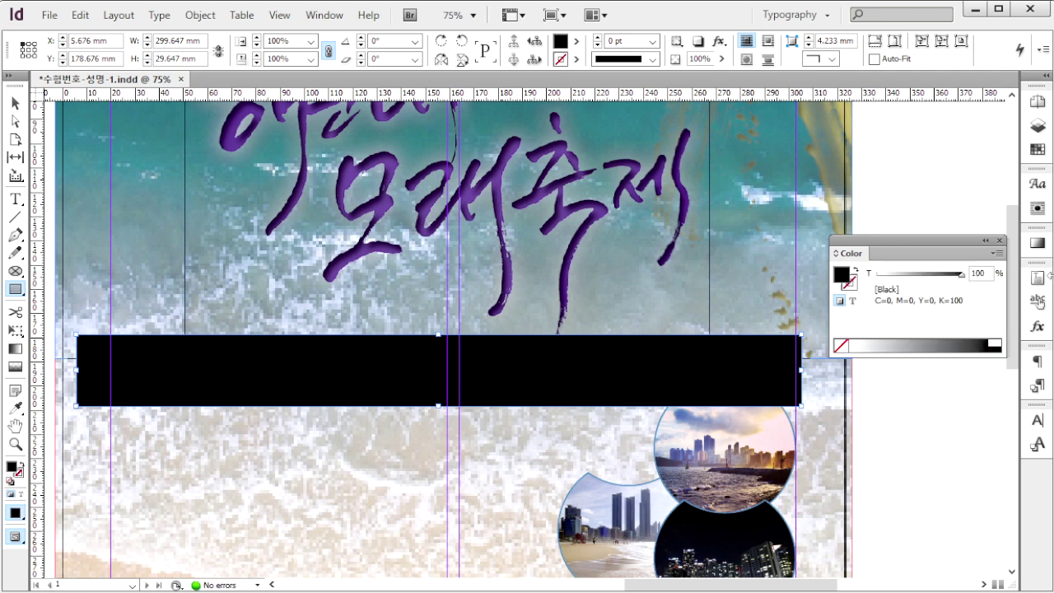
{"action": "left_click", "coordinate": [996, 252]}
{"action": "left_click", "coordinate": [1025, 301]}
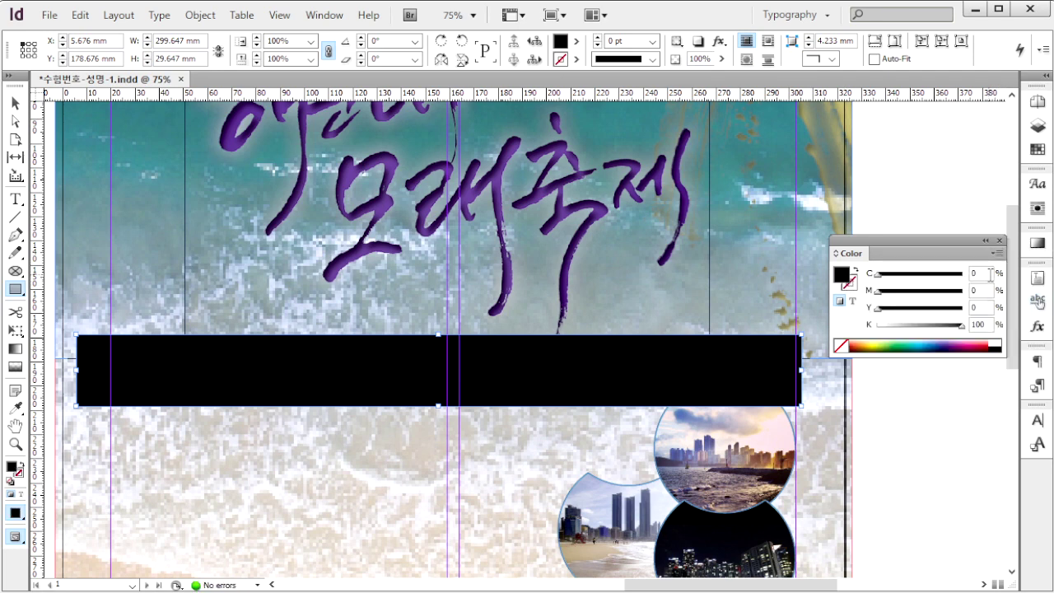
{"action": "left_click", "coordinate": [990, 274]}
{"action": "type", "text": "50"}
{"action": "key", "text": "Tab"}
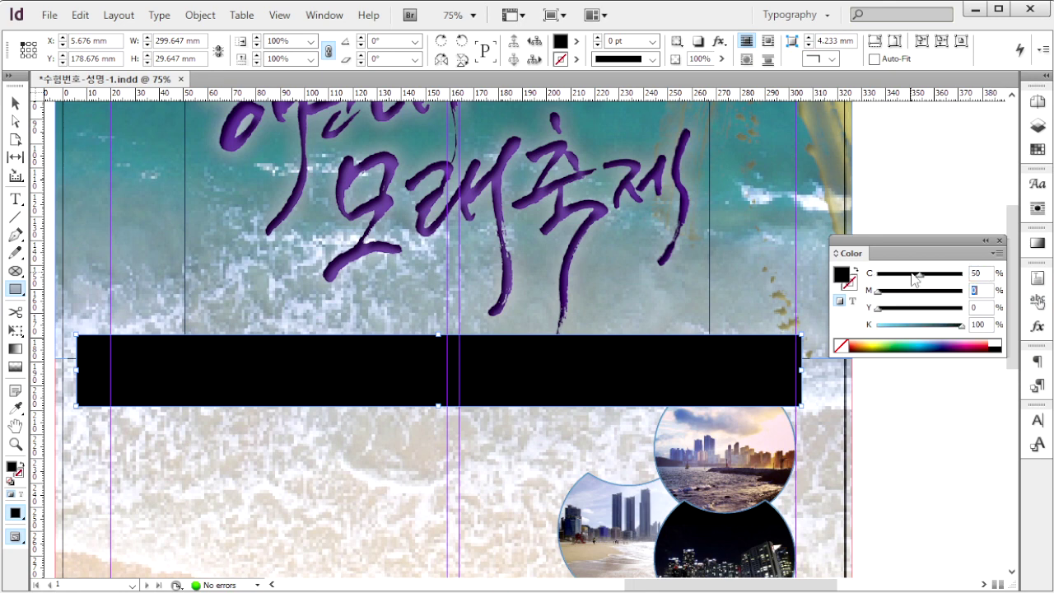
{"action": "type", "text": "10"}
{"action": "key", "text": "Tab"}
{"action": "type", "text": "30"}
{"action": "key", "text": "Tab"}
{"action": "left_click", "coordinate": [914, 278]}
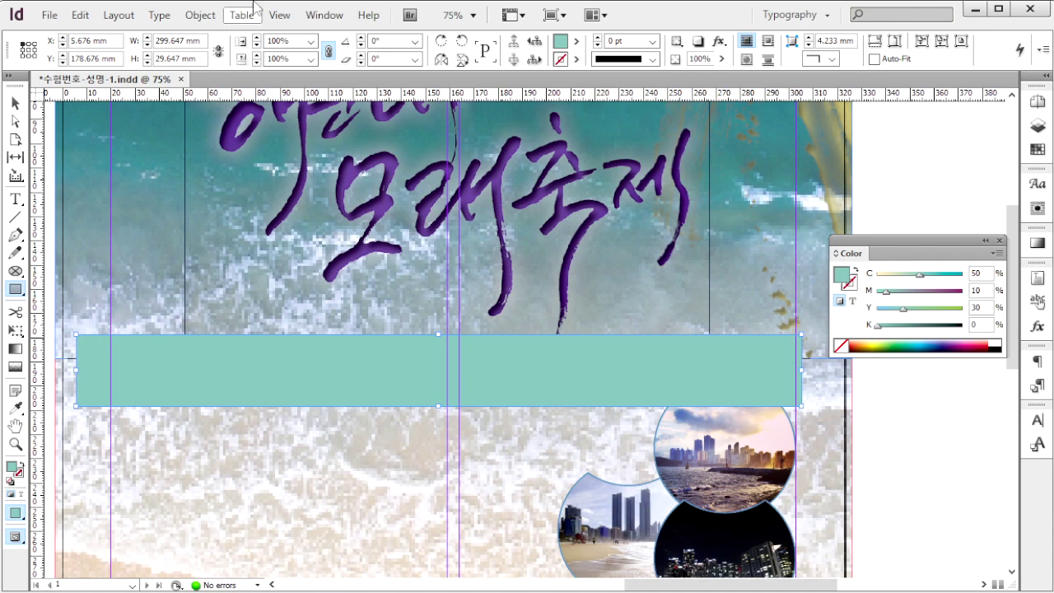
Step: Apply Fancy corners with a size of 10 mm to all four corners of the rectangle
{"action": "left_click", "coordinate": [197, 16]}
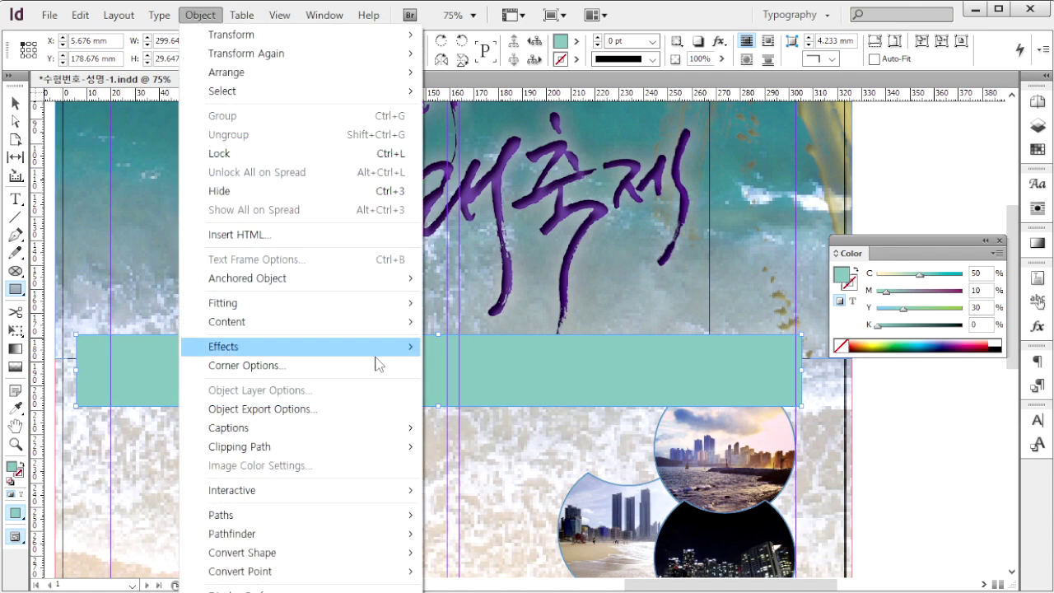
{"action": "left_click", "coordinate": [380, 364]}
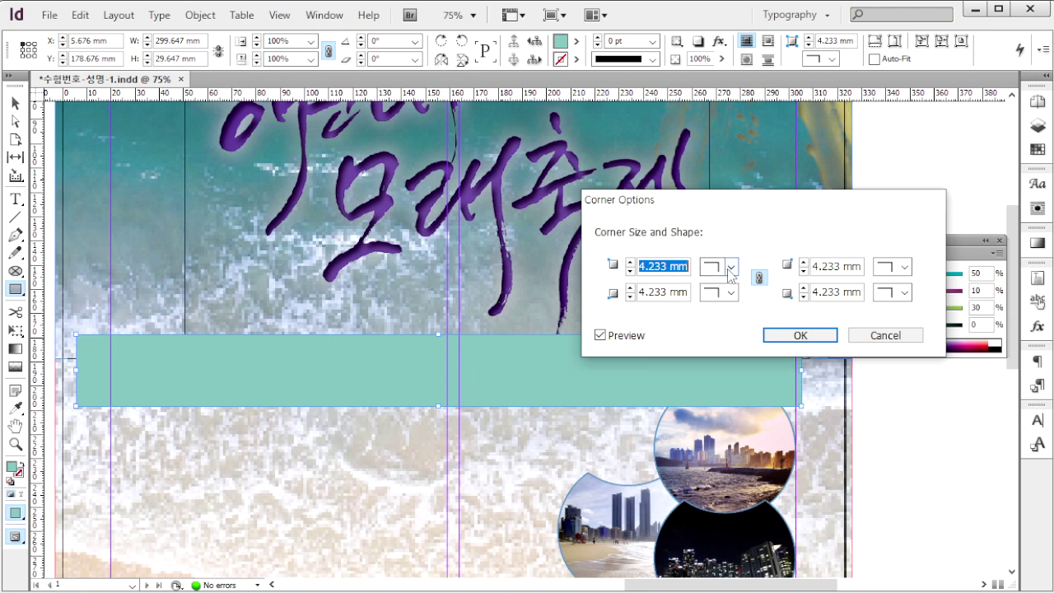
{"action": "type", "text": "10"}
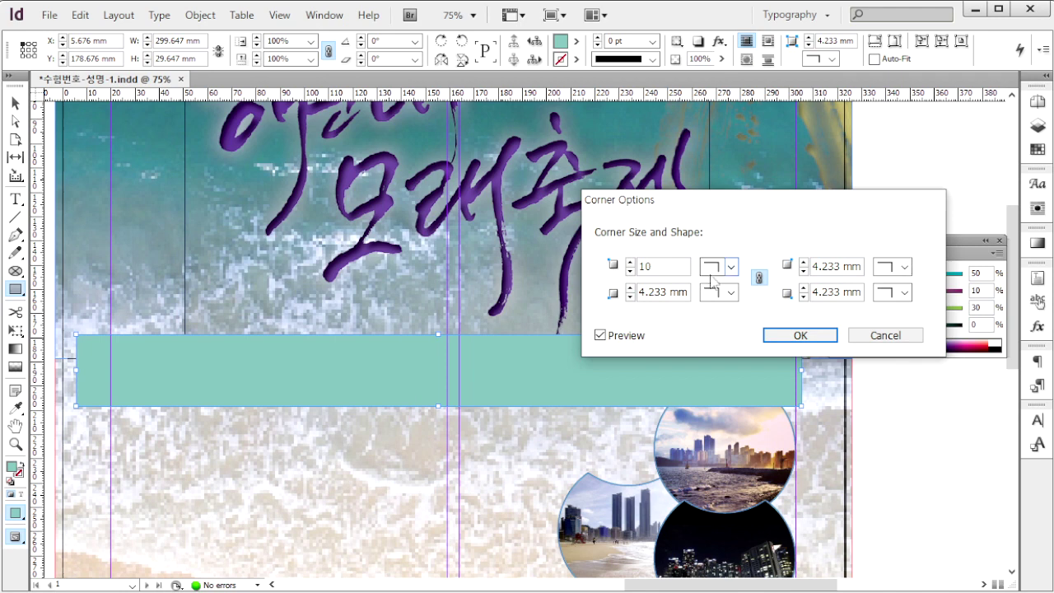
{"action": "left_click", "coordinate": [730, 266]}
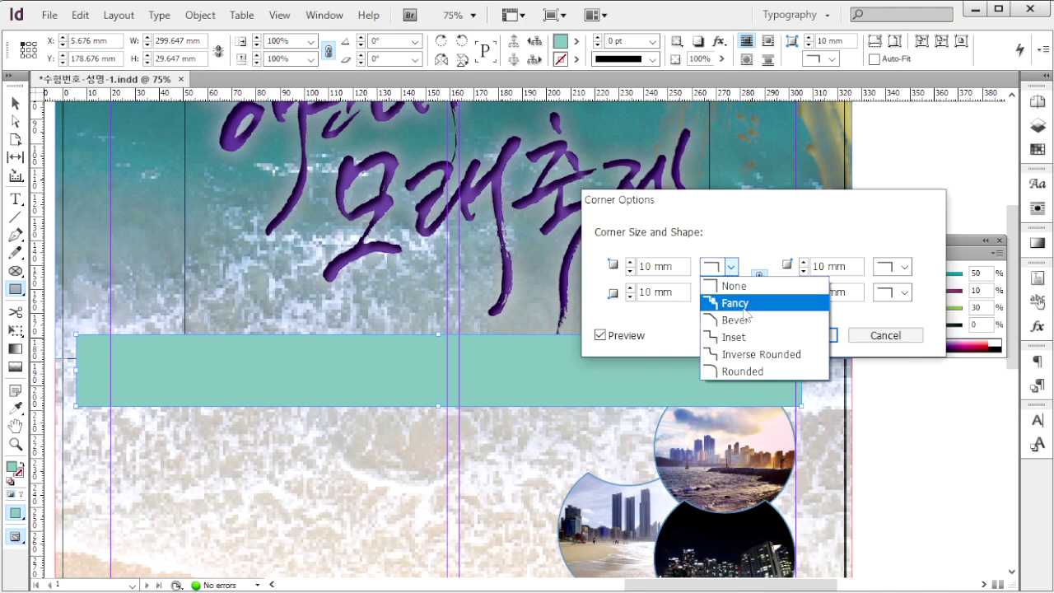
{"action": "left_click", "coordinate": [740, 305]}
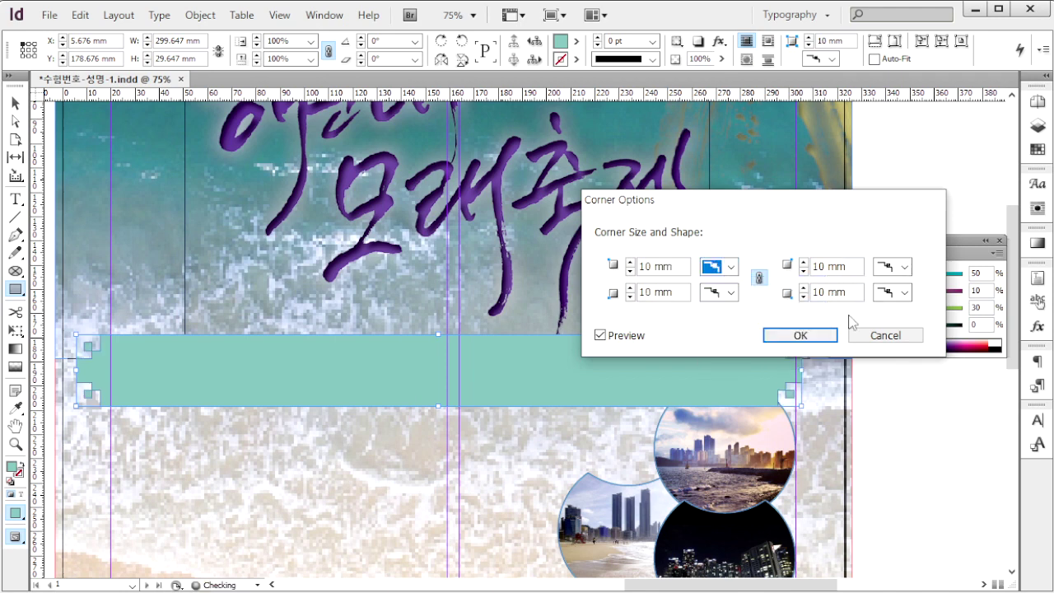
{"action": "left_click", "coordinate": [818, 337]}
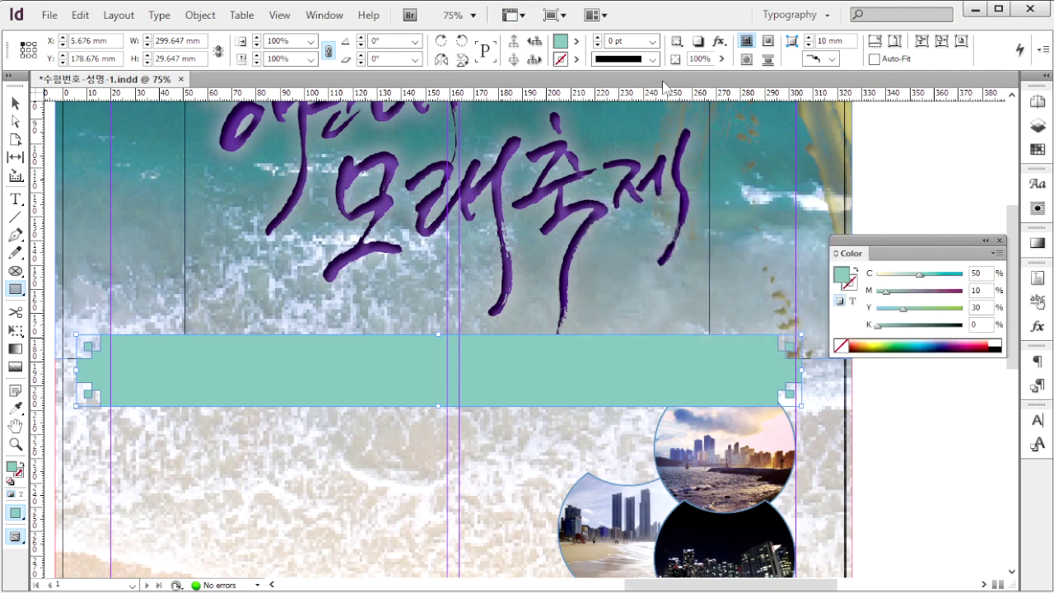
Step: Set the opacity of the green fancy-cornered rectangle to 70%
{"action": "double_click", "coordinate": [699, 58]}
{"action": "type", "text": "70"}
{"action": "key", "text": "Return"}
{"action": "scroll", "coordinate": [374, 381], "scroll_direction": "up", "scroll_amount": 2}
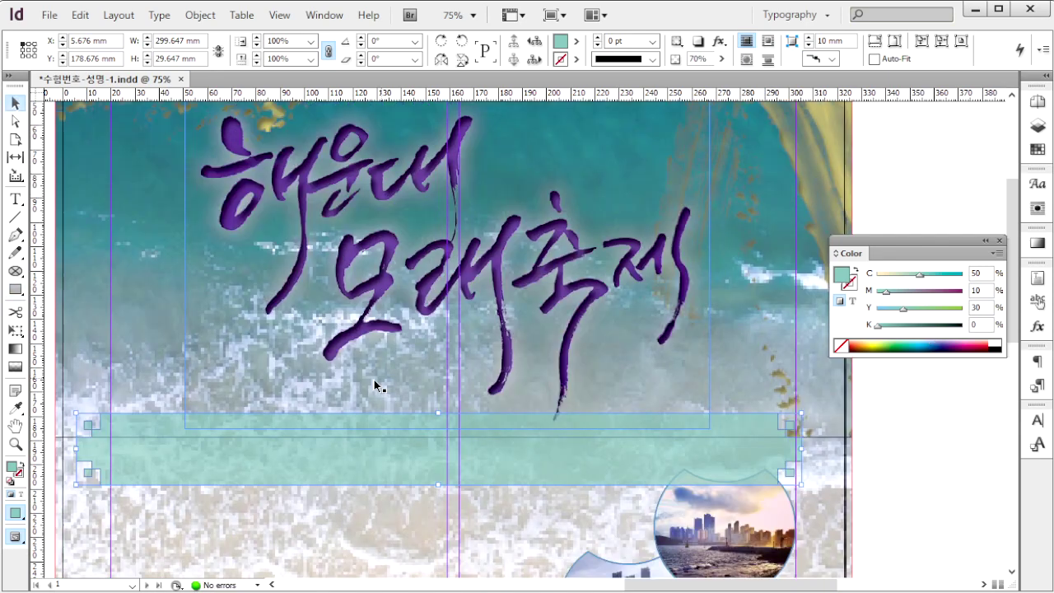
Step: Add an Inner Shadow effect to the green fancy-cornered rectangle, using Multiply at 75% opacity and a 120° angle
{"action": "right_click", "coordinate": [129, 470]}
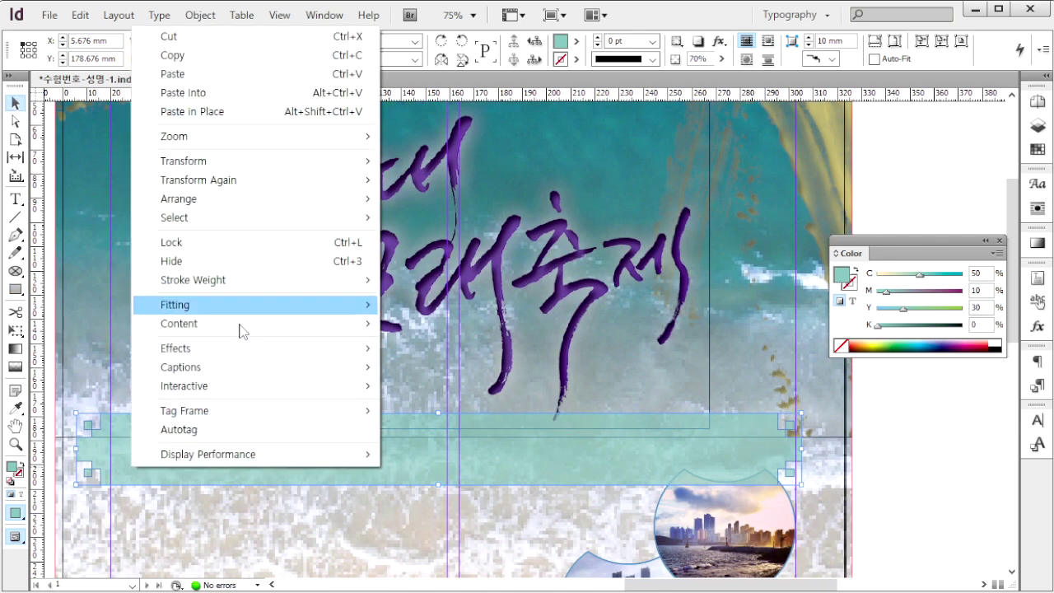
{"action": "mouse_move", "coordinate": [346, 348]}
{"action": "left_click", "coordinate": [427, 390]}
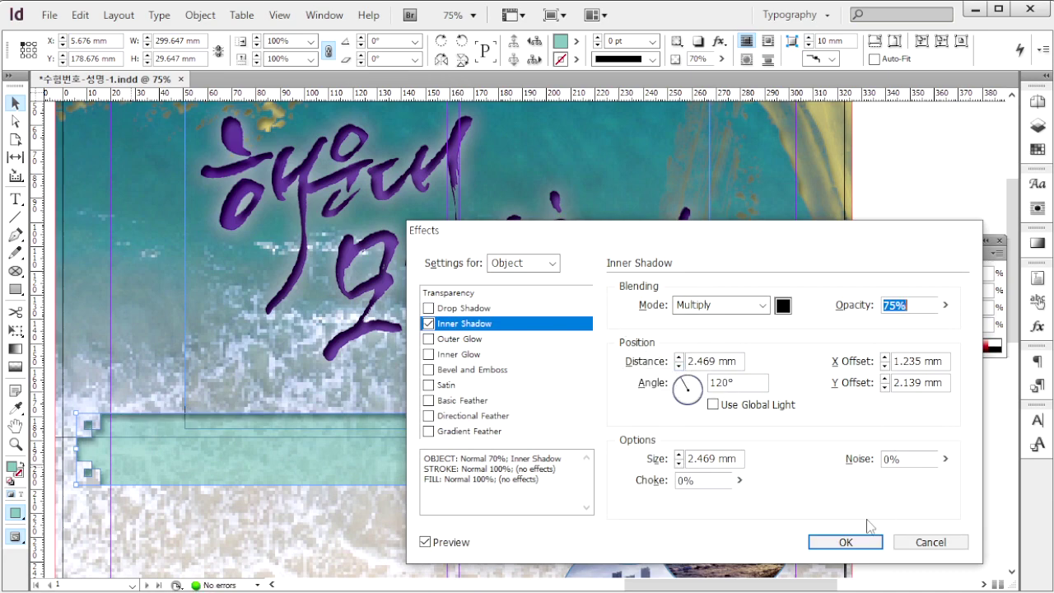
{"action": "left_click", "coordinate": [845, 543]}
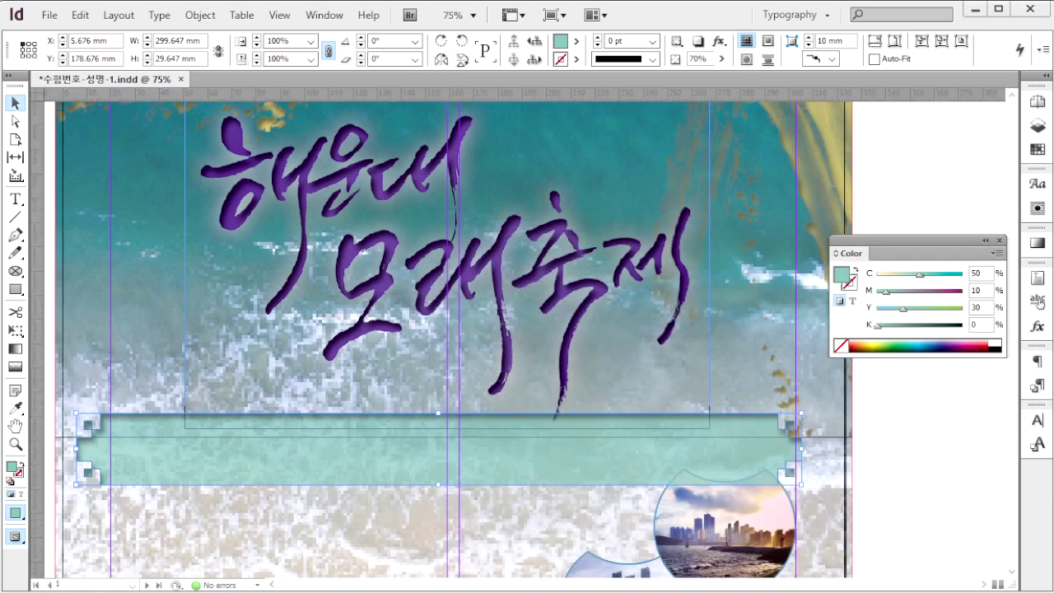
Step: Create a text frame between the page margins at the hashed line, holding the heading HAEUNDAE SAND FESTIVAL
{"action": "scroll", "coordinate": [412, 329], "scroll_direction": "up", "scroll_amount": 3}
{"action": "left_click", "coordinate": [97, 204]}
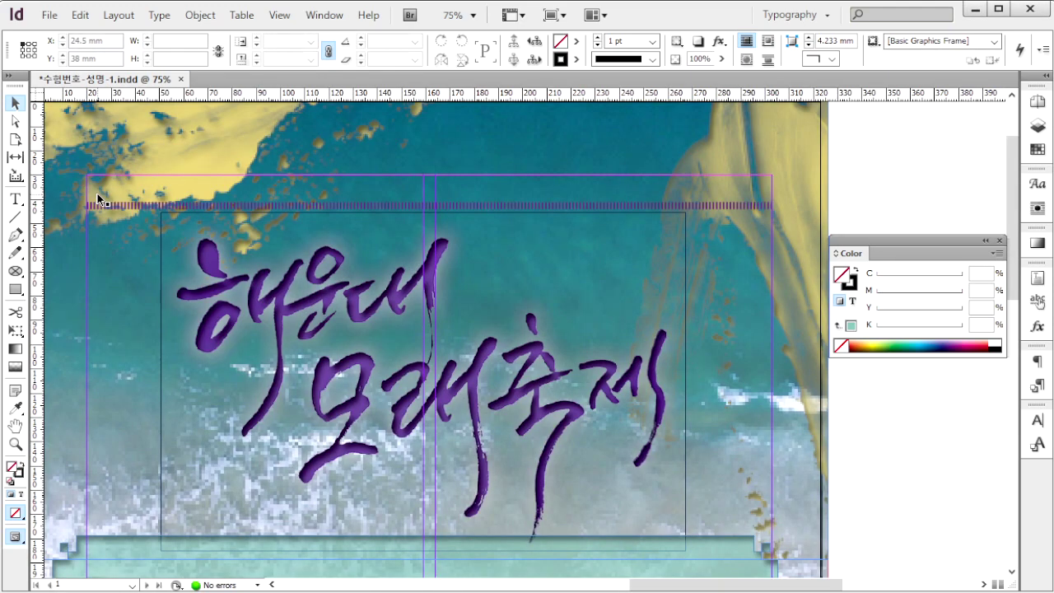
{"action": "left_click", "coordinate": [14, 199]}
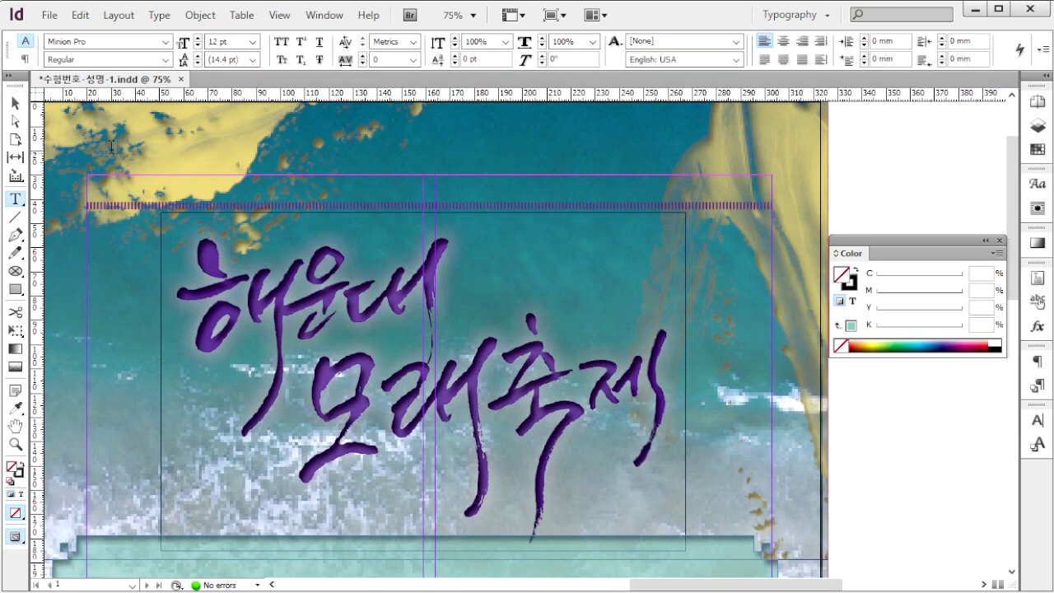
{"action": "left_click_drag", "start_coordinate": [90, 146], "coordinate": [771, 178]}
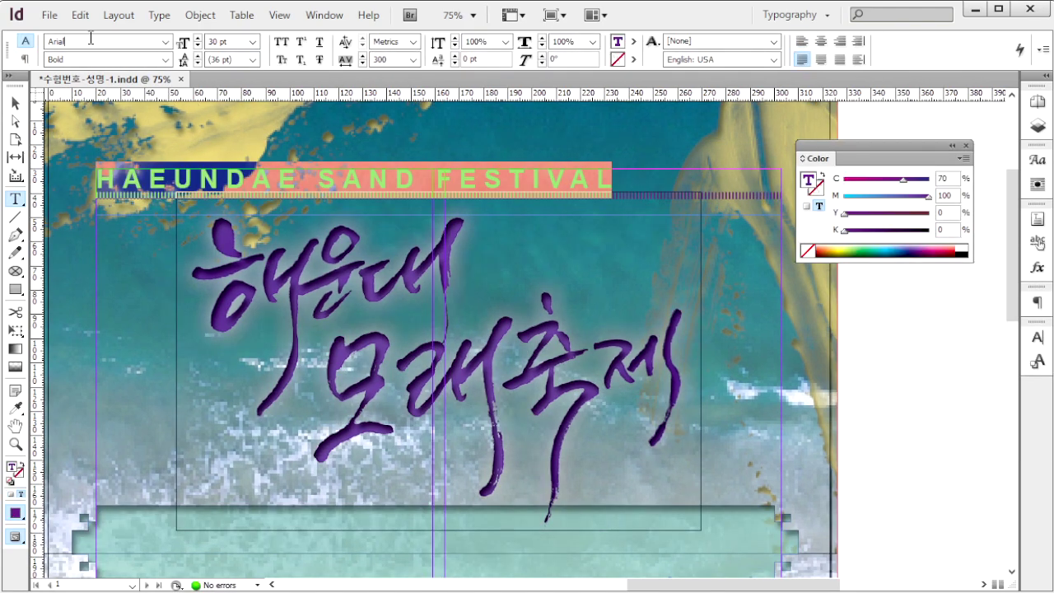
Step: Format the HAEUNDAE SAND FESTIVAL heading as Arial Bold, 30 pt, tracking 300, coloured C=70, M=100, Y=0, K=0
{"action": "key", "text": "Tab"}
{"action": "left_click_drag", "start_coordinate": [237, 39], "coordinate": [201, 56]}
{"action": "left_click_drag", "start_coordinate": [394, 59], "coordinate": [369, 66]}
{"action": "key", "text": "Tab"}
{"action": "left_click", "coordinate": [626, 177]}
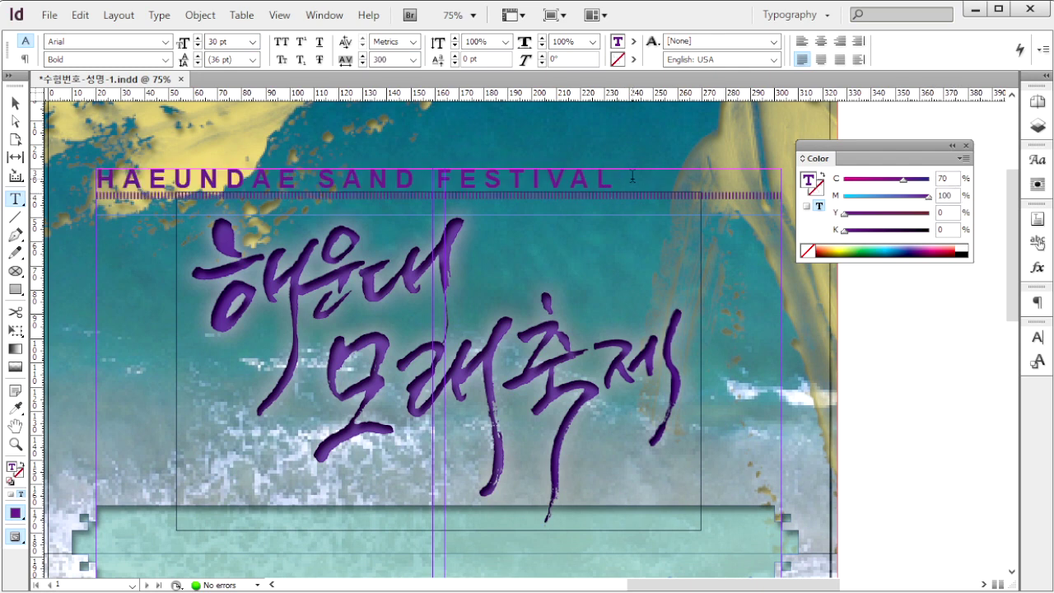
Step: Check the reference poster image and justify all lines of the heading across its frame
{"action": "key", "text": "alt+Tab"}
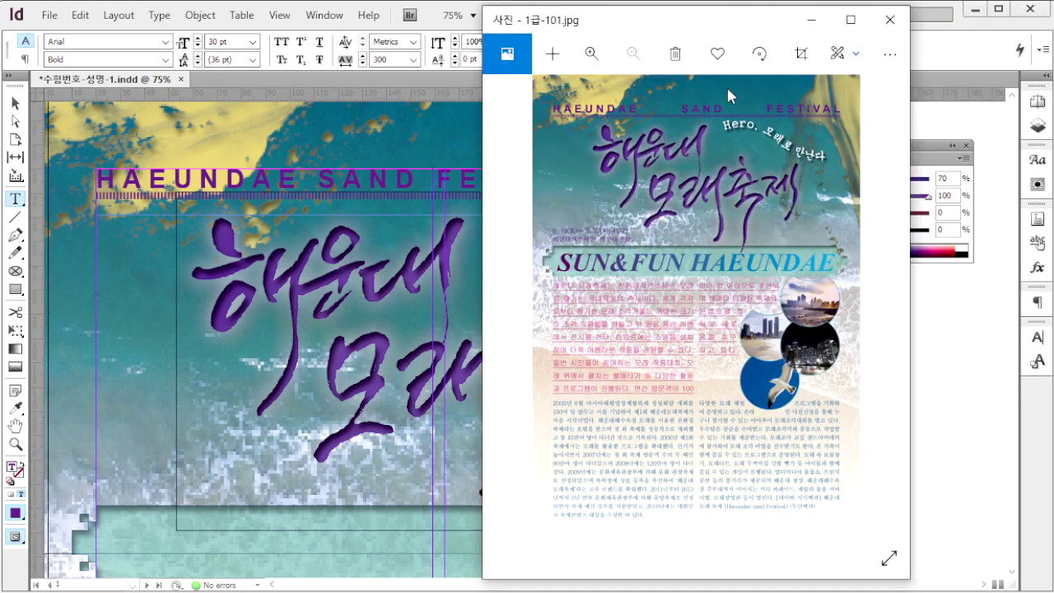
{"action": "left_click", "coordinate": [956, 59]}
{"action": "left_click", "coordinate": [838, 64]}
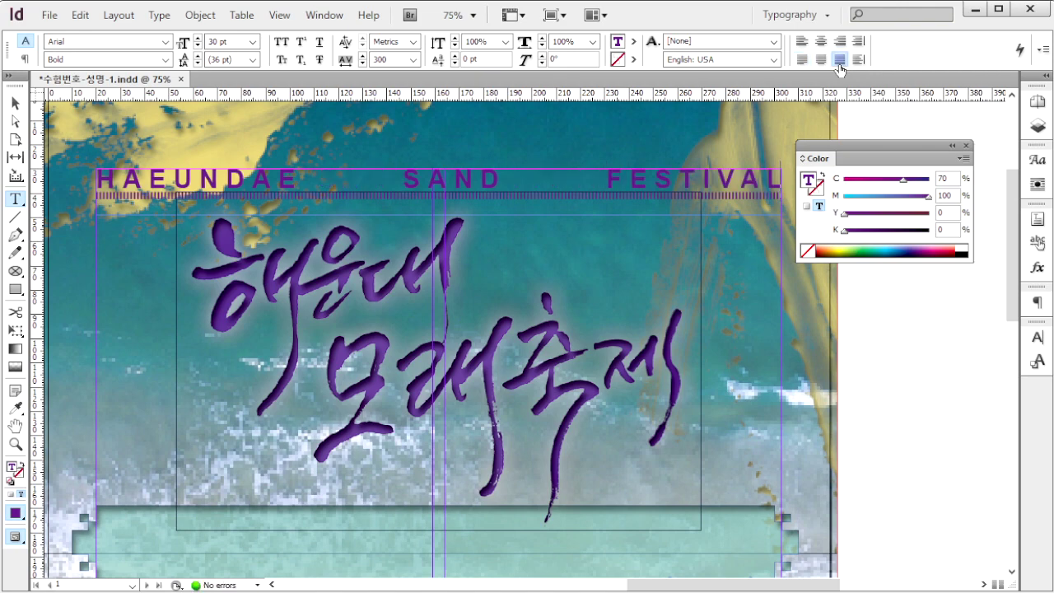
Step: Check the reference poster, draw an S-curved Pen path about 141 mm wide above the title's second line, and set its stroke to none
{"action": "key", "text": "alt+Tab"}
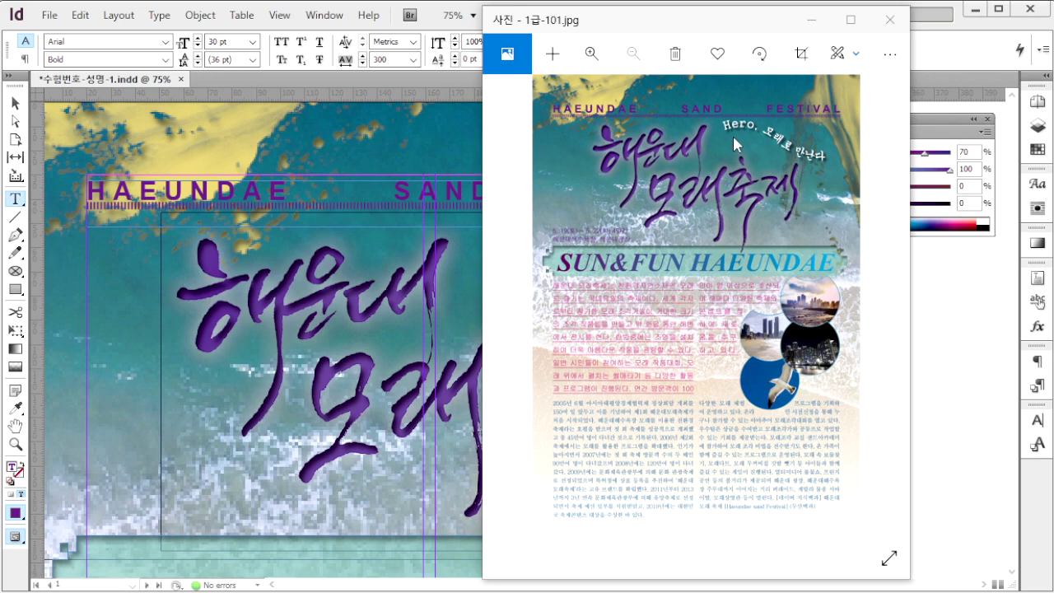
{"action": "left_click", "coordinate": [949, 54]}
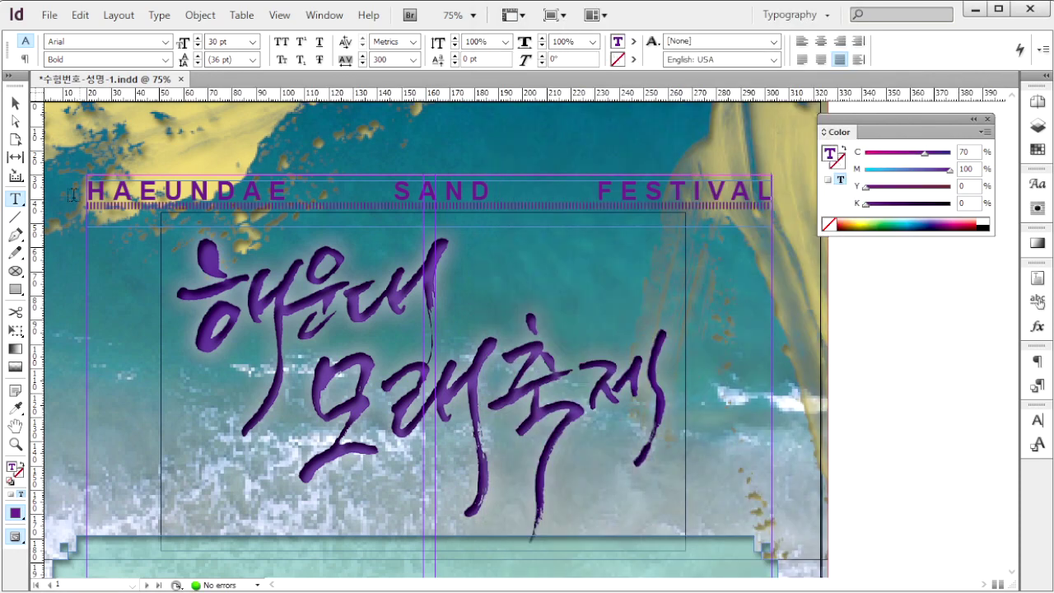
{"action": "left_click", "coordinate": [15, 235]}
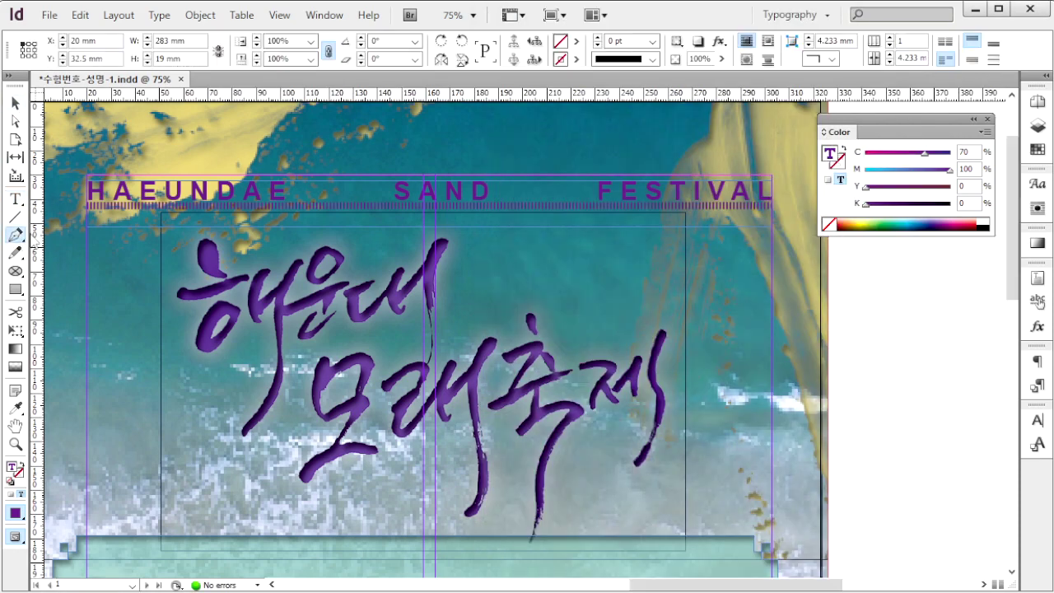
{"action": "left_click", "coordinate": [475, 292]}
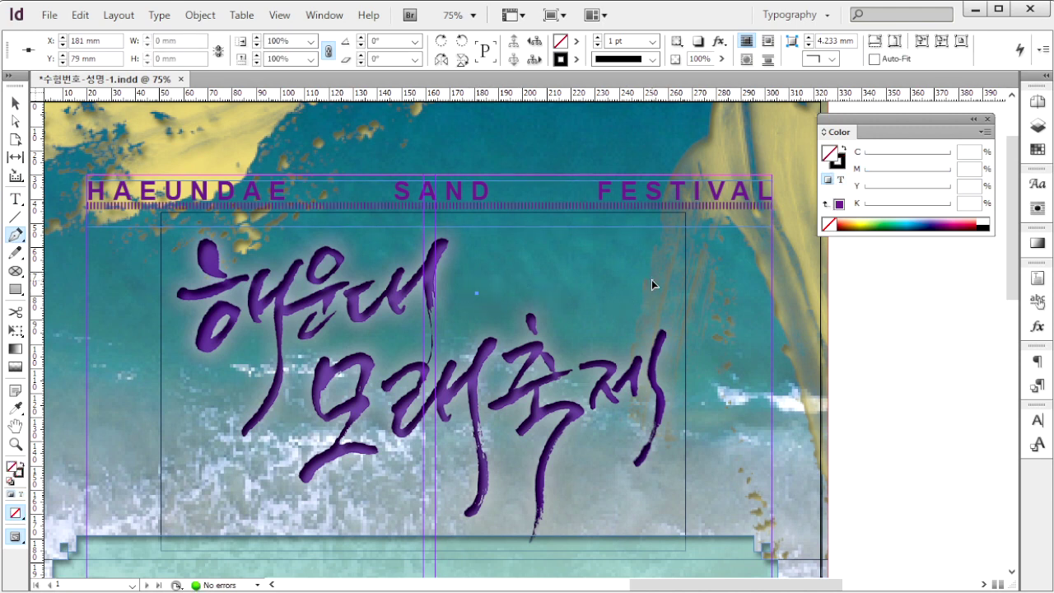
{"action": "left_click_drag", "start_coordinate": [651, 280], "coordinate": [770, 346]}
{"action": "left_click_drag", "start_coordinate": [772, 349], "coordinate": [772, 347]}
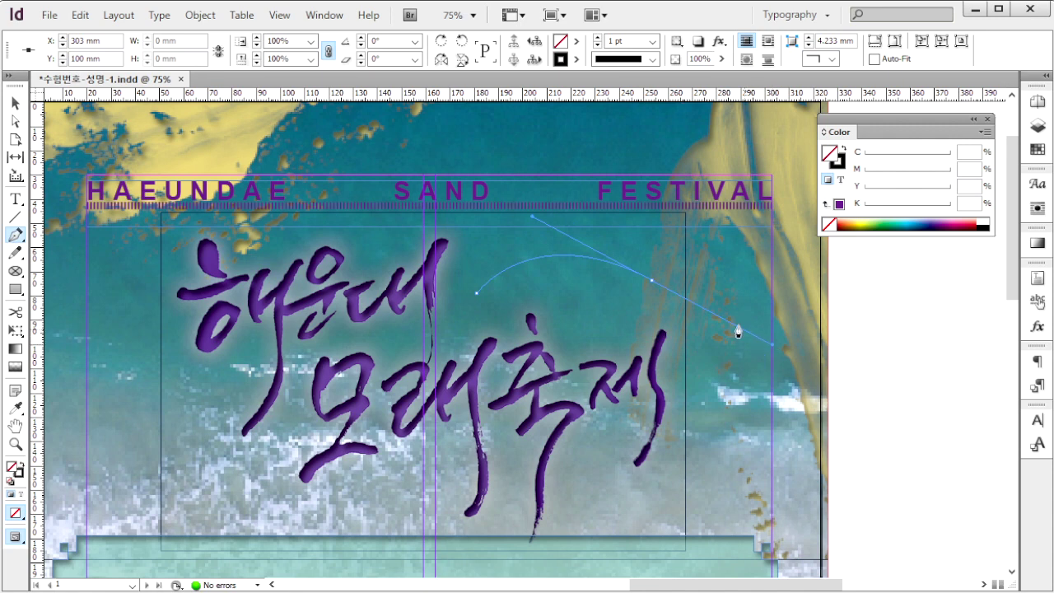
{"action": "left_click", "coordinate": [655, 286]}
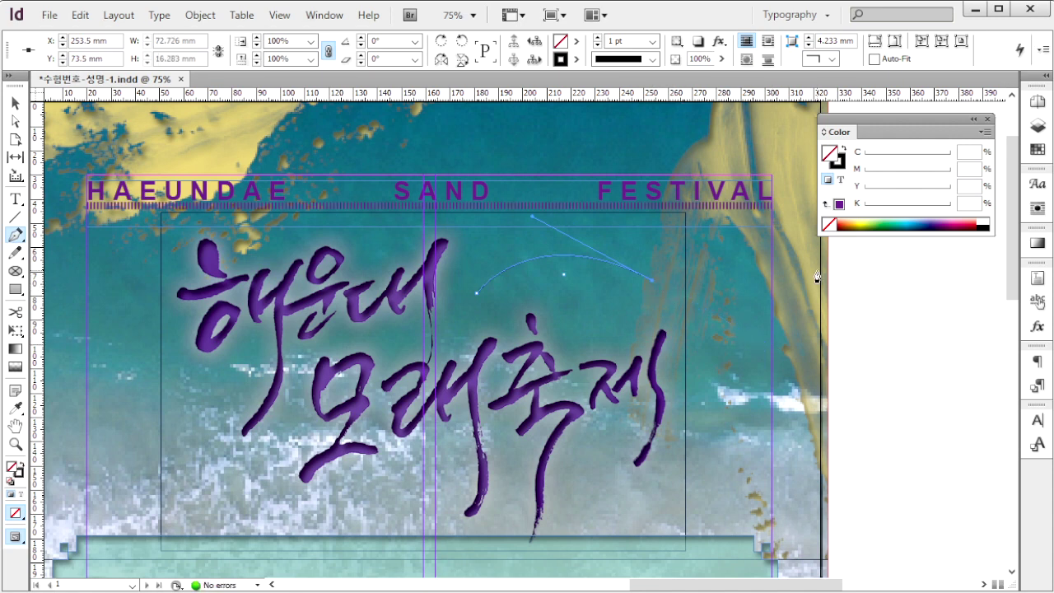
{"action": "left_click_drag", "start_coordinate": [816, 270], "coordinate": [905, 203]}
{"action": "key", "text": "d"}
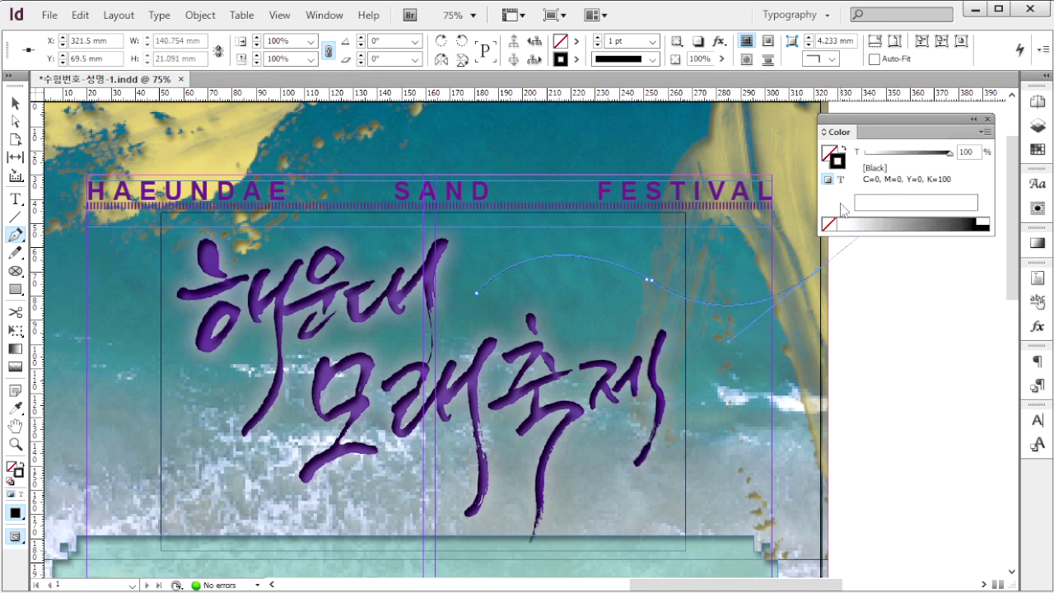
{"action": "left_click", "coordinate": [828, 224]}
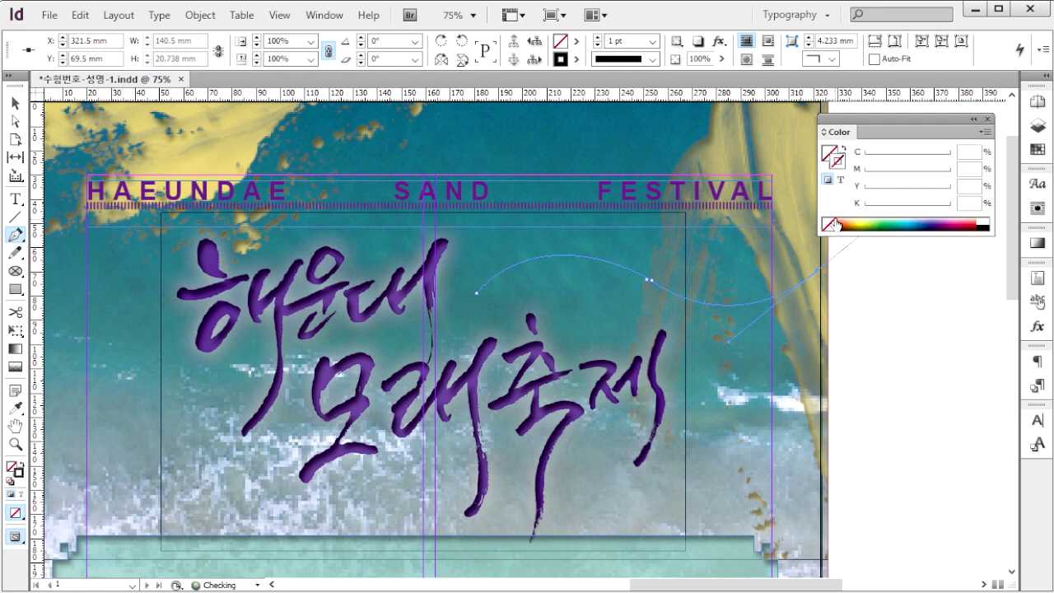
Step: Start type on the curved path with centred Gungsuh Regular text at 32 pt, coloured white
{"action": "left_click", "coordinate": [14, 201]}
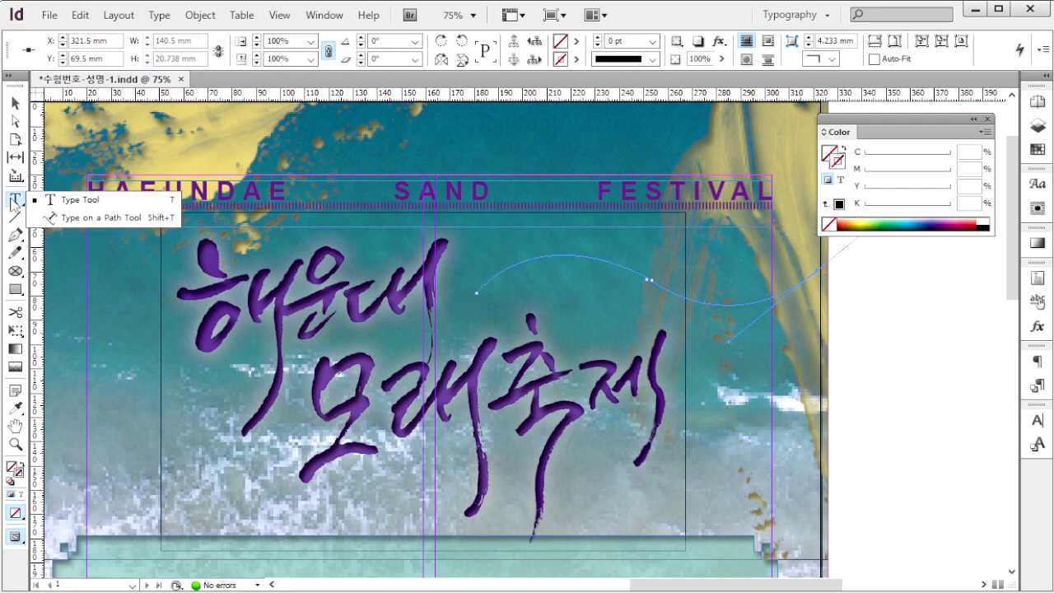
{"action": "left_click", "coordinate": [81, 218]}
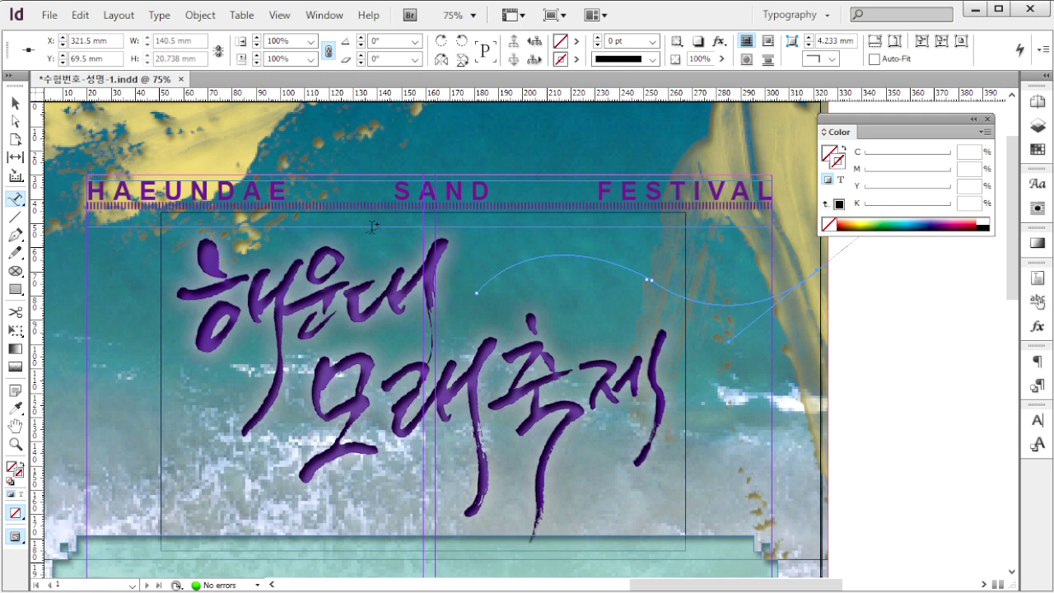
{"action": "left_click", "coordinate": [476, 286]}
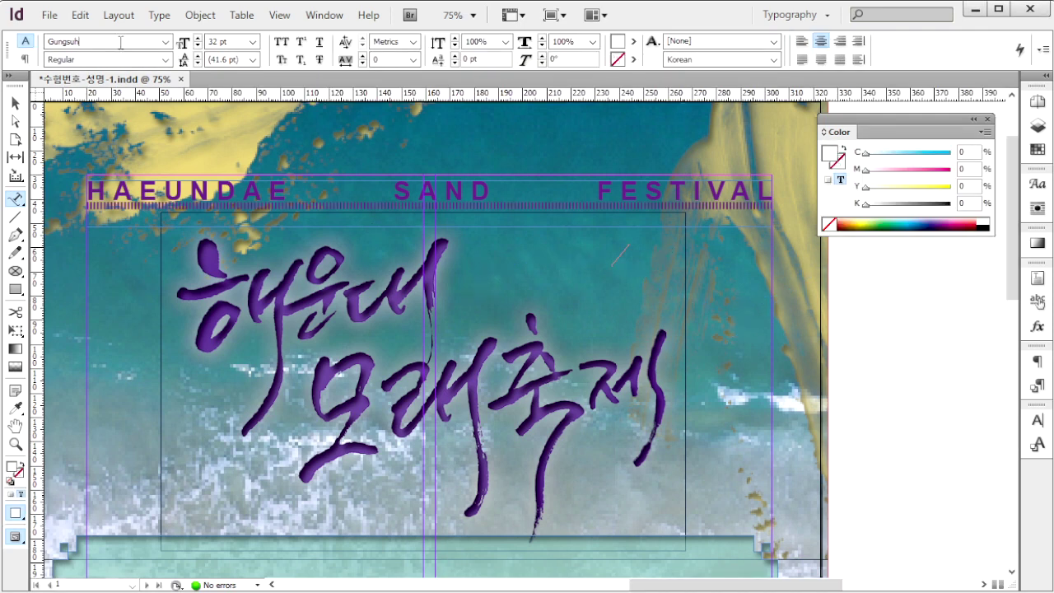
{"action": "left_click", "coordinate": [120, 43]}
{"action": "left_click", "coordinate": [241, 44]}
{"action": "left_click", "coordinate": [976, 185]}
{"action": "key", "text": "Return"}
Step: Enter the slogan "Hero, 모래로 만난다" along the curved path
{"action": "type", "text": "Hero"}
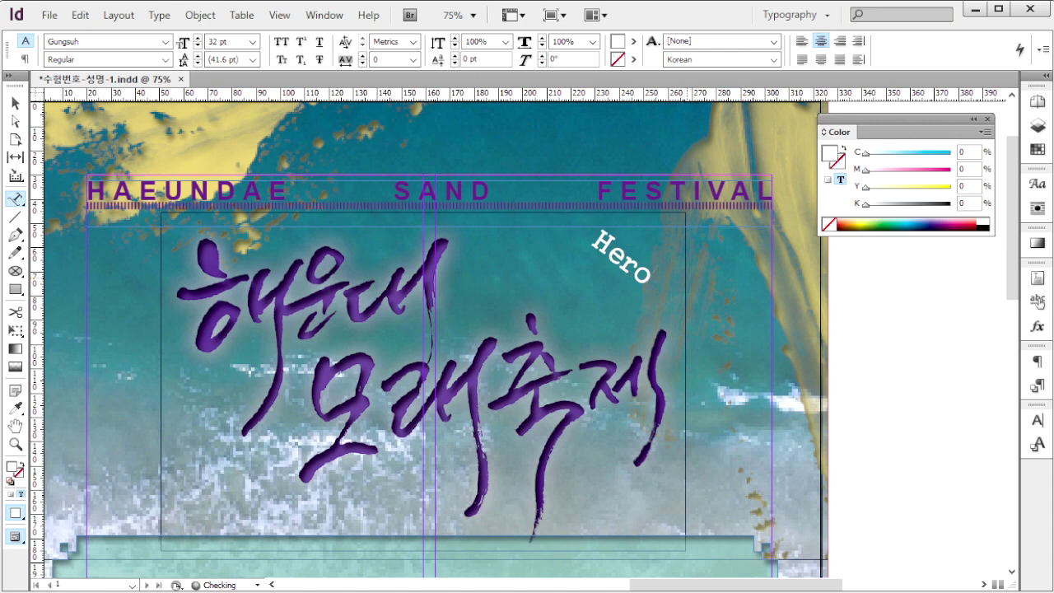
{"action": "type", "text": ", 모래로 마"}
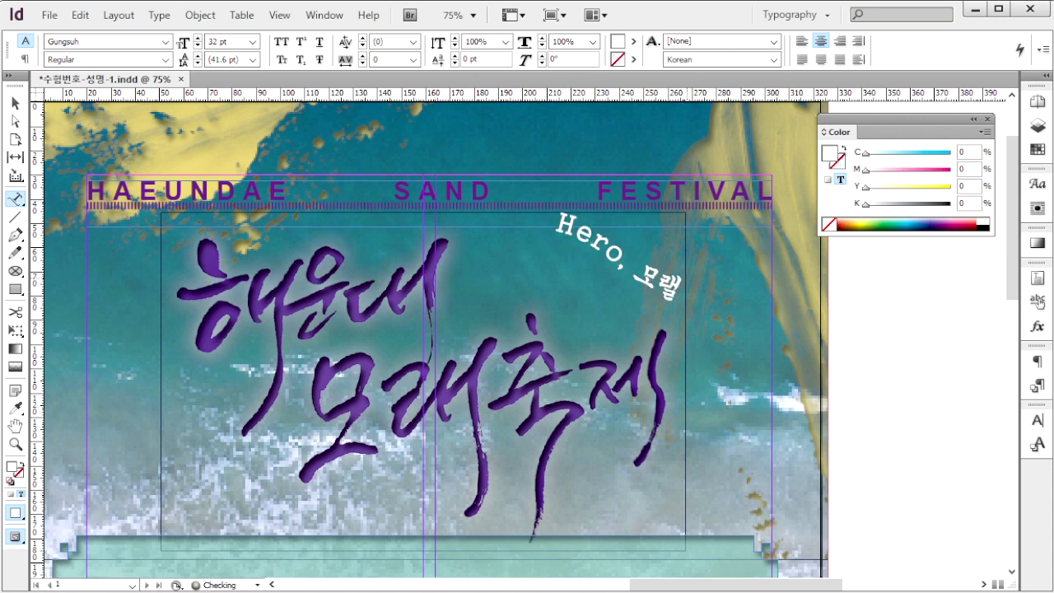
{"action": "type", "text": "ㄴ난다"}
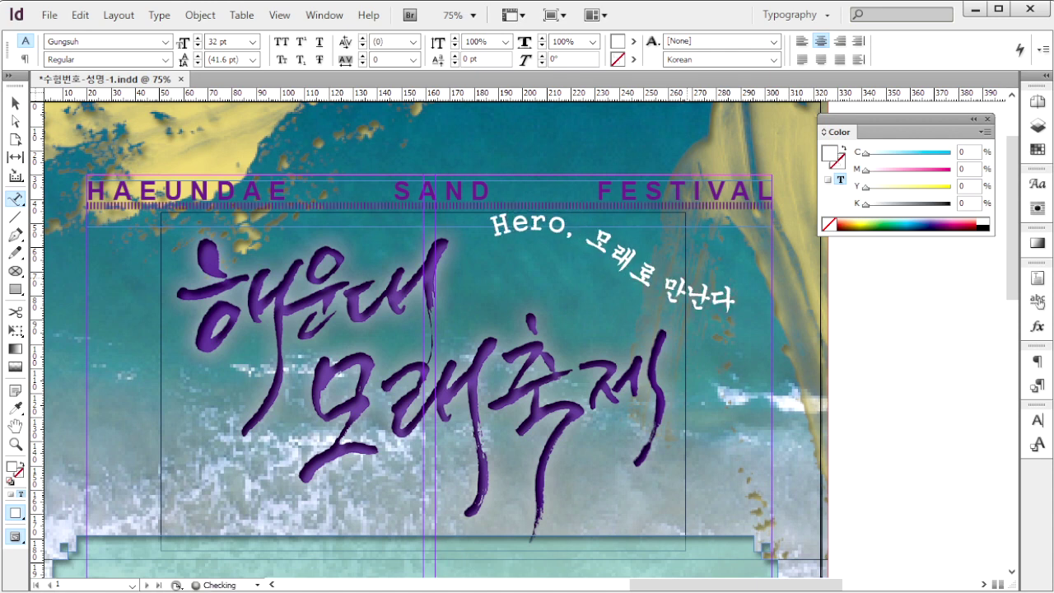
{"action": "key", "text": "Escape"}
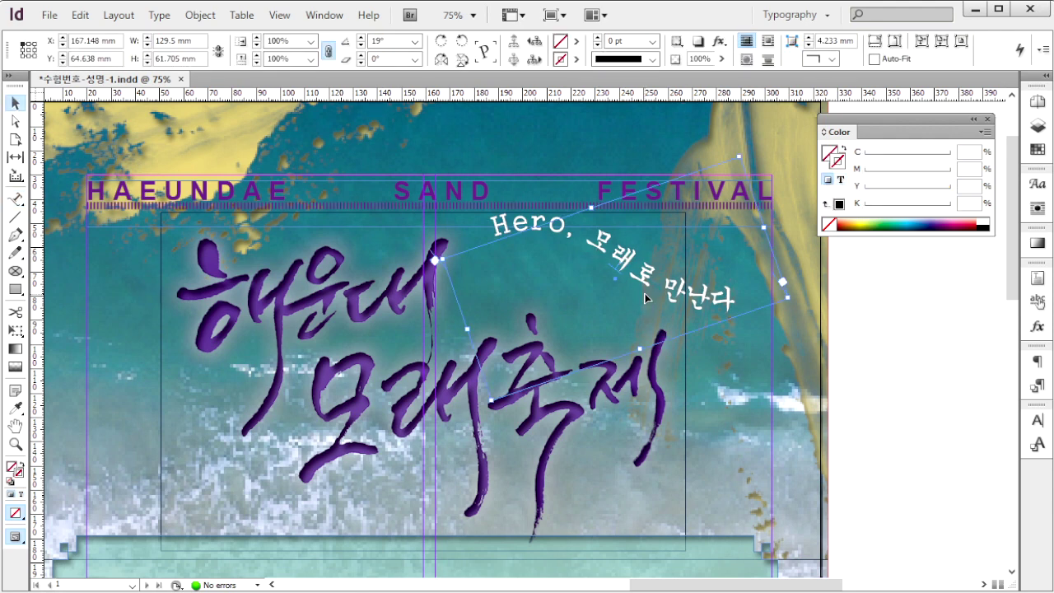
Step: Add a drop shadow to the curved slogan and deselect it
{"action": "right_click", "coordinate": [704, 300]}
{"action": "key", "text": "ctrl+alt+m"}
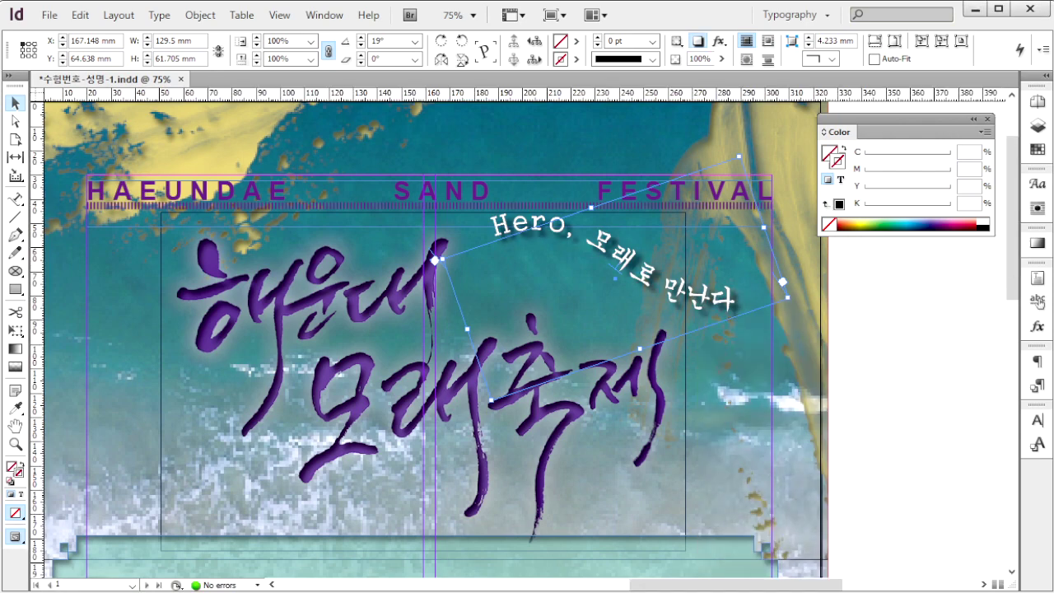
{"action": "key", "text": "ctrl+shift+a"}
Step: Create a text frame over the green banner and paste in the text SUN&FUN HAEUNDAE, selecting all of it
{"action": "scroll", "coordinate": [428, 329], "scroll_direction": "down", "scroll_amount": 5}
{"action": "left_click", "coordinate": [15, 199]}
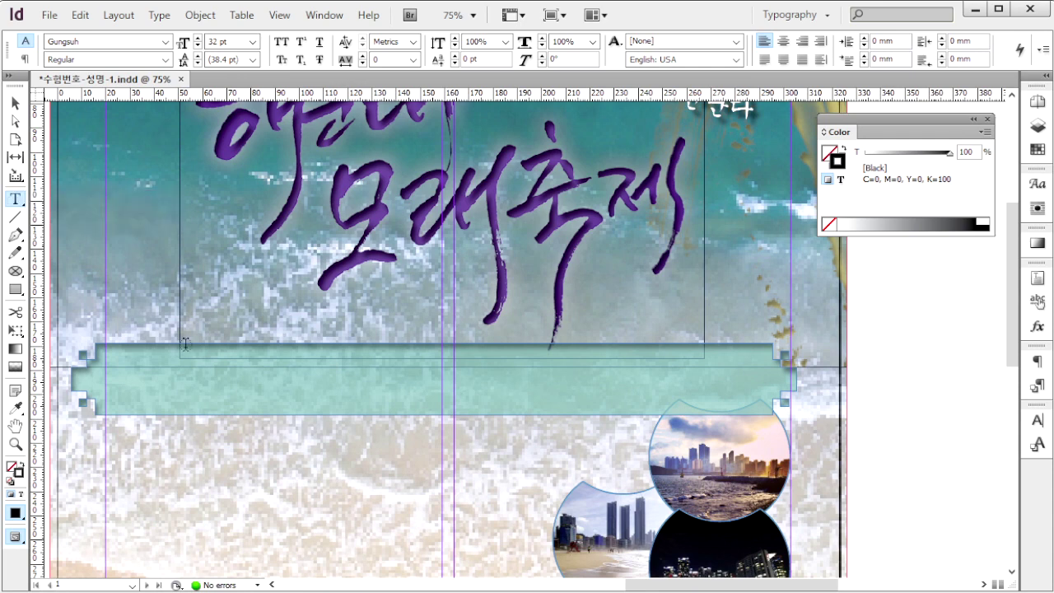
{"action": "left_click_drag", "start_coordinate": [105, 365], "coordinate": [744, 398]}
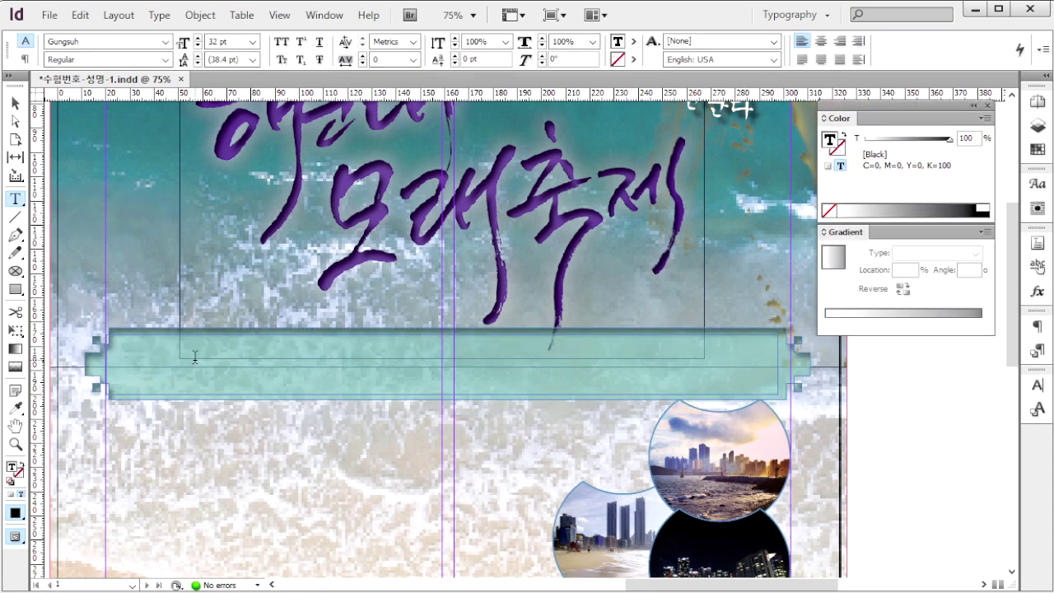
{"action": "key", "text": "ctrl+v"}
{"action": "key", "text": "ctrl+a"}
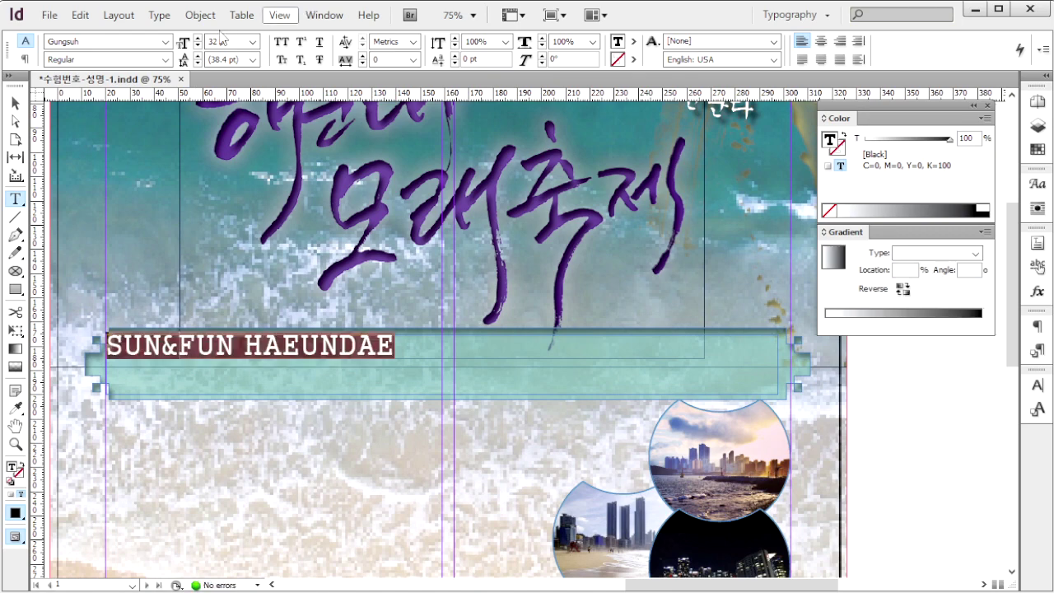
Step: Format the SUN&FUN HAEUNDAE text as Times New Roman Bold Italic at 72 pt
{"action": "left_click", "coordinate": [166, 41]}
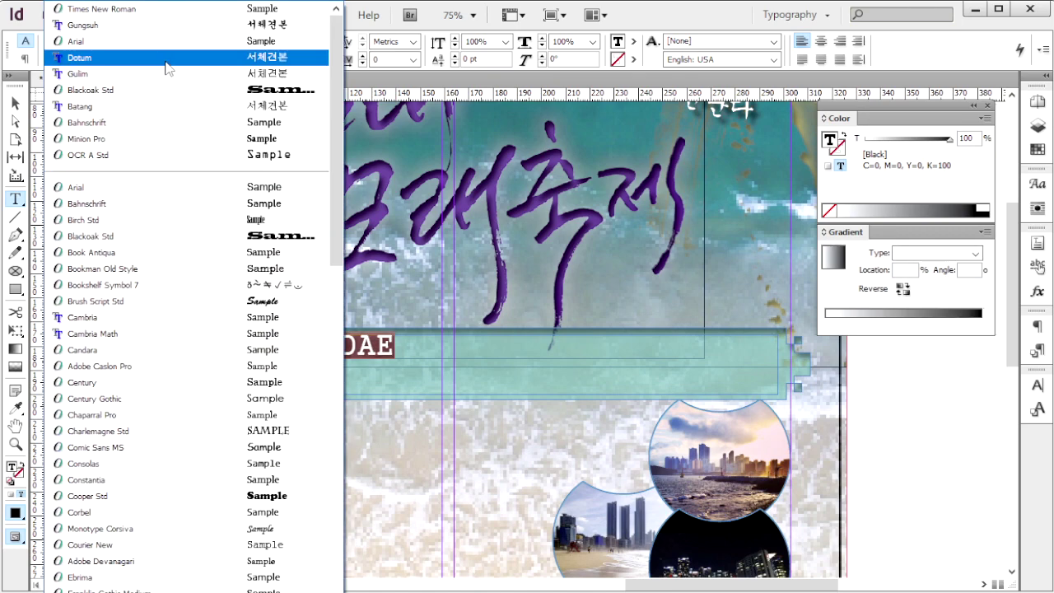
{"action": "left_click", "coordinate": [164, 8]}
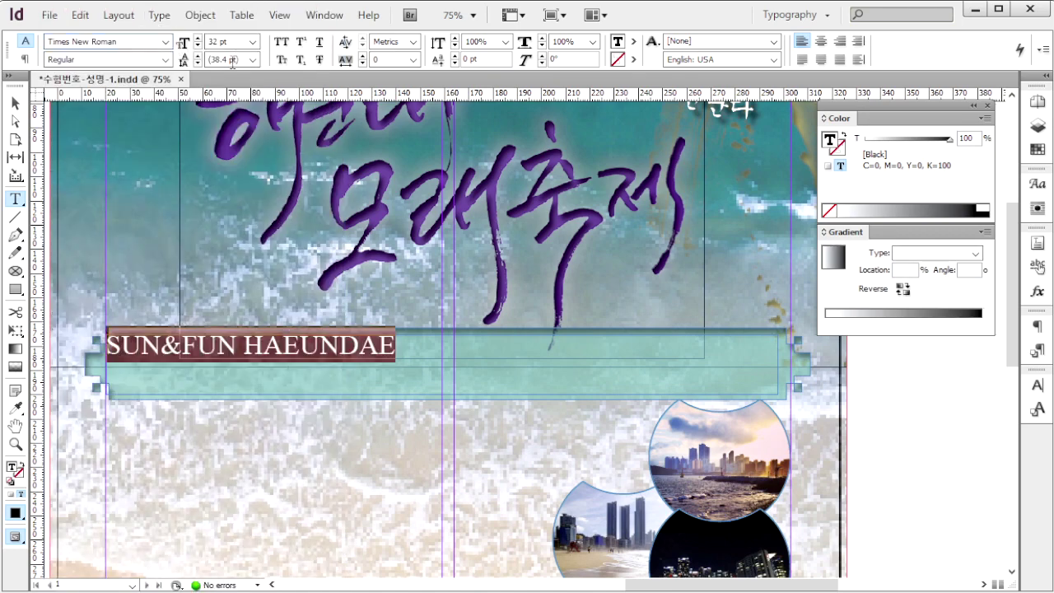
{"action": "left_click", "coordinate": [166, 59]}
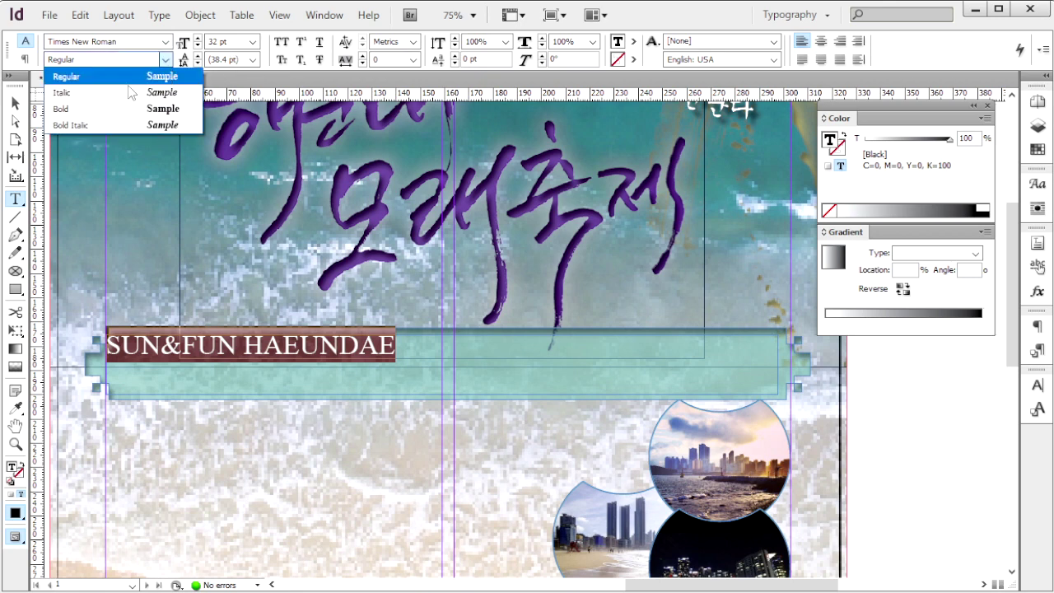
{"action": "left_click", "coordinate": [133, 123]}
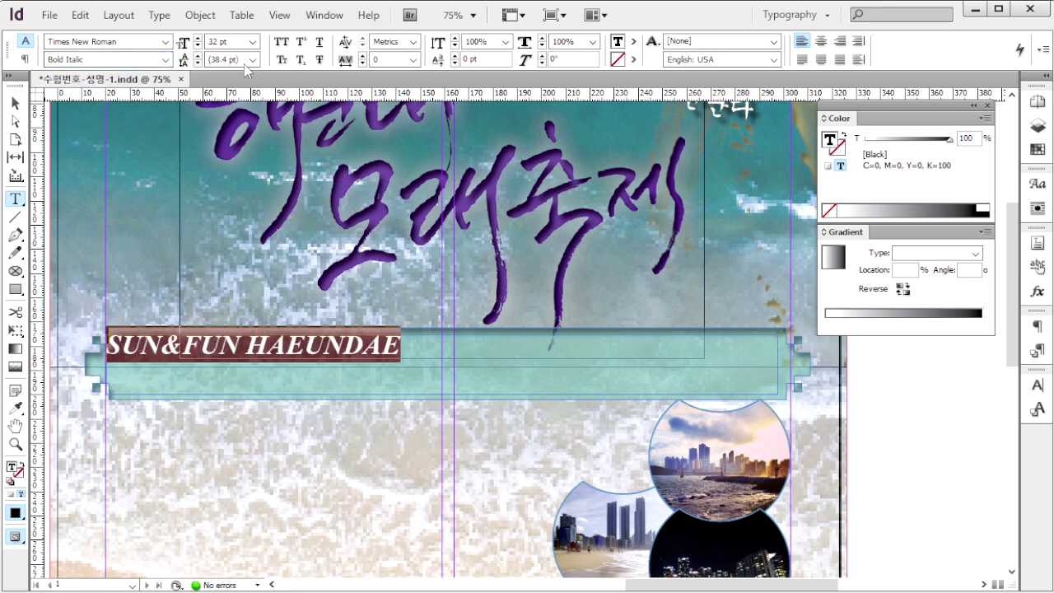
{"action": "key", "text": "Tab"}
{"action": "type", "text": "72"}
{"action": "key", "text": "Return"}
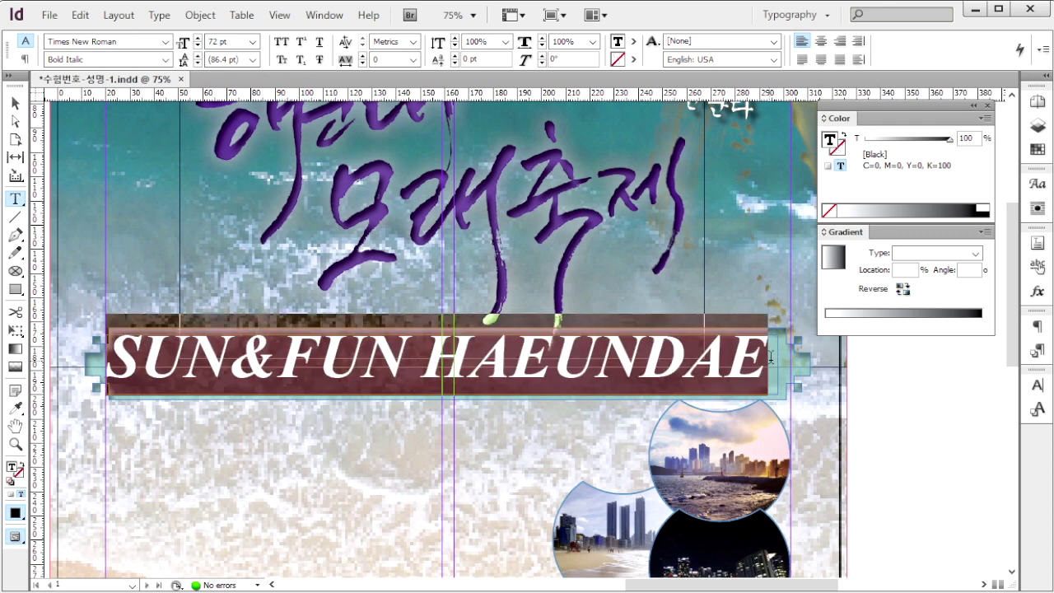
Step: Fill the SUN&FUN HAEUNDAE text with a linear gradient and set its starting colour to C=60, M=100, Y=0, K=30
{"action": "left_click", "coordinate": [828, 312]}
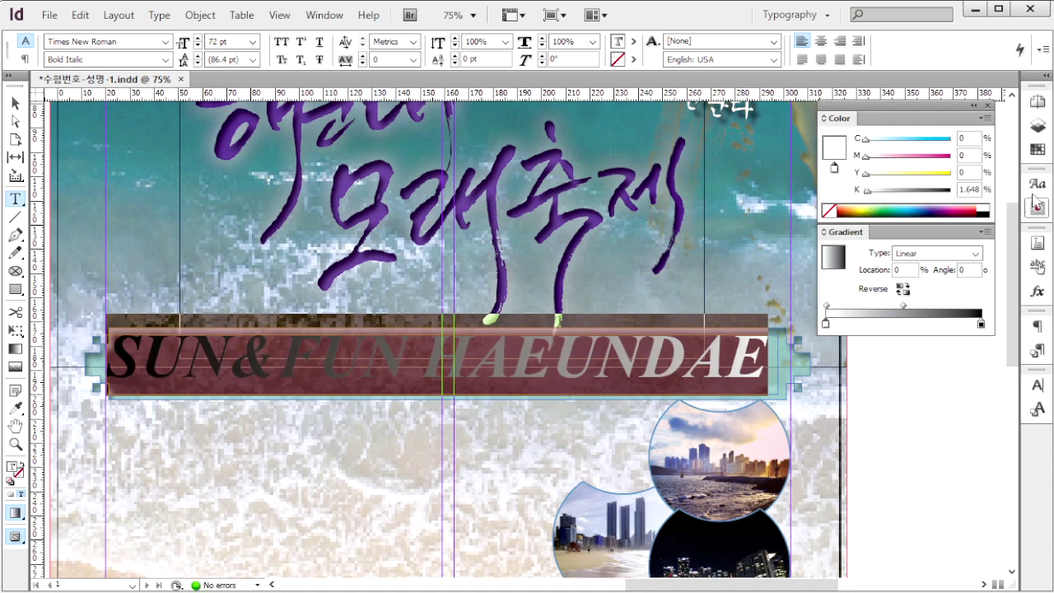
{"action": "double_click", "coordinate": [968, 138]}
{"action": "type", "text": "60"}
{"action": "key", "text": "Return"}
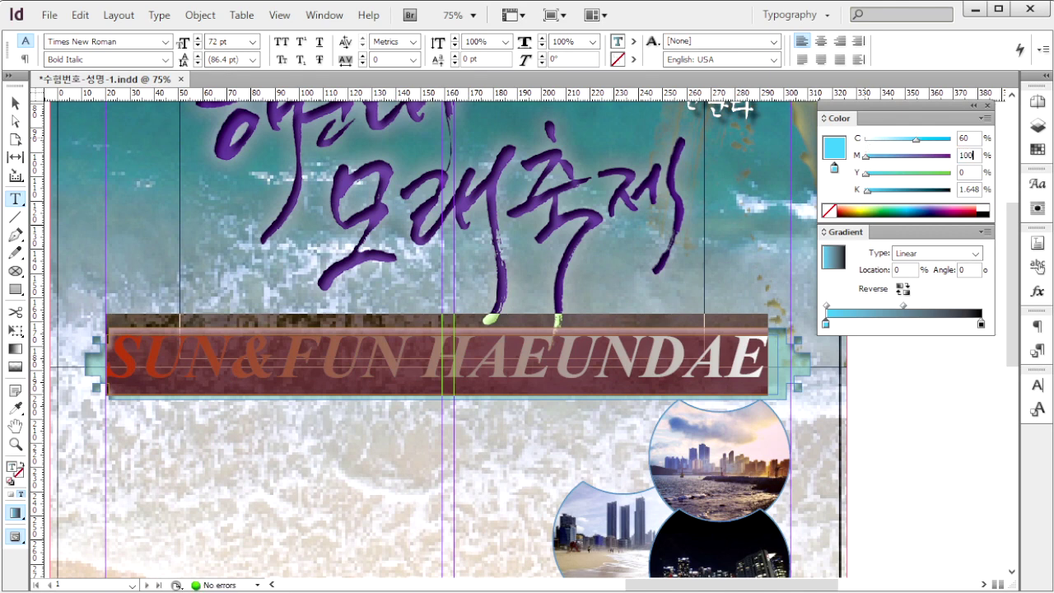
{"action": "type", "text": "100"}
{"action": "key", "text": "Tab"}
{"action": "key", "text": "Tab"}
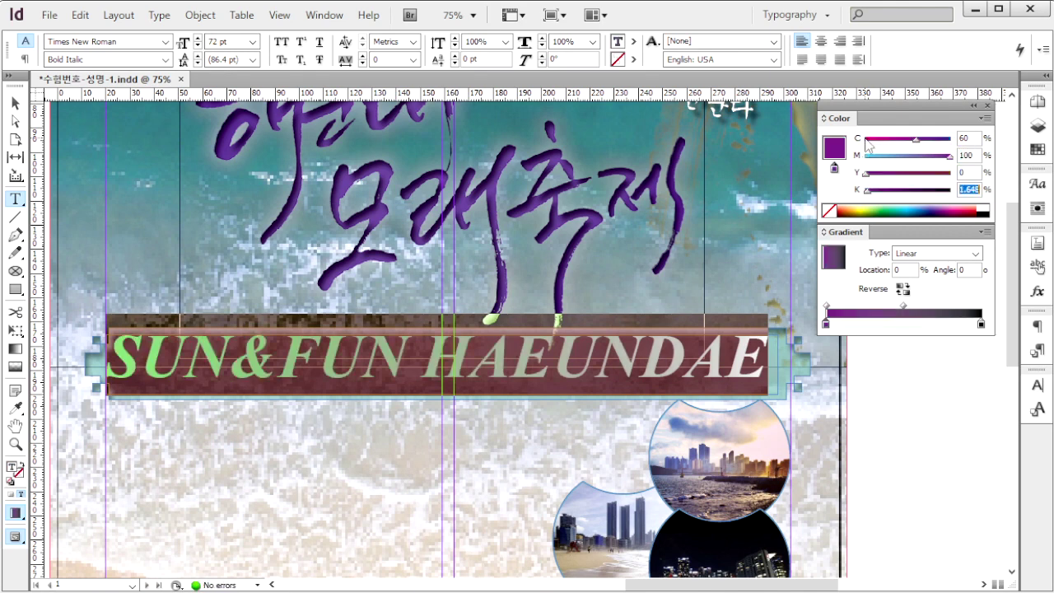
{"action": "type", "text": "30"}
{"action": "key", "text": "Return"}
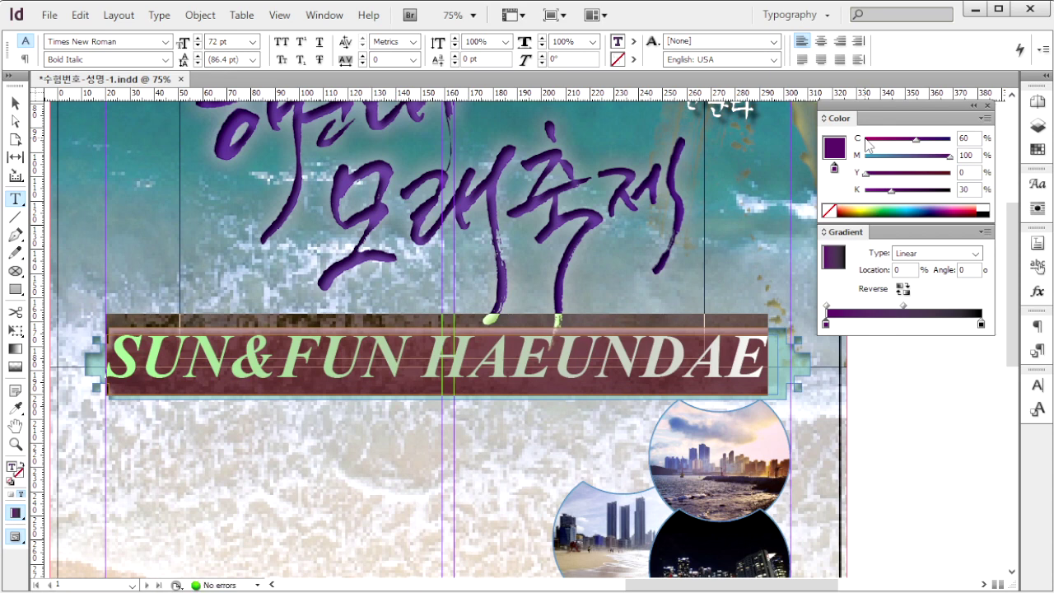
Step: Set the ending colour of the banner text's gradient to C=100, M=0, Y=0, K=0 and leave text editing
{"action": "left_click", "coordinate": [980, 323]}
{"action": "left_click", "coordinate": [971, 139]}
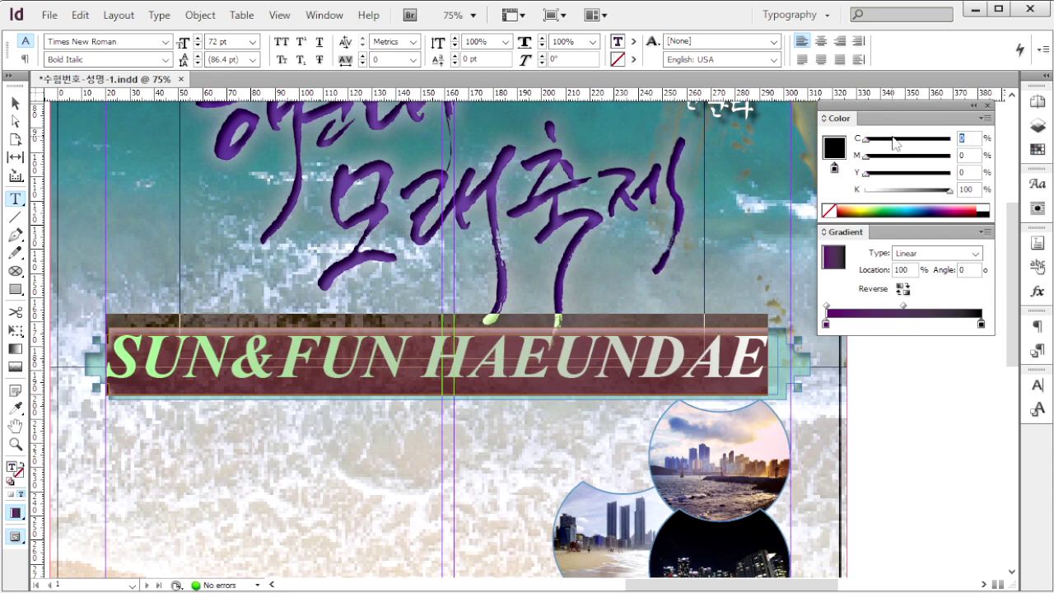
{"action": "type", "text": "100"}
{"action": "key", "text": "Return"}
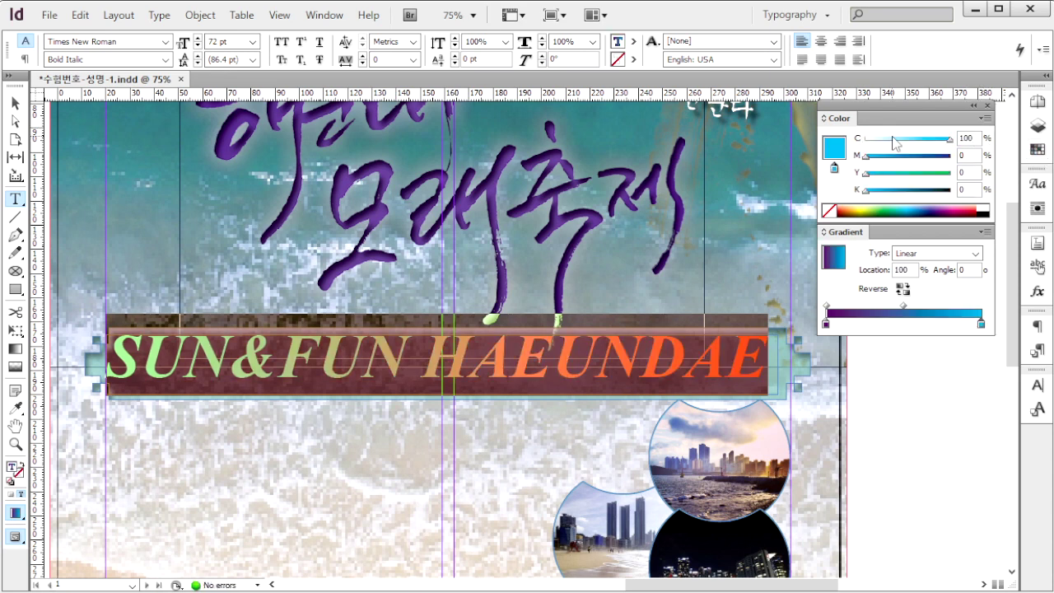
{"action": "left_click", "coordinate": [15, 103]}
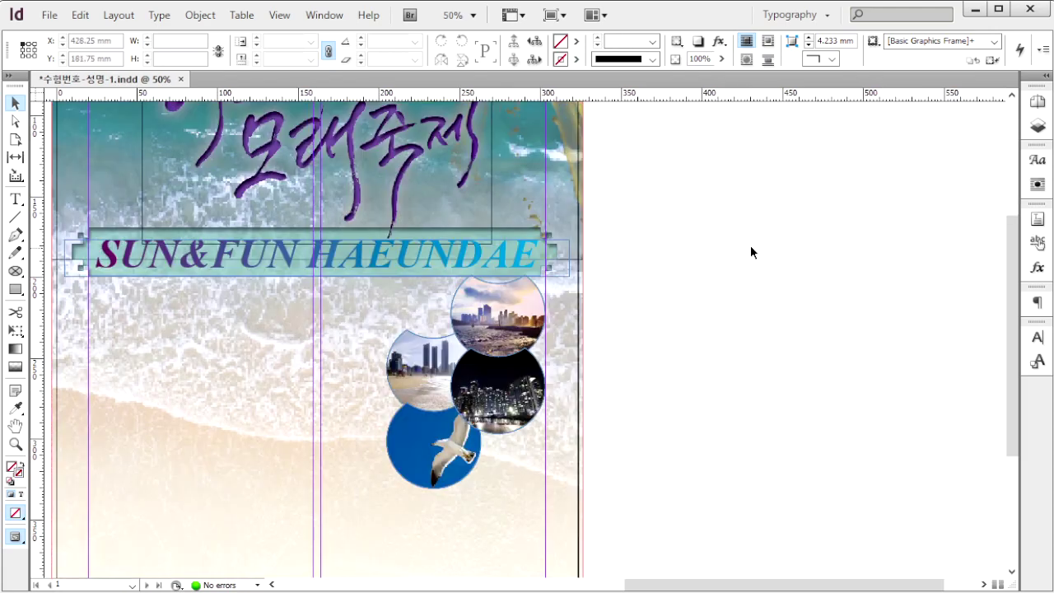
Step: Create paragraph style 본문1 with Gulim Regular, 20 pt size, 36 pt leading, -30 tracking and underline enabled
{"action": "key", "text": "F11"}
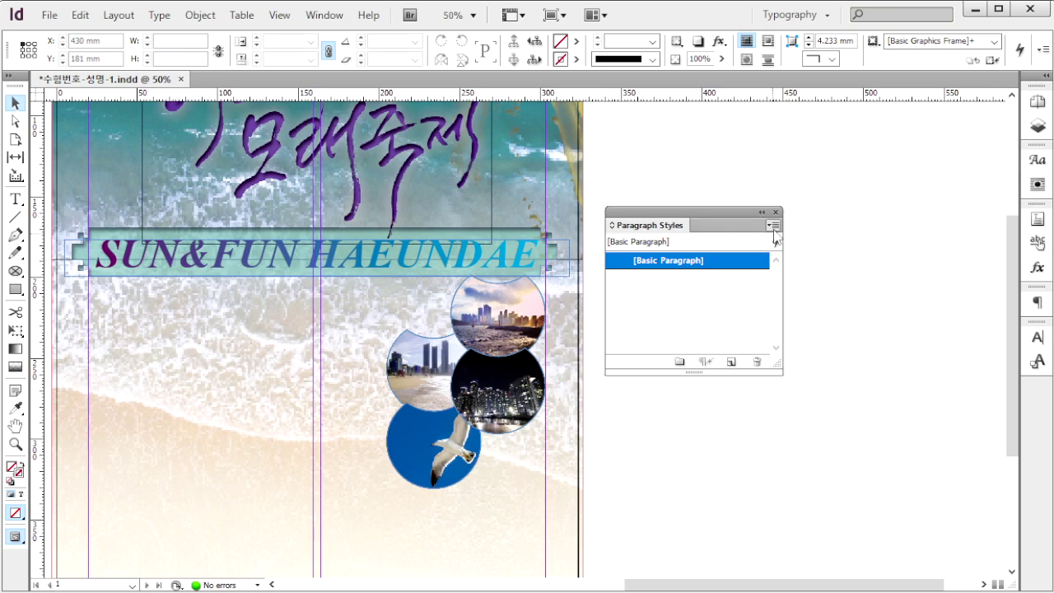
{"action": "left_click", "coordinate": [774, 225]}
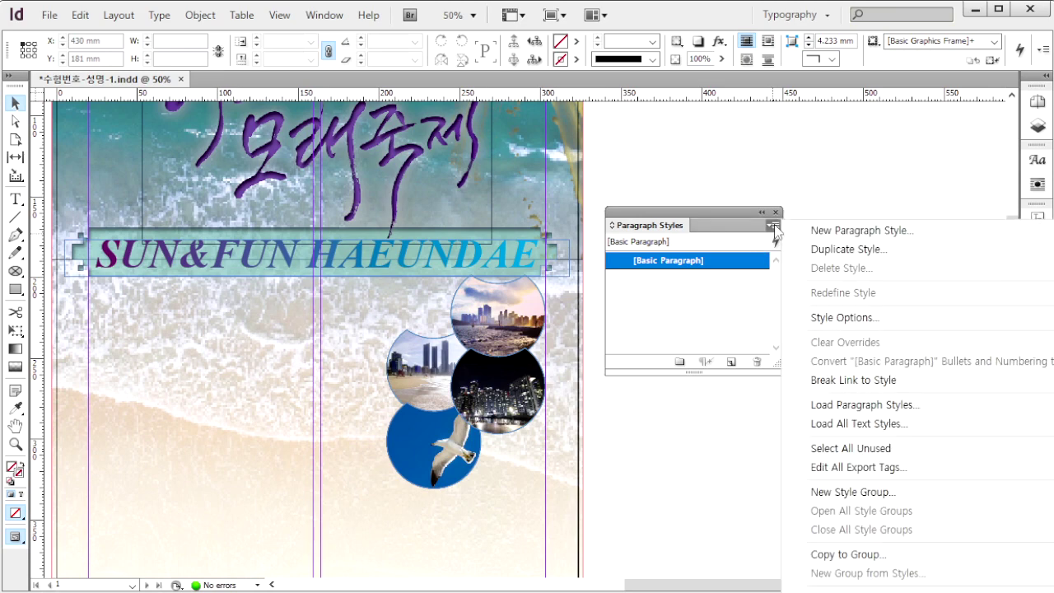
{"action": "left_click", "coordinate": [841, 235]}
{"action": "left_click", "coordinate": [364, 180]}
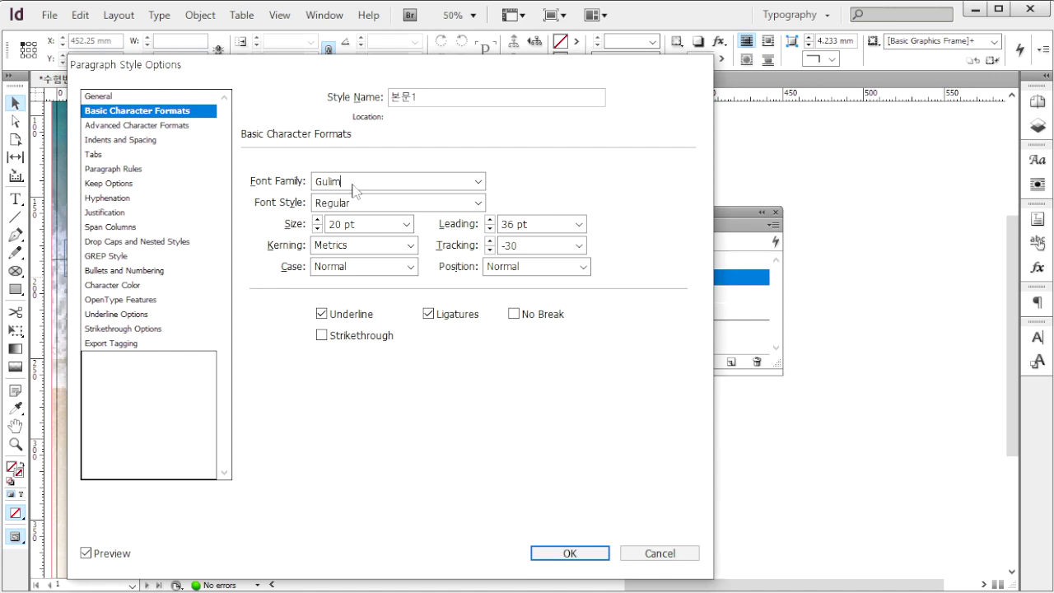
{"action": "double_click", "coordinate": [344, 180]}
{"action": "triple_click", "coordinate": [370, 223]}
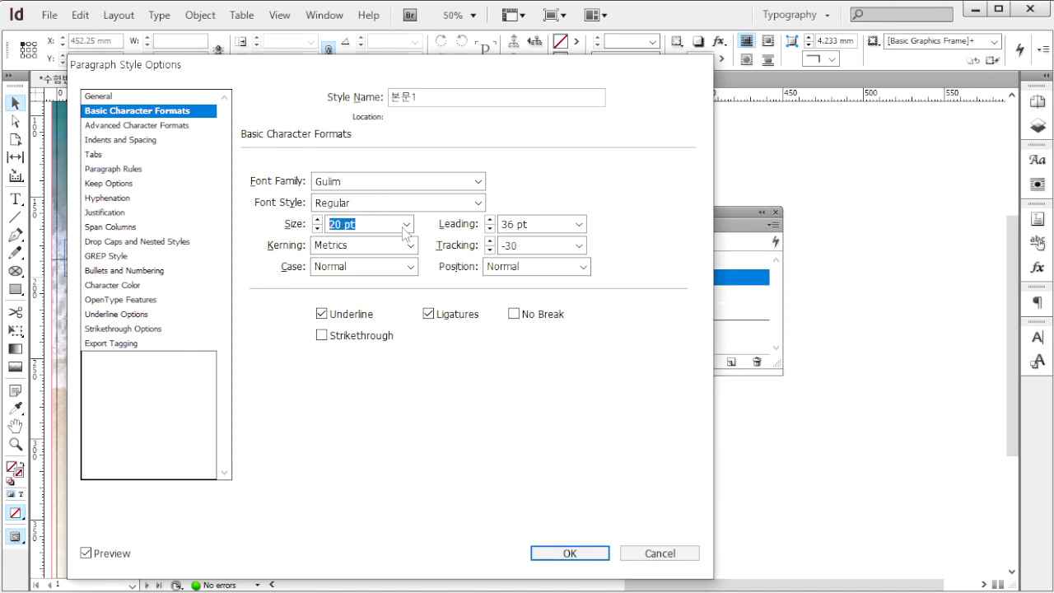
{"action": "triple_click", "coordinate": [551, 228]}
{"action": "left_click_drag", "start_coordinate": [541, 245], "coordinate": [485, 245]}
Step: Give style 본문1 the colour C=10 M=90 Y=10 K=0 and a 1 pt text-coloured underline offset 6 pt, and save it
{"action": "left_click", "coordinate": [117, 286]}
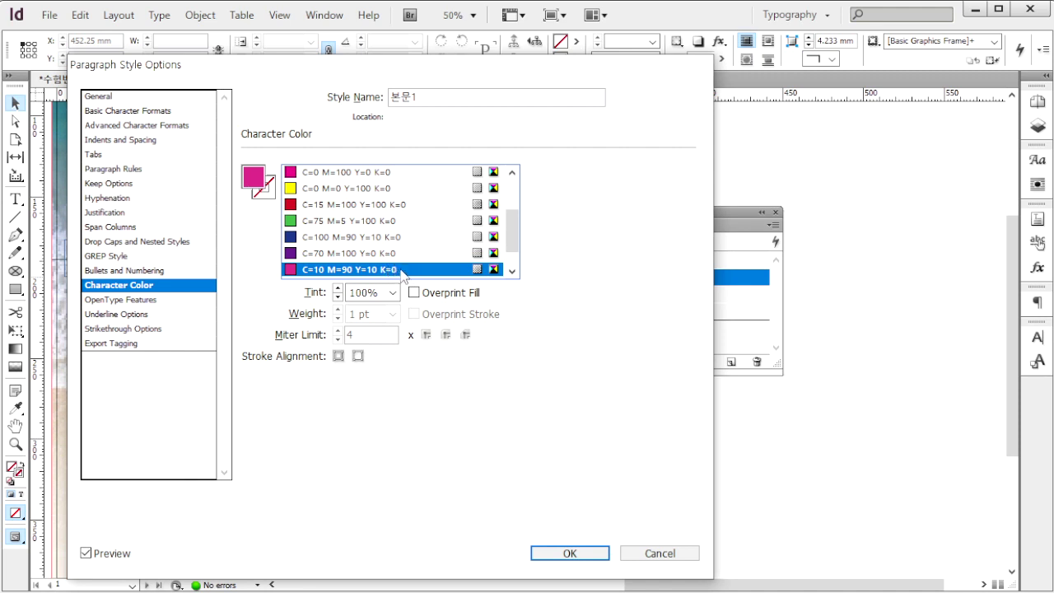
{"action": "left_click", "coordinate": [126, 314]}
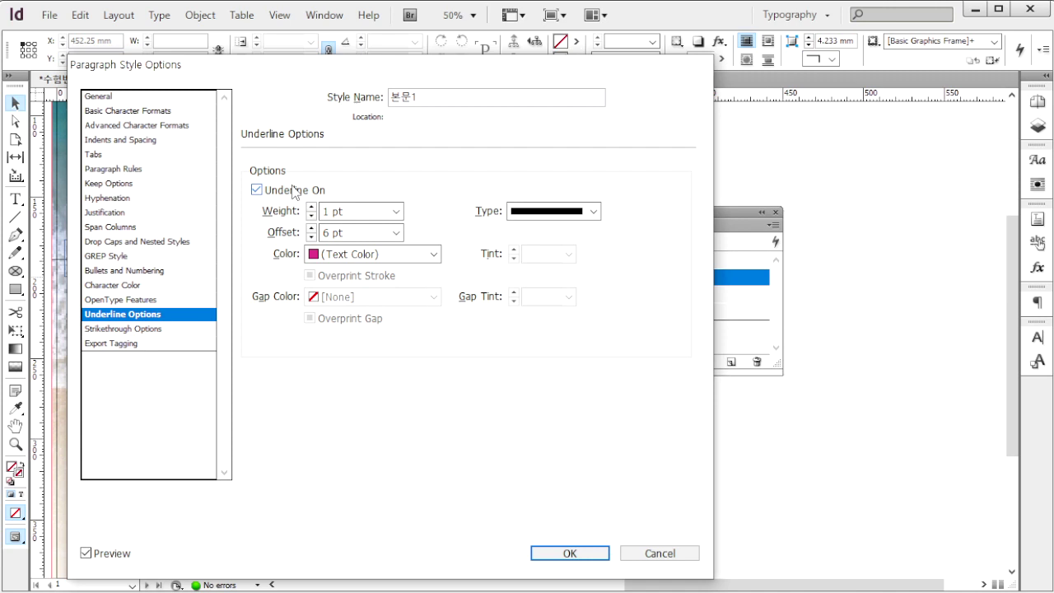
{"action": "left_click", "coordinate": [359, 213]}
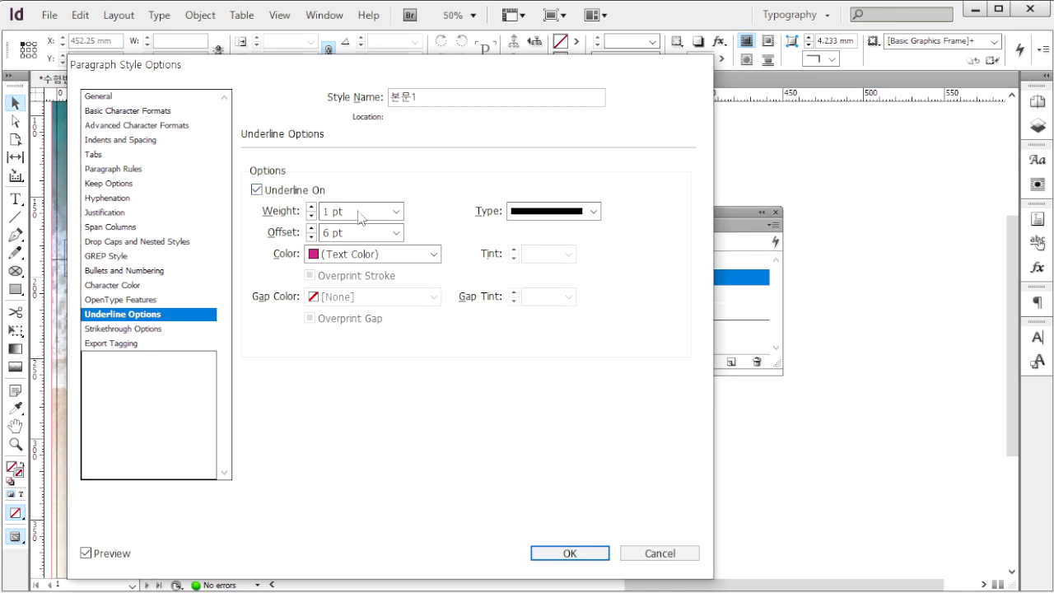
{"action": "key", "text": "Tab"}
{"action": "left_click", "coordinate": [379, 255]}
{"action": "left_click", "coordinate": [392, 261]}
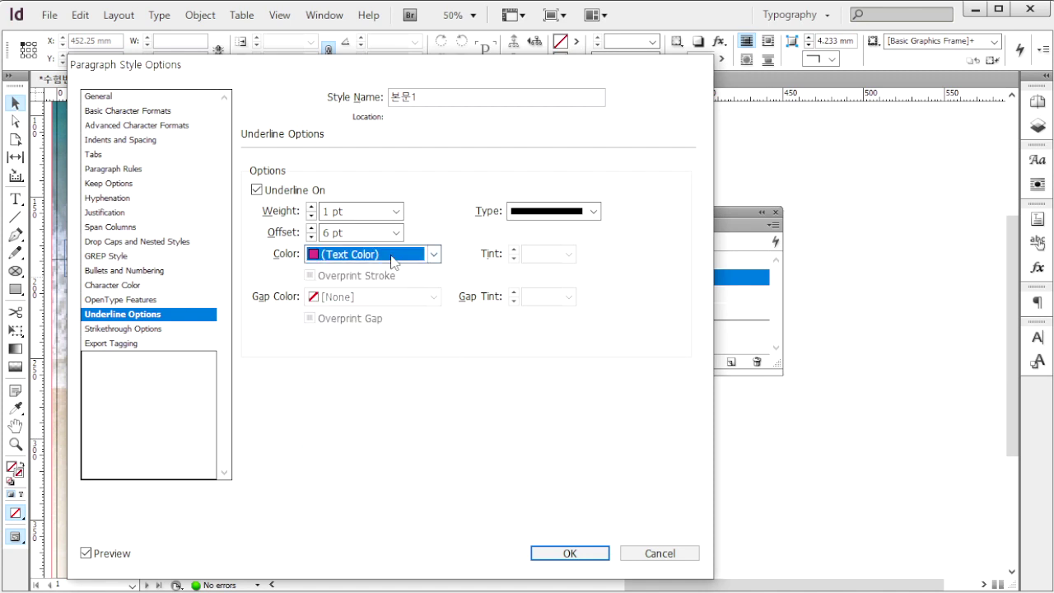
{"action": "left_click", "coordinate": [591, 560]}
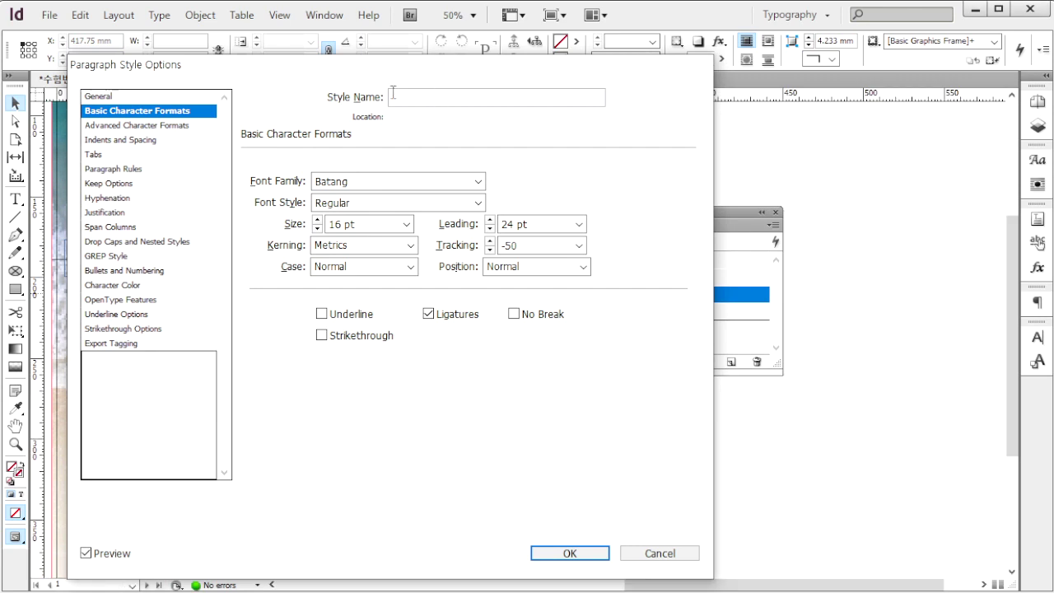
Step: Define paragraph style 본문2 with Batang Regular, 16 pt size, 24 pt leading and -50 tracking
{"action": "double_click", "coordinate": [394, 97]}
{"action": "left_click", "coordinate": [359, 182]}
{"action": "double_click", "coordinate": [370, 183]}
{"action": "double_click", "coordinate": [341, 224]}
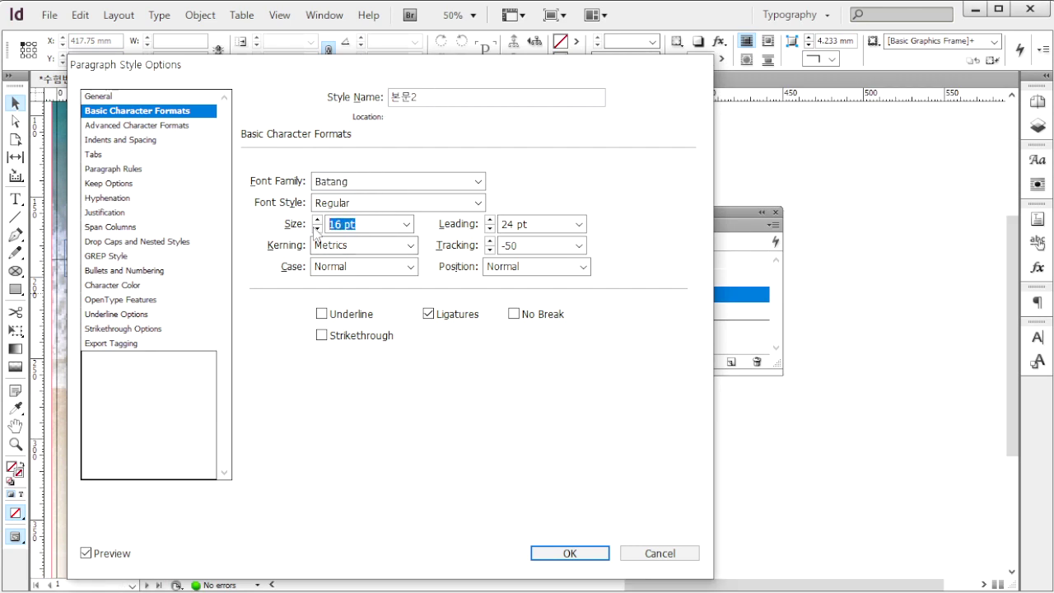
{"action": "double_click", "coordinate": [517, 224]}
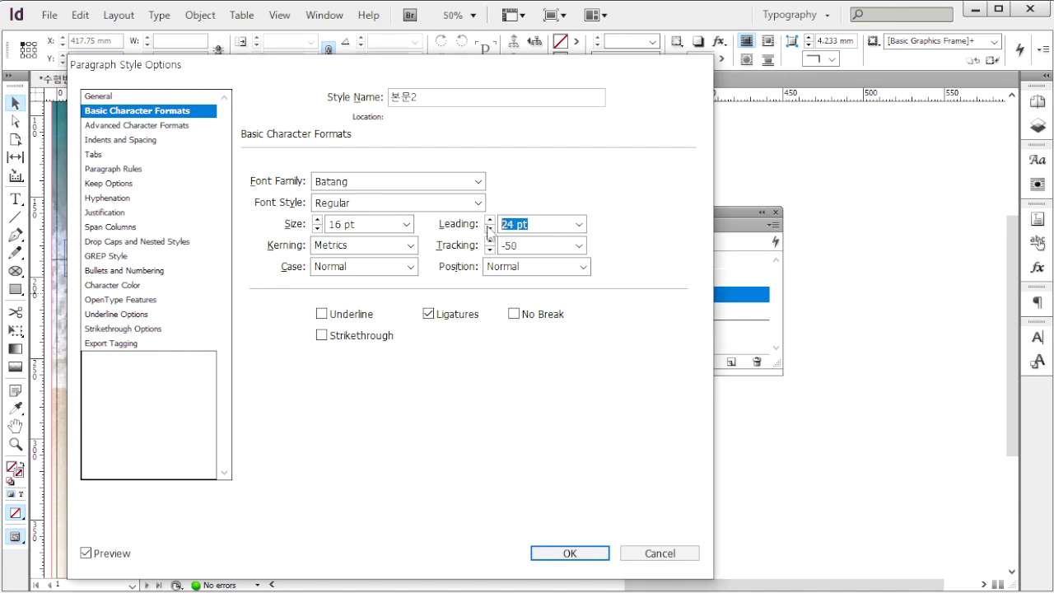
{"action": "left_click_drag", "start_coordinate": [540, 248], "coordinate": [481, 245]}
{"action": "left_click", "coordinate": [120, 285]}
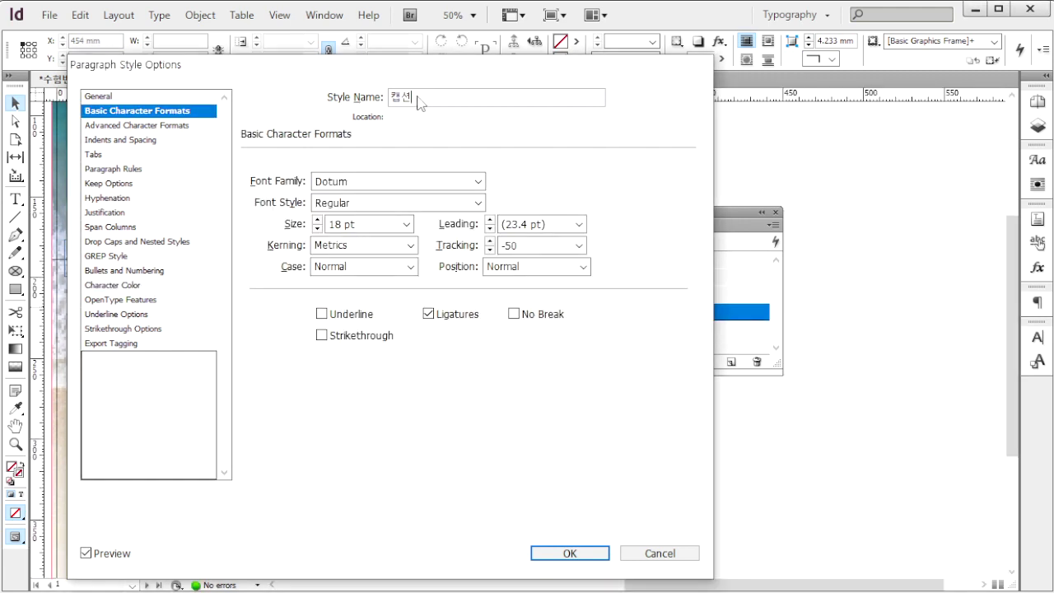
Step: Define paragraph style 캡션 with Dotum Regular, 18 pt size and -50 tracking
{"action": "double_click", "coordinate": [418, 101]}
{"action": "left_click", "coordinate": [308, 182]}
{"action": "left_click", "coordinate": [317, 220]}
{"action": "left_click", "coordinate": [503, 245]}
{"action": "left_click", "coordinate": [122, 285]}
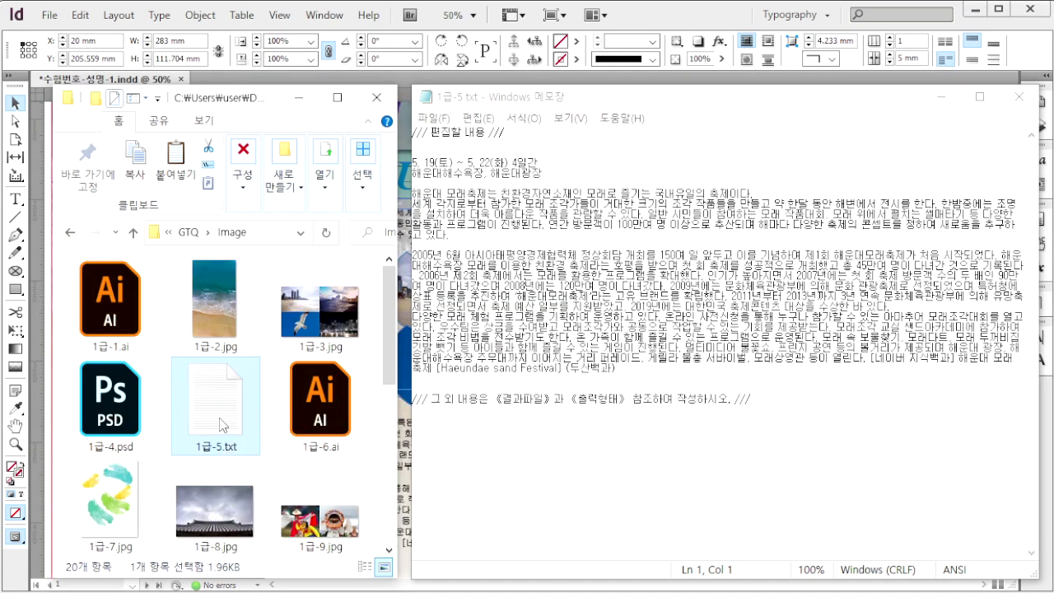
Step: Compare the date and venue lines and both body passages in 1급-5.txt with the three text frames on the poster
{"action": "left_click", "coordinate": [716, 462]}
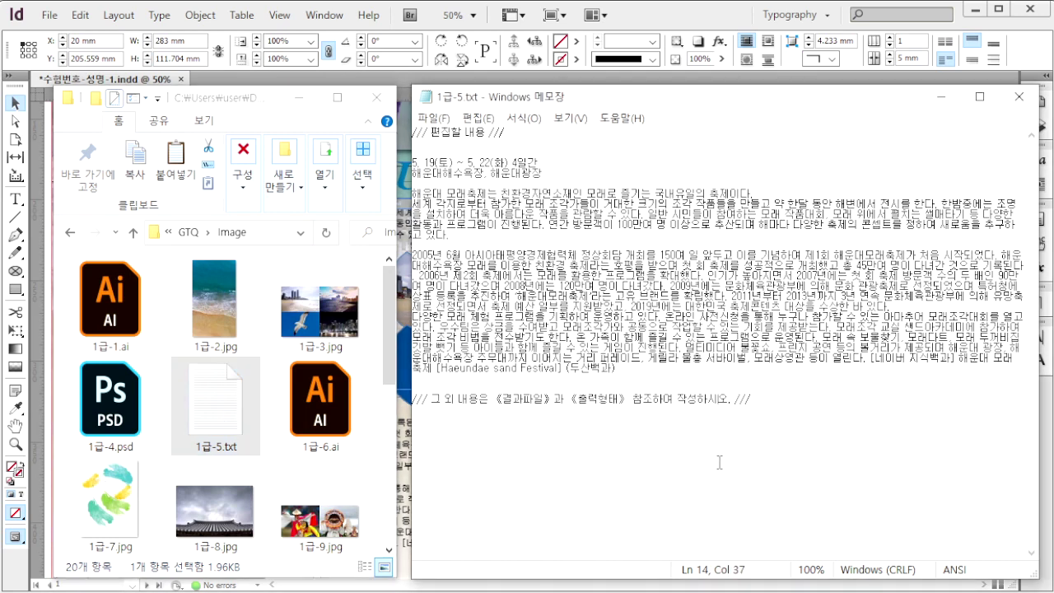
{"action": "left_click_drag", "start_coordinate": [543, 173], "coordinate": [407, 162]}
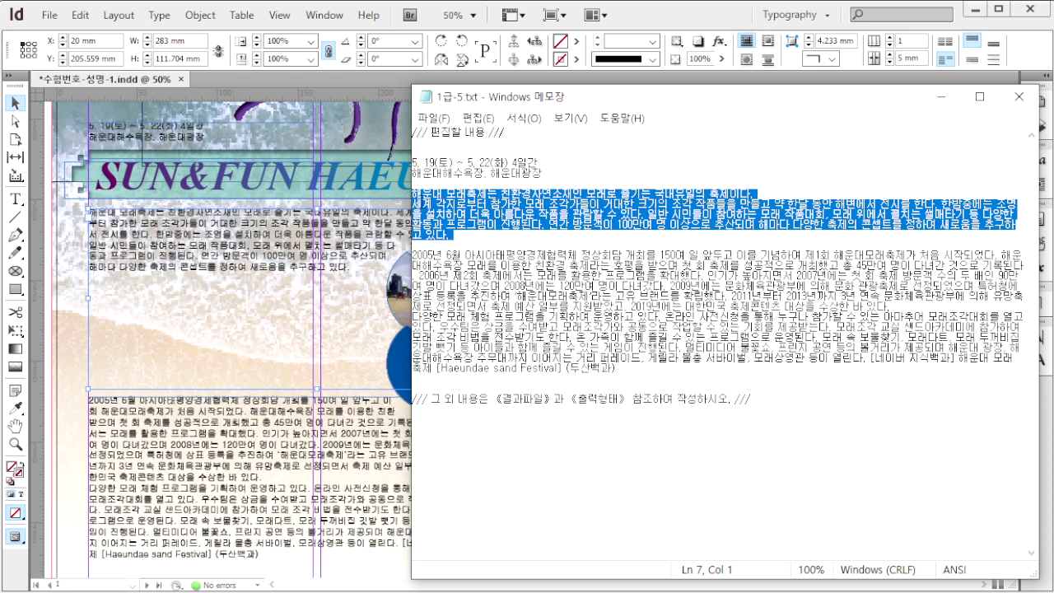
{"action": "left_click", "coordinate": [232, 240]}
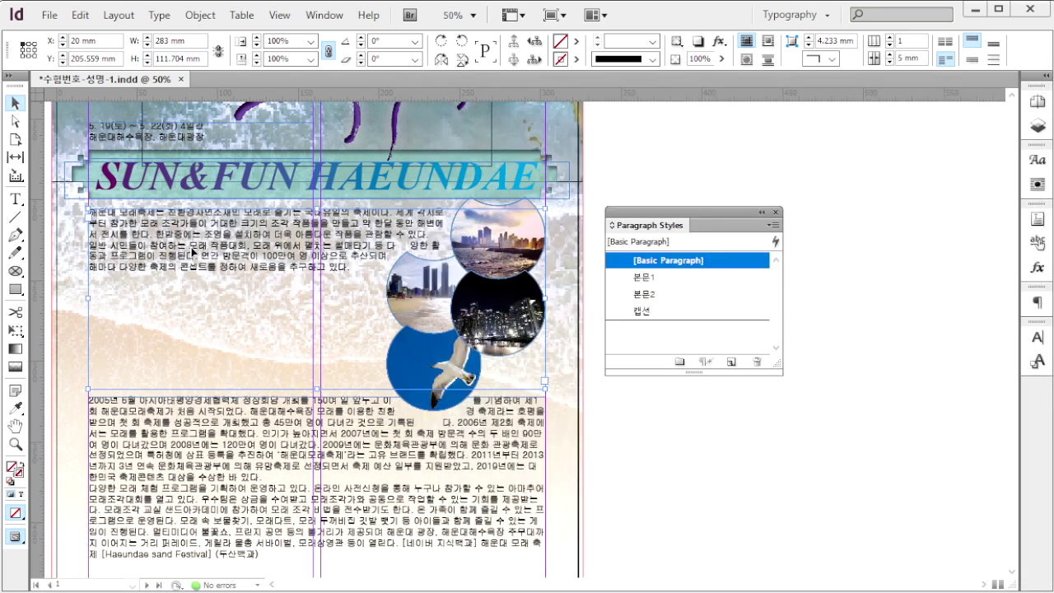
{"action": "left_click", "coordinate": [15, 198]}
{"action": "left_click", "coordinate": [91, 207]}
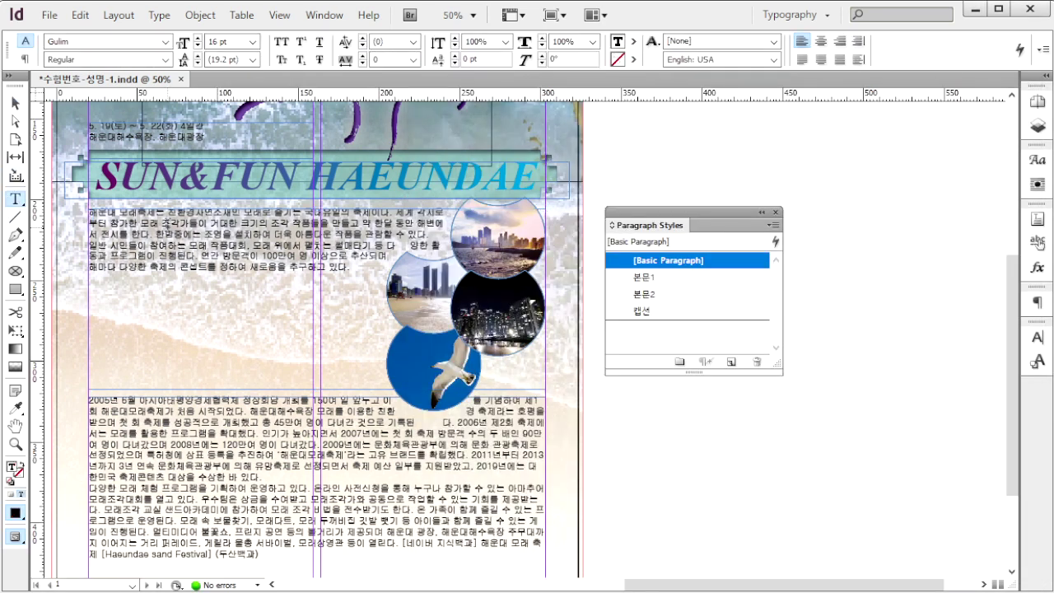
{"action": "left_click_drag", "start_coordinate": [359, 271], "coordinate": [89, 210]}
{"action": "key", "text": "alt+Tab"}
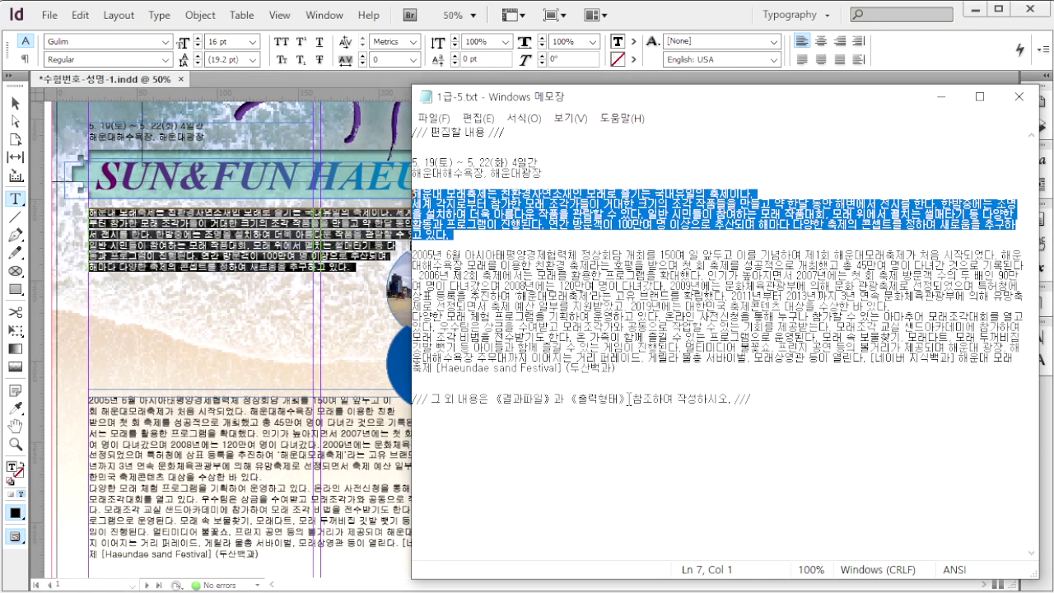
{"action": "left_click_drag", "start_coordinate": [623, 376], "coordinate": [409, 256]}
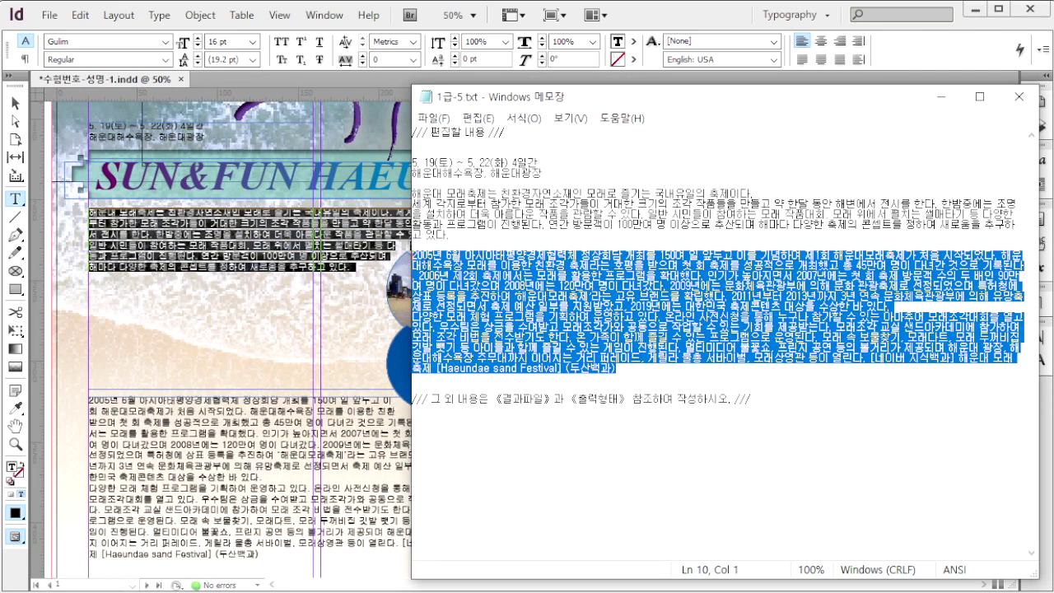
{"action": "left_click", "coordinate": [676, 17]}
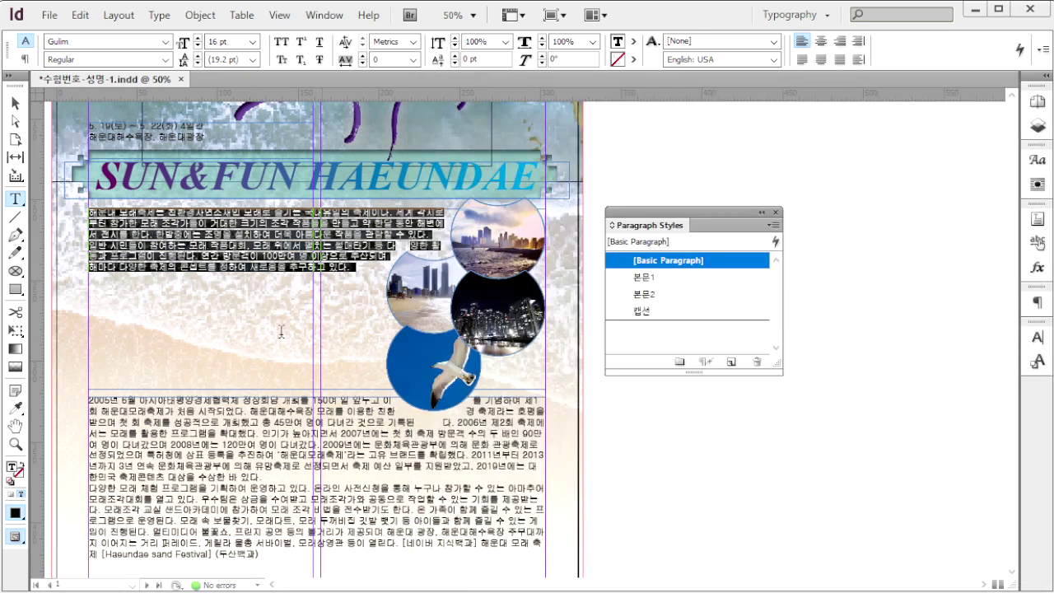
{"action": "left_click", "coordinate": [186, 431]}
{"action": "left_click_drag", "start_coordinate": [267, 554], "coordinate": [82, 394]}
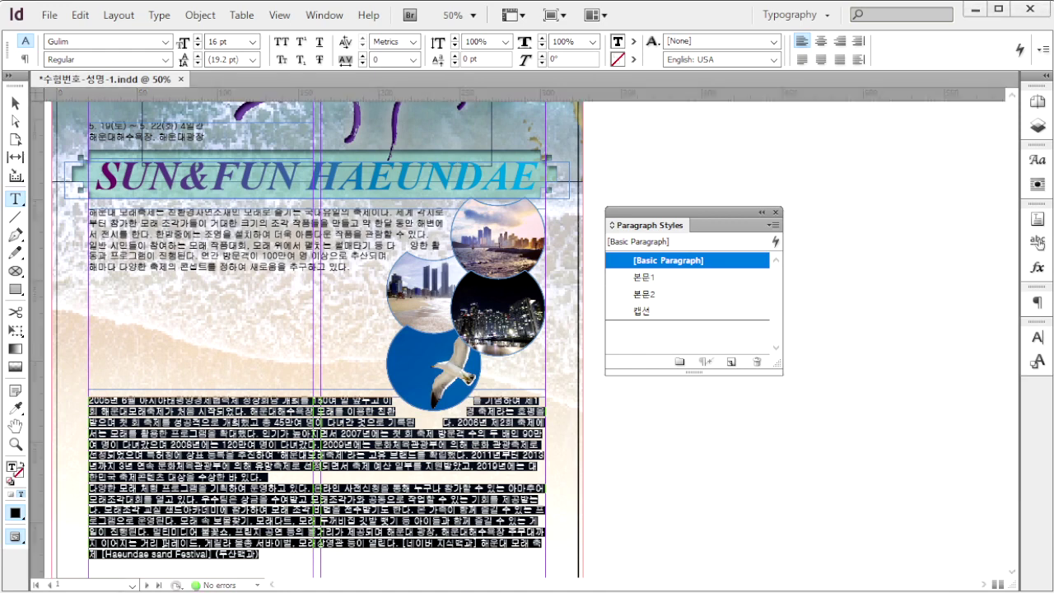
{"action": "key", "text": "alt+Tab"}
{"action": "left_click_drag", "start_coordinate": [413, 160], "coordinate": [542, 174]}
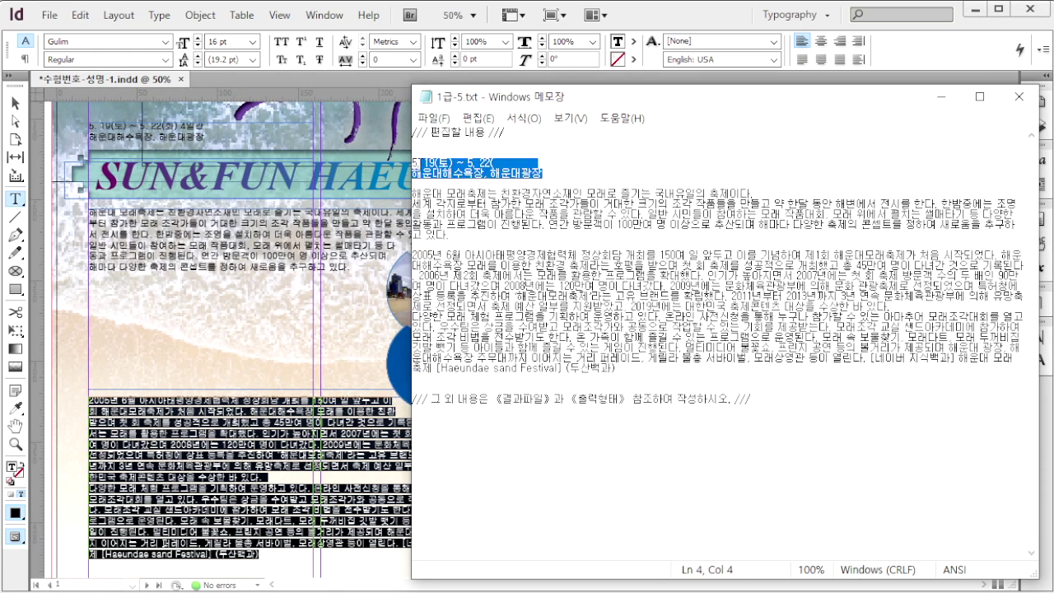
{"action": "key", "text": "alt+Tab"}
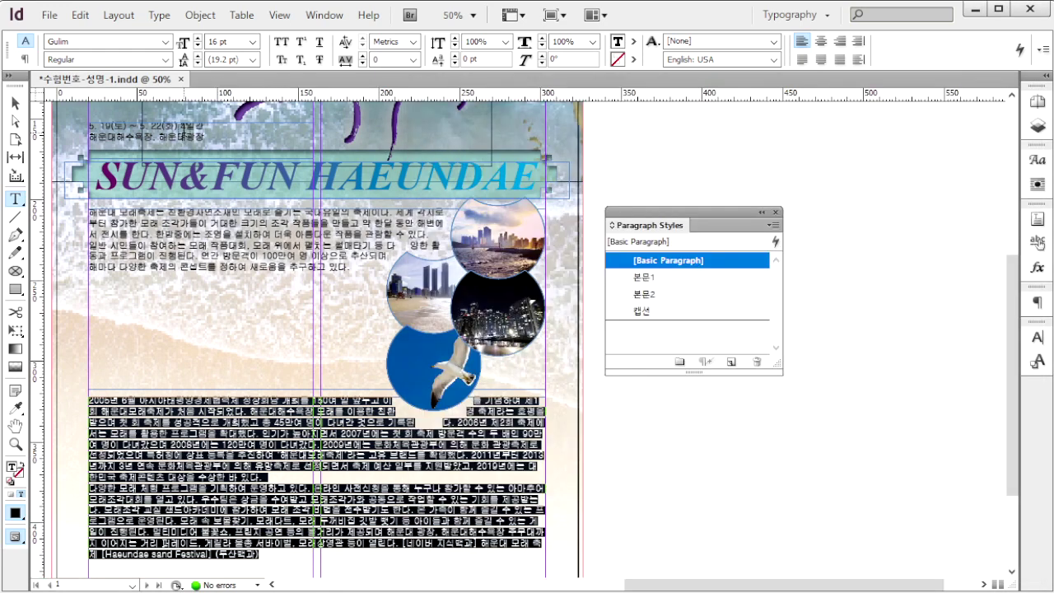
{"action": "left_click_drag", "start_coordinate": [197, 142], "coordinate": [244, 141]}
Step: Apply paragraph style 본문1 to the text frame directly below the banner and divide that frame into two columns
{"action": "left_click", "coordinate": [15, 103]}
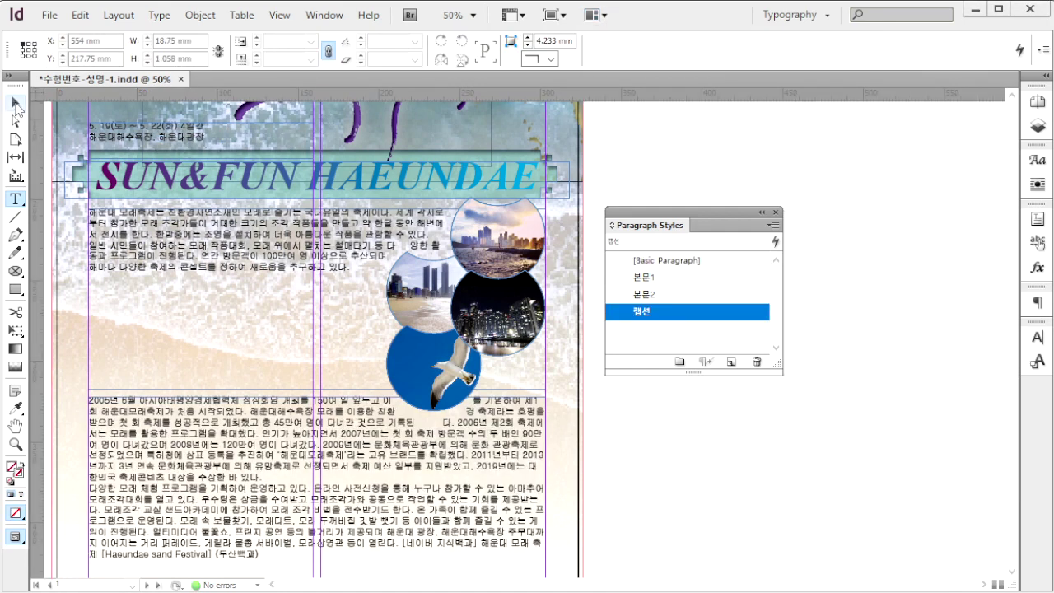
{"action": "left_click", "coordinate": [198, 265]}
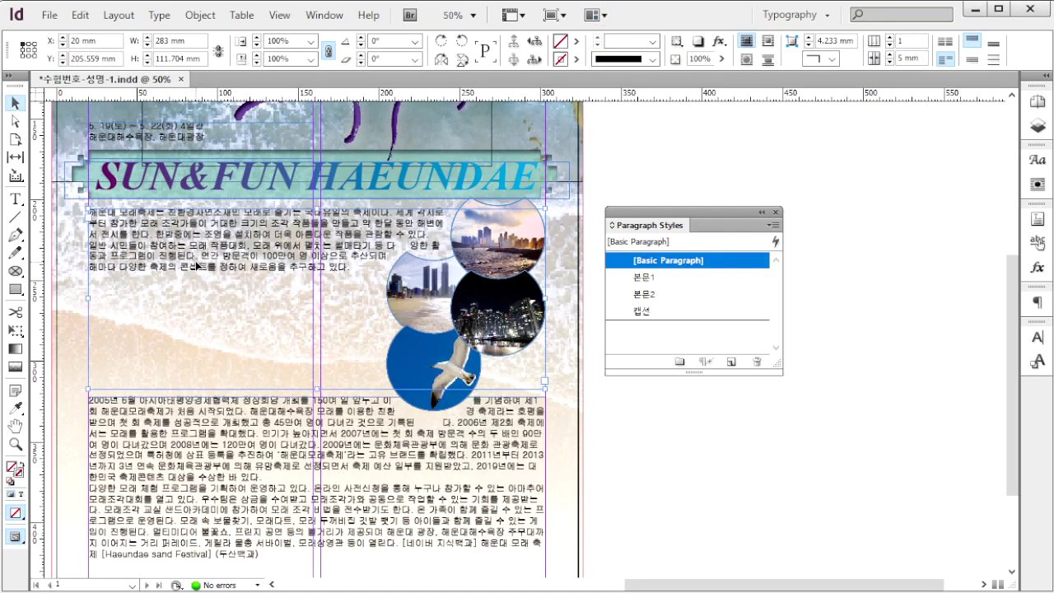
{"action": "left_click", "coordinate": [677, 280]}
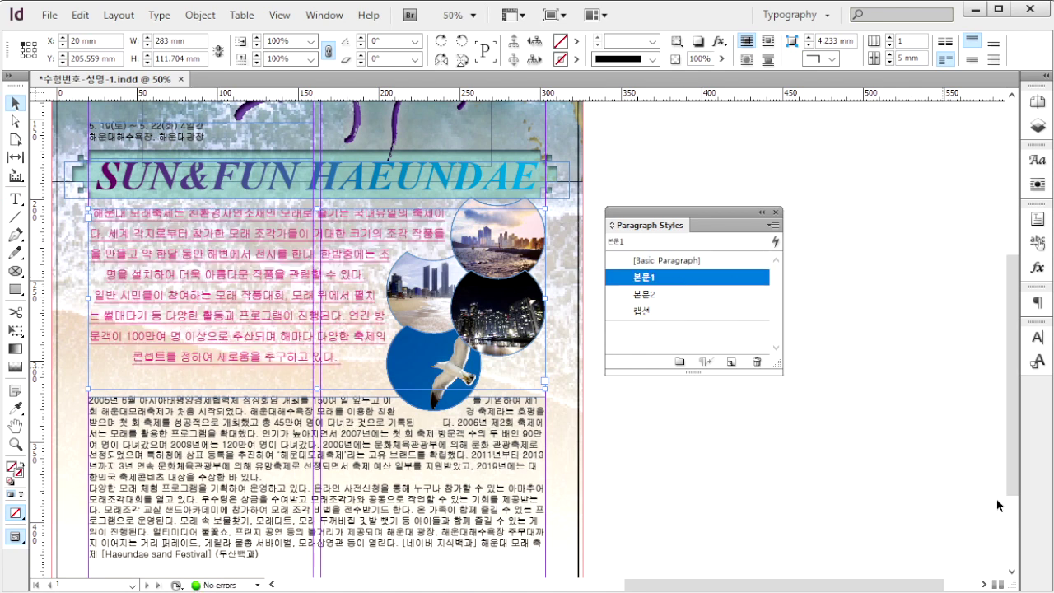
{"action": "scroll", "coordinate": [938, 99], "scroll_direction": "down", "scroll_amount": 1}
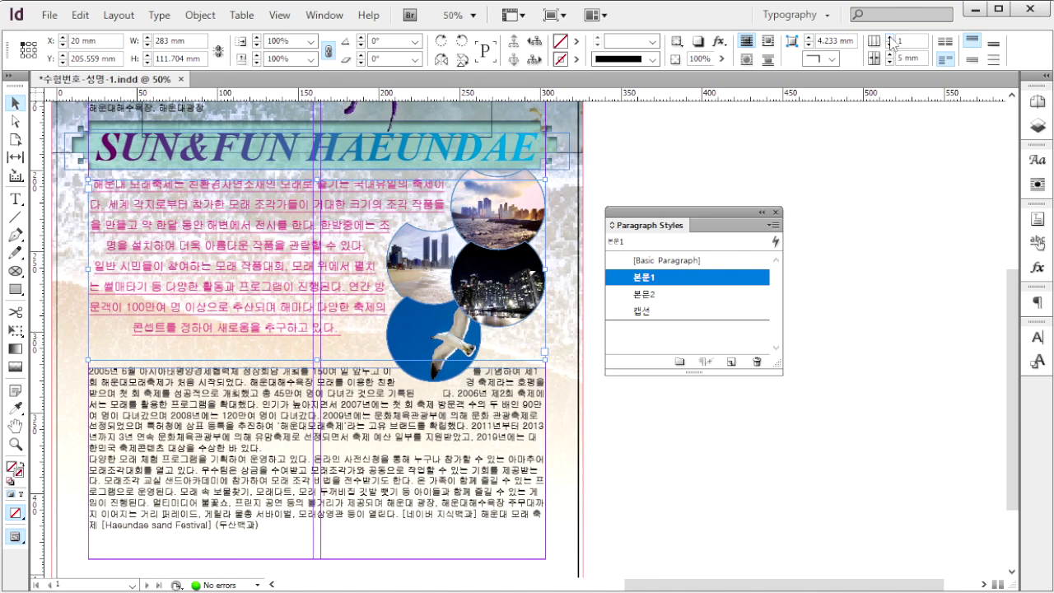
{"action": "left_click", "coordinate": [353, 433]}
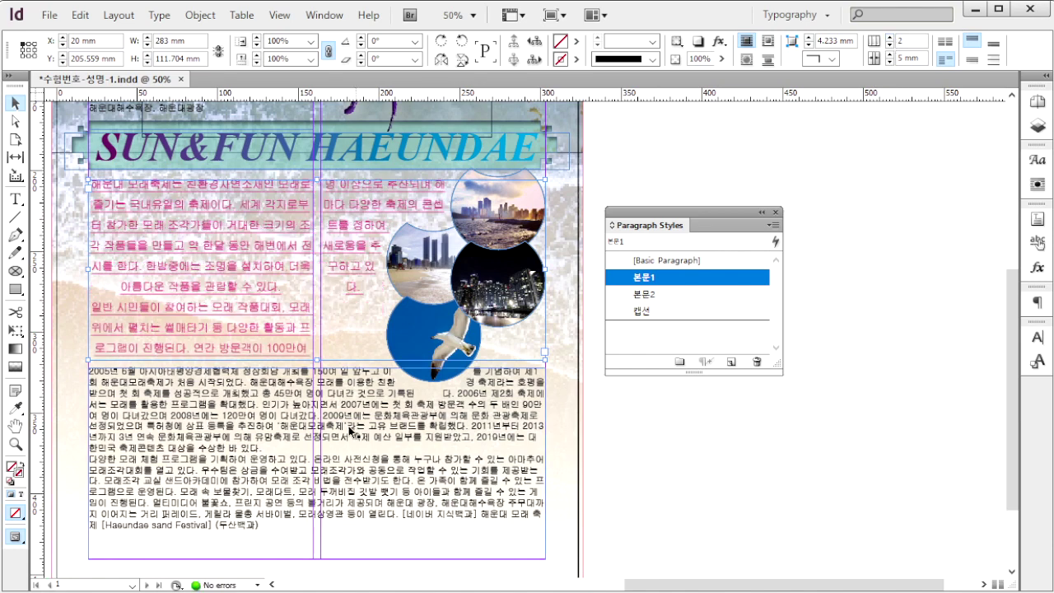
Step: Apply paragraph style 본문2 to the lower body text frame and divide that frame into two columns
{"action": "left_click", "coordinate": [677, 298]}
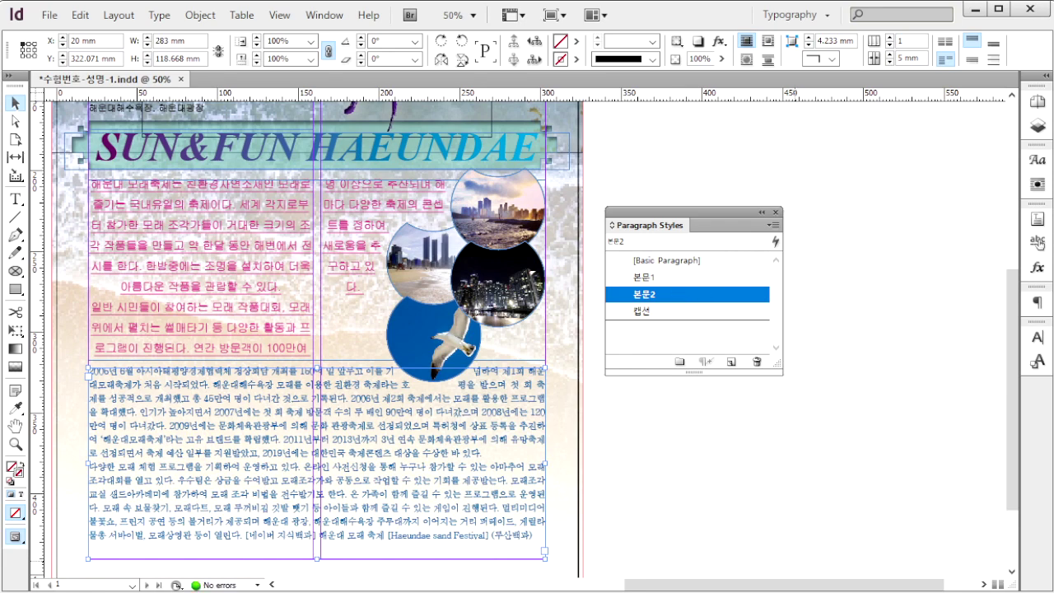
{"action": "key", "text": "alt+Tab"}
{"action": "left_click", "coordinate": [969, 272]}
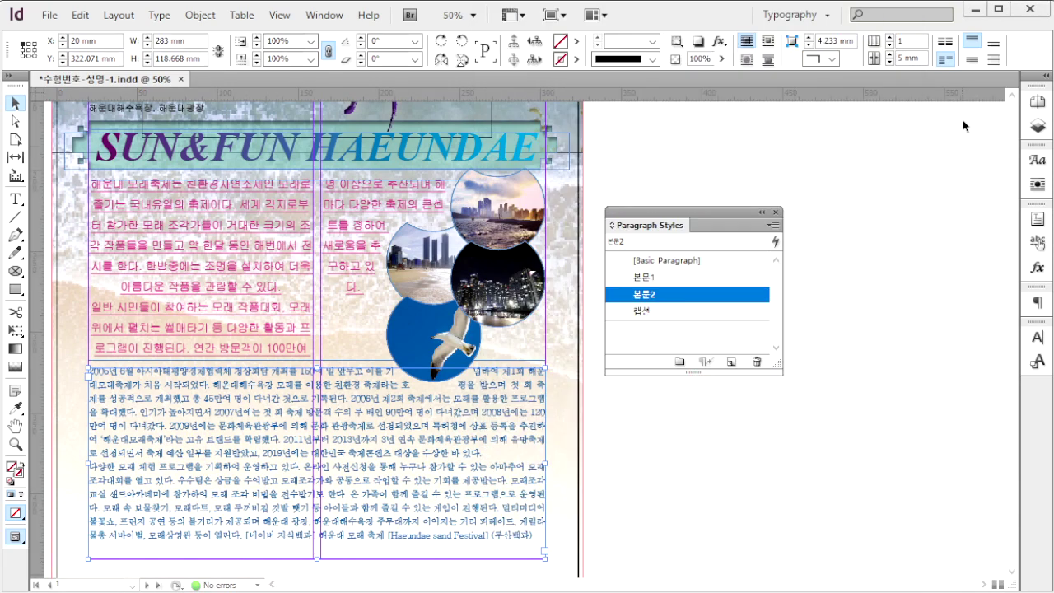
Step: Apply paragraph style 캡션 to the date and venue text frame above the SUN&FUN HAEUNDAE banner
{"action": "scroll", "coordinate": [110, 146], "scroll_direction": "up", "scroll_amount": 1}
{"action": "left_click", "coordinate": [110, 146]}
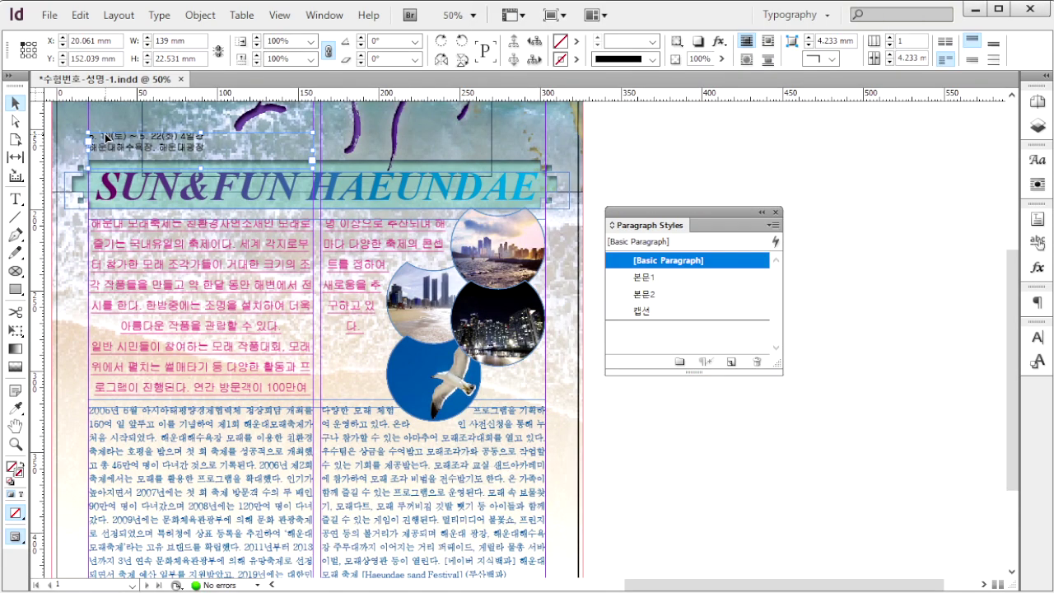
{"action": "left_click", "coordinate": [665, 314]}
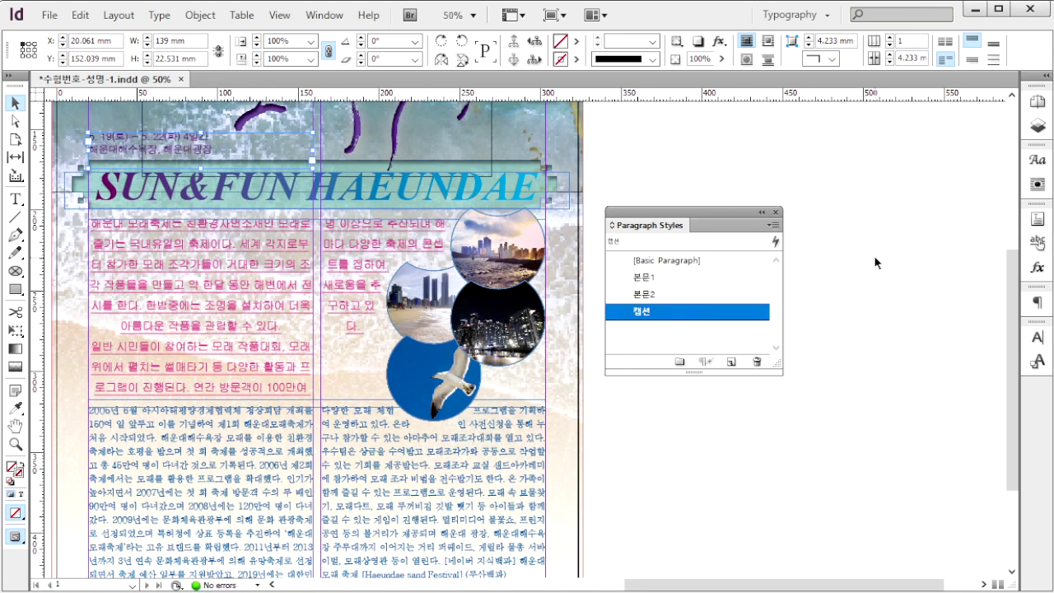
Step: Export the poster as the print PDF 수험번호-성명-1.pdf with all printer's marks included
{"action": "key", "text": "ctrl+e"}
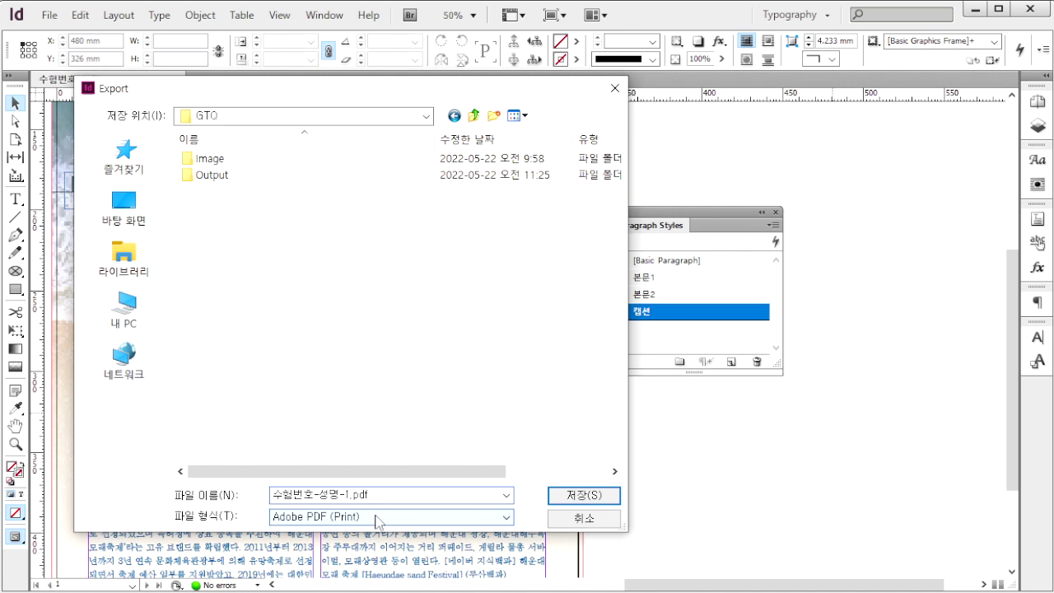
{"action": "left_click", "coordinate": [583, 495]}
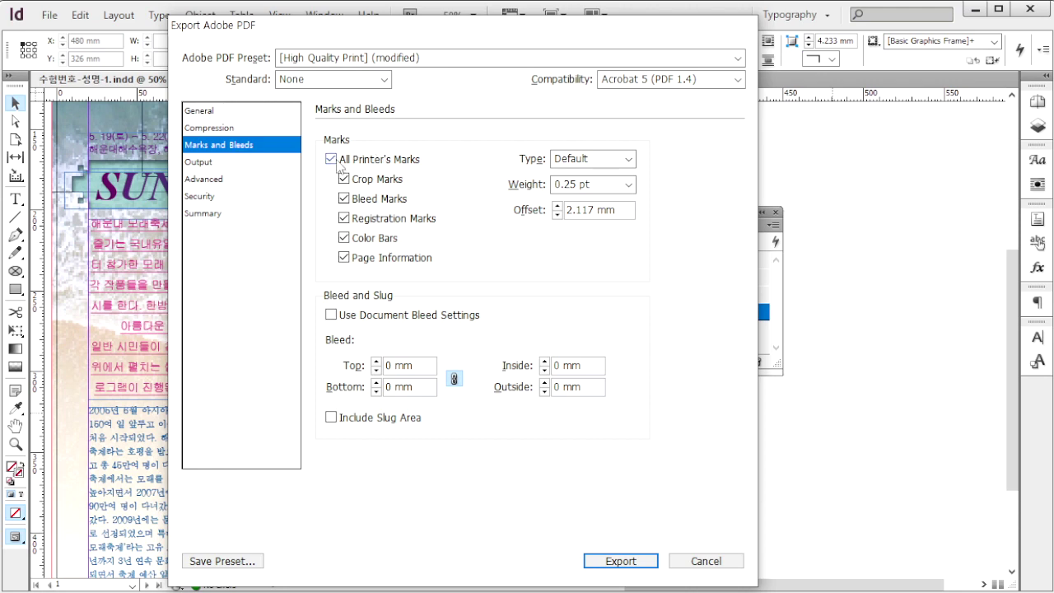
{"action": "left_click", "coordinate": [621, 561]}
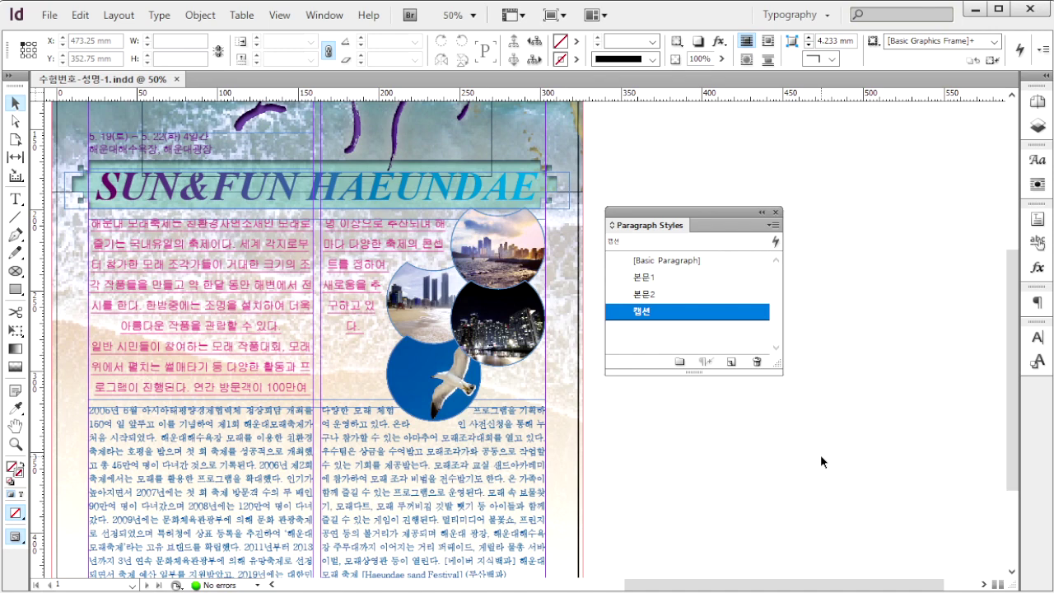
{"action": "key", "text": "Right"}
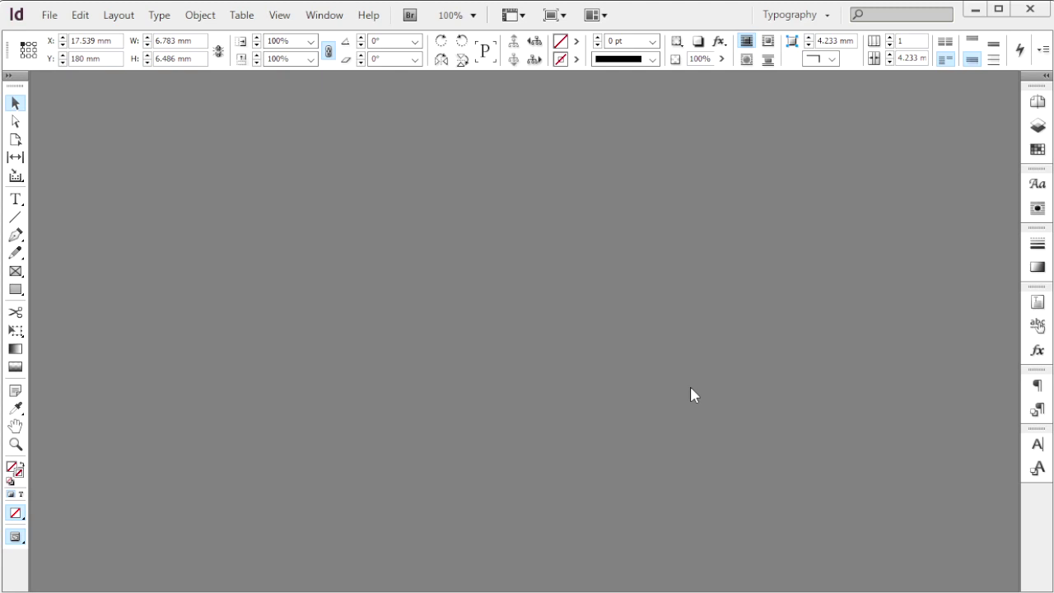
Step: Start a new facing-pages document with 6 pages, 160 mm wide and 195 mm high
{"action": "key", "text": "ctrl+n"}
{"action": "type", "text": "6"}
{"action": "key", "text": "Tab"}
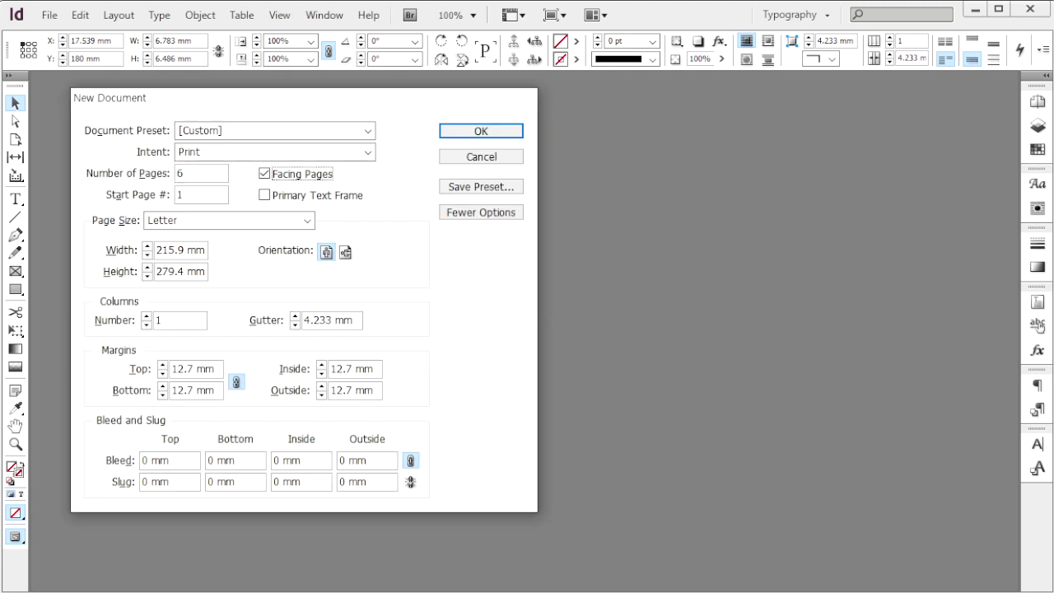
{"action": "key", "text": "Tab"}
{"action": "key", "text": "Tab"}
{"action": "key", "text": "Tab"}
{"action": "type", "text": "16"}
{"action": "key", "text": "Tab"}
{"action": "type", "text": "19"}
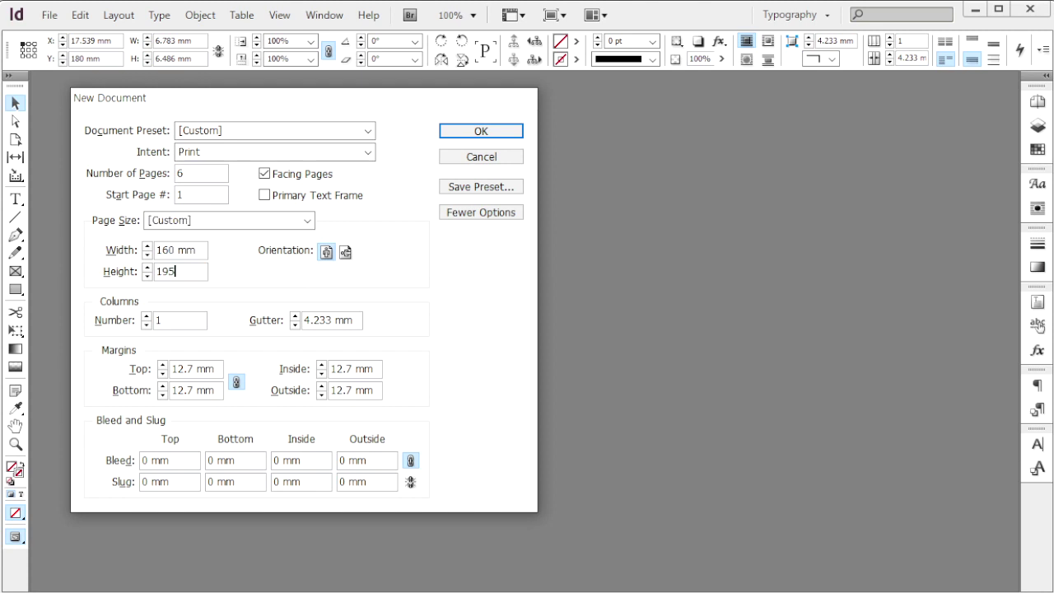
{"action": "type", "text": "5"}
Step: Give the new document two columns with a 4 mm gutter
{"action": "key", "text": "Tab"}
{"action": "key", "text": "Tab"}
{"action": "key", "text": "Tab"}
{"action": "type", "text": "4"}
{"action": "key", "text": "Tab"}
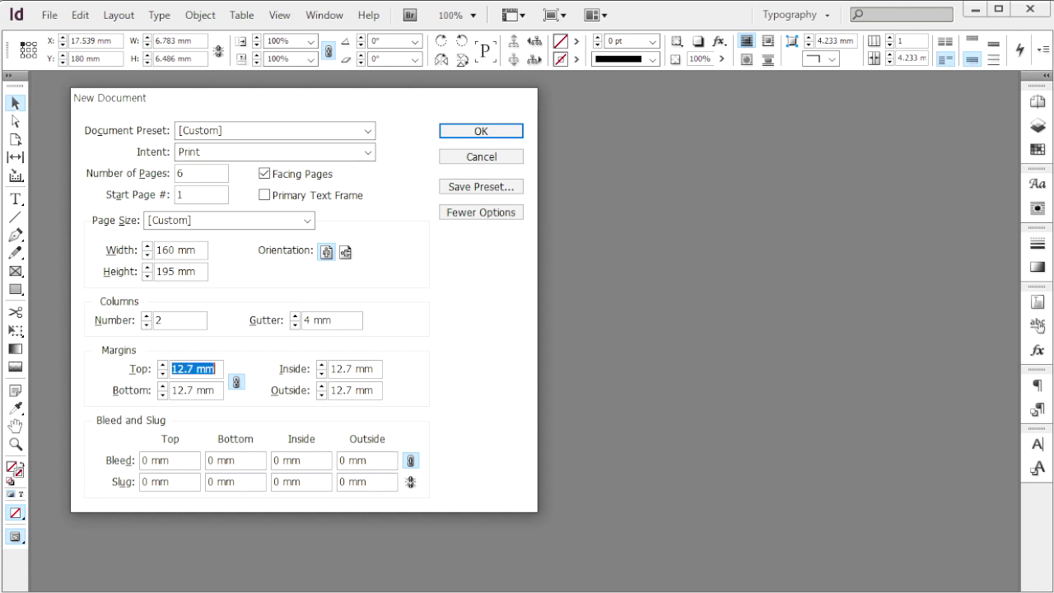
Step: Set all margins to 20 mm and the bleed to 3 mm on every side, and create the document
{"action": "type", "text": "20"}
{"action": "key", "text": "Tab"}
{"action": "key", "text": "Tab"}
{"action": "key", "text": "Tab"}
{"action": "key", "text": "Tab"}
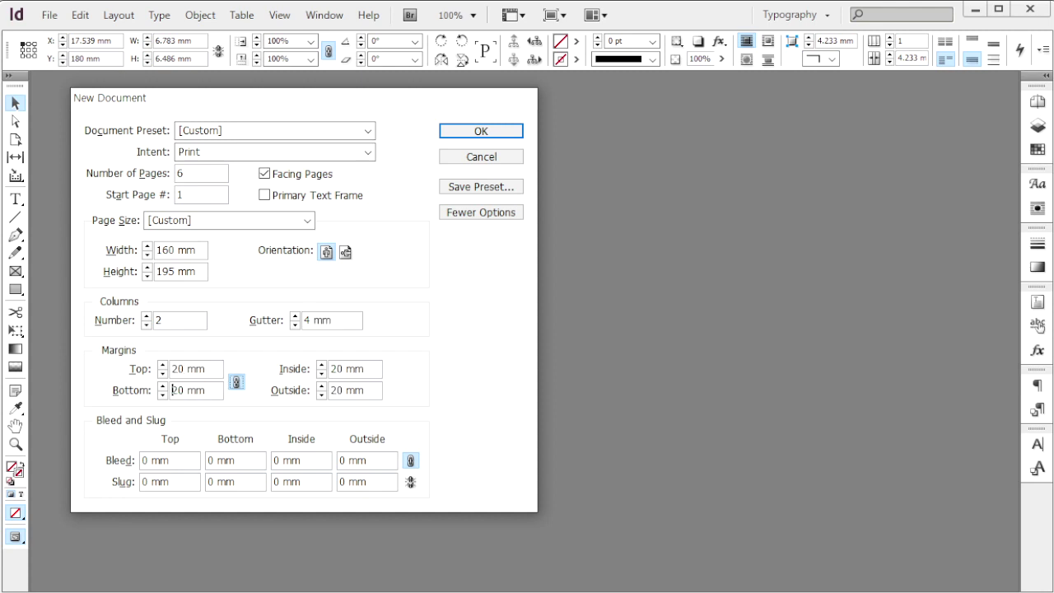
{"action": "key", "text": "Tab"}
{"action": "type", "text": "3"}
{"action": "key", "text": "Tab"}
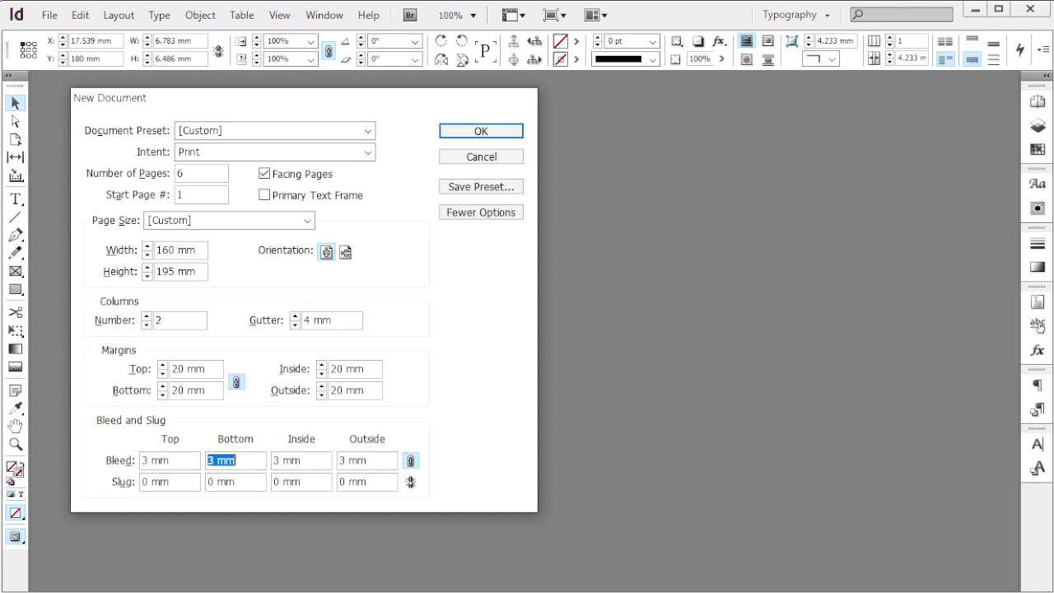
{"action": "left_click", "coordinate": [496, 138]}
Step: Turn off document page shuffling and move page 6 in front of page 1 so the pages form three two-page spreads
{"action": "key", "text": "F12"}
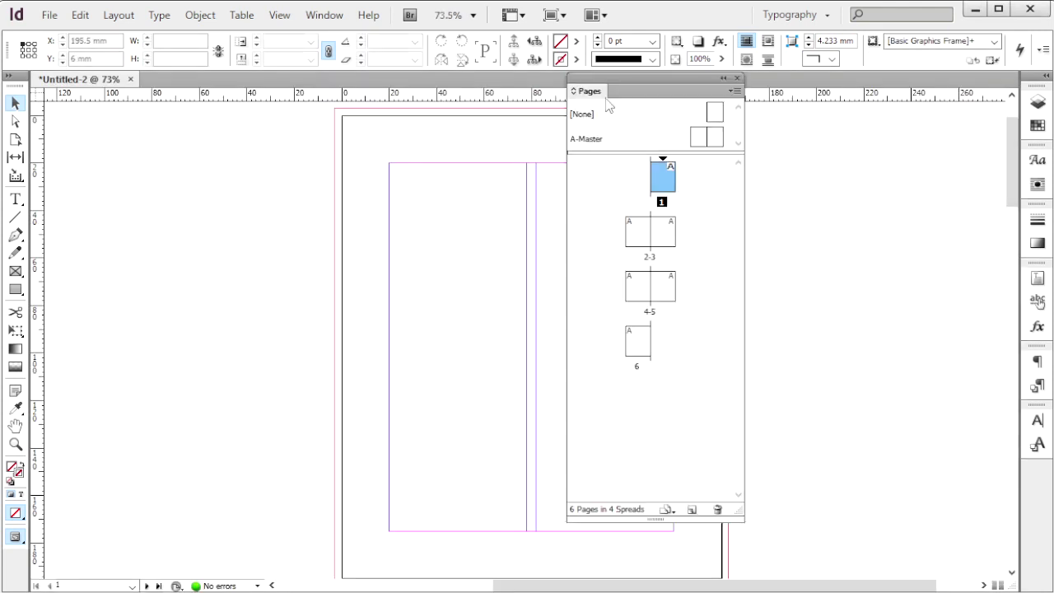
{"action": "right_click", "coordinate": [636, 338]}
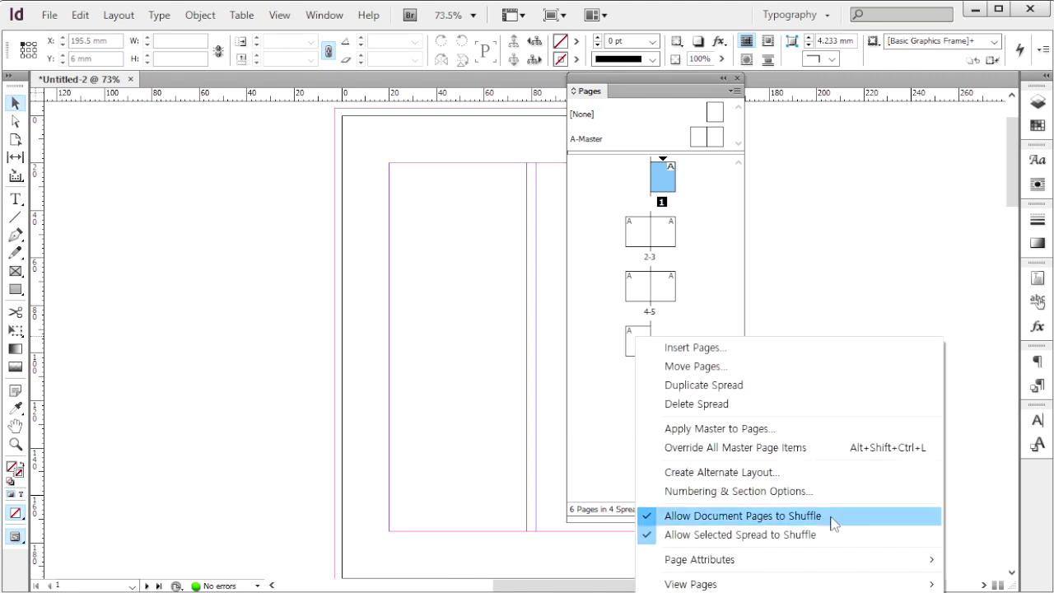
{"action": "double_click", "coordinate": [639, 344]}
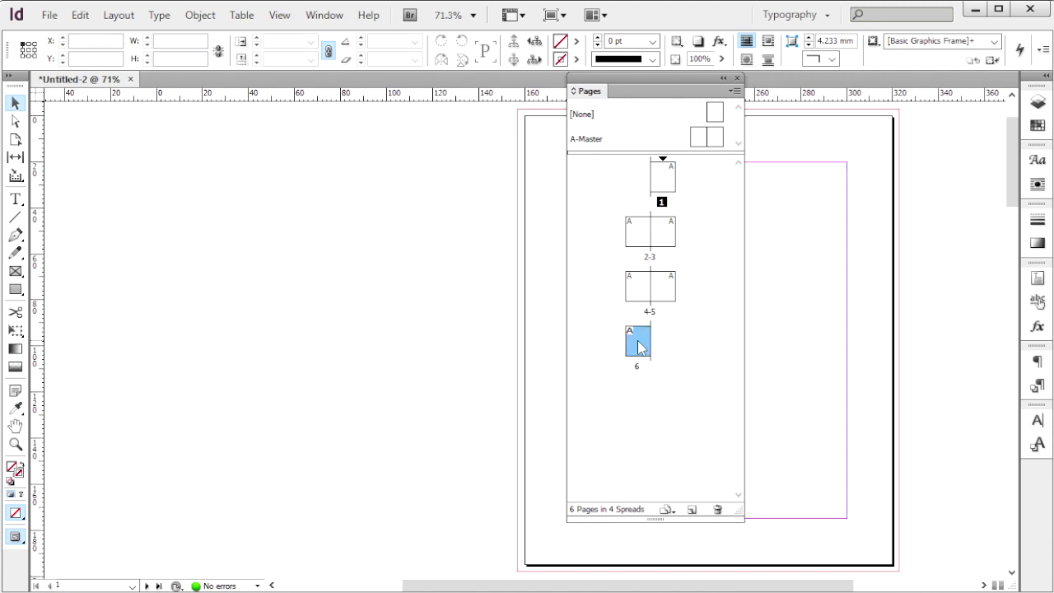
{"action": "left_click_drag", "start_coordinate": [639, 350], "coordinate": [648, 199]}
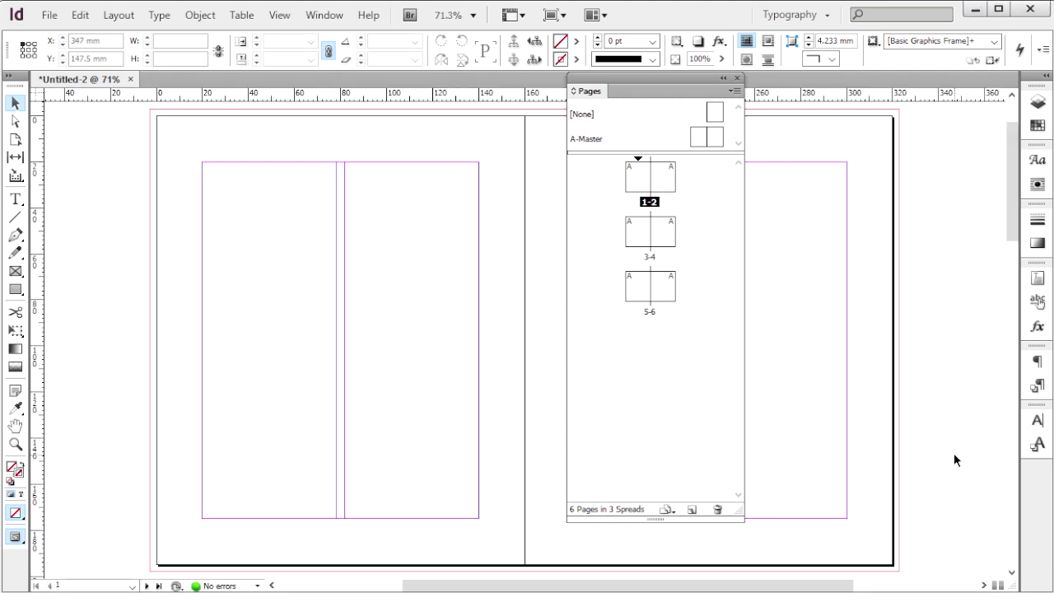
Step: Save the document as 수험번호-성명-2 in the GTQ folder
{"action": "key", "text": "ctrl+s"}
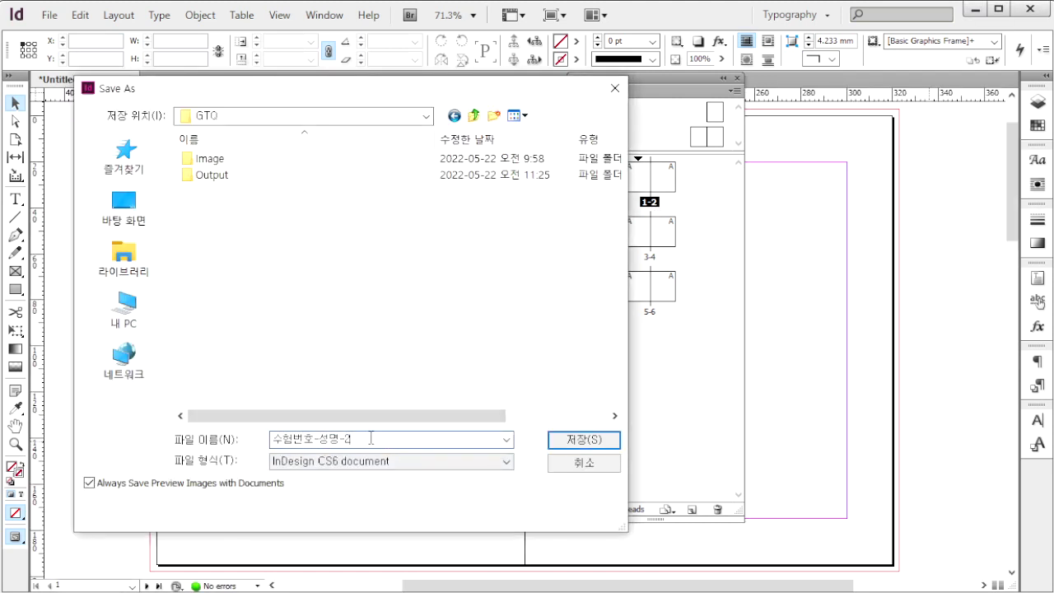
{"action": "key", "text": "Return"}
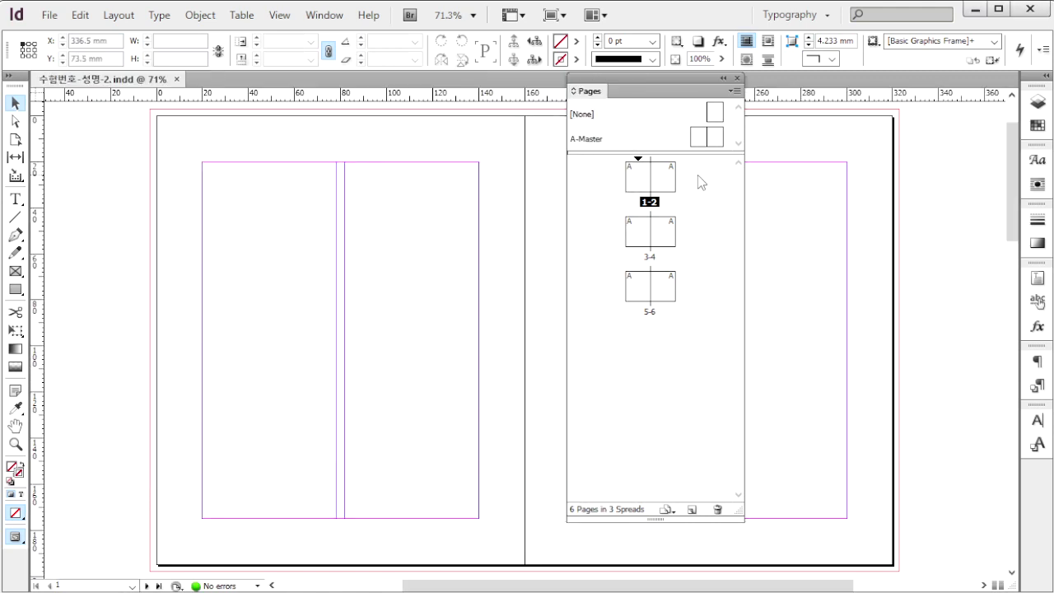
Step: Add a centred page number marker below the left page's margin on A-Master, in Arial Bold 9 pt coloured C50 M0 Y80 K0
{"action": "double_click", "coordinate": [701, 141]}
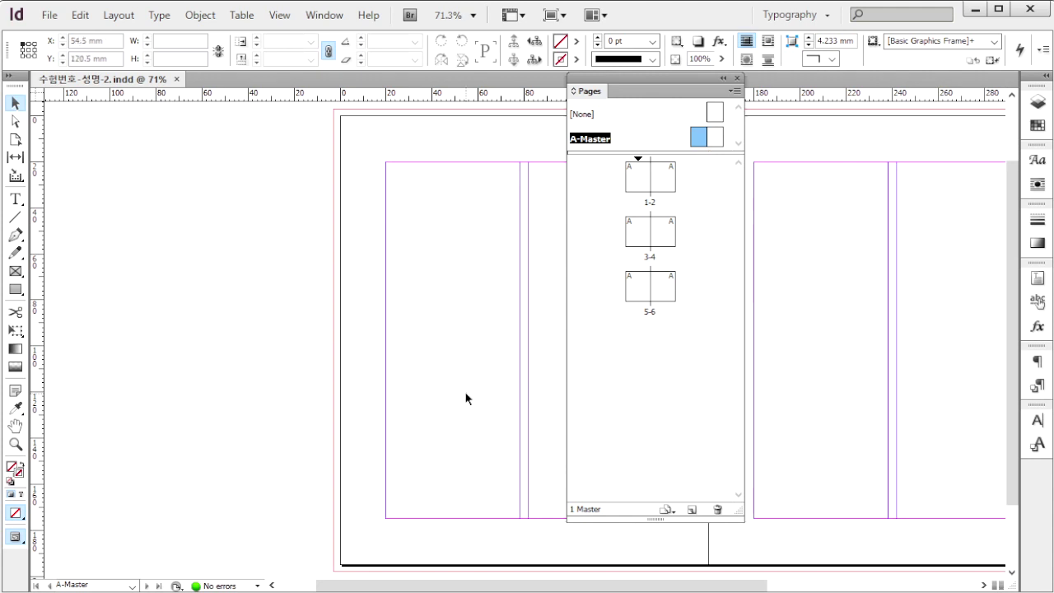
{"action": "left_click", "coordinate": [473, 16]}
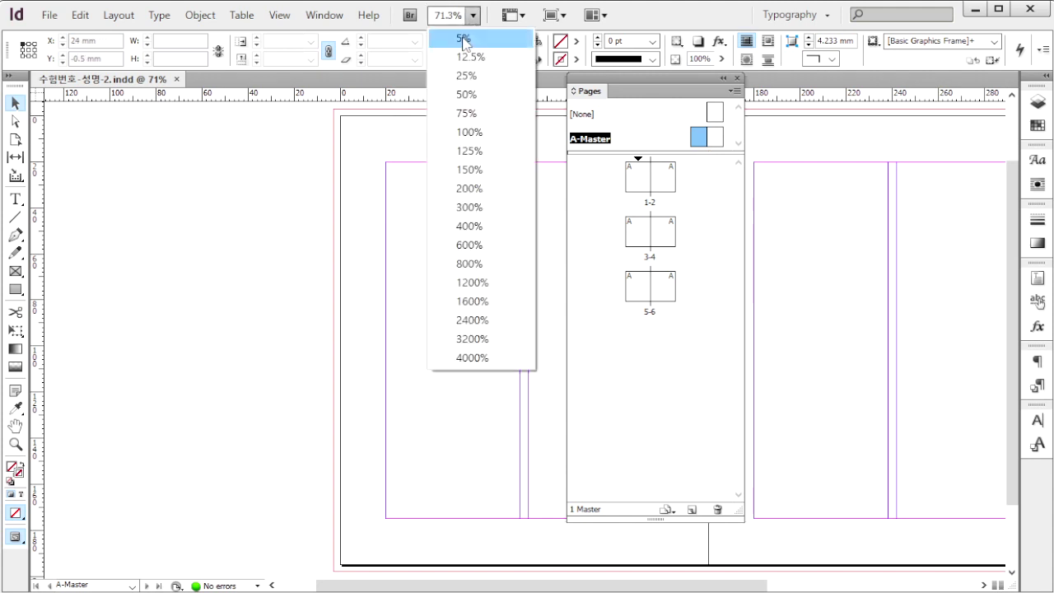
{"action": "left_click", "coordinate": [479, 149]}
{"action": "left_click_drag", "start_coordinate": [470, 384], "coordinate": [332, 155]}
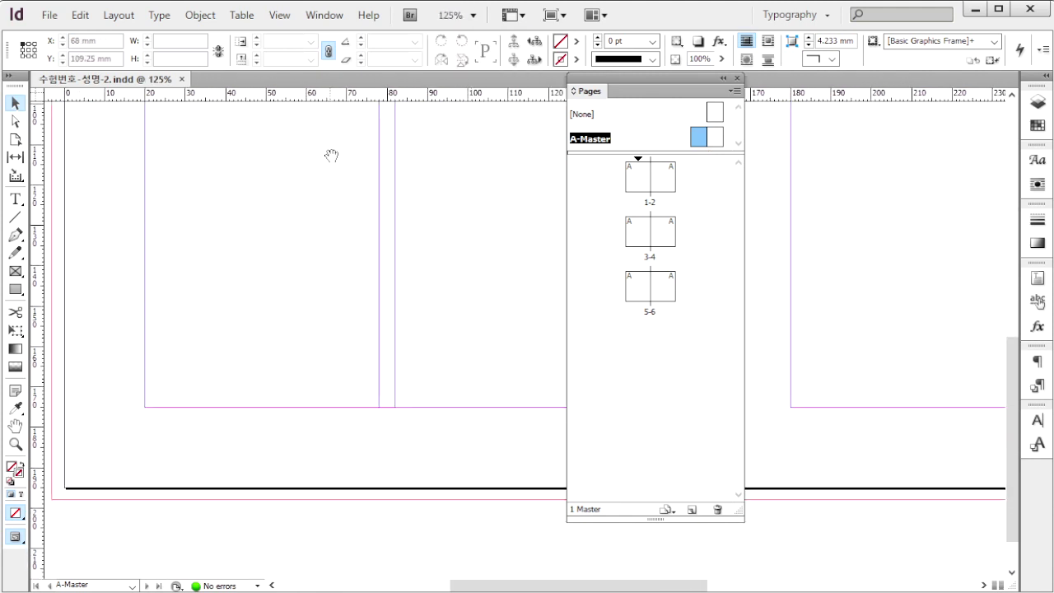
{"action": "scroll", "coordinate": [336, 202], "scroll_direction": "down", "scroll_amount": 1}
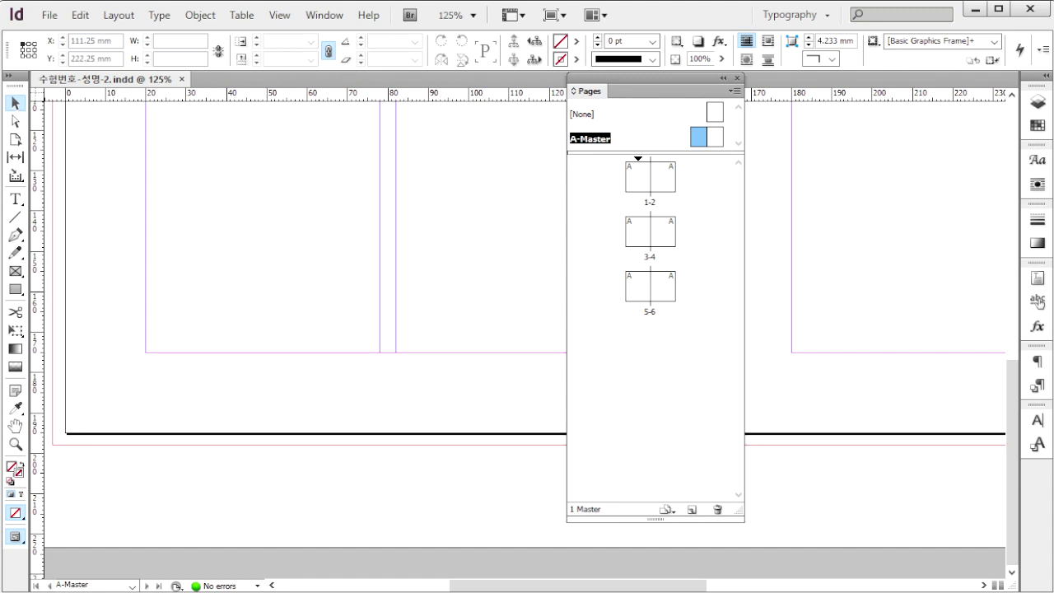
{"action": "key", "text": "alt+Tab"}
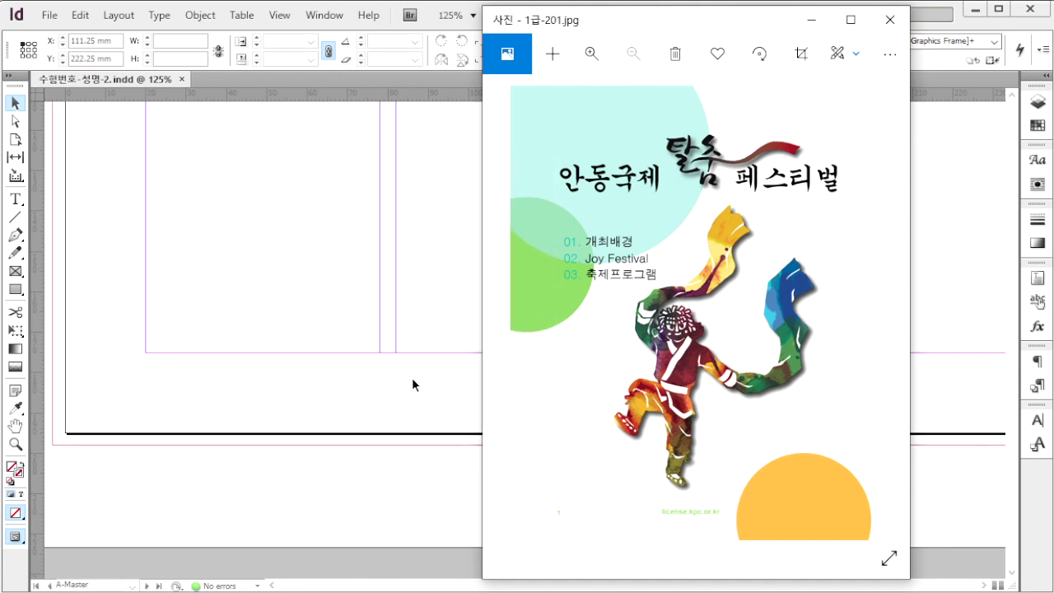
{"action": "left_click", "coordinate": [383, 374]}
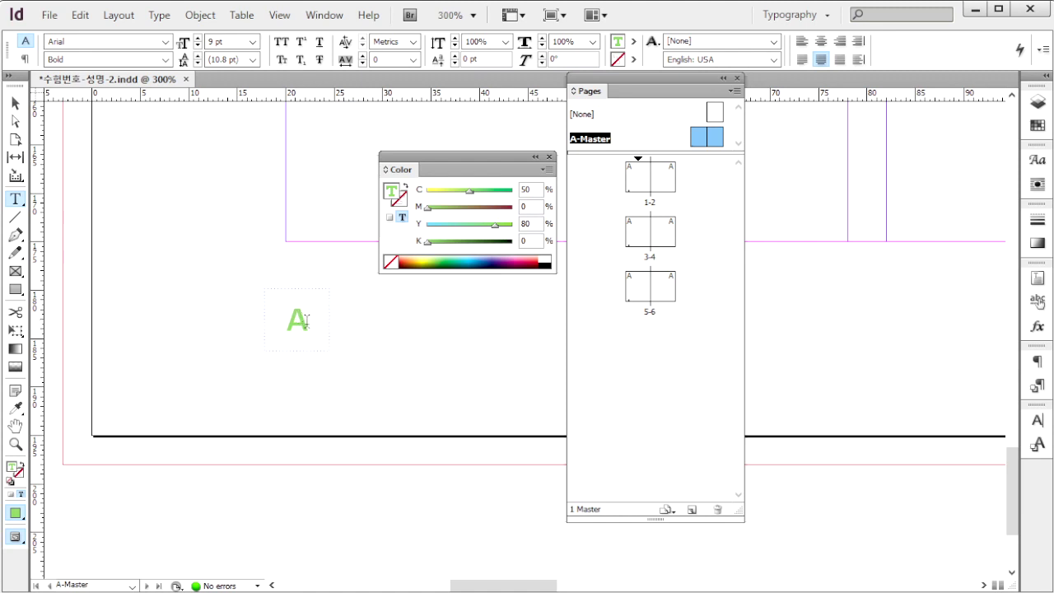
{"action": "left_click_drag", "start_coordinate": [306, 321], "coordinate": [284, 323]}
{"action": "left_click_drag", "start_coordinate": [92, 41], "coordinate": [39, 41]}
{"action": "key", "text": "Tab"}
{"action": "key", "text": "Tab"}
{"action": "left_click", "coordinate": [329, 325]}
{"action": "key", "text": "Escape"}
{"action": "key", "text": "ctrl+alt+0"}
Step: Duplicate the page number marker to the outer lower corner of A-Master's right page, and return to page 1
{"action": "left_click_drag", "start_coordinate": [94, 416], "coordinate": [148, 450]}
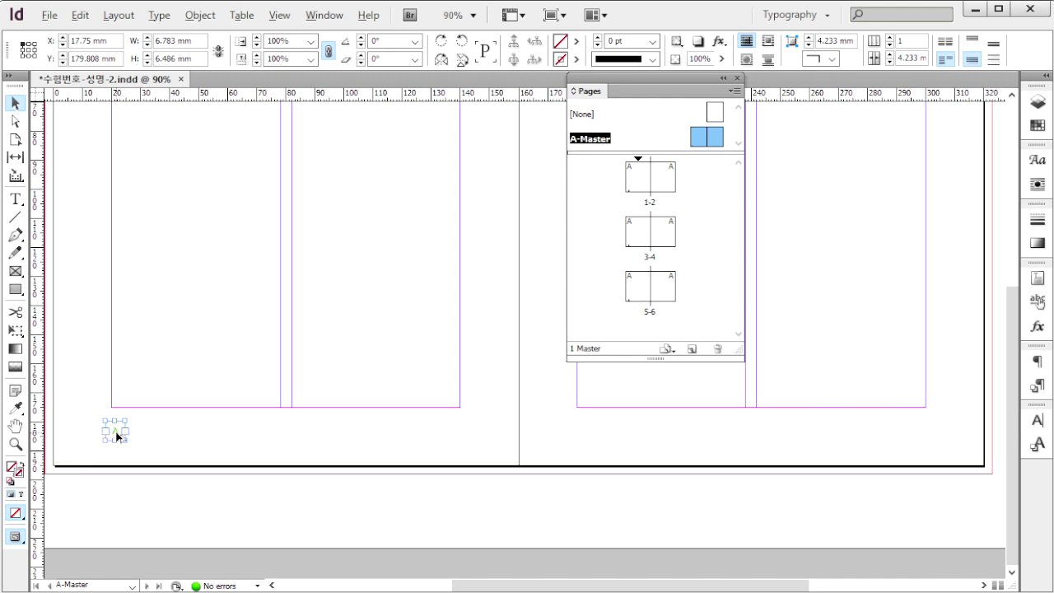
{"action": "left_click_drag", "start_coordinate": [117, 437], "coordinate": [920, 451]}
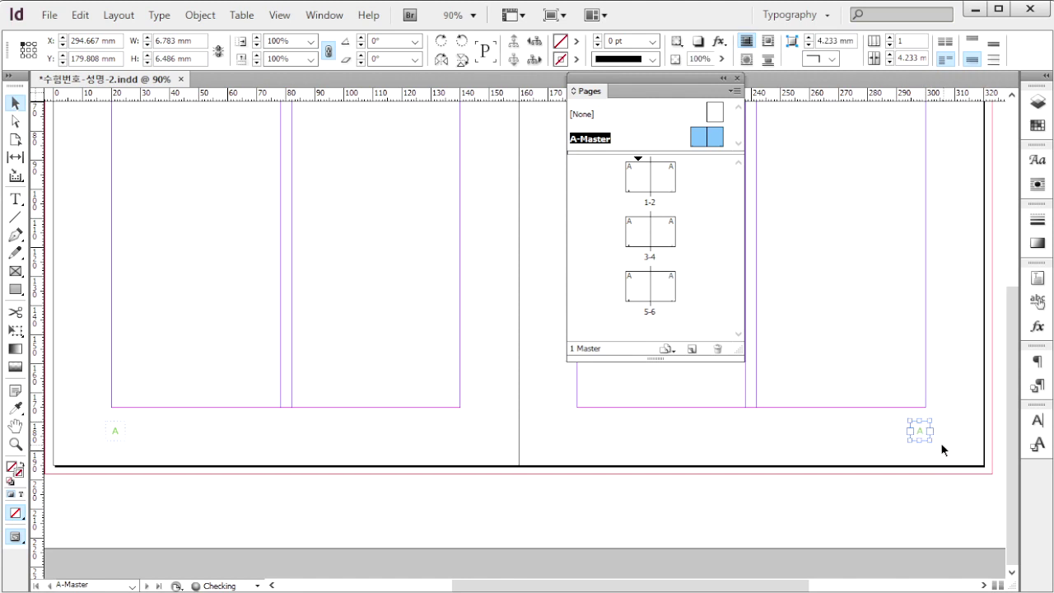
{"action": "double_click", "coordinate": [639, 176]}
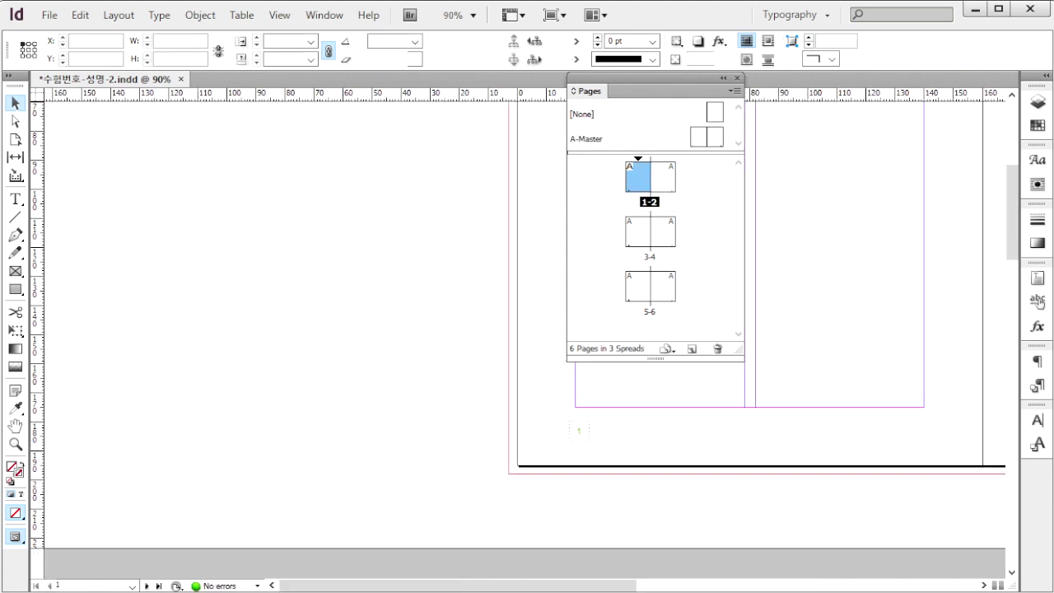
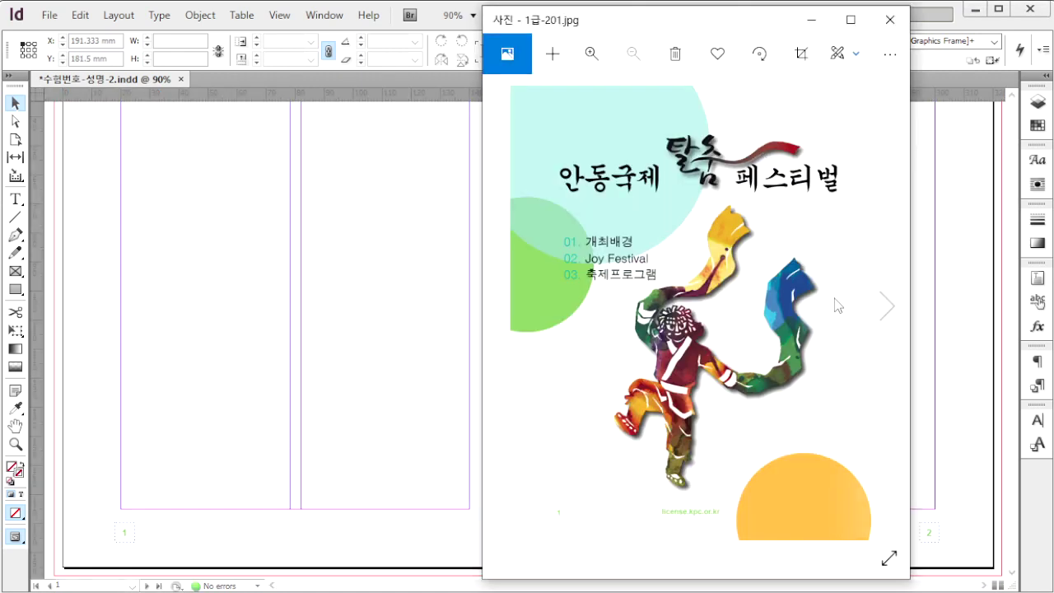
Step: Place the artwork 1급-6.ai on page 1, scaled up to fill most of the page
{"action": "key", "text": "ctrl+d"}
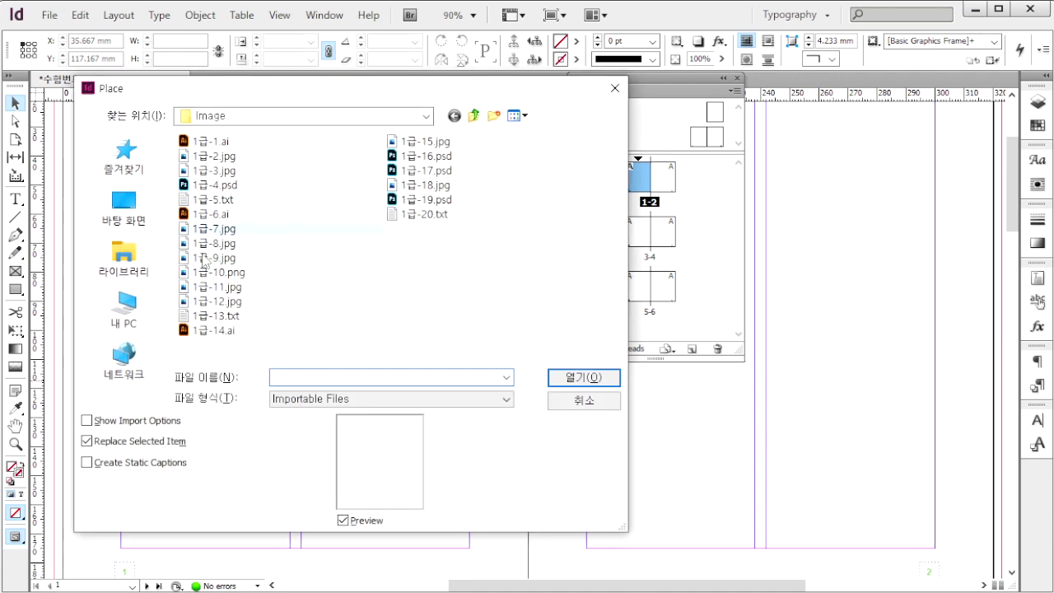
{"action": "left_click", "coordinate": [210, 213]}
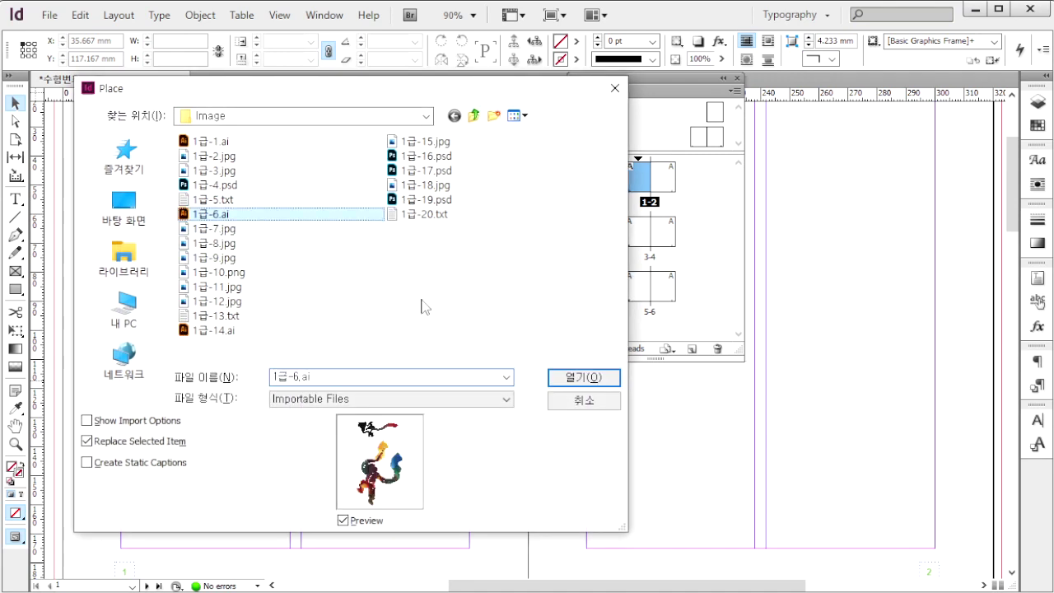
{"action": "left_click", "coordinate": [594, 383]}
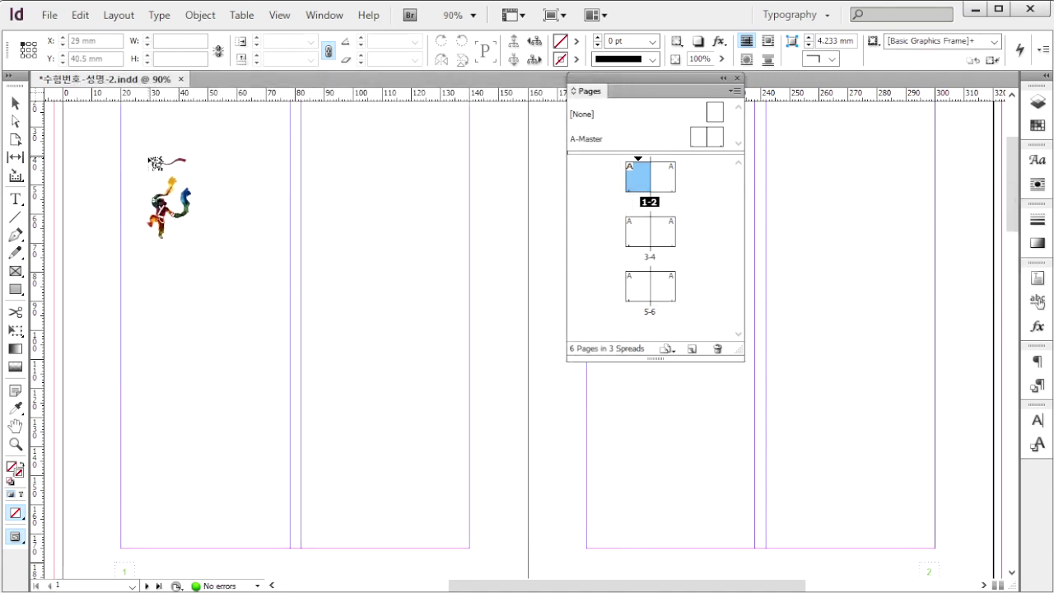
{"action": "left_click_drag", "start_coordinate": [148, 154], "coordinate": [536, 546]}
Step: Crop the placed artwork's frame to the dancer figure, and try filling the frame proportionally before undoing that fit
{"action": "left_click_drag", "start_coordinate": [308, 154], "coordinate": [307, 284]}
{"action": "left_click_drag", "start_coordinate": [316, 365], "coordinate": [313, 214]}
{"action": "key", "text": "ctrl+alt+shift+c"}
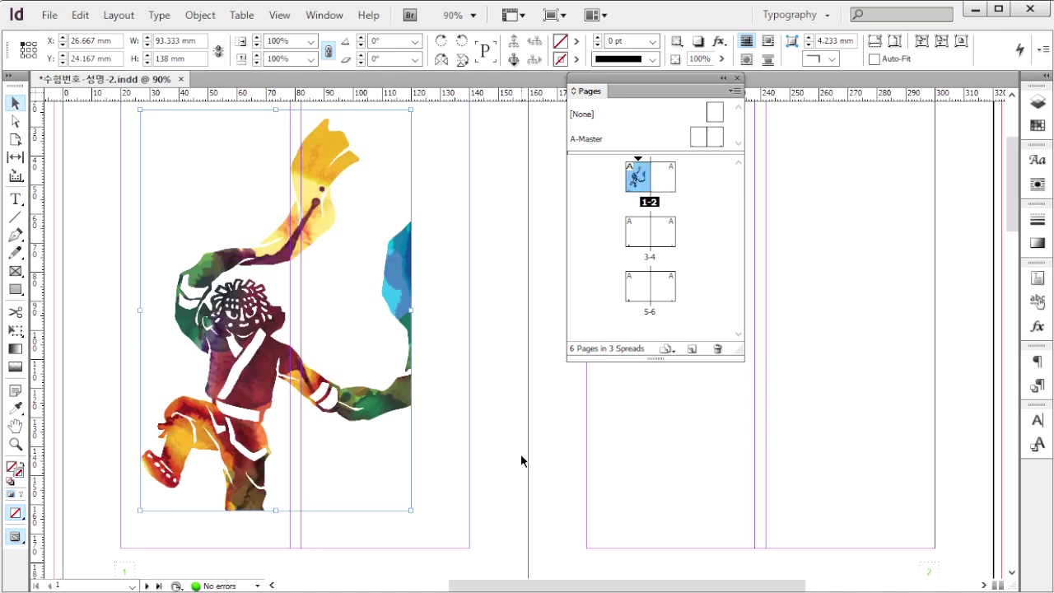
{"action": "left_click", "coordinate": [341, 330]}
{"action": "key", "text": "Escape"}
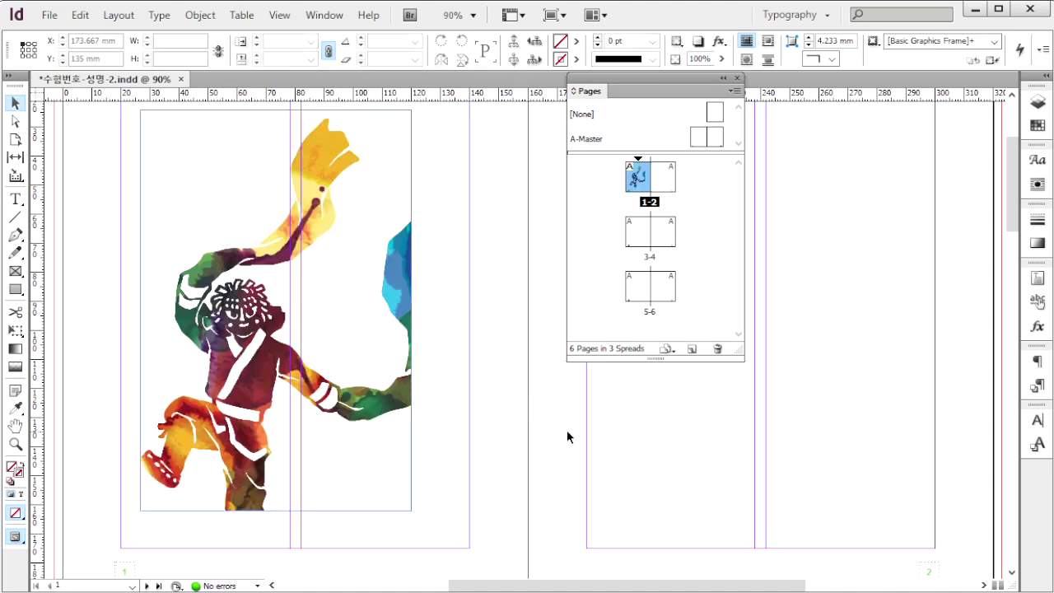
{"action": "key", "text": "ctrl+z"}
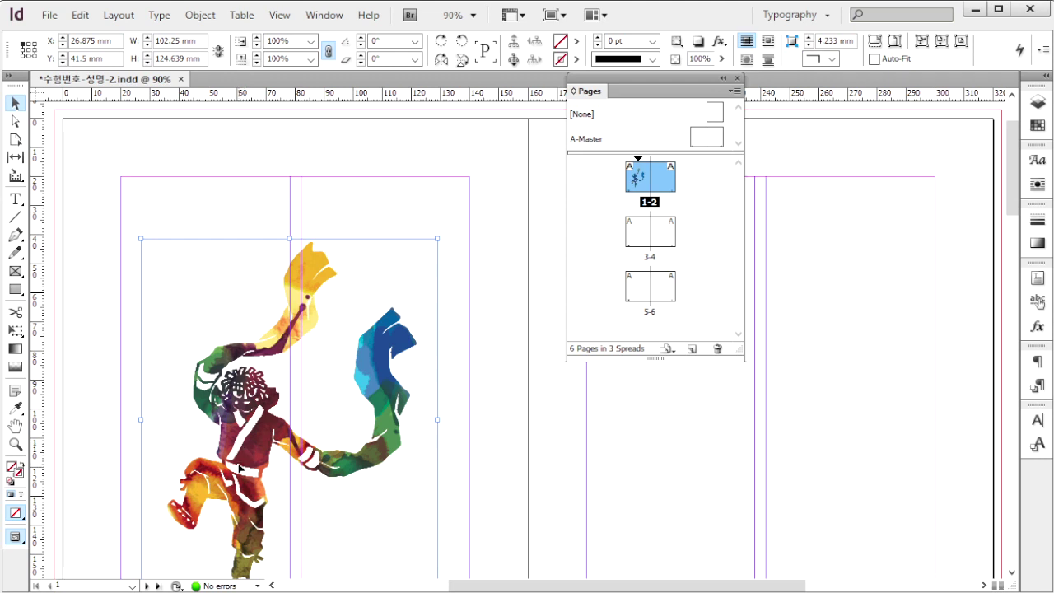
Step: Duplicate the dancer frame above itself, crop the copy to a shallow title strip, and shift its artwork to show the 탈춤 lettering
{"action": "left_click_drag", "start_coordinate": [239, 491], "coordinate": [236, 377]}
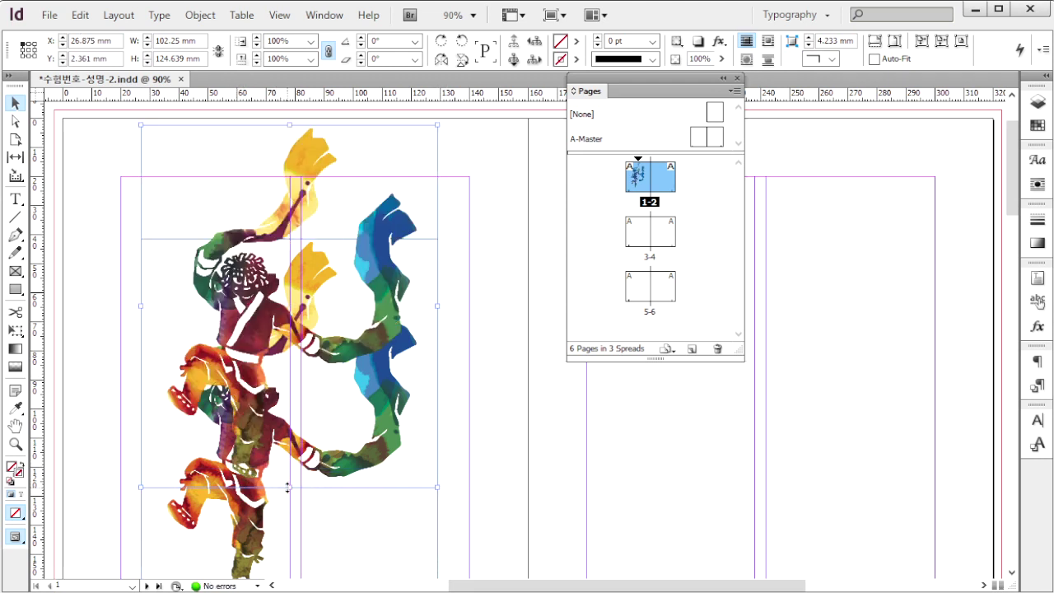
{"action": "left_click_drag", "start_coordinate": [290, 486], "coordinate": [293, 218]}
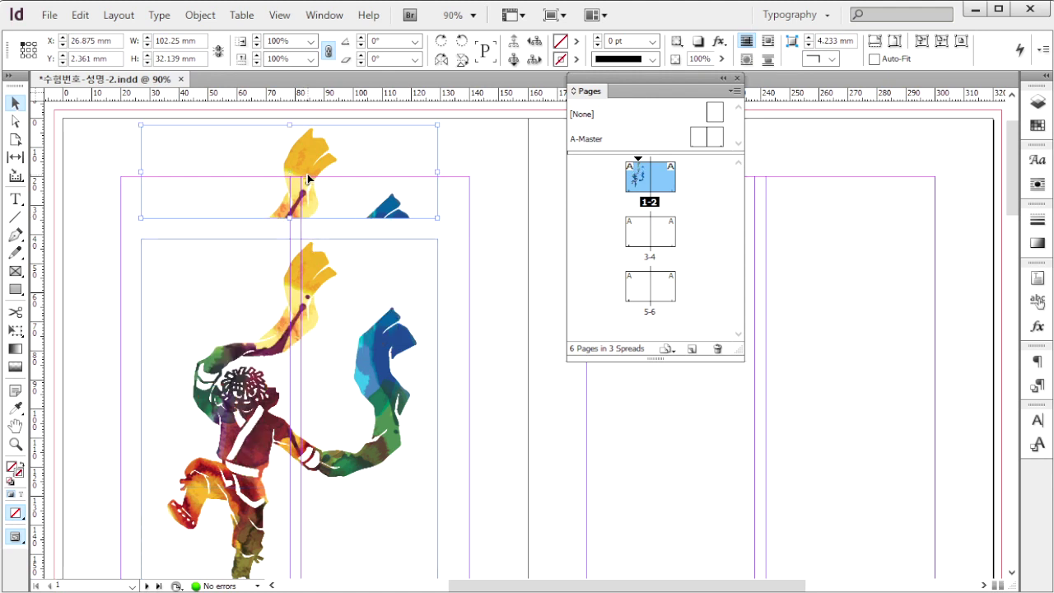
{"action": "mouse_move", "coordinate": [307, 173]}
{"action": "left_mouse_down"}
{"action": "mouse_move", "coordinate": [310, 165]}
{"action": "mouse_move", "coordinate": [316, 276]}
{"action": "mouse_move", "coordinate": [320, 262]}
{"action": "left_mouse_up"}
{"action": "left_click_drag", "start_coordinate": [253, 178], "coordinate": [245, 172]}
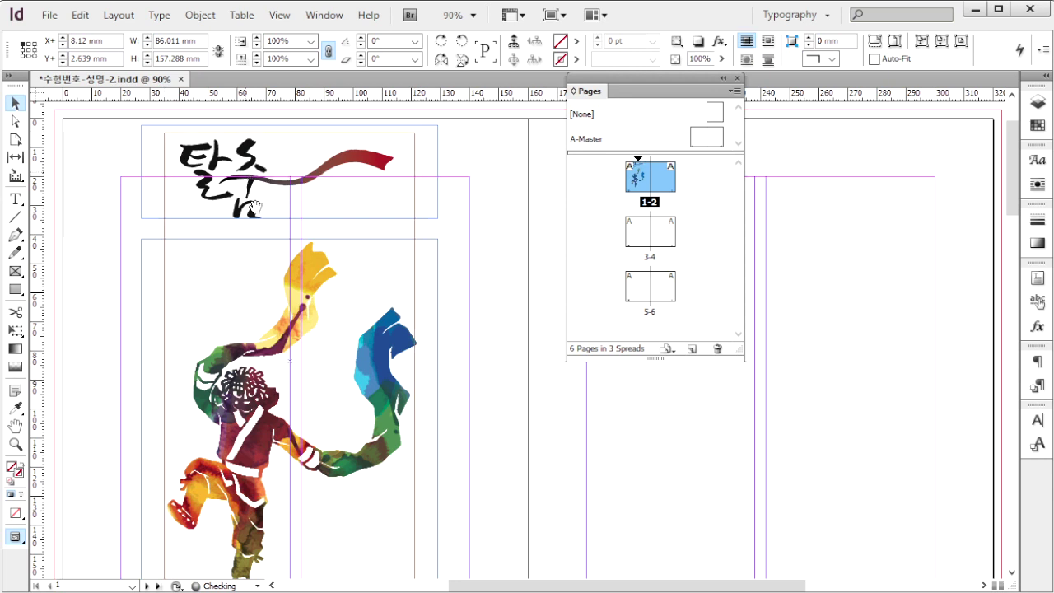
{"action": "left_click", "coordinate": [437, 204]}
{"action": "key", "text": "ctrl+z"}
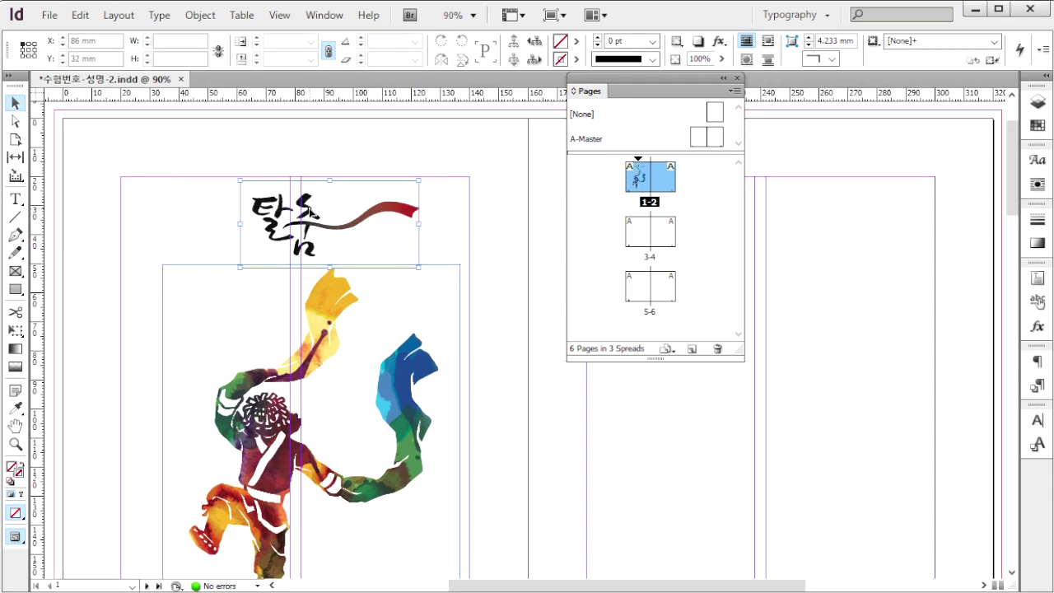
Step: Apply a drop shadow to both the 탈춤 title and the dancer artwork on page 1
{"action": "left_click", "coordinate": [312, 349], "text": "shift"}
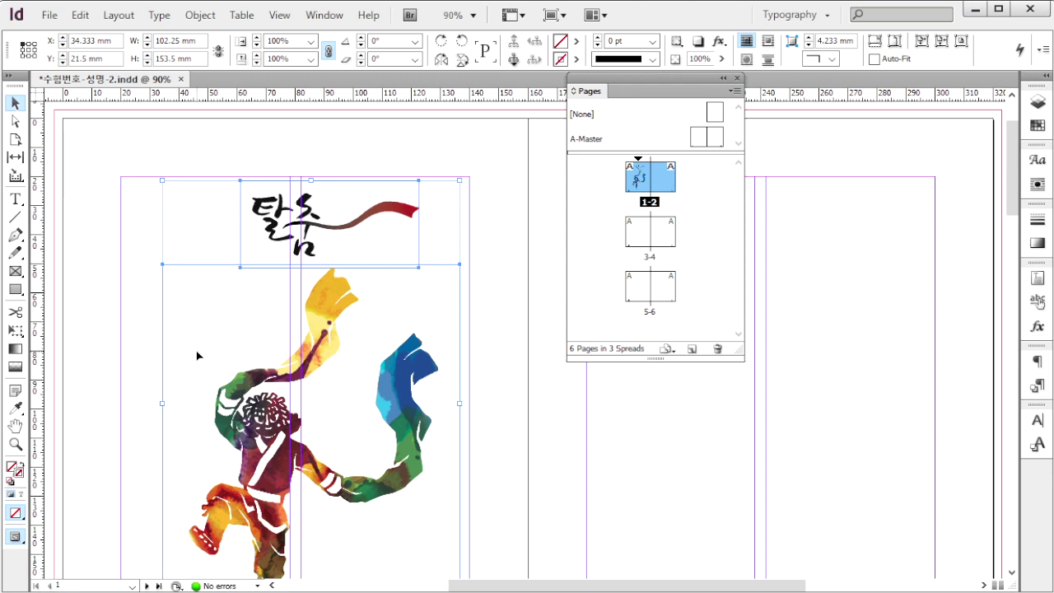
{"action": "right_click", "coordinate": [212, 535]}
{"action": "mouse_move", "coordinate": [365, 360]}
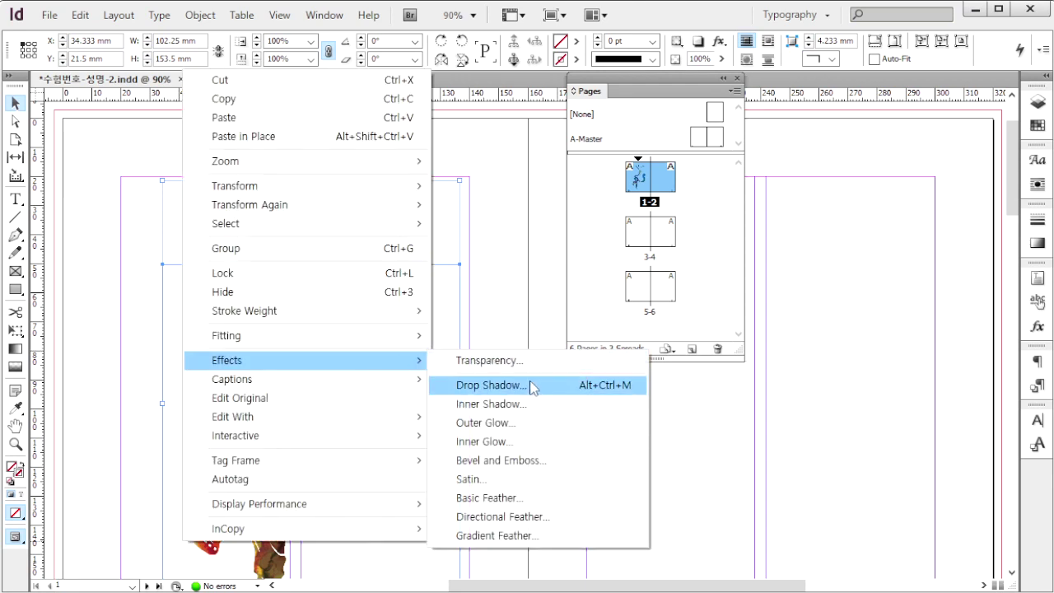
{"action": "left_click", "coordinate": [532, 382]}
{"action": "left_click", "coordinate": [844, 541]}
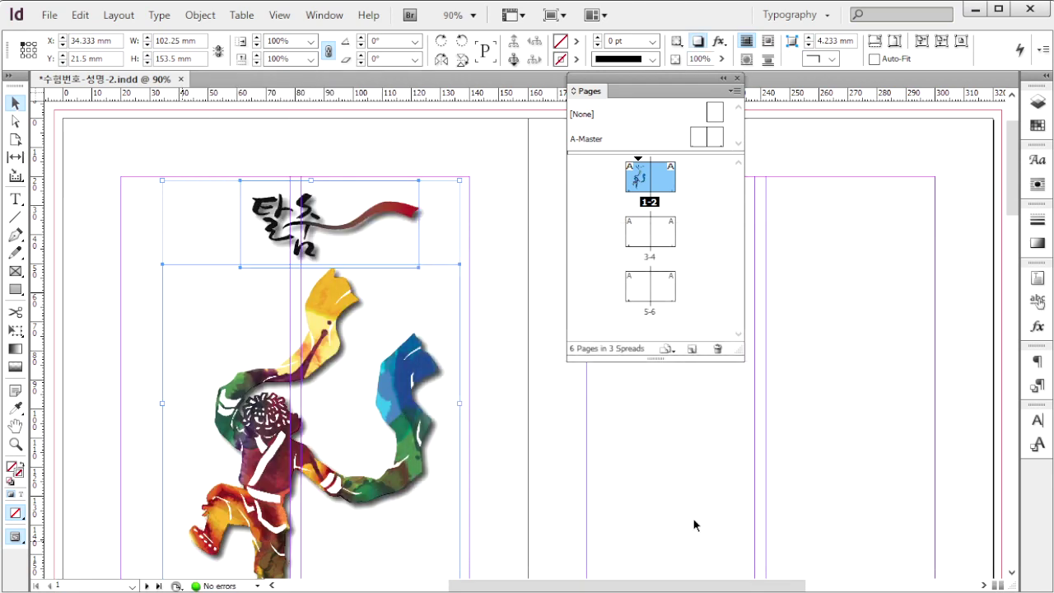
Step: Place the brush-stroke image 1급-7.jpg on page 2, covering the page out to the bleed at 163 × 201 mm
{"action": "left_click", "coordinate": [768, 369]}
{"action": "key", "text": "ctrl+d"}
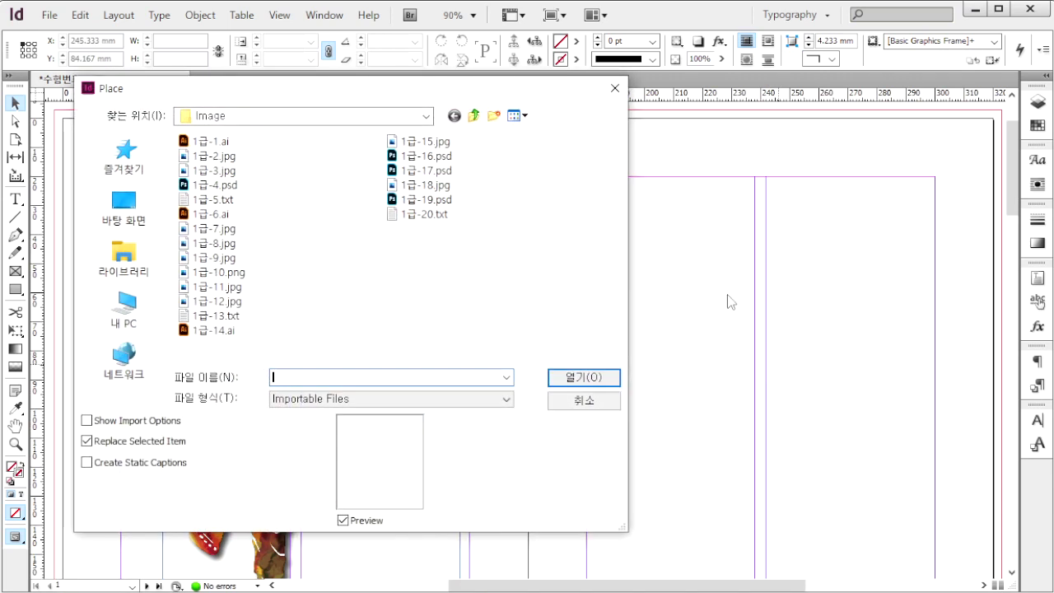
{"action": "left_click", "coordinate": [231, 231]}
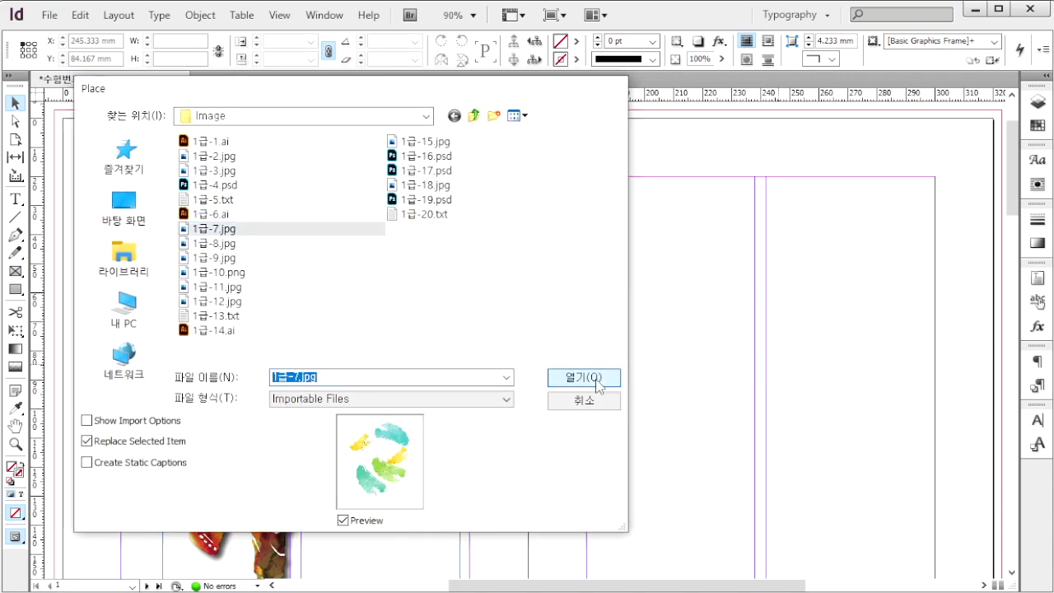
{"action": "left_click", "coordinate": [589, 378]}
{"action": "mouse_move", "coordinate": [587, 176]}
{"action": "left_mouse_down"}
{"action": "mouse_move", "coordinate": [955, 539]}
{"action": "mouse_move", "coordinate": [946, 568]}
{"action": "mouse_move", "coordinate": [865, 540]}
{"action": "left_mouse_up"}
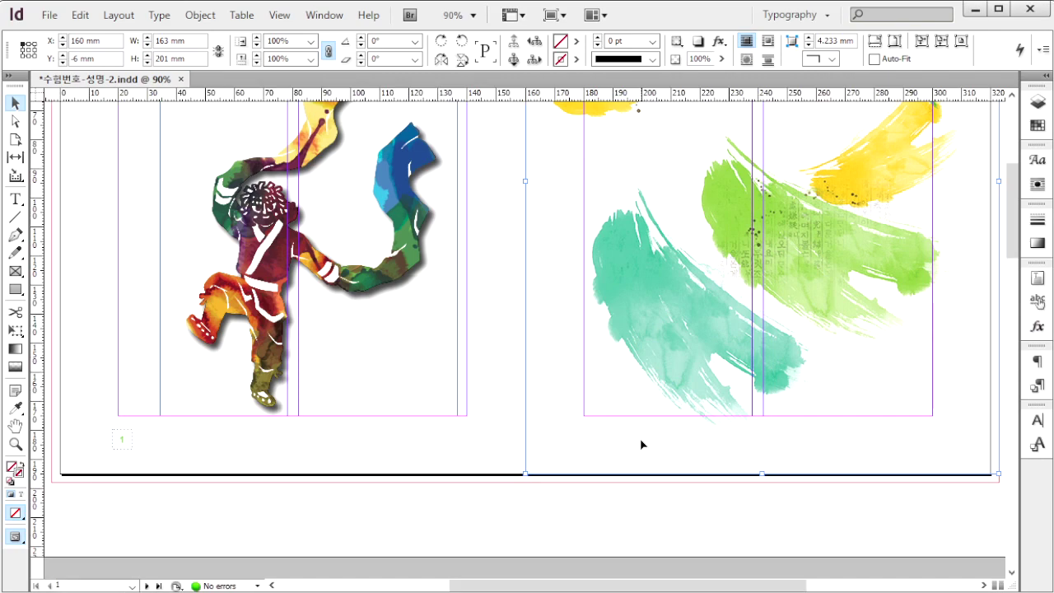
Step: Place the mask photo image 1급-9.jpg across the upper part of page 3, about 167 mm wide
{"action": "scroll", "coordinate": [652, 458], "scroll_direction": "down", "scroll_amount": 10}
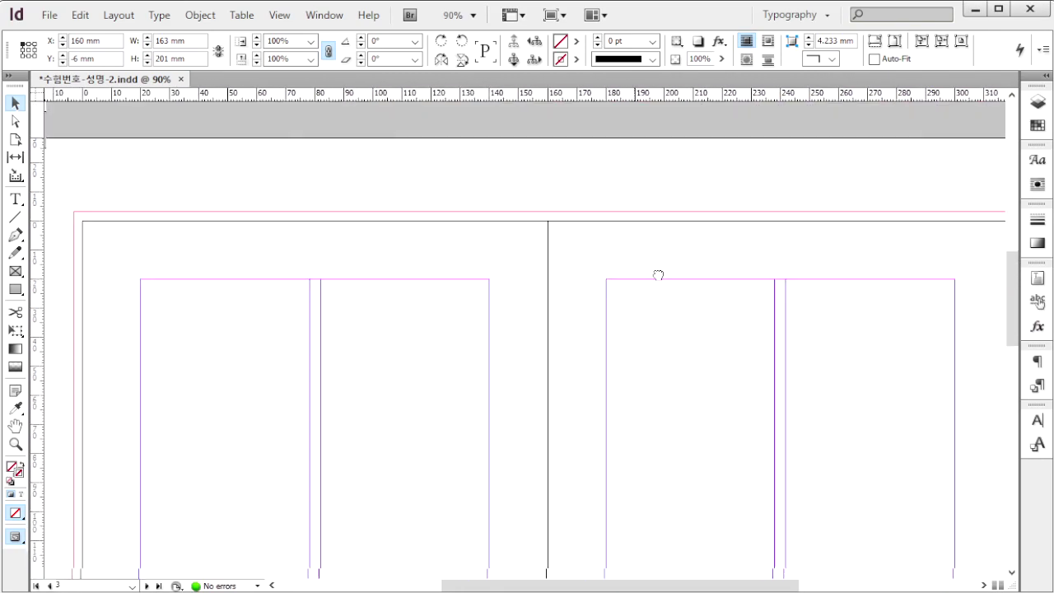
{"action": "key", "text": "ctrl+d"}
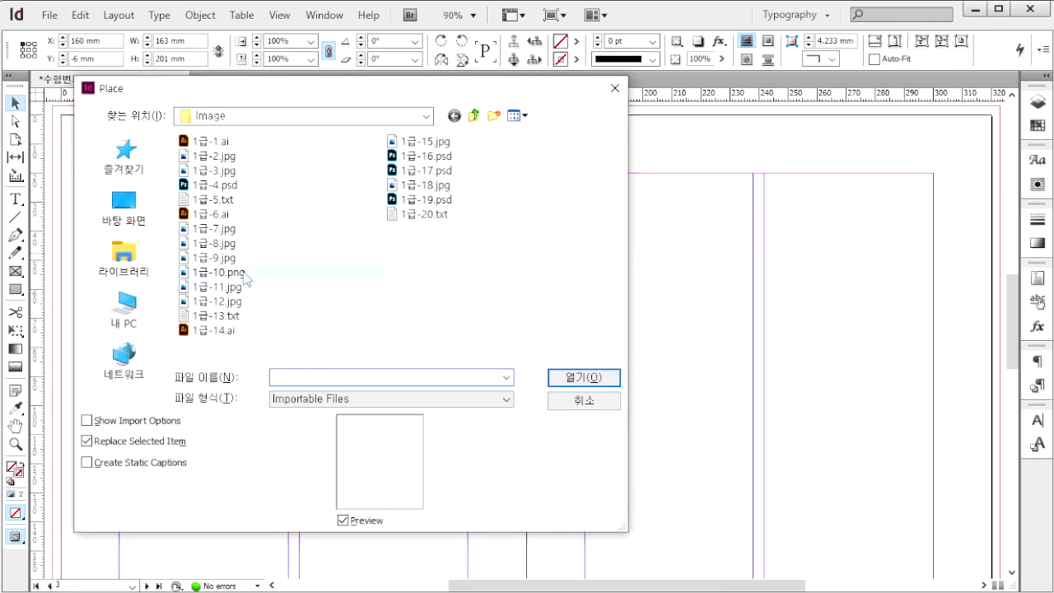
{"action": "left_click", "coordinate": [228, 259]}
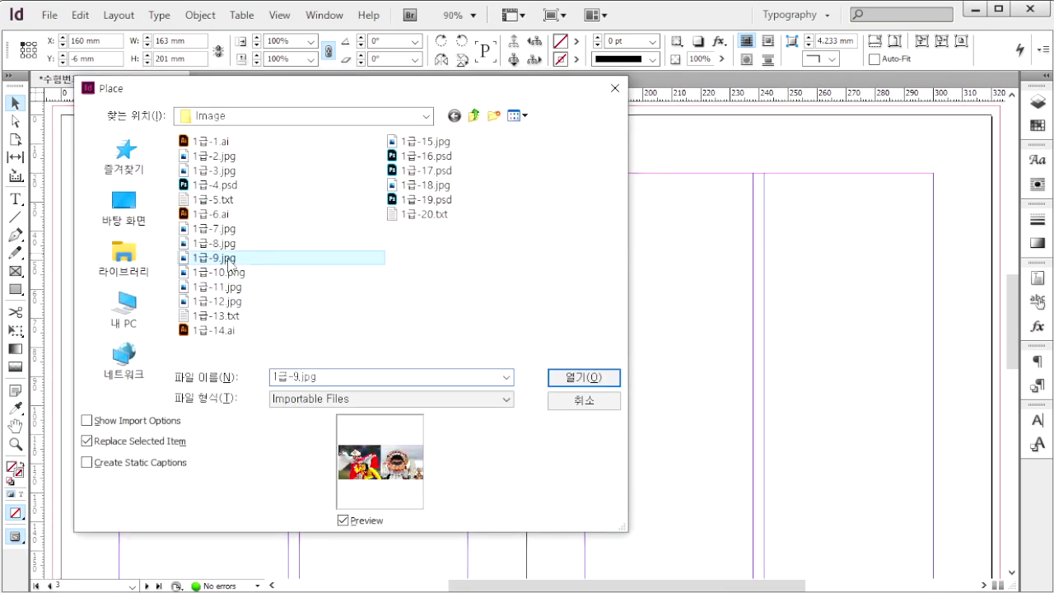
{"action": "left_click", "coordinate": [584, 378]}
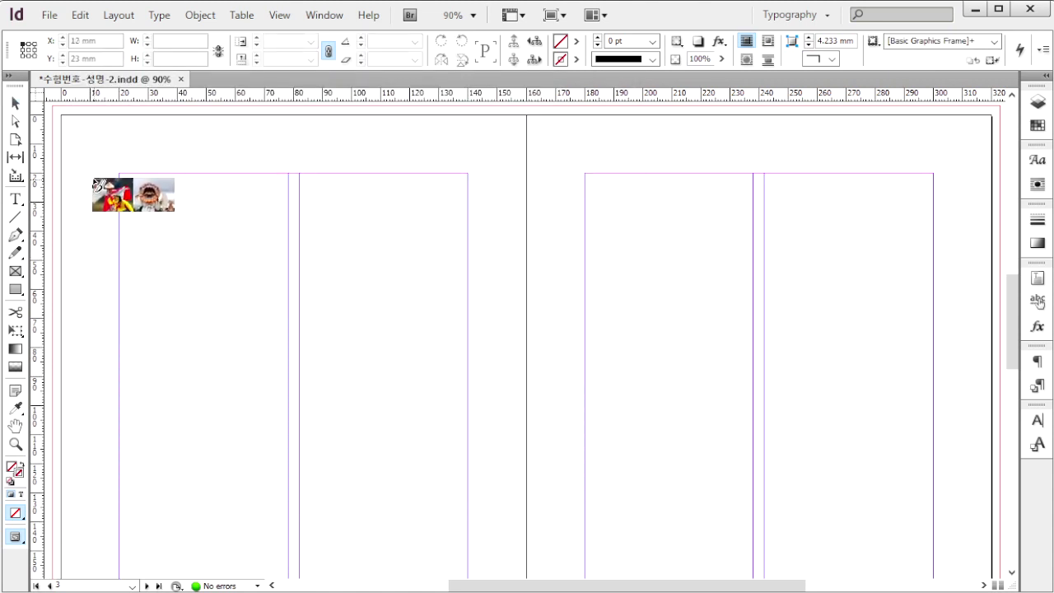
{"action": "left_click_drag", "start_coordinate": [66, 160], "coordinate": [549, 362]}
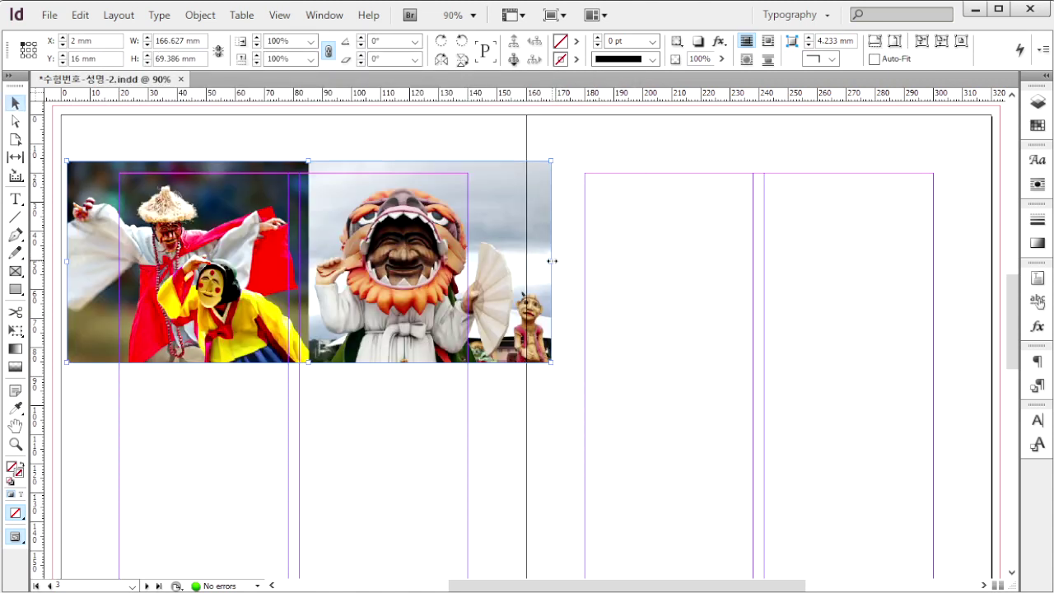
Step: Crop the photo frame to the two dancers, aligned with page 3's first column at X 20 mm, Y 20 mm, 58 mm wide
{"action": "left_click_drag", "start_coordinate": [551, 261], "coordinate": [299, 261]}
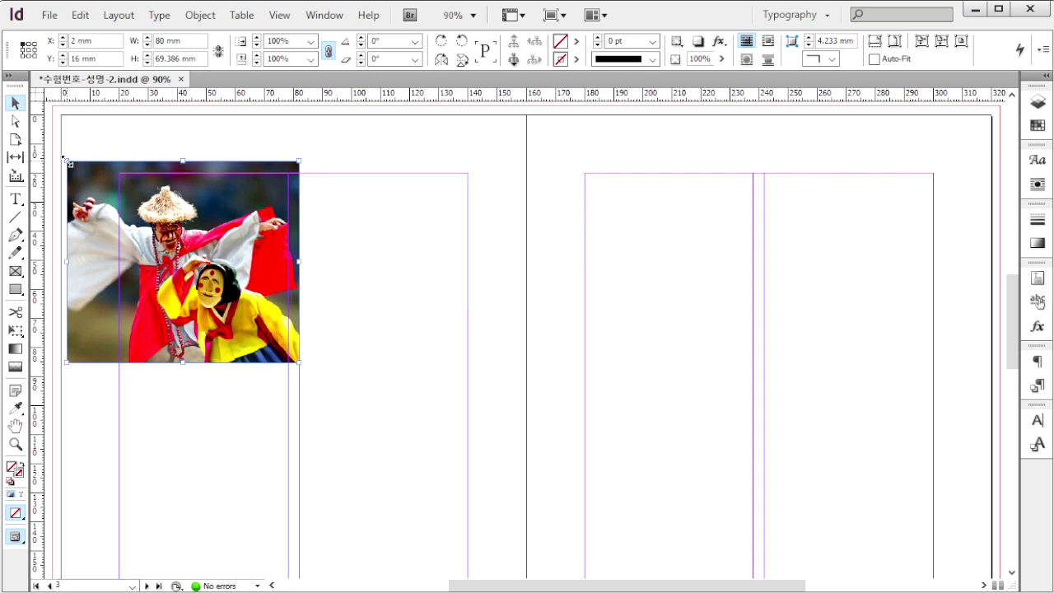
{"action": "left_click_drag", "start_coordinate": [66, 160], "coordinate": [119, 173]}
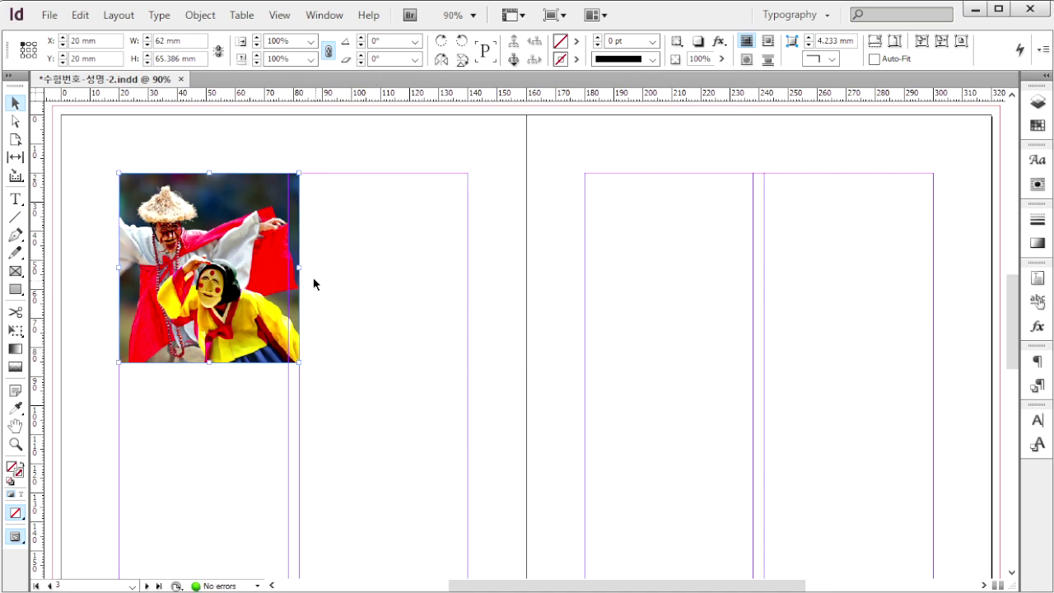
{"action": "left_click_drag", "start_coordinate": [298, 269], "coordinate": [288, 270]}
Step: Check the reference layout, duplicate the cropped photo into page 4's first column, and shift its image to show the large lion-like mask
{"action": "key", "text": "alt+Tab"}
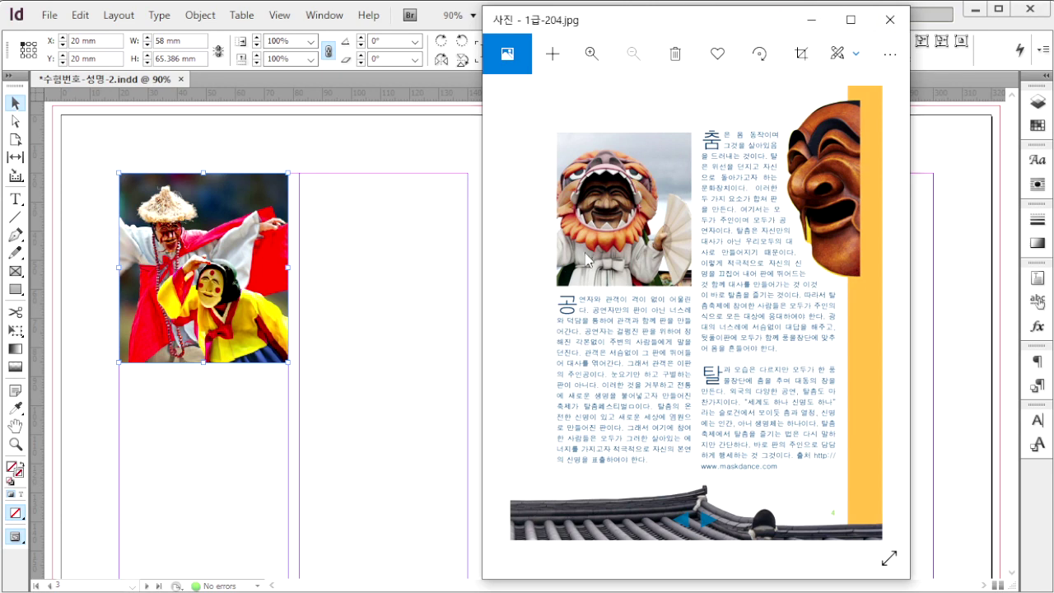
{"action": "left_click", "coordinate": [371, 215]}
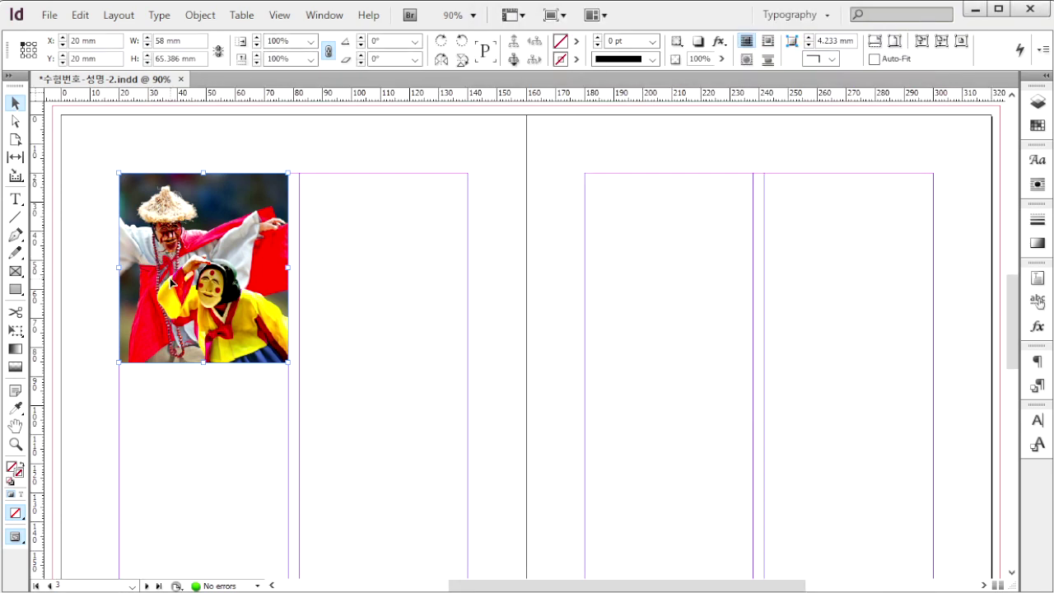
{"action": "left_click_drag", "start_coordinate": [181, 276], "coordinate": [679, 282]}
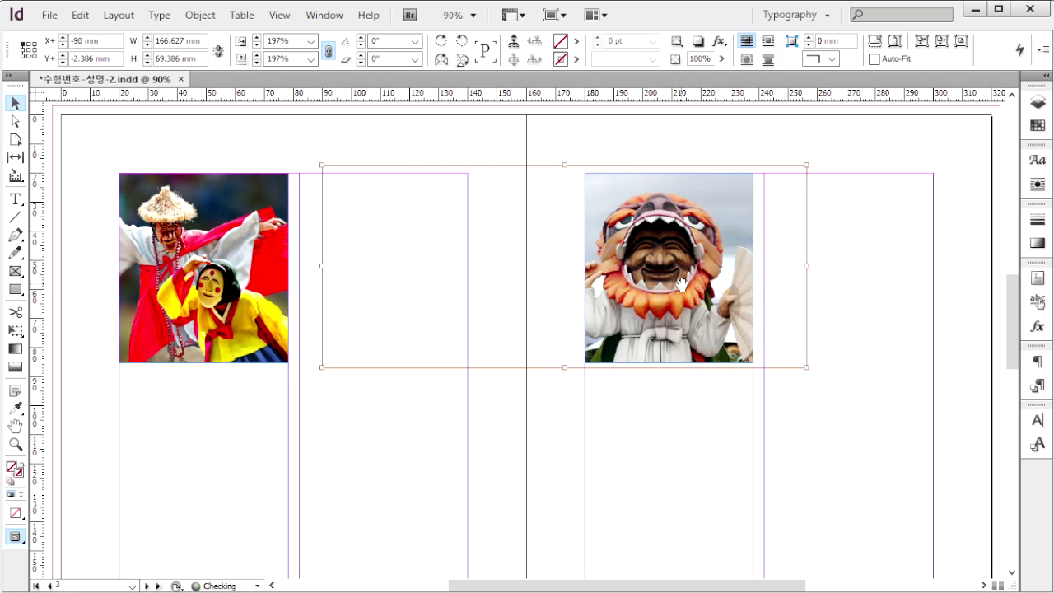
{"action": "left_click", "coordinate": [670, 470]}
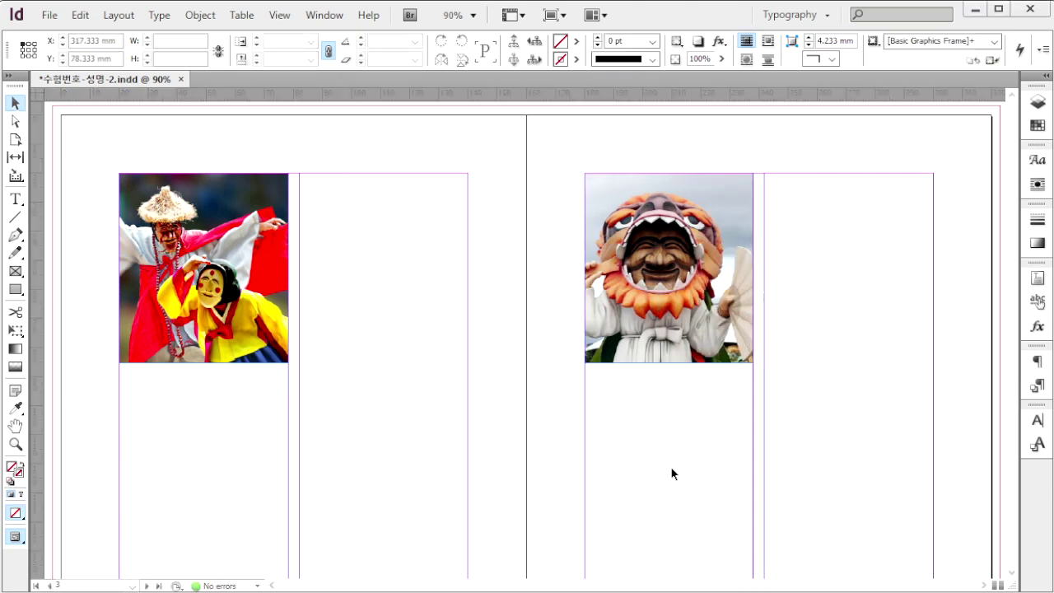
Step: Place the three-photo image 1급-12.jpg across the upper part of the page 5-6 spread, about 191 mm wide
{"action": "left_click_drag", "start_coordinate": [706, 456], "coordinate": [761, 280]}
{"action": "scroll", "coordinate": [761, 280], "scroll_direction": "down", "scroll_amount": 5}
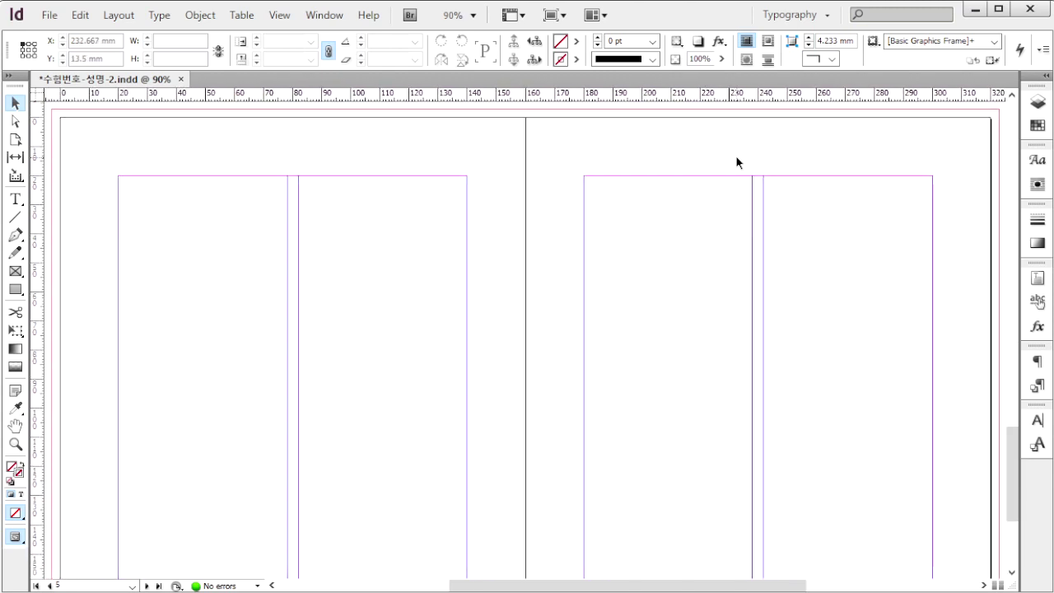
{"action": "key", "text": "ctrl+d"}
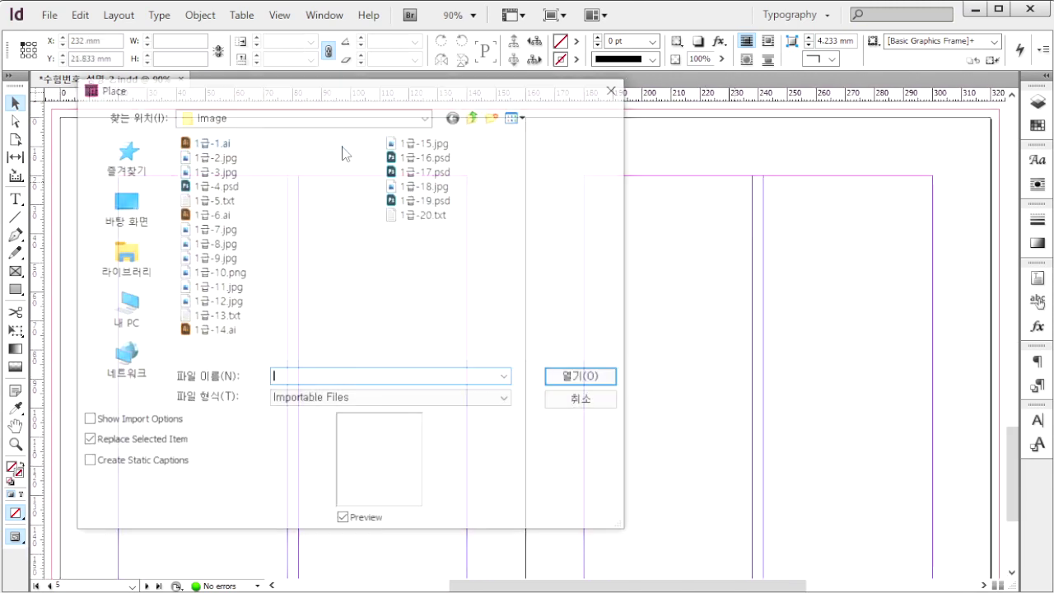
{"action": "left_click", "coordinate": [216, 301]}
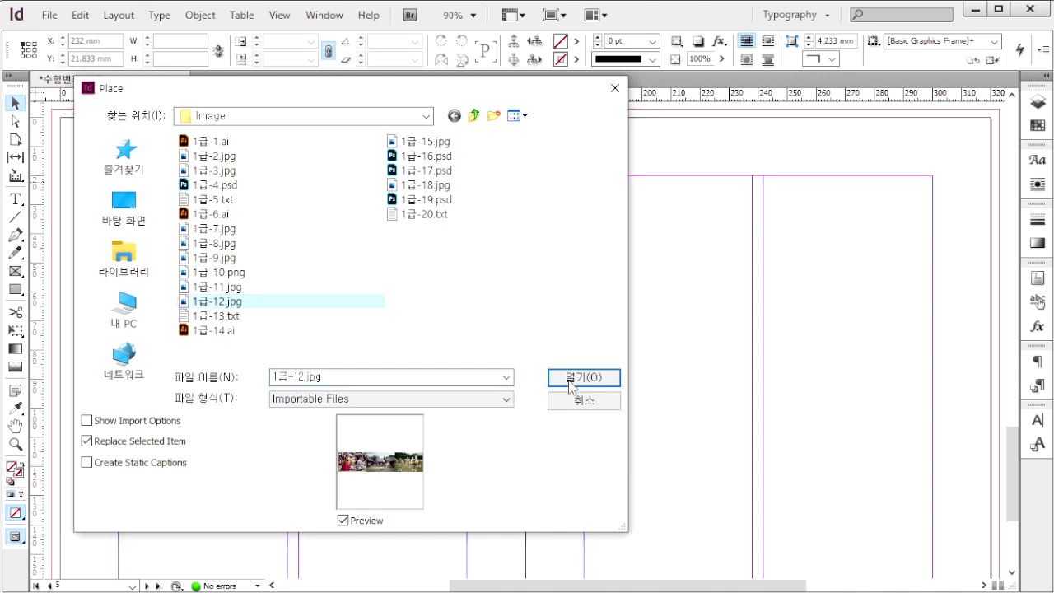
{"action": "left_click", "coordinate": [584, 376]}
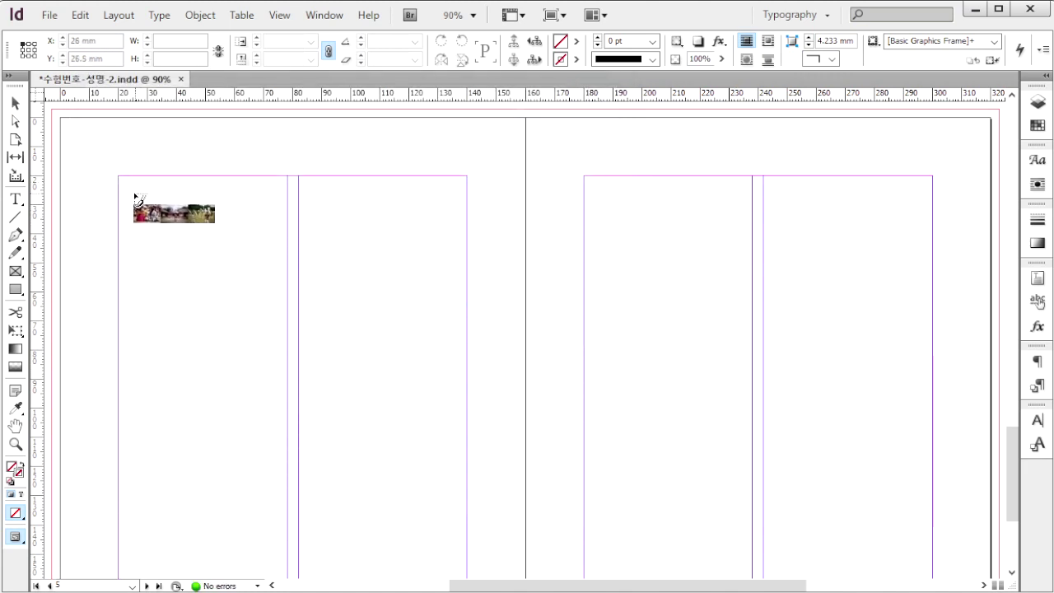
{"action": "left_click_drag", "start_coordinate": [132, 194], "coordinate": [682, 434]}
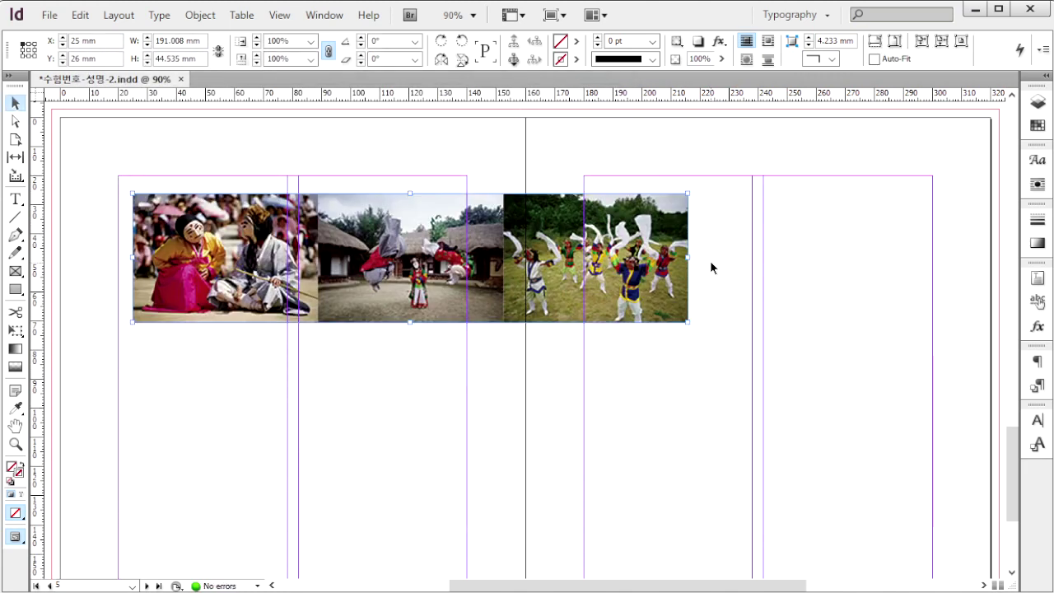
Step: Crop the image frame to 58 × 42.833 mm at the top of page 5's first column and fill it proportionally
{"action": "left_click_drag", "start_coordinate": [688, 256], "coordinate": [318, 257]}
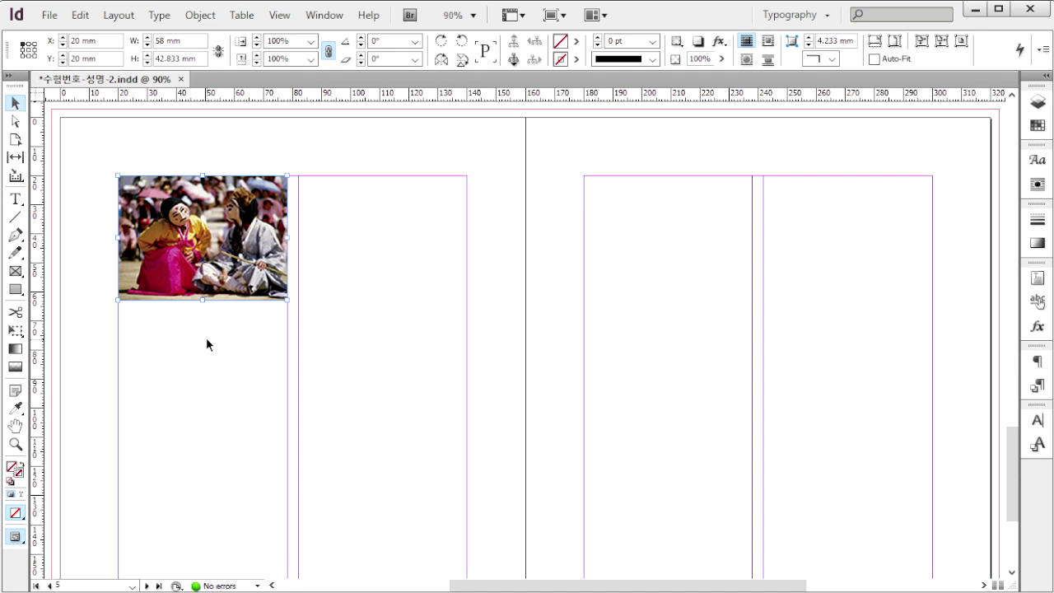
{"action": "scroll", "coordinate": [206, 344], "scroll_direction": "up", "scroll_amount": 5}
{"action": "right_click", "coordinate": [129, 491]}
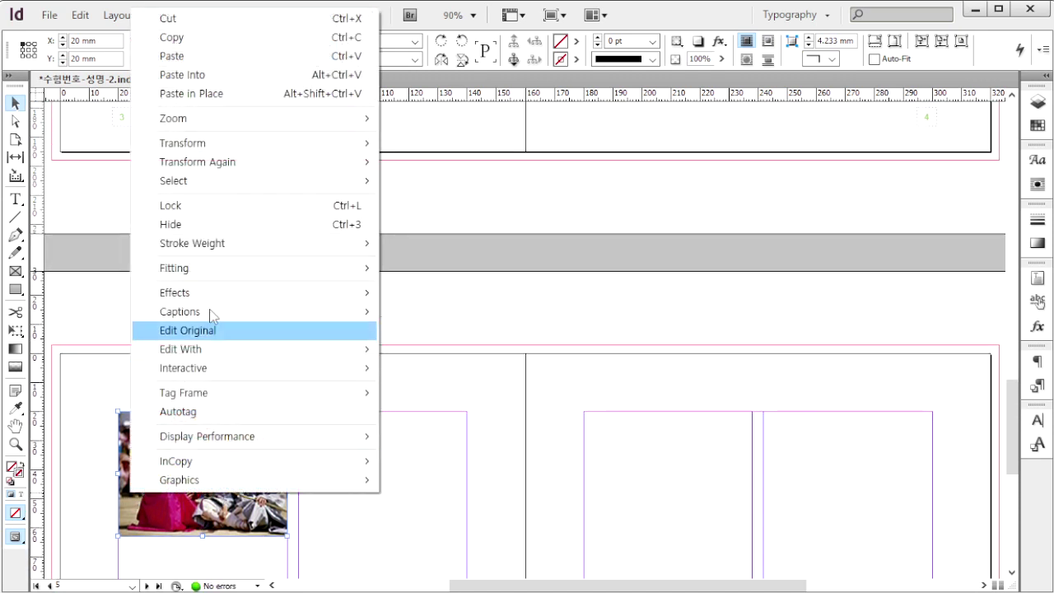
{"action": "mouse_move", "coordinate": [230, 269]}
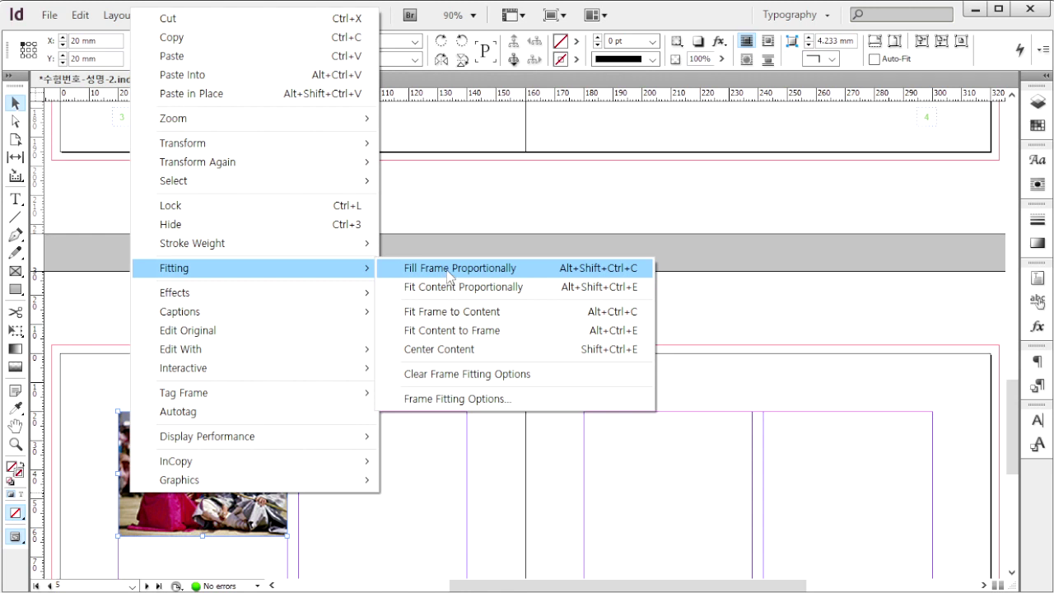
{"action": "left_click", "coordinate": [445, 268]}
Step: Shift the image inside the page 5 frame to show the photo of the two seated masked performers
{"action": "scroll", "coordinate": [338, 433], "scroll_direction": "down", "scroll_amount": 3}
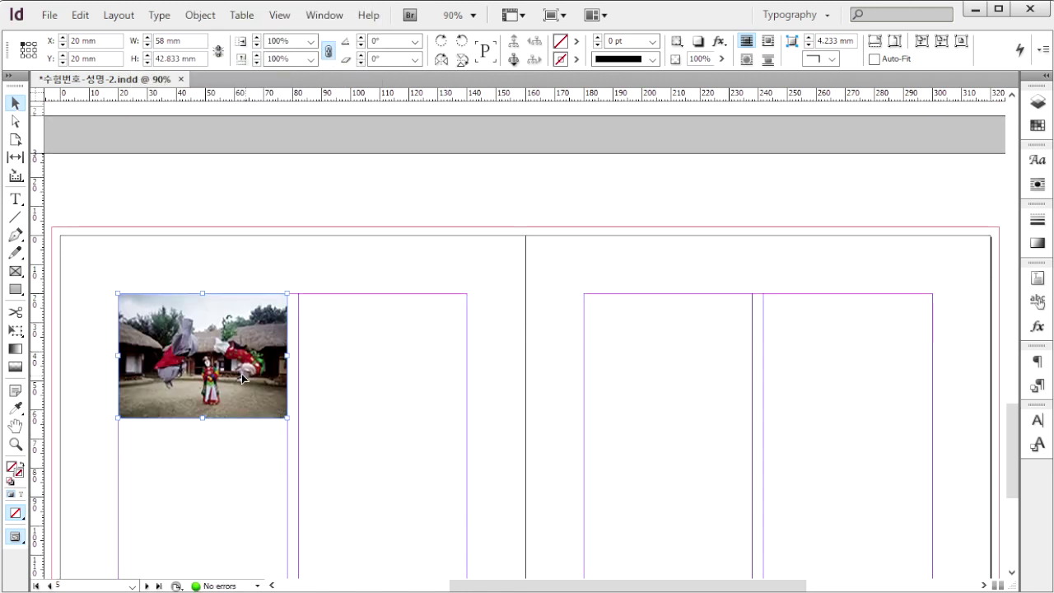
{"action": "double_click", "coordinate": [243, 378]}
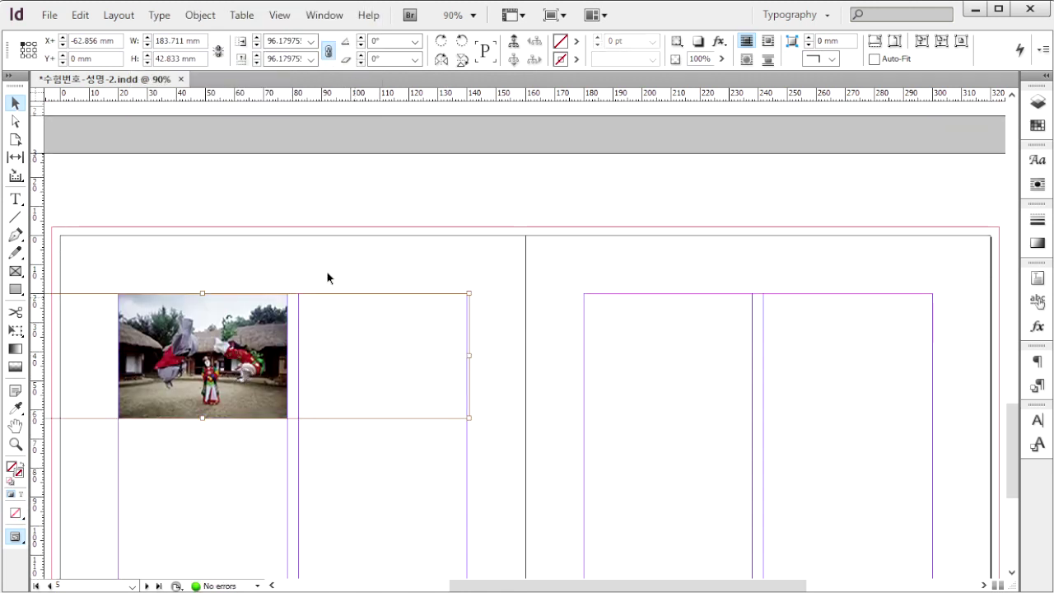
{"action": "mouse_move", "coordinate": [231, 375]}
{"action": "left_mouse_down"}
{"action": "mouse_move", "coordinate": [219, 376]}
{"action": "mouse_move", "coordinate": [305, 357]}
{"action": "mouse_move", "coordinate": [244, 366]}
{"action": "left_mouse_up"}
{"action": "left_click", "coordinate": [346, 465]}
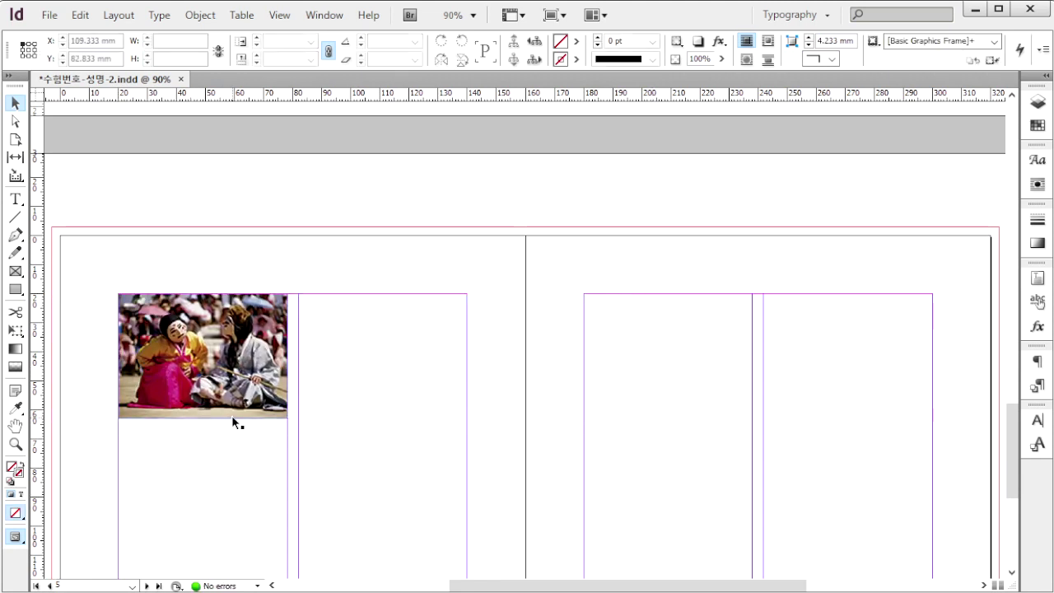
Step: Duplicate page 5's seated performers photo twice straight down the first column, with the lowest copy at Y 132.167 mm
{"action": "left_click", "coordinate": [227, 382]}
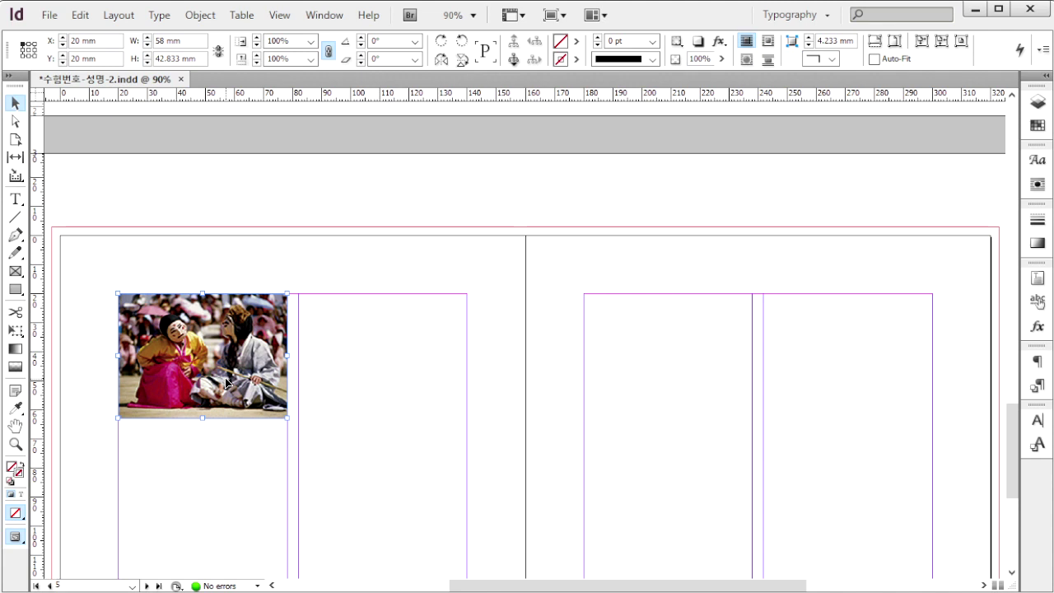
{"action": "scroll", "coordinate": [262, 363], "scroll_direction": "down", "scroll_amount": 3}
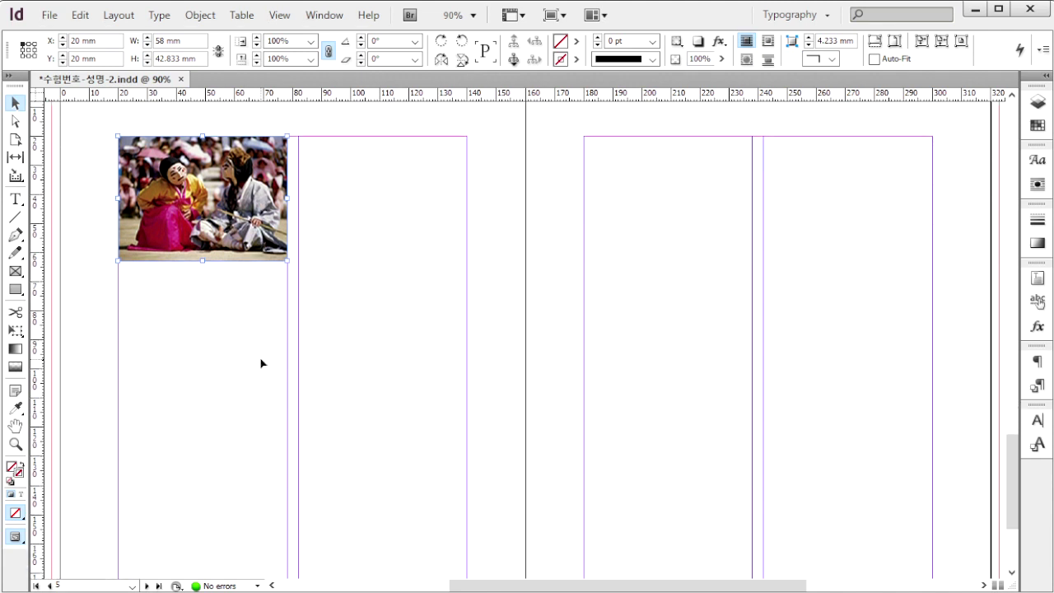
{"action": "left_click_drag", "start_coordinate": [239, 234], "coordinate": [259, 376]}
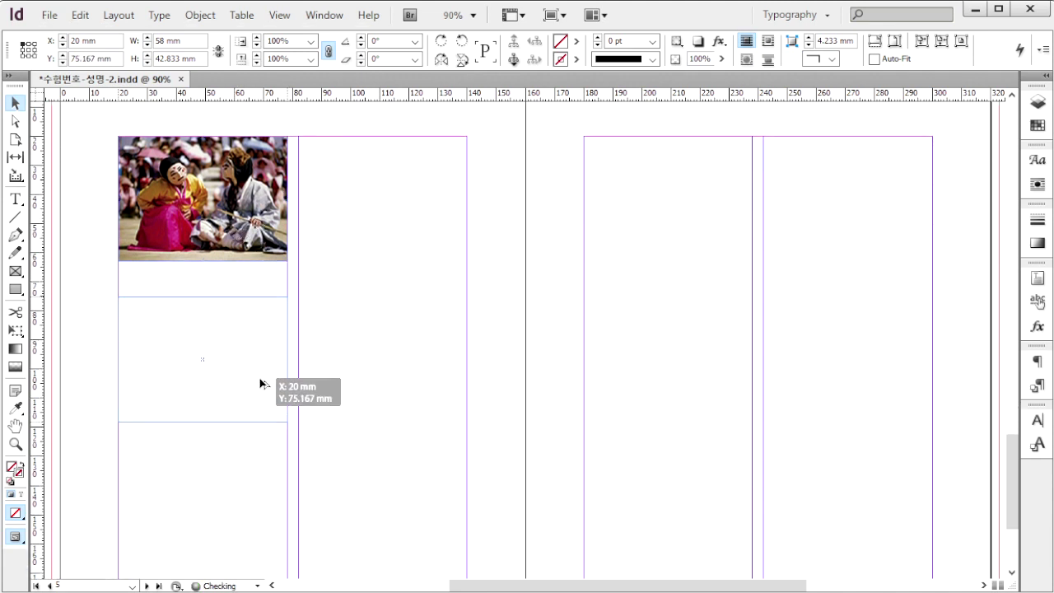
{"action": "scroll", "coordinate": [239, 298], "scroll_direction": "down", "scroll_amount": 2}
{"action": "left_click_drag", "start_coordinate": [247, 281], "coordinate": [260, 444]}
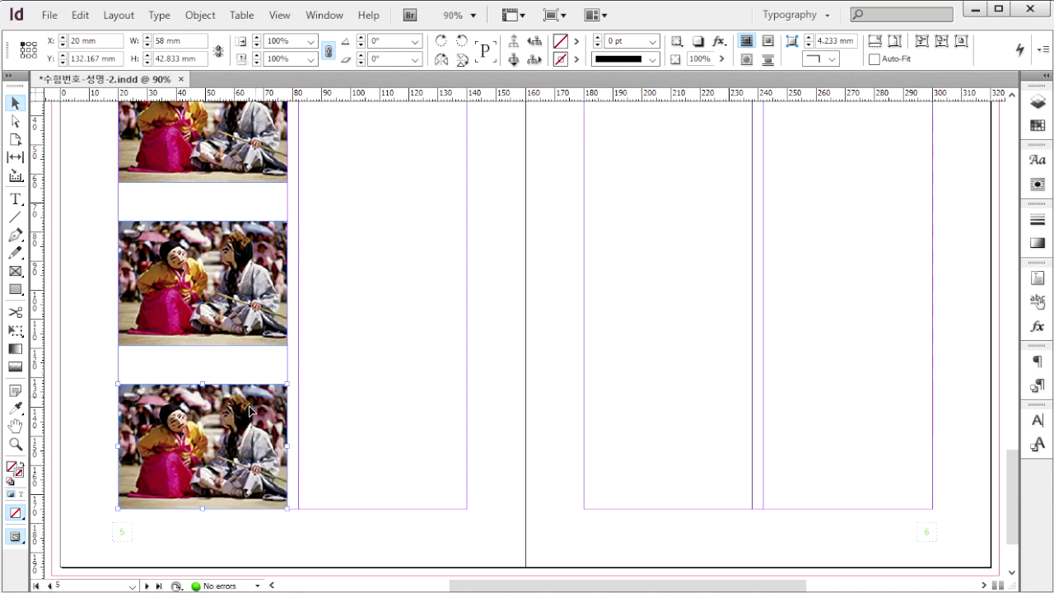
Step: Shift the images inside the two copied frames to show the white-sleeved dancers in the lowest and the village courtyard performance in the middle one
{"action": "double_click", "coordinate": [252, 412]}
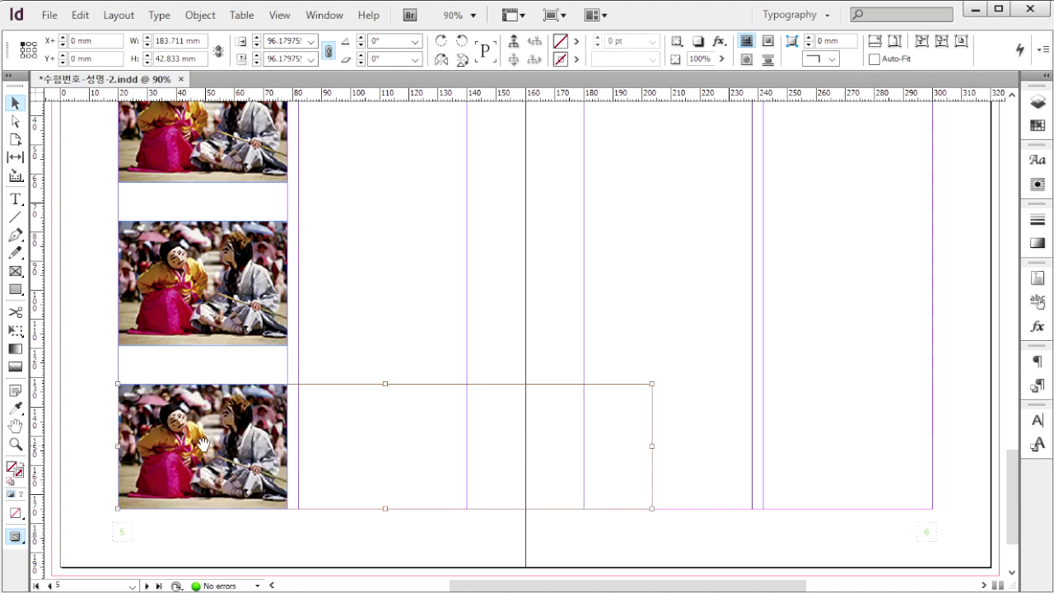
{"action": "left_click_drag", "start_coordinate": [567, 447], "coordinate": [192, 447]}
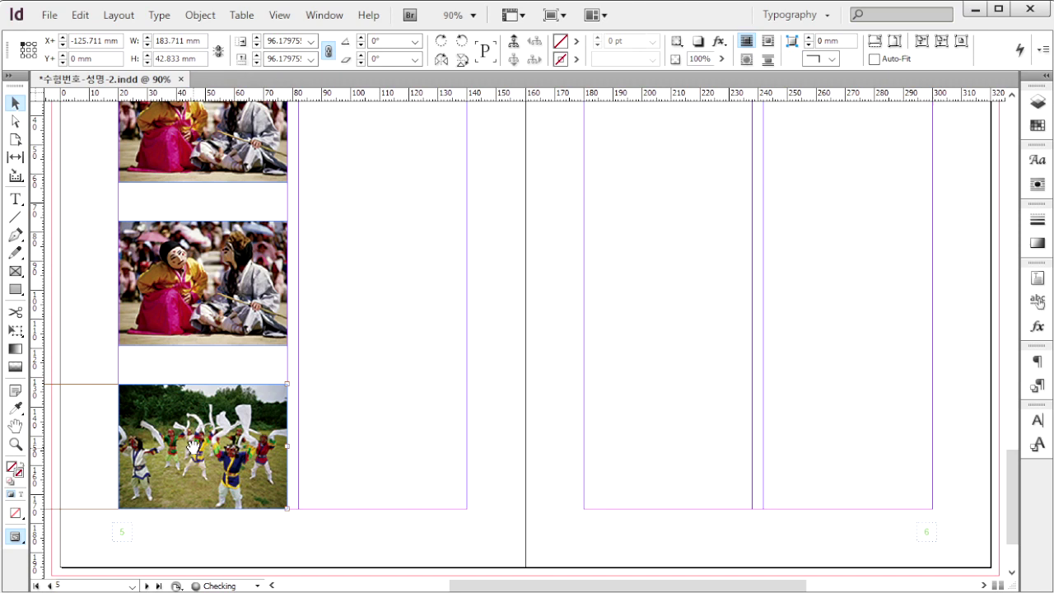
{"action": "left_click", "coordinate": [223, 272]}
{"action": "left_click_drag", "start_coordinate": [223, 273], "coordinate": [186, 282]}
Step: Place the tiled-roof image 1급-8.jpg across the page 3-4 spread from bleed to bleed, 326 mm wide, starting at Y 85 mm
{"action": "left_click", "coordinate": [547, 389]}
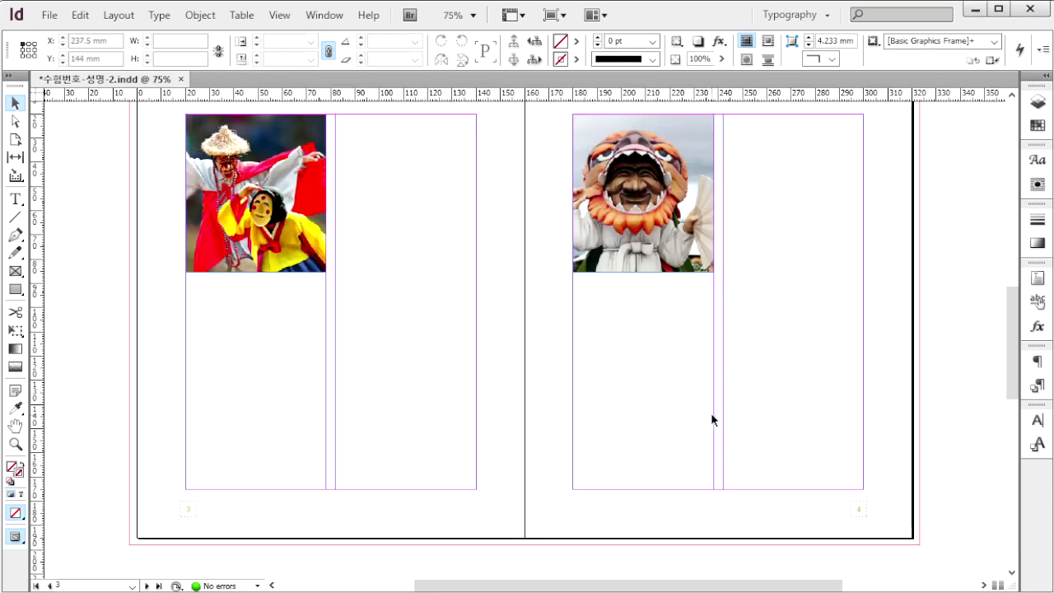
{"action": "key", "text": "ctrl+d"}
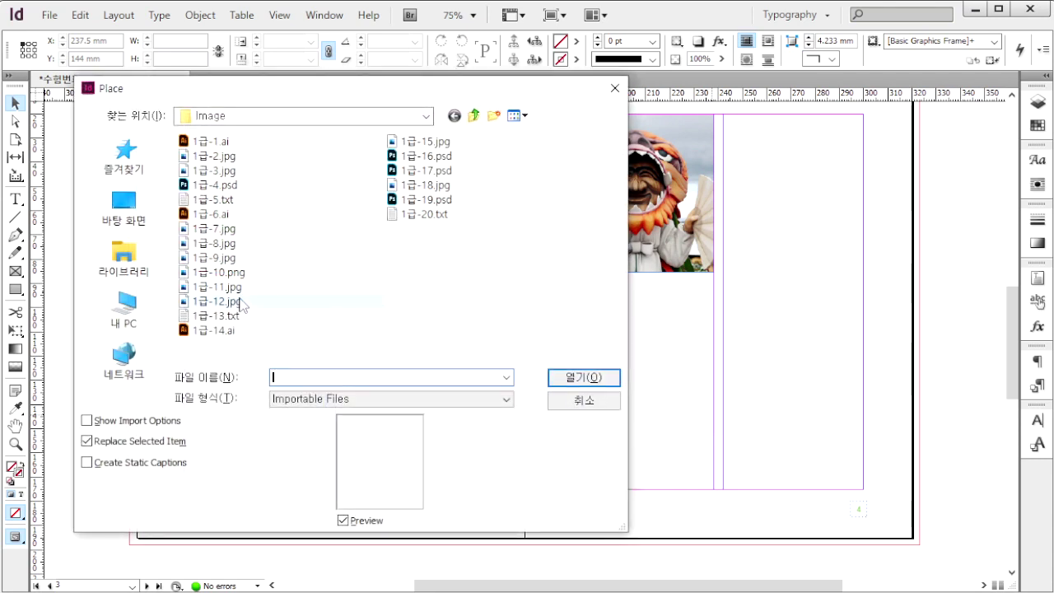
{"action": "left_click", "coordinate": [218, 244]}
{"action": "left_click", "coordinate": [585, 377]}
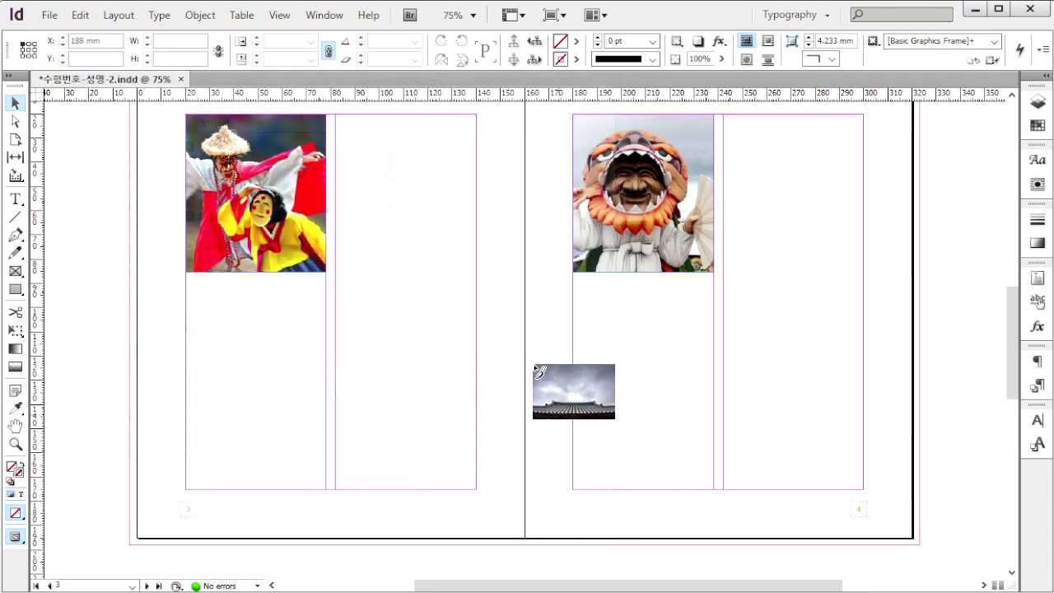
{"action": "left_click_drag", "start_coordinate": [129, 271], "coordinate": [919, 444]}
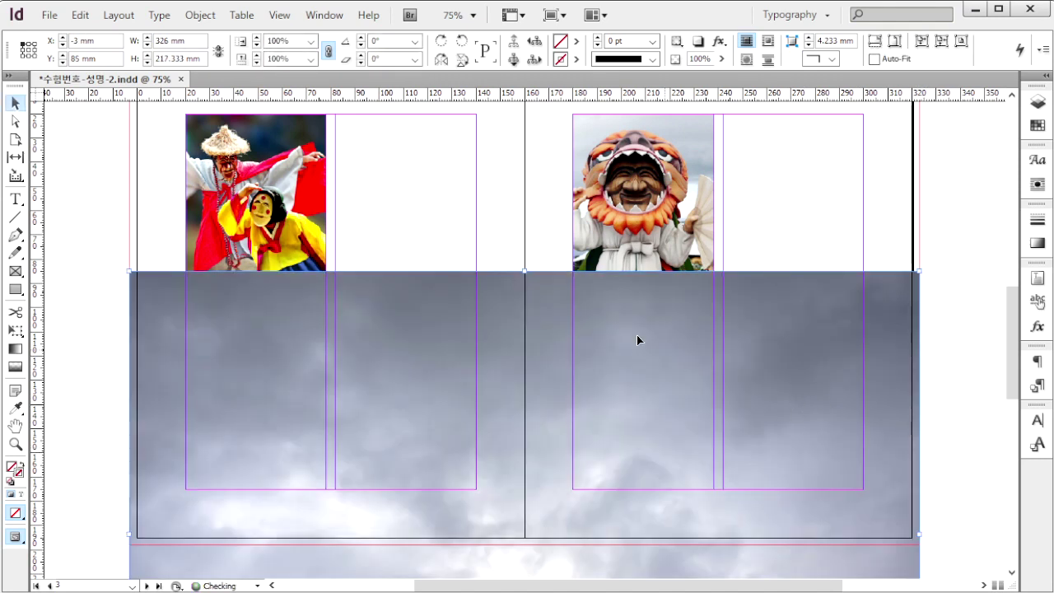
Step: Crop the sky from the top of the roof image to 77 mm high, align it at X -3 mm, and check the reference layout
{"action": "left_click_drag", "start_coordinate": [521, 272], "coordinate": [535, 466]}
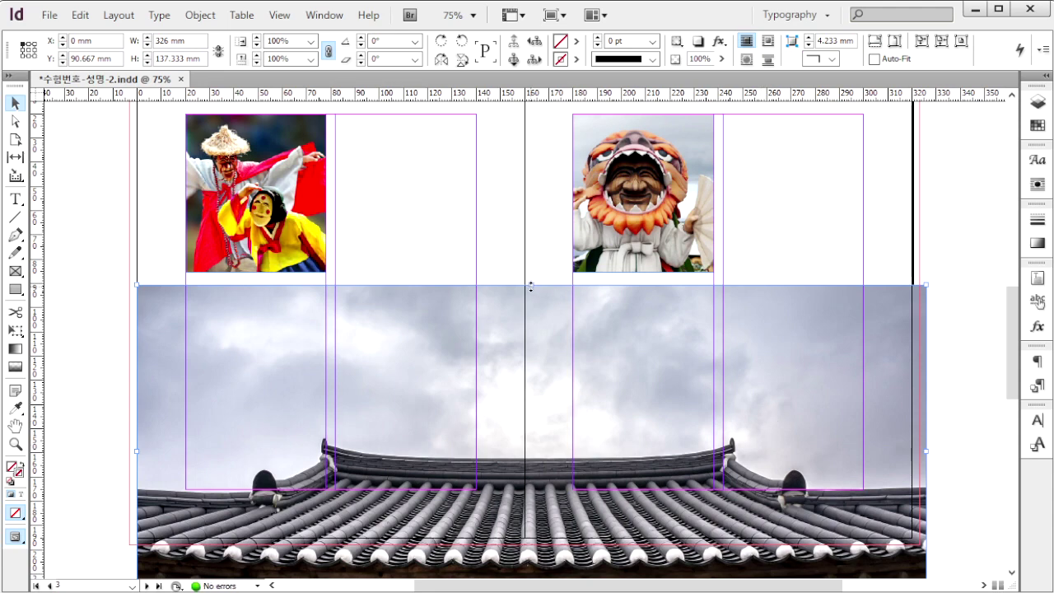
{"action": "left_click_drag", "start_coordinate": [530, 286], "coordinate": [535, 432]}
{"action": "mouse_move", "coordinate": [716, 491]}
{"action": "left_mouse_down"}
{"action": "mouse_move", "coordinate": [744, 480]}
{"action": "mouse_move", "coordinate": [734, 492]}
{"action": "left_mouse_up"}
{"action": "key", "text": "alt+Tab"}
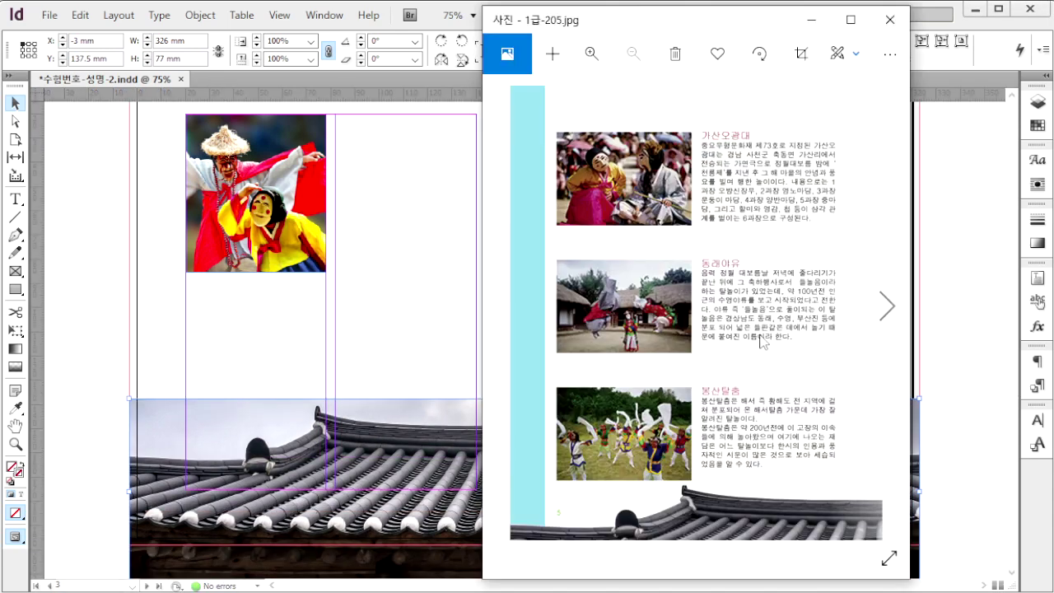
{"action": "key", "text": "alt+Tab"}
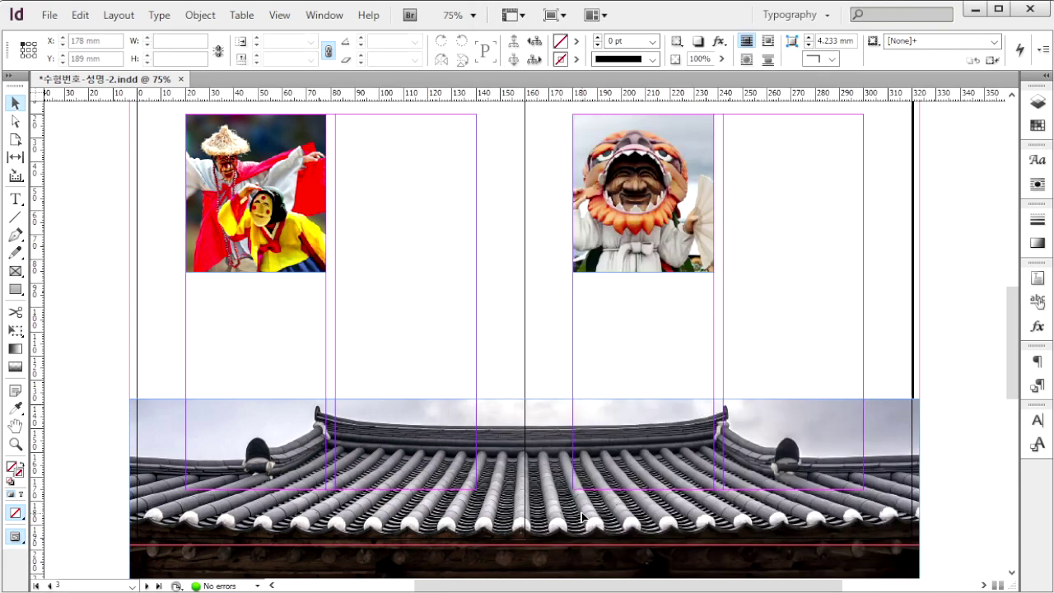
Step: Crop the roof image from below to 35.5 mm high and move it down to the bottom bleed at Y 162.5 mm
{"action": "scroll", "coordinate": [613, 493], "scroll_direction": "down", "scroll_amount": 2}
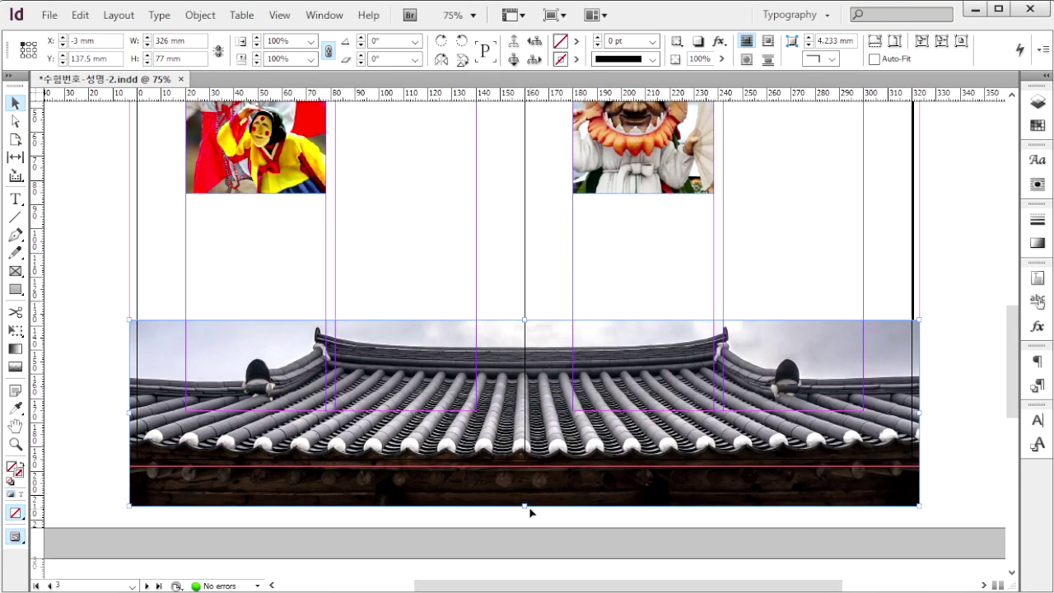
{"action": "left_click_drag", "start_coordinate": [525, 505], "coordinate": [547, 404]}
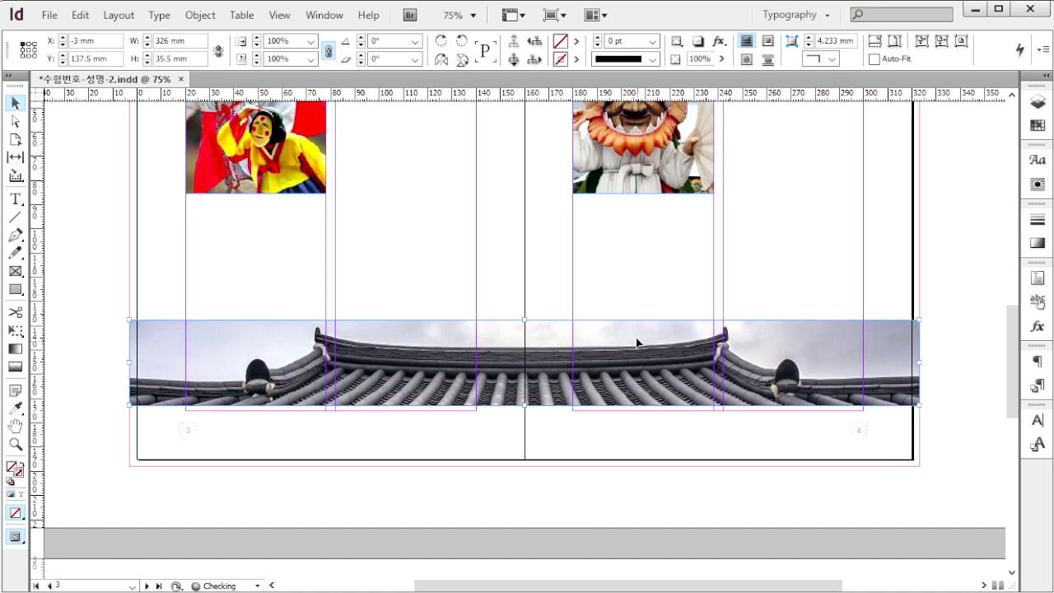
{"action": "left_click_drag", "start_coordinate": [638, 346], "coordinate": [639, 408]}
{"action": "scroll", "coordinate": [344, 478], "scroll_direction": "up", "scroll_amount": 2}
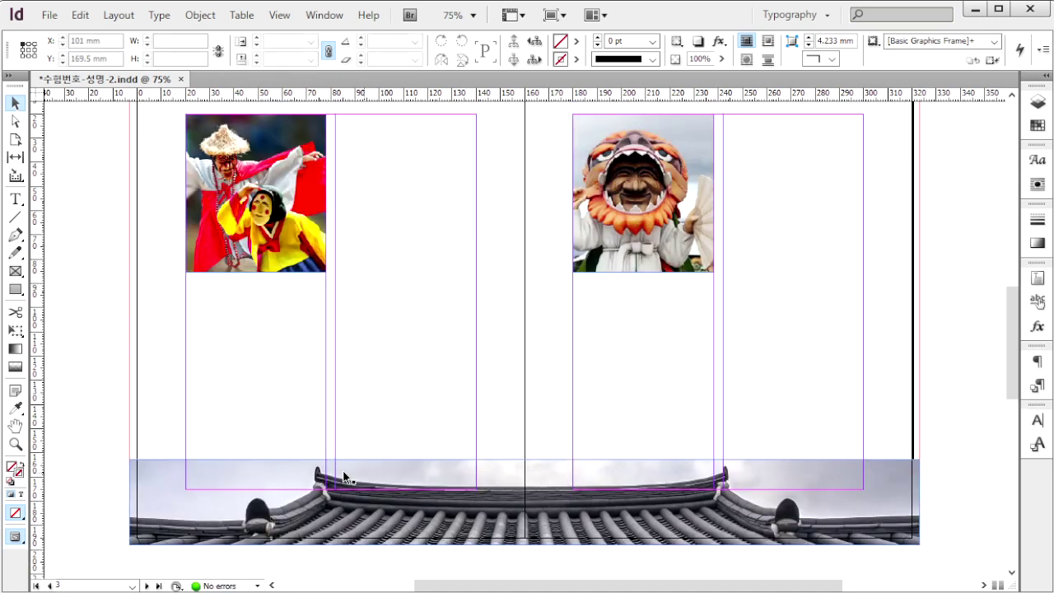
Step: Apply a Photoshop Path clipping path to the roof image to remove its sky
{"action": "left_click", "coordinate": [181, 491]}
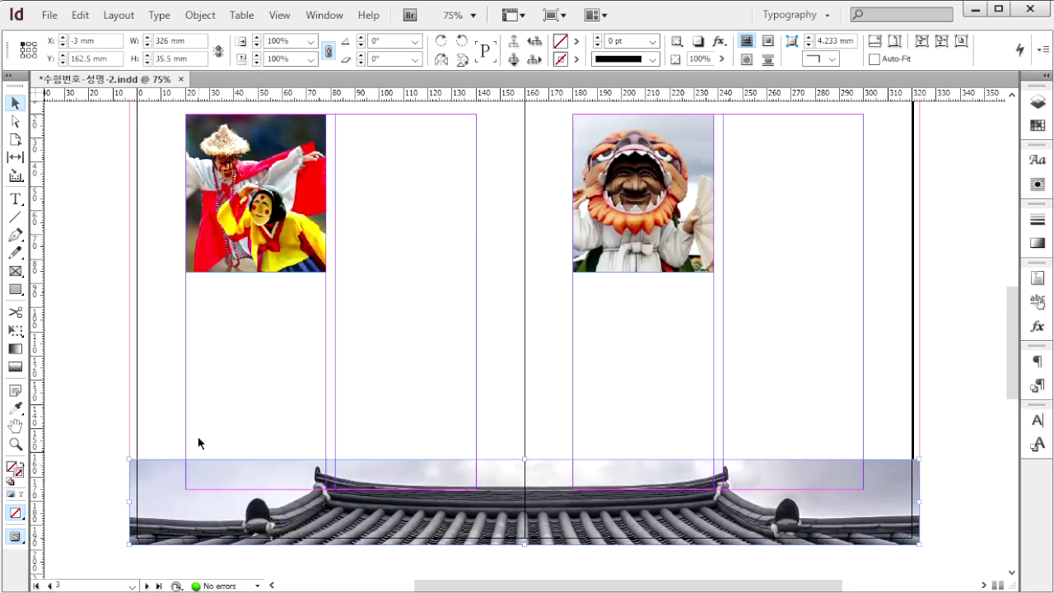
{"action": "key", "text": "alt+o"}
{"action": "mouse_move", "coordinate": [407, 446]}
{"action": "left_click", "coordinate": [538, 449]}
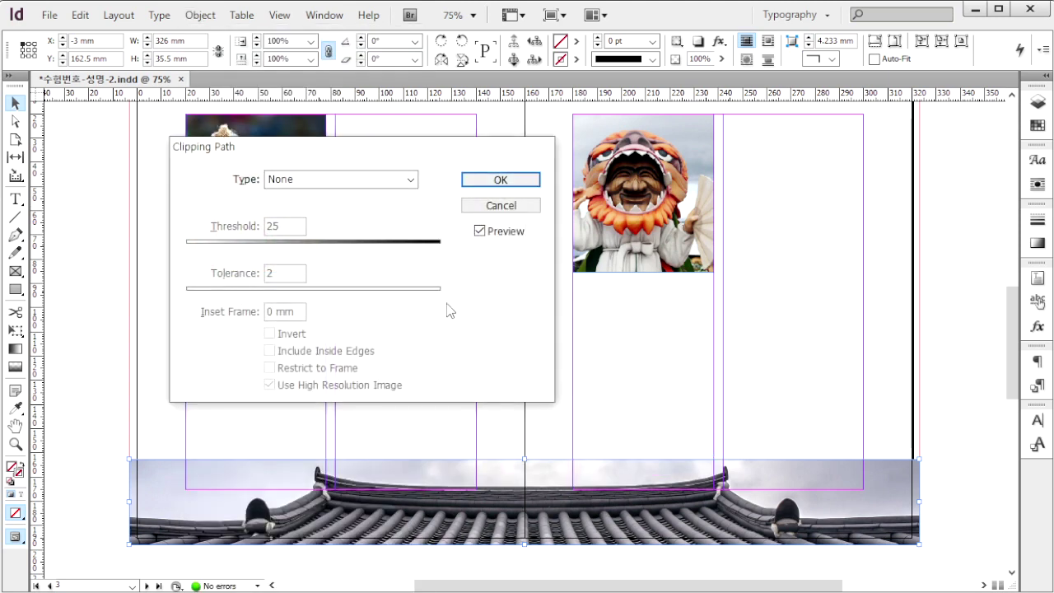
{"action": "left_click", "coordinate": [409, 179]}
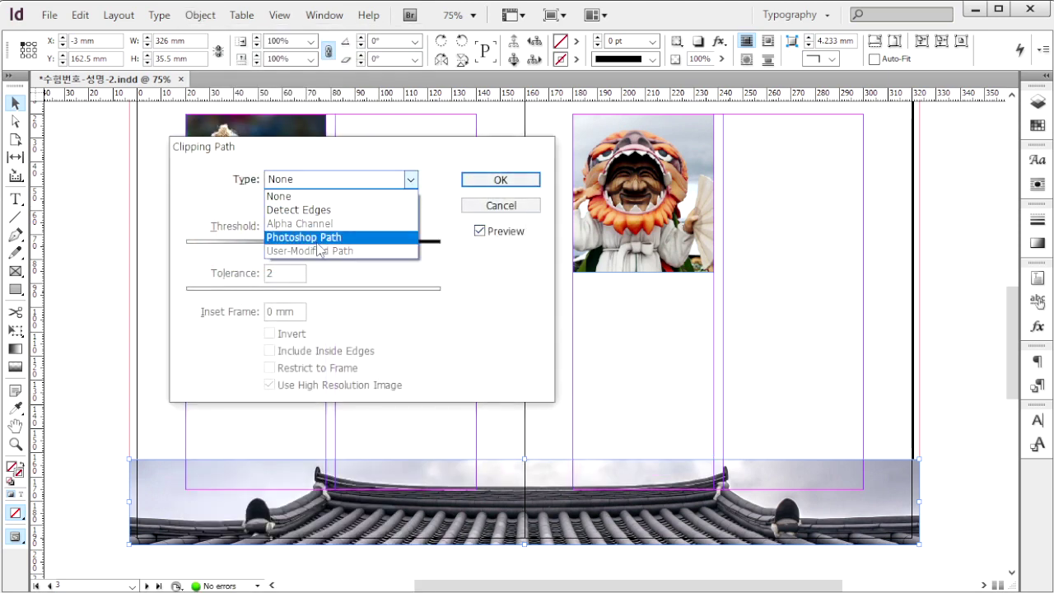
{"action": "left_click", "coordinate": [317, 243]}
{"action": "key", "text": "Return"}
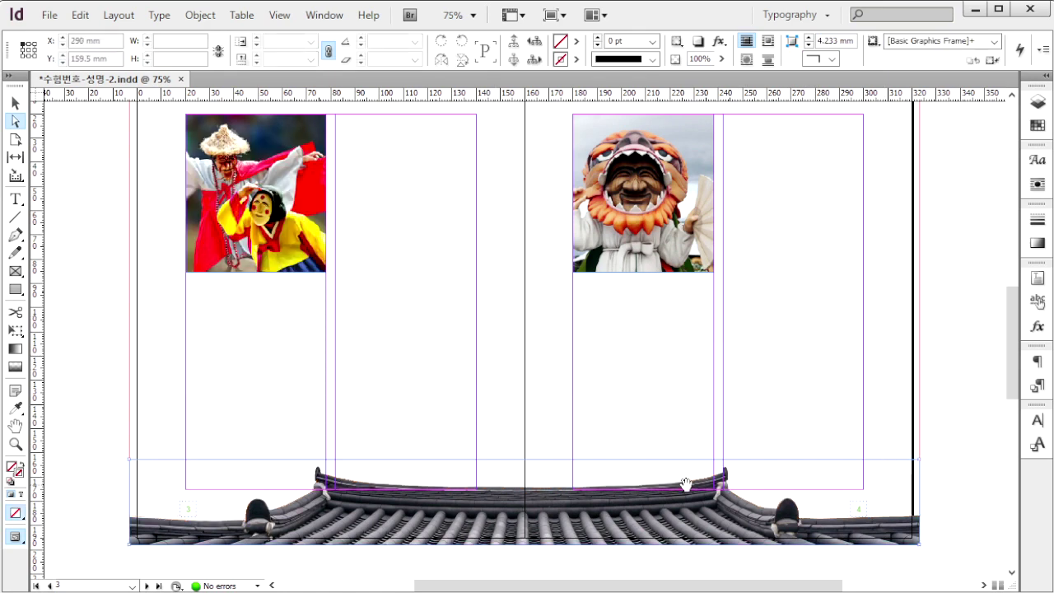
Step: Copy the clipped roof image to the bottom of the page 5-6 spread, comparing it with the reference layout
{"action": "key", "text": "v"}
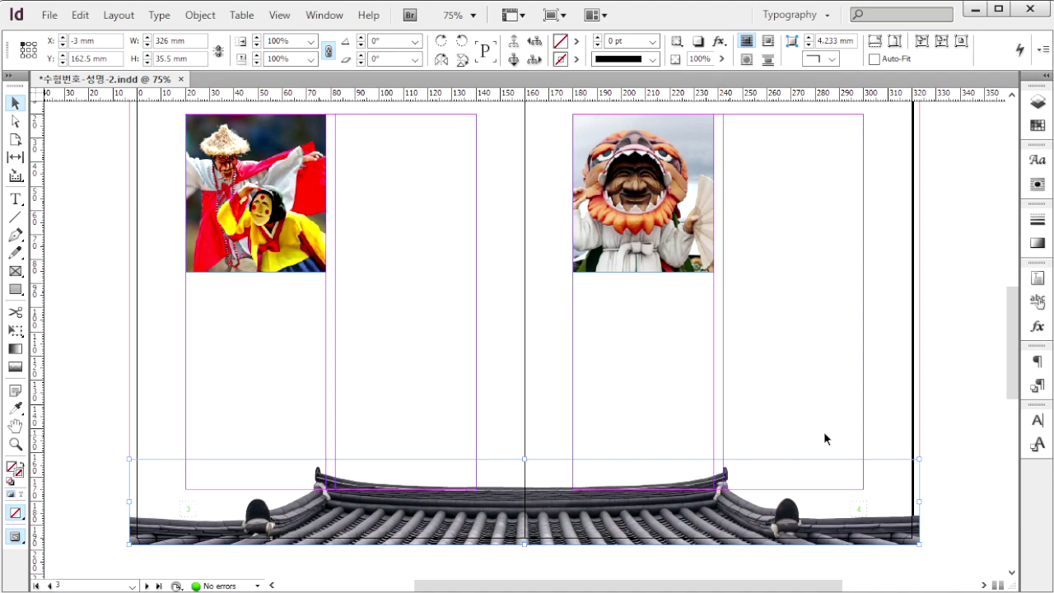
{"action": "scroll", "coordinate": [954, 405], "scroll_direction": "down", "scroll_amount": 10}
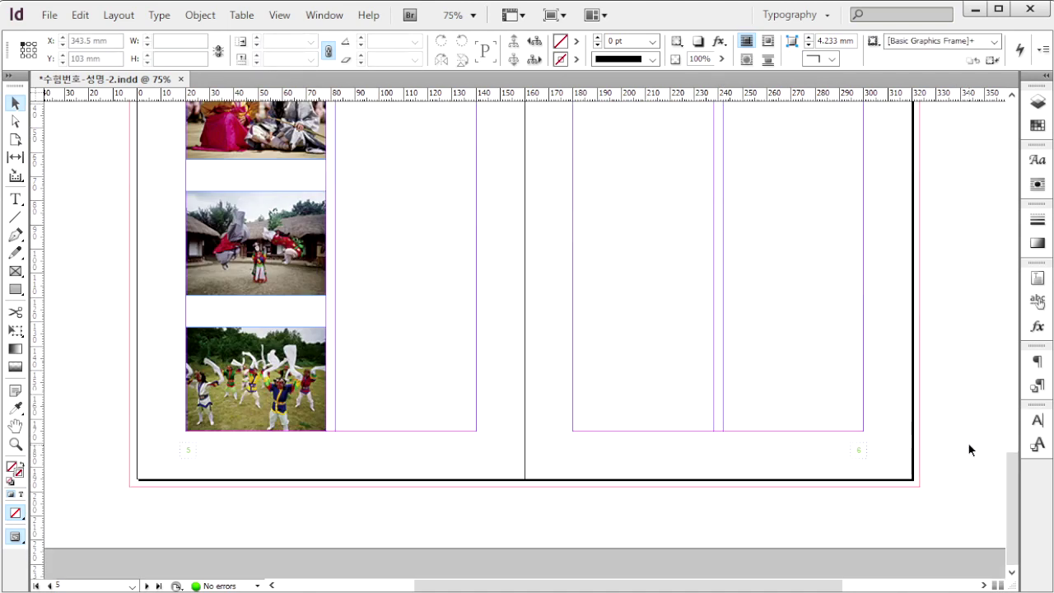
{"action": "key", "text": "alt+Tab"}
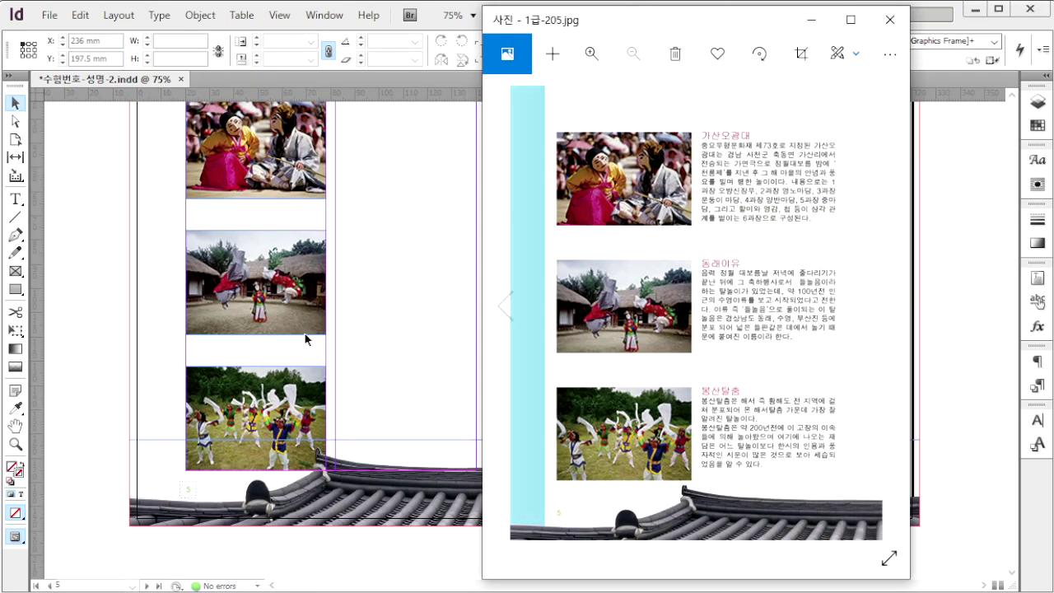
{"action": "left_click", "coordinate": [98, 354]}
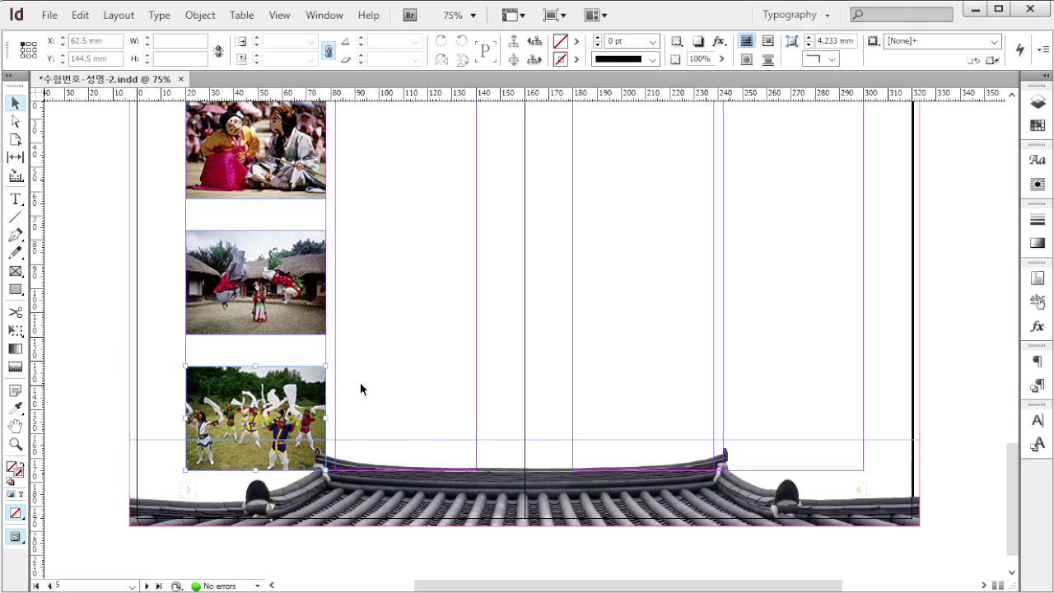
{"action": "scroll", "coordinate": [395, 379], "scroll_direction": "up", "scroll_amount": 1}
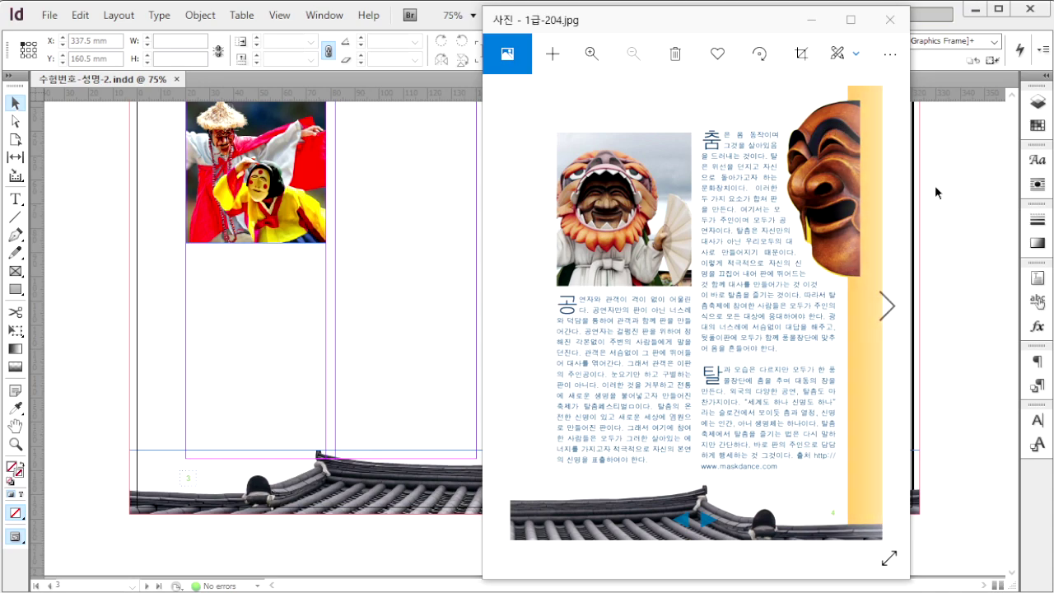
Step: Place the wooden mask image 1급-10.png at page 4's upper outer edge, 37.111 mm wide and 92.889 mm high
{"action": "left_click", "coordinate": [952, 248]}
{"action": "scroll", "coordinate": [976, 260], "scroll_direction": "up", "scroll_amount": 1}
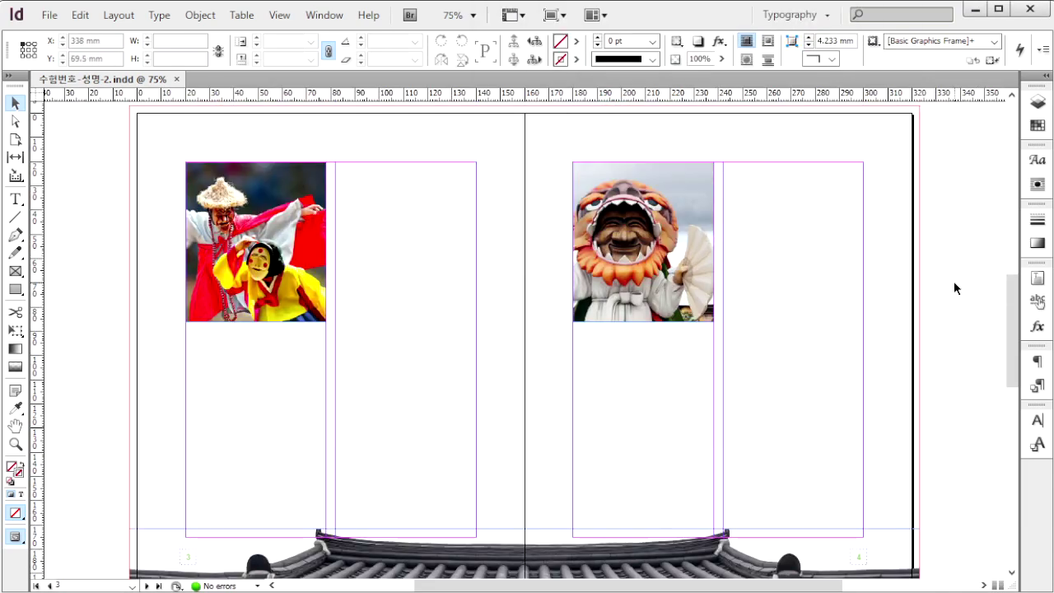
{"action": "key", "text": "ctrl+d"}
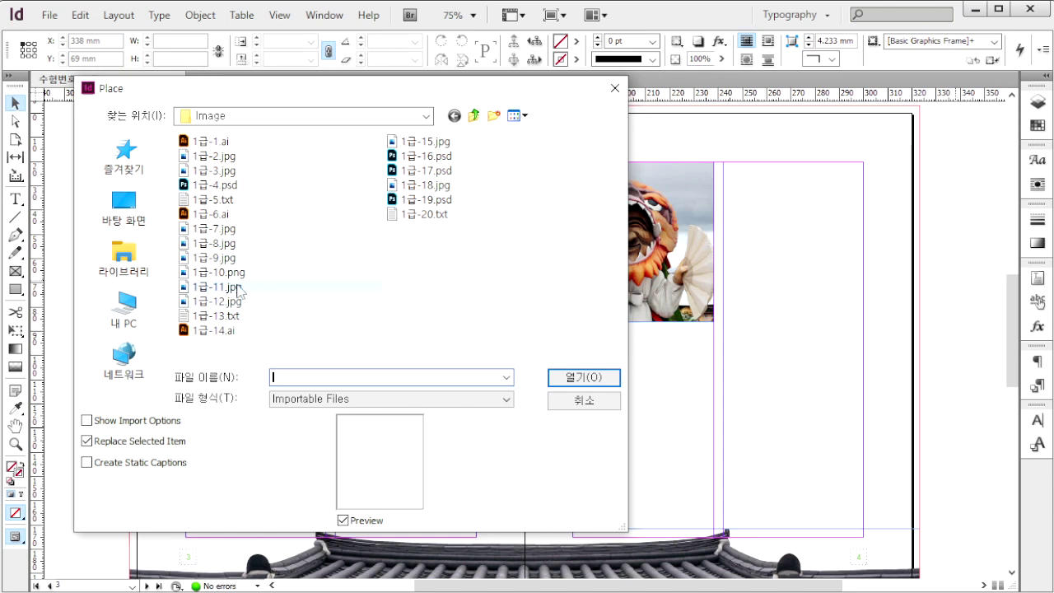
{"action": "left_click", "coordinate": [219, 271]}
{"action": "left_click", "coordinate": [577, 378]}
{"action": "left_click_drag", "start_coordinate": [828, 113], "coordinate": [897, 336]}
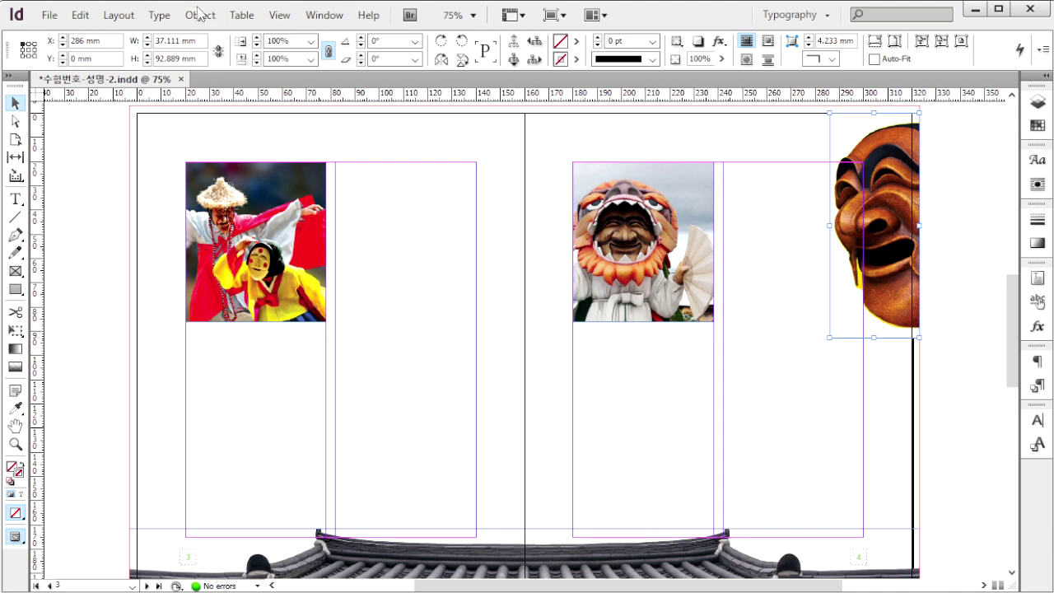
Step: Apply a Detect Edges clipping path to the mask image with threshold 25 and tolerance 2
{"action": "left_click", "coordinate": [200, 15]}
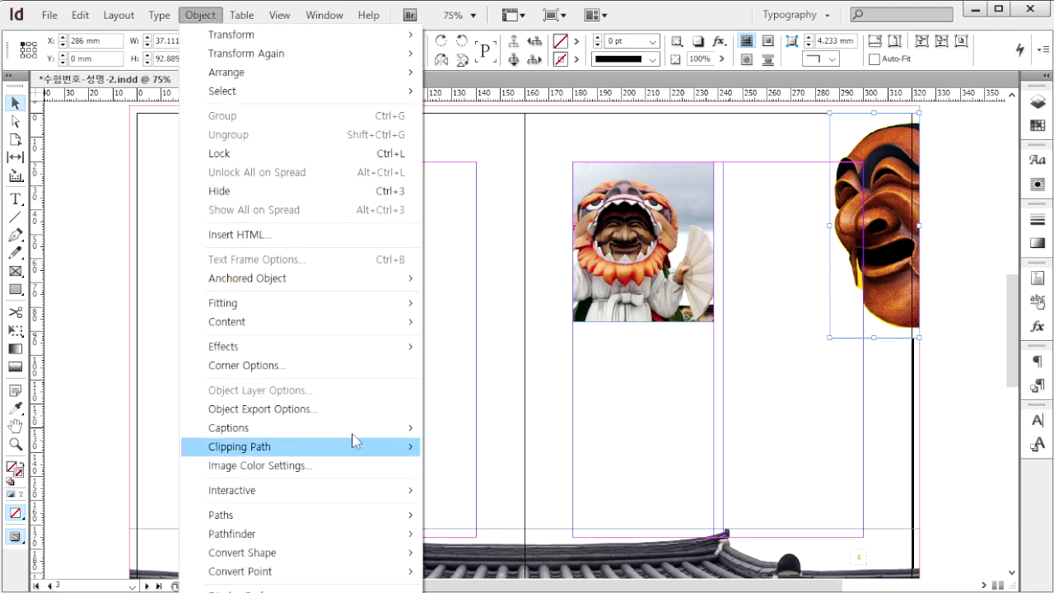
{"action": "mouse_move", "coordinate": [404, 444]}
{"action": "left_click", "coordinate": [466, 449]}
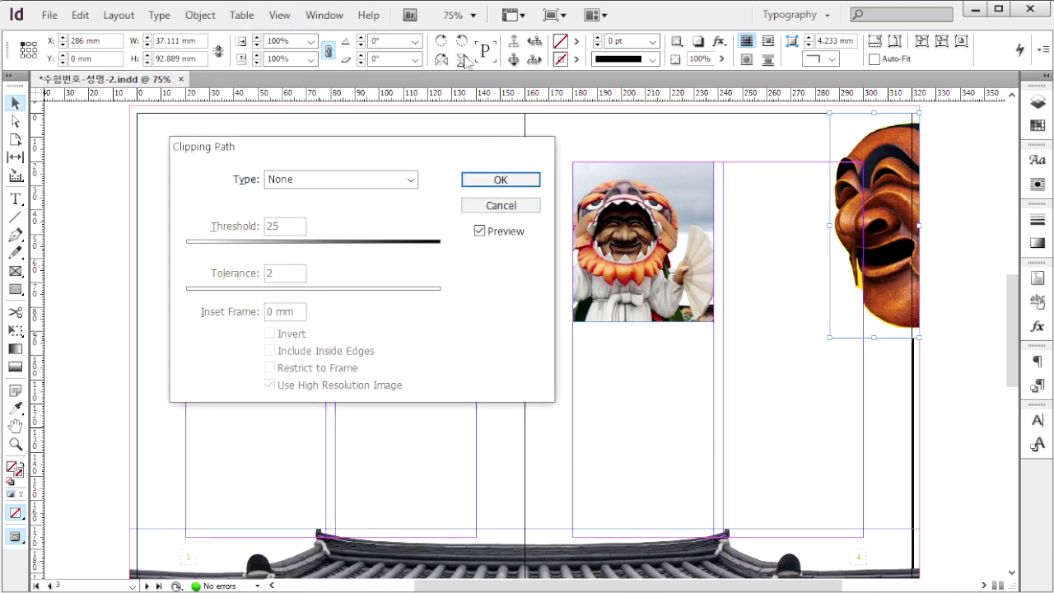
{"action": "left_click", "coordinate": [409, 179]}
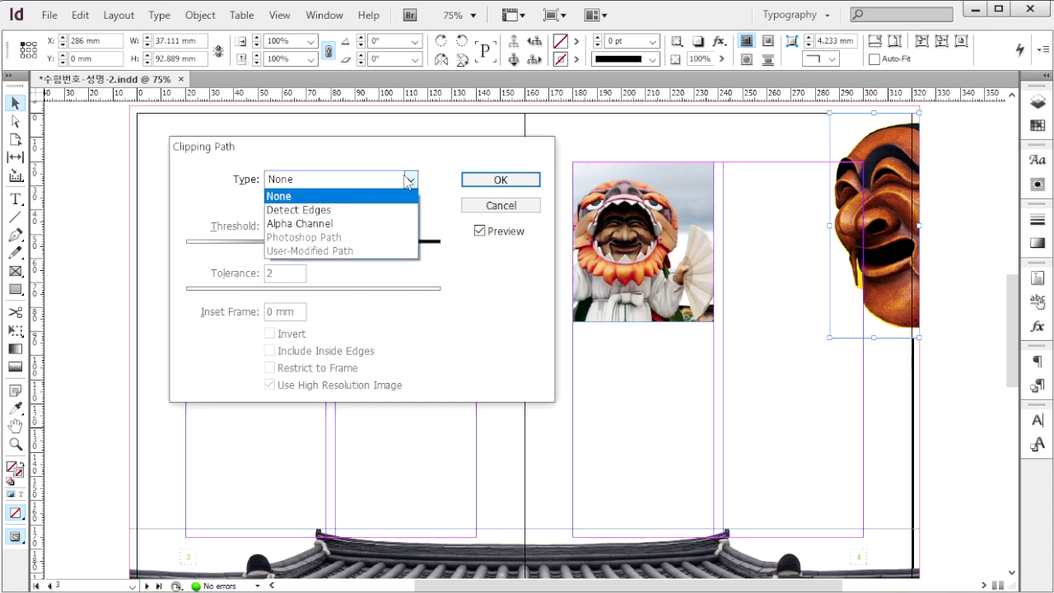
{"action": "left_click", "coordinate": [362, 216]}
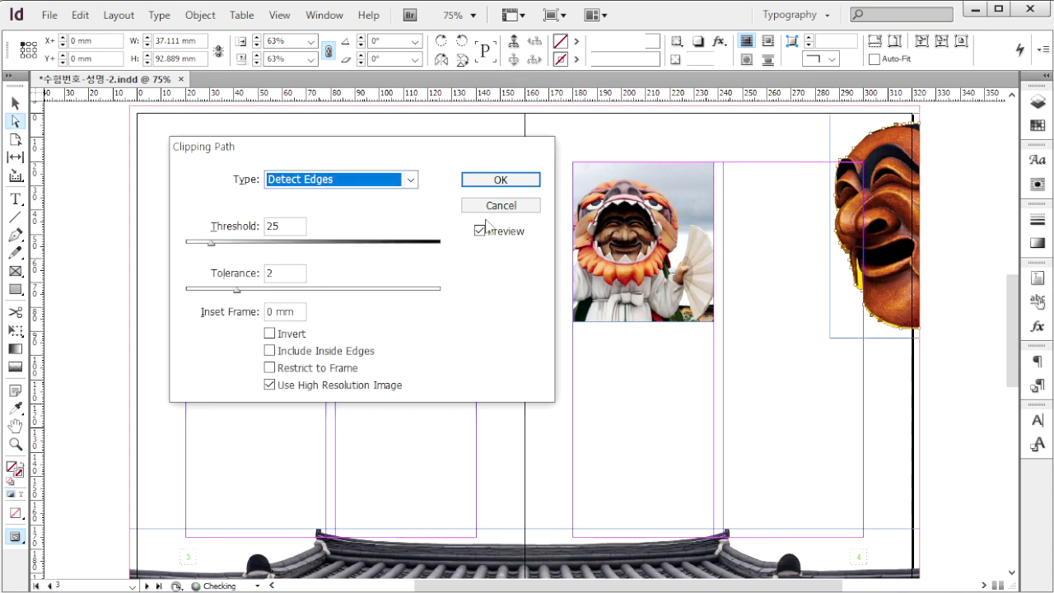
{"action": "left_click", "coordinate": [500, 180]}
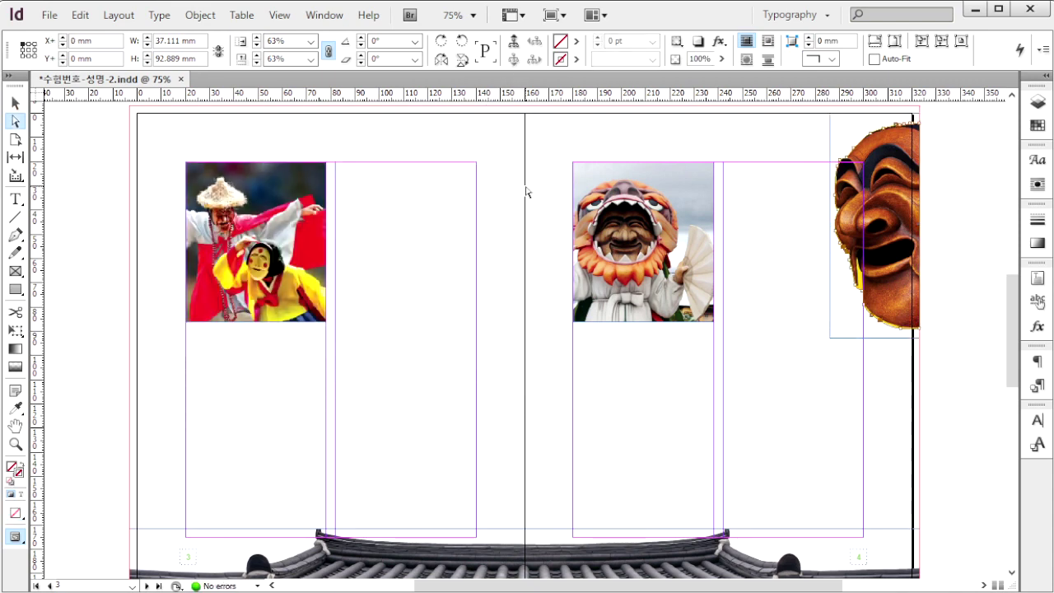
Step: Resize the mask frame to 34.006 × 81.047 mm at X 271.5, Y 6.5 mm and wrap text around its shape with a 4 mm offset
{"action": "key", "text": "v"}
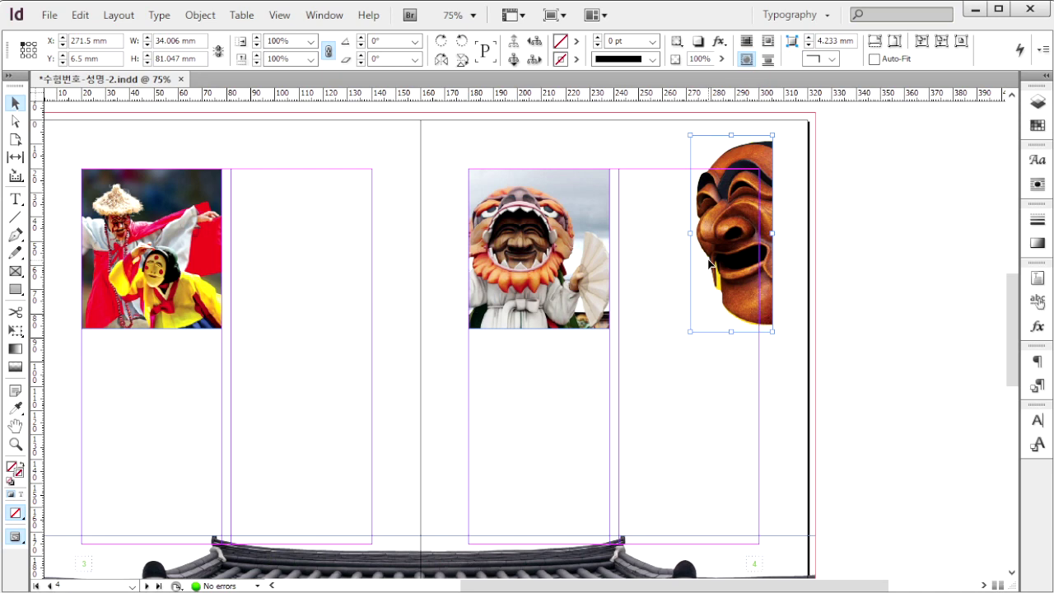
{"action": "key", "text": "ctrl+alt+w"}
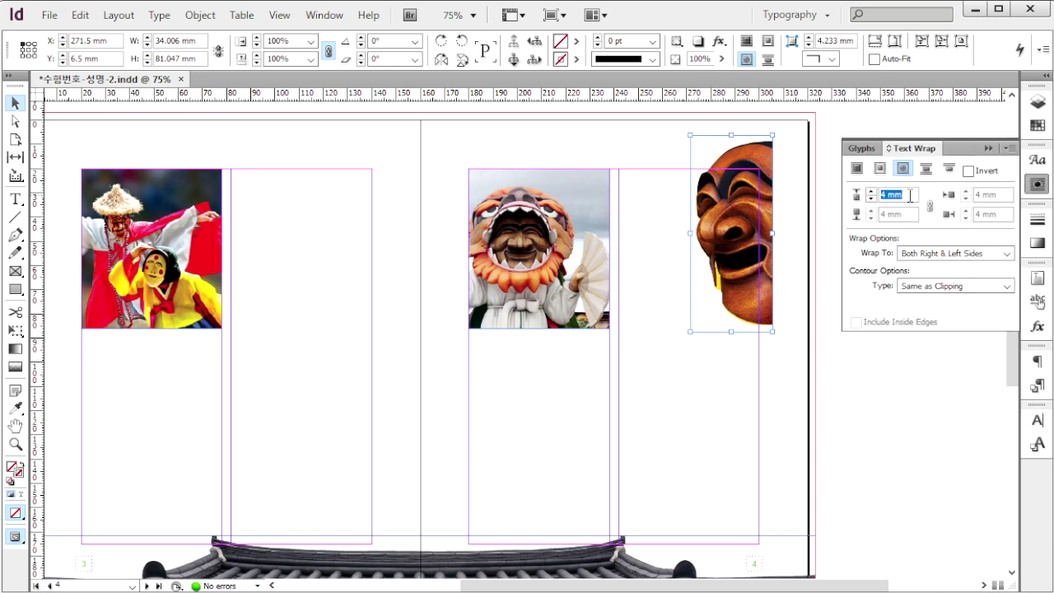
Step: Place the mask cord necklace image 1급-11.jpg on page 6, about 101.6 × 67.945 mm at X 202, Y 96.5 mm, following the reference
{"action": "double_click", "coordinate": [720, 234], "text": "alt"}
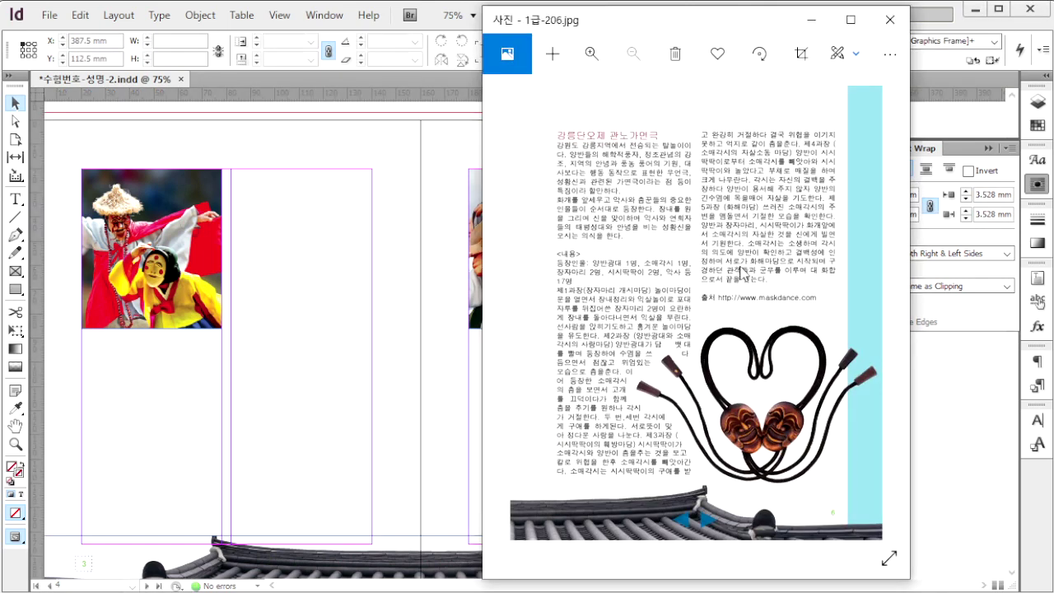
{"action": "left_click", "coordinate": [944, 435]}
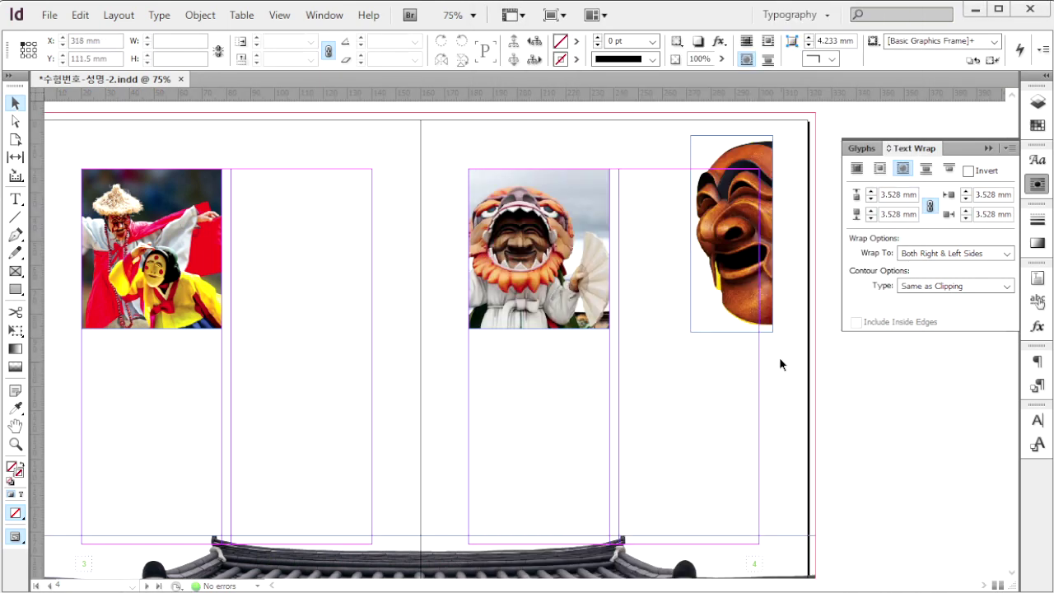
{"action": "scroll", "coordinate": [778, 362], "scroll_direction": "down", "scroll_amount": 10}
{"action": "scroll", "coordinate": [797, 409], "scroll_direction": "up", "scroll_amount": 1}
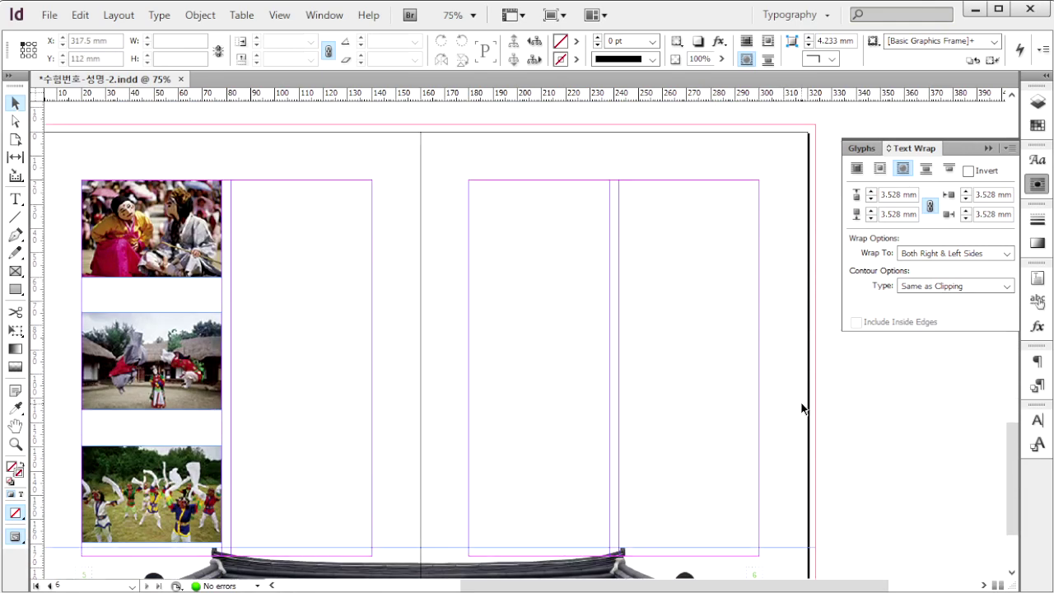
{"action": "key", "text": "ctrl+d"}
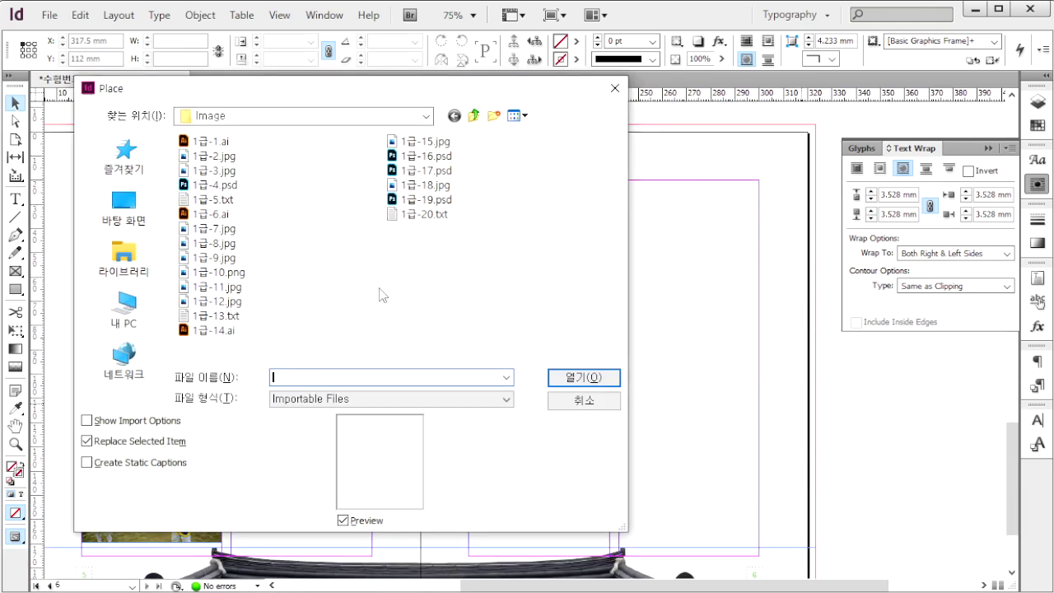
{"action": "left_click", "coordinate": [216, 287]}
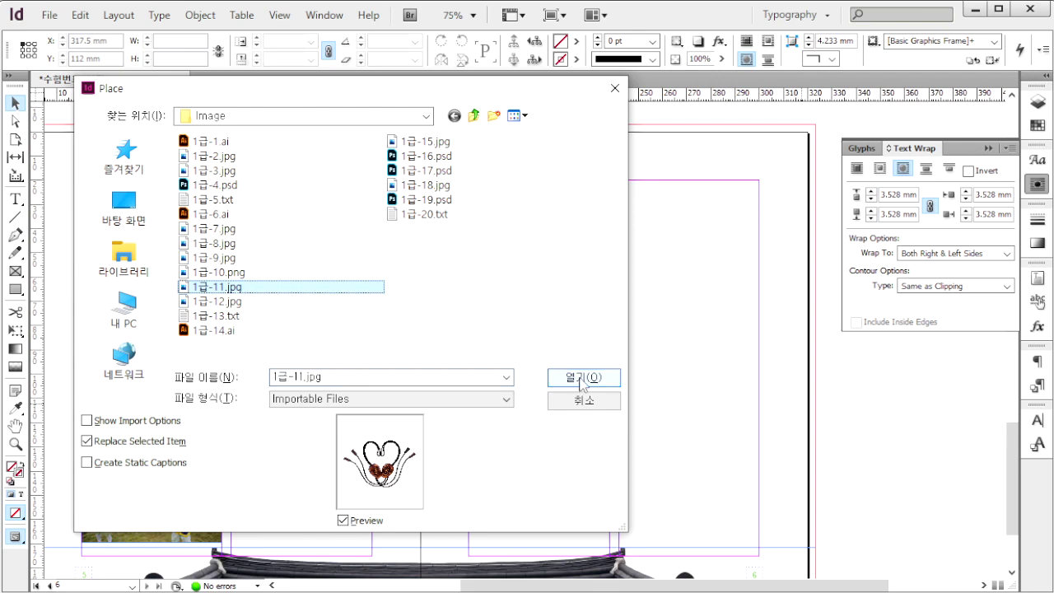
{"action": "left_click", "coordinate": [584, 377]}
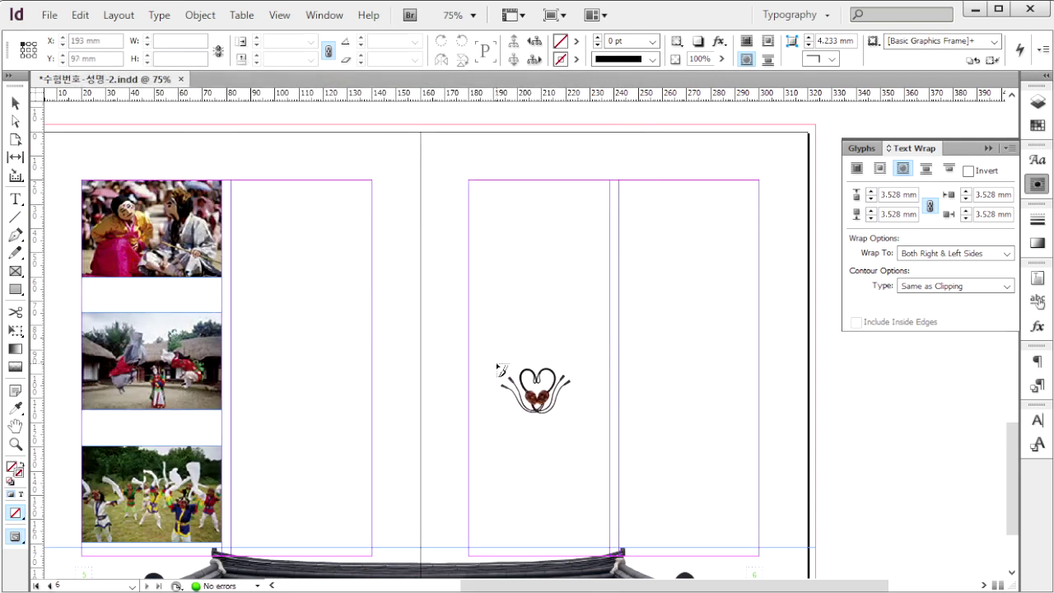
{"action": "left_click_drag", "start_coordinate": [522, 364], "coordinate": [767, 565]}
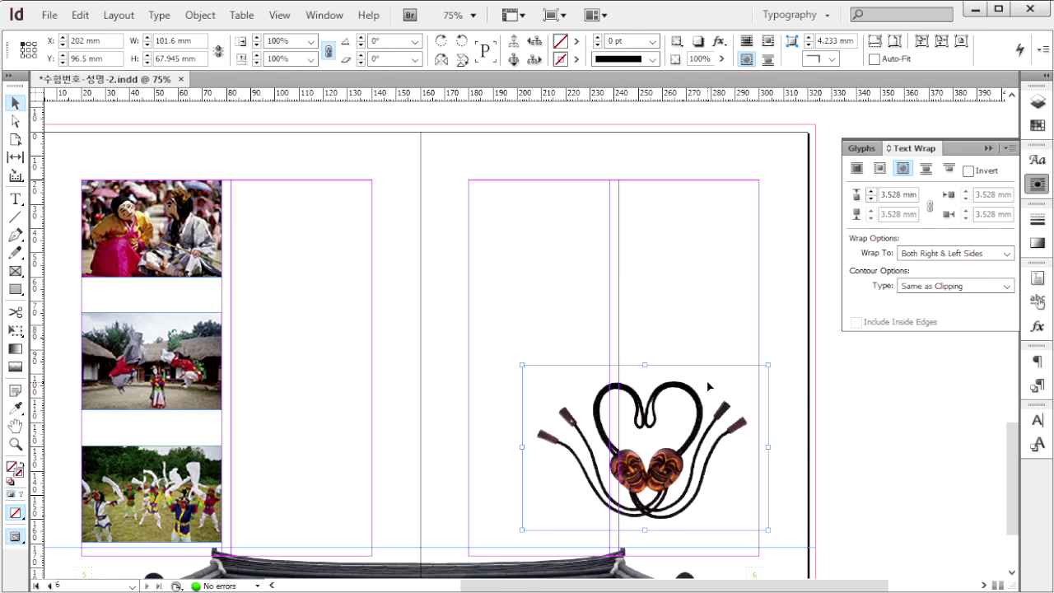
Step: Apply a Detect Edges clipping path to the mask cord necklace image with threshold 25 and tolerance 2
{"action": "scroll", "coordinate": [708, 386], "scroll_direction": "down", "scroll_amount": 1}
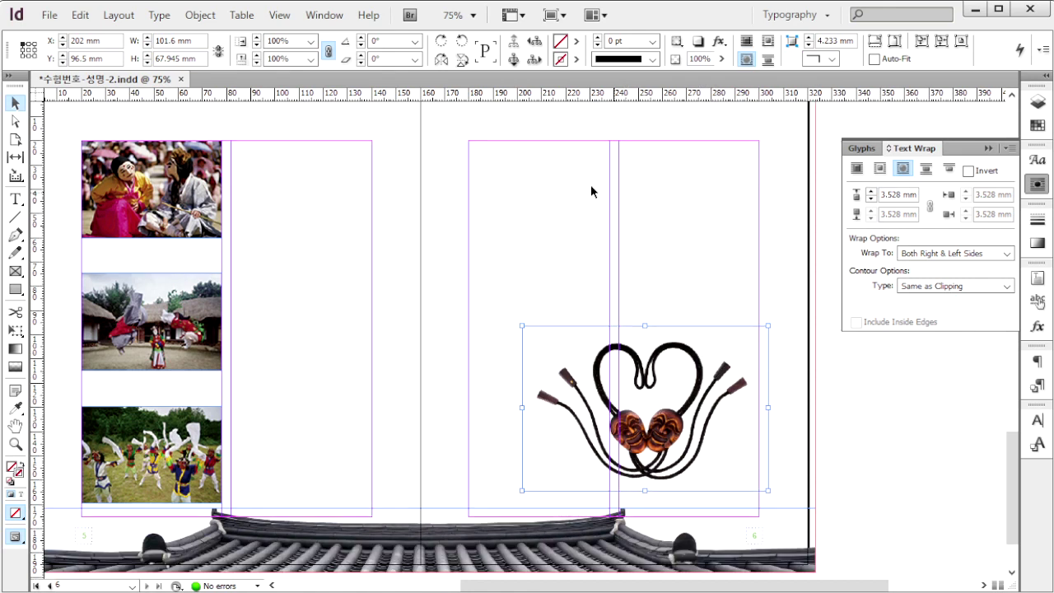
{"action": "left_click", "coordinate": [200, 15]}
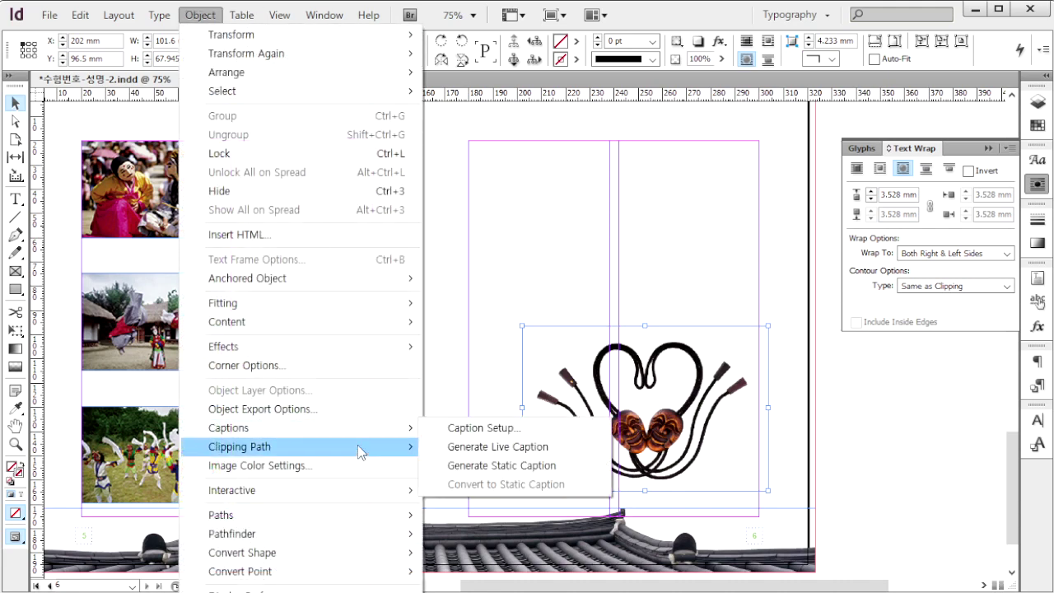
{"action": "mouse_move", "coordinate": [365, 455]}
{"action": "left_click", "coordinate": [474, 446]}
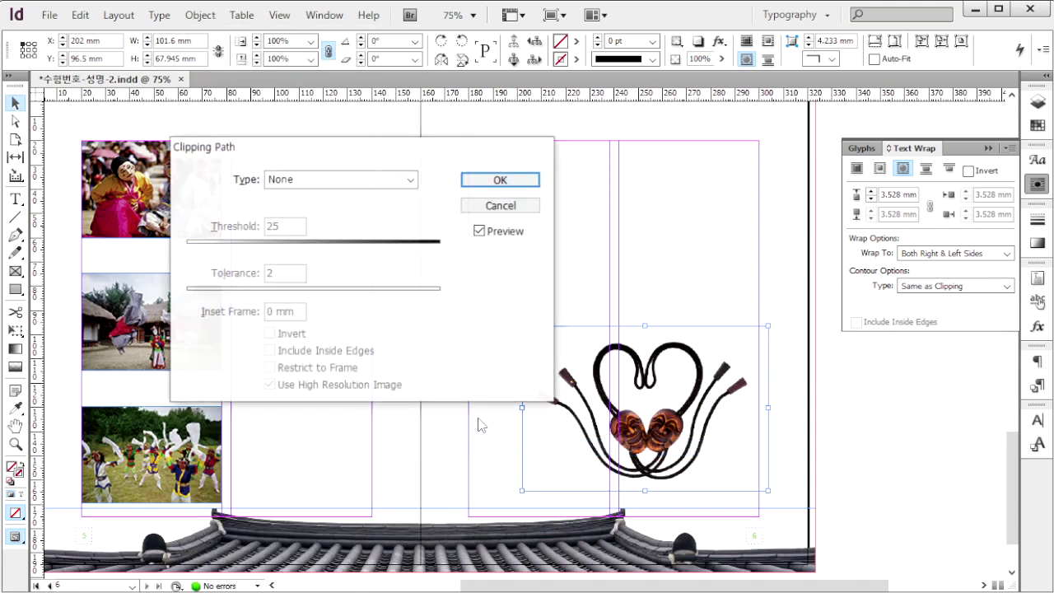
{"action": "left_click", "coordinate": [377, 180]}
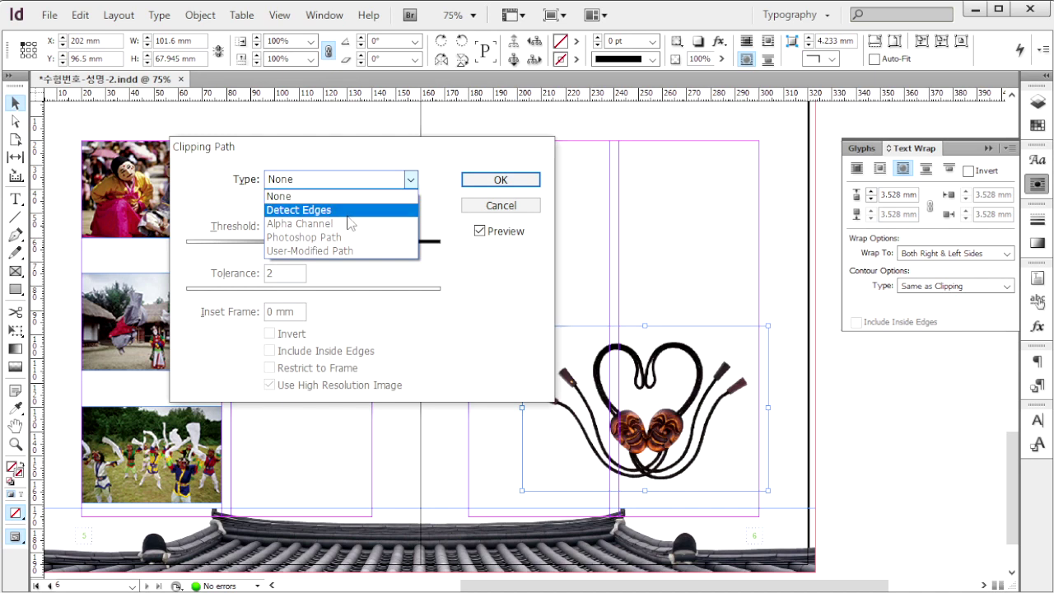
{"action": "left_click", "coordinate": [359, 210]}
{"action": "left_click", "coordinate": [517, 182]}
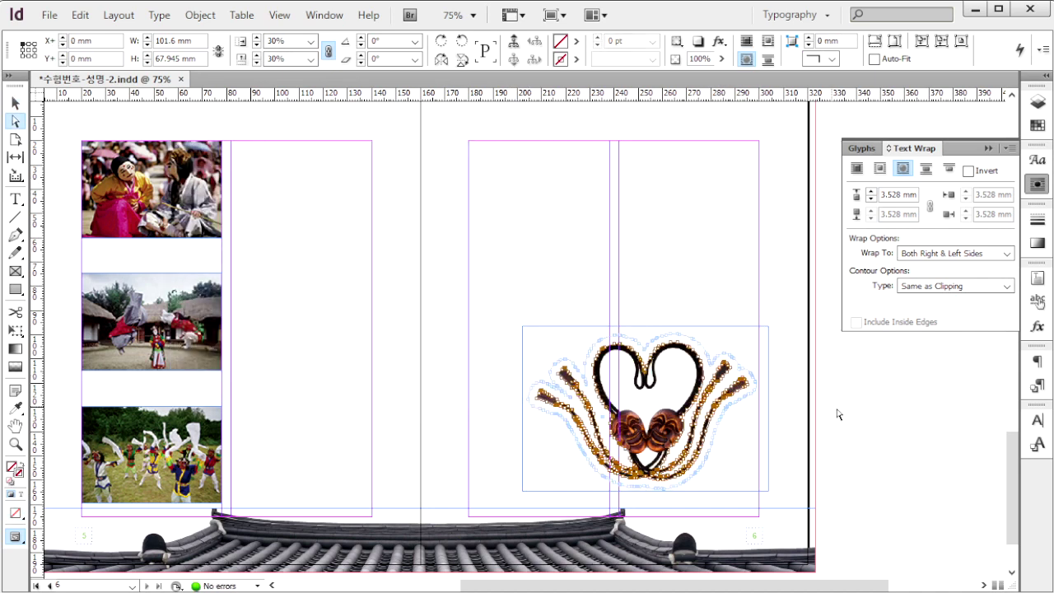
Step: Select the mask cord necklace frame and adjust the text wrap offset around its clipped shape
{"action": "left_click", "coordinate": [17, 102]}
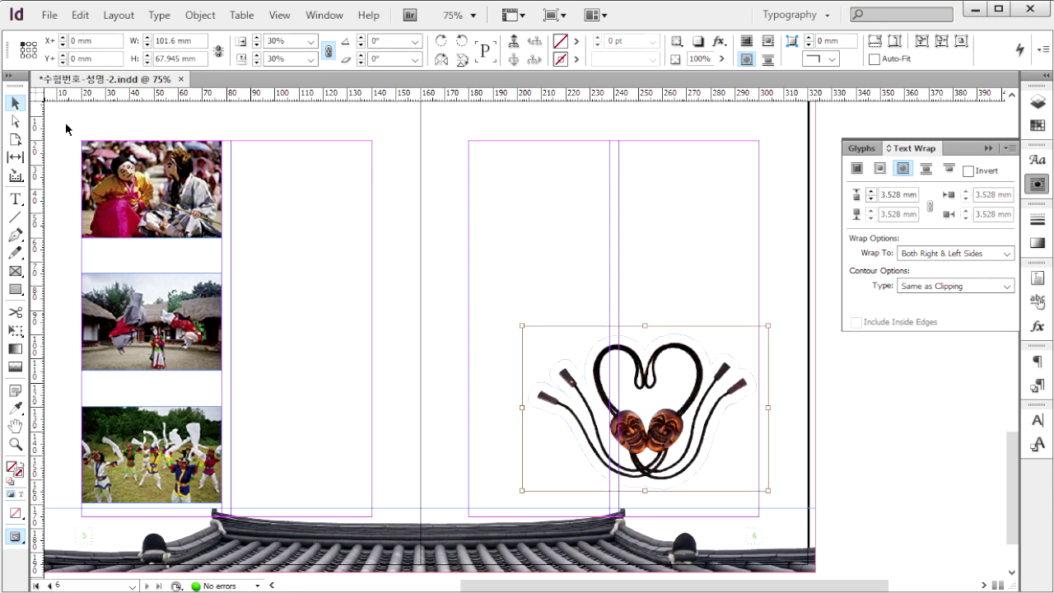
{"action": "left_click", "coordinate": [800, 402]}
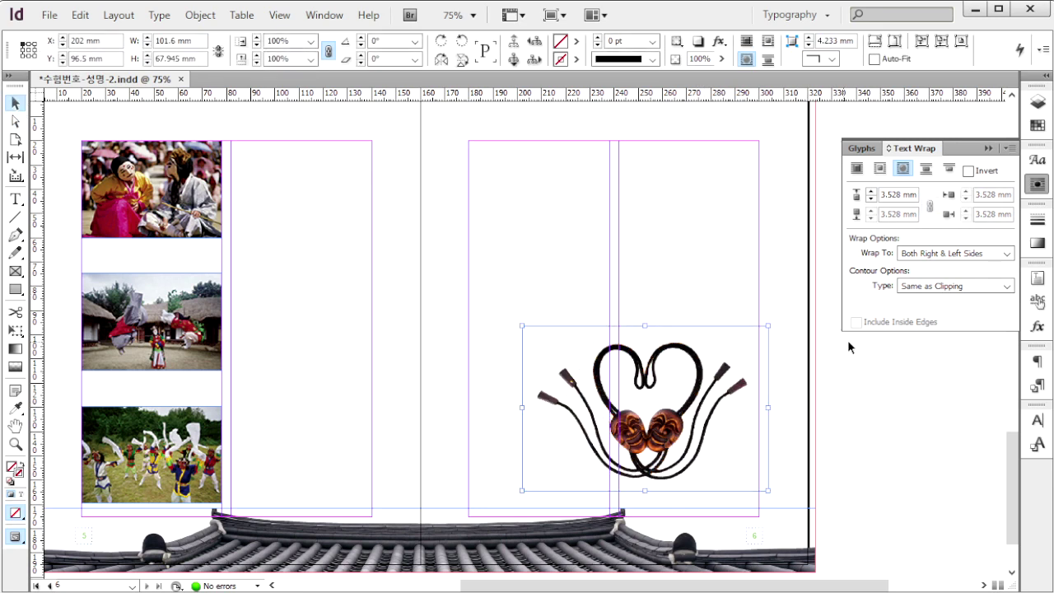
{"action": "left_click", "coordinate": [870, 192]}
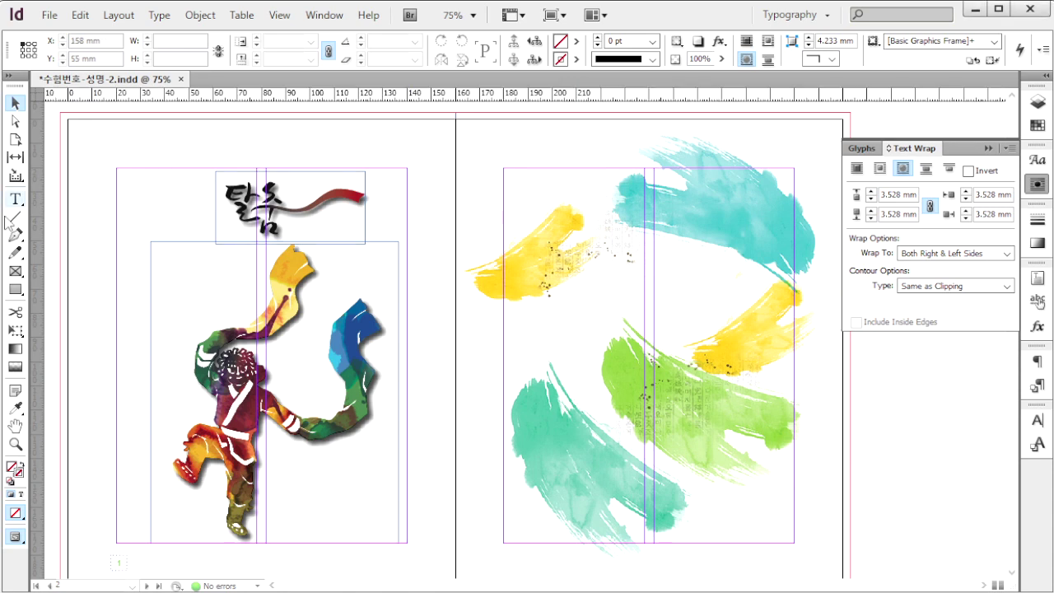
Step: Create a 120 × 120 mm circle on page 1 with the Ellipse tool
{"action": "left_click", "coordinate": [16, 289]}
{"action": "left_click_drag", "start_coordinate": [19, 292], "coordinate": [74, 306]}
{"action": "left_click", "coordinate": [101, 142]}
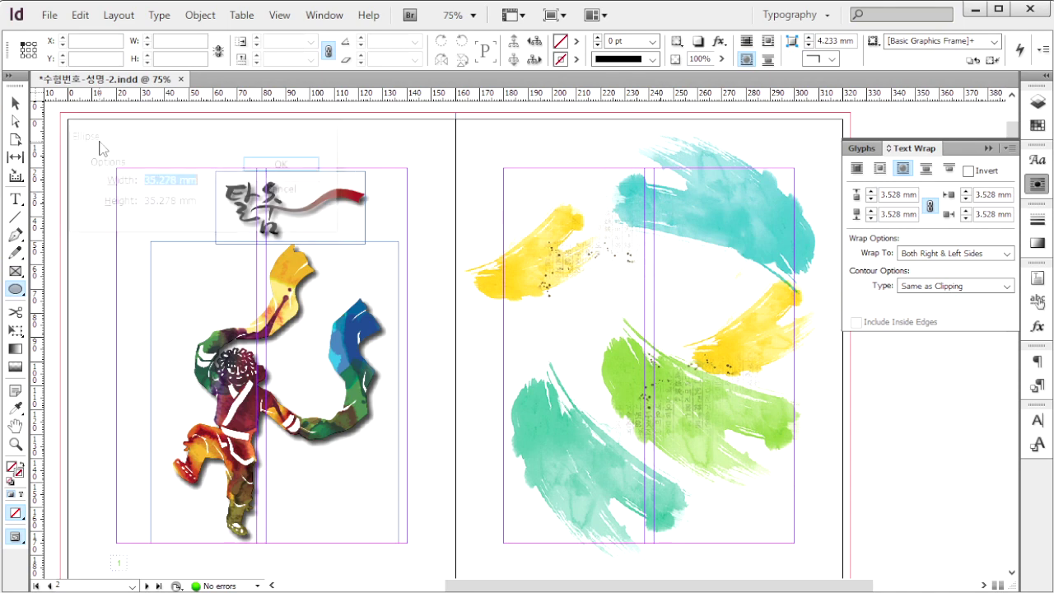
{"action": "key", "text": "BackSpace"}
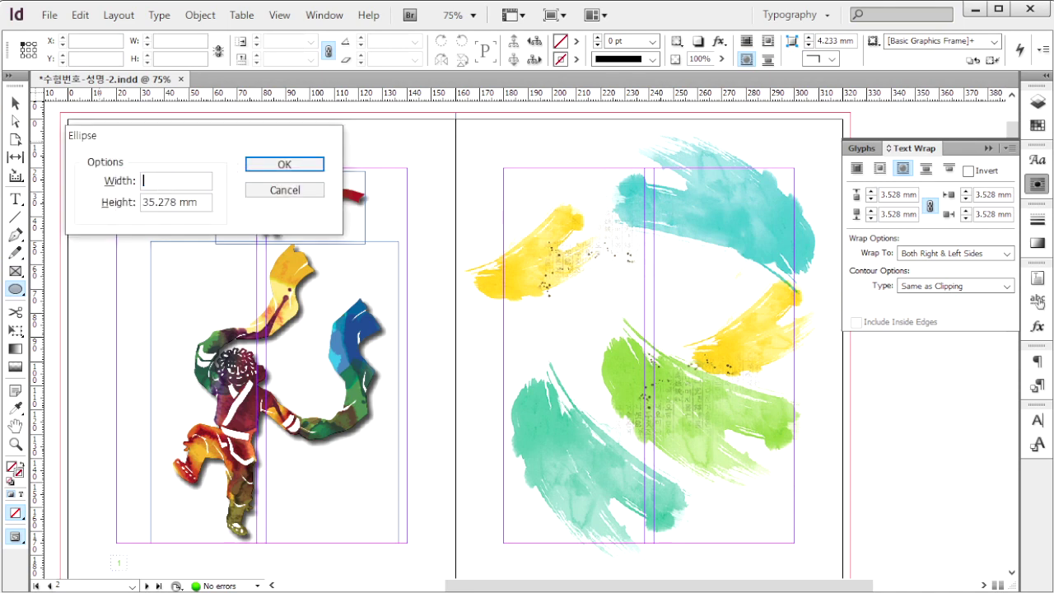
{"action": "type", "text": "120"}
{"action": "key", "text": "Tab"}
{"action": "type", "text": "120"}
{"action": "key", "text": "Return"}
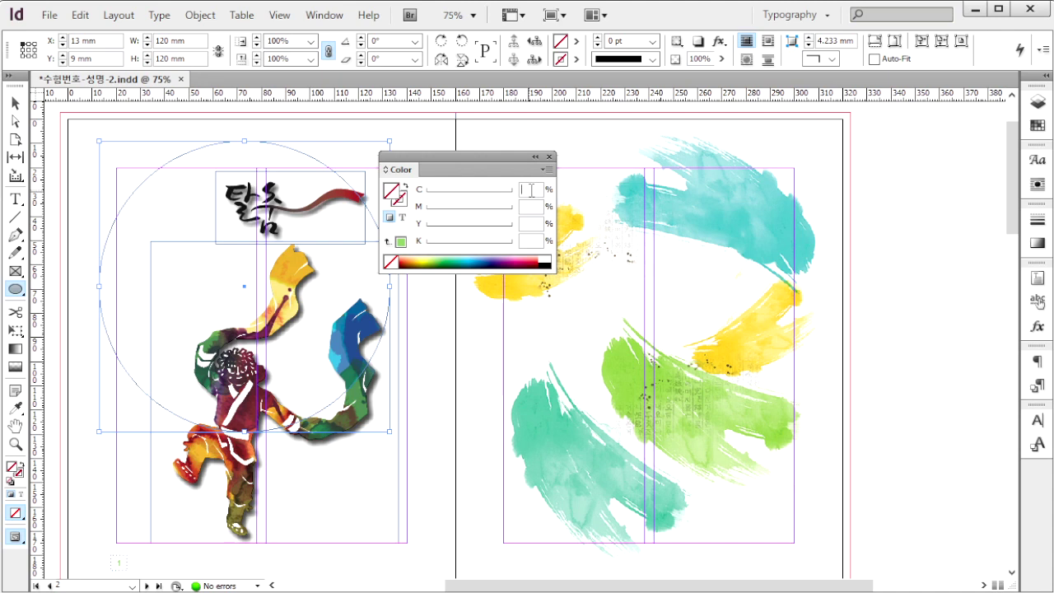
Step: Fill the large circle with C 40, M 0, Y 20, K 0 and set its opacity to 70%
{"action": "key", "text": "Tab"}
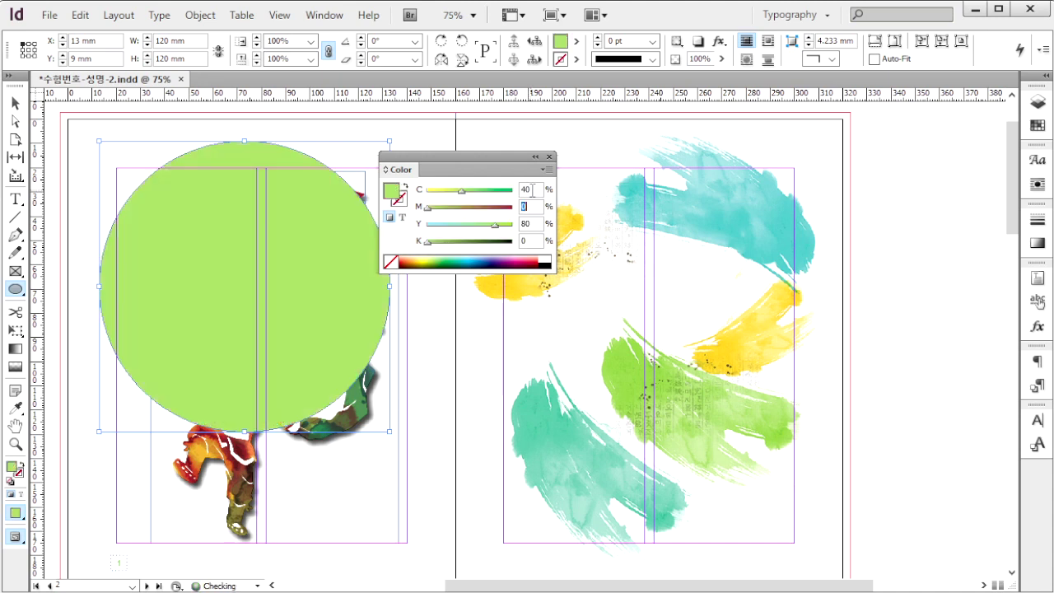
{"action": "key", "text": "Tab"}
{"action": "key", "text": "Tab"}
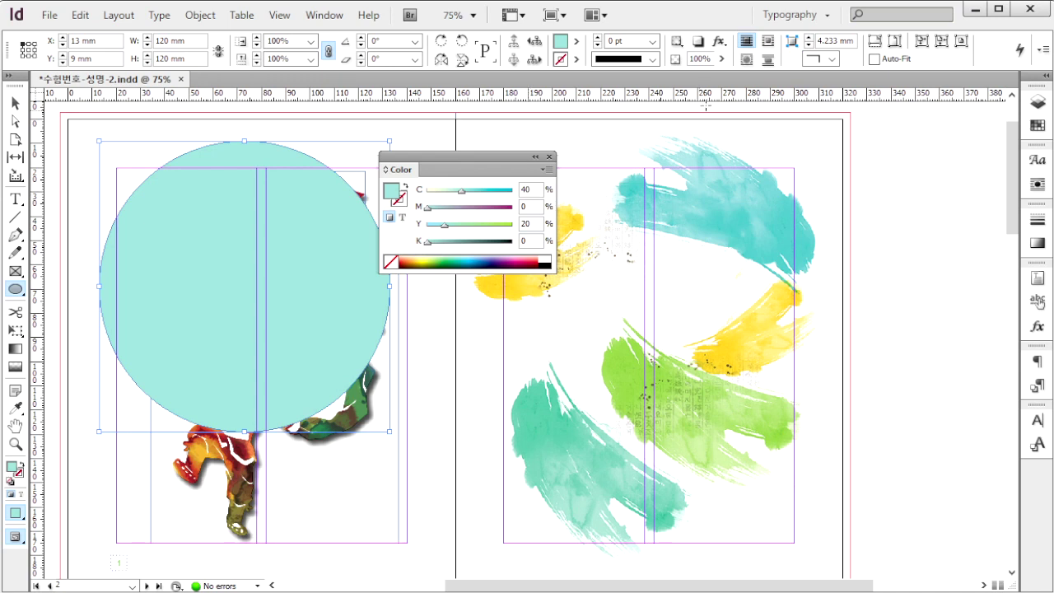
{"action": "left_click", "coordinate": [700, 59]}
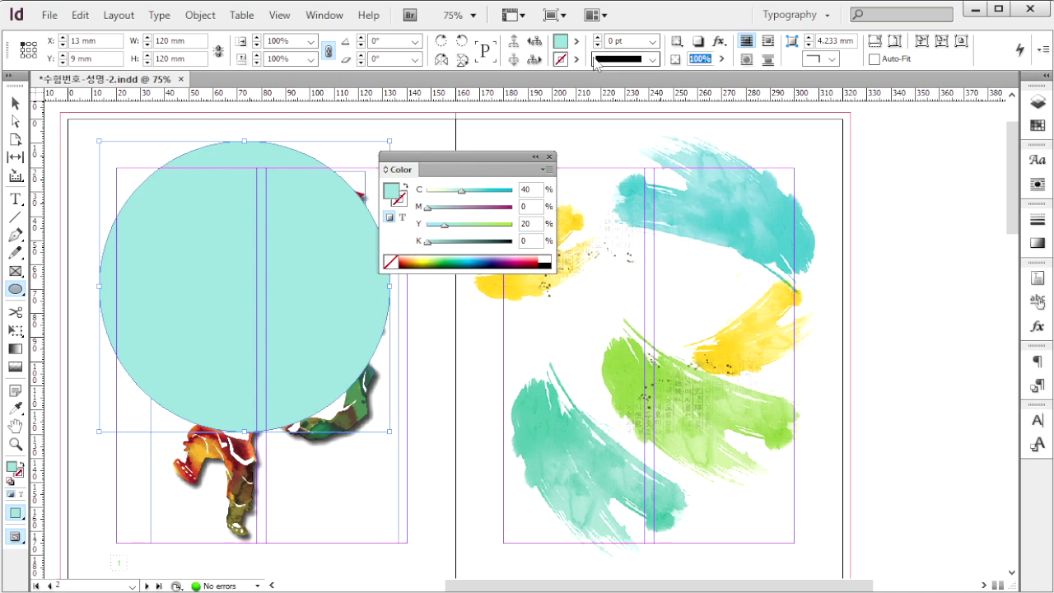
{"action": "type", "text": "70"}
{"action": "key", "text": "Return"}
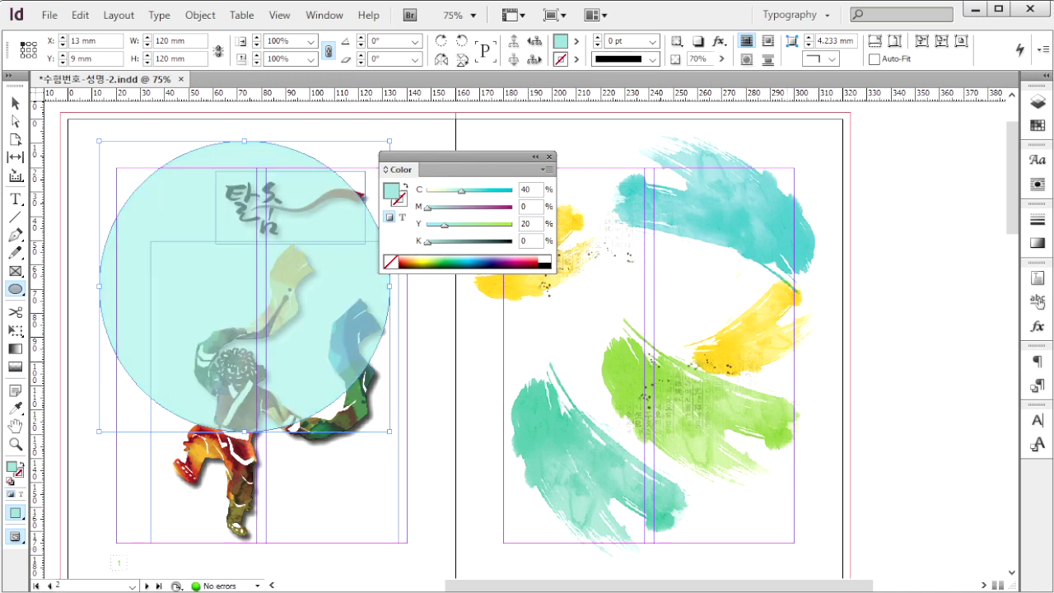
Step: Compare with the page 1 reference 1급-201.jpg and move the pale turquoise circle over the page's upper-left corner
{"action": "key", "text": "alt+Tab"}
{"action": "left_click", "coordinate": [505, 309]}
{"action": "left_click", "coordinate": [504, 312]}
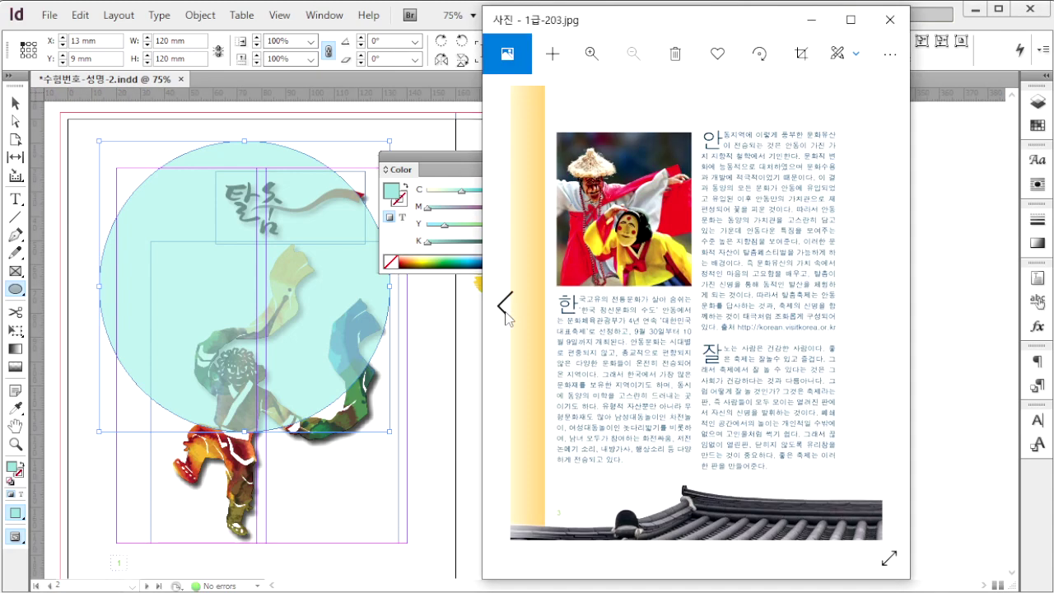
{"action": "left_click", "coordinate": [504, 308]}
{"action": "left_click", "coordinate": [505, 311]}
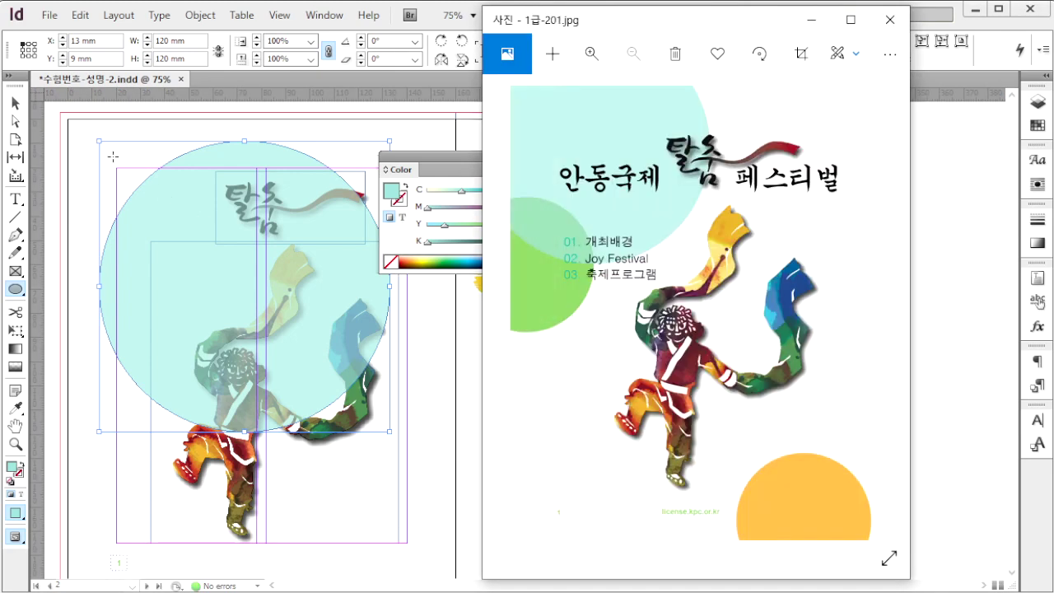
{"action": "key", "text": "alt+Tab"}
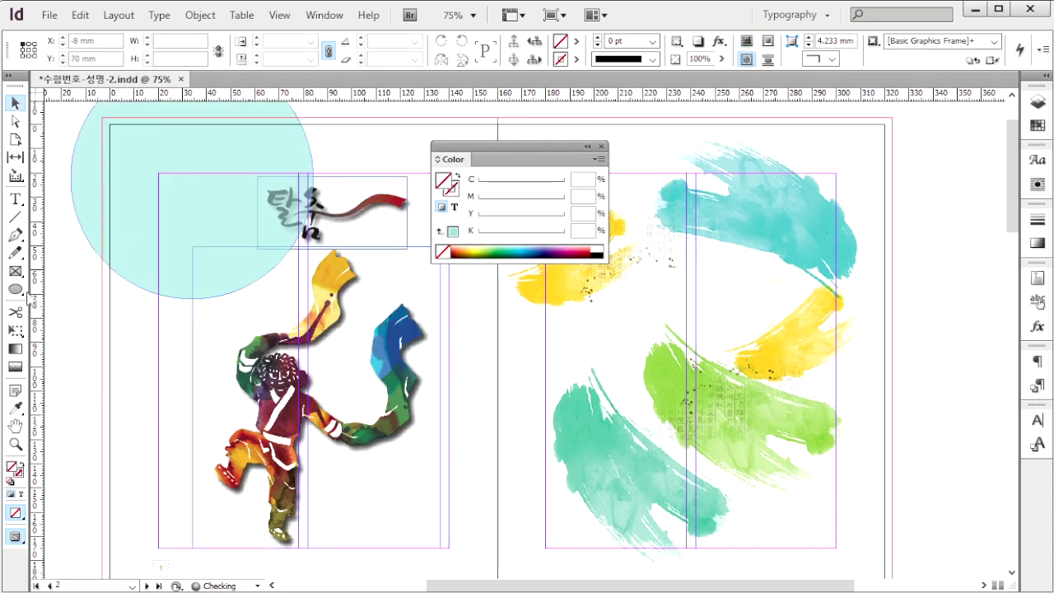
Step: Create a 58 × 58 mm circle beside page 1 and fill it green with C 50, M 0, Y 80, K 0
{"action": "left_click", "coordinate": [16, 288]}
{"action": "left_click", "coordinate": [68, 312]}
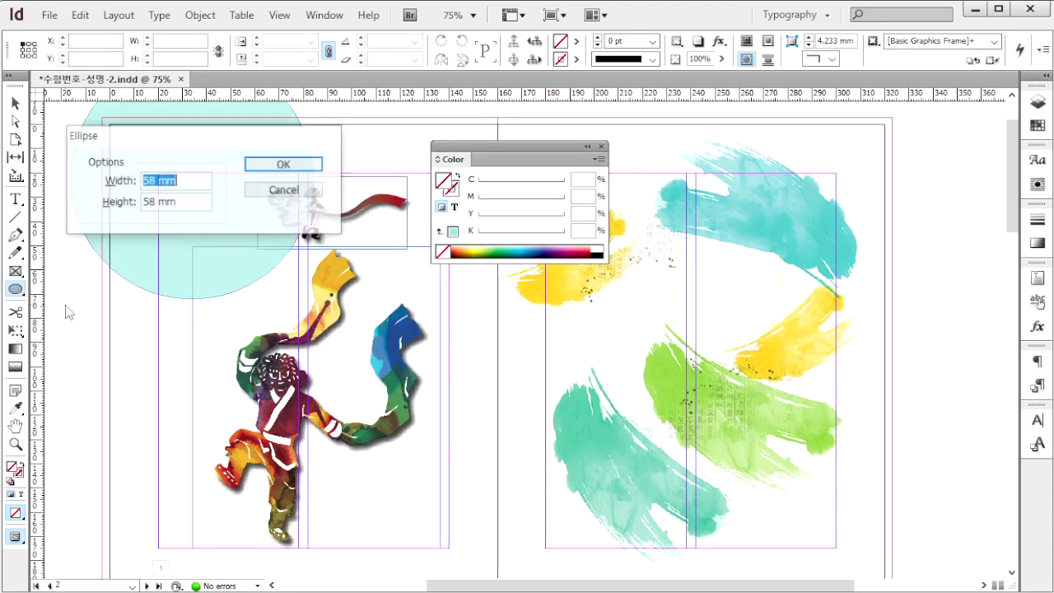
{"action": "left_click", "coordinate": [284, 166]}
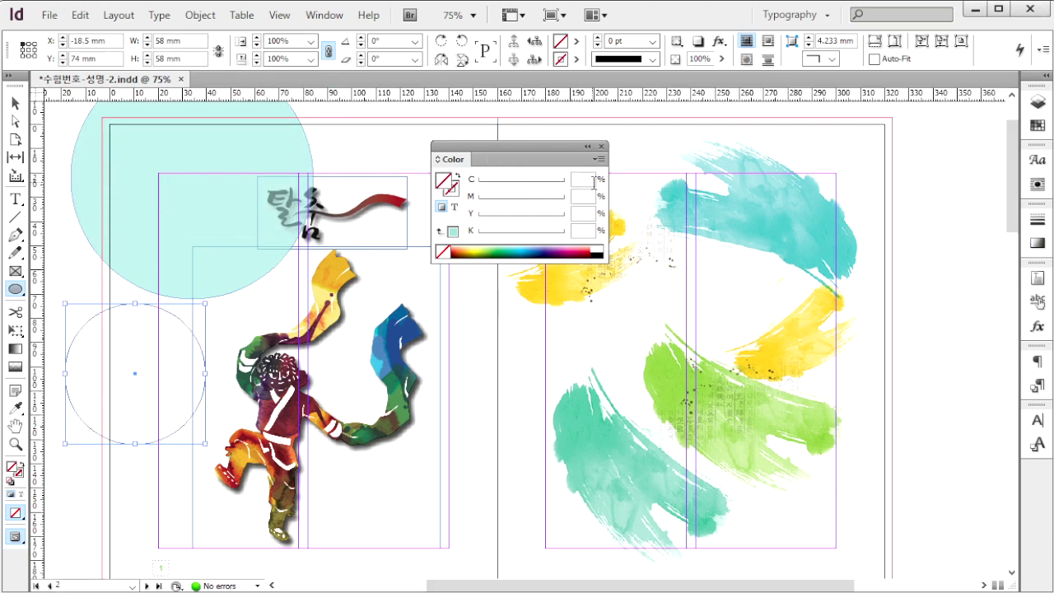
{"action": "left_click", "coordinate": [452, 231]}
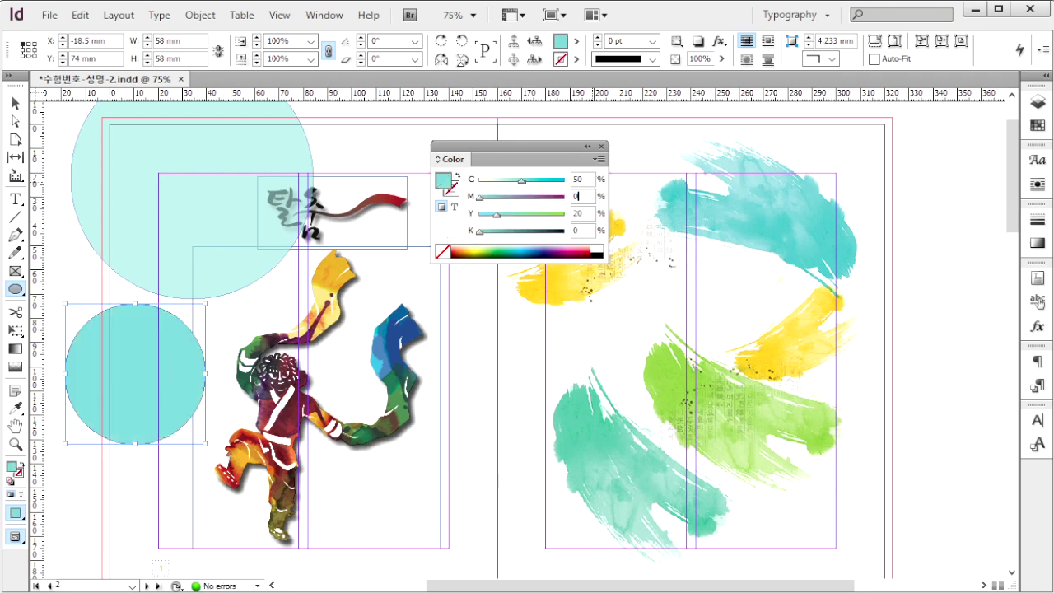
{"action": "left_click_drag", "start_coordinate": [479, 214], "coordinate": [546, 214]}
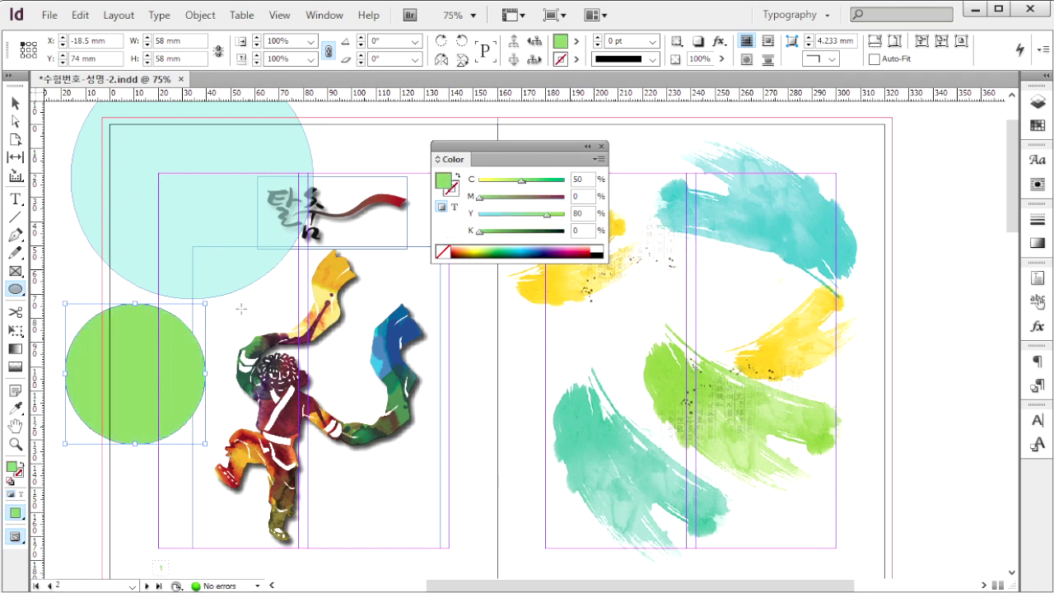
Step: Move the green circle up across page 1's left edge and add a 58 mm orange circle, C 0, M 30, Y 80, K 0, at the page's lower edge
{"action": "key", "text": "alt+Tab"}
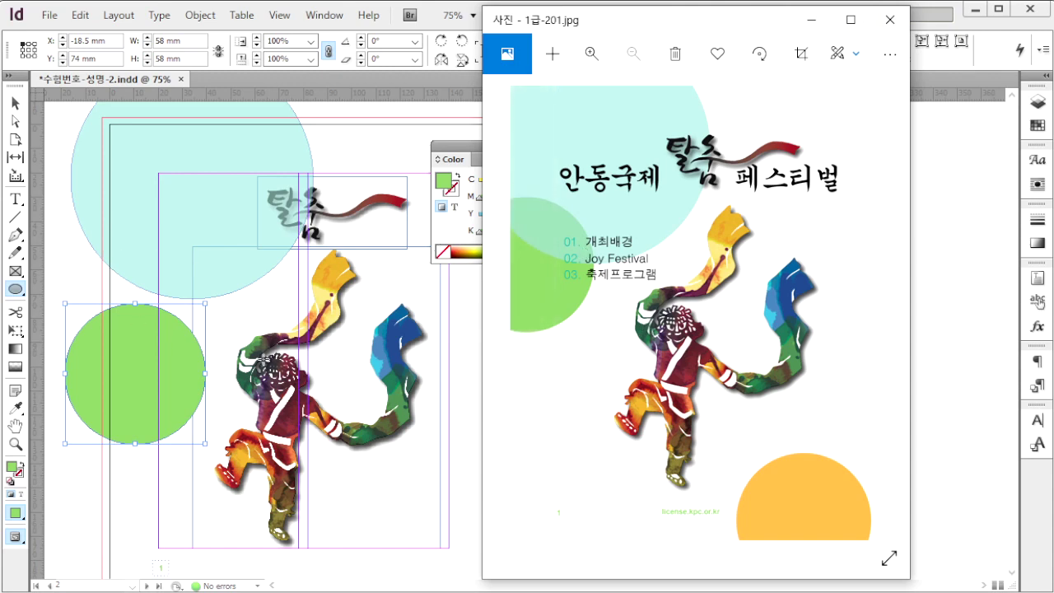
{"action": "left_click", "coordinate": [15, 105]}
{"action": "left_click_drag", "start_coordinate": [129, 388], "coordinate": [128, 316]}
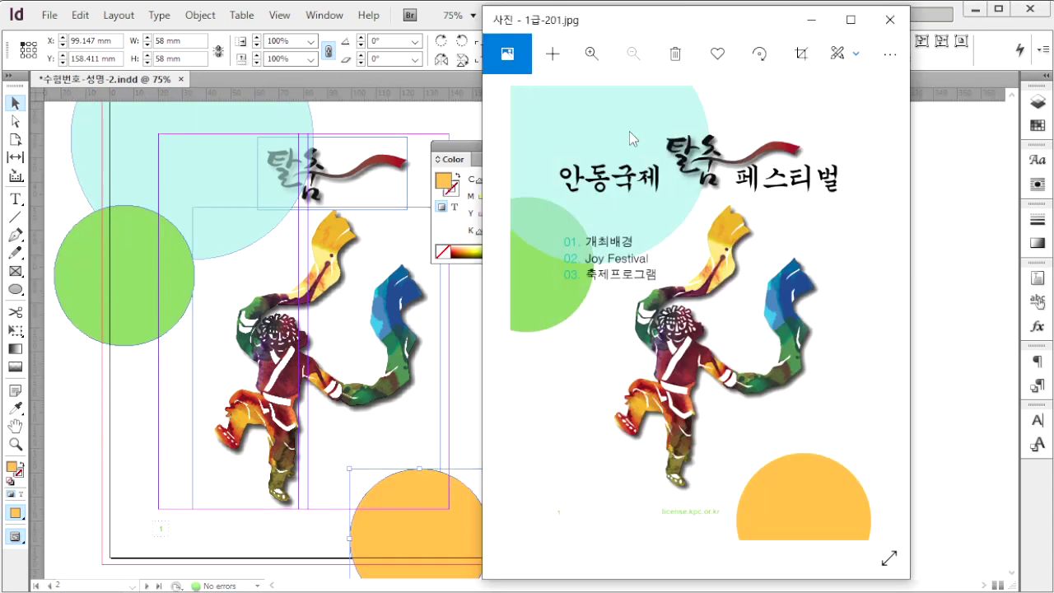
Step: Send the green and orange circles on page 1 to the back of the stacking order
{"action": "left_click", "coordinate": [121, 145]}
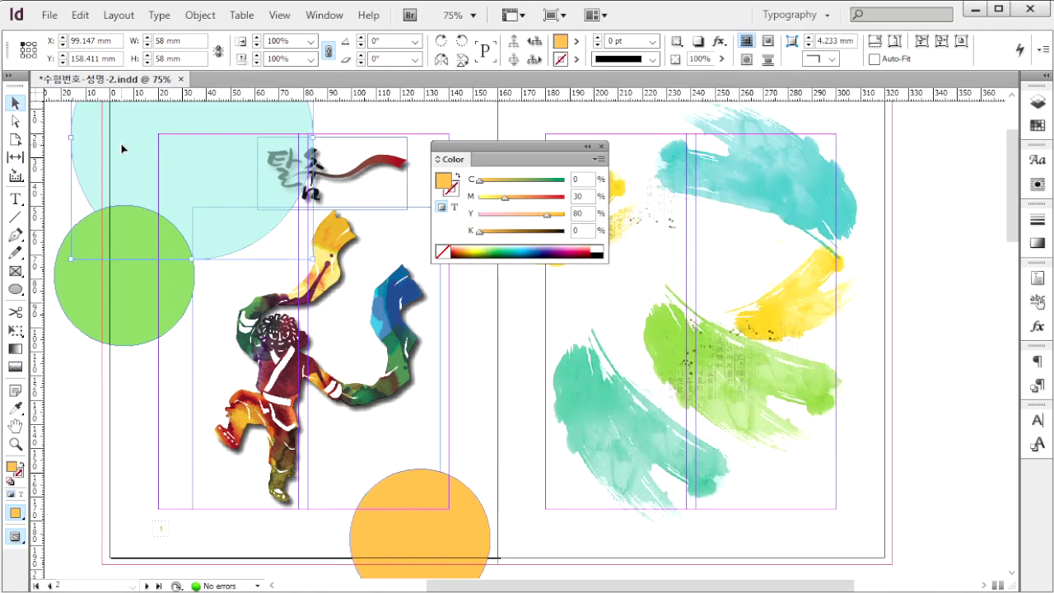
{"action": "left_click", "coordinate": [123, 274], "text": "shift"}
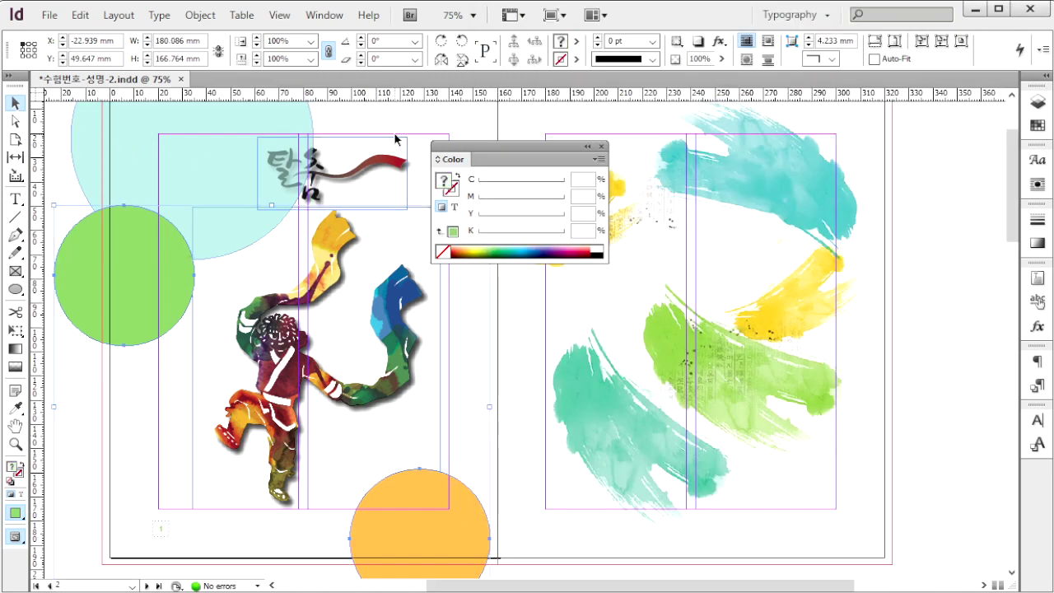
{"action": "left_click", "coordinate": [201, 16]}
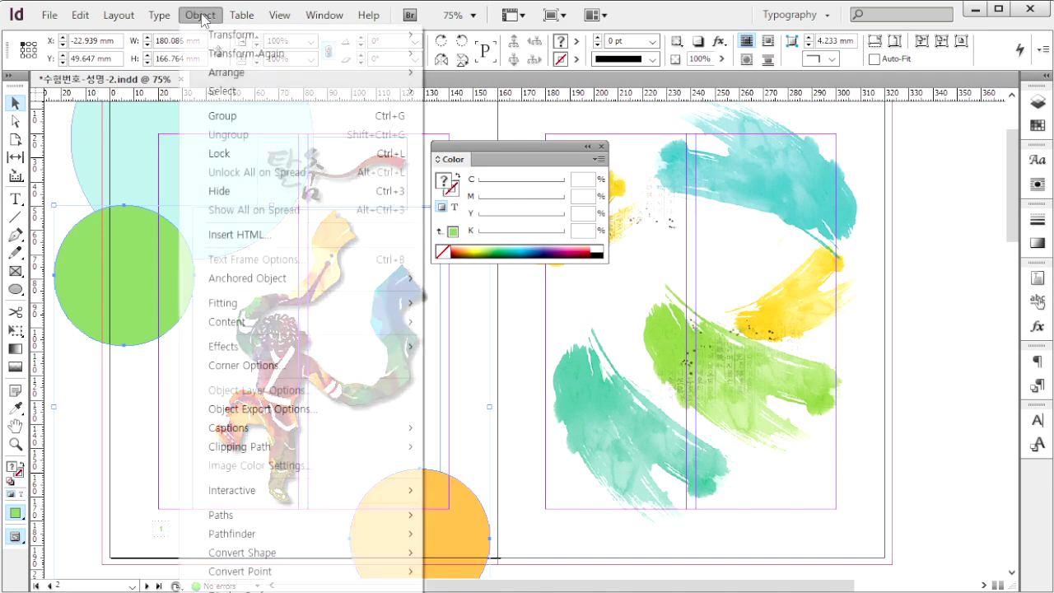
{"action": "mouse_move", "coordinate": [257, 73]}
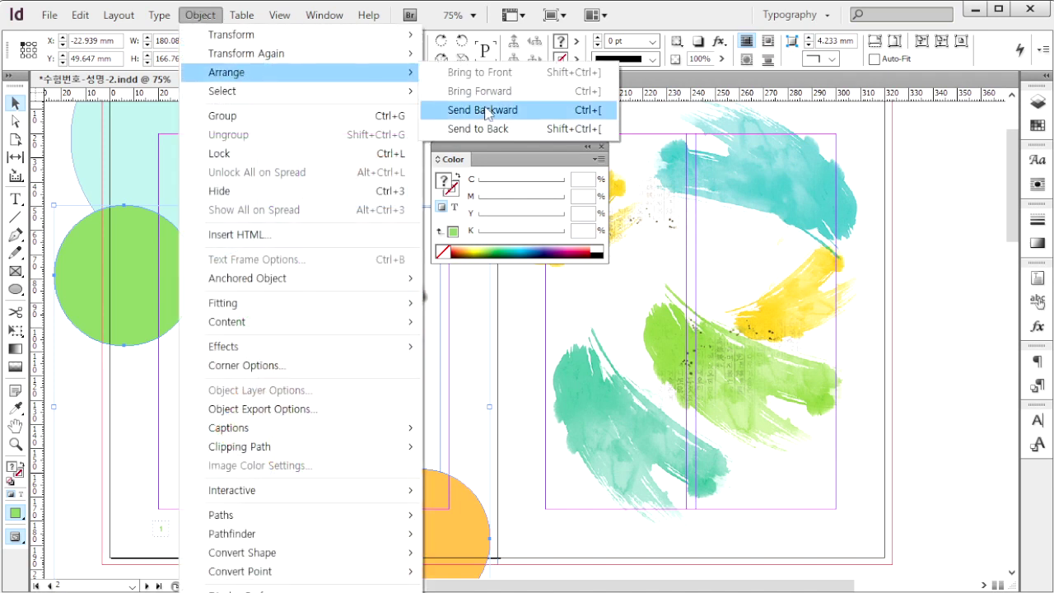
{"action": "left_click", "coordinate": [486, 124]}
{"action": "left_click", "coordinate": [60, 159]}
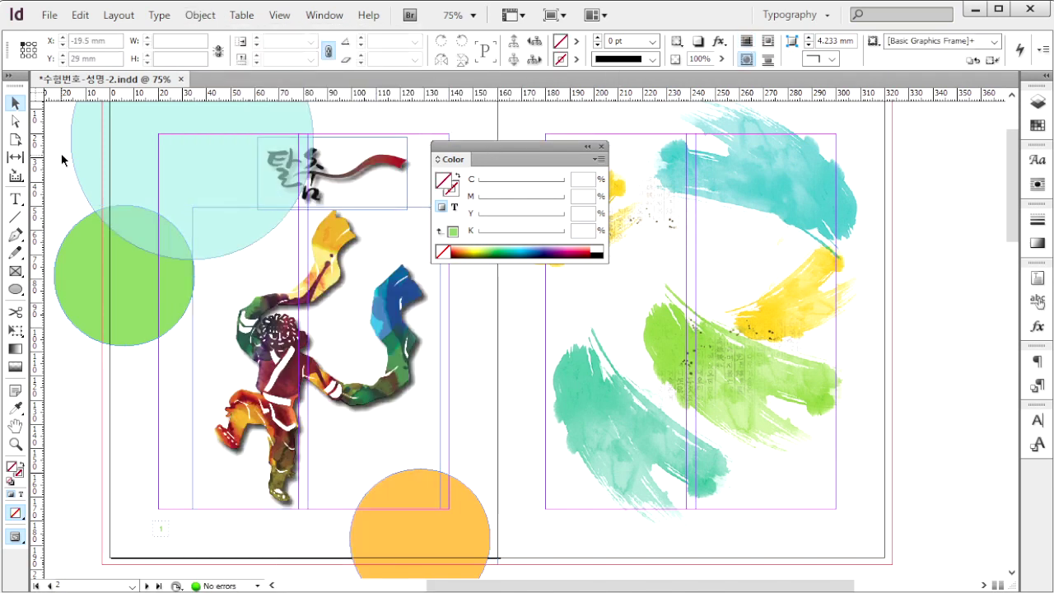
Step: Send the turquoise, green and orange circles on page 1 together to the back, behind the calligraphy and dancer
{"action": "left_click_drag", "start_coordinate": [105, 258], "coordinate": [107, 259]}
{"action": "left_click", "coordinate": [474, 529], "text": "shift"}
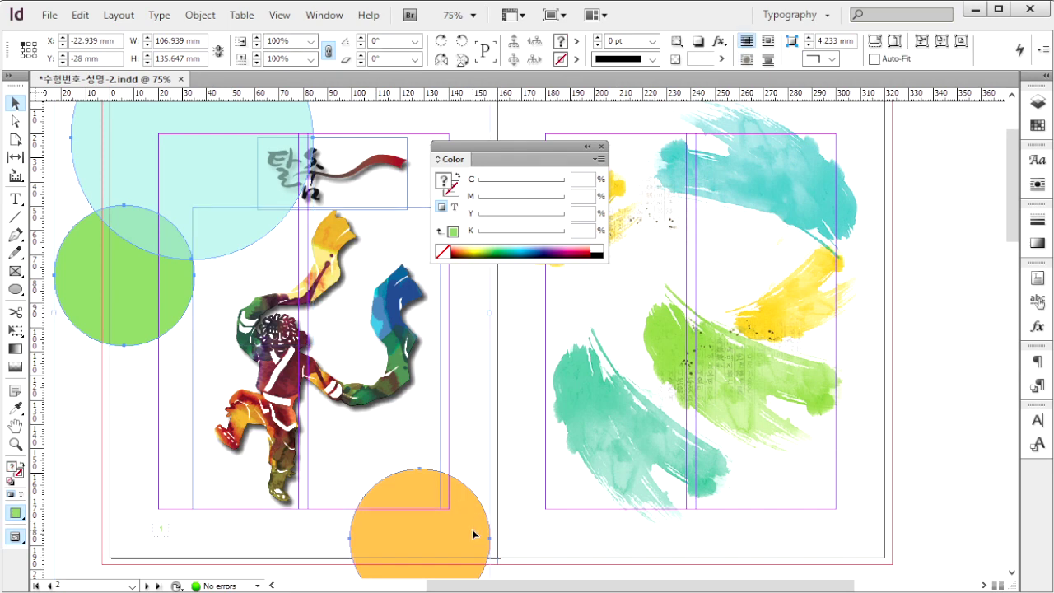
{"action": "left_click", "coordinate": [207, 18]}
{"action": "mouse_move", "coordinate": [275, 75]}
{"action": "left_click", "coordinate": [473, 129]}
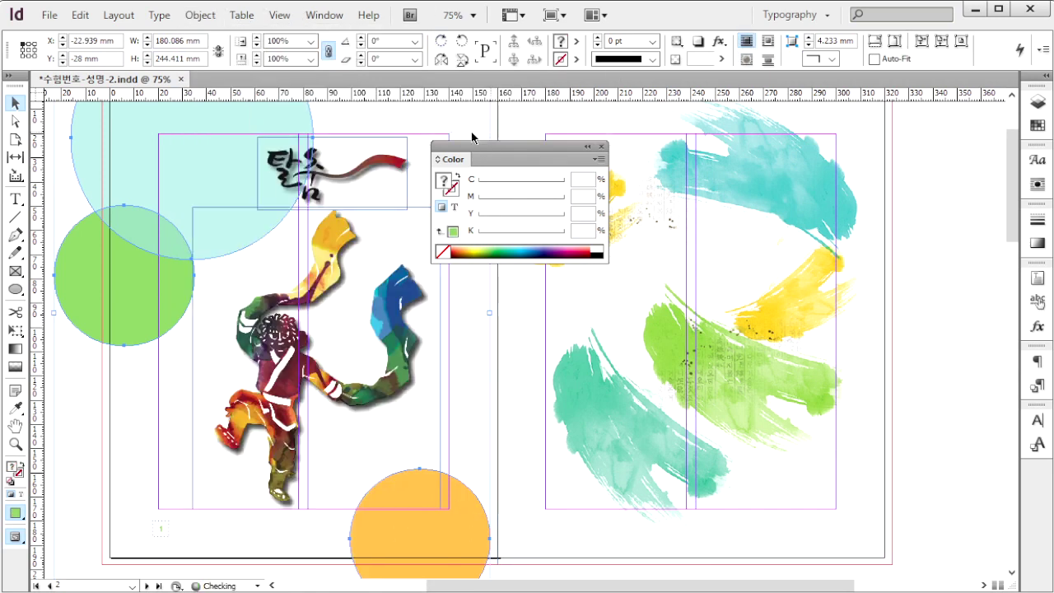
Step: Create an 18 × 201 mm rectangle beside page 3
{"action": "scroll", "coordinate": [524, 391], "scroll_direction": "down", "scroll_amount": 10}
{"action": "key", "text": "f"}
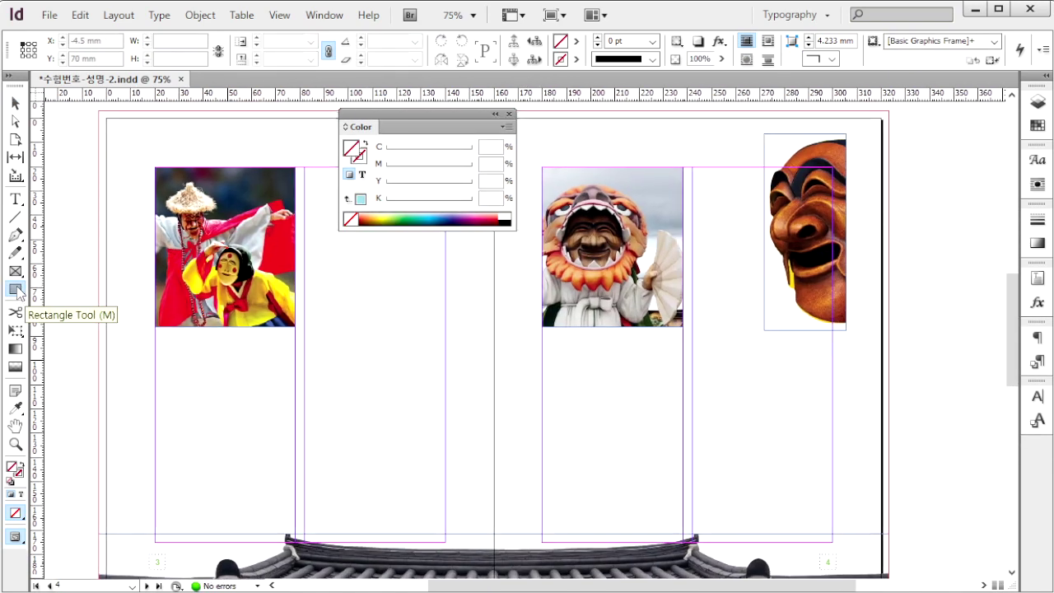
{"action": "left_click", "coordinate": [17, 294]}
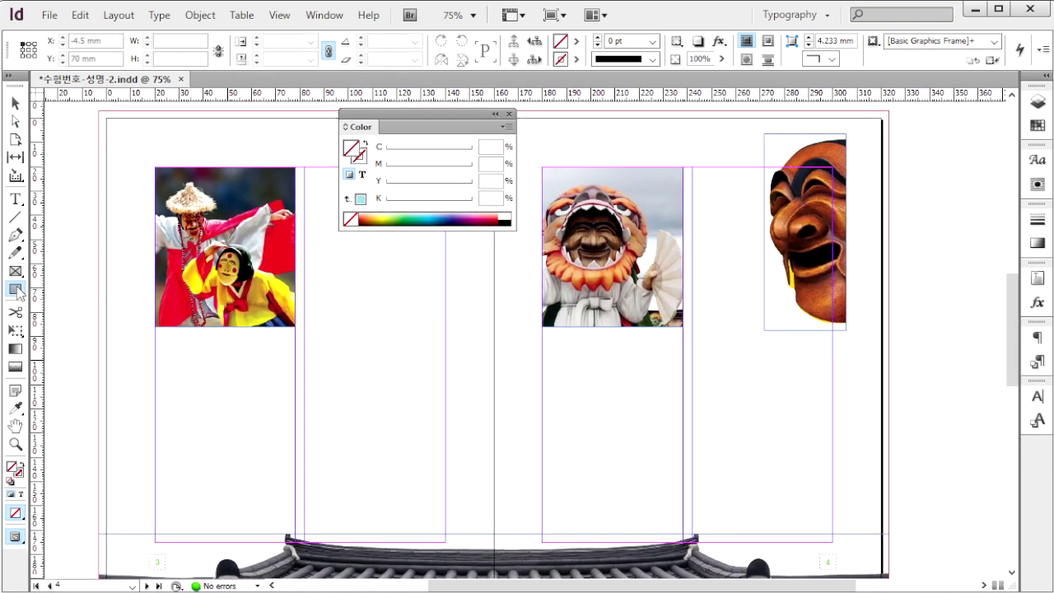
{"action": "left_click", "coordinate": [78, 161]}
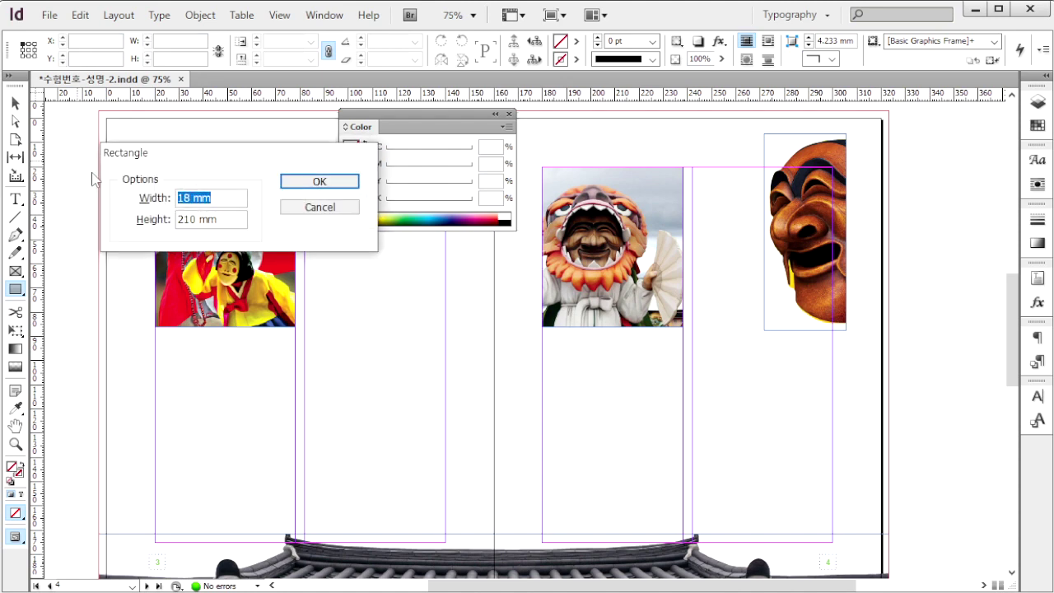
{"action": "type", "text": "18"}
{"action": "key", "text": "Tab"}
{"action": "type", "text": "201"}
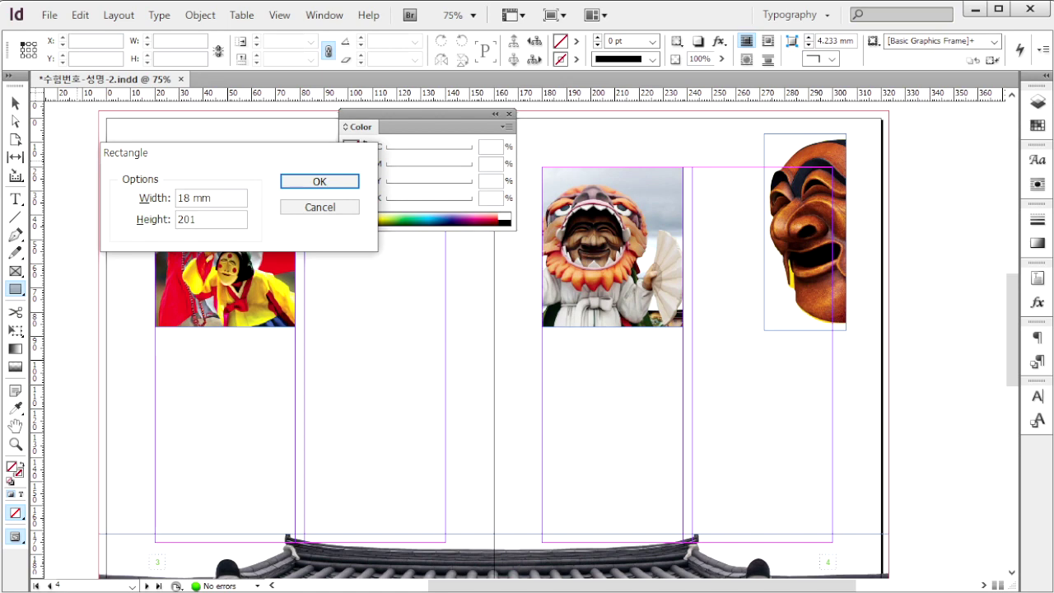
{"action": "left_click", "coordinate": [340, 181]}
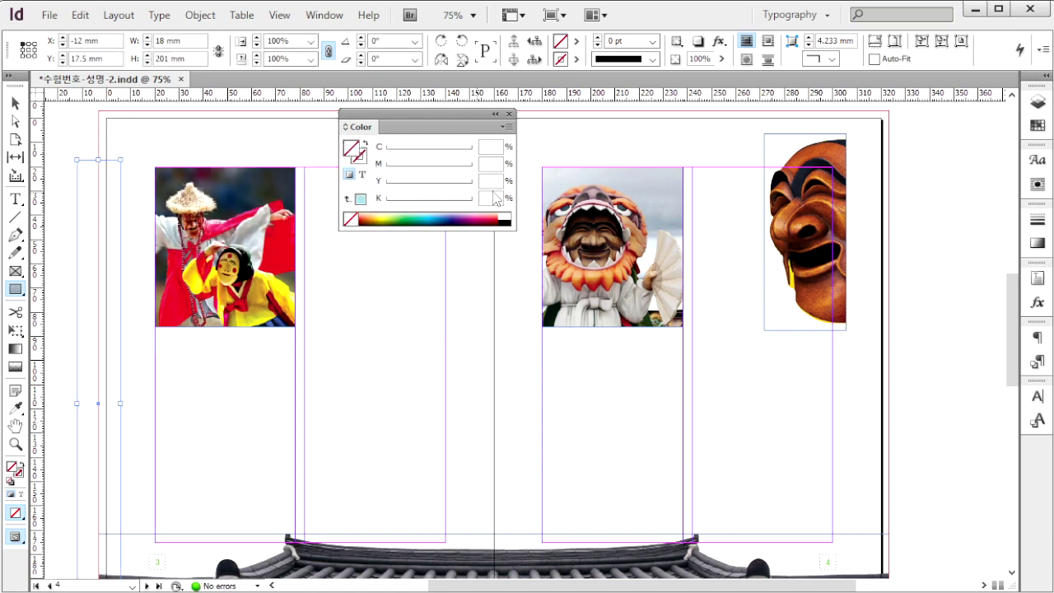
Step: Fill the strip orange with C 0, M 30, Y 80, K 0 and align it to page 3's outer bleed corner at X -3, Y -3 mm
{"action": "left_click", "coordinate": [492, 181]}
{"action": "type", "text": "80"}
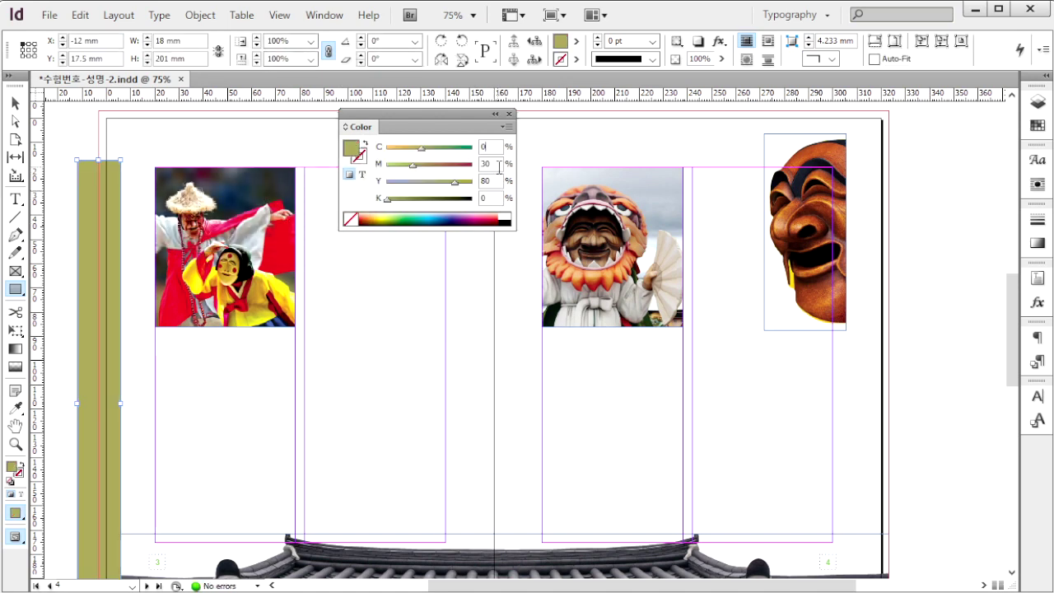
{"action": "key", "text": "shift+Tab"}
{"action": "type", "text": "30"}
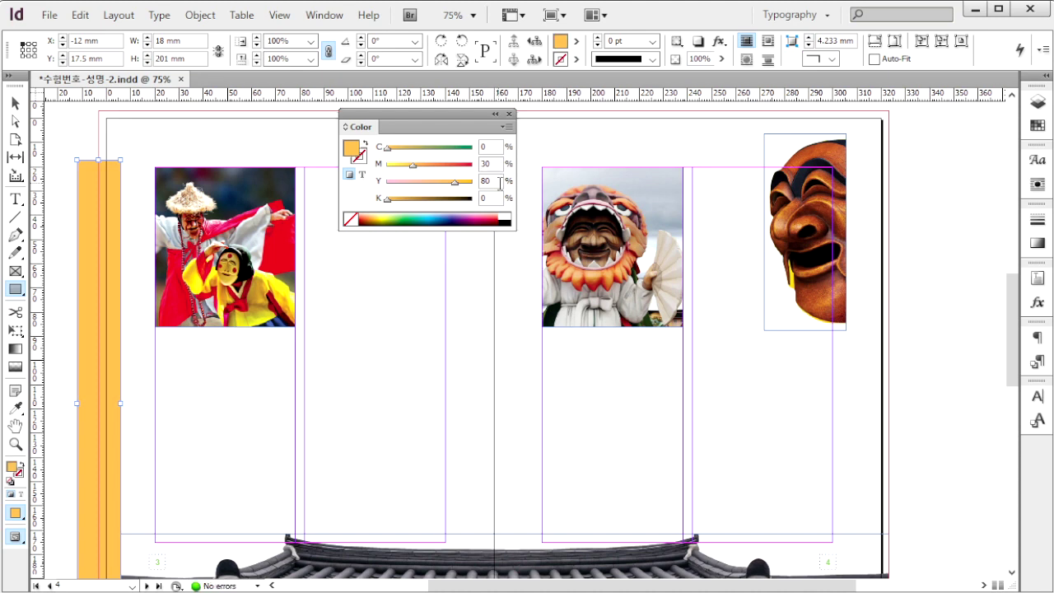
{"action": "left_click", "coordinate": [15, 103]}
{"action": "left_click_drag", "start_coordinate": [89, 218], "coordinate": [113, 169]}
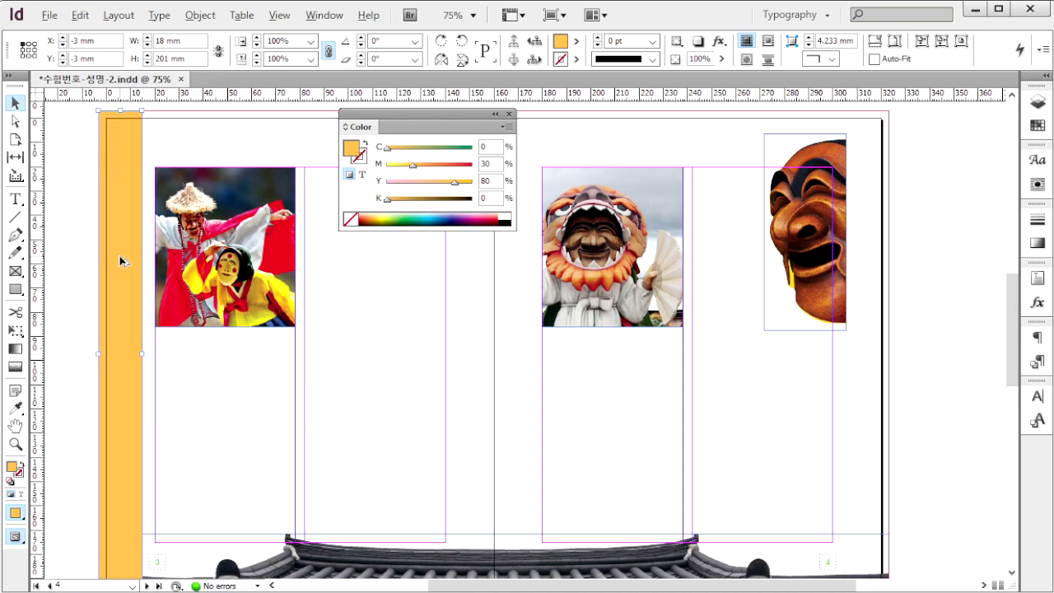
Step: Duplicate the orange strip to page 4's outer bleed edge and shift the wooden mask image right to about X 277 mm
{"action": "left_click_drag", "start_coordinate": [119, 261], "coordinate": [867, 268]}
{"action": "left_click_drag", "start_coordinate": [793, 262], "coordinate": [806, 260]}
Step: Send both orange strips on pages 3-4 to the back, behind the mask and roof images
{"action": "left_click", "coordinate": [883, 354]}
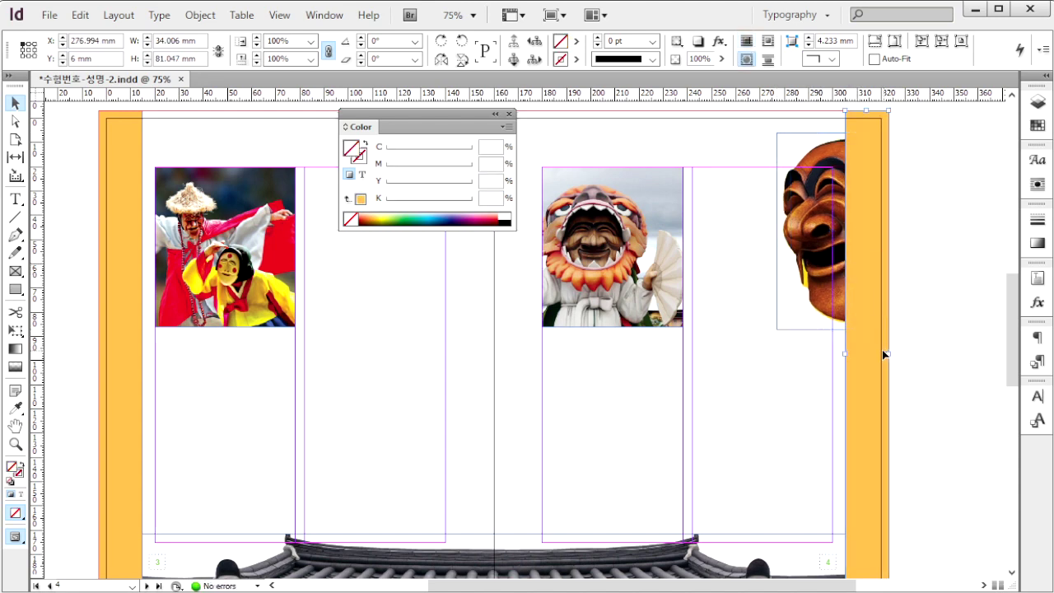
{"action": "left_click", "coordinate": [106, 386]}
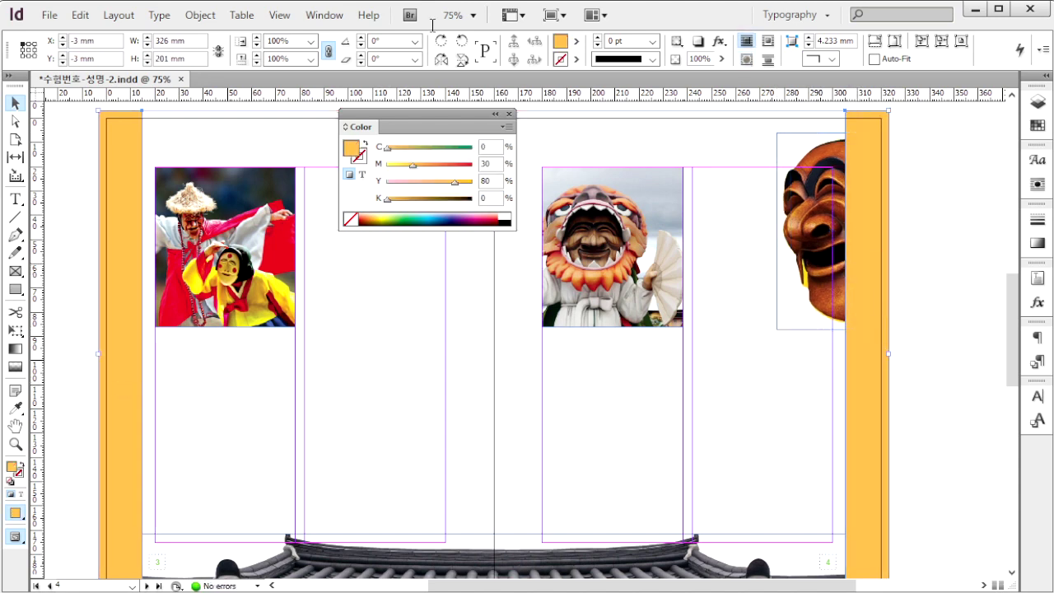
{"action": "left_click", "coordinate": [200, 15]}
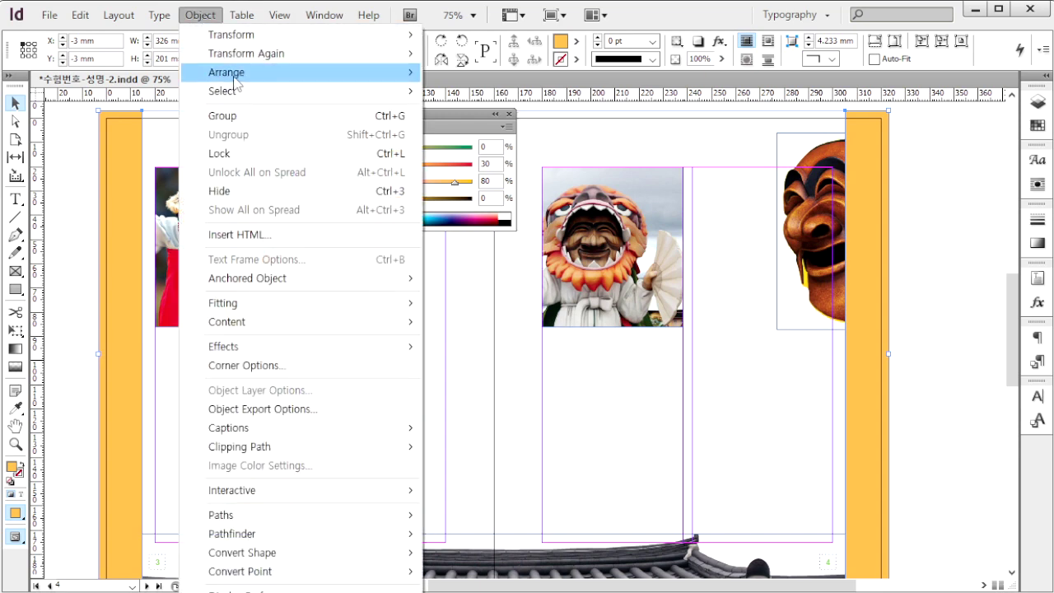
{"action": "mouse_move", "coordinate": [235, 74]}
{"action": "left_click", "coordinate": [527, 129]}
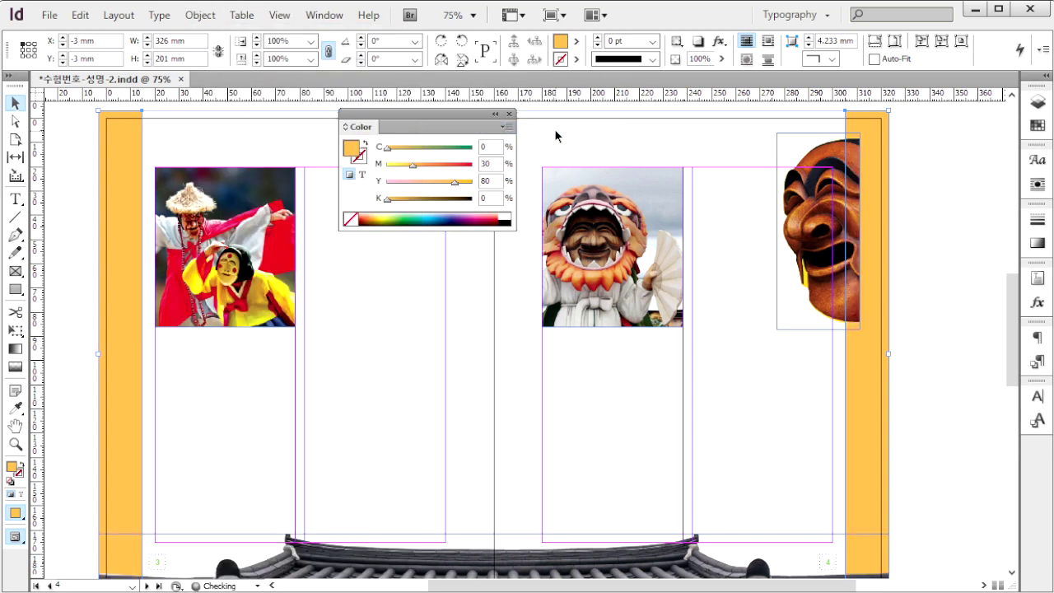
{"action": "left_click", "coordinate": [912, 216]}
Step: Copy both orange strips to the page 5-6 spread and align them with its bleed edges at X -3, Y -3 mm
{"action": "left_click", "coordinate": [136, 247]}
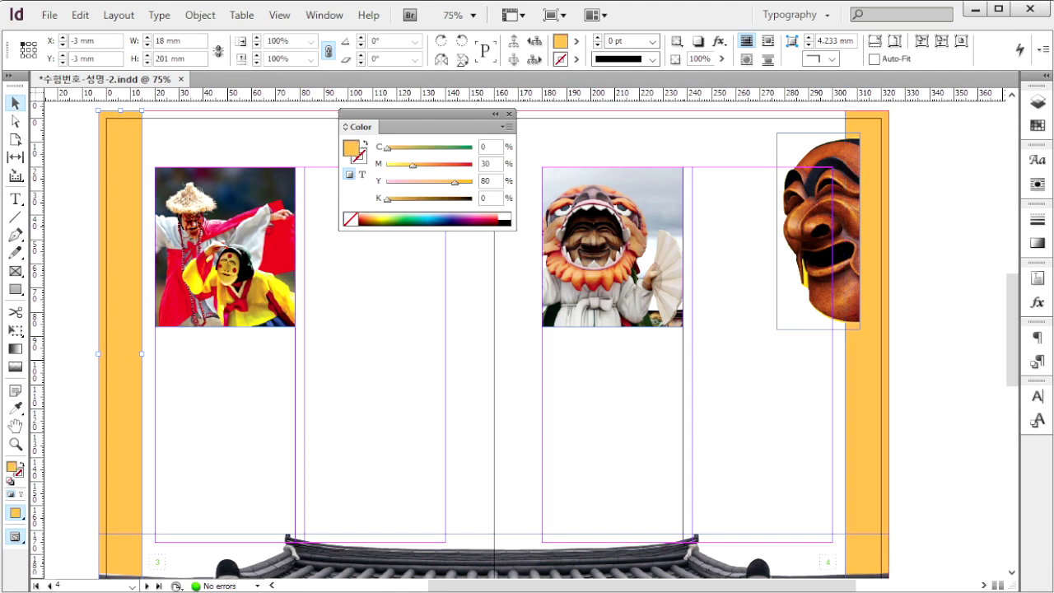
{"action": "left_click", "coordinate": [870, 158], "text": "shift"}
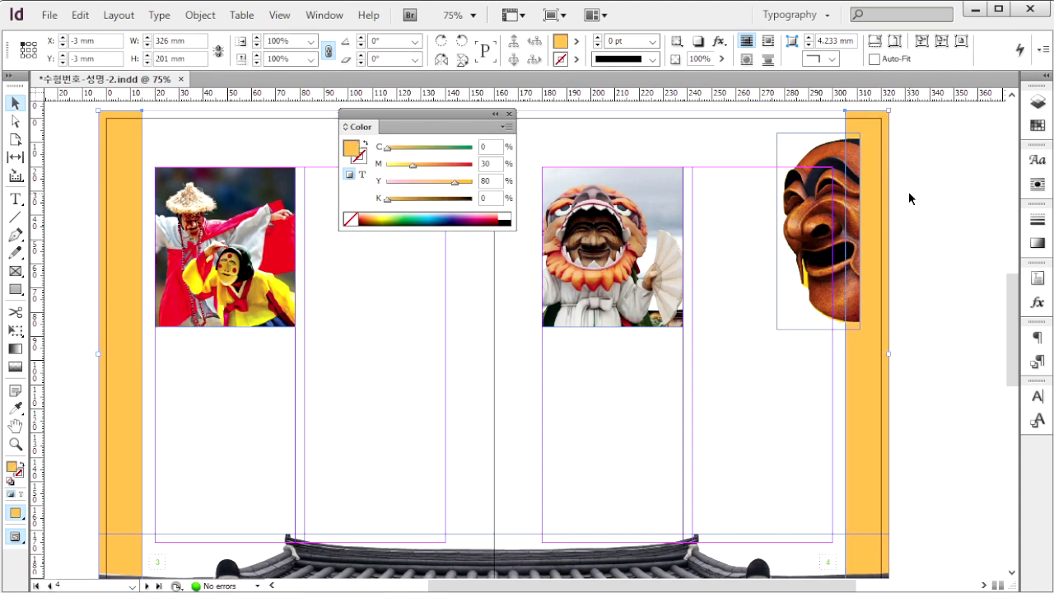
{"action": "left_click", "coordinate": [934, 199]}
{"action": "scroll", "coordinate": [935, 197], "scroll_direction": "down", "scroll_amount": 10}
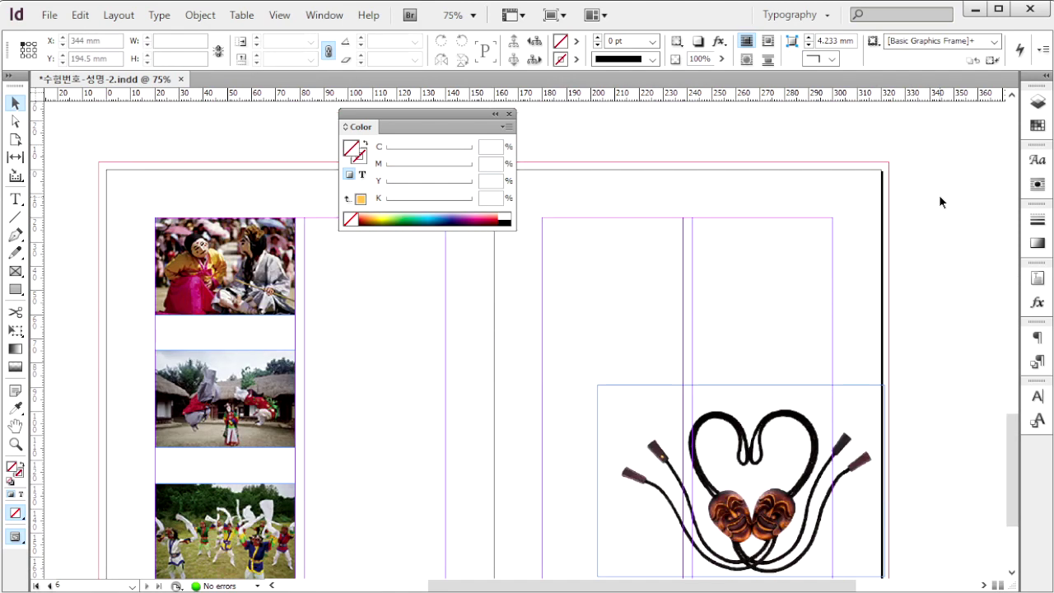
{"action": "scroll", "coordinate": [940, 196], "scroll_direction": "down", "scroll_amount": 2}
{"action": "scroll", "coordinate": [941, 196], "scroll_direction": "up", "scroll_amount": 1}
{"action": "key", "text": "ctrl+alt+shift+v"}
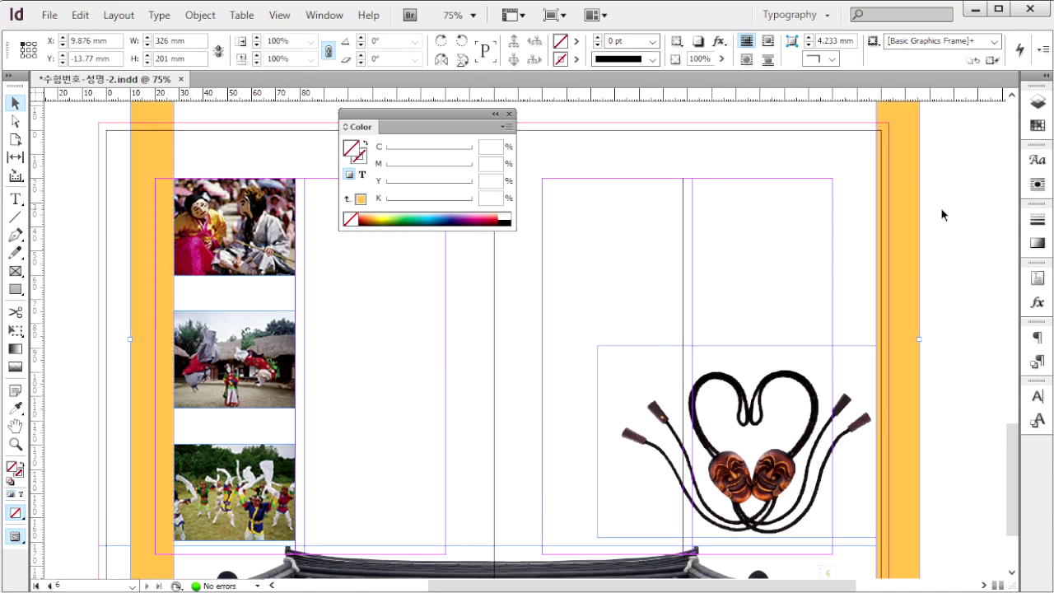
{"action": "left_click_drag", "start_coordinate": [148, 125], "coordinate": [121, 175]}
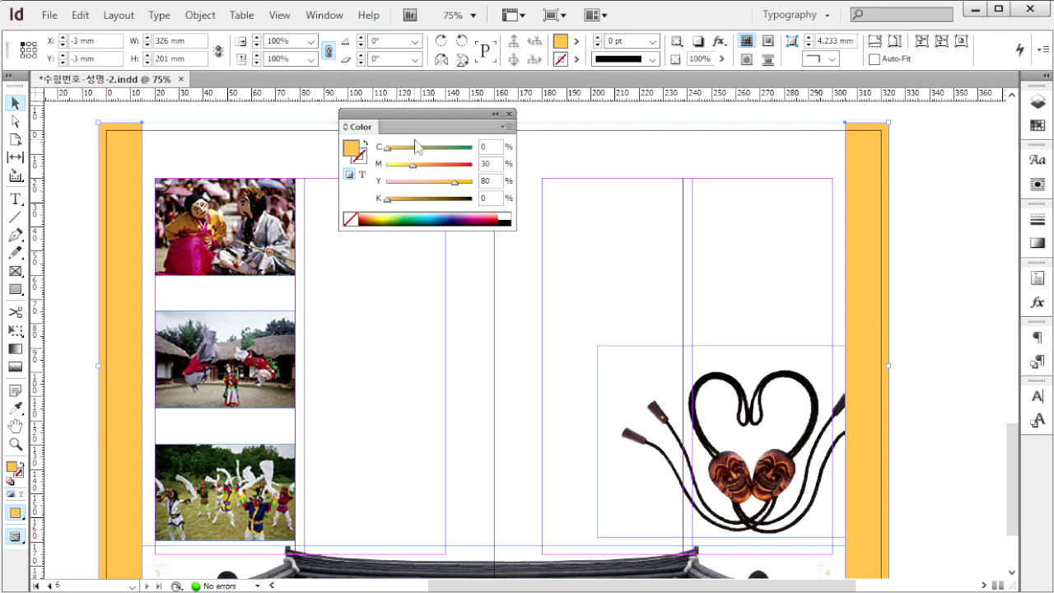
Step: Recolour both strips on pages 5-6 to C 40, M 0, Y 10, K 0
{"action": "left_click", "coordinate": [489, 146]}
{"action": "type", "text": "40"}
{"action": "key", "text": "Tab"}
{"action": "type", "text": "0"}
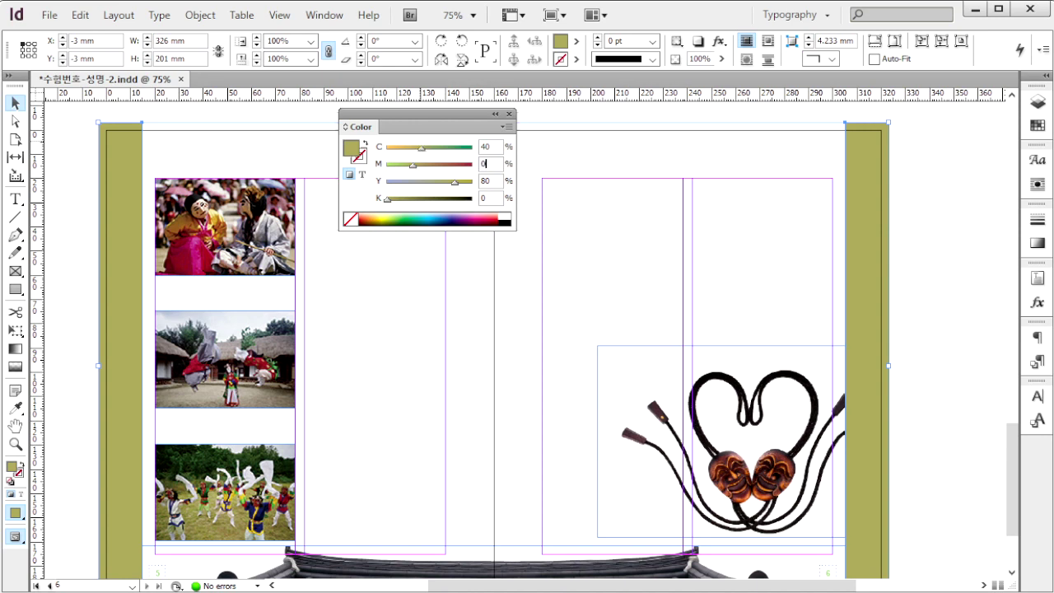
{"action": "key", "text": "Tab"}
{"action": "type", "text": "10"}
{"action": "key", "text": "Tab"}
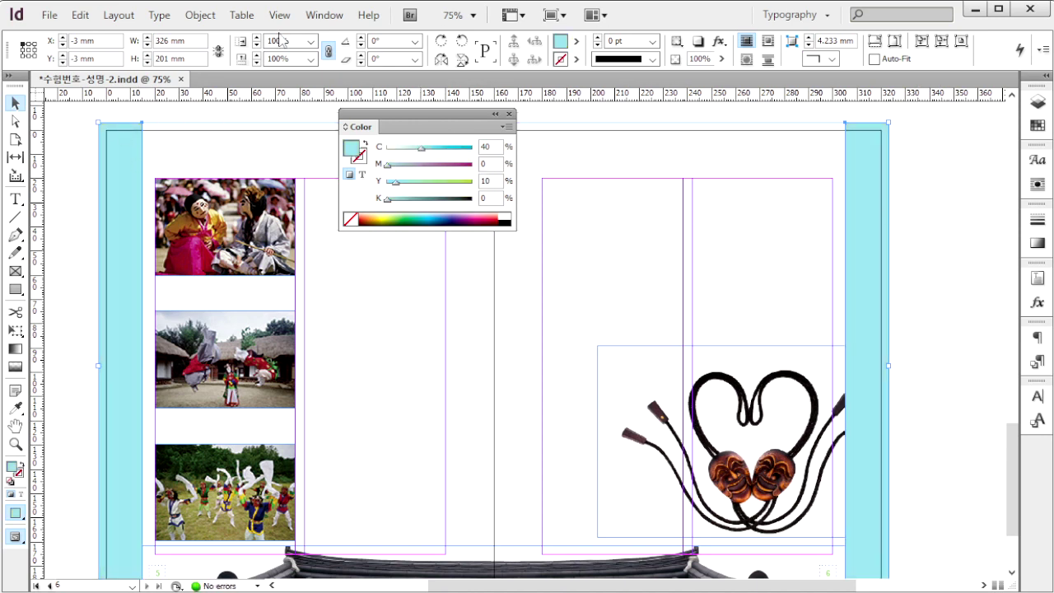
Step: Send the light blue strips on pages 5-6 to the back, behind the images
{"action": "left_click", "coordinate": [195, 18]}
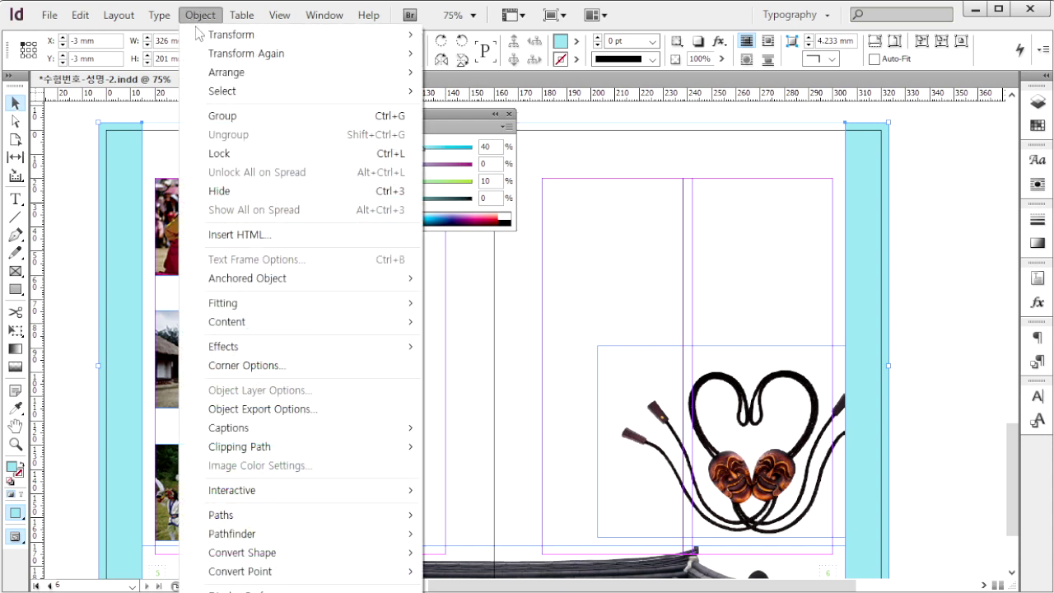
{"action": "mouse_move", "coordinate": [241, 76]}
{"action": "left_click", "coordinate": [521, 130]}
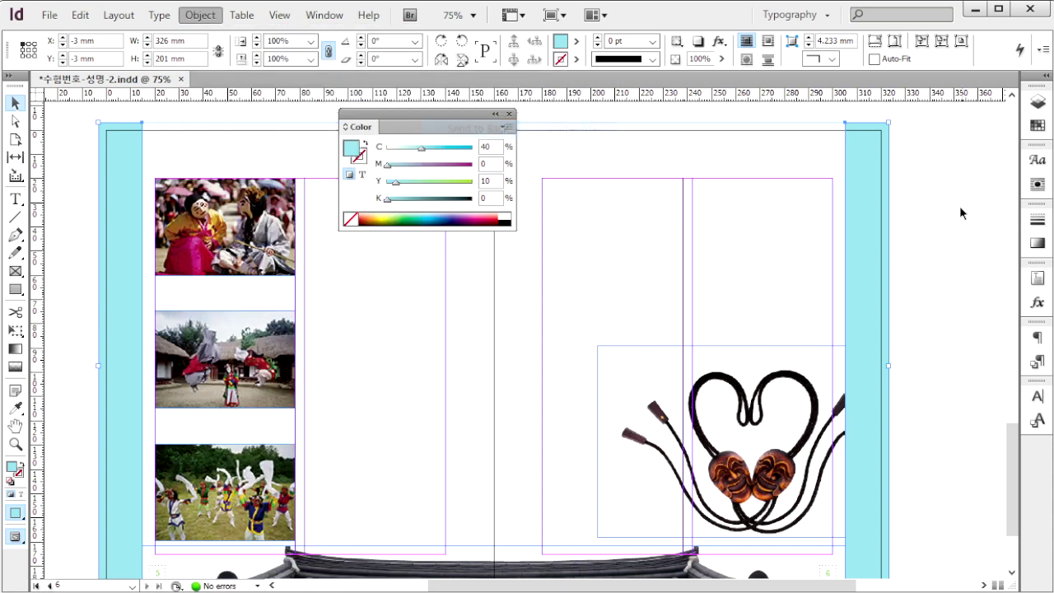
{"action": "left_click", "coordinate": [950, 218]}
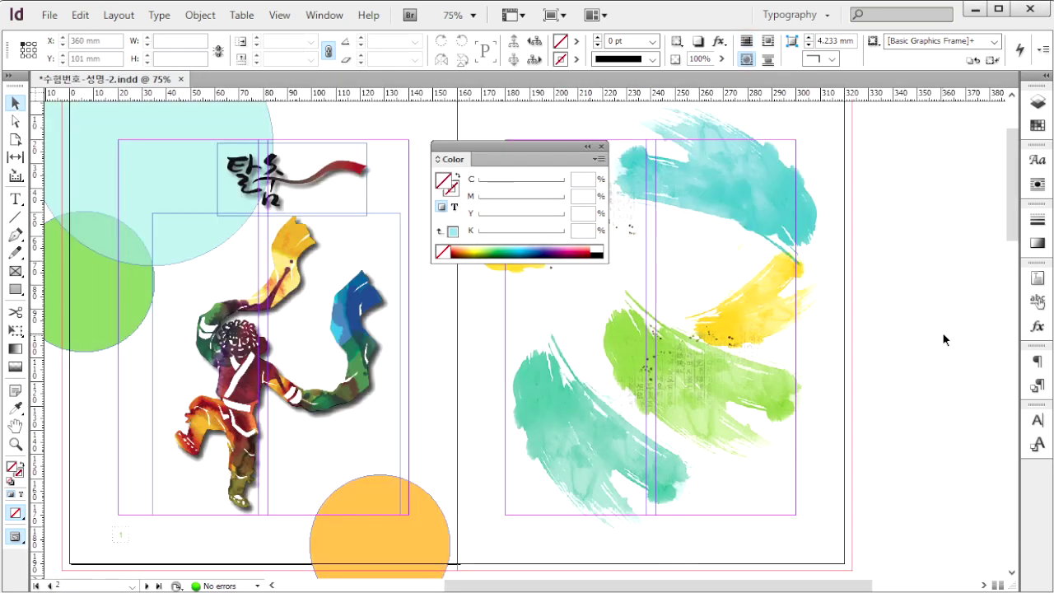
Step: Open the A-Master spread and magnify the page number marker on its right-hand page at 200%
{"action": "key", "text": "F12"}
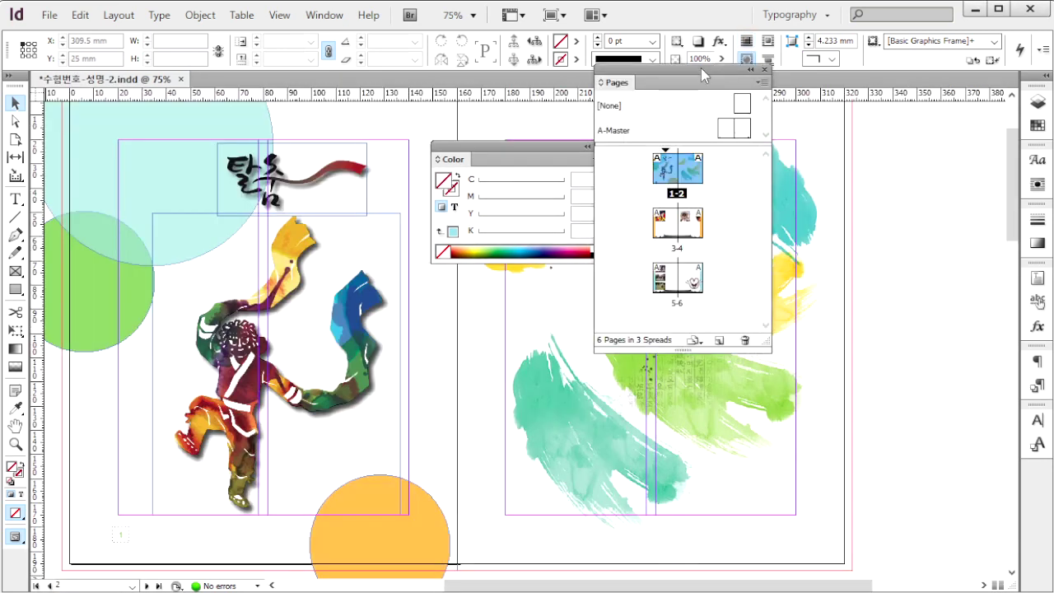
{"action": "left_click_drag", "start_coordinate": [700, 68], "coordinate": [891, 118]}
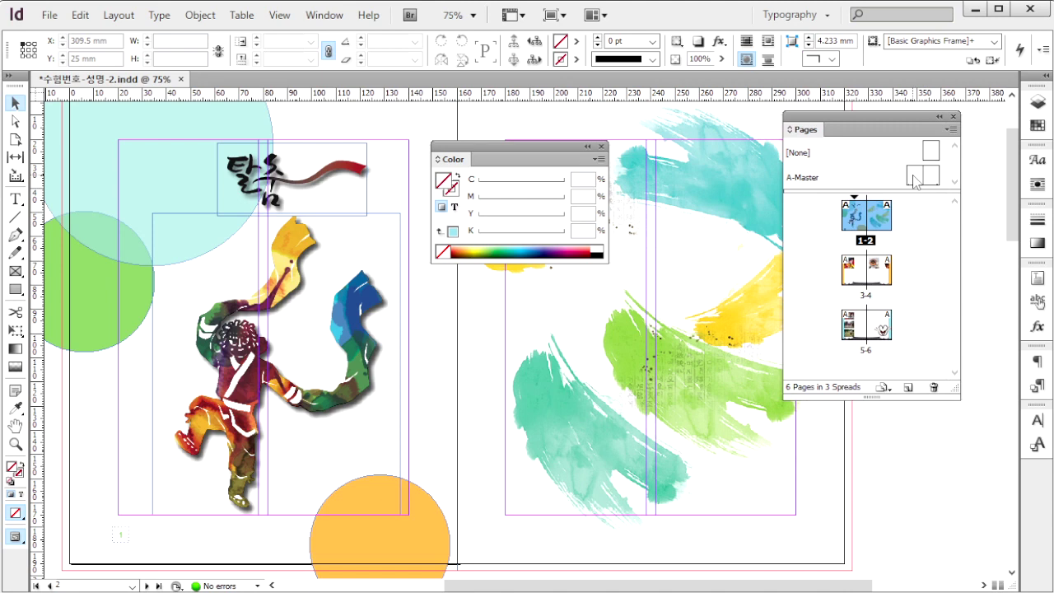
{"action": "double_click", "coordinate": [930, 177]}
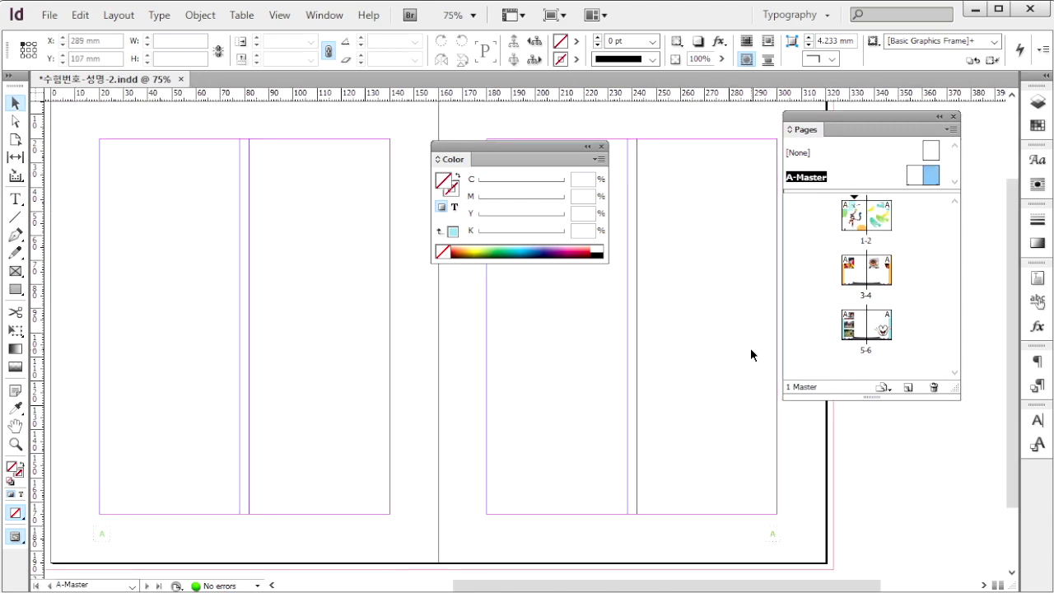
{"action": "left_click", "coordinate": [474, 17]}
{"action": "left_click", "coordinate": [471, 192]}
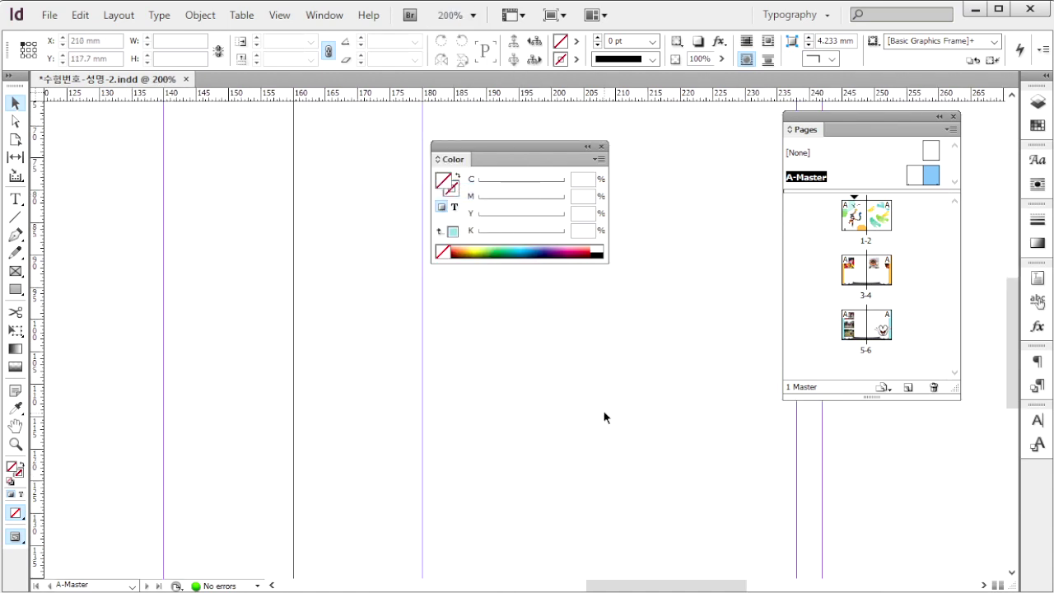
{"action": "left_click_drag", "start_coordinate": [639, 431], "coordinate": [292, 188]}
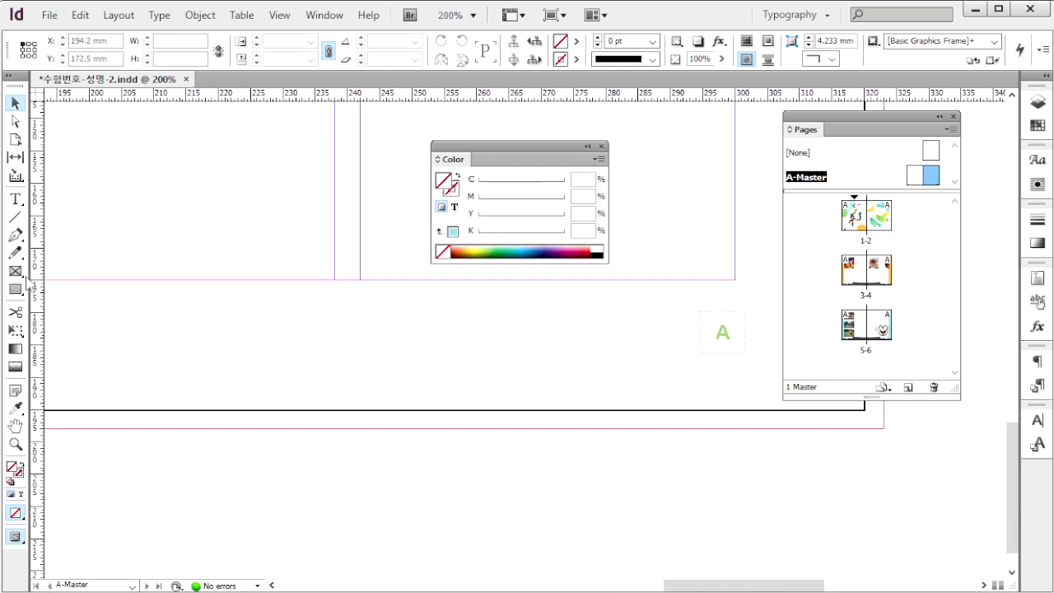
Step: Show the Text Wrap settings and start a new polygon on the right-hand A-Master page, near the page number marker
{"action": "left_click_drag", "start_coordinate": [15, 289], "coordinate": [87, 326]}
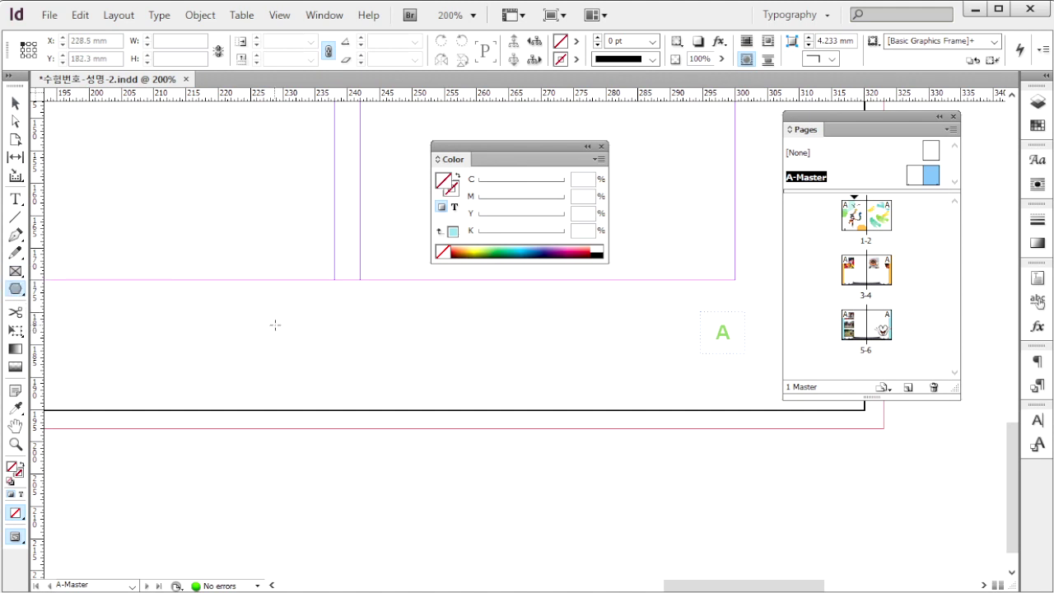
{"action": "key", "text": "ctrl+alt+w"}
{"action": "left_click", "coordinate": [119, 302]}
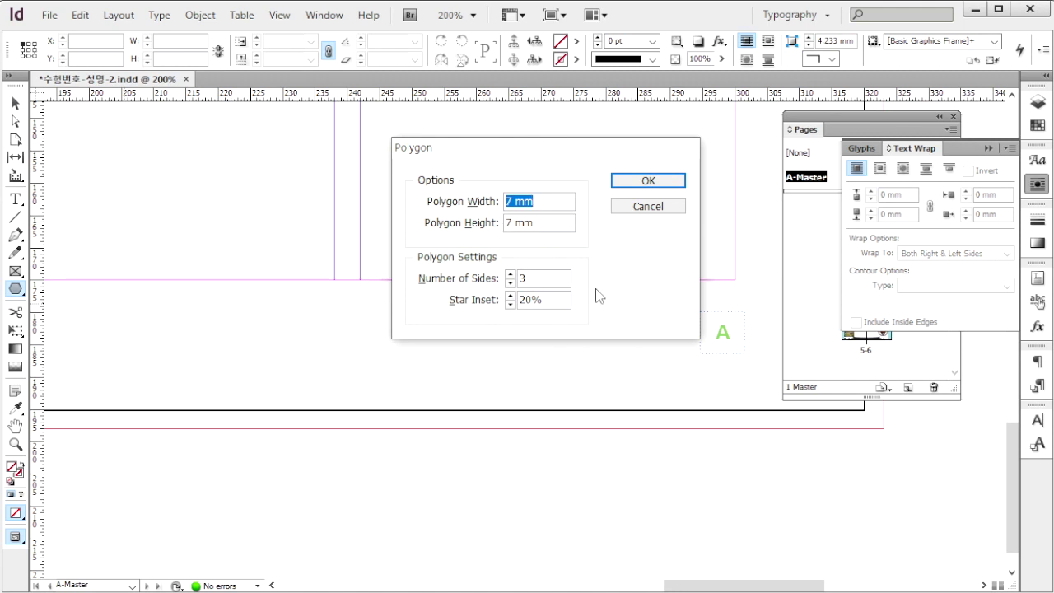
Step: Create a 7 mm by 7 mm triangle on the A-Master page using three sides and a 0 star inset
{"action": "key", "text": "Tab"}
{"action": "key", "text": "Tab"}
{"action": "key", "text": "Tab"}
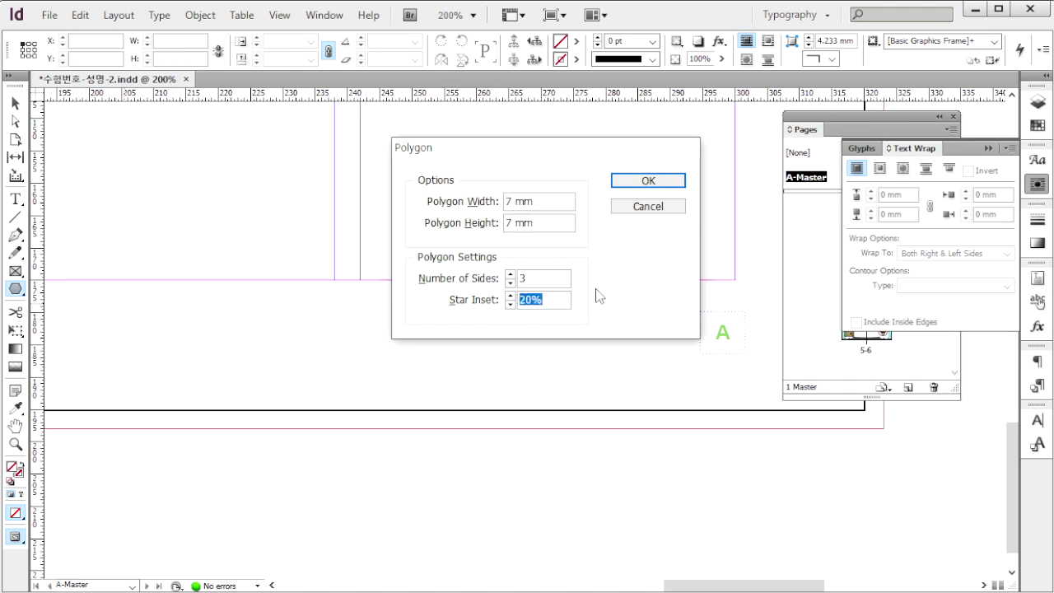
{"action": "type", "text": "0"}
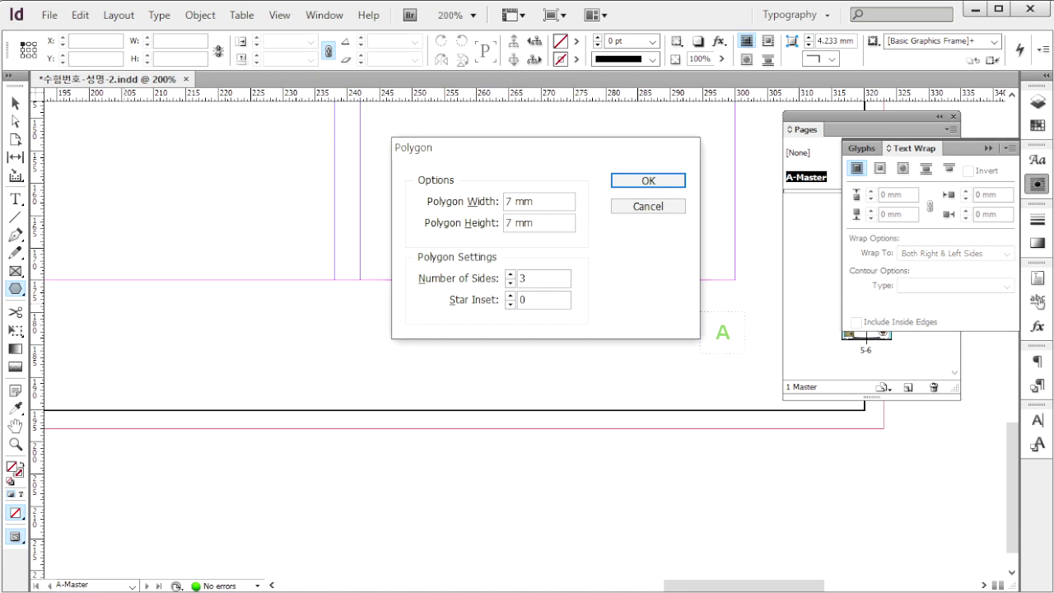
{"action": "left_click", "coordinate": [650, 182]}
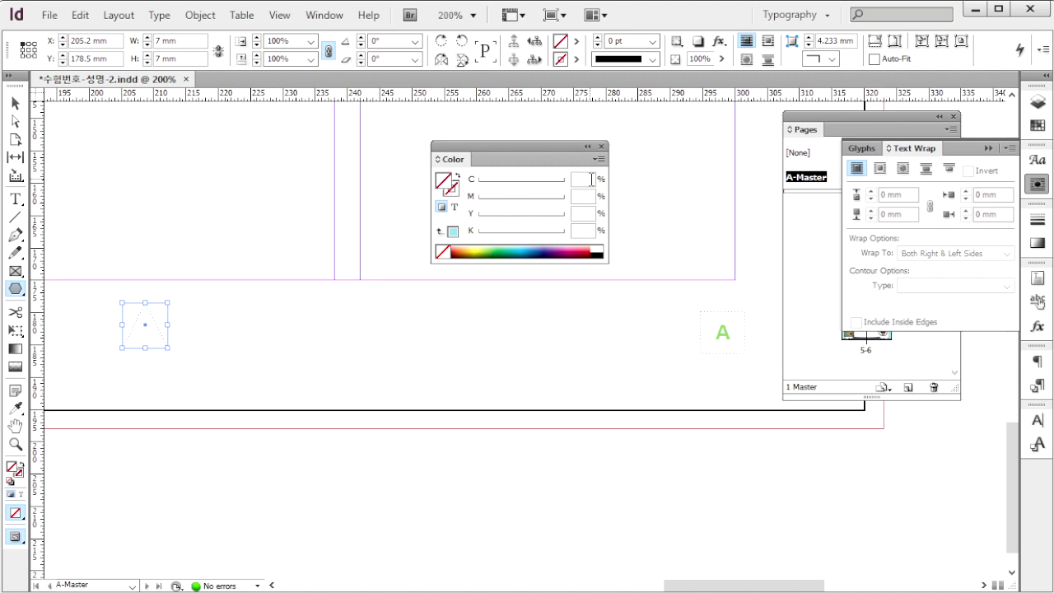
Step: Fill the triangle with the color C 100, M 50, Y 0, K 0
{"action": "key", "text": "Tab"}
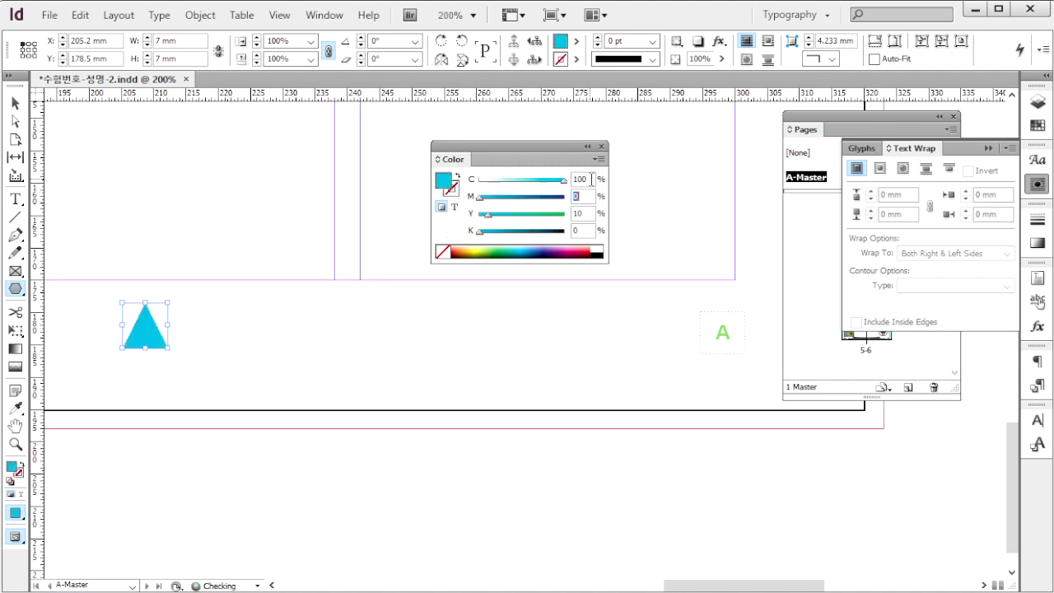
{"action": "type", "text": "50"}
{"action": "key", "text": "Tab"}
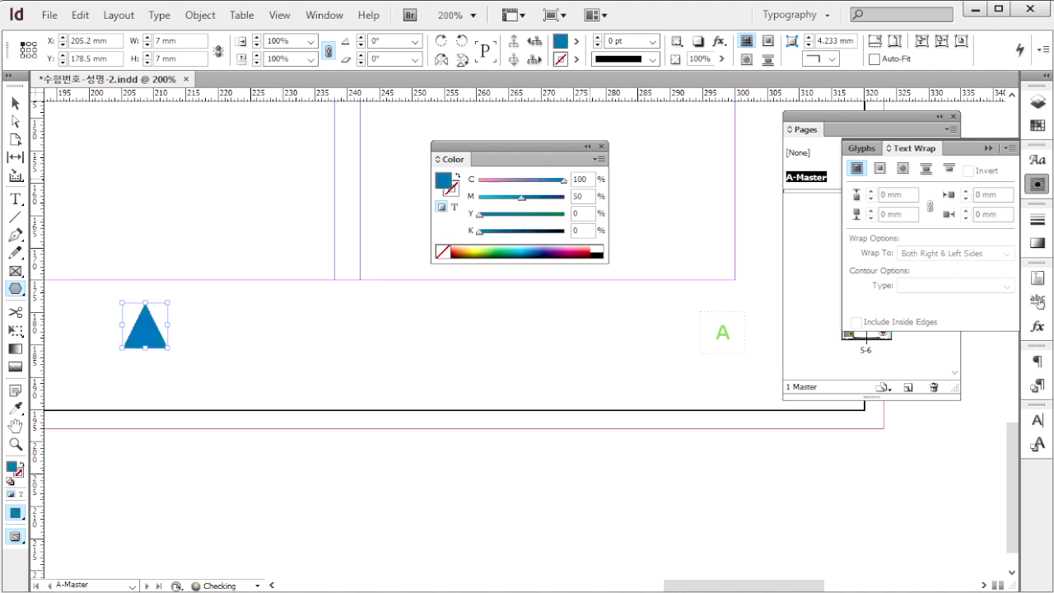
Step: Rotate the triangle 90° counterclockwise and add a flipped copy on its right that points the opposite way
{"action": "left_click", "coordinate": [14, 103]}
{"action": "left_click_drag", "start_coordinate": [184, 288], "coordinate": [93, 368]}
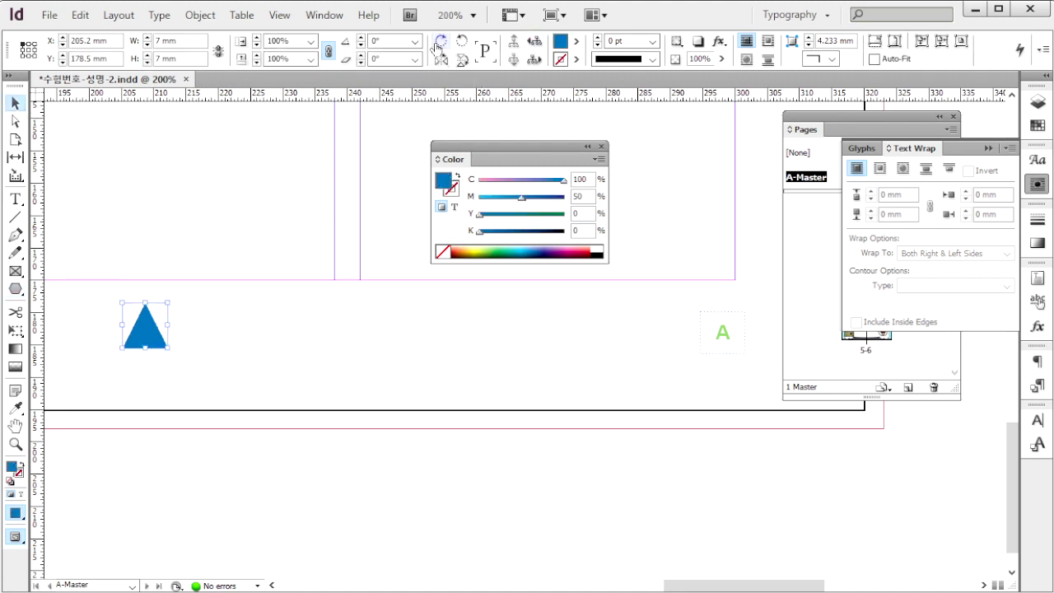
{"action": "left_click", "coordinate": [462, 41]}
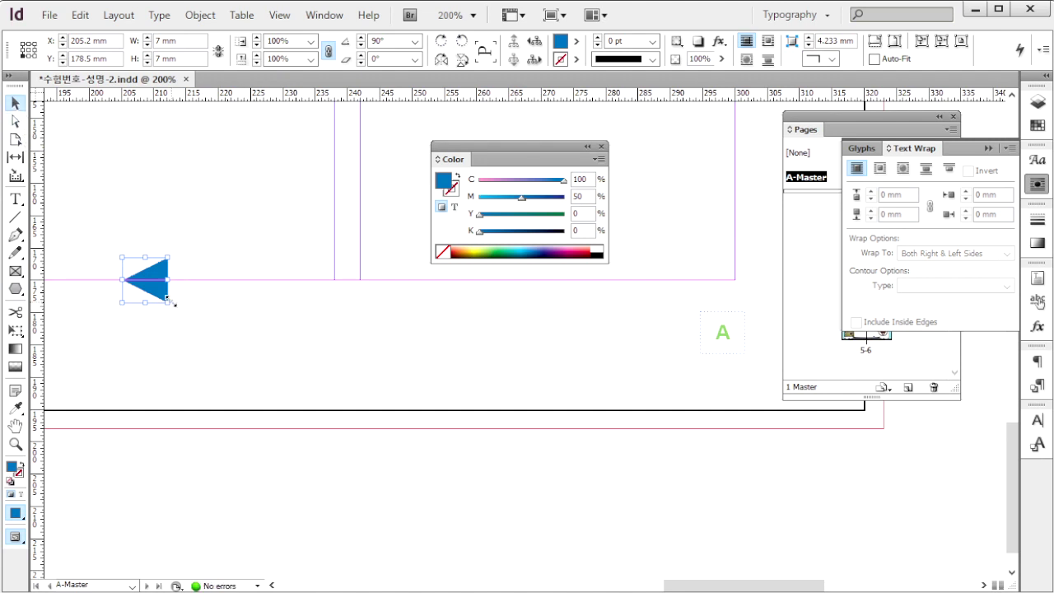
{"action": "left_click_drag", "start_coordinate": [159, 296], "coordinate": [275, 297]}
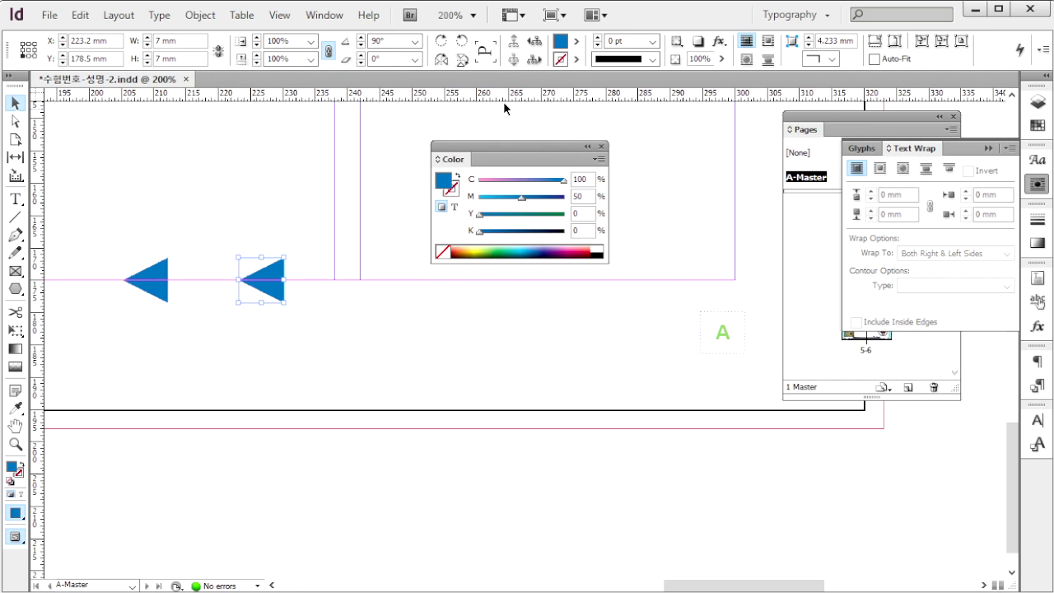
{"action": "left_click", "coordinate": [436, 64]}
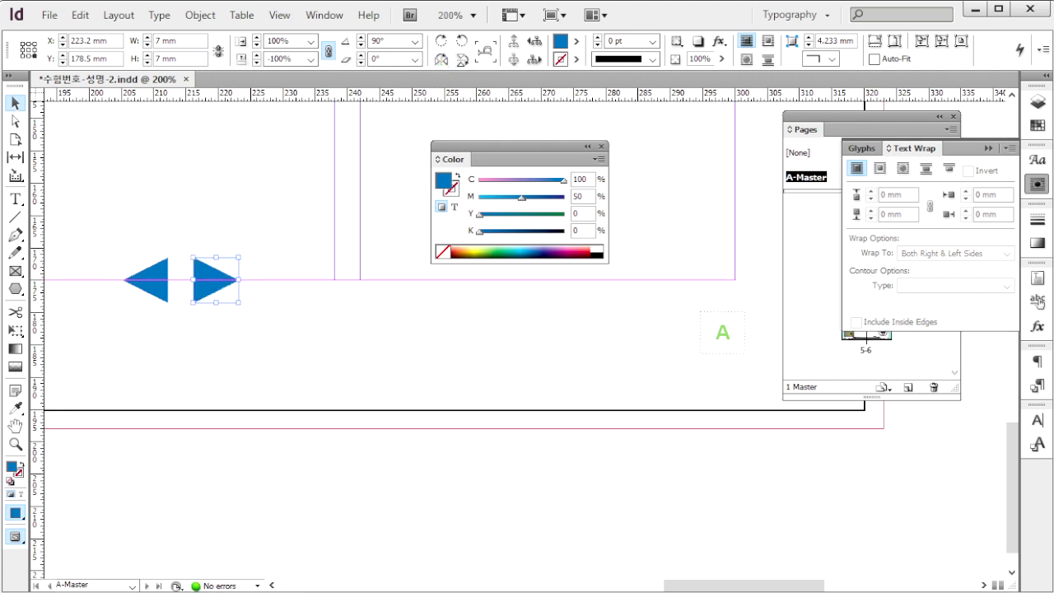
Step: Check the arrow placement in the reference image 1급-202.jpg and move both triangles below the bottom margin with a slightly wider gap
{"action": "key", "text": "alt+Tab"}
{"action": "left_click", "coordinate": [505, 309]}
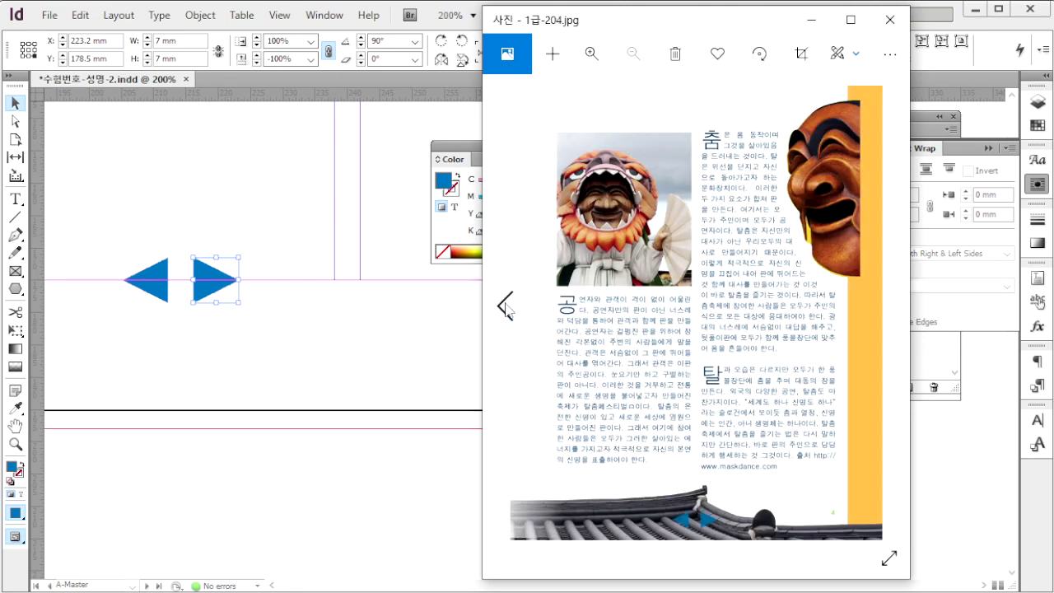
{"action": "left_click", "coordinate": [505, 309]}
{"action": "left_click", "coordinate": [505, 309]}
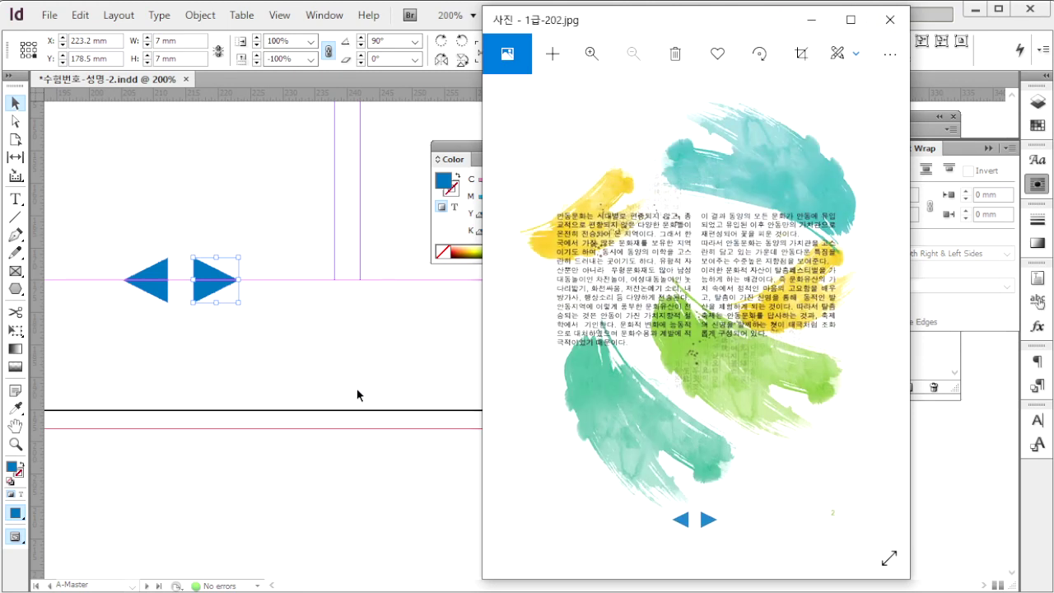
{"action": "left_click", "coordinate": [345, 354]}
{"action": "left_click_drag", "start_coordinate": [271, 330], "coordinate": [110, 244]}
{"action": "left_click_drag", "start_coordinate": [219, 289], "coordinate": [368, 347]}
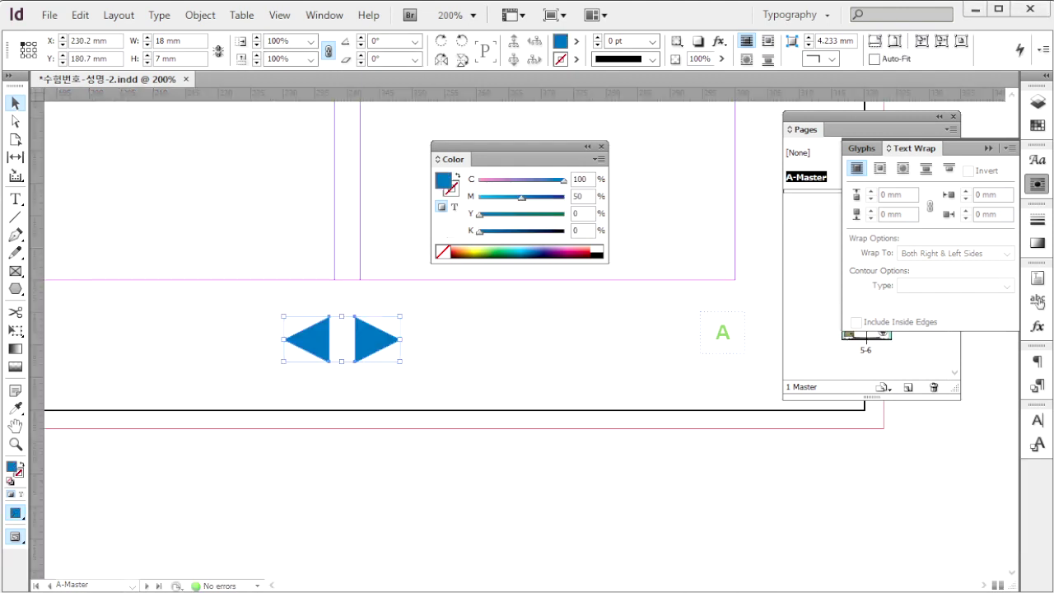
{"action": "key", "text": "ctrl+z"}
{"action": "left_click", "coordinate": [487, 363]}
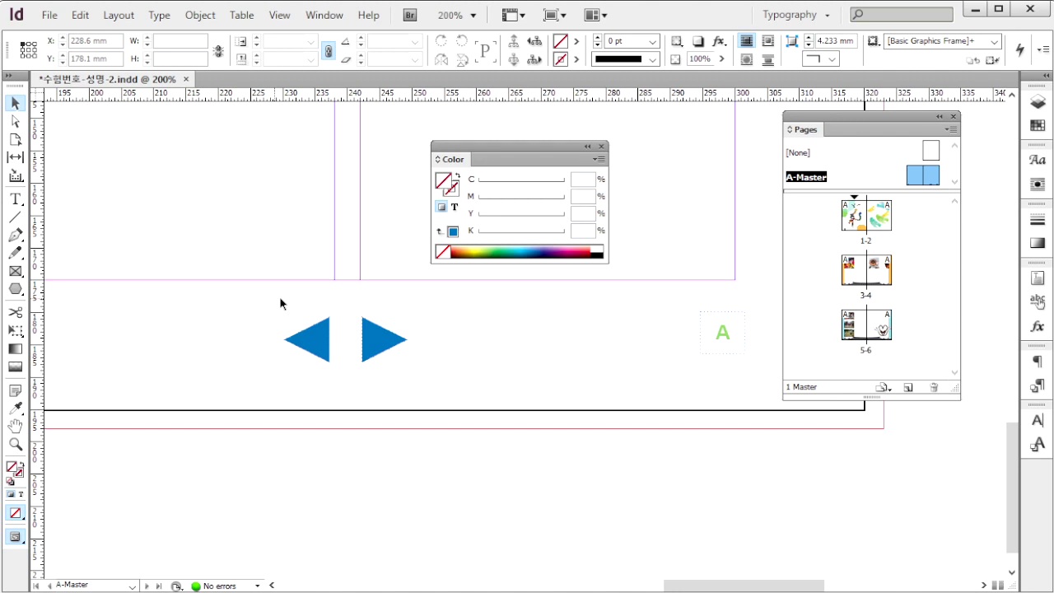
Step: Turn the left-pointing triangle into a button with the Go To Previous Page action
{"action": "left_click", "coordinate": [339, 375]}
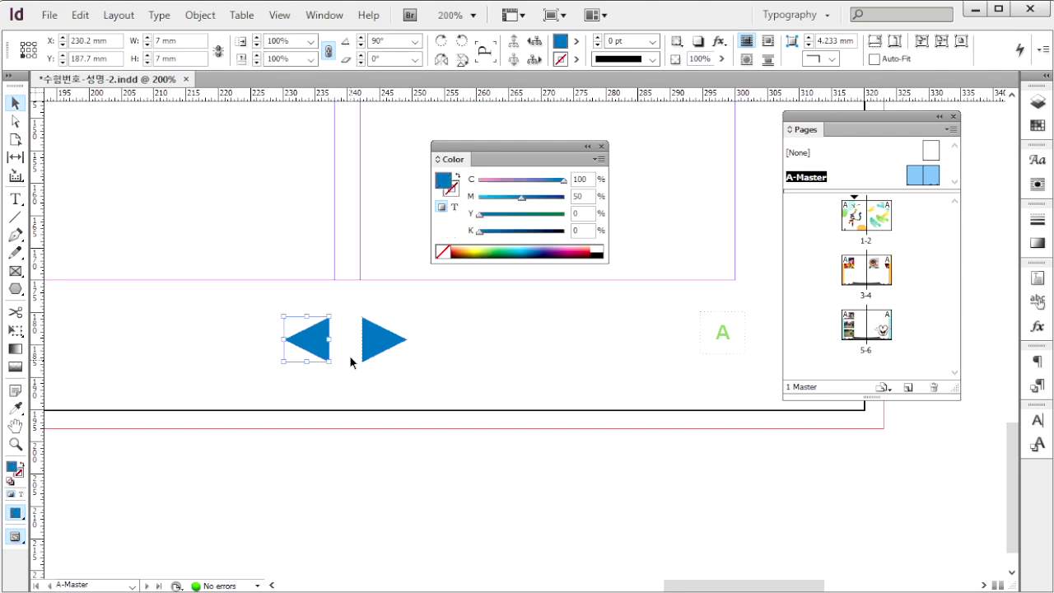
{"action": "left_click", "coordinate": [324, 15]}
{"action": "mouse_move", "coordinate": [475, 228]}
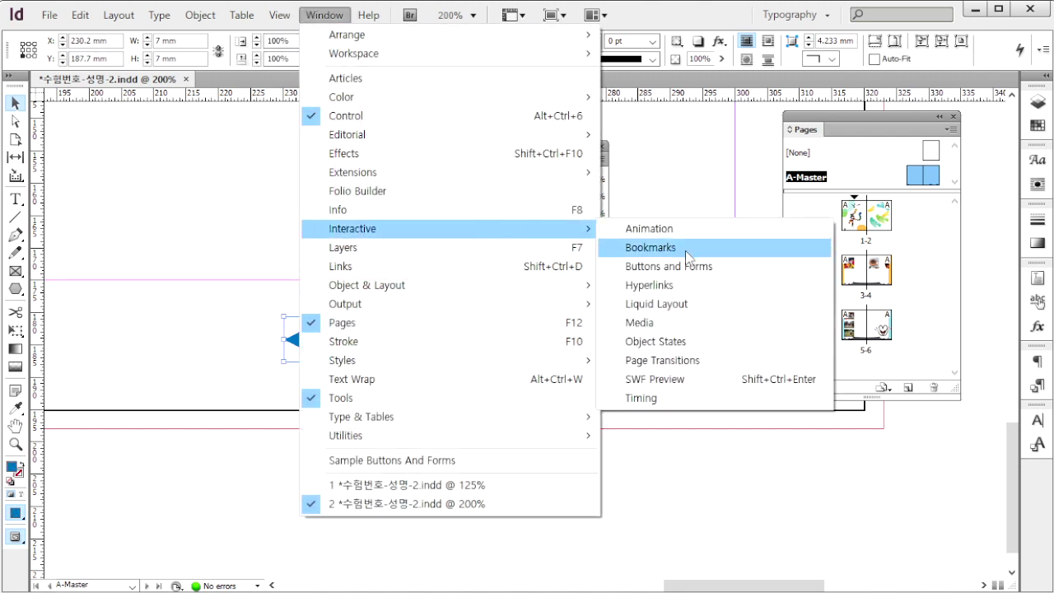
{"action": "left_click", "coordinate": [693, 274]}
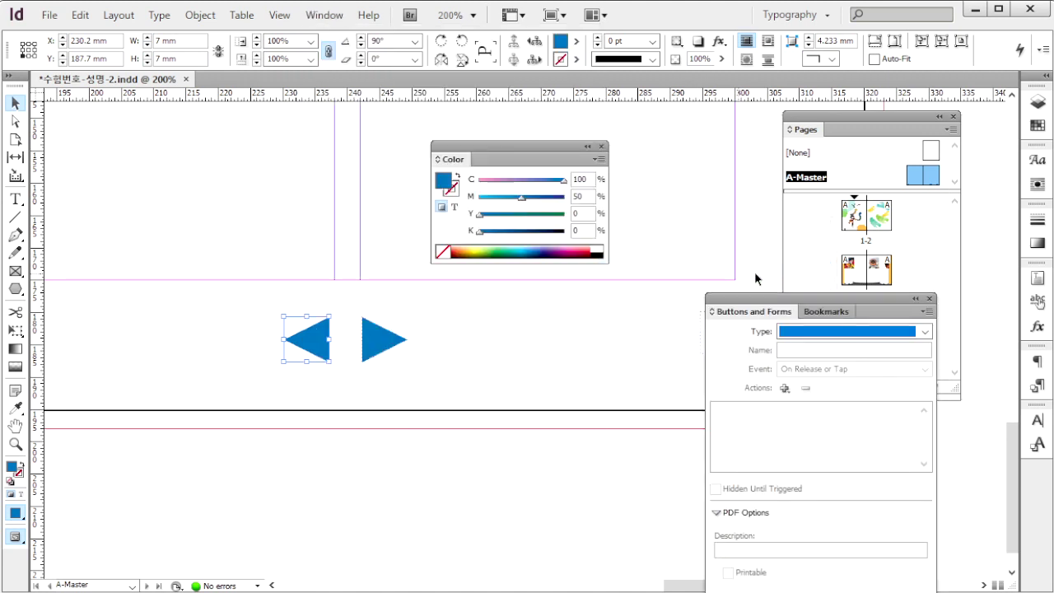
{"action": "left_click_drag", "start_coordinate": [767, 319], "coordinate": [628, 226]}
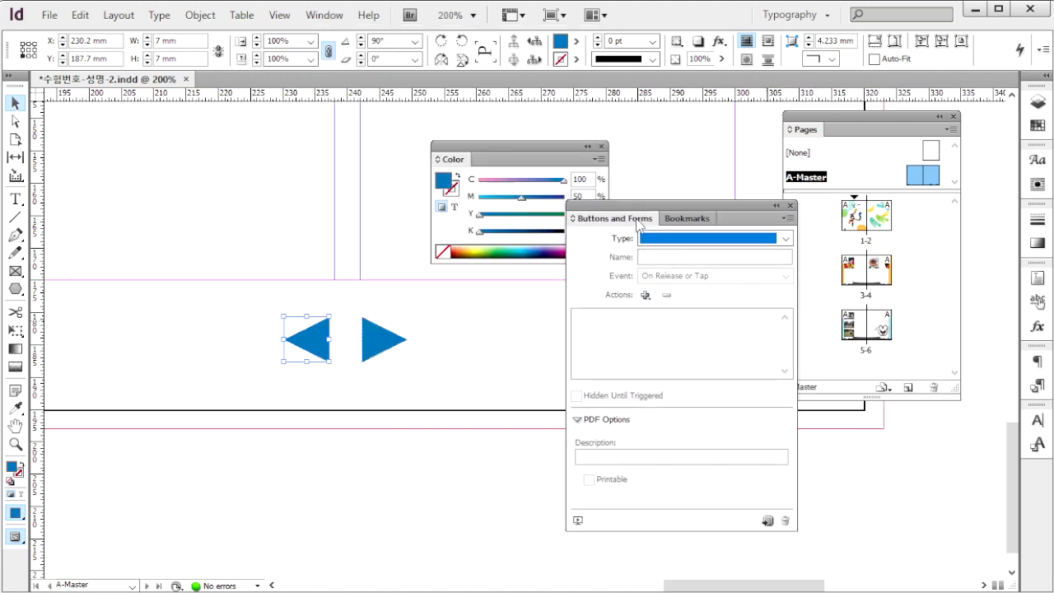
{"action": "left_click", "coordinate": [644, 294]}
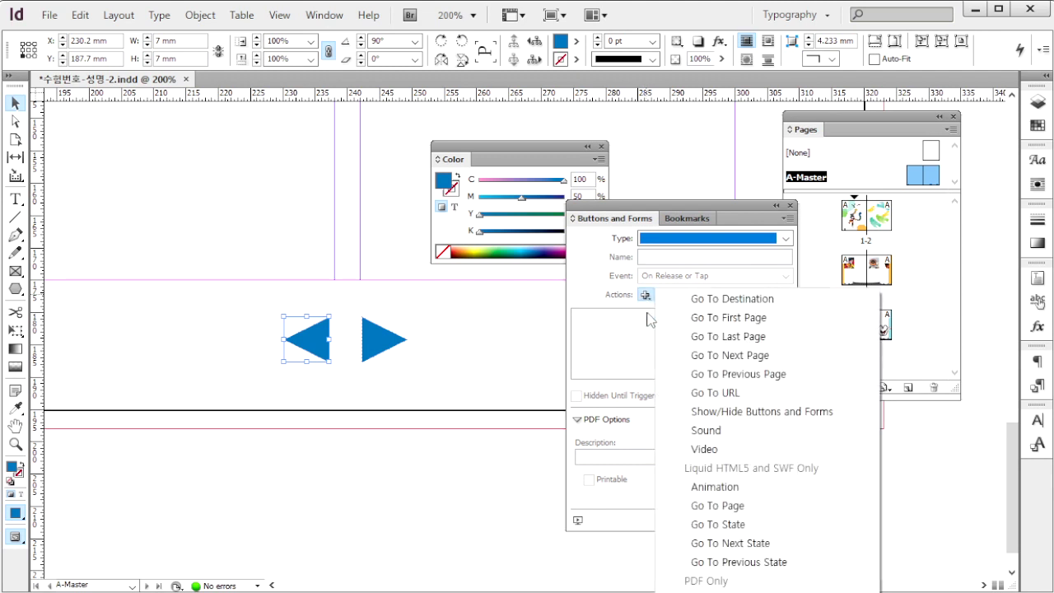
{"action": "left_click", "coordinate": [754, 375]}
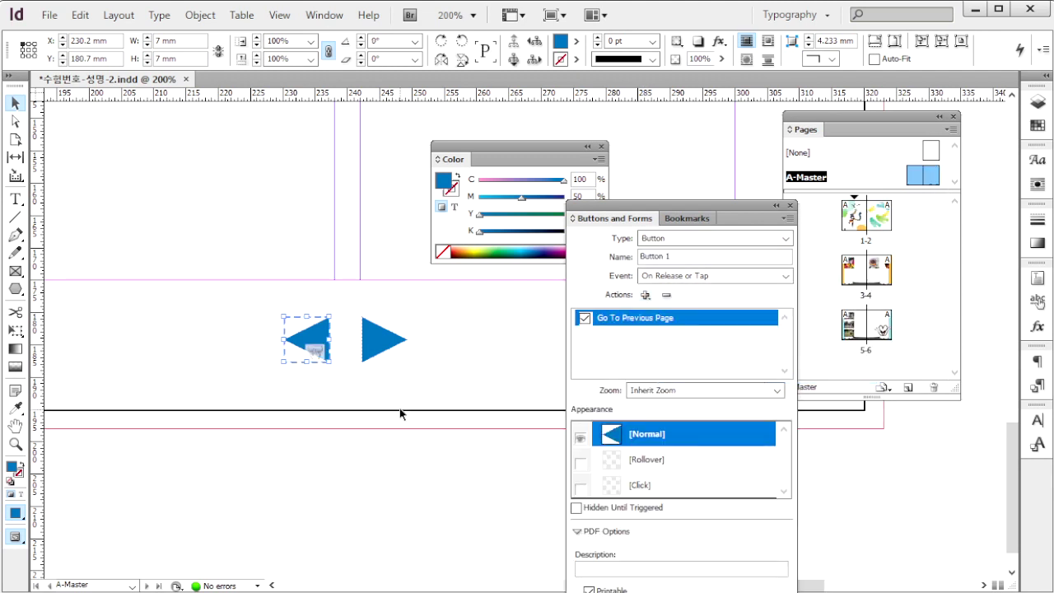
Step: Turn the right-pointing triangle into a button with the Go To Next Page action
{"action": "left_click", "coordinate": [372, 325]}
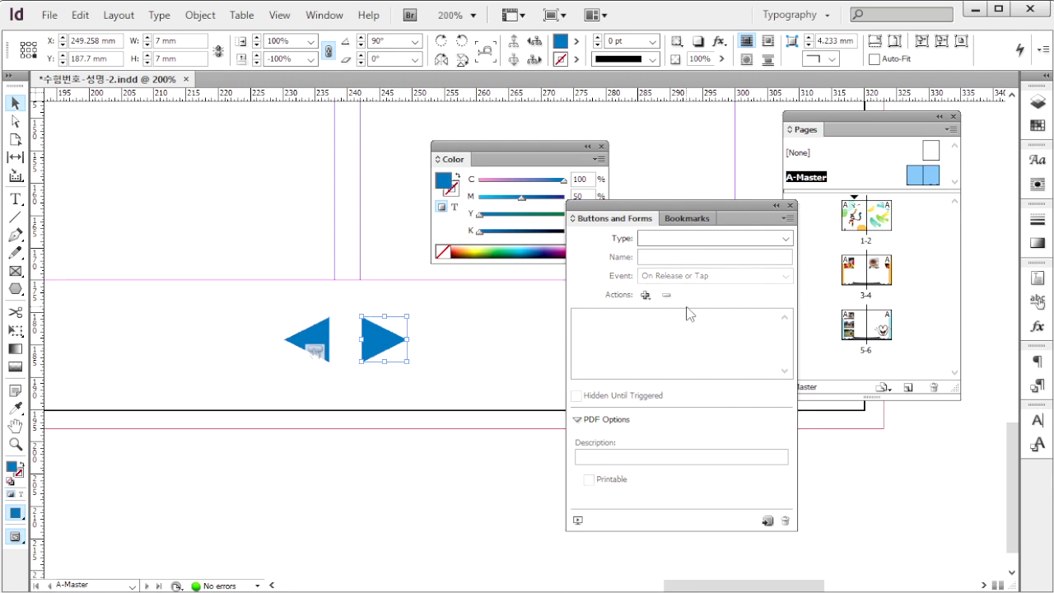
{"action": "left_click", "coordinate": [644, 294]}
{"action": "left_click", "coordinate": [738, 355]}
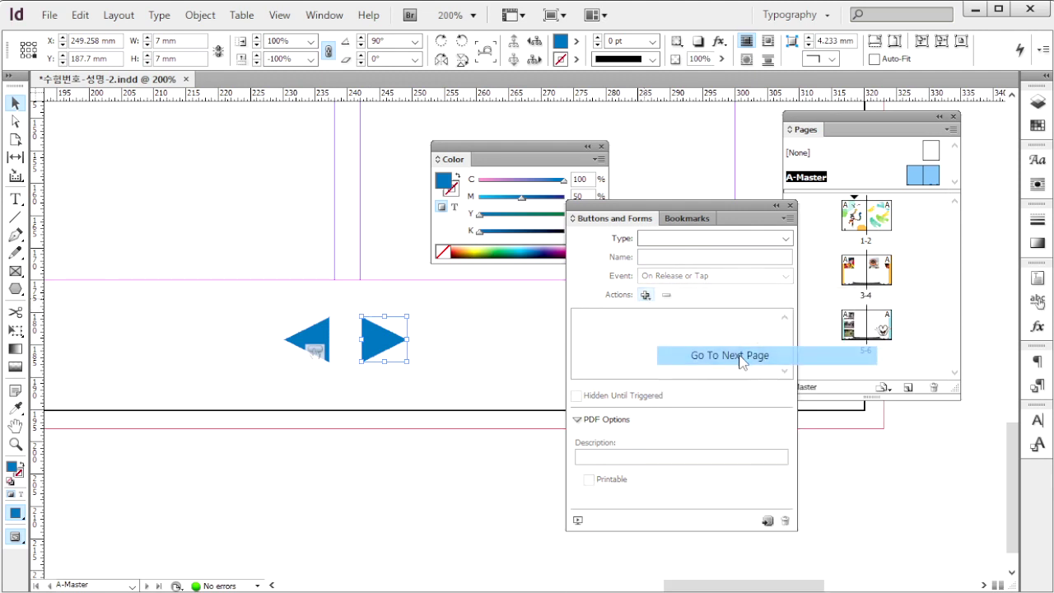
{"action": "left_click", "coordinate": [446, 356]}
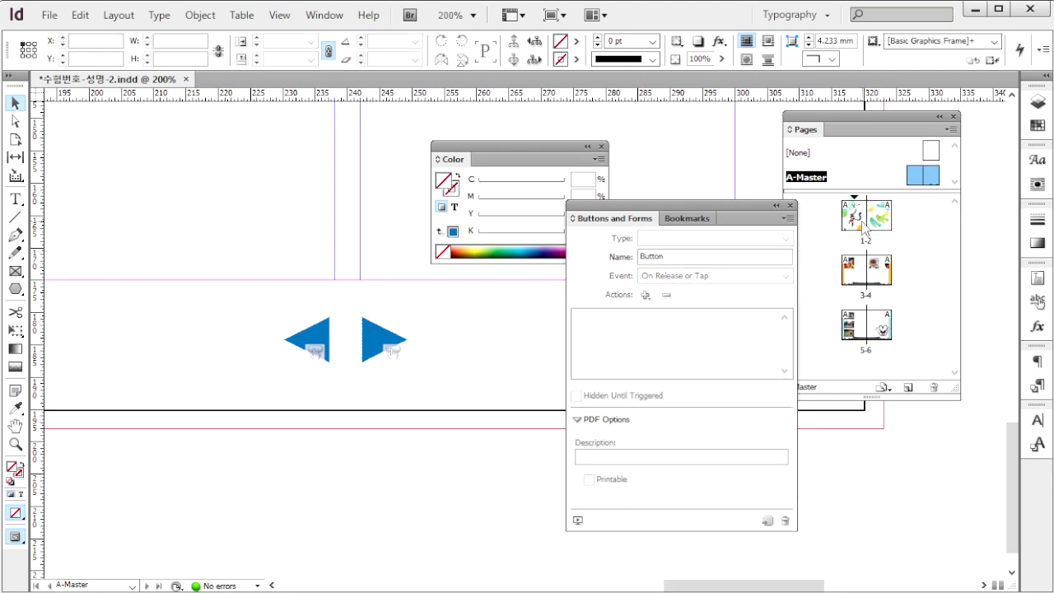
Step: Add a text frame below the bottom margin on page 1 containing "license.kpc.or.kr"
{"action": "double_click", "coordinate": [853, 216]}
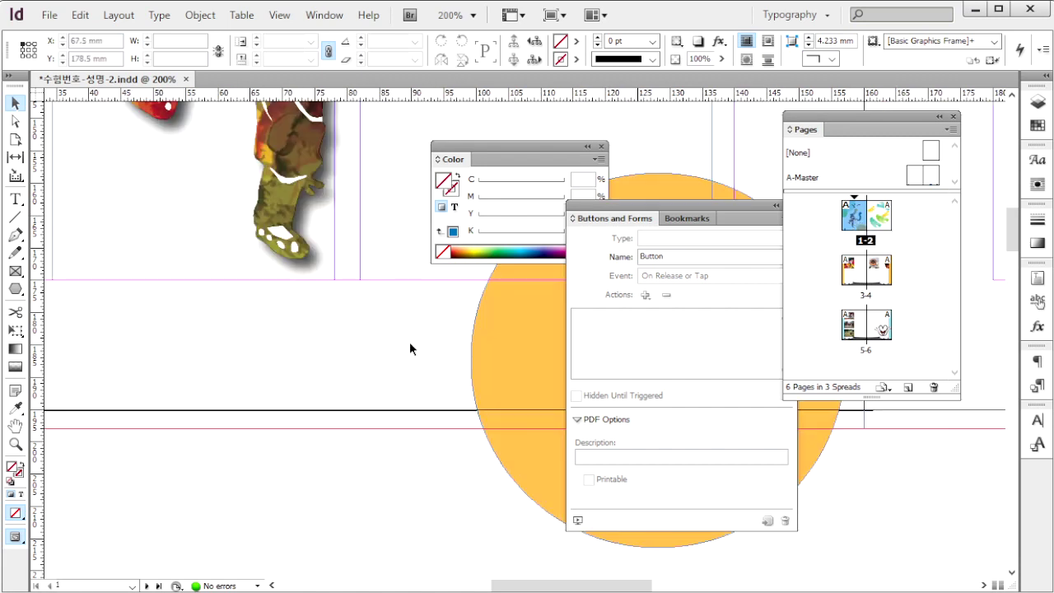
{"action": "left_click", "coordinate": [15, 198]}
{"action": "left_click_drag", "start_coordinate": [70, 328], "coordinate": [501, 360]}
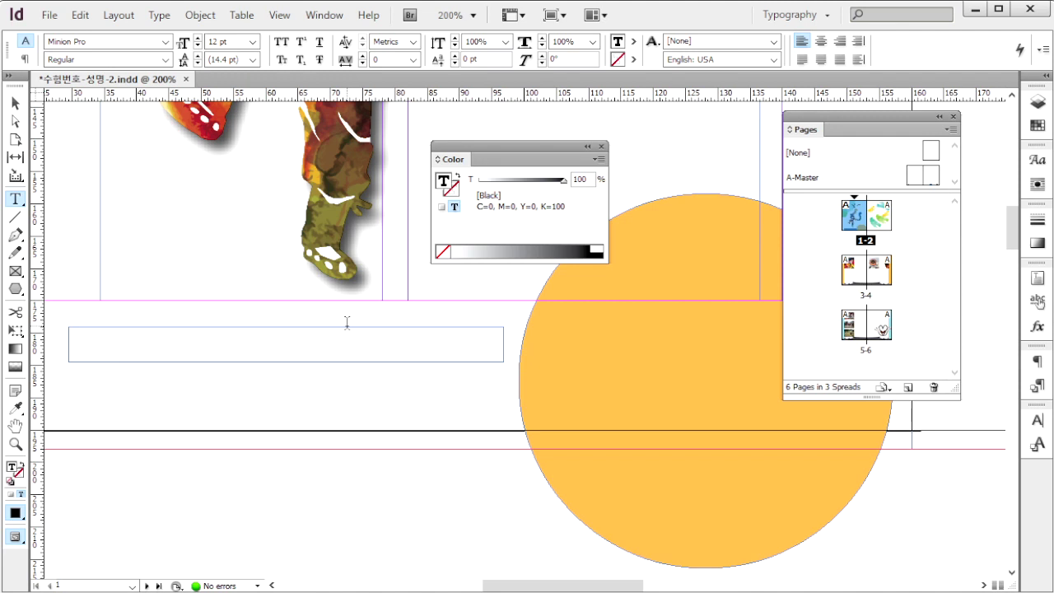
{"action": "type", "text": "li"}
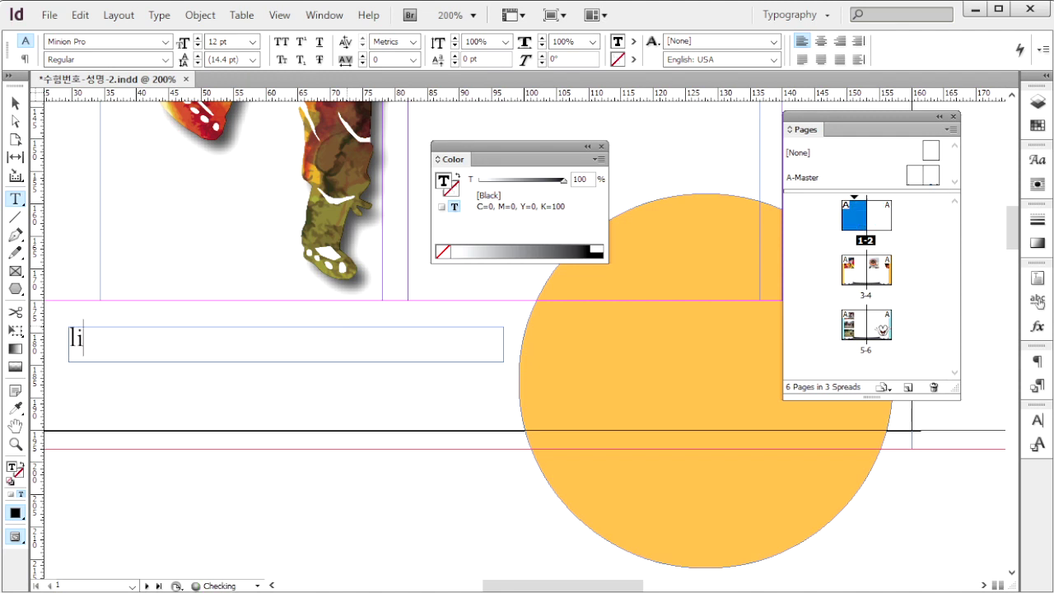
{"action": "type", "text": "cense.kpc"}
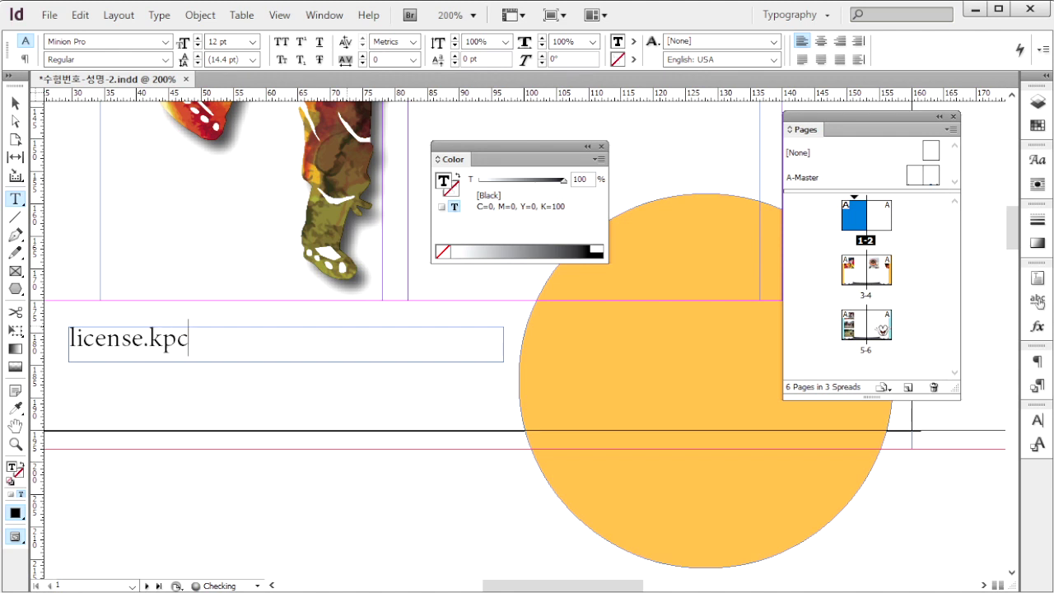
{"action": "type", "text": ".or.kr"}
Step: Format the license.kpc.or.kr text as Arial Bold, 9 pt, with the color C 50, M 0, Y 80, K 0
{"action": "left_click_drag", "start_coordinate": [252, 337], "coordinate": [52, 339]}
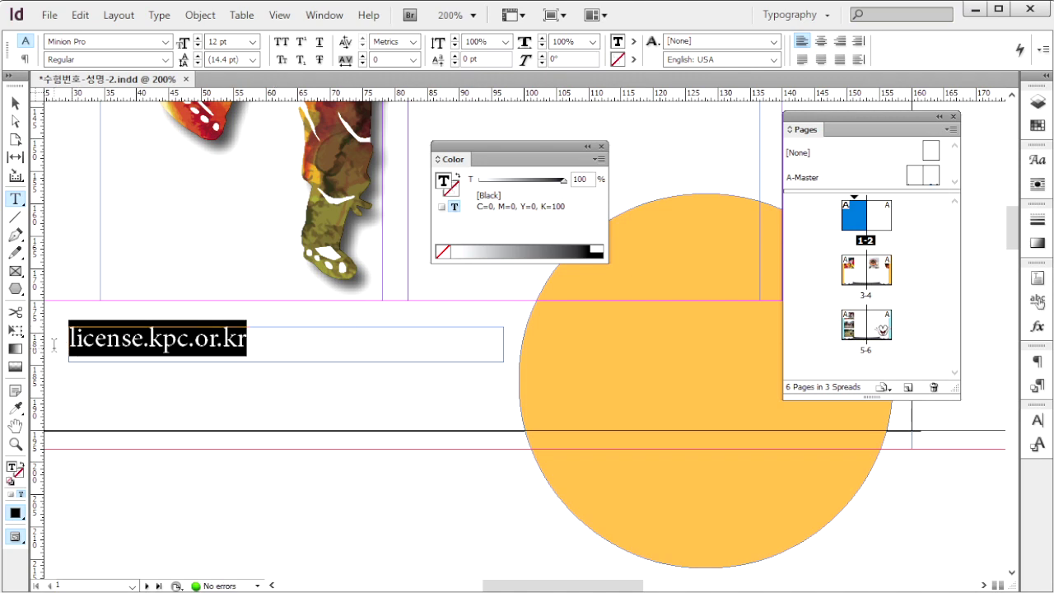
{"action": "left_click", "coordinate": [165, 41]}
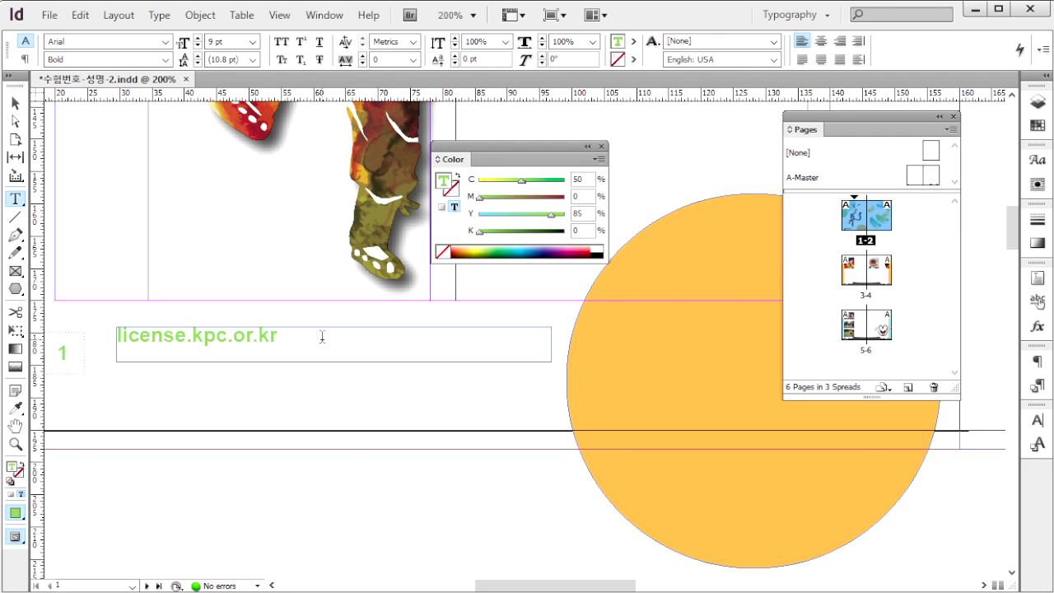
{"action": "type", "text": "80"}
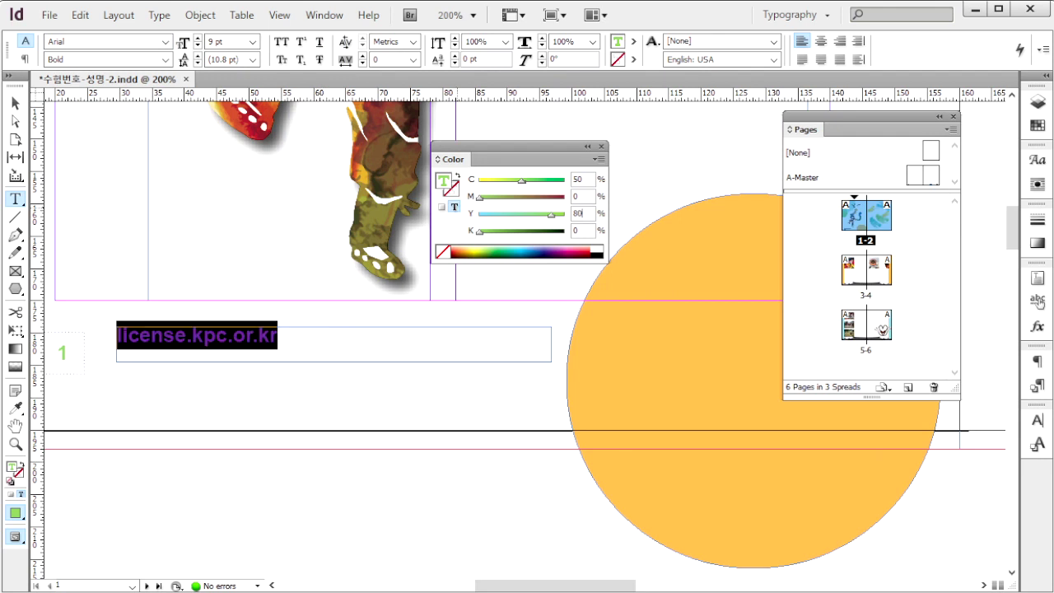
{"action": "left_click", "coordinate": [301, 333]}
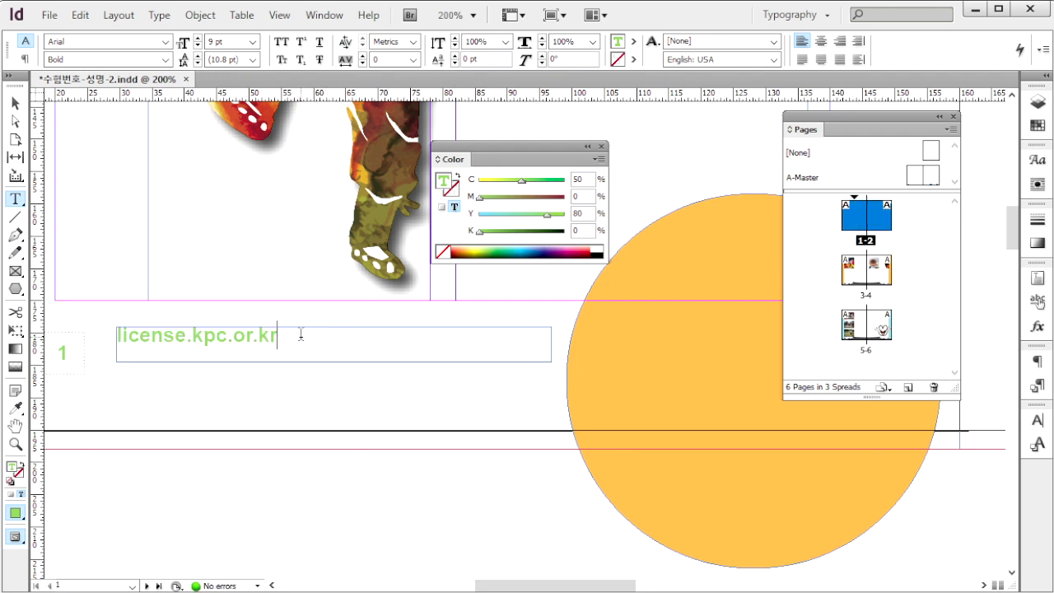
{"action": "left_click_drag", "start_coordinate": [277, 334], "coordinate": [115, 333]}
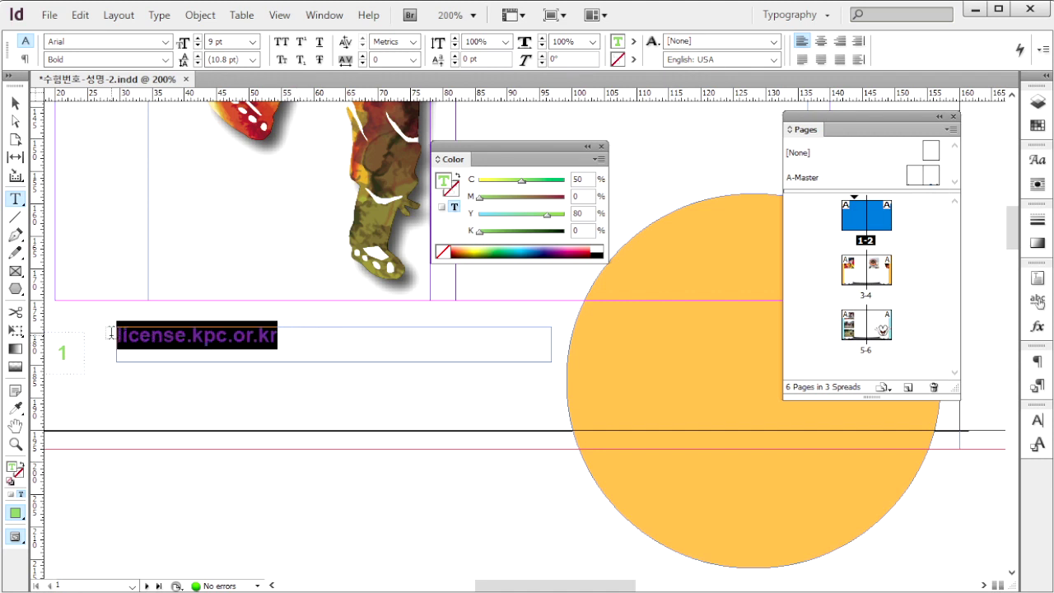
{"action": "left_click", "coordinate": [305, 337]}
{"action": "left_click_drag", "start_coordinate": [304, 336], "coordinate": [113, 338]}
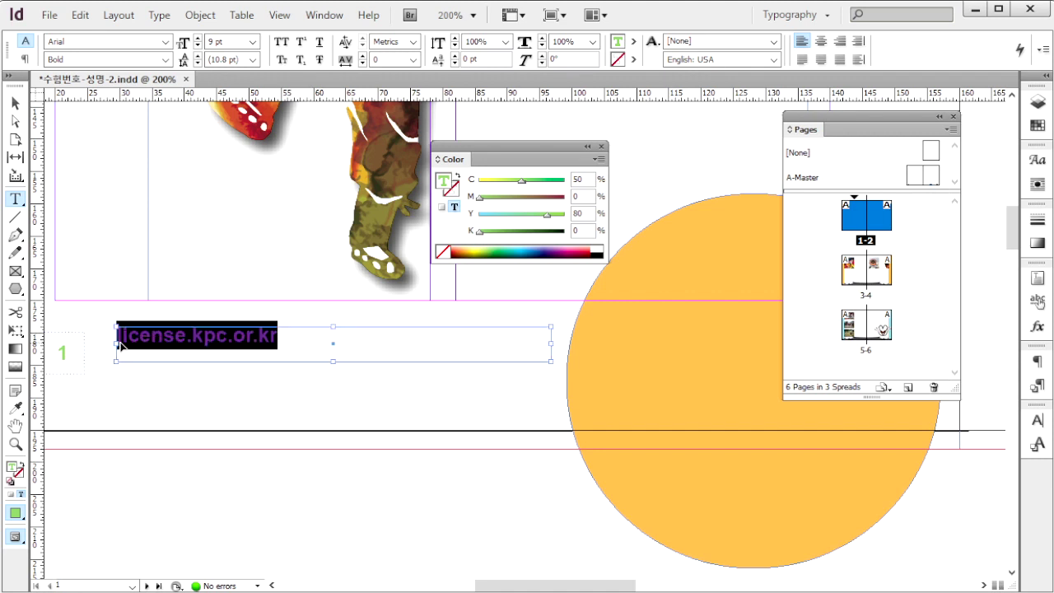
{"action": "left_click", "coordinate": [300, 345]}
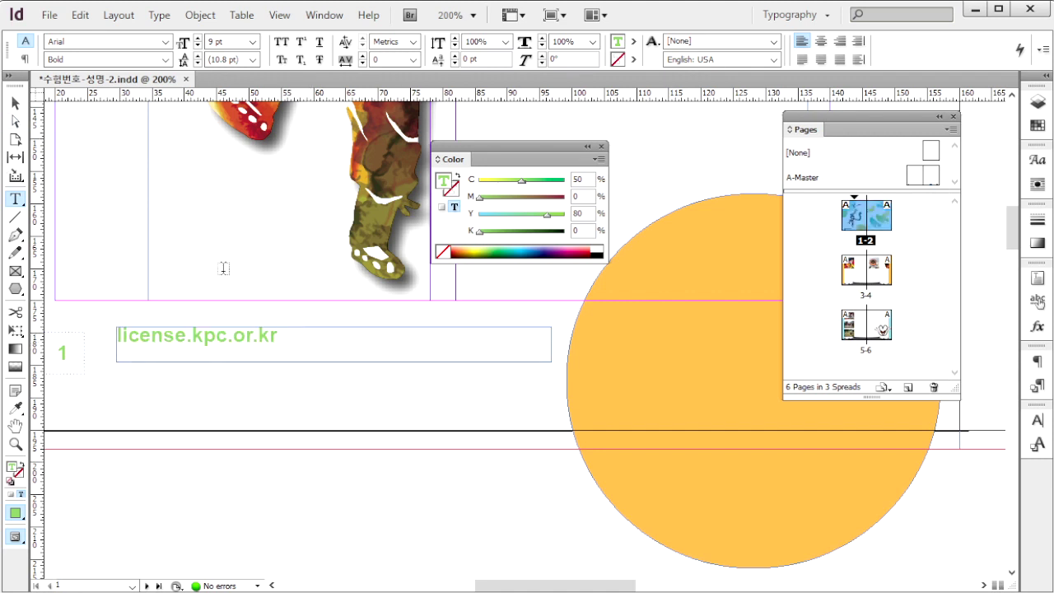
{"action": "left_click_drag", "start_coordinate": [293, 341], "coordinate": [111, 337]}
{"action": "key", "text": "ctrl+c"}
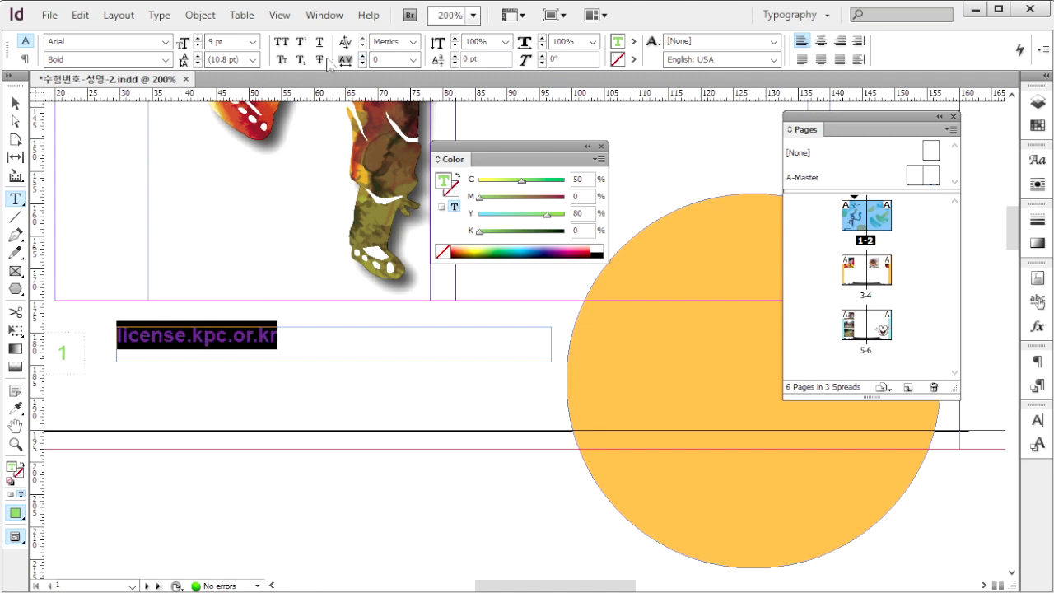
{"action": "left_click", "coordinate": [325, 15]}
{"action": "mouse_move", "coordinate": [480, 239]}
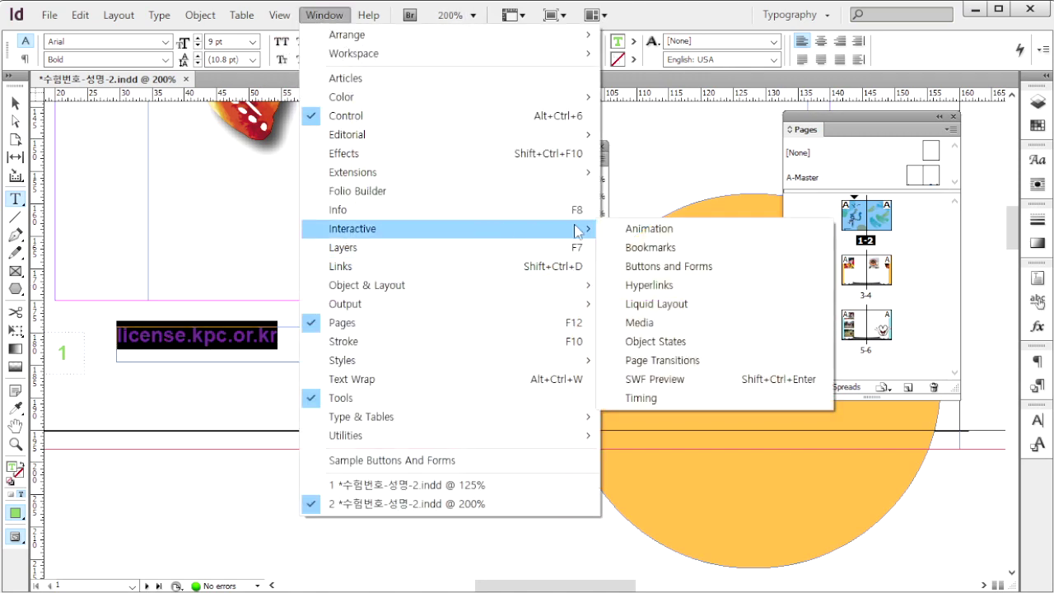
{"action": "left_click", "coordinate": [691, 284]}
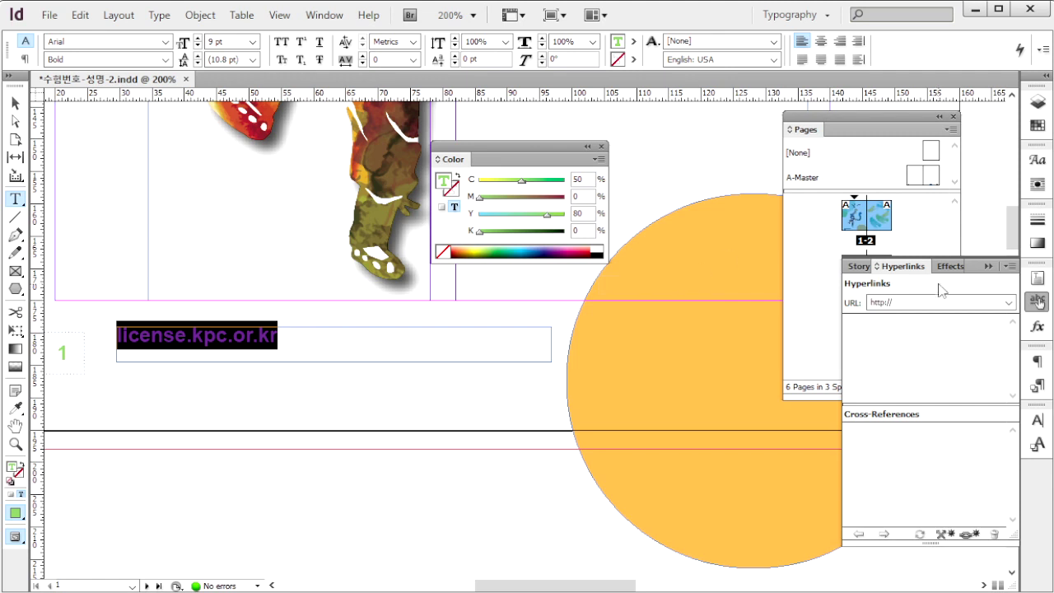
{"action": "left_click_drag", "start_coordinate": [912, 267], "coordinate": [511, 288]}
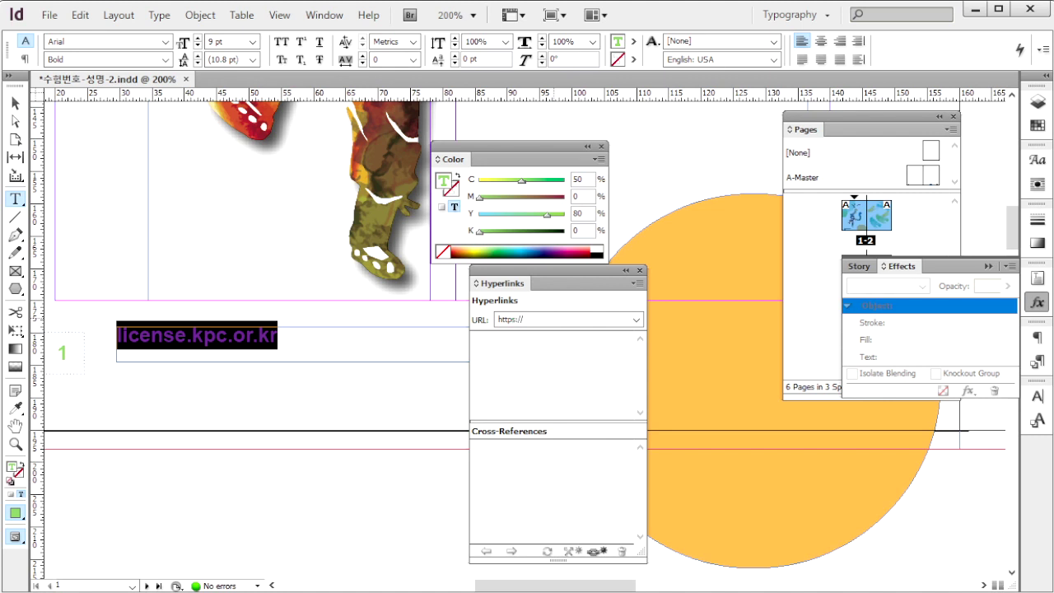
{"action": "key", "text": "ctrl+v"}
{"action": "key", "text": "Return"}
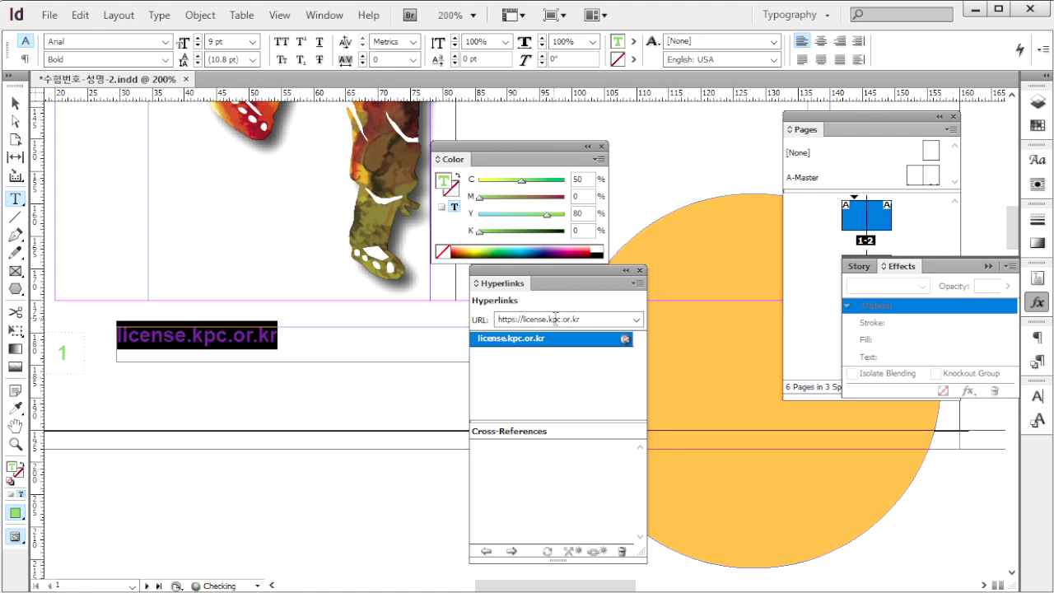
Step: Move the web address frame about 14 mm to the right and slightly lower on page 1
{"action": "key", "text": "Escape"}
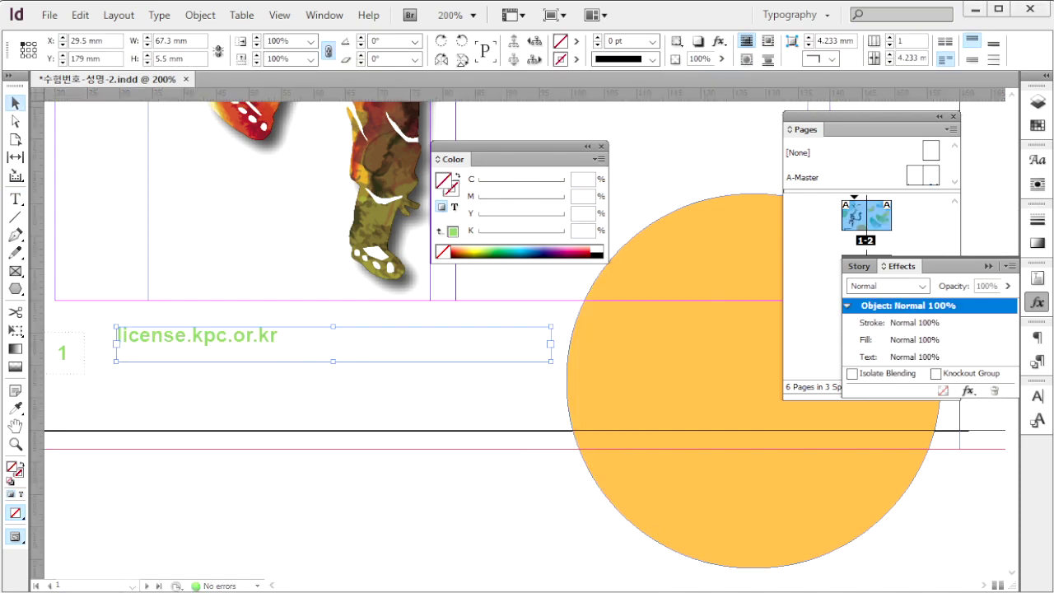
{"action": "left_click_drag", "start_coordinate": [349, 362], "coordinate": [442, 374]}
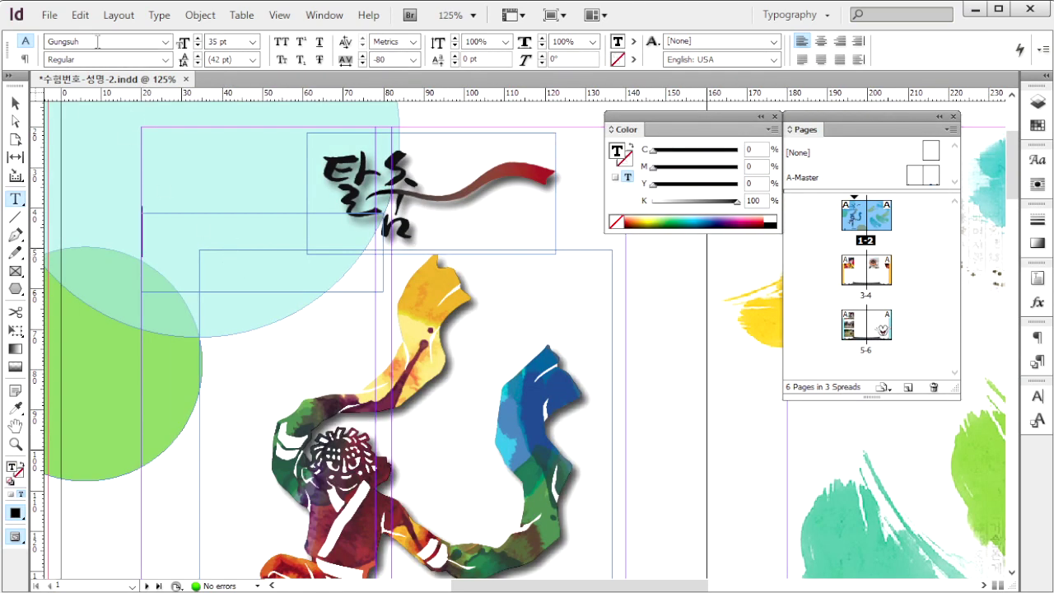
Step: Enter "안동국제" in the title frame on page 1 in Gungsuh Regular, 35 pt, tracking -80, colored K 100
{"action": "left_click_drag", "start_coordinate": [71, 42], "coordinate": [47, 41]}
{"action": "left_click", "coordinate": [238, 42]}
{"action": "left_click", "coordinate": [380, 60]}
{"action": "left_click", "coordinate": [752, 201]}
{"action": "left_click", "coordinate": [197, 253]}
{"action": "type", "text": "안동국ㅈ"}
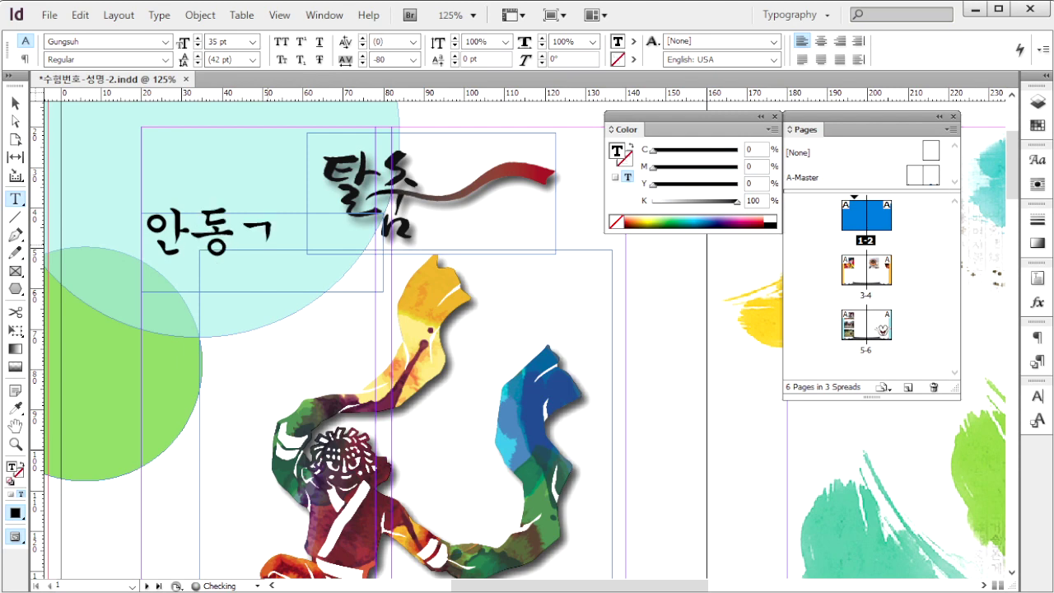
{"action": "type", "text": "ㅔ"}
{"action": "key", "text": "Escape"}
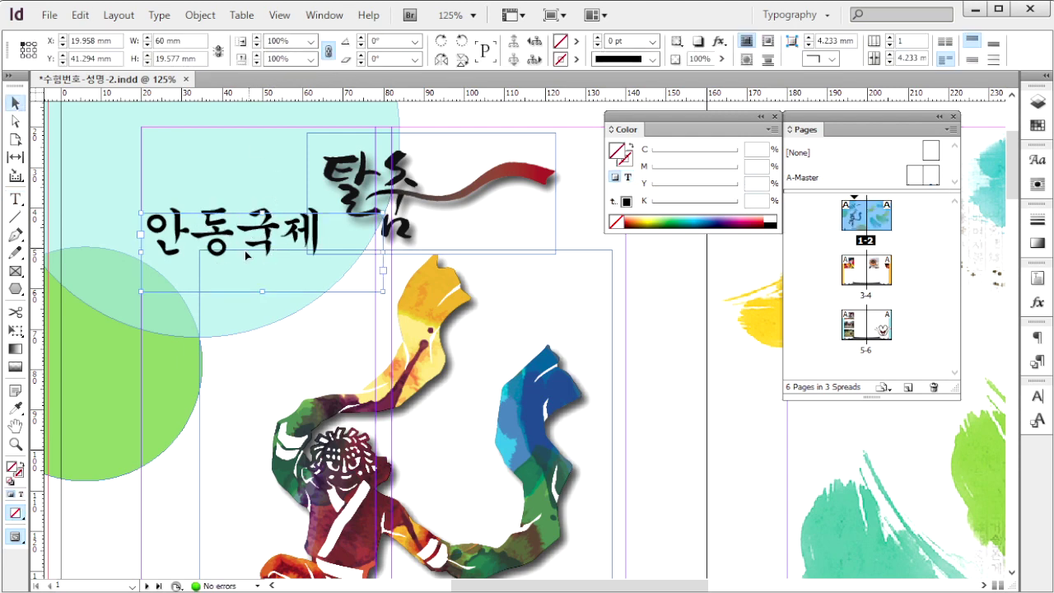
Step: Duplicate the 안동국제 frame to the other side of the 탈춤 artwork and replace its text with "페스티벌"
{"action": "left_click_drag", "start_coordinate": [190, 259], "coordinate": [465, 266]}
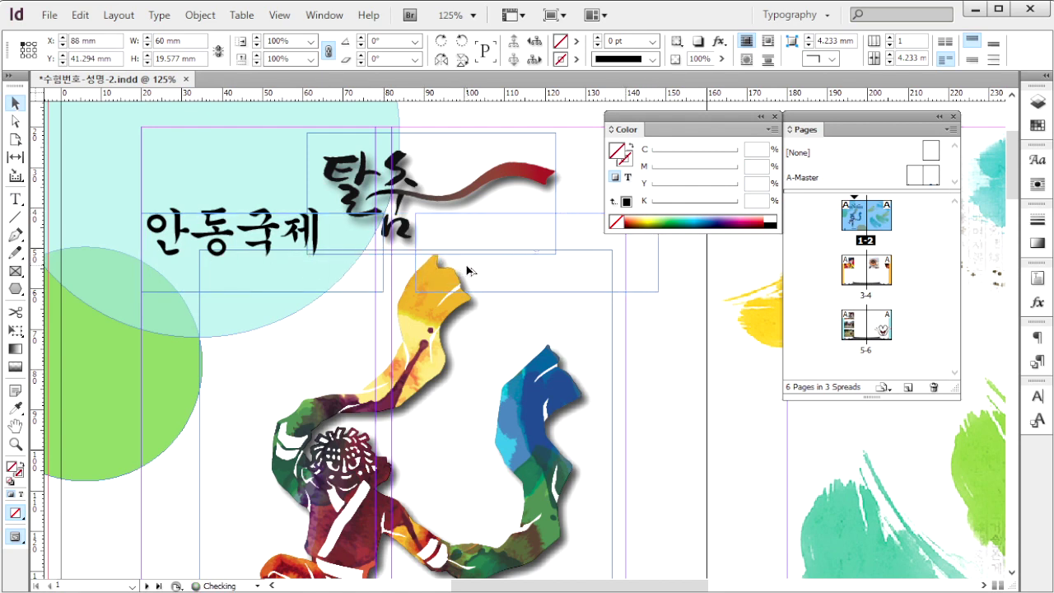
{"action": "left_click", "coordinate": [15, 199]}
{"action": "left_click_drag", "start_coordinate": [602, 234], "coordinate": [416, 235]}
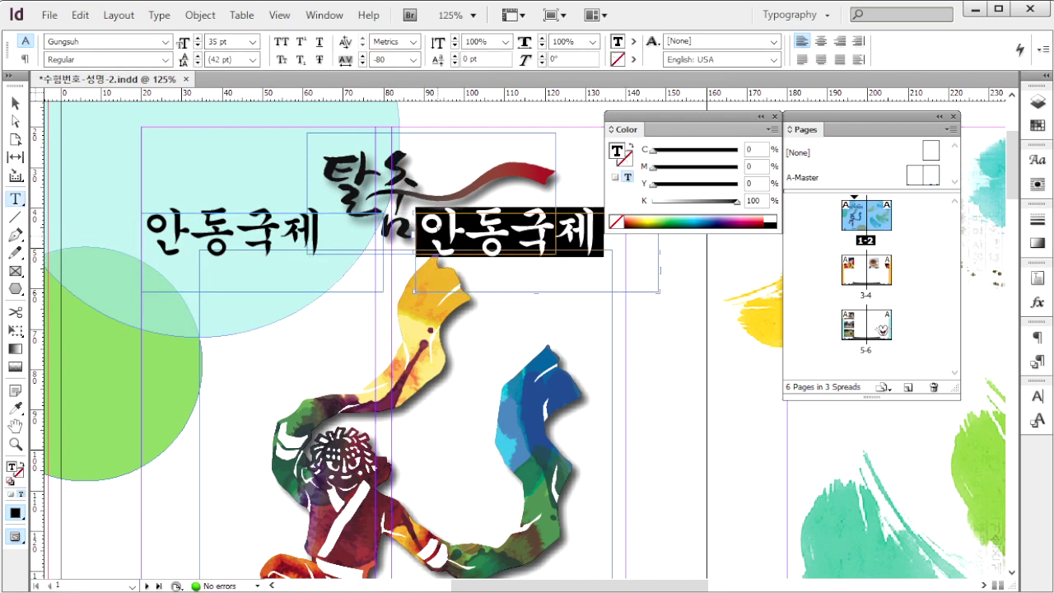
{"action": "type", "text": "페스티벌"}
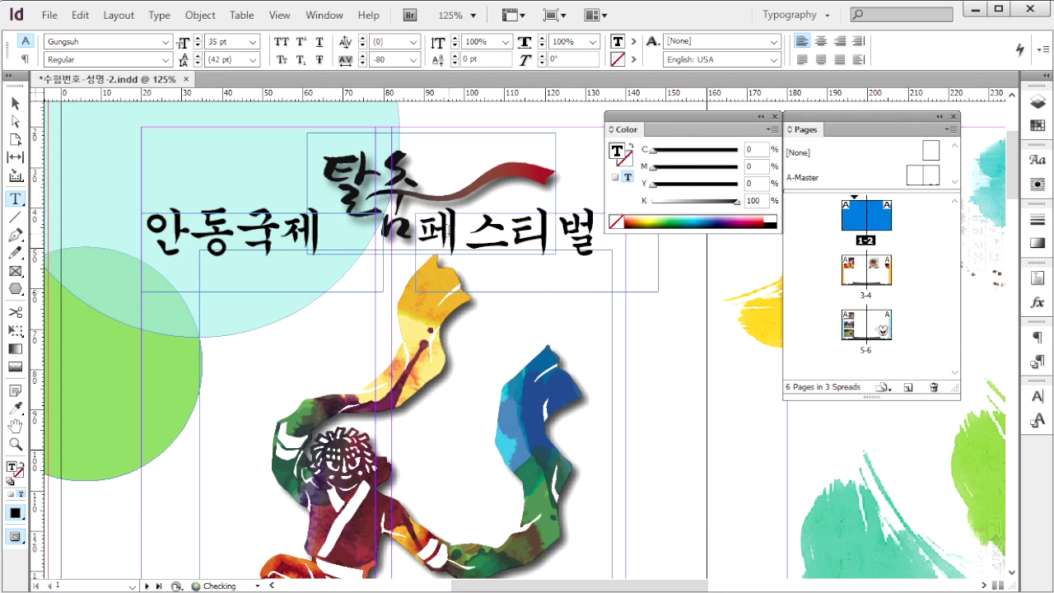
{"action": "left_click", "coordinate": [624, 352]}
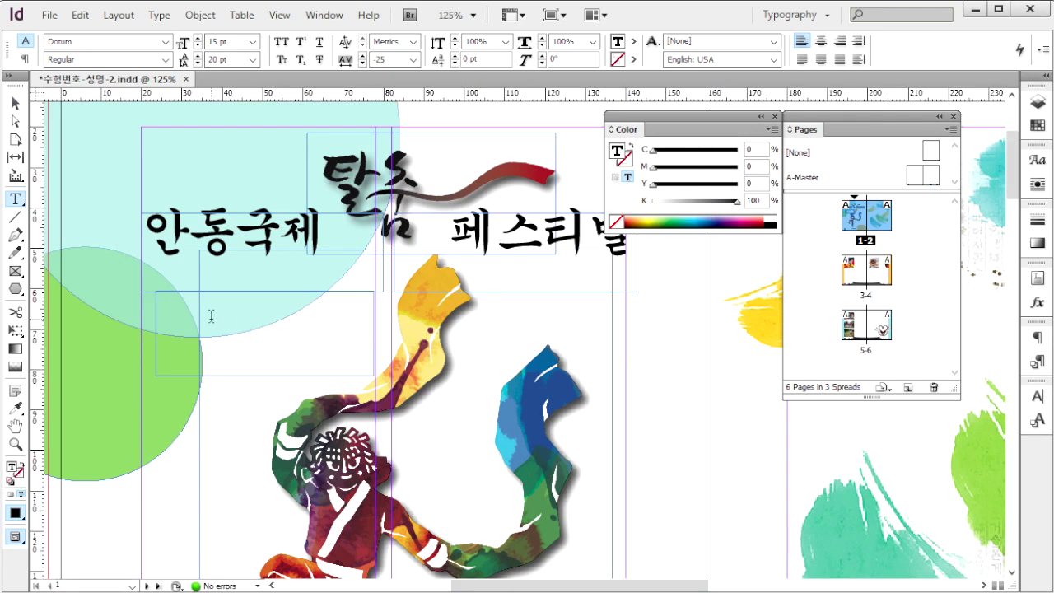
Step: Paste the three-line list from 01. 개최배경 to 03. 축제프로그램 in Dotum Regular, 15 pt, leading 20 pt, tracking -25
{"action": "left_click", "coordinate": [96, 41]}
{"action": "left_click", "coordinate": [115, 58]}
{"action": "left_click", "coordinate": [236, 41]}
{"action": "left_click", "coordinate": [239, 59]}
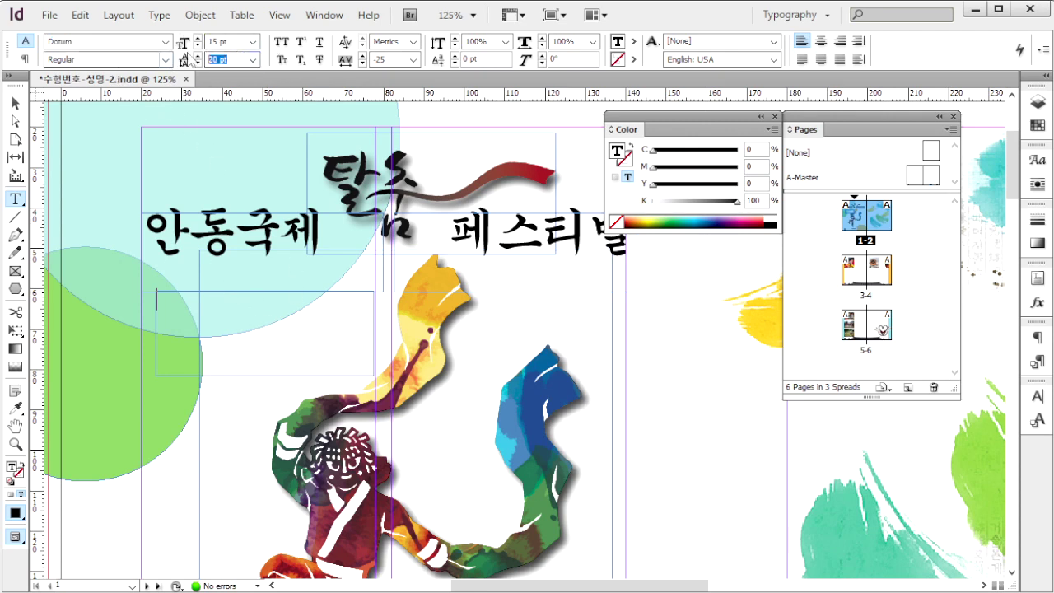
{"action": "left_click", "coordinate": [404, 59]}
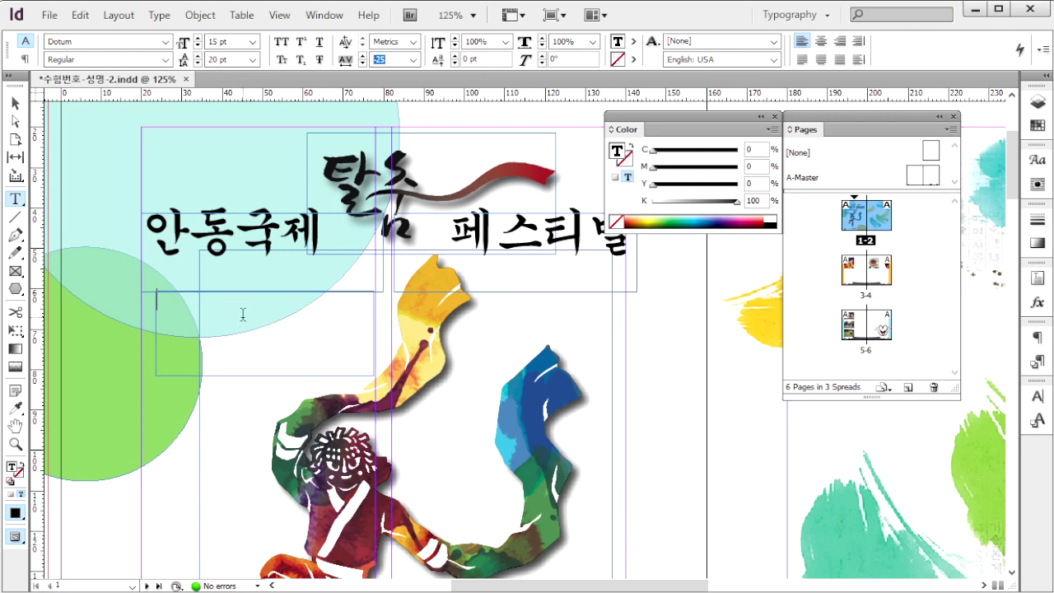
{"action": "key", "text": "ctrl"}
{"action": "key", "text": "ctrl+v"}
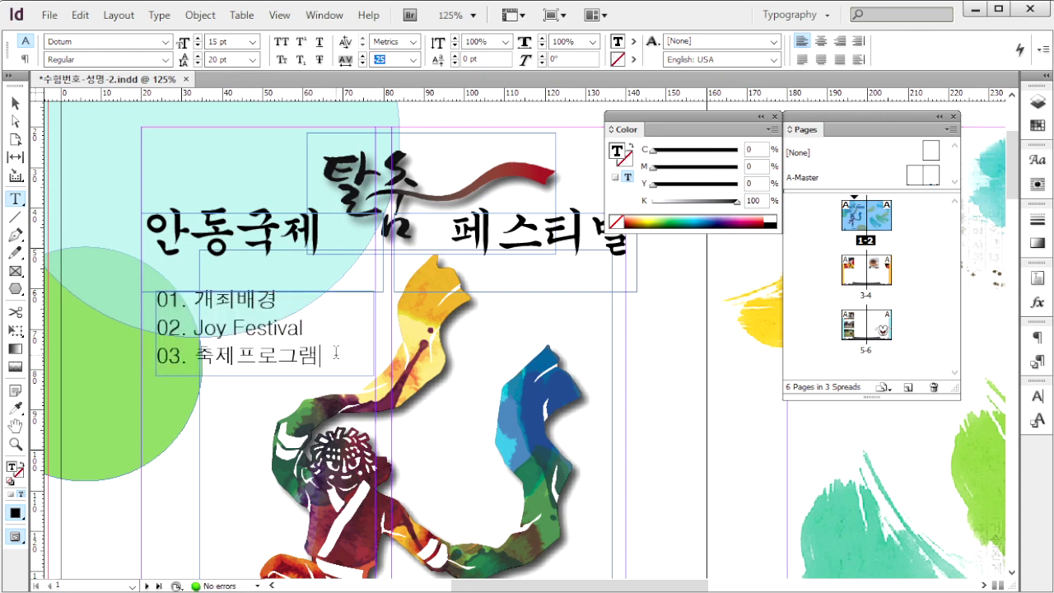
Step: Check the reference image and color the list number "01." C 90, M 0, Y 40, K 0
{"action": "key", "text": "alt+Tab"}
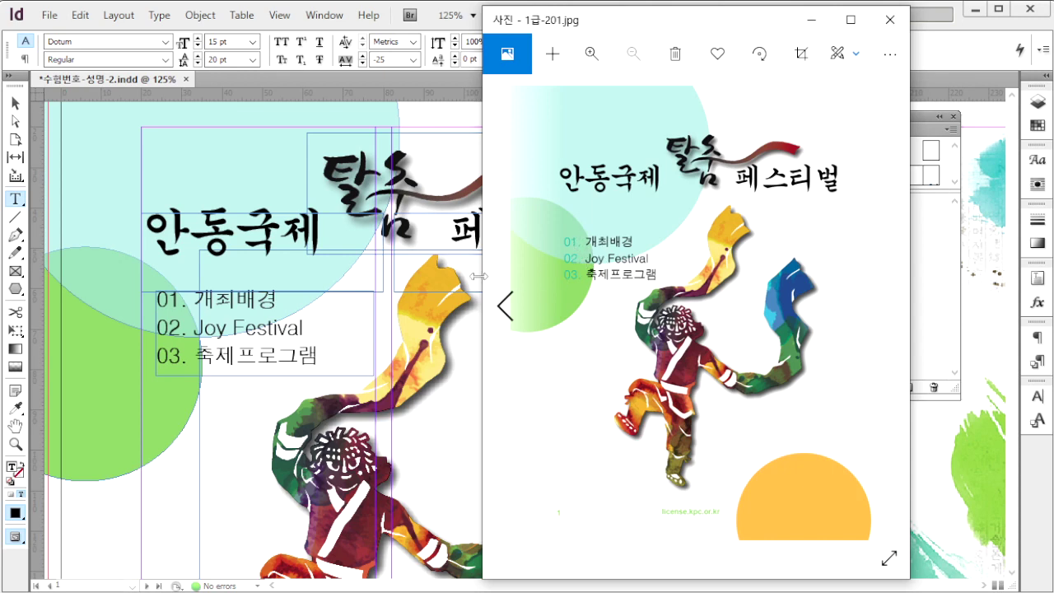
{"action": "left_click", "coordinate": [196, 301]}
{"action": "left_click_drag", "start_coordinate": [195, 301], "coordinate": [155, 302]}
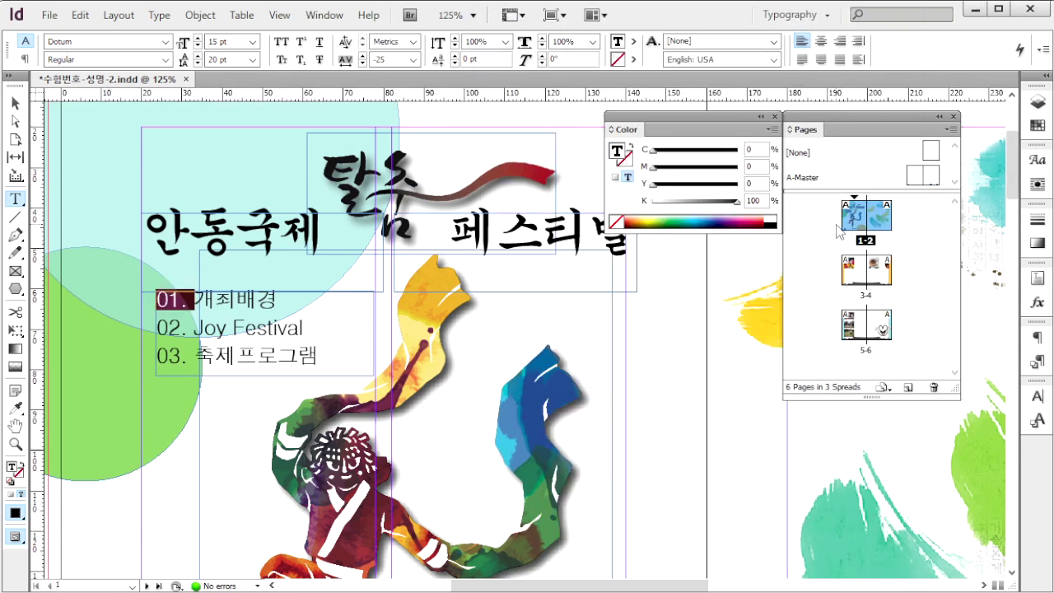
{"action": "left_click", "coordinate": [753, 149]}
{"action": "type", "text": "40"}
{"action": "key", "text": "Tab"}
{"action": "type", "text": "0"}
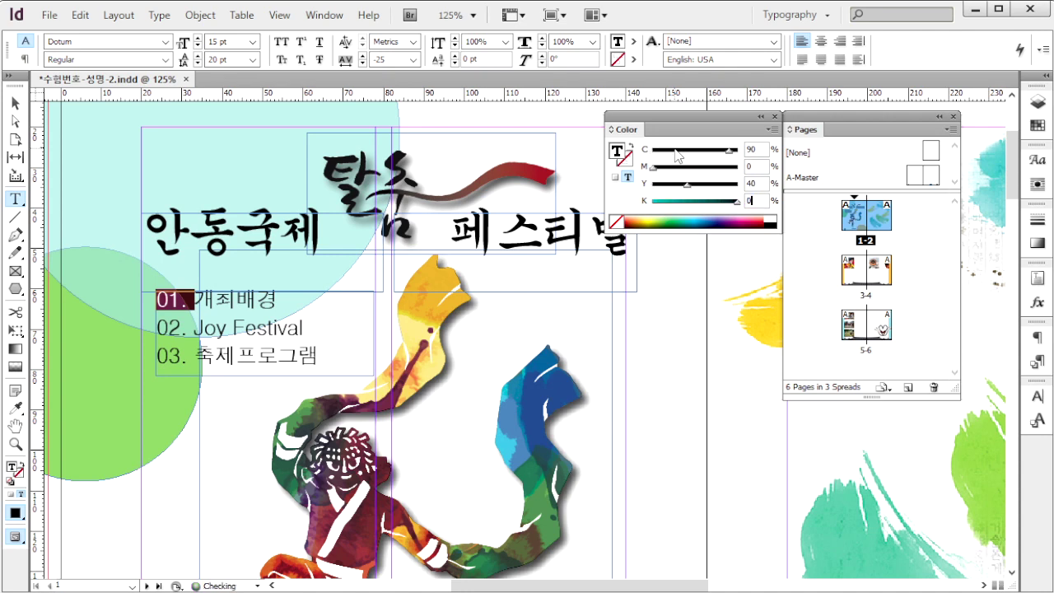
{"action": "key", "text": "Return"}
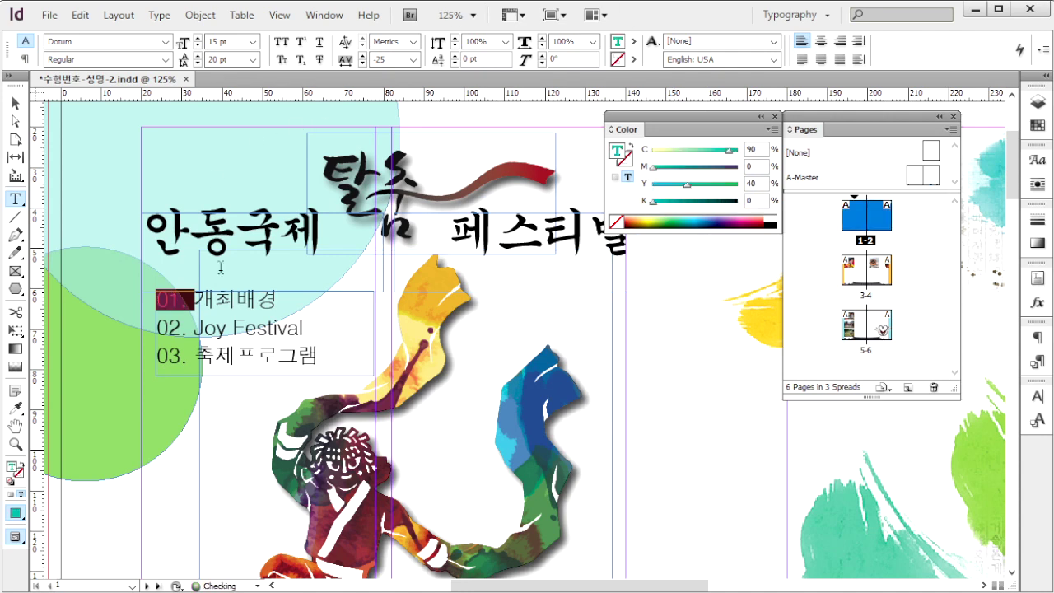
Step: Color the list number "02." C 90, M 0, Y 40, K 0
{"action": "left_click_drag", "start_coordinate": [156, 327], "coordinate": [194, 328]}
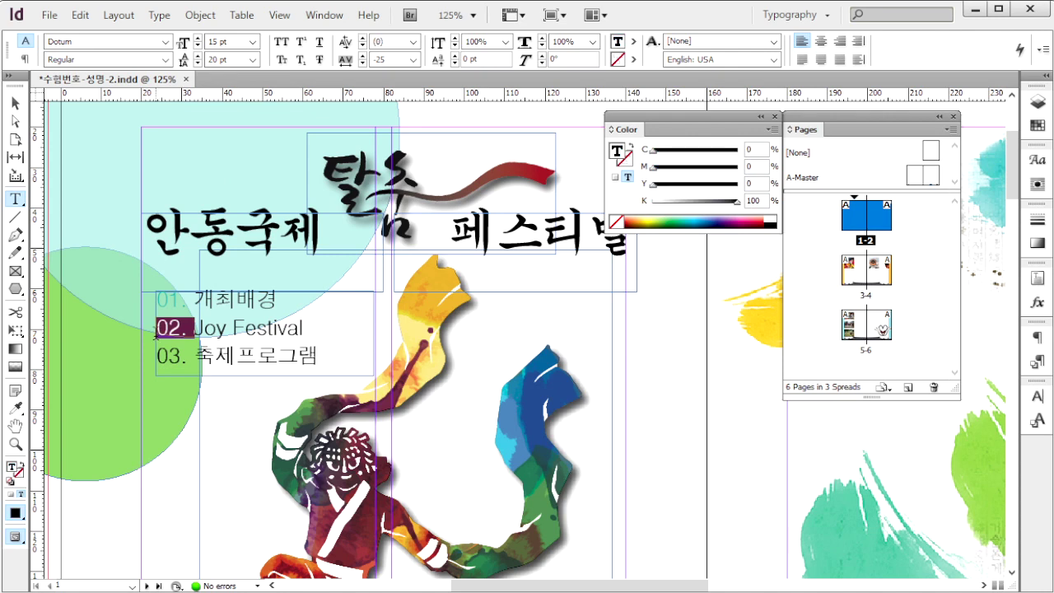
{"action": "left_click", "coordinate": [749, 149]}
{"action": "type", "text": "90"}
{"action": "key", "text": "Tab"}
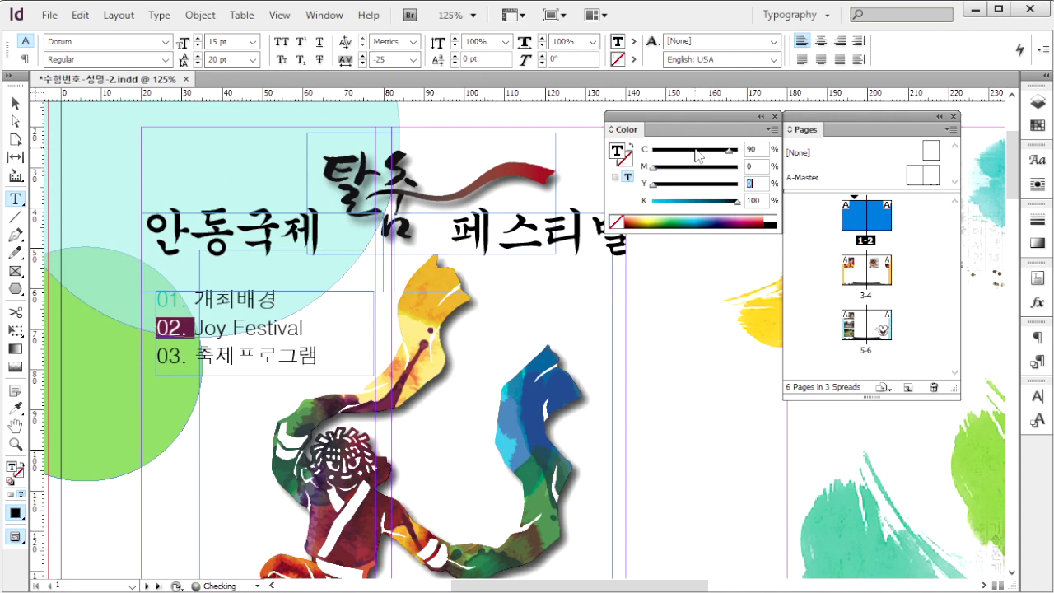
{"action": "type", "text": "40"}
{"action": "key", "text": "Tab"}
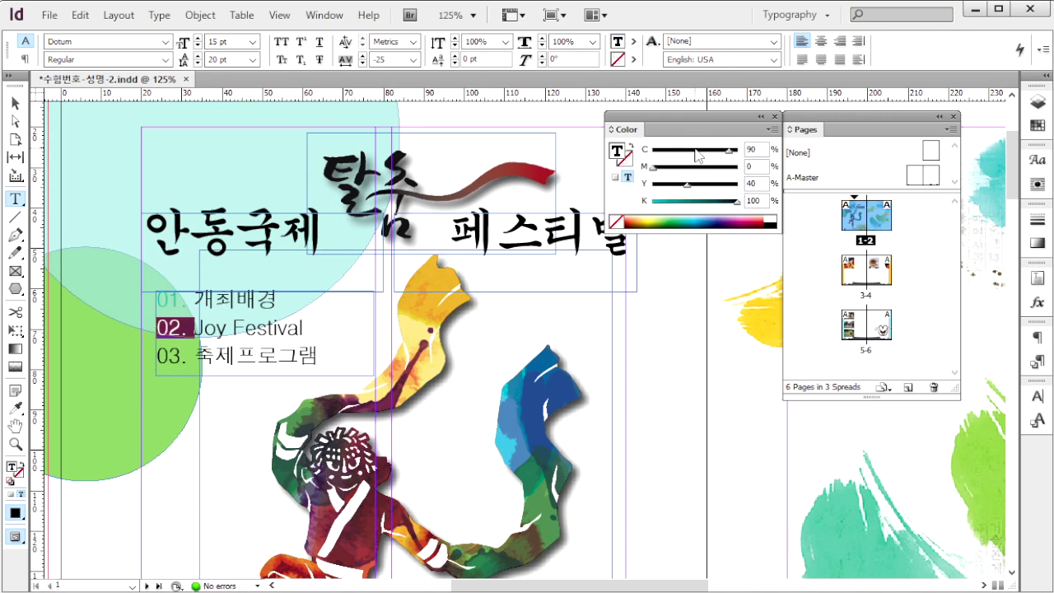
{"action": "left_click", "coordinate": [753, 200]}
{"action": "type", "text": "0"}
Step: Color the list number "03." in the same C 90, M 0, Y 40, K 0 teal
{"action": "left_click_drag", "start_coordinate": [187, 356], "coordinate": [156, 356]}
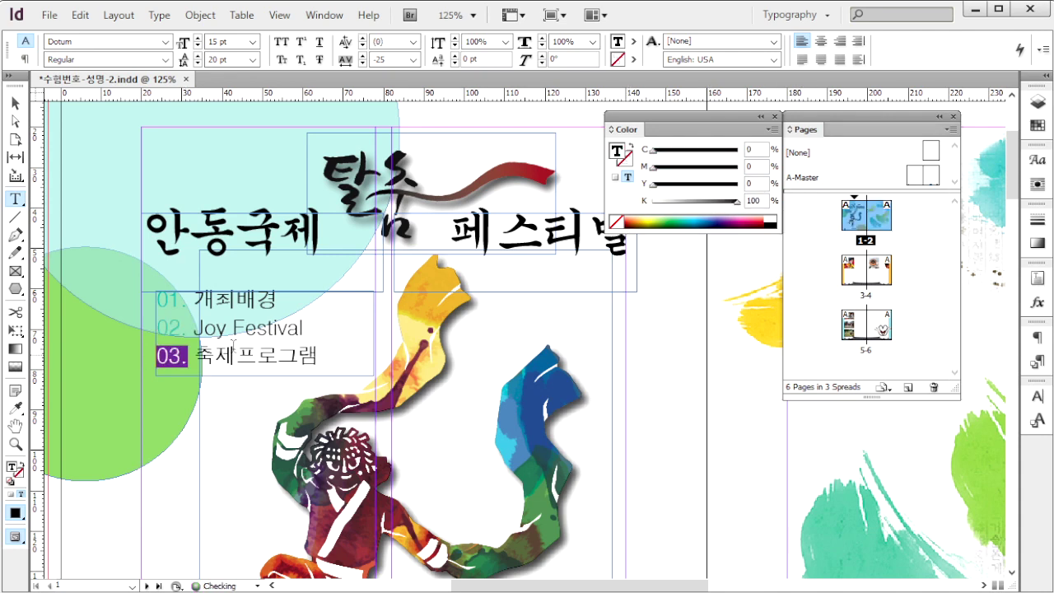
{"action": "type", "text": "90"}
{"action": "key", "text": "Tab"}
{"action": "key", "text": "Tab"}
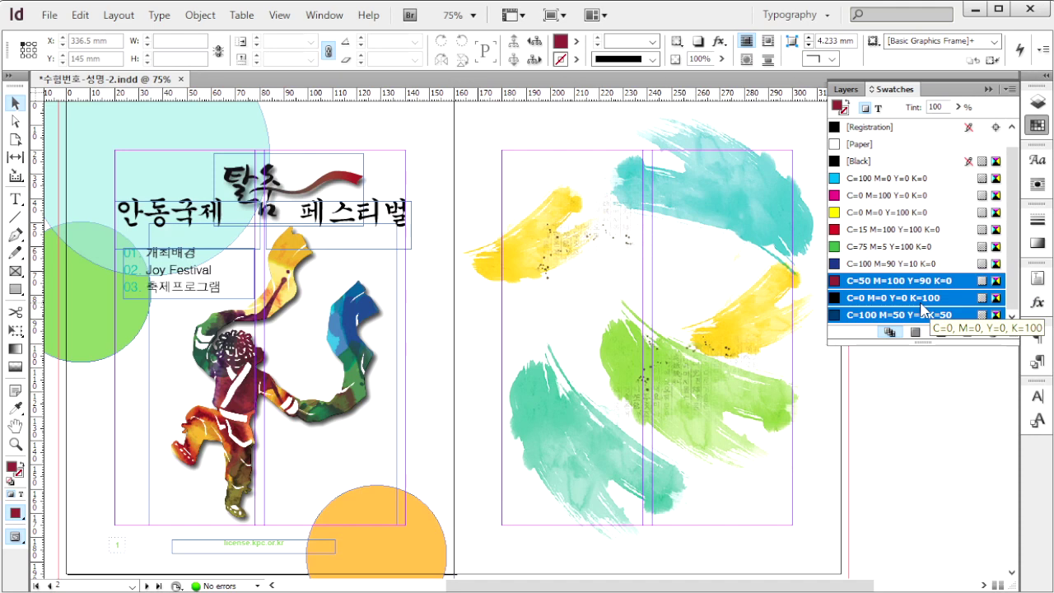
Step: Create a paragraph style named 본문1 in Dotum Regular, 9 pt, with 11 pt leading
{"action": "key", "text": "F5"}
{"action": "key", "text": "F11"}
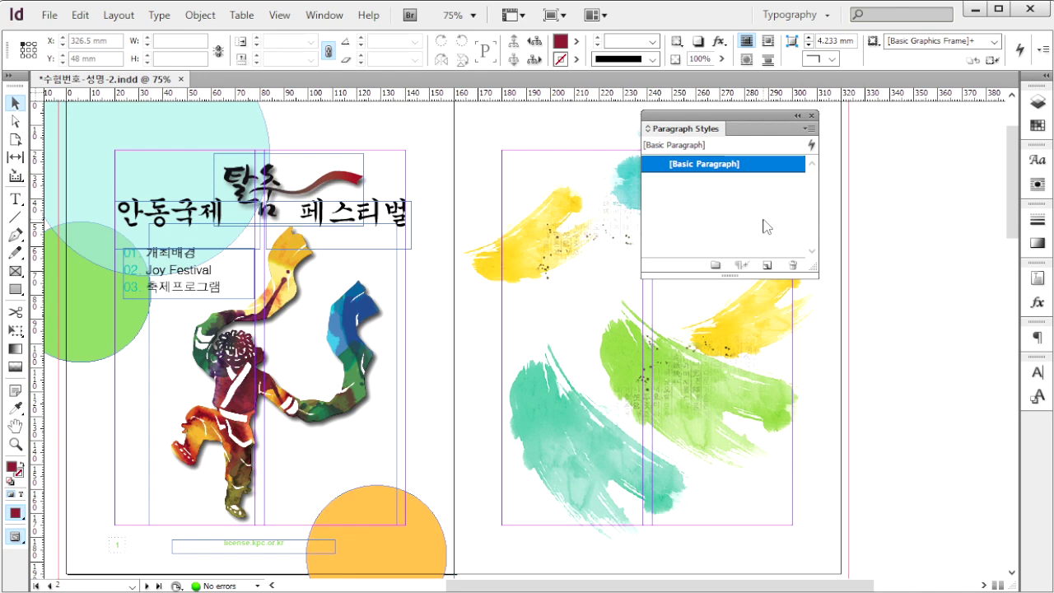
{"action": "left_click", "coordinate": [809, 128]}
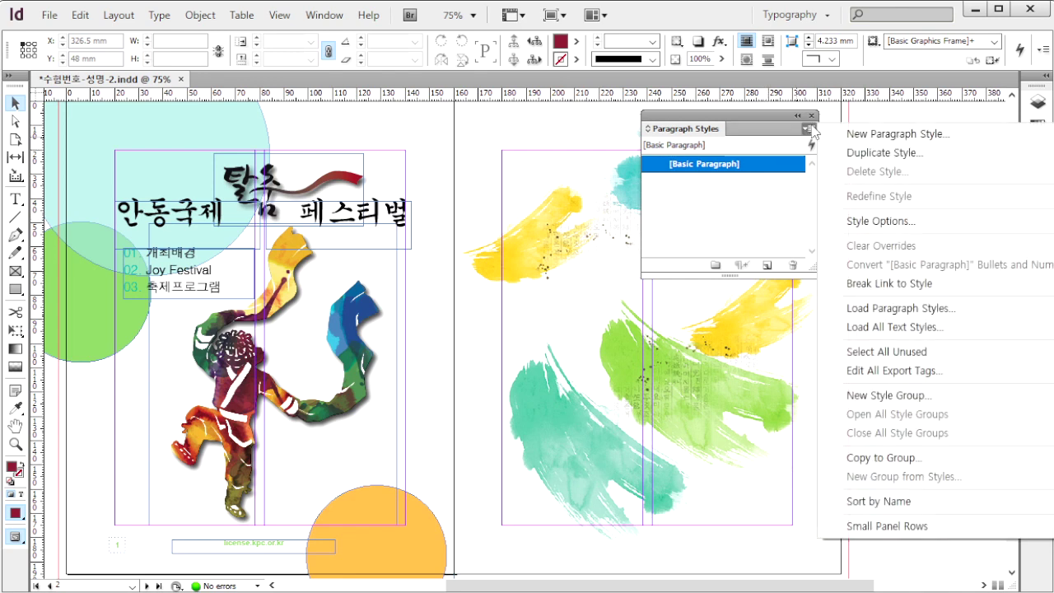
{"action": "left_click", "coordinate": [875, 147]}
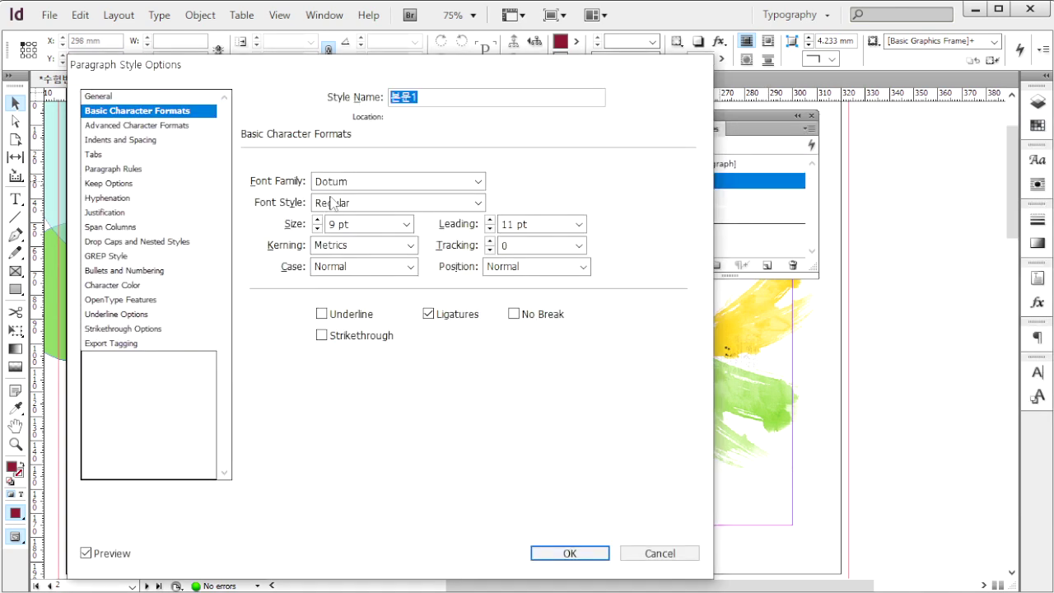
{"action": "left_click", "coordinate": [368, 189]}
{"action": "double_click", "coordinate": [368, 189]}
{"action": "left_click_drag", "start_coordinate": [350, 224], "coordinate": [337, 223]}
{"action": "key", "text": "Tab"}
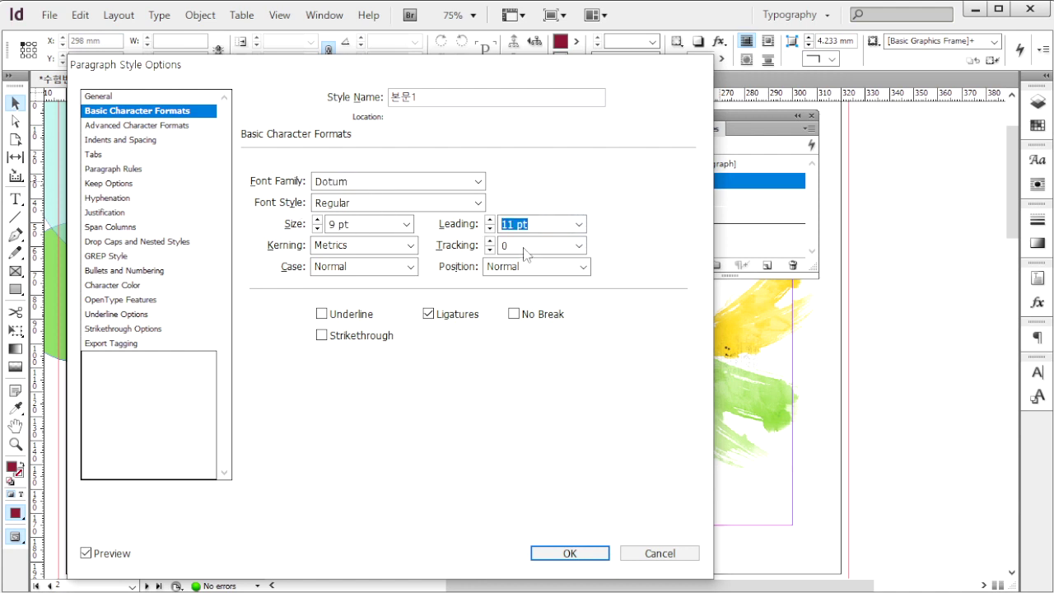
{"action": "left_click", "coordinate": [175, 286]}
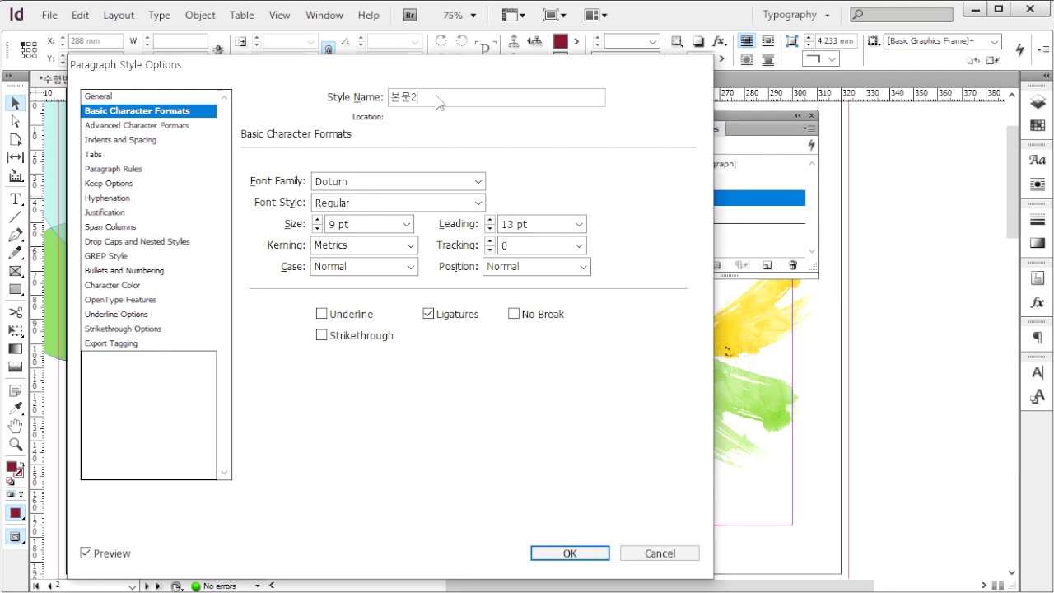
Step: Review the 본문2 paragraph style's name, font, size, leading, drop cap and character color settings, and accept them
{"action": "double_click", "coordinate": [444, 100]}
{"action": "left_click", "coordinate": [461, 100]}
{"action": "left_click", "coordinate": [377, 183]}
{"action": "left_click", "coordinate": [374, 226]}
{"action": "left_click", "coordinate": [537, 225]}
{"action": "left_click", "coordinate": [140, 241]}
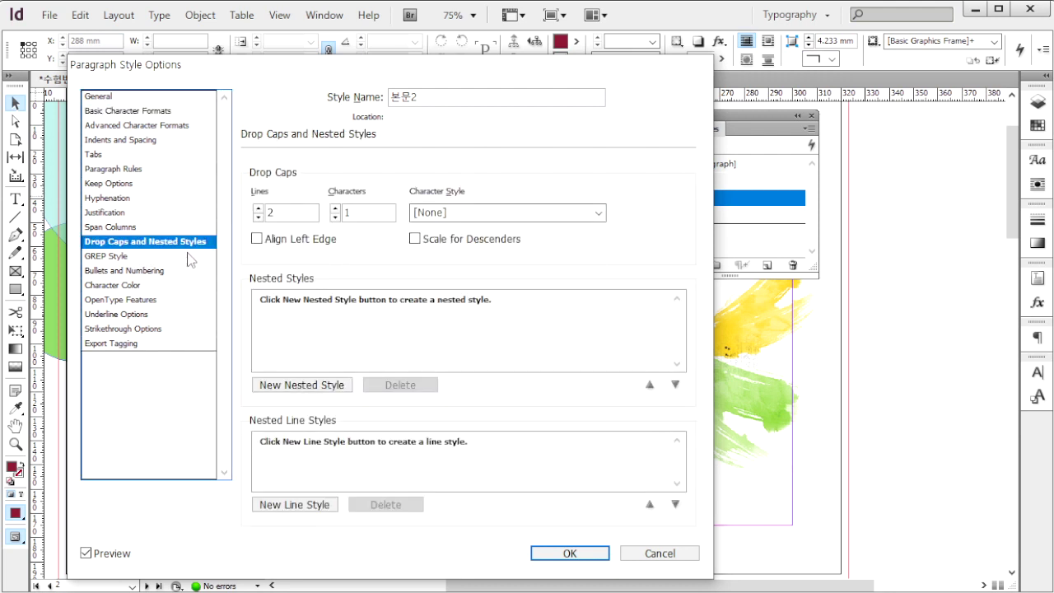
{"action": "left_click", "coordinate": [284, 215]}
{"action": "left_click", "coordinate": [368, 211]}
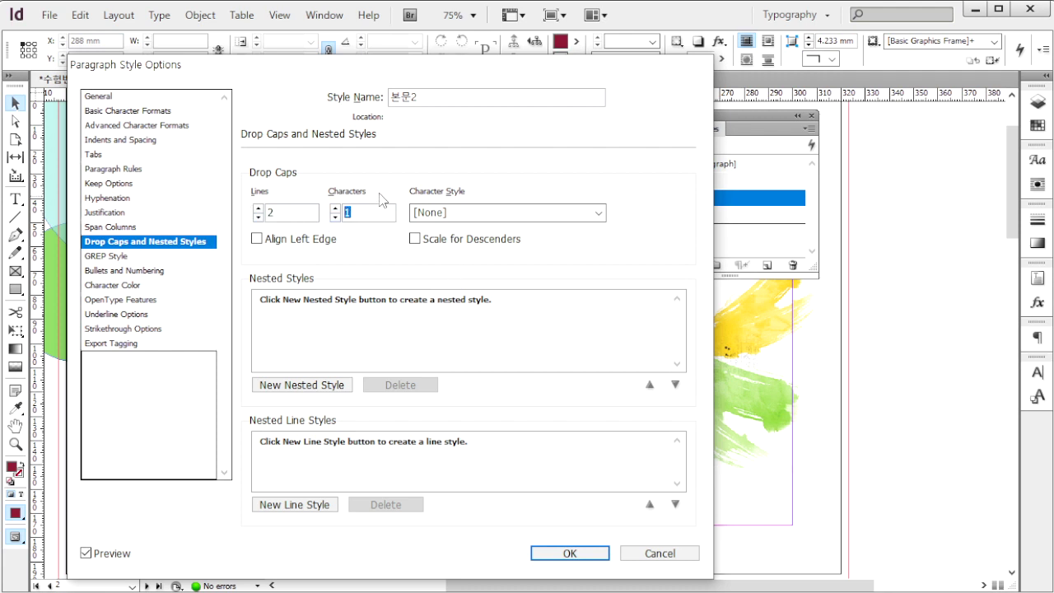
{"action": "left_click", "coordinate": [115, 285]}
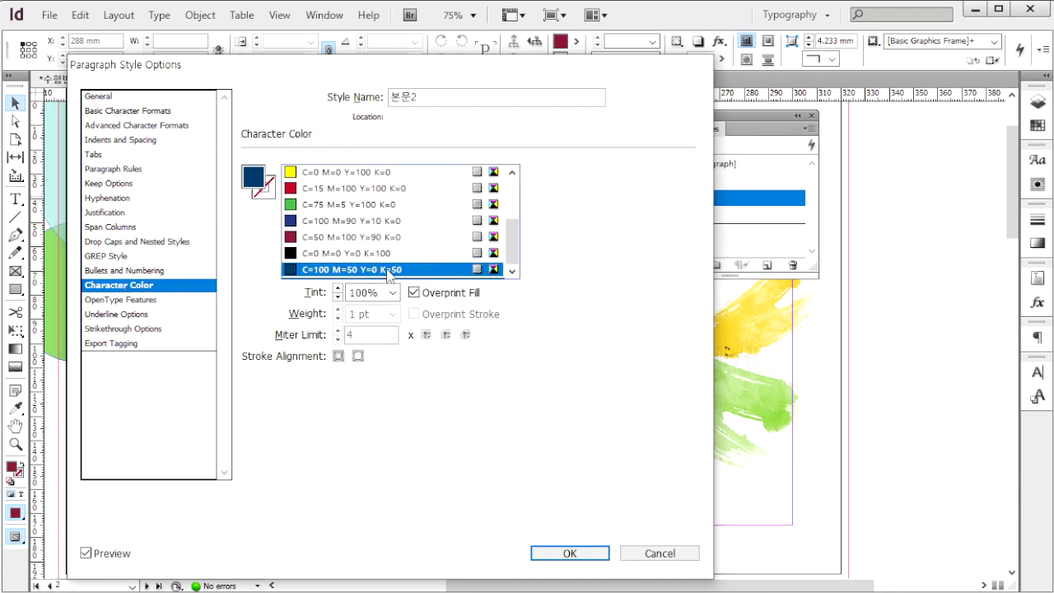
{"action": "left_click", "coordinate": [414, 274]}
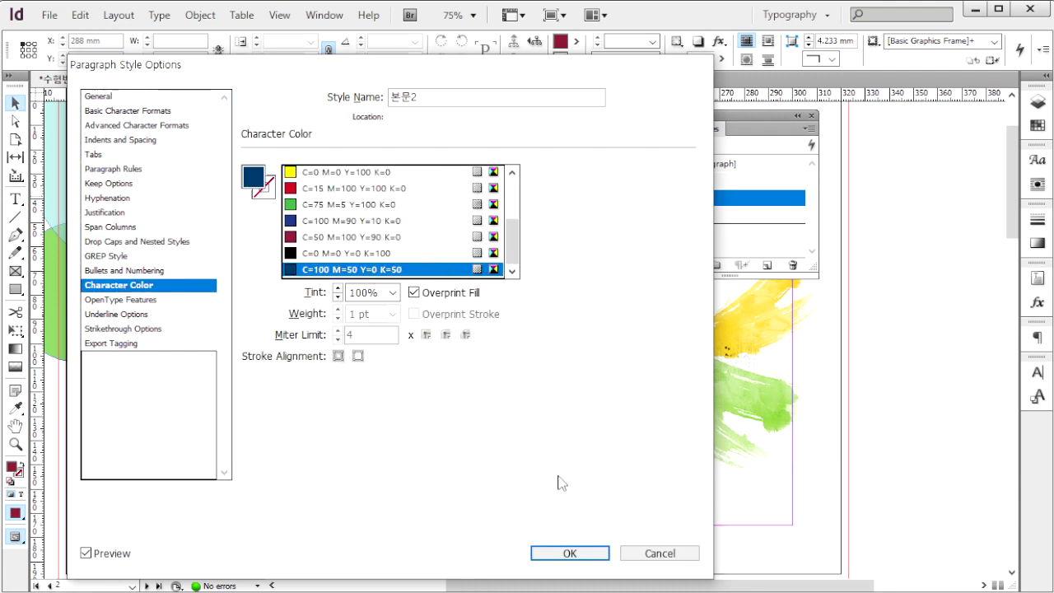
{"action": "left_click", "coordinate": [569, 553]}
Step: Review the 소제목 paragraph style's font, size and character color settings, and accept them
{"action": "double_click", "coordinate": [757, 215]}
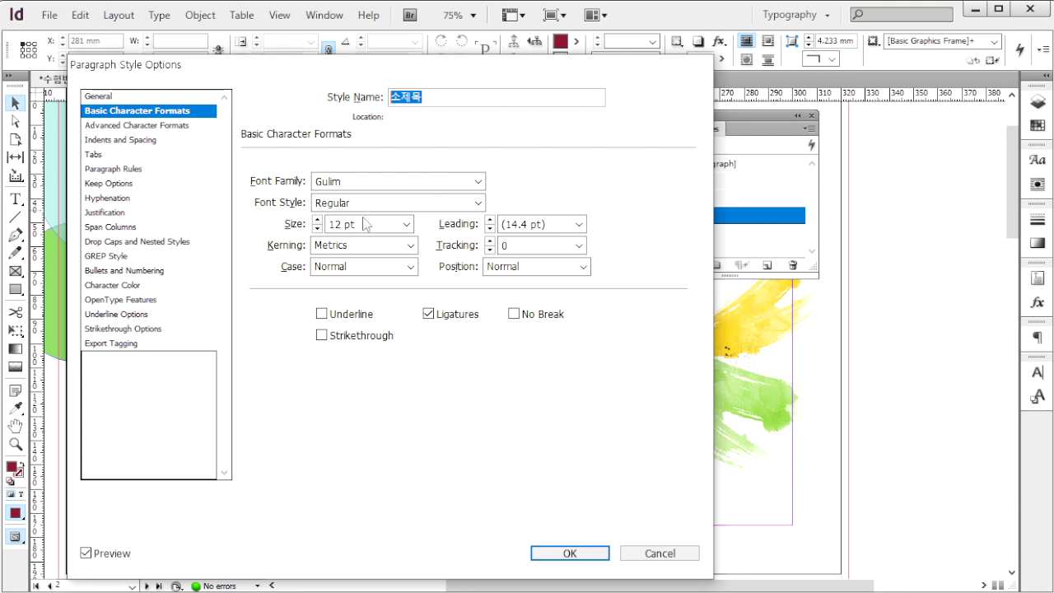
{"action": "left_click", "coordinate": [422, 182]}
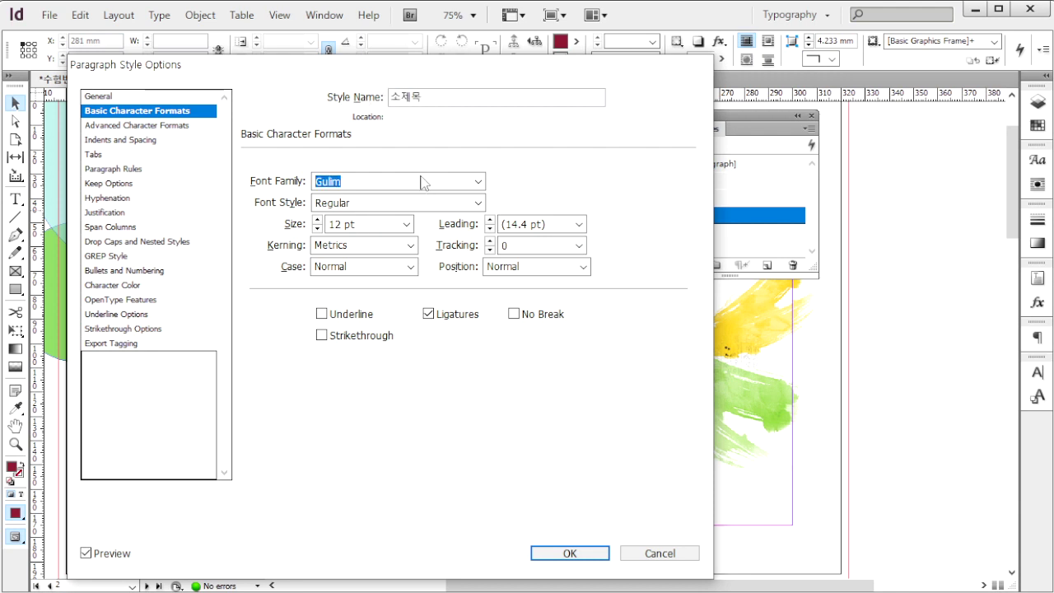
{"action": "left_click", "coordinate": [369, 224]}
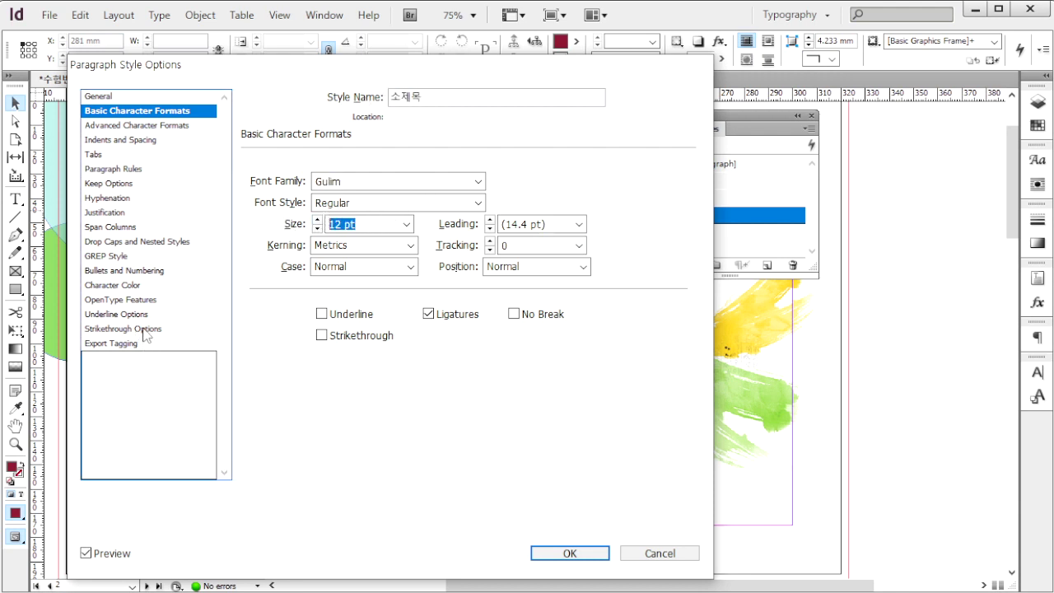
{"action": "left_click", "coordinate": [115, 285]}
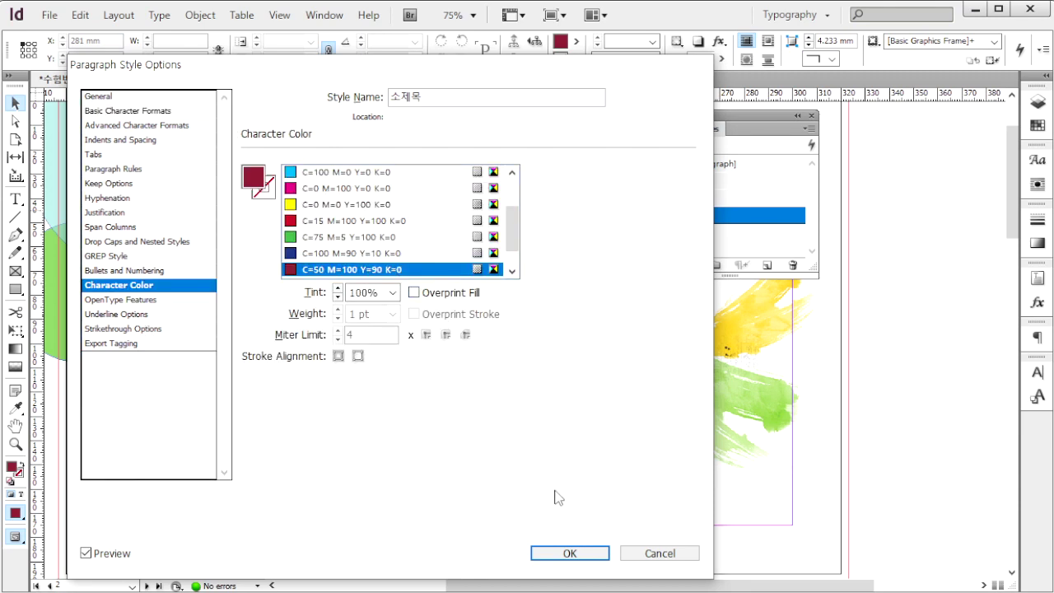
{"action": "left_click", "coordinate": [576, 554]}
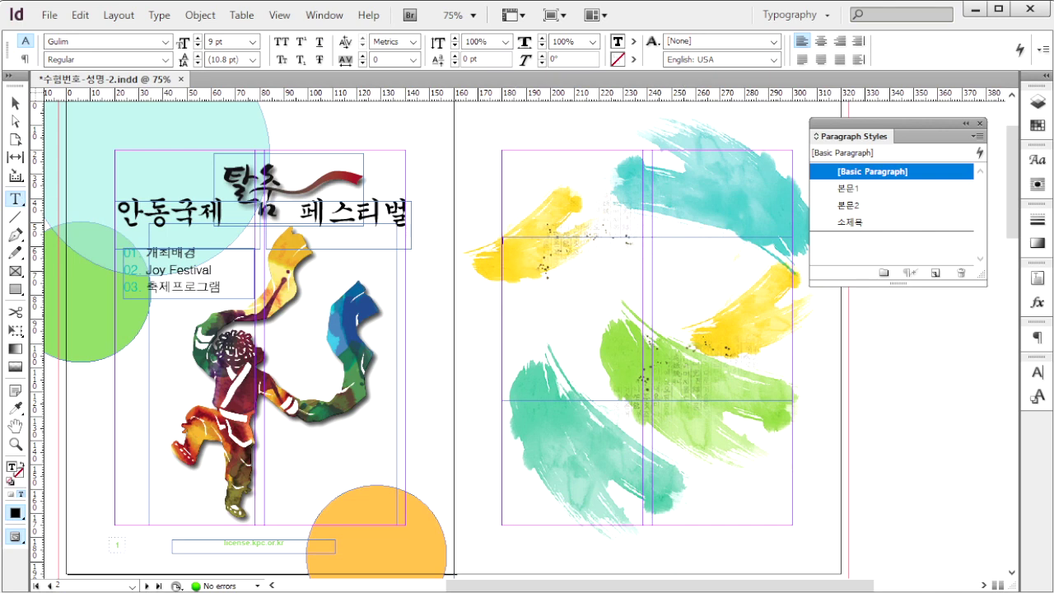
Step: Open 1급-13.txt, copy its first text block from "안동문화는" through "구성되어 있다.", and return to the layout
{"action": "key", "text": "alt+Tab"}
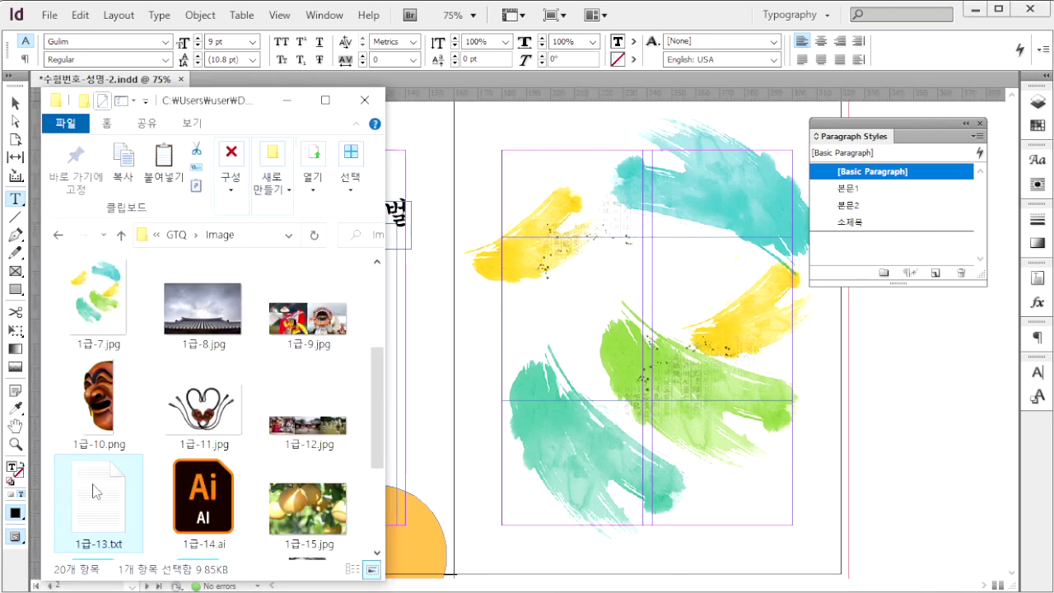
{"action": "scroll", "coordinate": [92, 490], "scroll_direction": "down", "scroll_amount": 3}
{"action": "key", "text": "Return"}
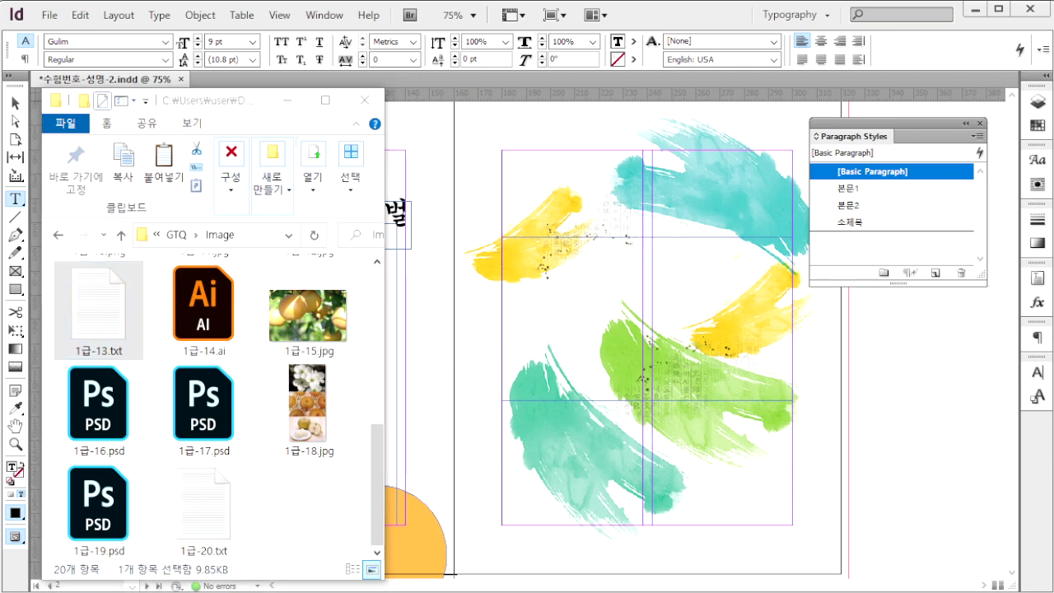
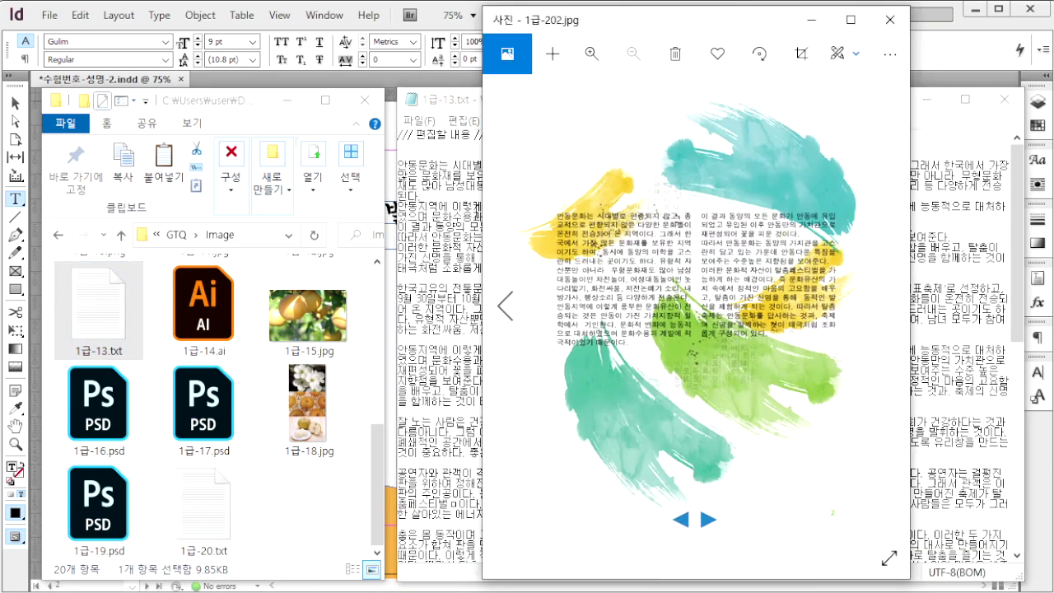
{"action": "left_click", "coordinate": [433, 177]}
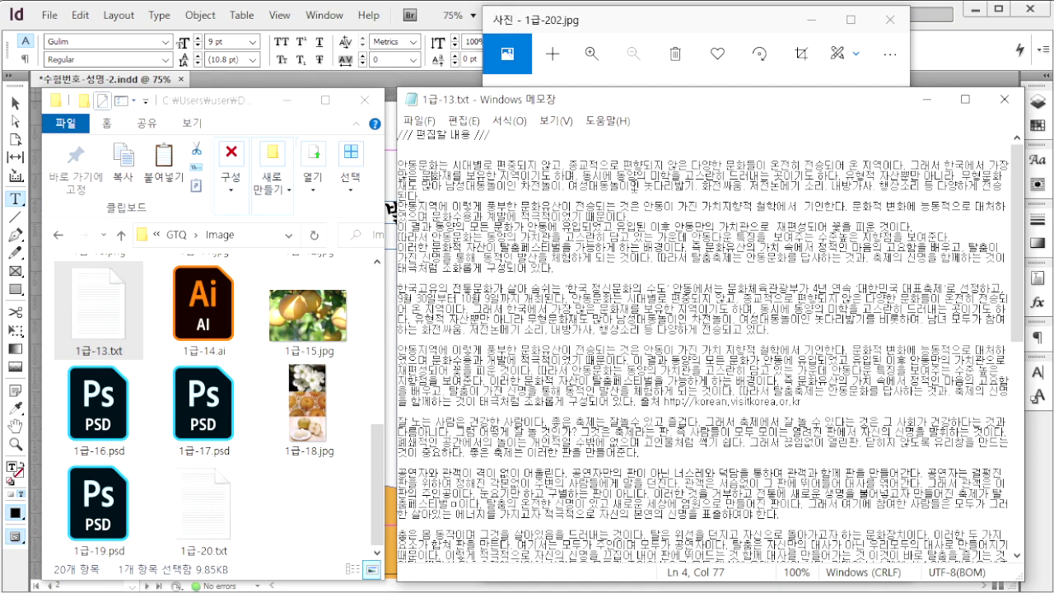
{"action": "left_click_drag", "start_coordinate": [557, 268], "coordinate": [397, 165]}
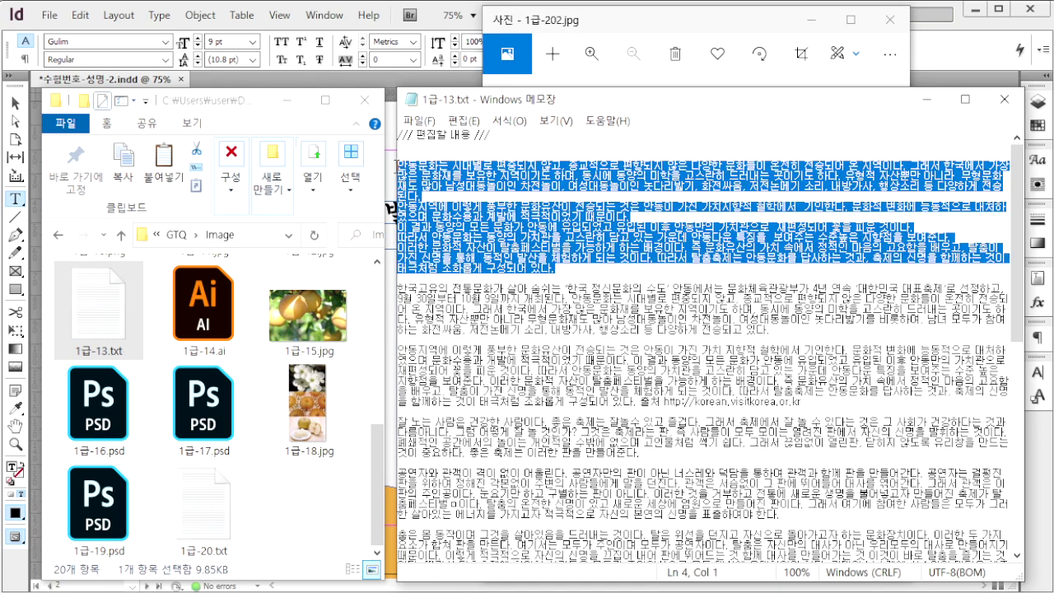
{"action": "left_click", "coordinate": [992, 58]}
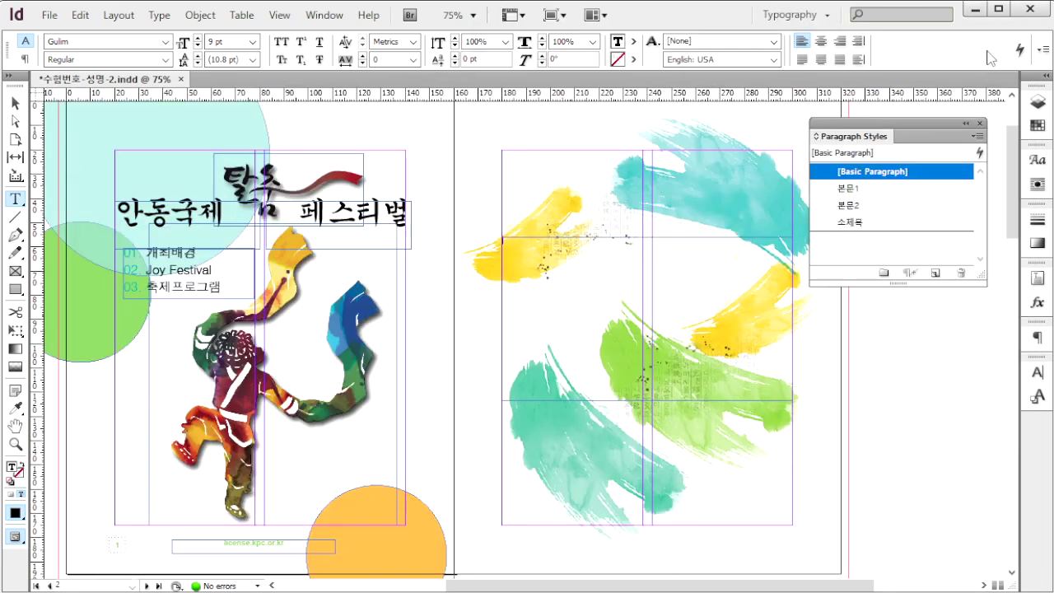
Step: Paste the copied text into the page 2 text frame and apply the 본문1 paragraph style
{"action": "left_click", "coordinate": [585, 259]}
{"action": "key", "text": "ctrl+v"}
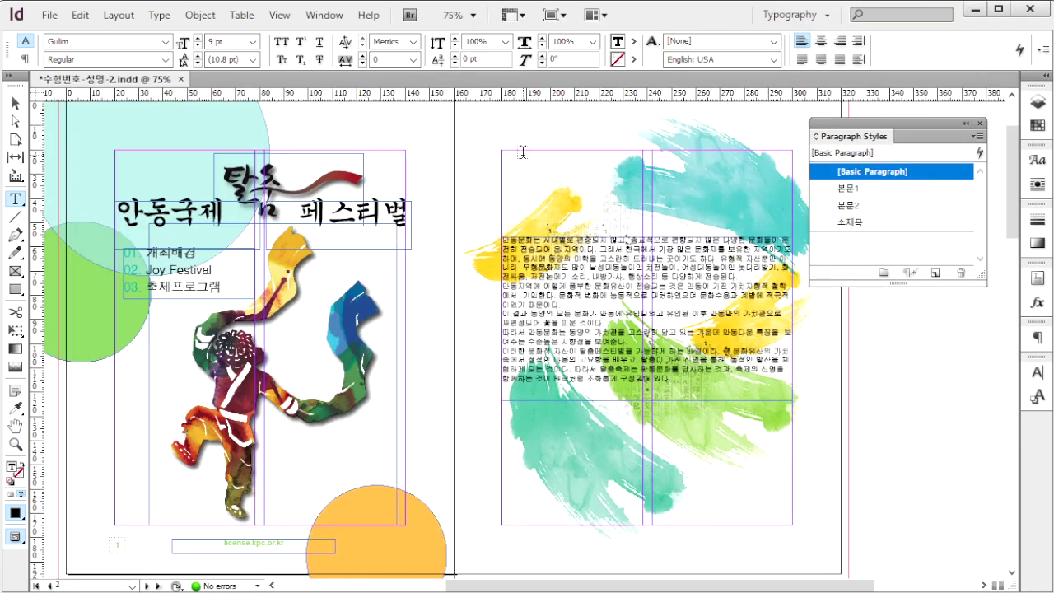
{"action": "left_click", "coordinate": [18, 105]}
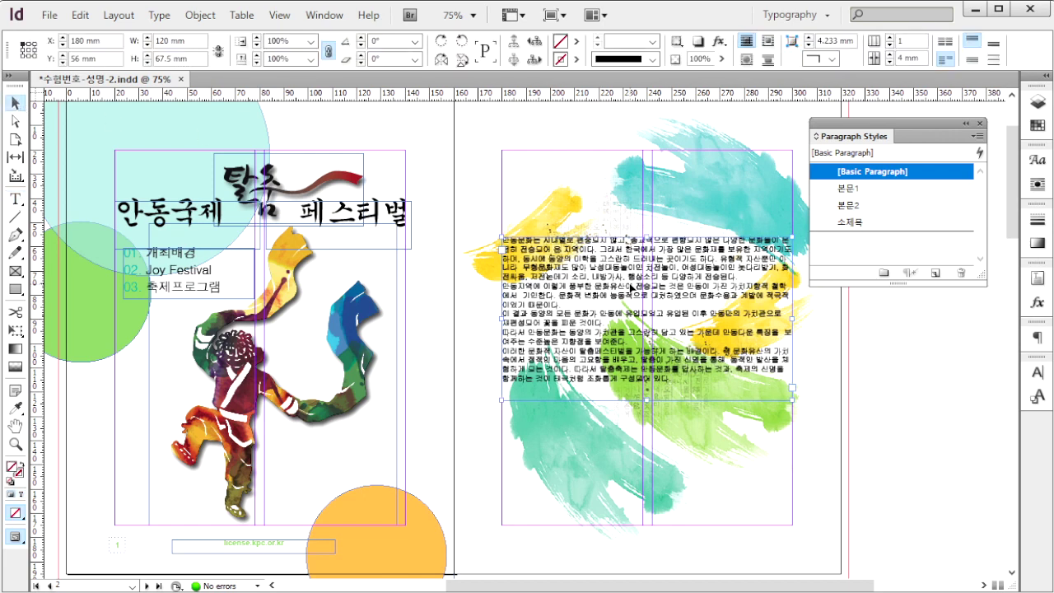
{"action": "left_click", "coordinate": [908, 190]}
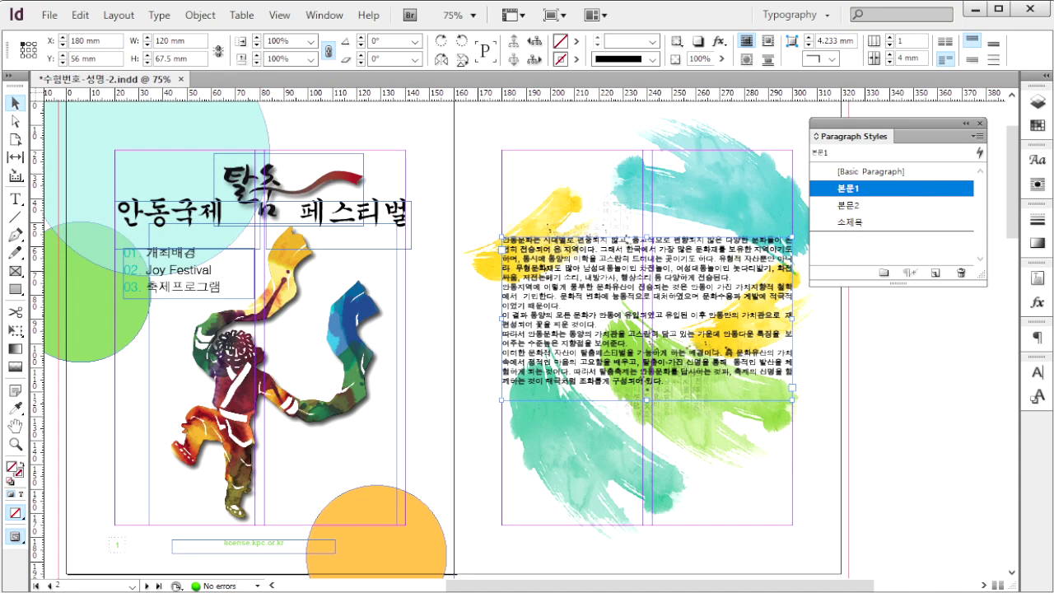
Step: Check the page 2 reference image, set the text frame to 2 columns, and shorten its height to about 55 mm
{"action": "key", "text": "alt+Tab"}
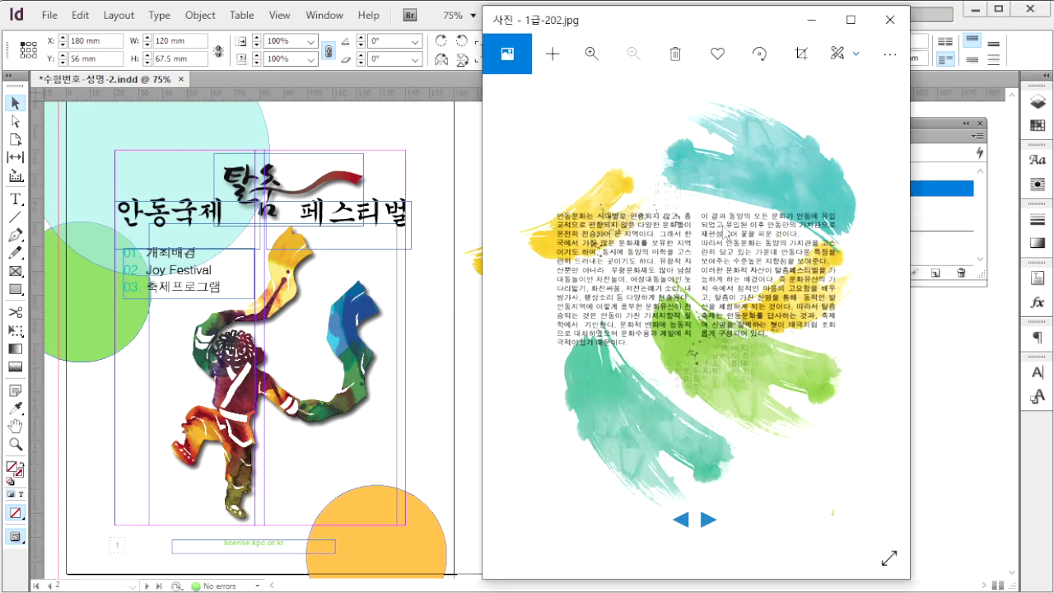
{"action": "left_click", "coordinate": [929, 345]}
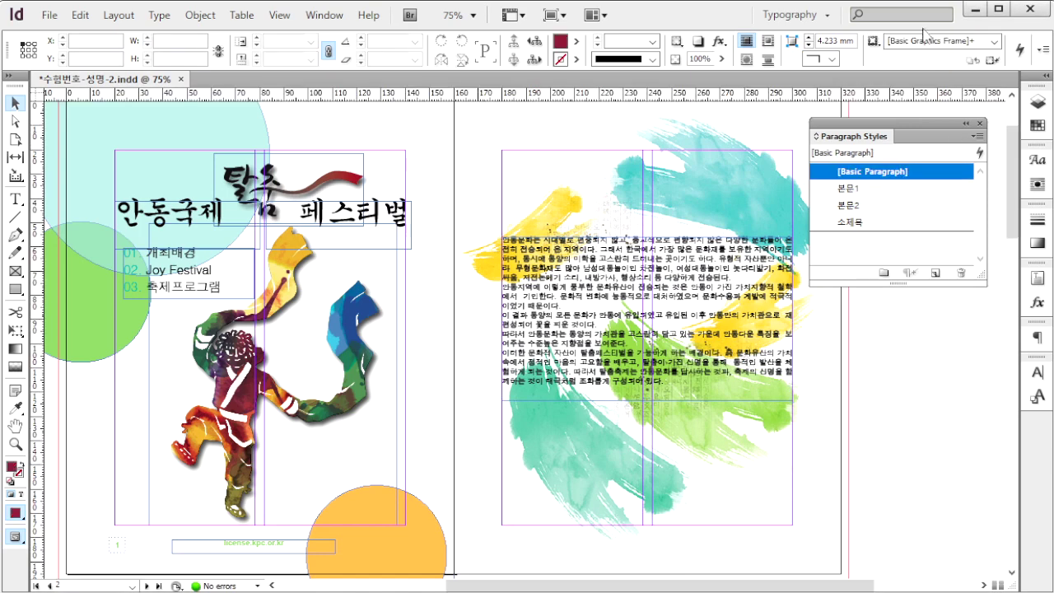
{"action": "left_click", "coordinate": [731, 289]}
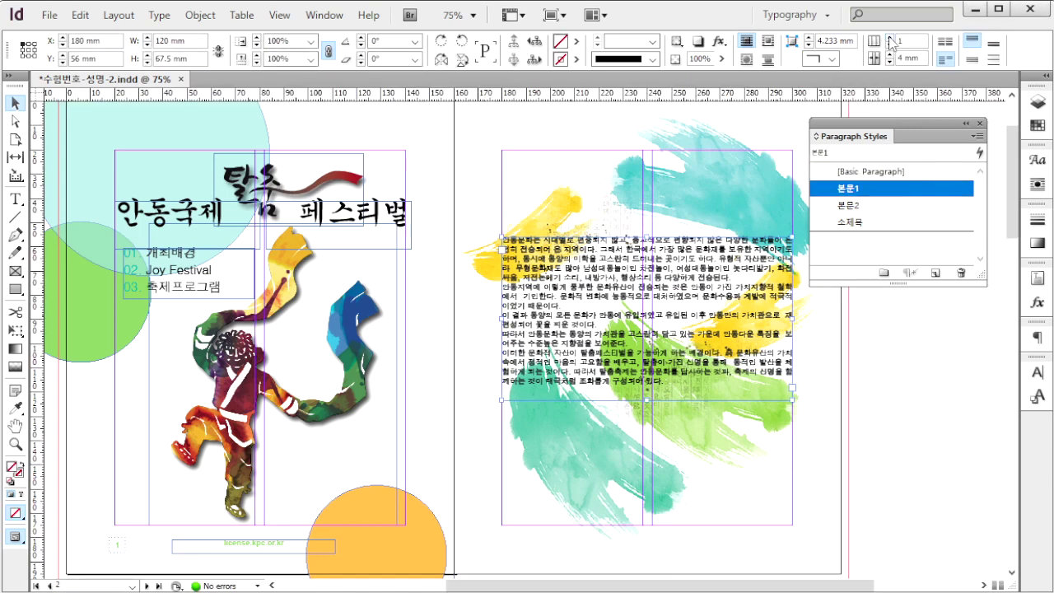
{"action": "left_click", "coordinate": [890, 38]}
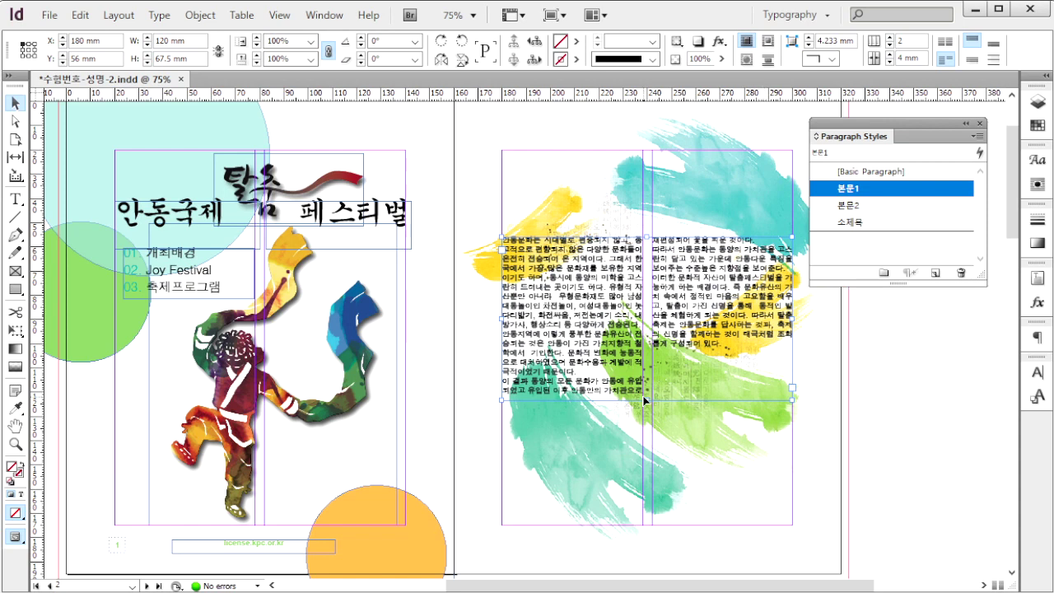
{"action": "left_click_drag", "start_coordinate": [653, 402], "coordinate": [652, 371]}
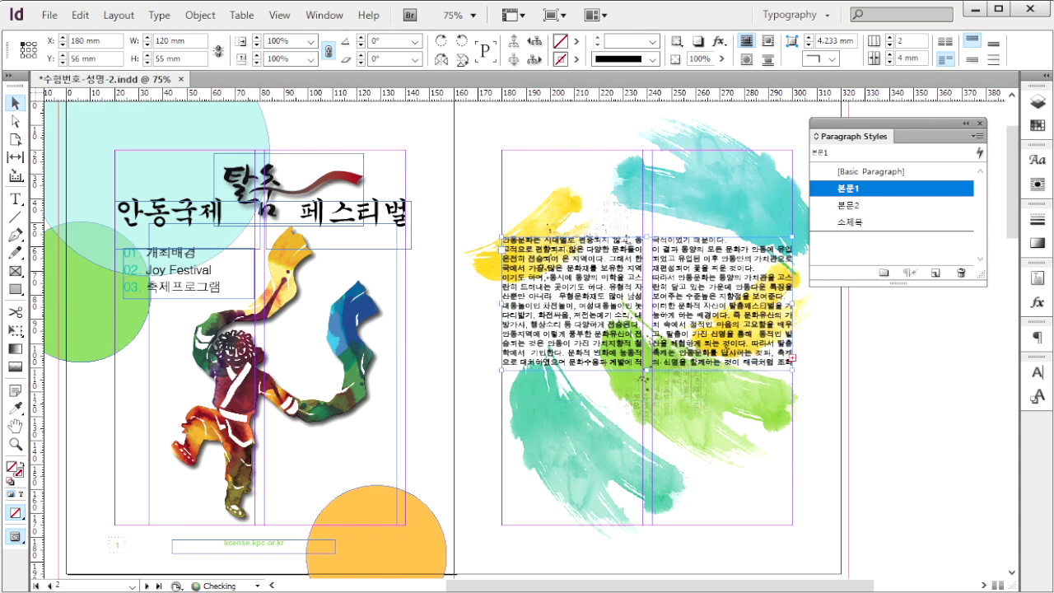
{"action": "left_click", "coordinate": [658, 372]}
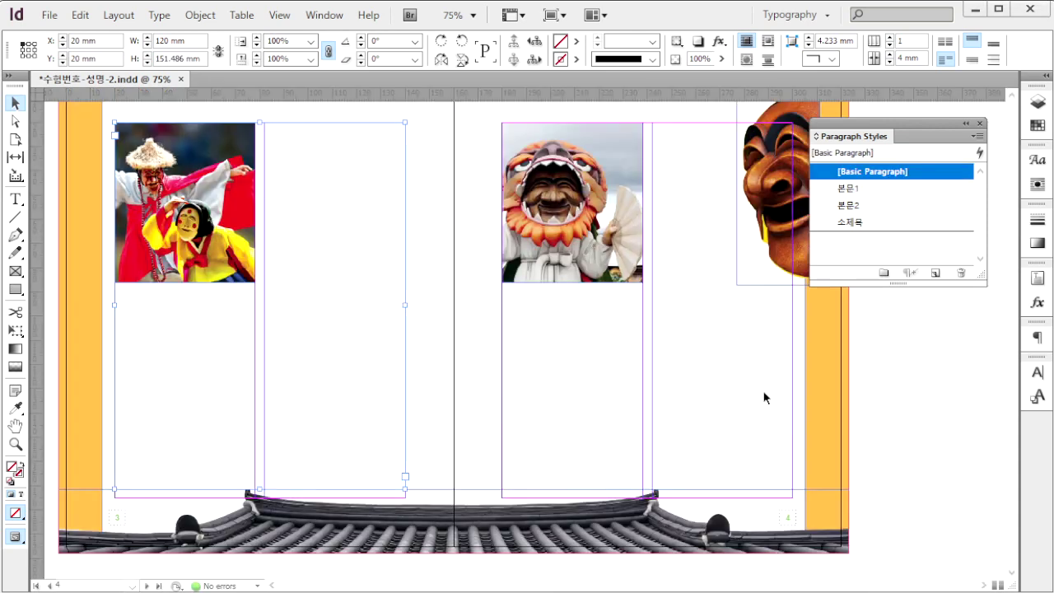
{"action": "key", "text": "alt+Tab"}
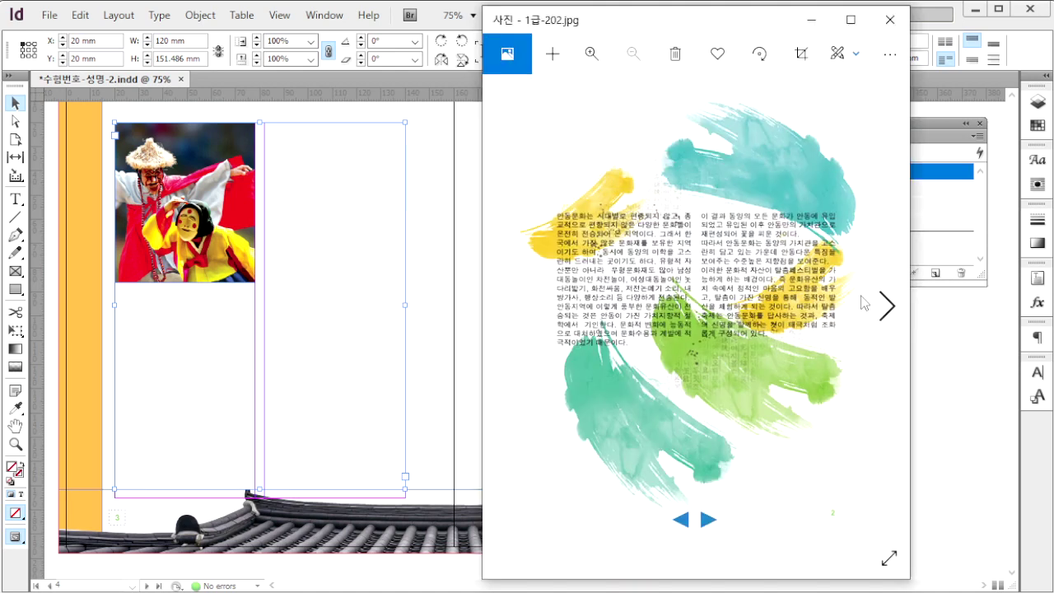
{"action": "left_click", "coordinate": [888, 321]}
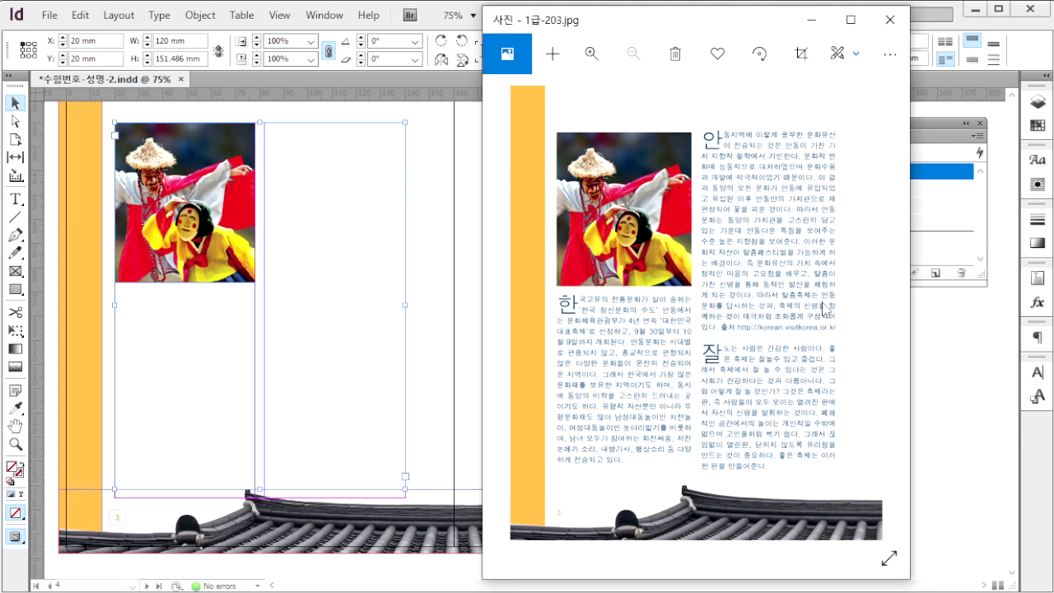
{"action": "mouse_move", "coordinate": [894, 311]}
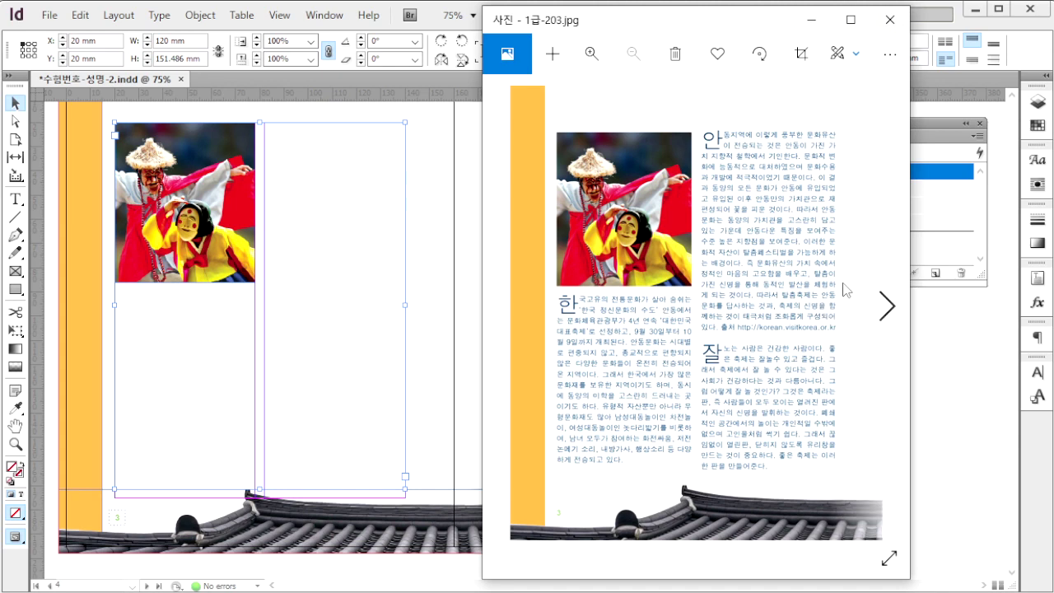
{"action": "left_click", "coordinate": [887, 307]}
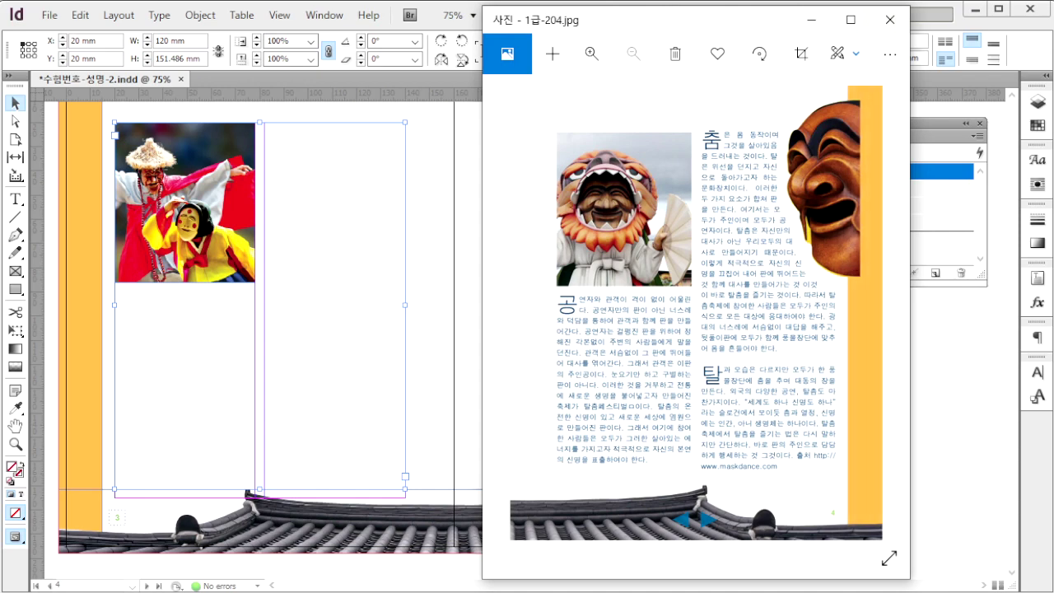
{"action": "key", "text": "alt+Tab"}
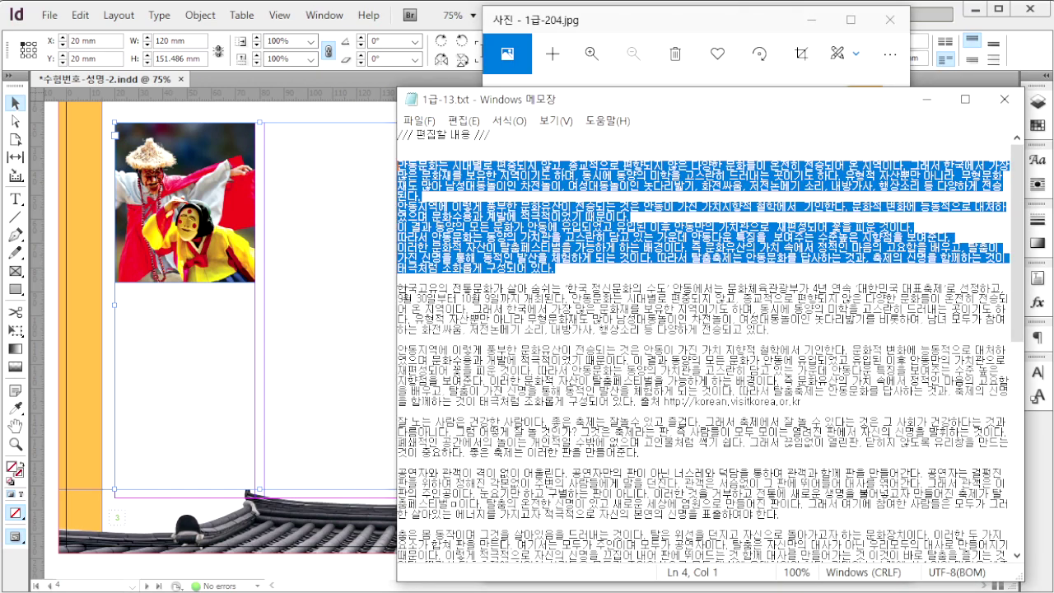
{"action": "left_click_drag", "start_coordinate": [399, 290], "coordinate": [1000, 494]}
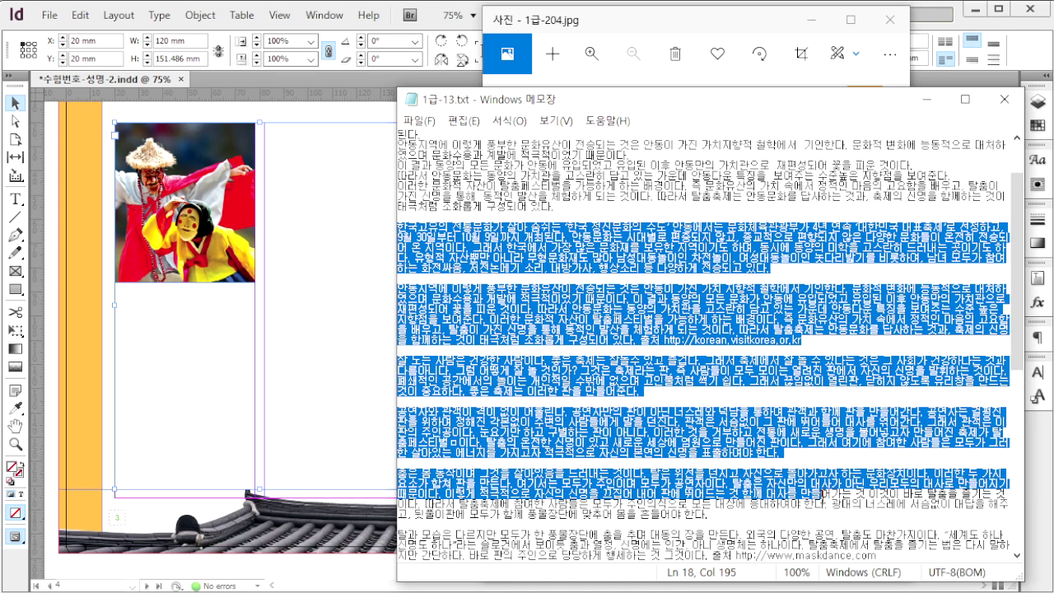
{"action": "left_click_drag", "start_coordinate": [843, 493], "coordinate": [883, 523]}
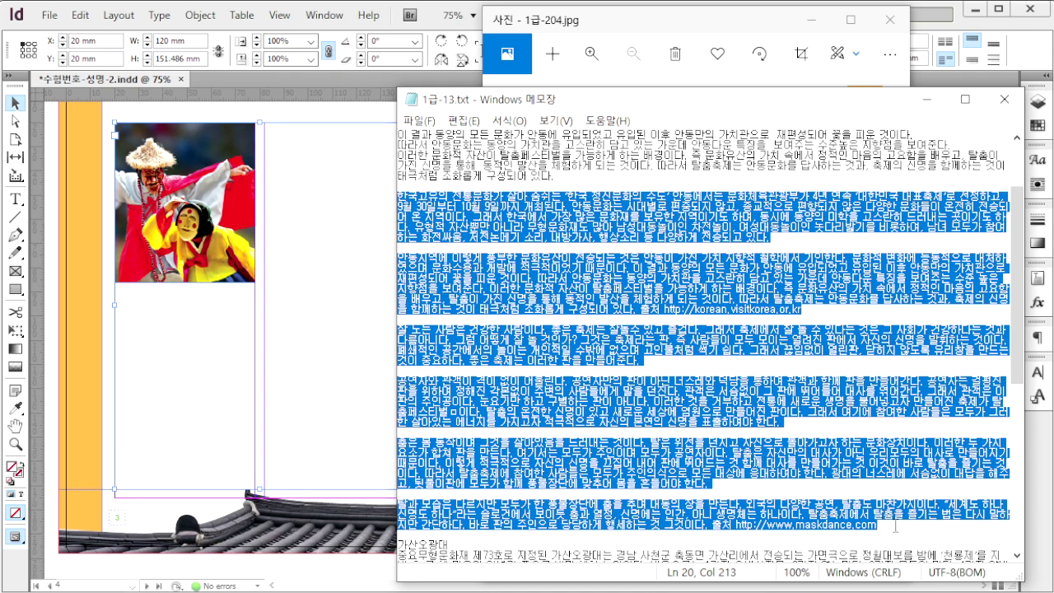
Step: Paste the copied text into the 120 mm wide text frame on page 3 and select the frame
{"action": "key", "text": "alt+Tab"}
{"action": "left_click", "coordinate": [15, 198]}
{"action": "left_click", "coordinate": [329, 148]}
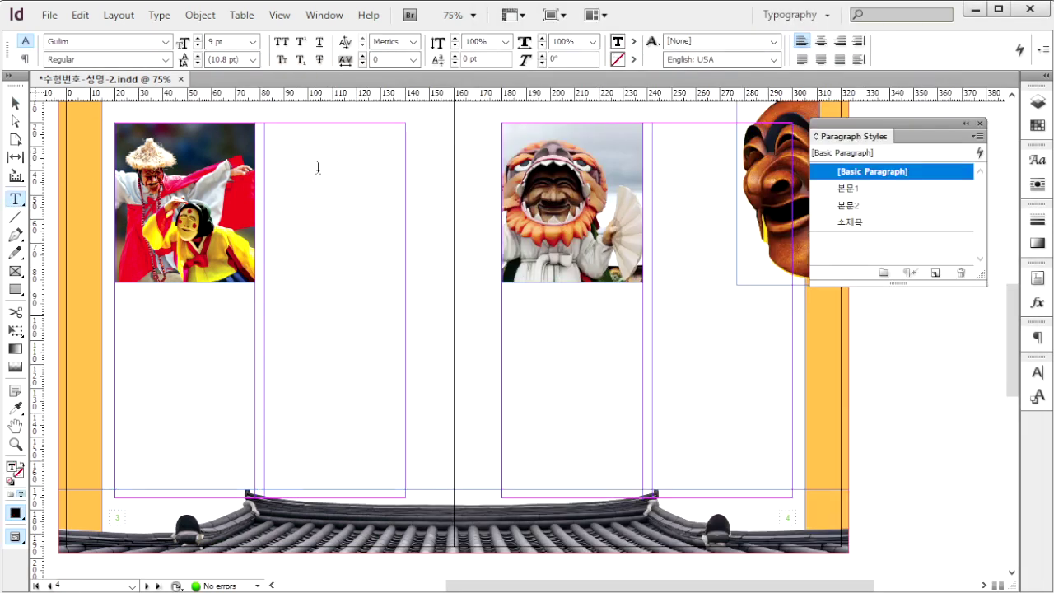
{"action": "left_click", "coordinate": [15, 103]}
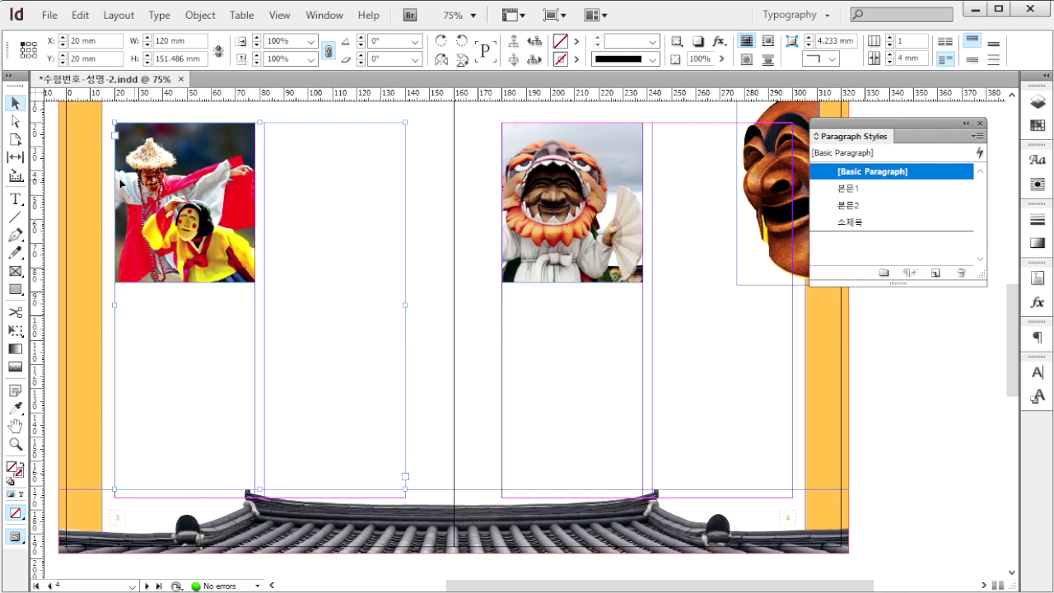
{"action": "left_click", "coordinate": [15, 198]}
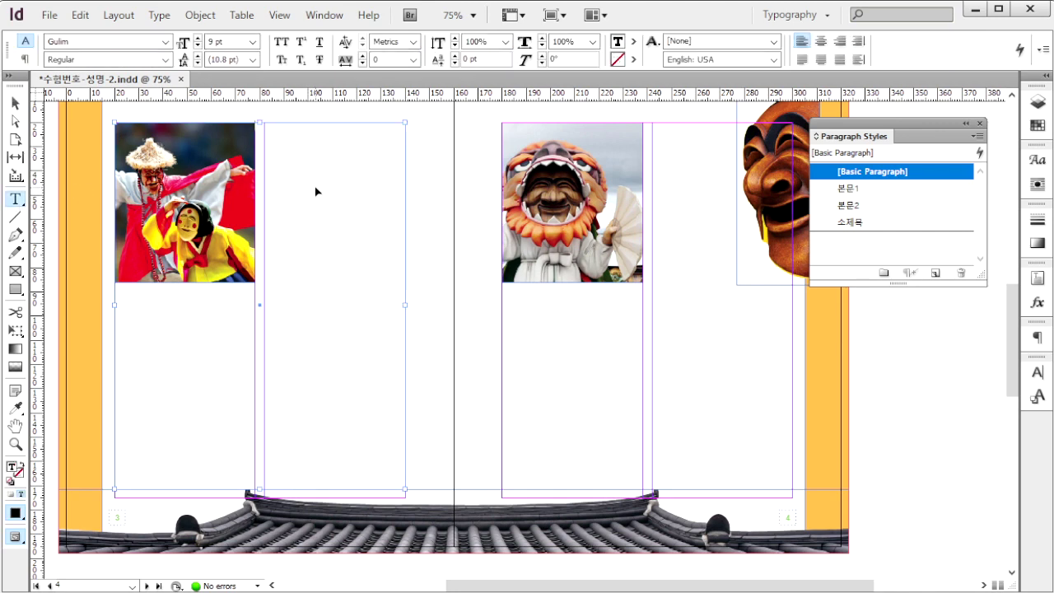
{"action": "left_click", "coordinate": [315, 186]}
{"action": "key", "text": "ctrl+v"}
{"action": "key", "text": "Escape"}
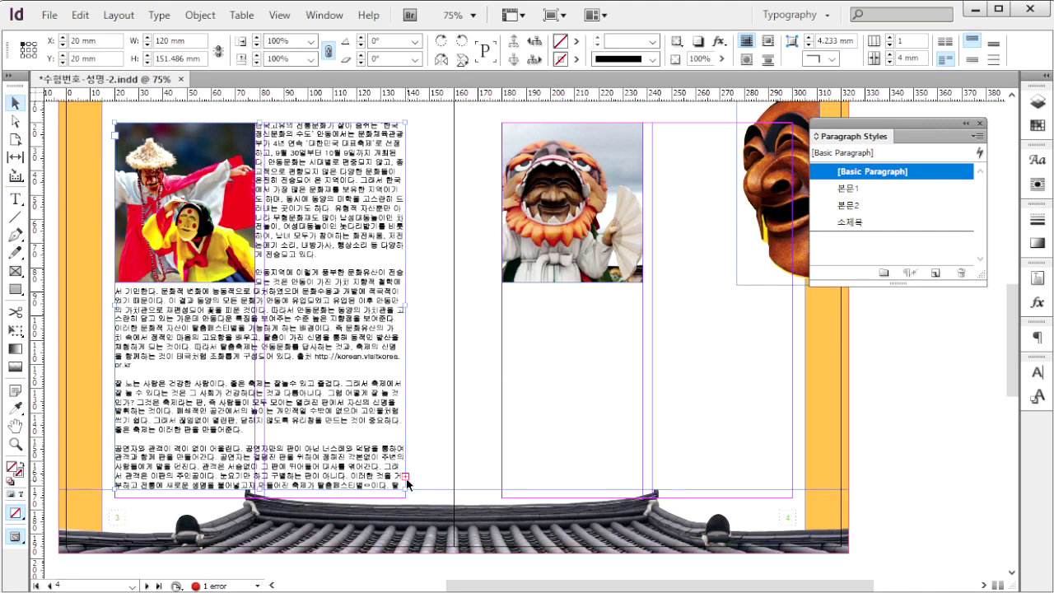
Step: Thread the overset text from page 3 into a new text frame on page 4, 120 mm wide and 155 mm high
{"action": "left_click", "coordinate": [404, 477]}
{"action": "left_click", "coordinate": [523, 129]}
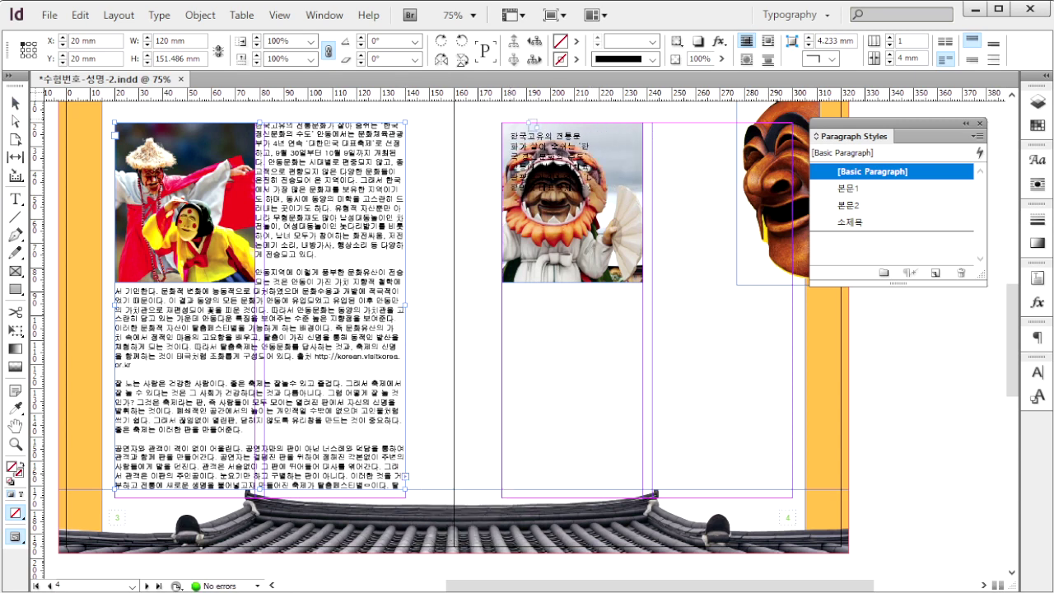
{"action": "left_click_drag", "start_coordinate": [522, 127], "coordinate": [792, 497]}
Step: Apply the 본문2 paragraph style to all of the threaded text on pages 3 and 4
{"action": "key", "text": "t"}
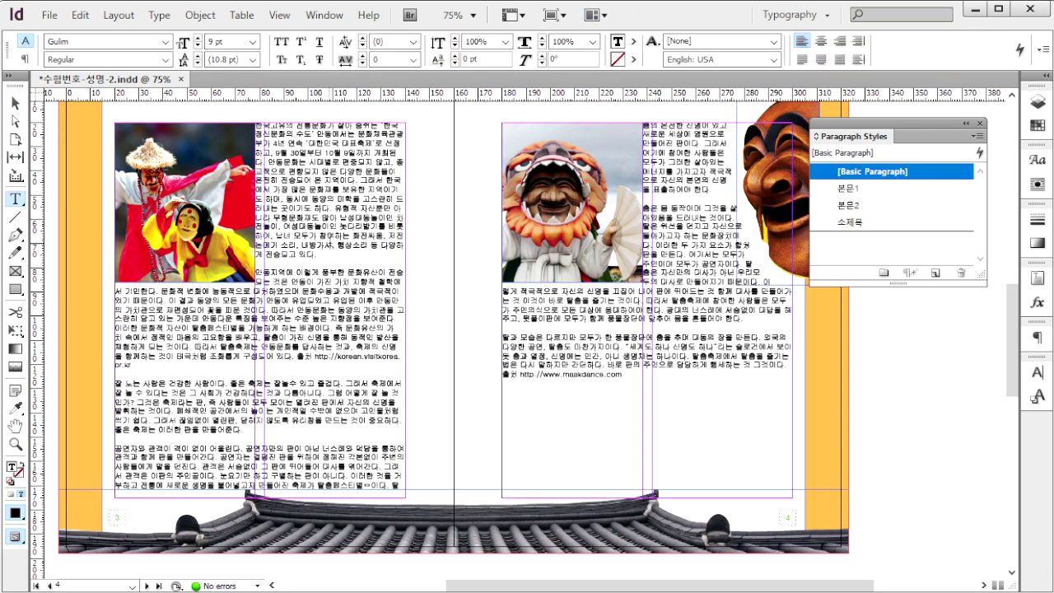
{"action": "left_click", "coordinate": [332, 234]}
{"action": "key", "text": "ctrl+a"}
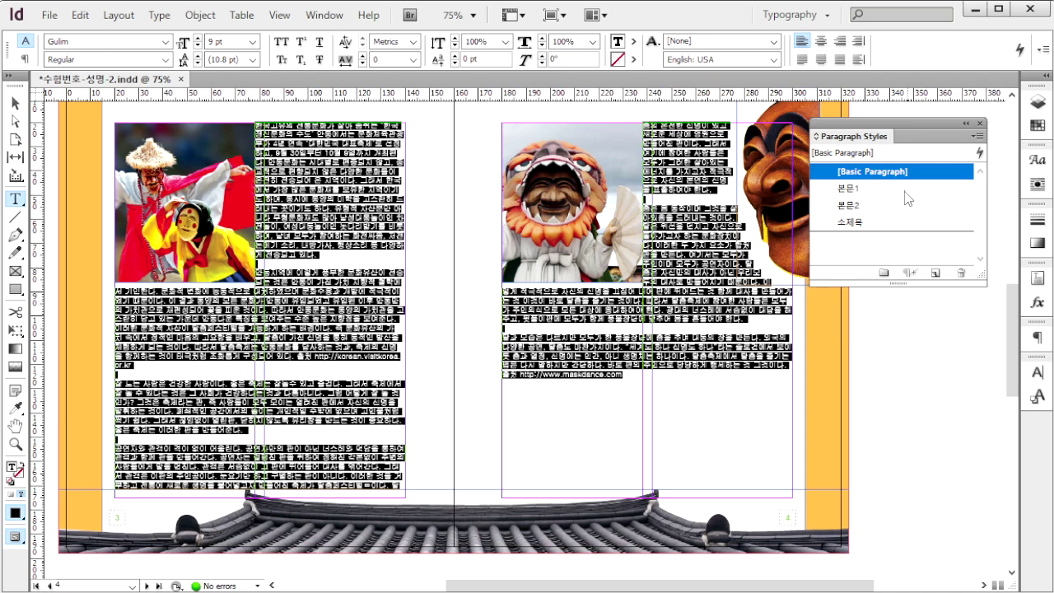
{"action": "left_click", "coordinate": [888, 207]}
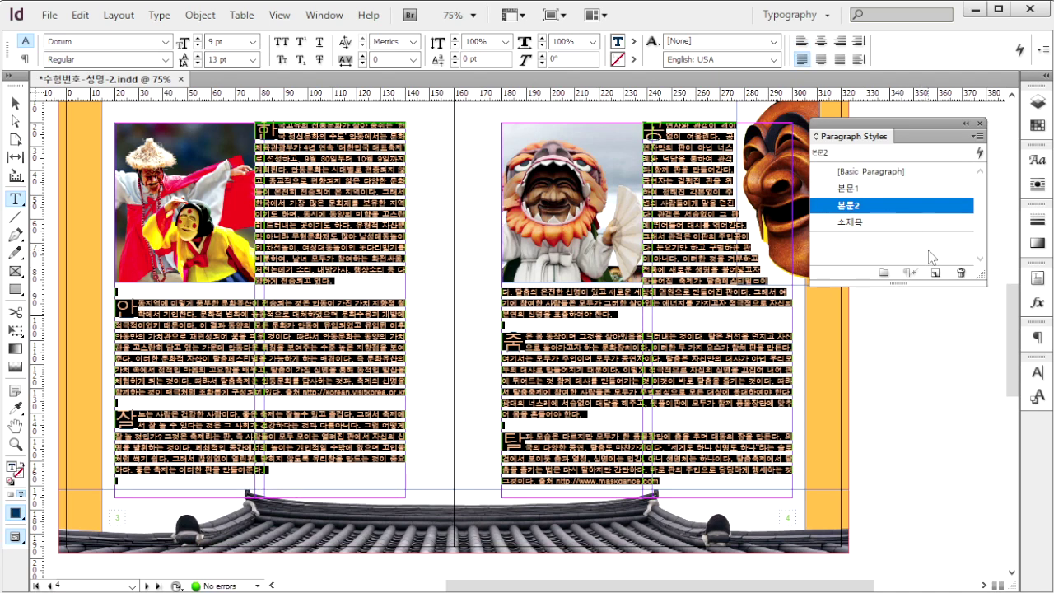
Step: Check the page 4 reference image and set the text frames on pages 3 and 4 to 2 columns
{"action": "key", "text": "alt+Tab"}
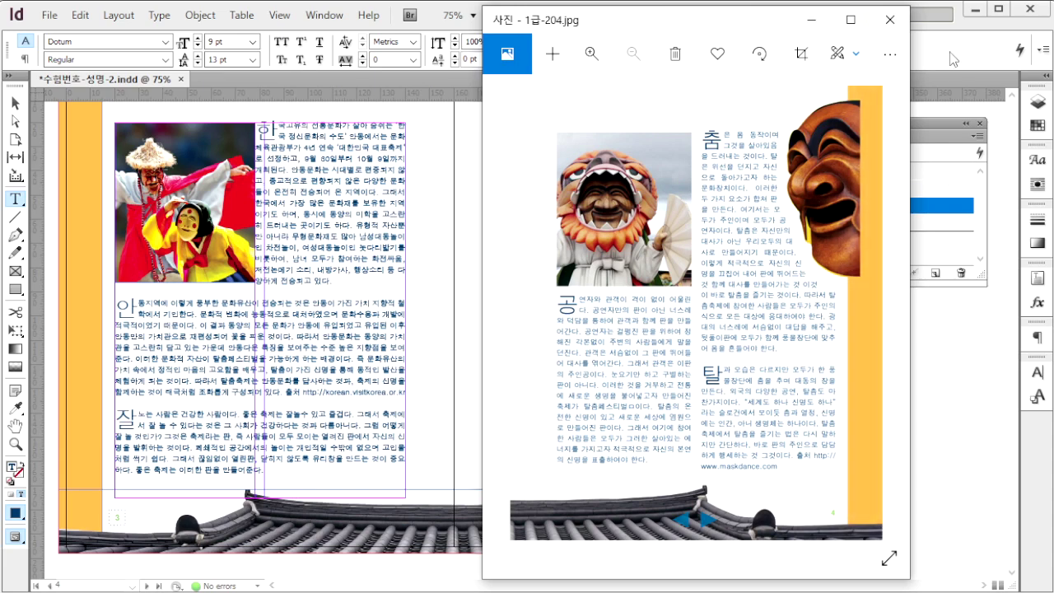
{"action": "key", "text": "alt+Tab"}
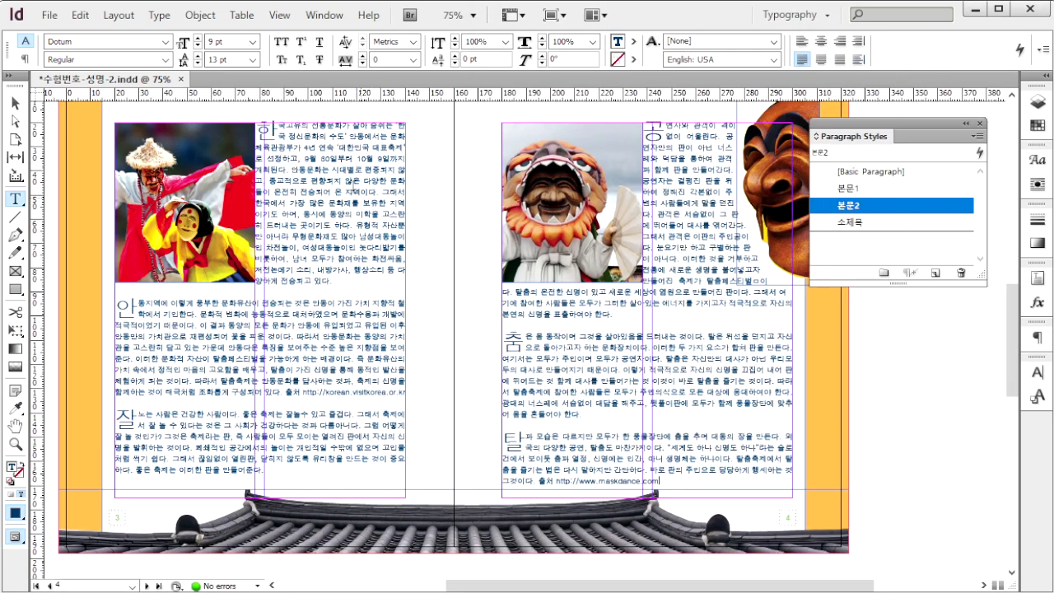
{"action": "left_click", "coordinate": [15, 103]}
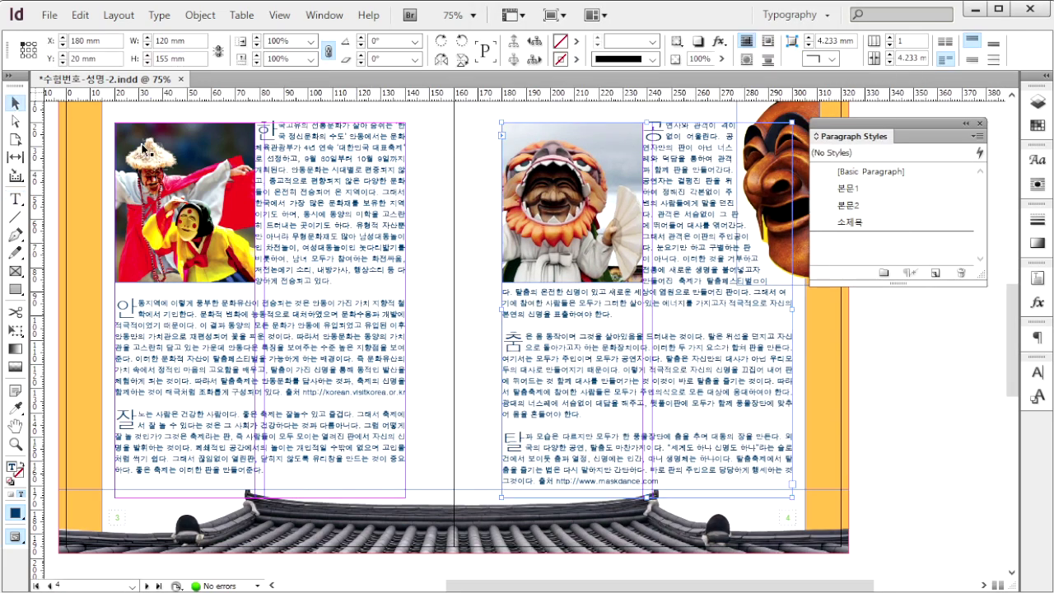
{"action": "left_click", "coordinate": [892, 37]}
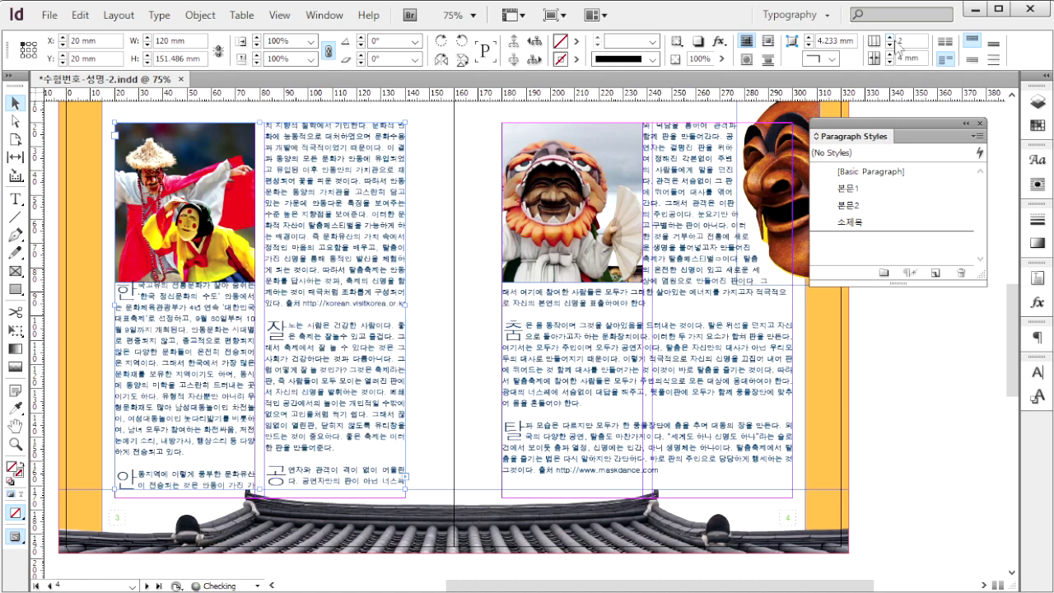
{"action": "left_click", "coordinate": [704, 298]}
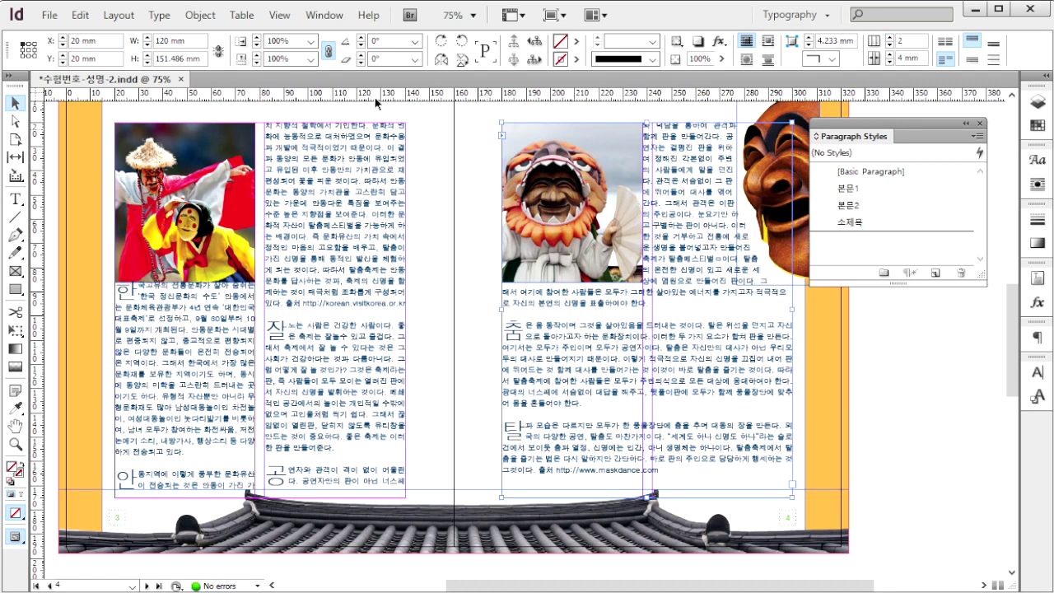
{"action": "left_click", "coordinate": [890, 40]}
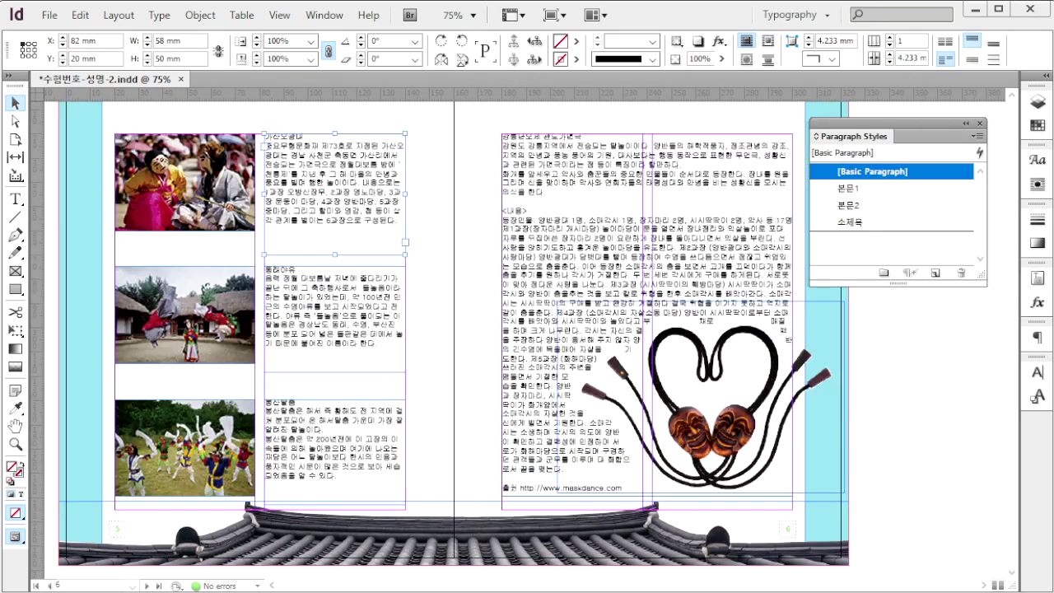
Step: Highlight the 가산오광대, 동래야유 and 봉산탈춤 passages in 1급-13.txt to identify the text for page 5
{"action": "key", "text": "alt+Tab"}
{"action": "left_click", "coordinate": [398, 390]}
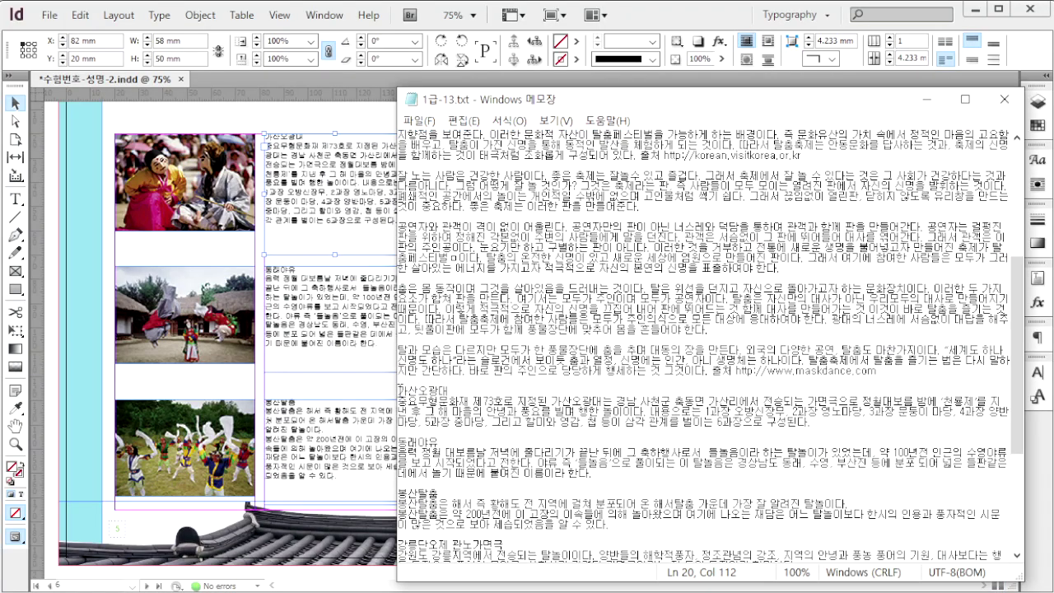
{"action": "left_click_drag", "start_coordinate": [397, 384], "coordinate": [767, 528]}
{"action": "left_click", "coordinate": [411, 385]}
{"action": "left_click", "coordinate": [638, 337]}
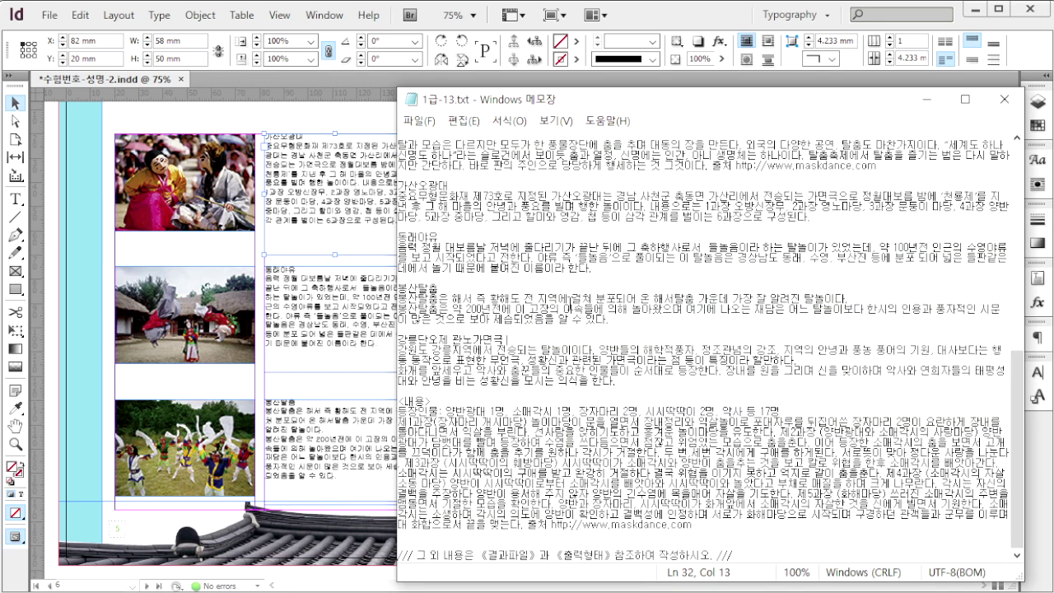
{"action": "left_click_drag", "start_coordinate": [621, 321], "coordinate": [399, 185]}
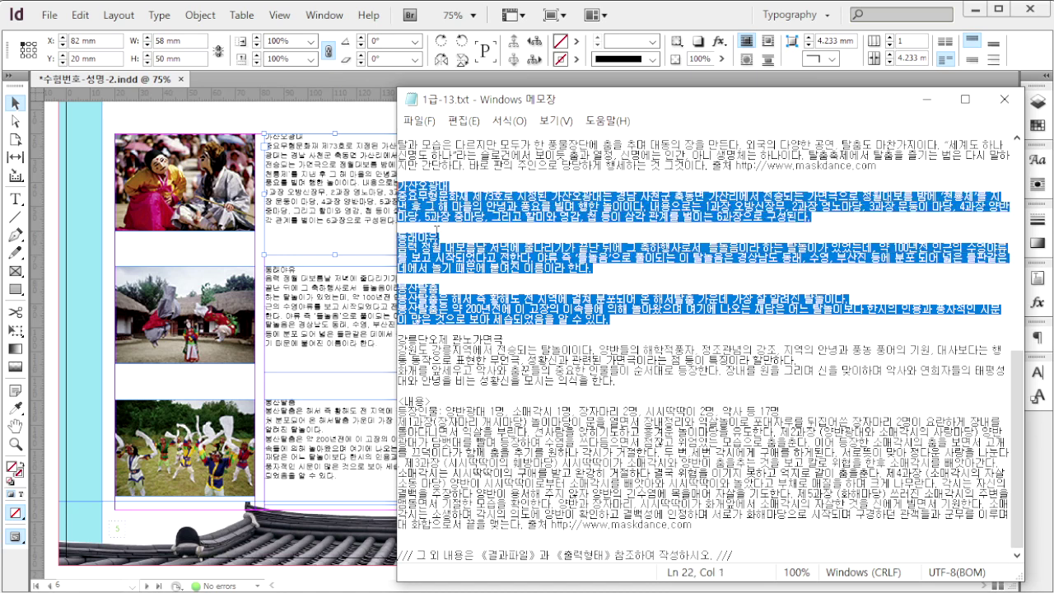
{"action": "left_click", "coordinate": [325, 181]}
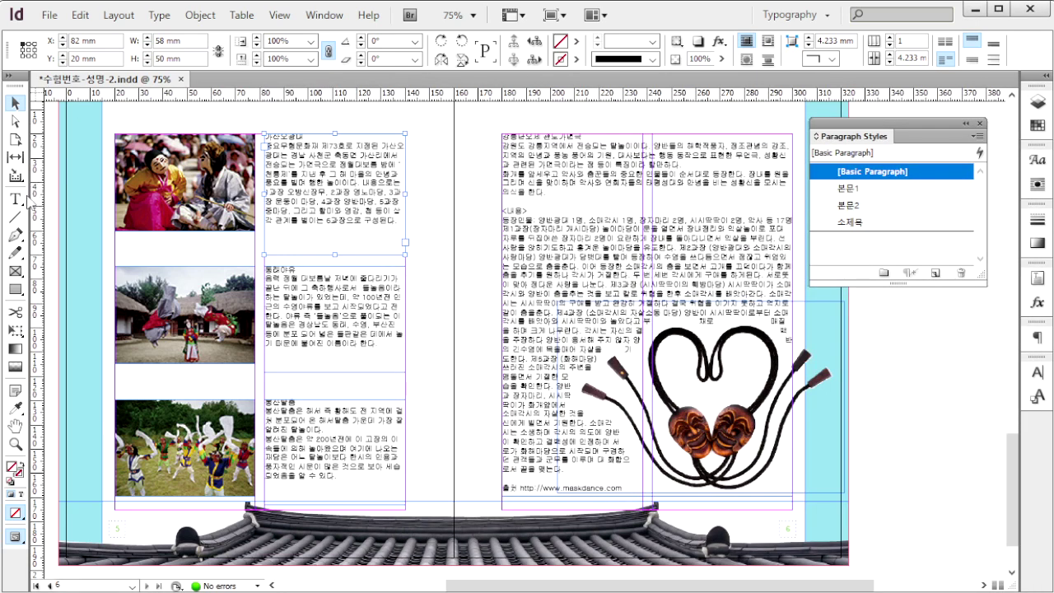
{"action": "left_click", "coordinate": [16, 198]}
{"action": "left_click", "coordinate": [301, 174]}
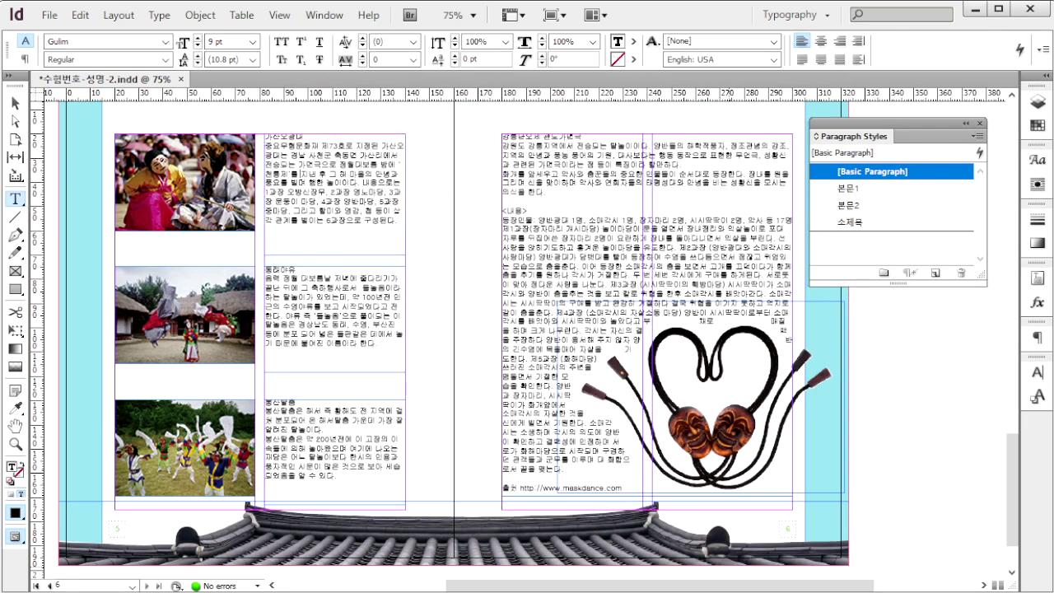
{"action": "key", "text": "alt+Tab"}
{"action": "left_click", "coordinate": [590, 402]}
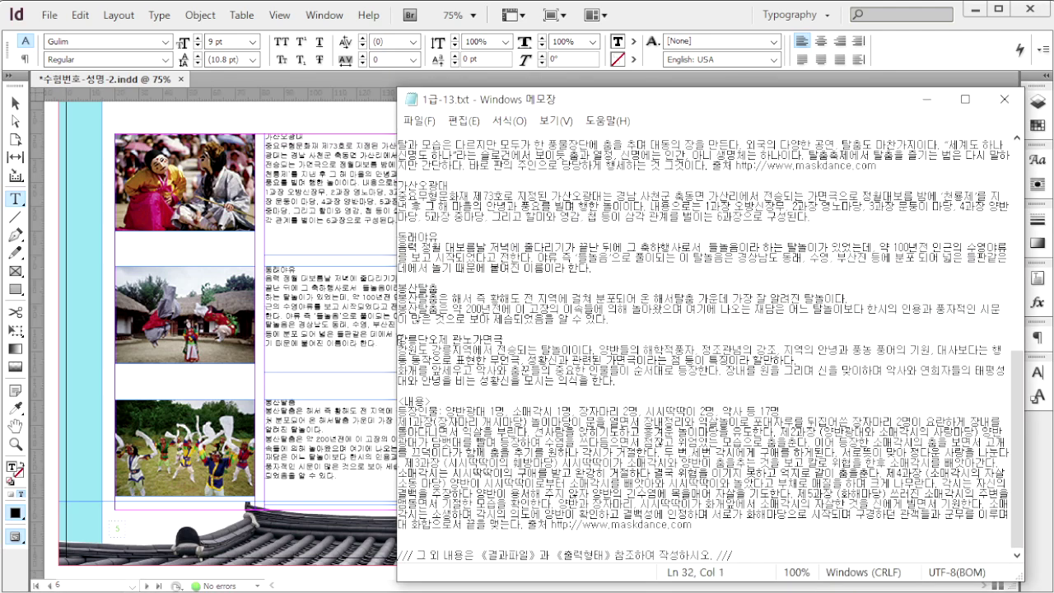
{"action": "left_click_drag", "start_coordinate": [398, 339], "coordinate": [693, 524]}
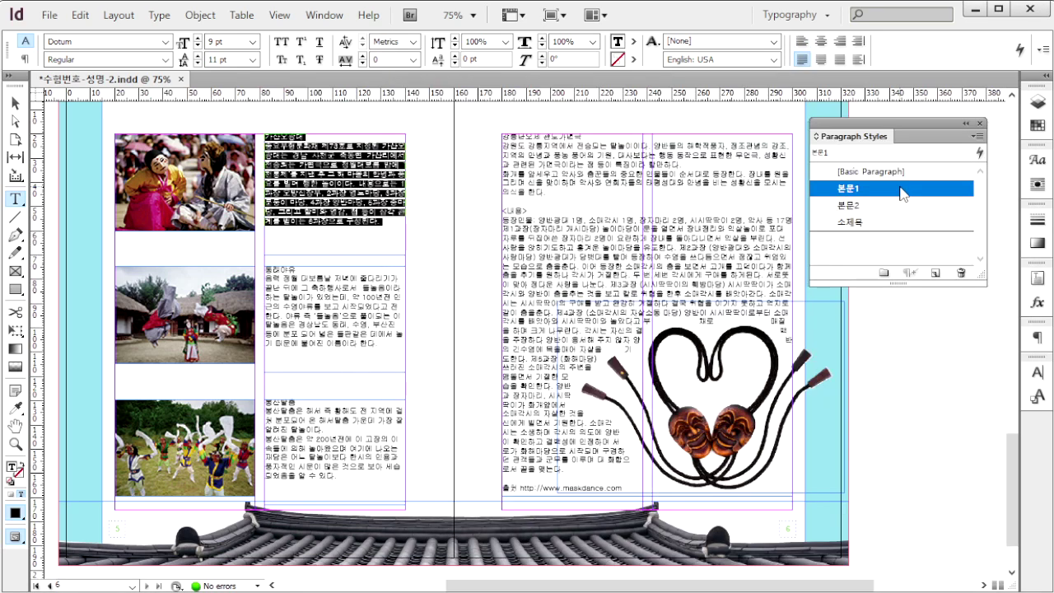
Step: Apply the 본문1 paragraph style to the text in the three frames beside the photos on page 5
{"action": "key", "text": "ctrl+z"}
{"action": "key", "text": "ctrl+shift+z"}
{"action": "key", "text": "ctrl+z"}
{"action": "left_click", "coordinate": [880, 192]}
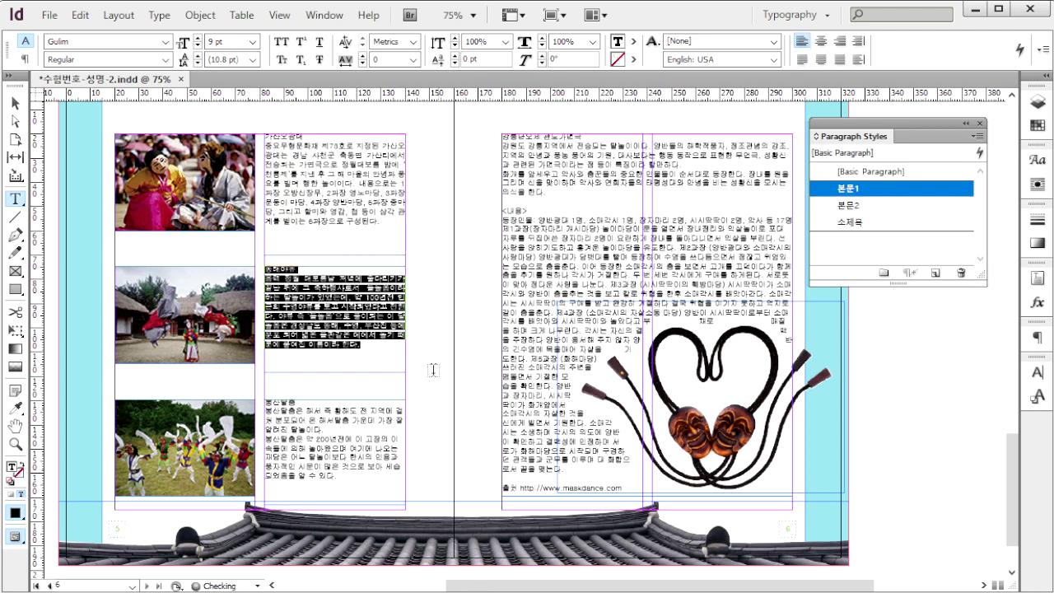
{"action": "left_click", "coordinate": [356, 424]}
{"action": "key", "text": "ctrl+a"}
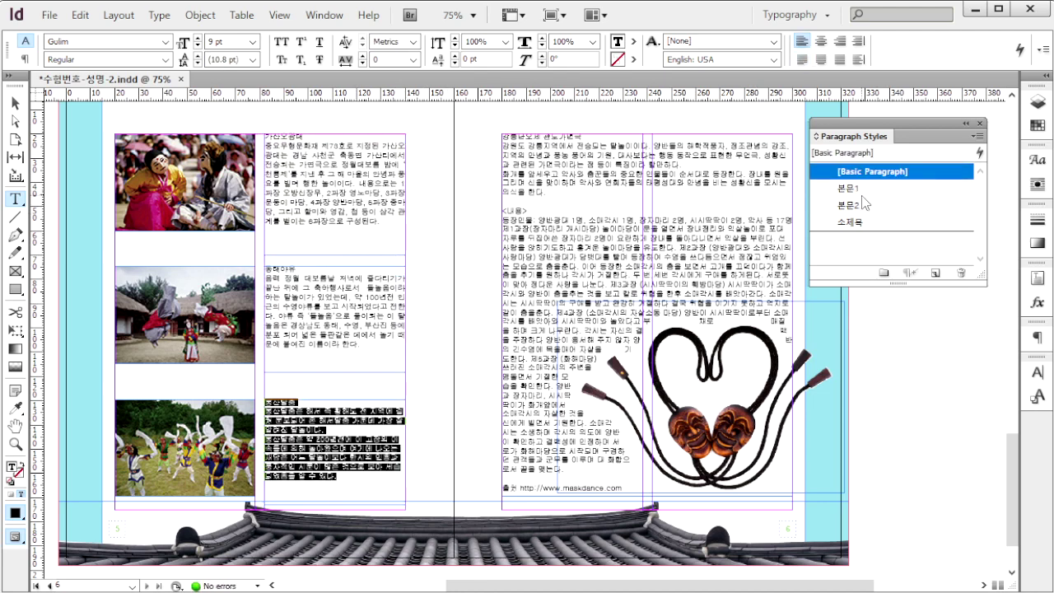
{"action": "left_click", "coordinate": [864, 188]}
Step: Apply the 본문1 paragraph style to all text in the page 6 frame
{"action": "left_click", "coordinate": [662, 221]}
{"action": "key", "text": "ctrl+a"}
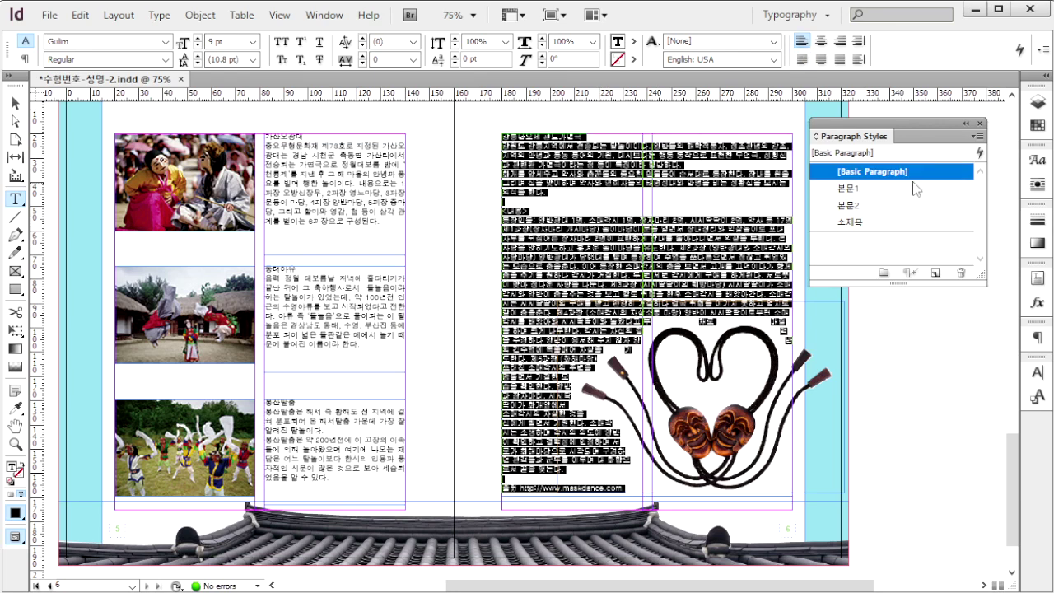
{"action": "left_click", "coordinate": [899, 193]}
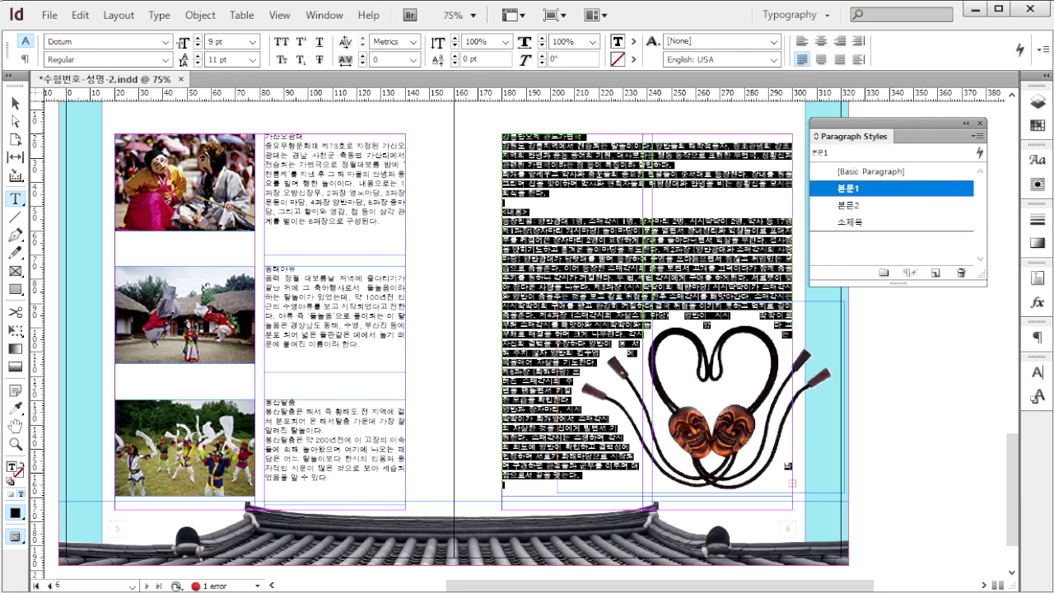
Step: Check the page 5 reference image and apply the 소제목 style to the three page 5 headings and the page 6 heading 강릉단오제 관노가면극
{"action": "key", "text": "alt+Tab"}
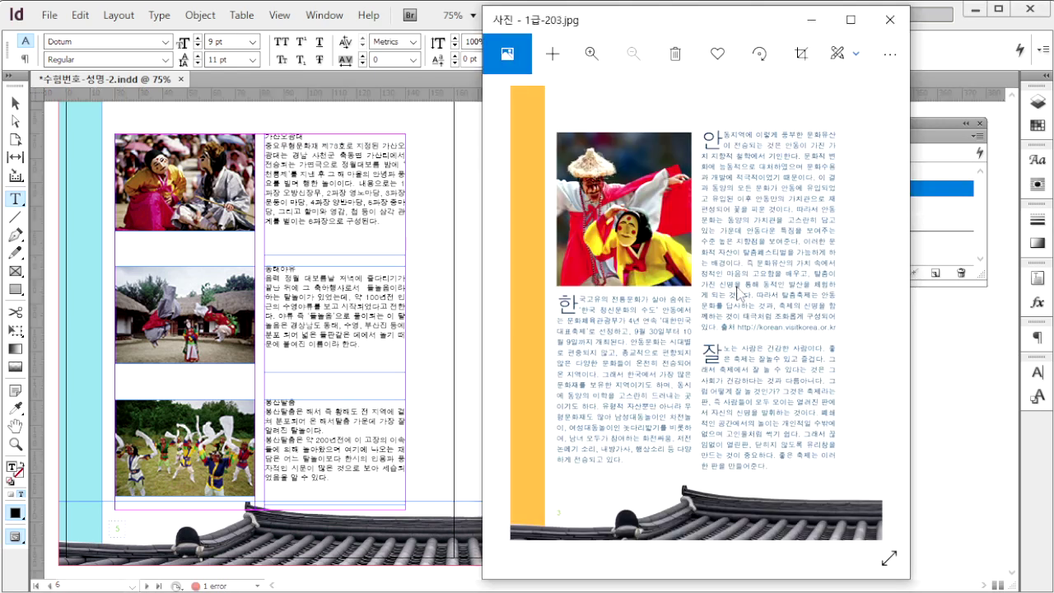
{"action": "left_click", "coordinate": [887, 306]}
{"action": "left_click", "coordinate": [887, 306]}
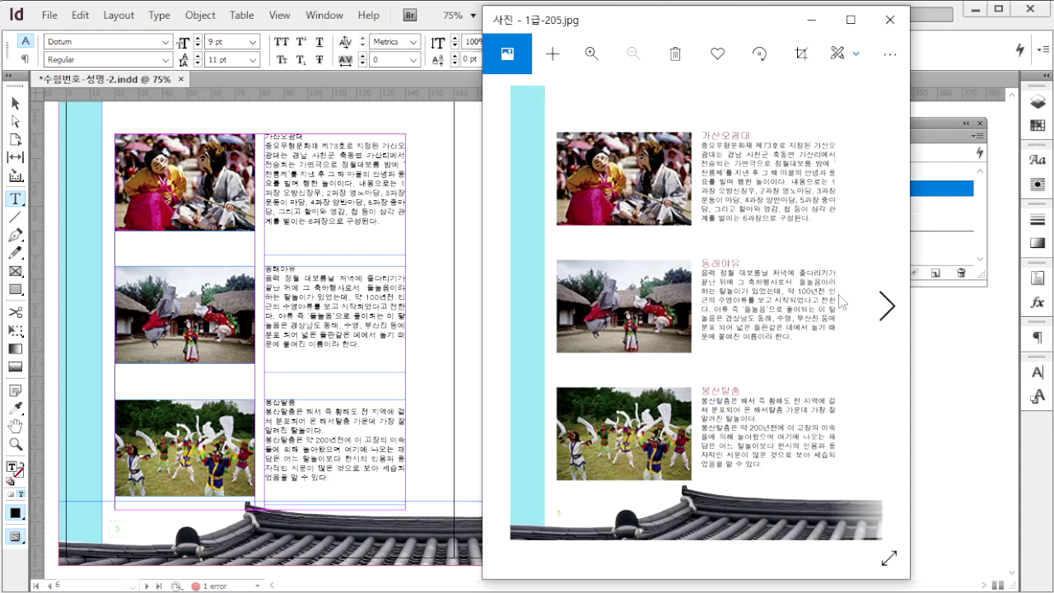
{"action": "left_click", "coordinate": [316, 133]}
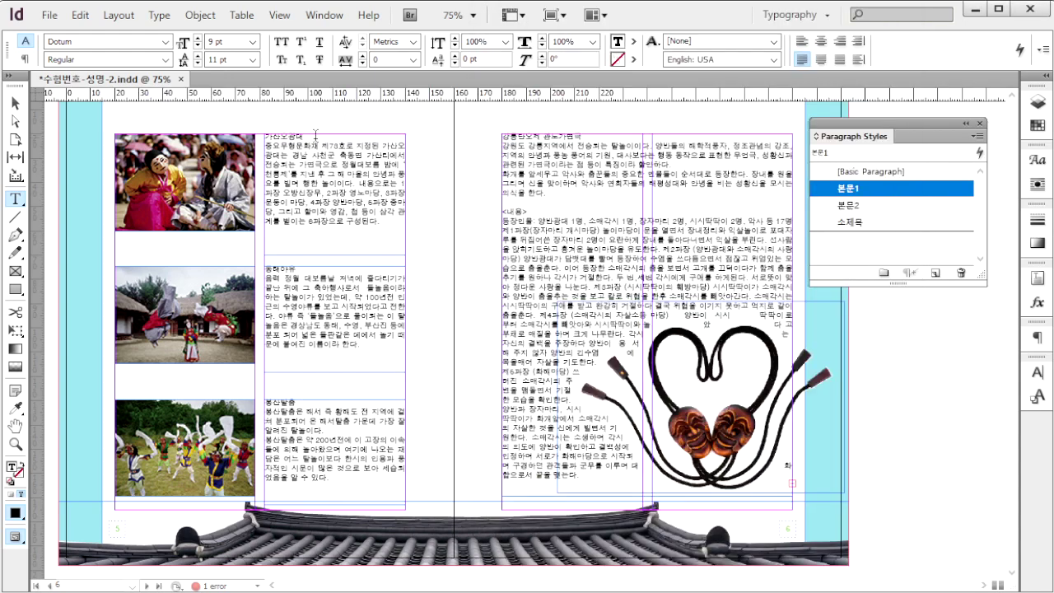
{"action": "left_click_drag", "start_coordinate": [306, 136], "coordinate": [255, 135]}
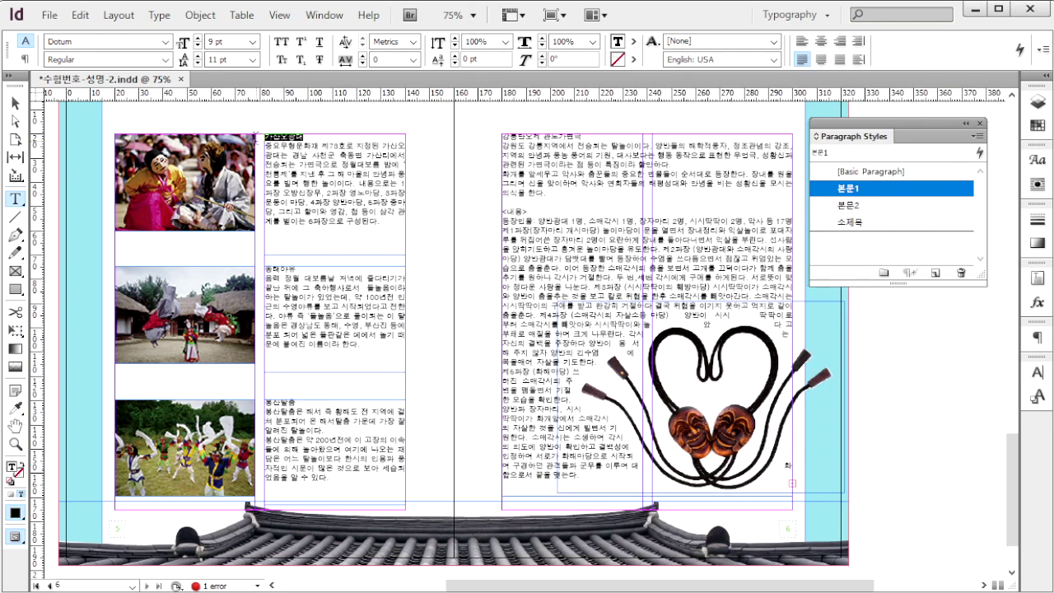
{"action": "left_click", "coordinate": [856, 222]}
{"action": "left_click_drag", "start_coordinate": [298, 269], "coordinate": [255, 269]}
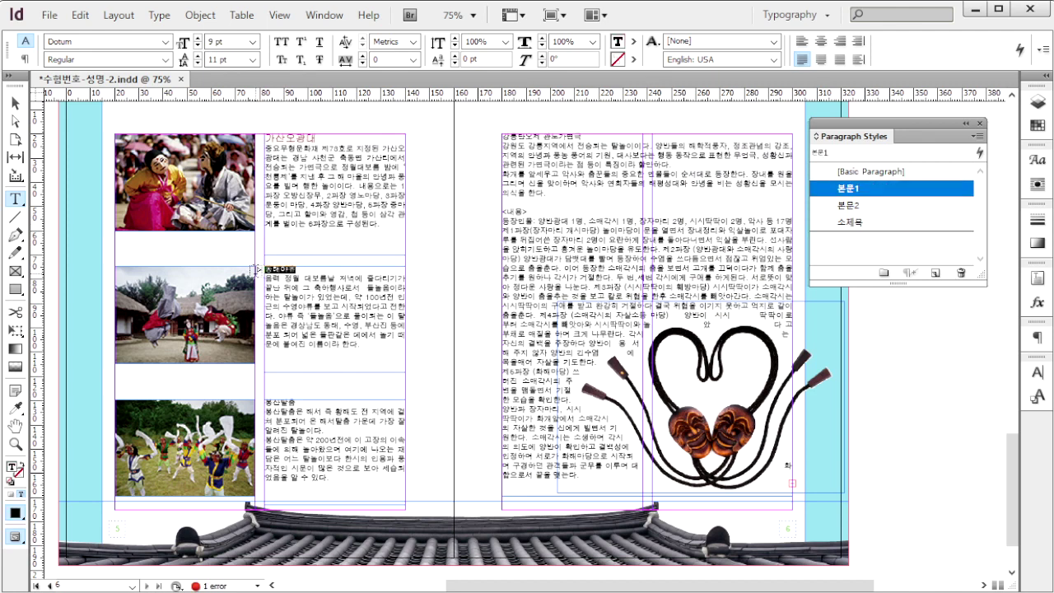
{"action": "left_click", "coordinate": [856, 222]}
{"action": "left_click_drag", "start_coordinate": [296, 402], "coordinate": [286, 401]}
{"action": "left_click", "coordinate": [856, 223]}
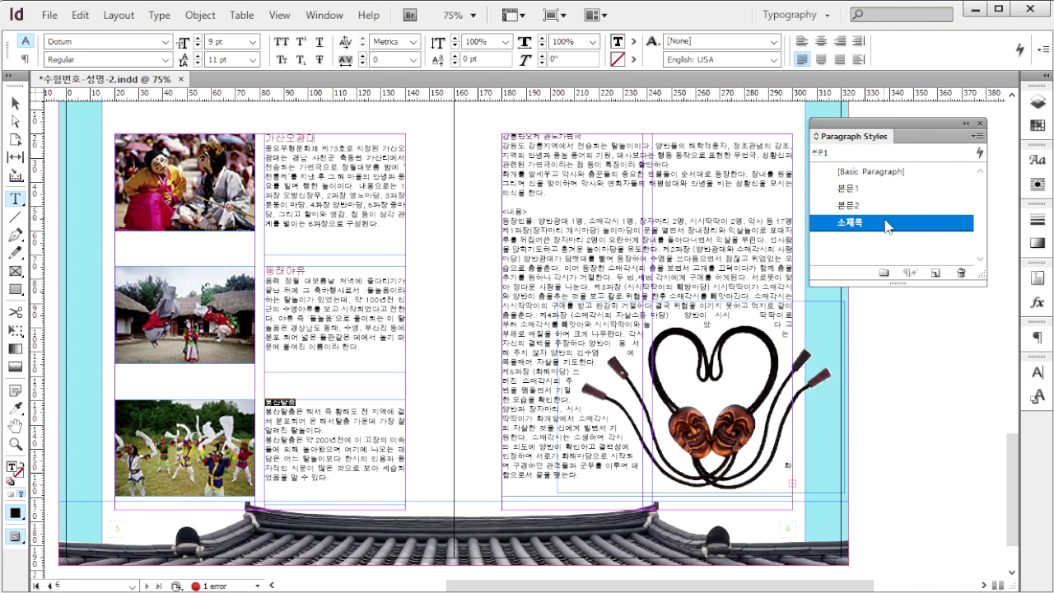
{"action": "left_click_drag", "start_coordinate": [593, 136], "coordinate": [502, 136]}
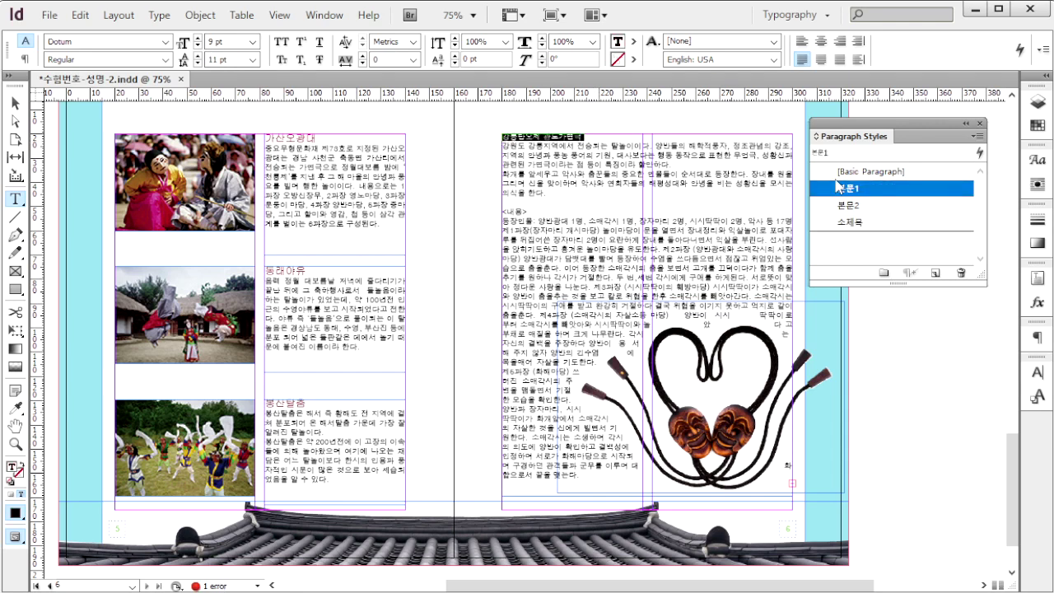
{"action": "left_click", "coordinate": [875, 223]}
Step: Check the page 6 reference image 1급-206.jpg and set the page 6 text frame to 2 columns
{"action": "key", "text": "alt+Tab"}
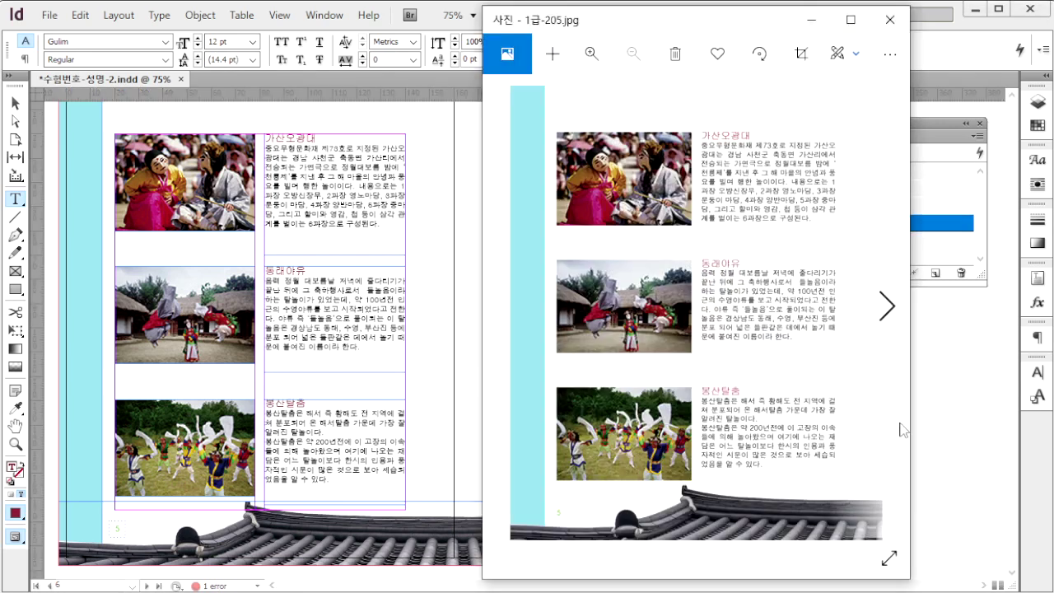
{"action": "left_click", "coordinate": [886, 306]}
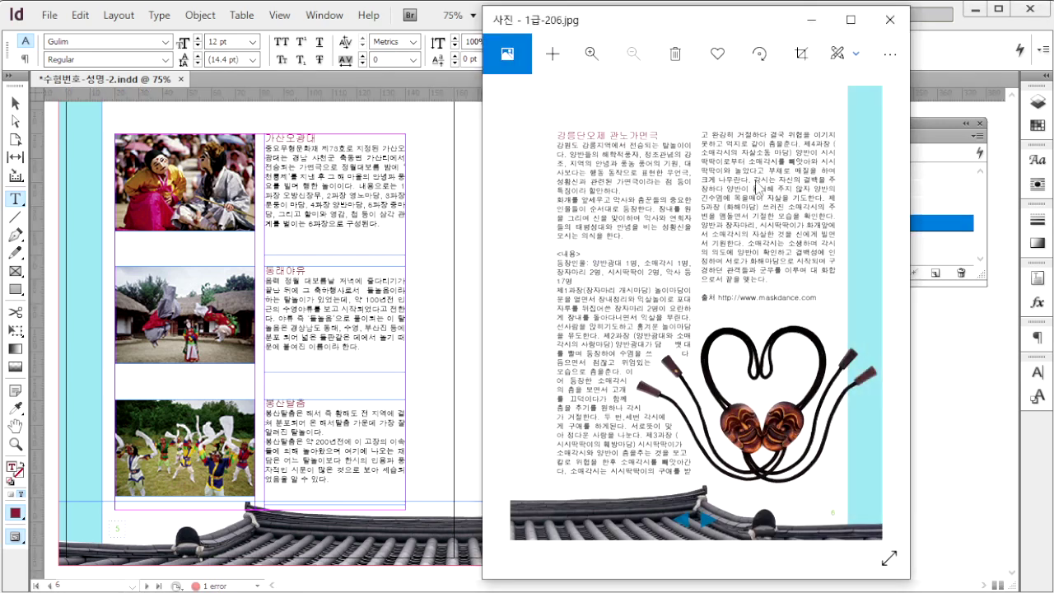
{"action": "left_click", "coordinate": [977, 48]}
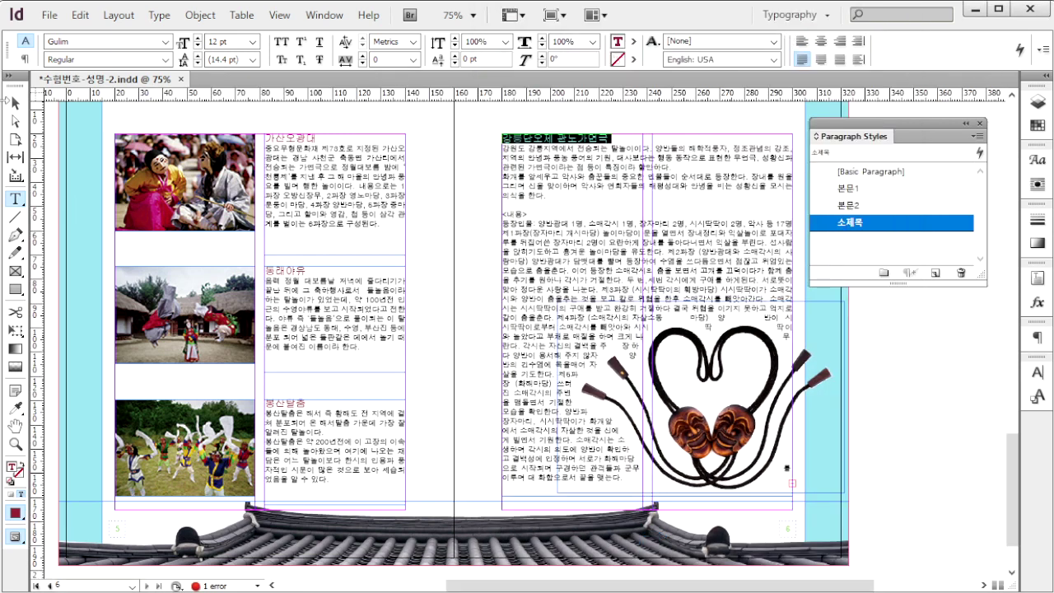
{"action": "key", "text": "Escape"}
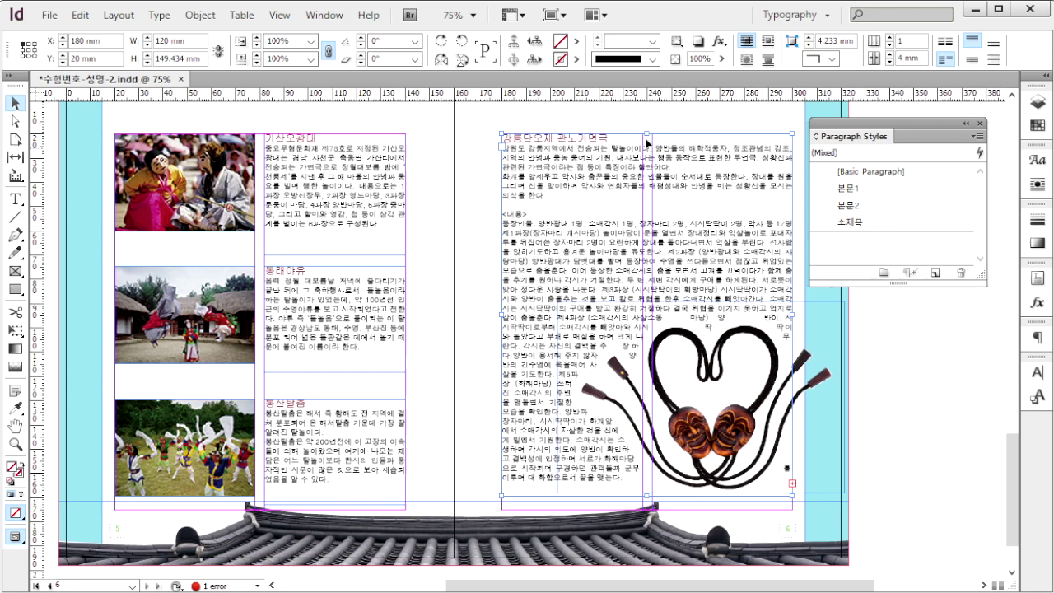
{"action": "left_click", "coordinate": [894, 37]}
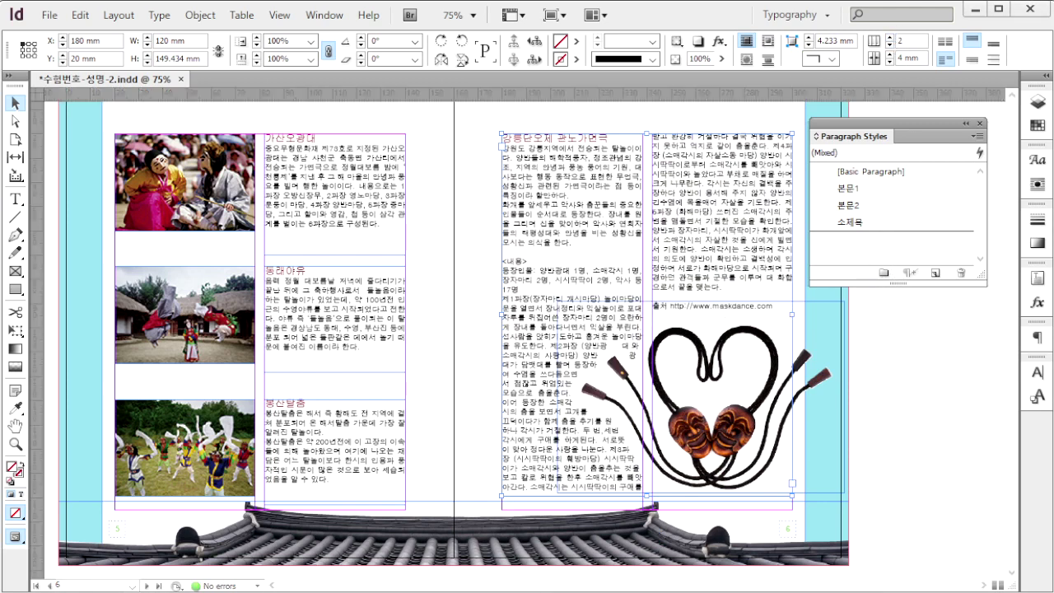
Step: Check the page 2 reference image 1급-202.jpg and return to the page 1–2 spread in the InDesign document
{"action": "left_click", "coordinate": [965, 428]}
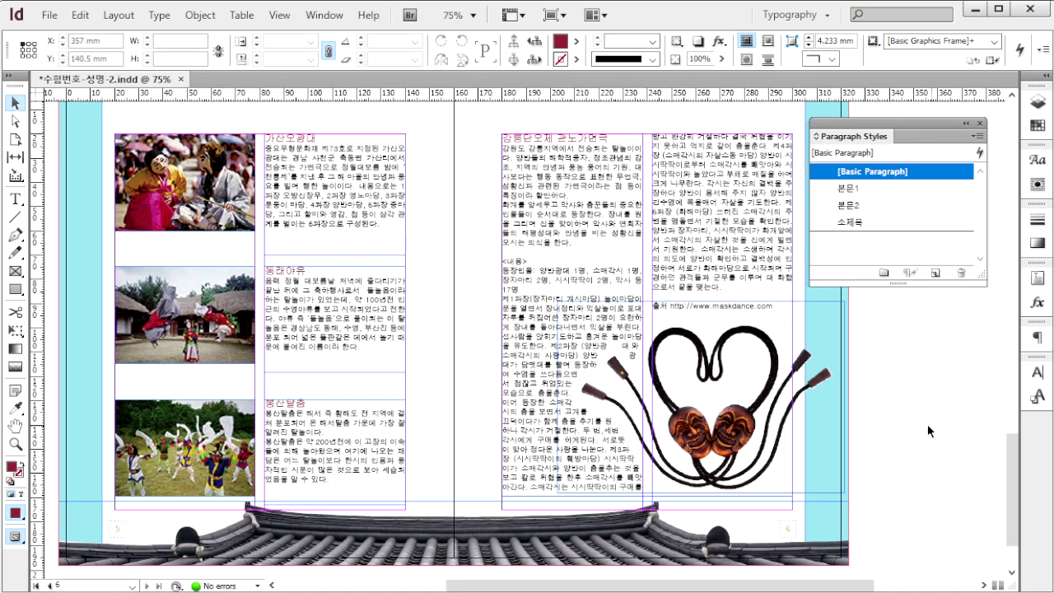
{"action": "key", "text": "alt+Tab"}
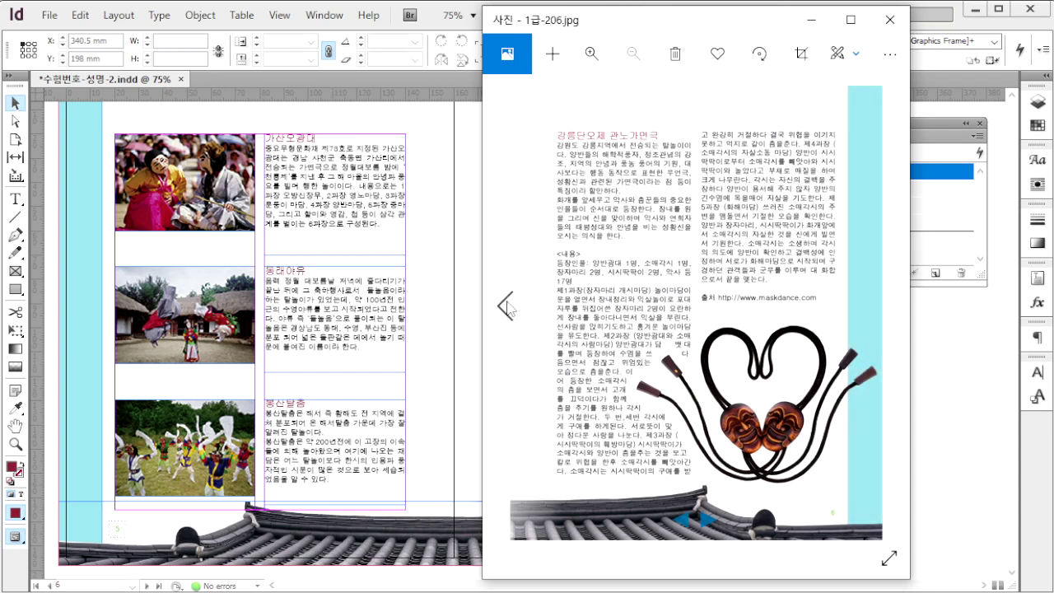
{"action": "left_click", "coordinate": [505, 306]}
{"action": "left_click", "coordinate": [505, 307]}
{"action": "left_click", "coordinate": [505, 306]}
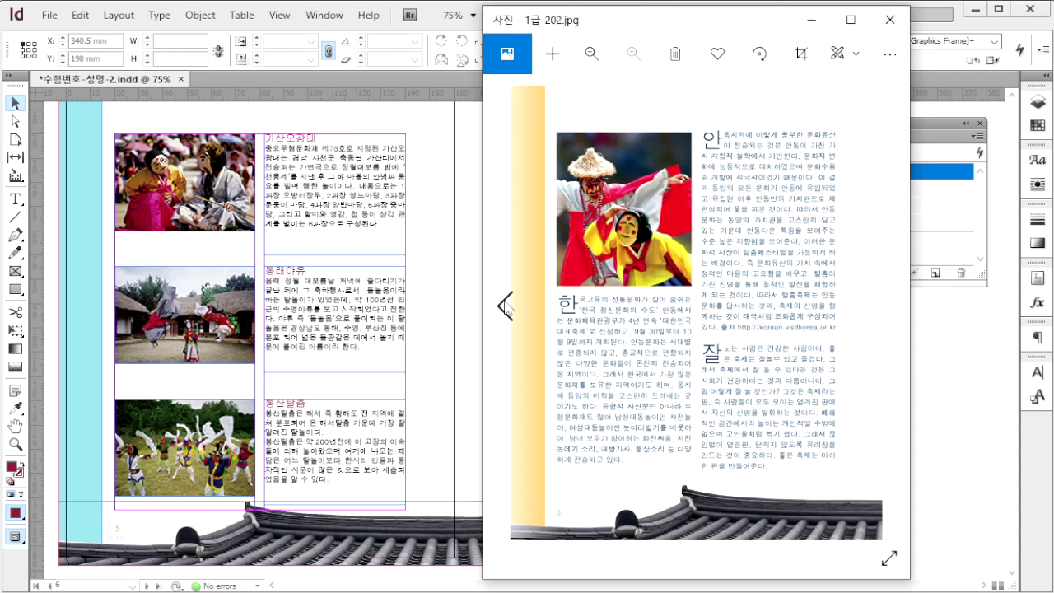
{"action": "left_click", "coordinate": [505, 307]}
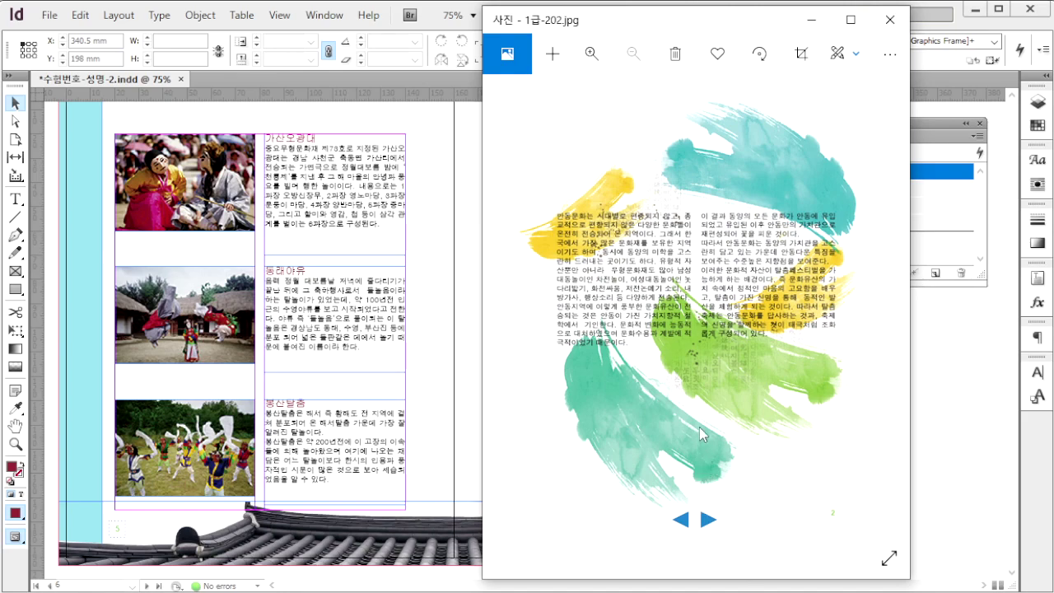
{"action": "left_click", "coordinate": [933, 434]}
{"action": "scroll", "coordinate": [934, 436], "scroll_direction": "up", "scroll_amount": 6}
{"action": "scroll", "coordinate": [934, 445], "scroll_direction": "up", "scroll_amount": 15}
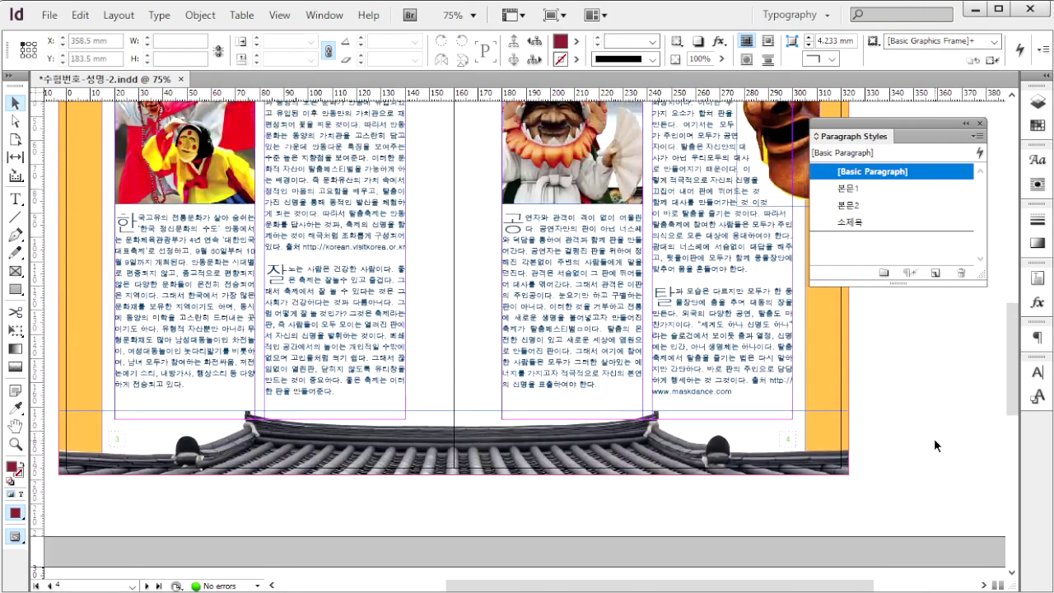
{"action": "scroll", "coordinate": [933, 437], "scroll_direction": "up", "scroll_amount": 5}
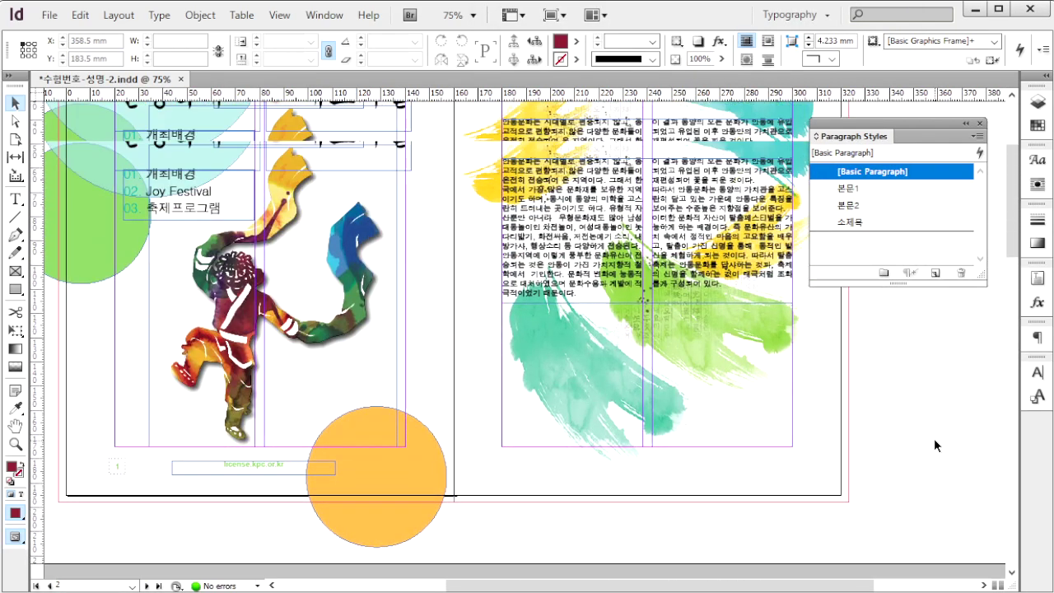
Step: Override all master page items on page 2
{"action": "left_click", "coordinate": [979, 123]}
{"action": "key", "text": "F12"}
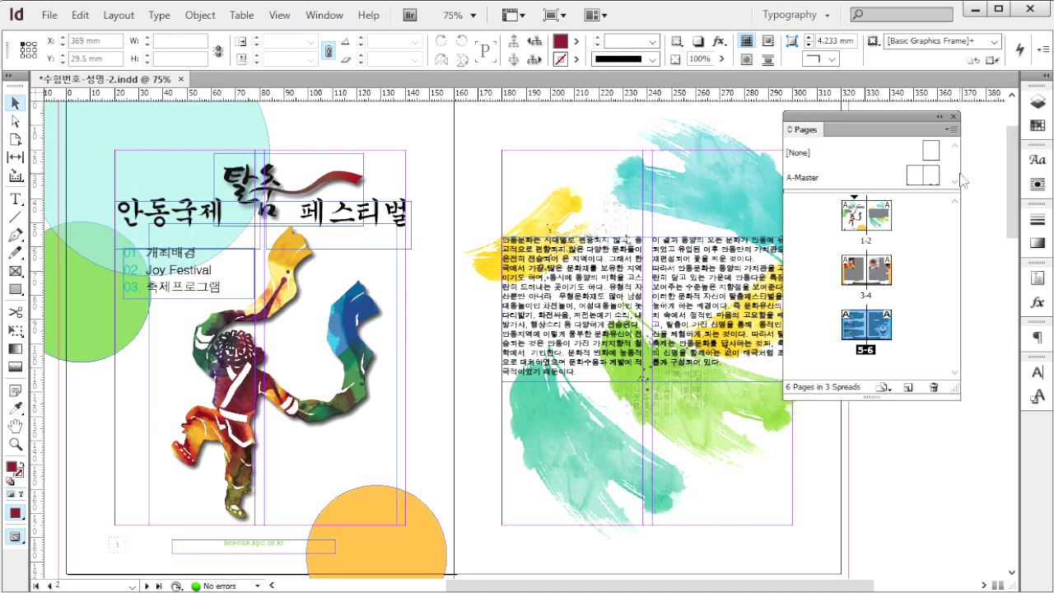
{"action": "left_click", "coordinate": [877, 225]}
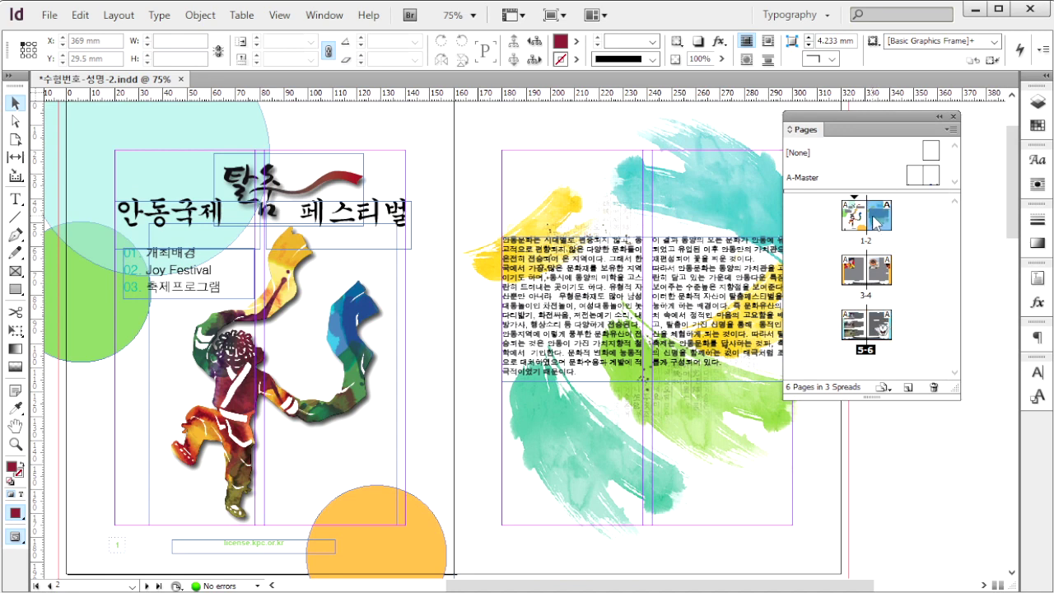
{"action": "right_click", "coordinate": [878, 220]}
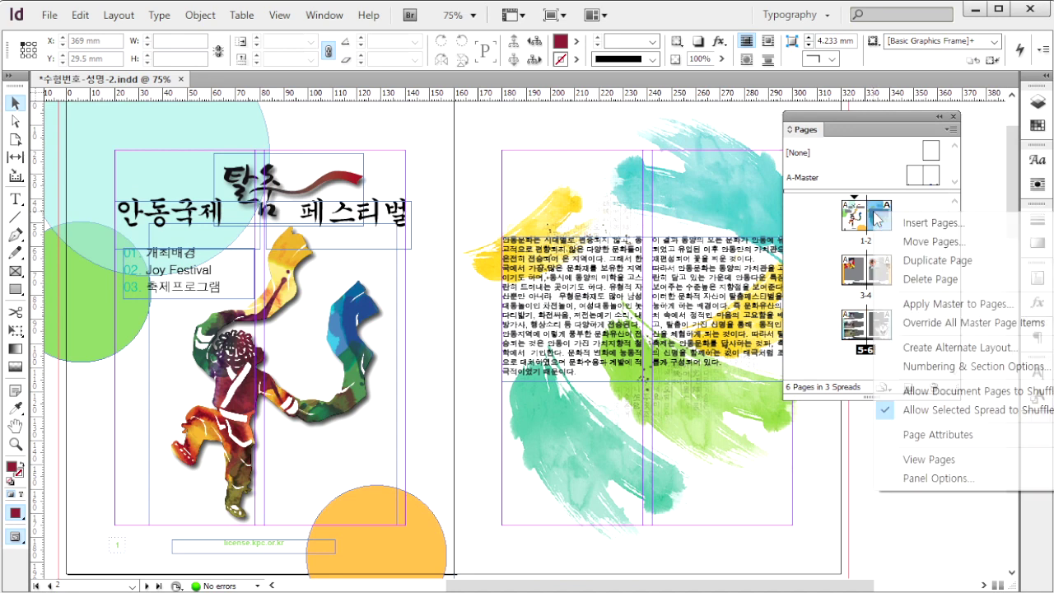
{"action": "left_click_drag", "start_coordinate": [885, 123], "coordinate": [787, 108]}
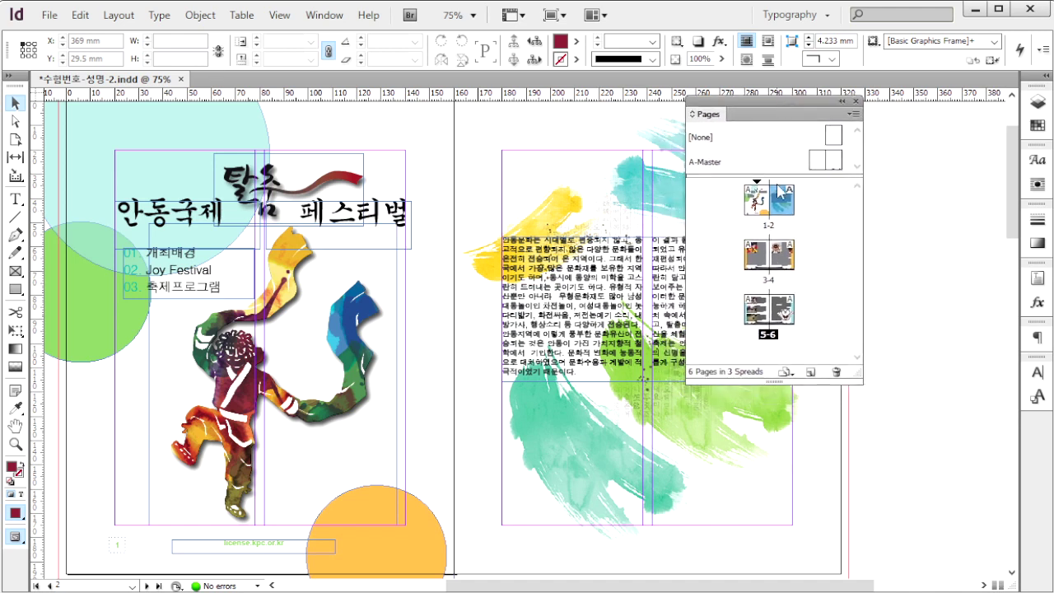
{"action": "right_click", "coordinate": [779, 204]}
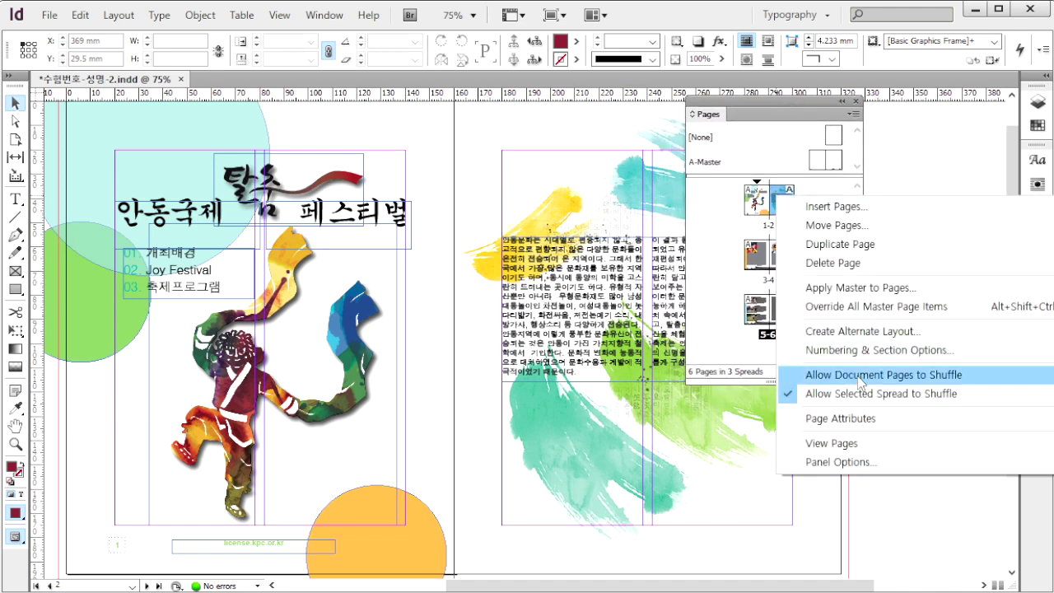
{"action": "left_click", "coordinate": [835, 309]}
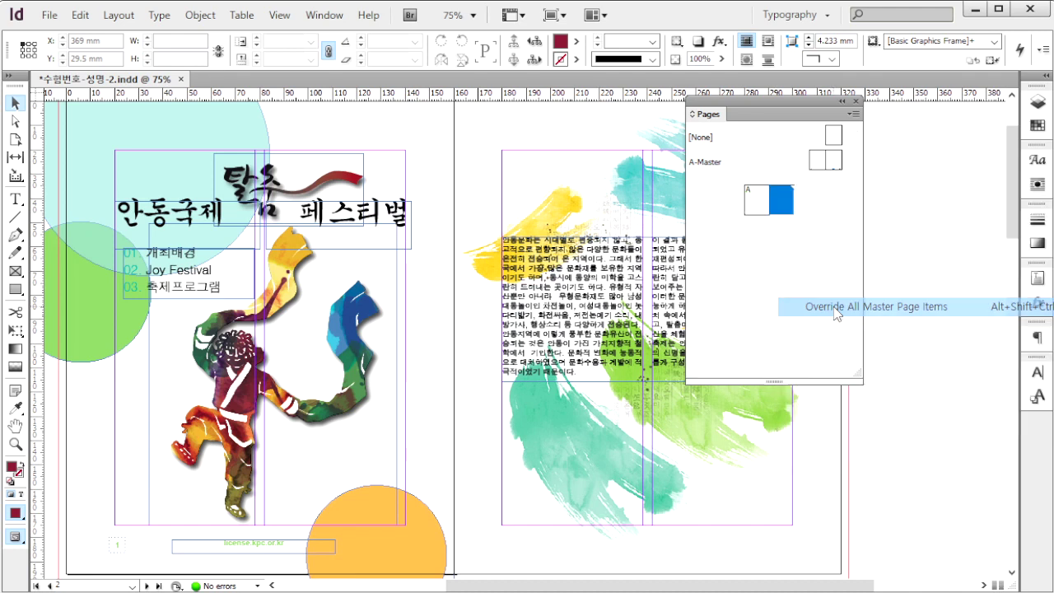
Step: Send the brush-stroke background image on page 2 to the back of the stacking order
{"action": "left_click", "coordinate": [716, 453]}
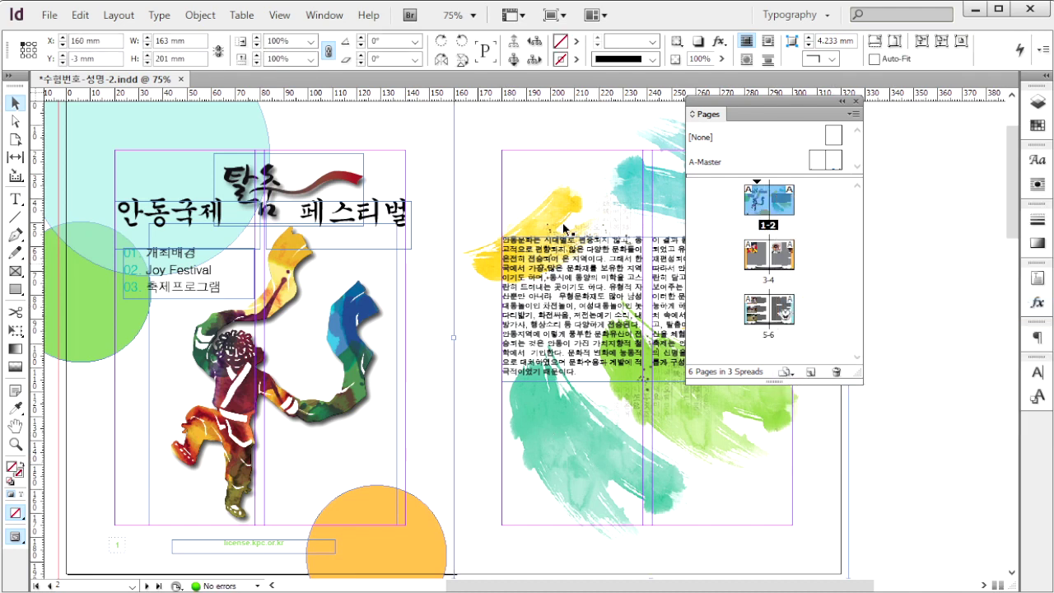
{"action": "left_click", "coordinate": [200, 15]}
{"action": "mouse_move", "coordinate": [246, 90]}
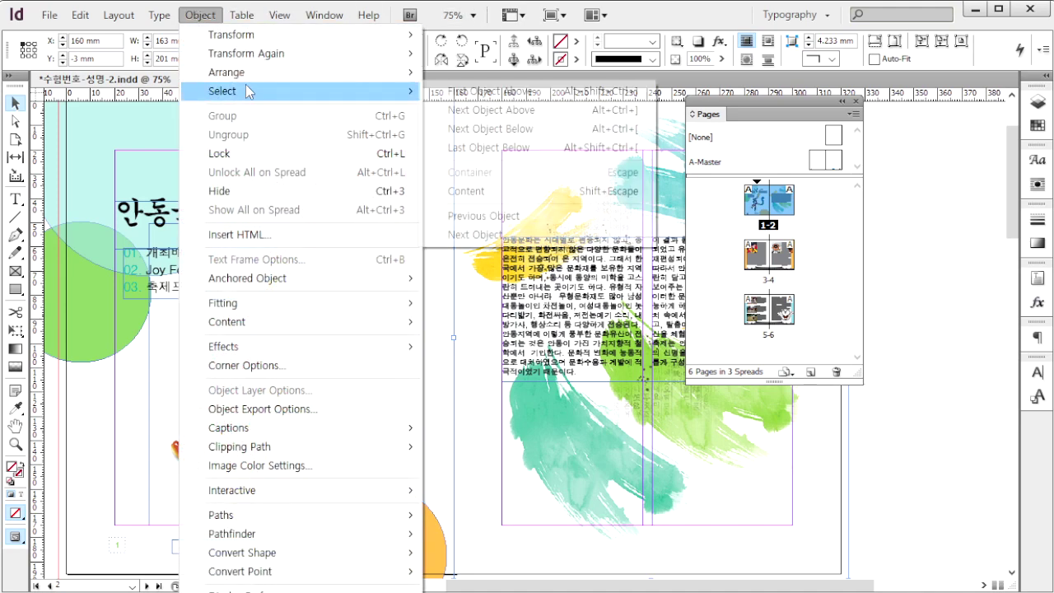
{"action": "mouse_move", "coordinate": [247, 72]}
{"action": "left_click", "coordinate": [477, 129]}
{"action": "left_click", "coordinate": [935, 414]}
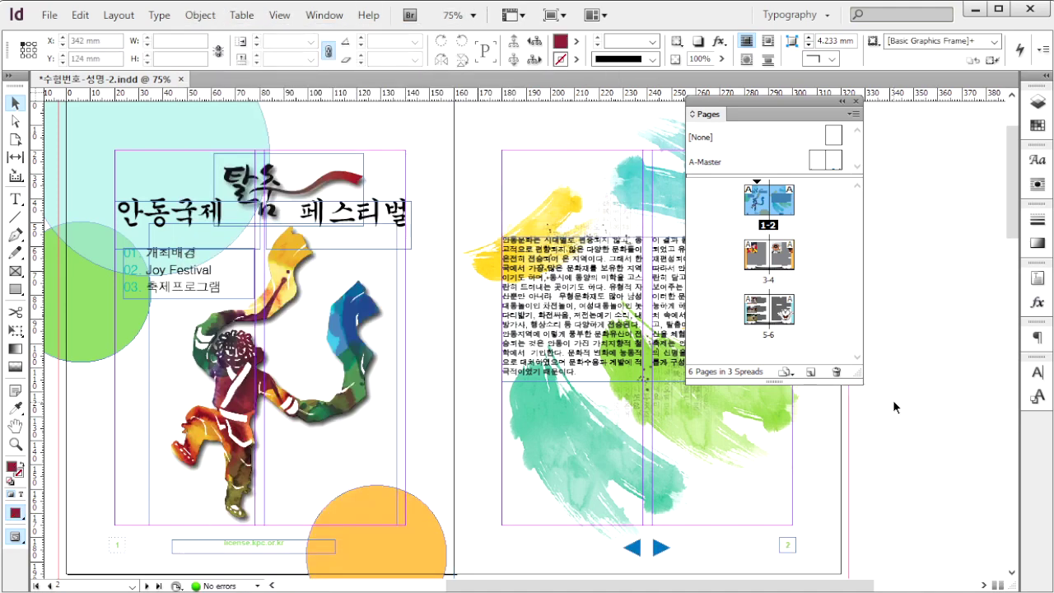
Step: Check the reference images for the page 3–4 spread and override all master page items on that spread
{"action": "scroll", "coordinate": [891, 379], "scroll_direction": "down", "scroll_amount": 12}
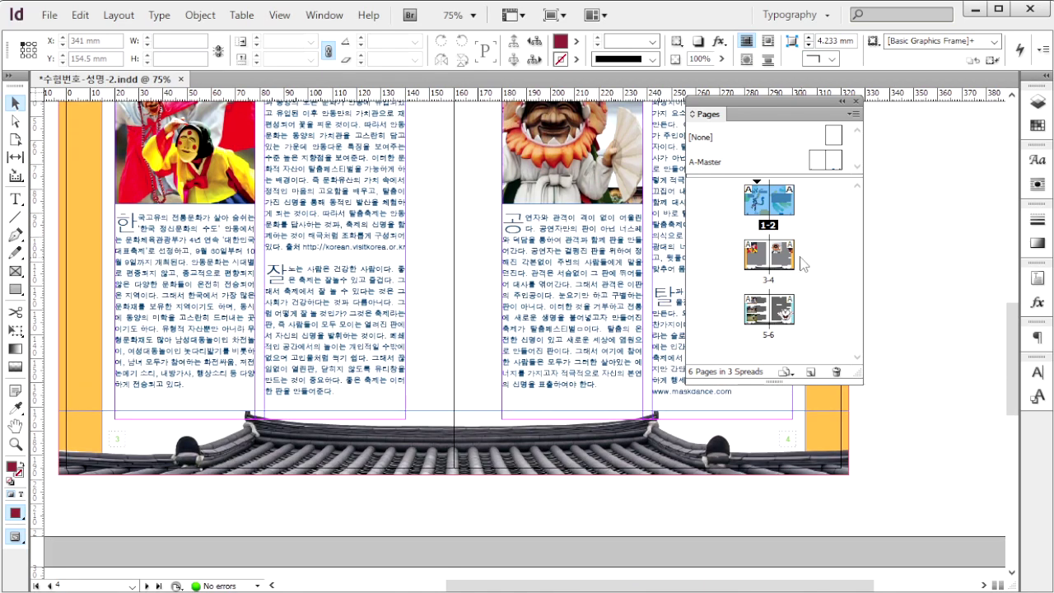
{"action": "double_click", "coordinate": [763, 256]}
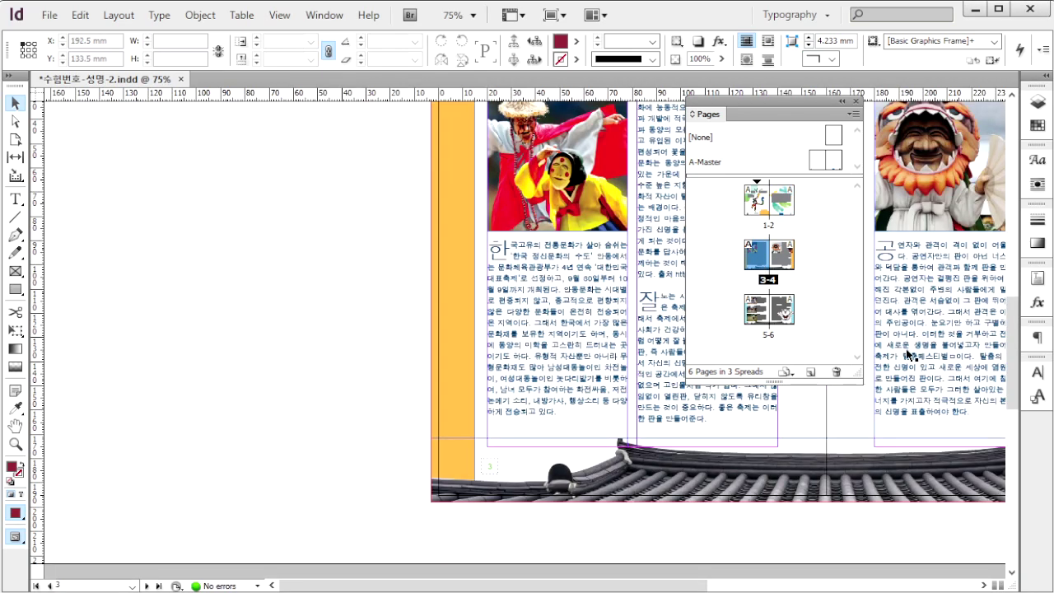
{"action": "key", "text": "alt+Tab"}
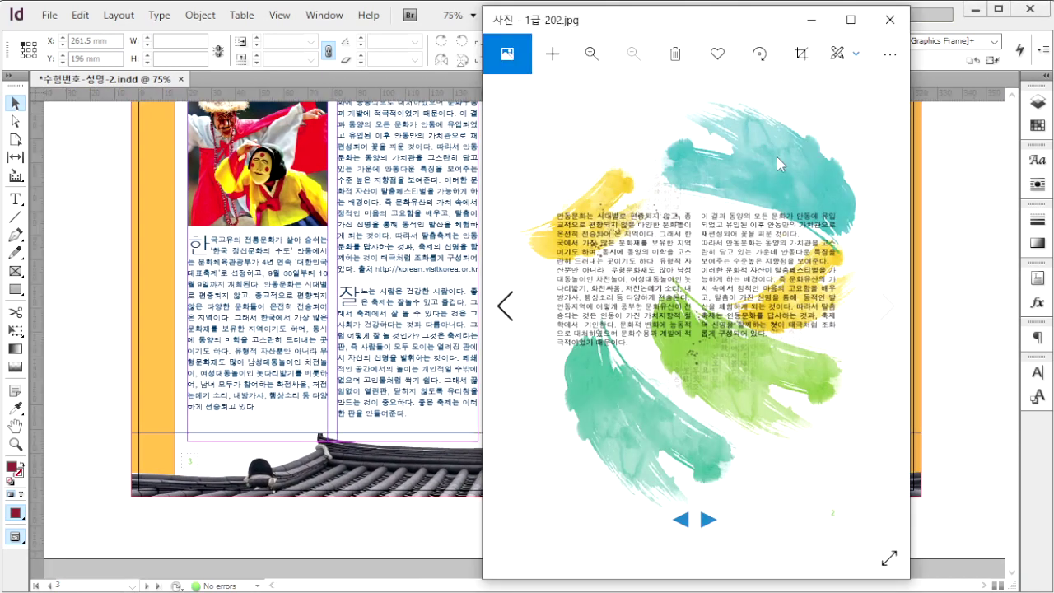
{"action": "left_click", "coordinate": [888, 313]}
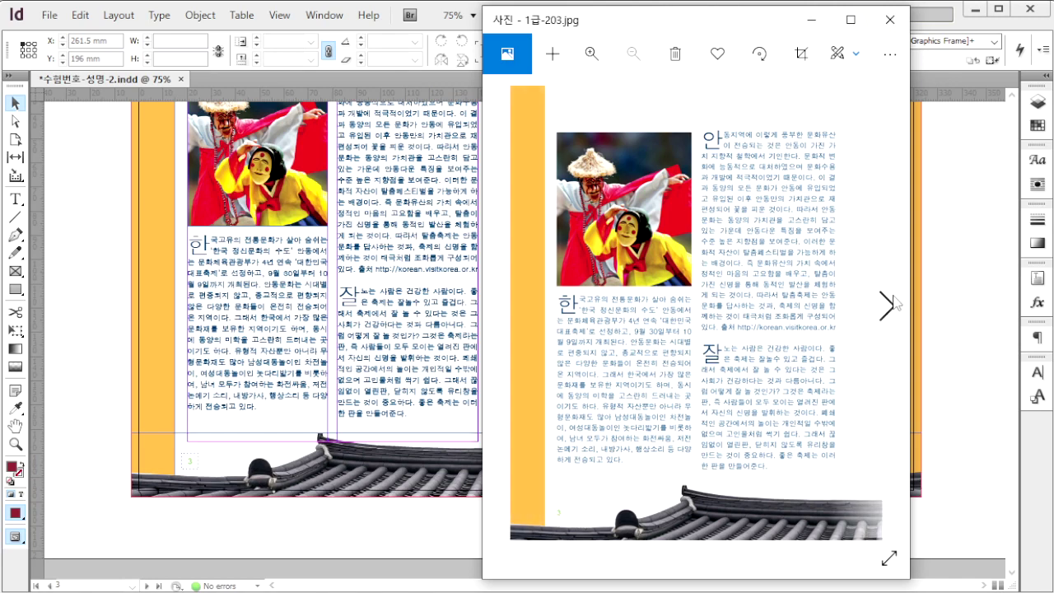
{"action": "left_click", "coordinate": [893, 309]}
{"action": "left_click", "coordinate": [976, 357]}
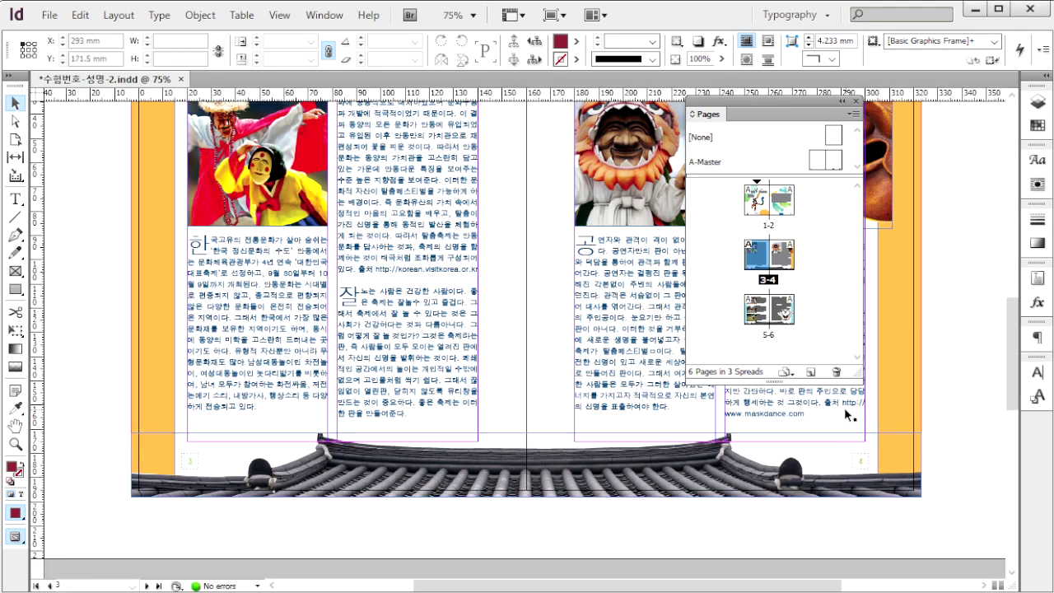
{"action": "right_click", "coordinate": [763, 253]}
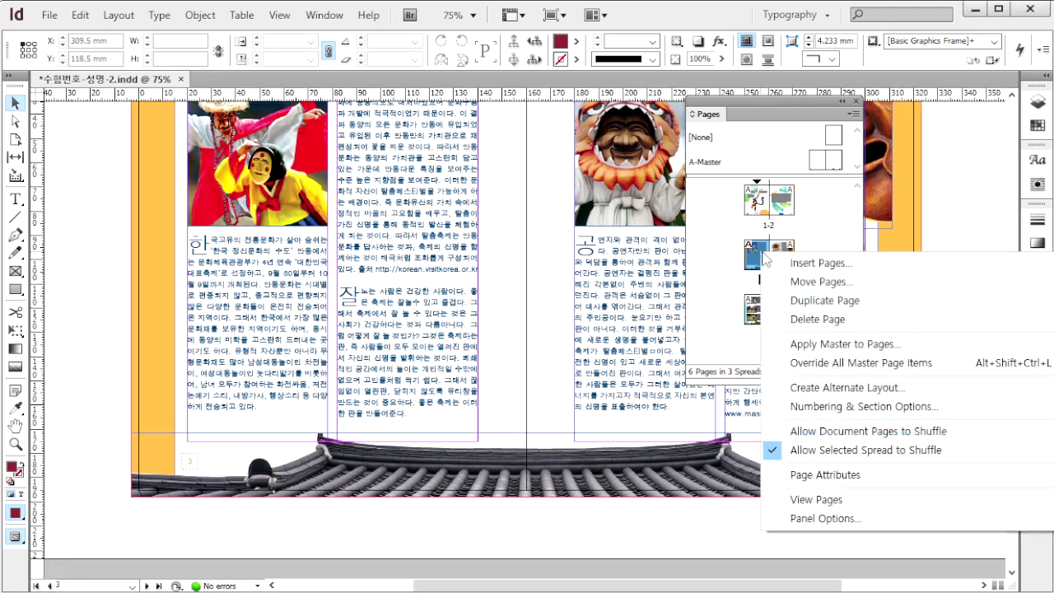
{"action": "left_click", "coordinate": [813, 364]}
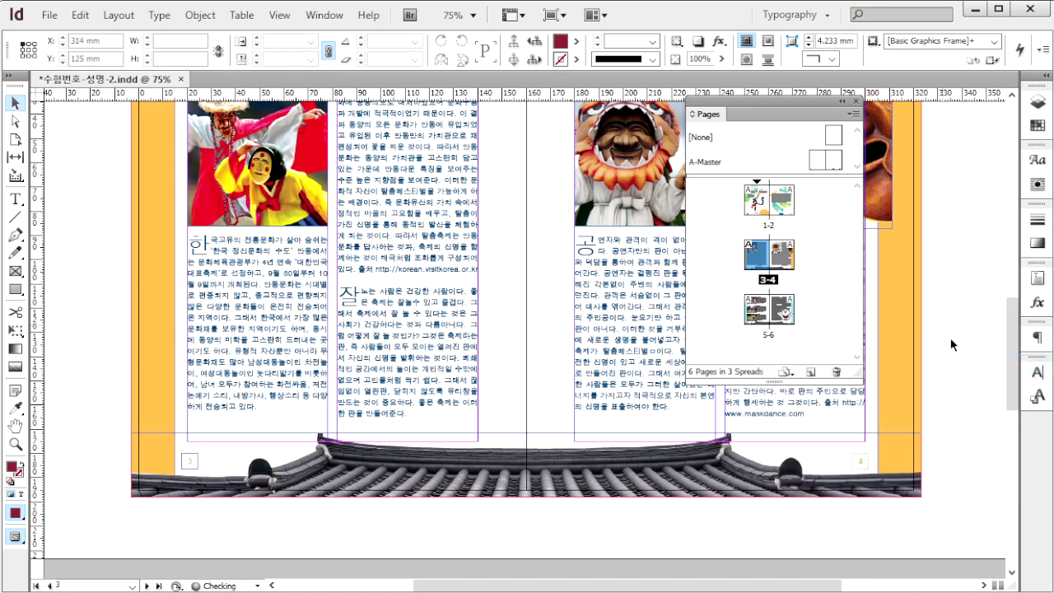
Step: Send the roof image and the orange side bars on the page 3–4 spread to the back
{"action": "left_click_drag", "start_coordinate": [951, 506], "coordinate": [111, 470]}
{"action": "left_click", "coordinate": [200, 15]}
{"action": "mouse_move", "coordinate": [227, 71]}
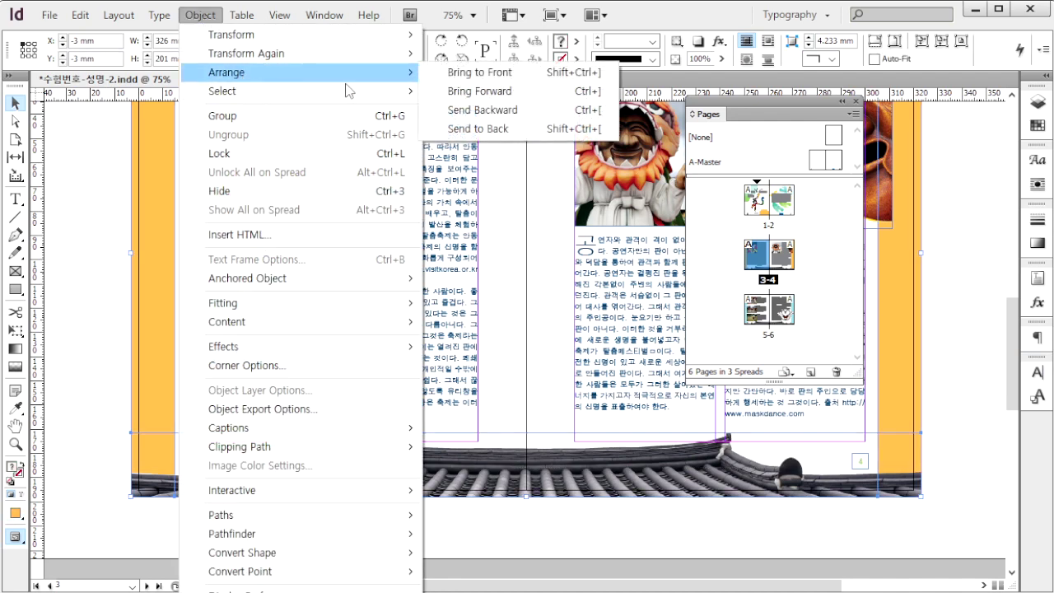
{"action": "left_click", "coordinate": [477, 130]}
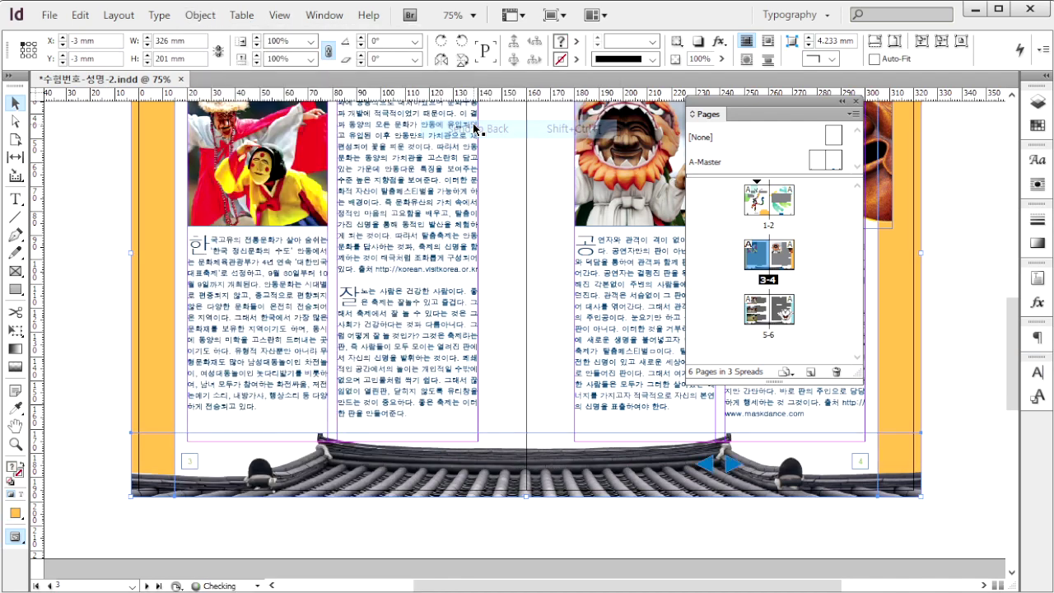
{"action": "left_click", "coordinate": [971, 398]}
Step: Override all master page items on the page 5–6 spread and send the selected roof image and side bars to the back
{"action": "left_click", "coordinate": [755, 311]}
{"action": "double_click", "coordinate": [756, 311]}
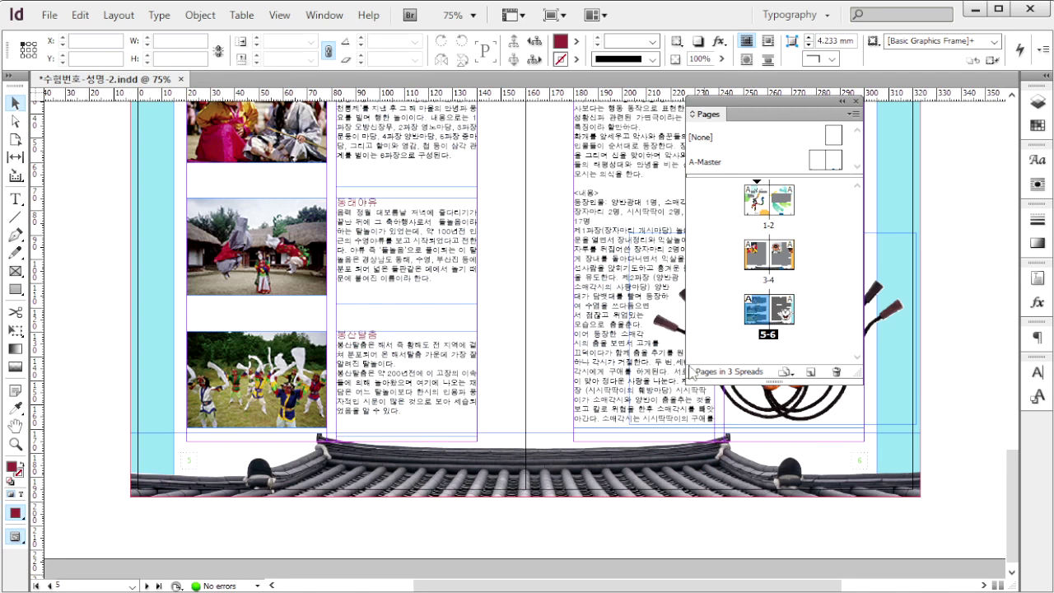
{"action": "right_click", "coordinate": [756, 305]}
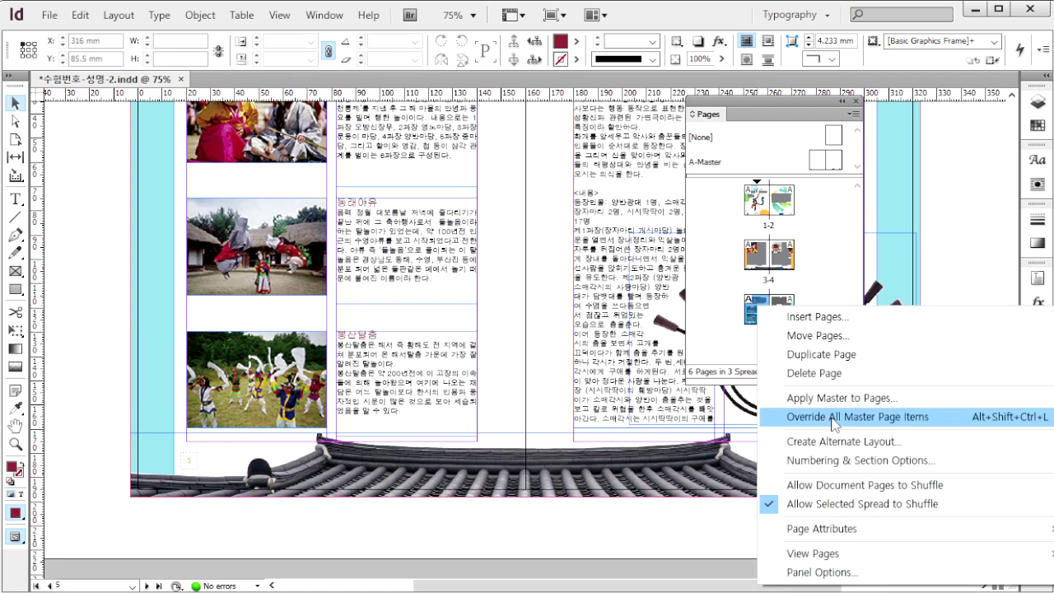
{"action": "left_click", "coordinate": [833, 420]}
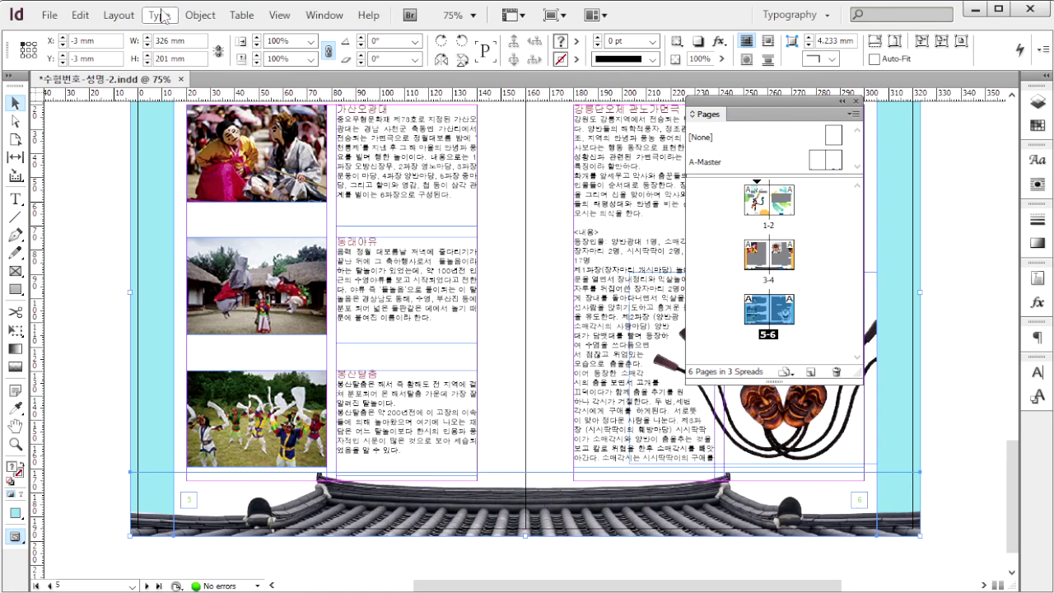
{"action": "left_click", "coordinate": [200, 15]}
{"action": "mouse_move", "coordinate": [258, 77]}
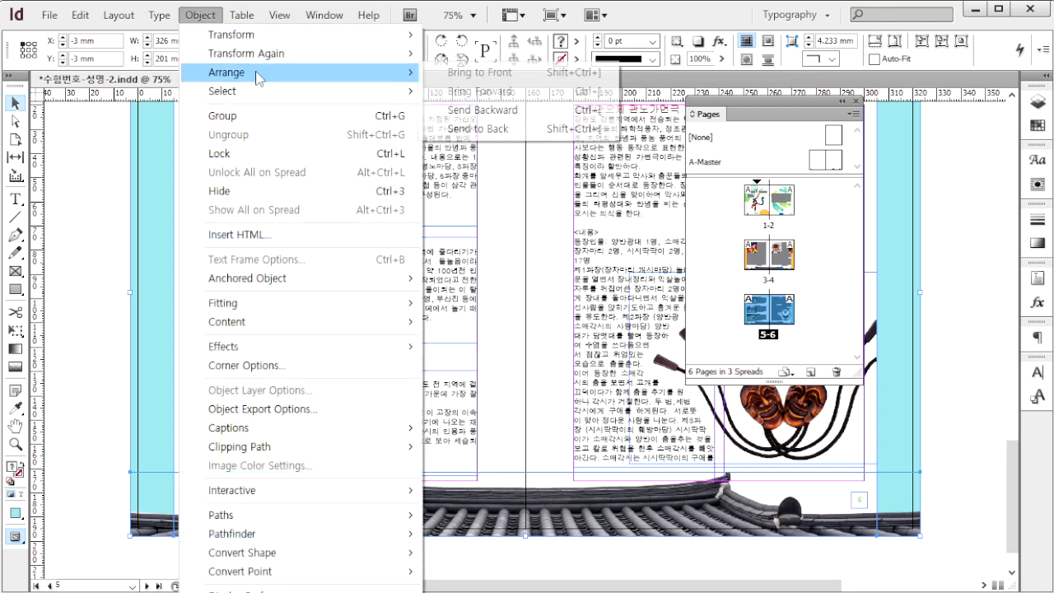
{"action": "left_click", "coordinate": [535, 115]}
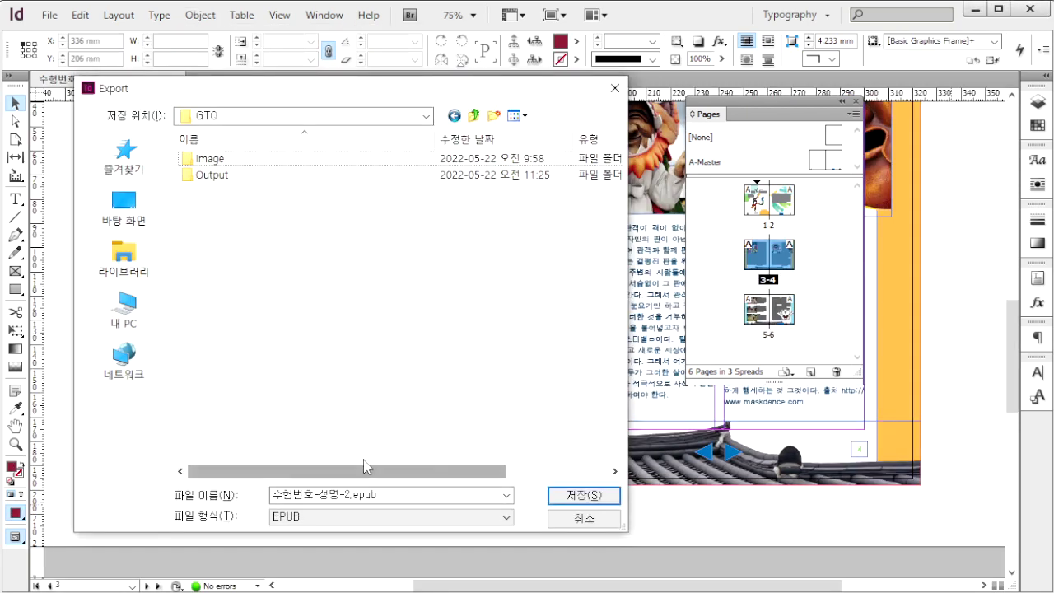
Step: Export the document to the GTO folder in EPUB format as 수험번호-성명-2.epub
{"action": "left_click", "coordinate": [352, 516]}
{"action": "left_click", "coordinate": [346, 518]}
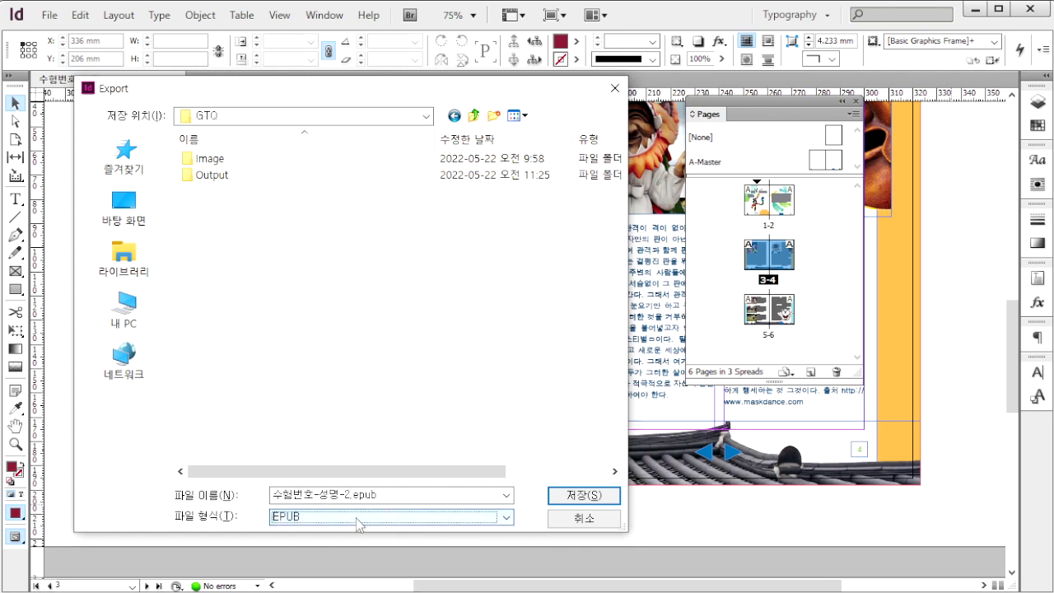
{"action": "left_click", "coordinate": [583, 495]}
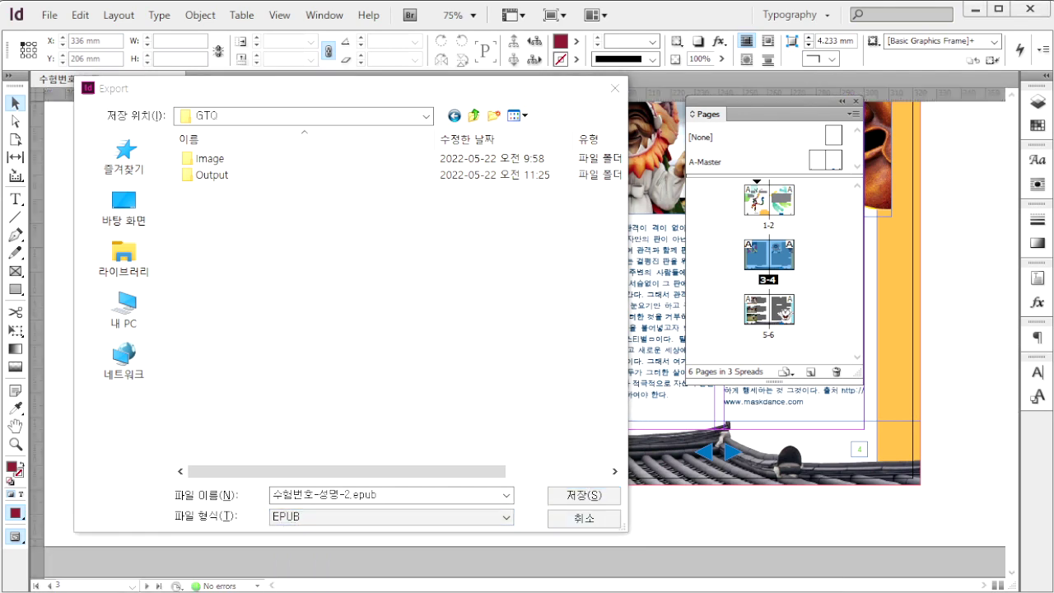
Step: Set the EPUB version to EPUB 3.0, keep Rasterize First Page as the cover, and run the export
{"action": "left_click", "coordinate": [457, 110]}
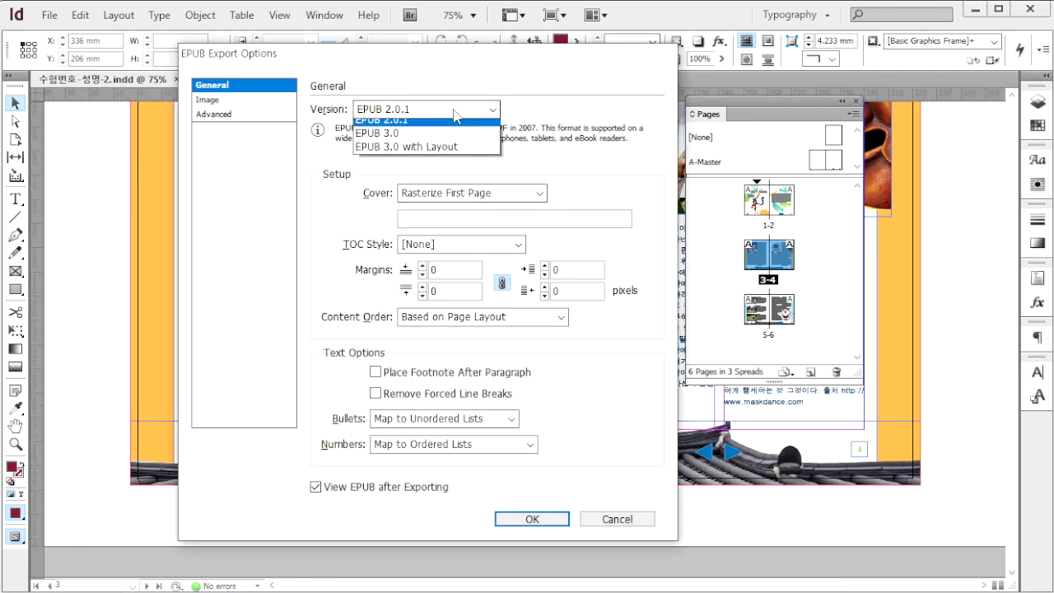
{"action": "left_click", "coordinate": [410, 141]}
{"action": "left_click", "coordinate": [437, 195]}
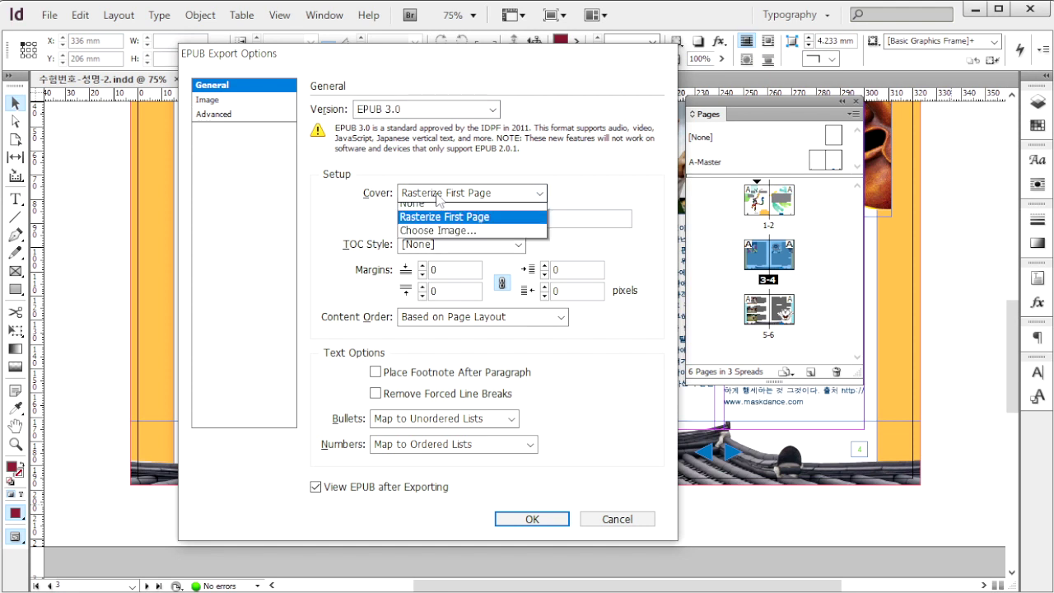
{"action": "left_click", "coordinate": [576, 192]}
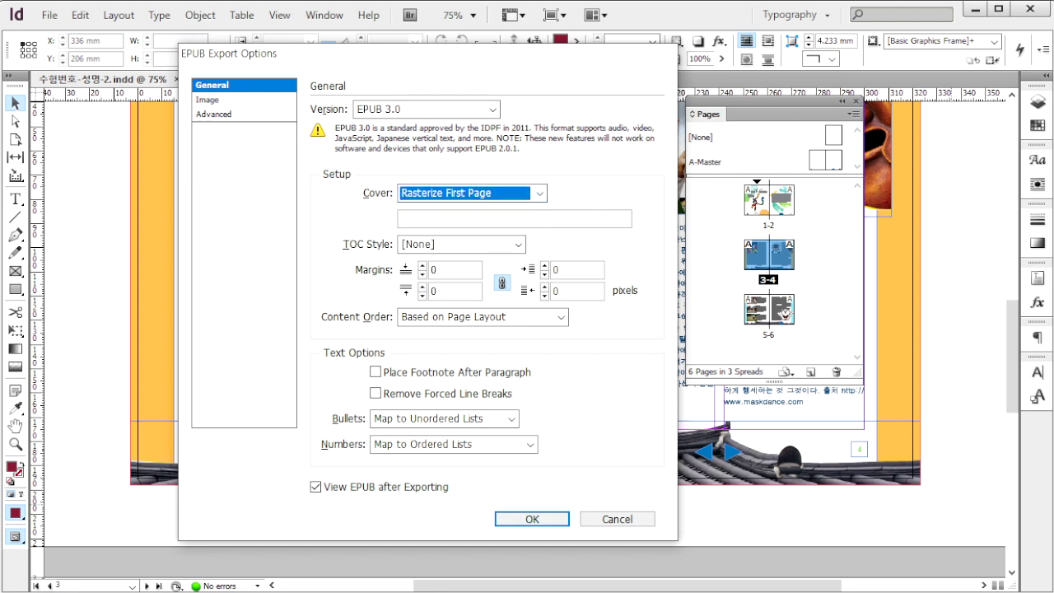
{"action": "left_click", "coordinate": [532, 519]}
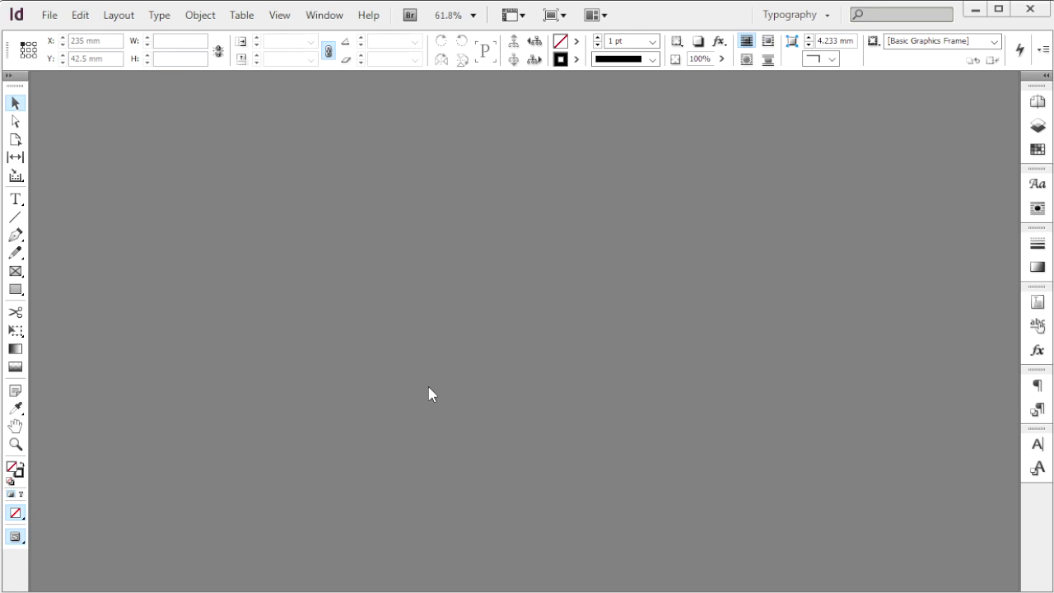
Step: Start a new two-page print document with facing pages and a custom page size of 210 × 280 mm
{"action": "key", "text": "ctrl+n"}
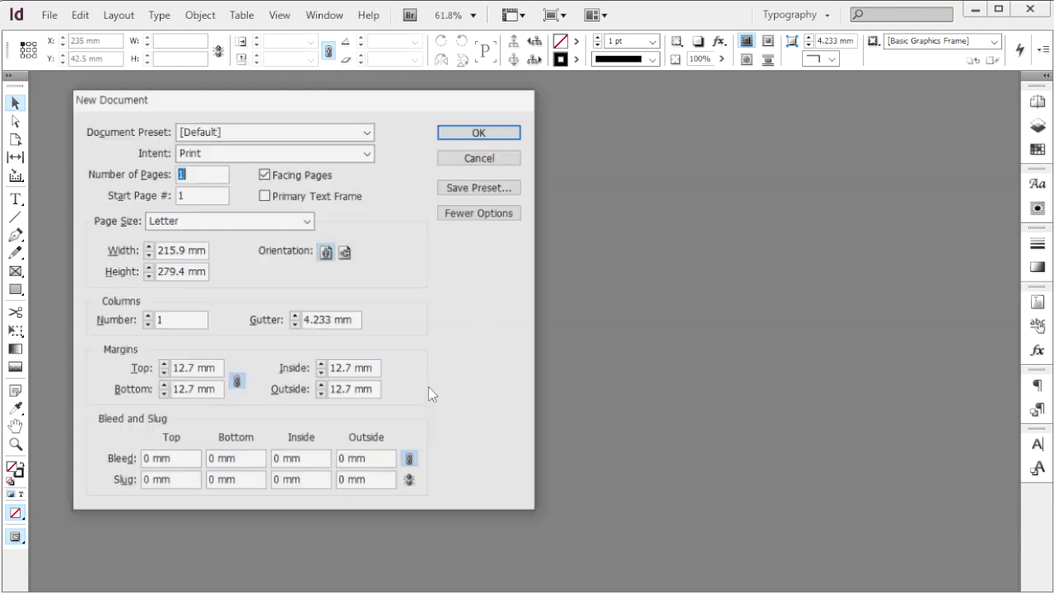
{"action": "type", "text": "2"}
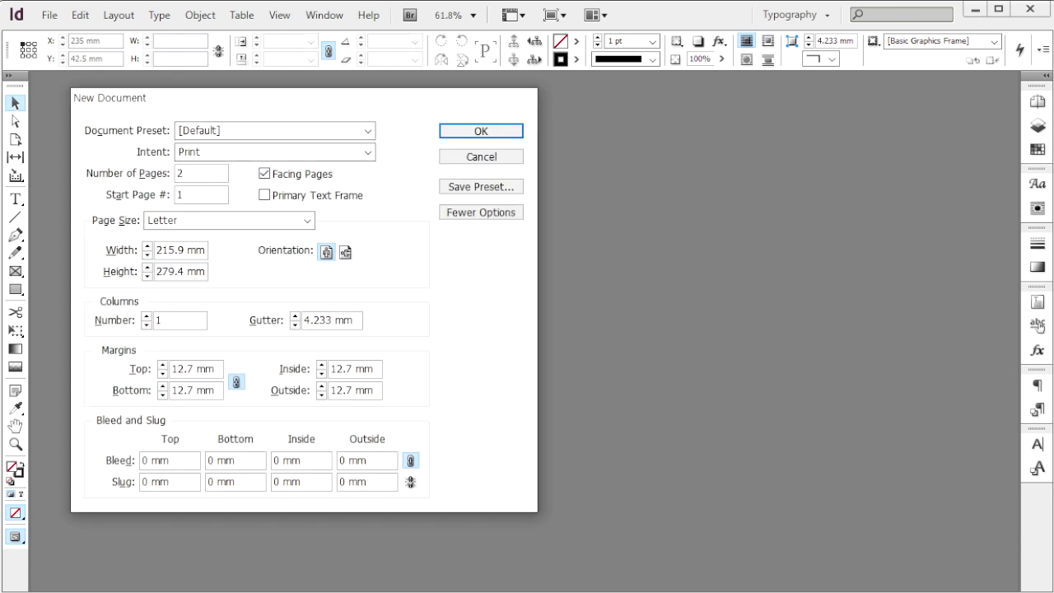
{"action": "key", "text": "Tab"}
{"action": "type", "text": "210"}
{"action": "key", "text": "Tab"}
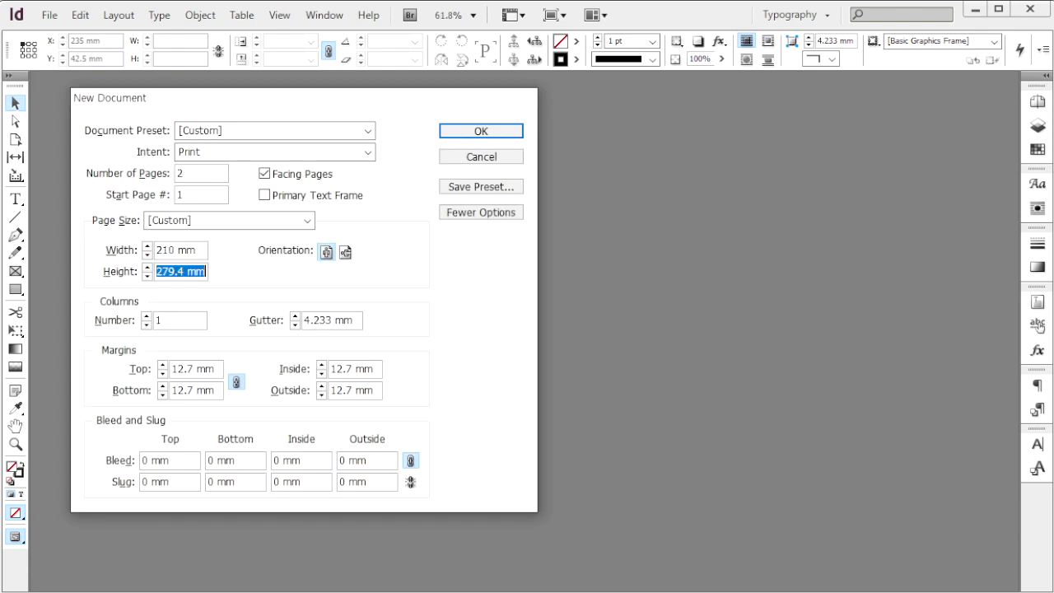
{"action": "type", "text": "280"}
{"action": "key", "text": "Tab"}
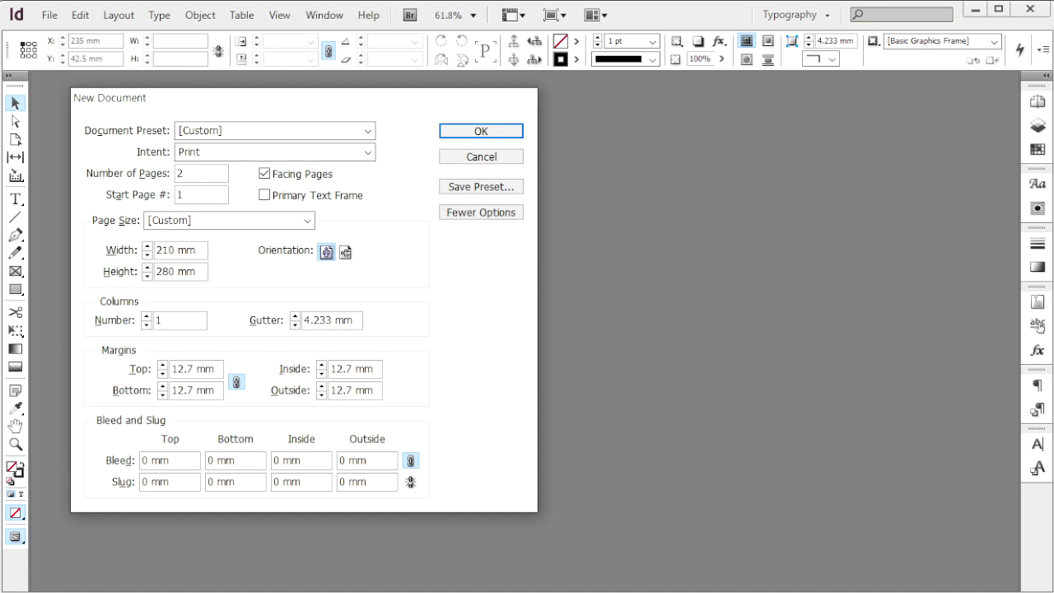
Step: Set the new document's layout to 3 columns with a 5 mm gutter and linked margins of 20 mm
{"action": "key", "text": "Tab"}
{"action": "type", "text": "3"}
{"action": "key", "text": "Tab"}
{"action": "type", "text": "5"}
{"action": "key", "text": "Tab"}
{"action": "type", "text": "20"}
{"action": "key", "text": "Tab"}
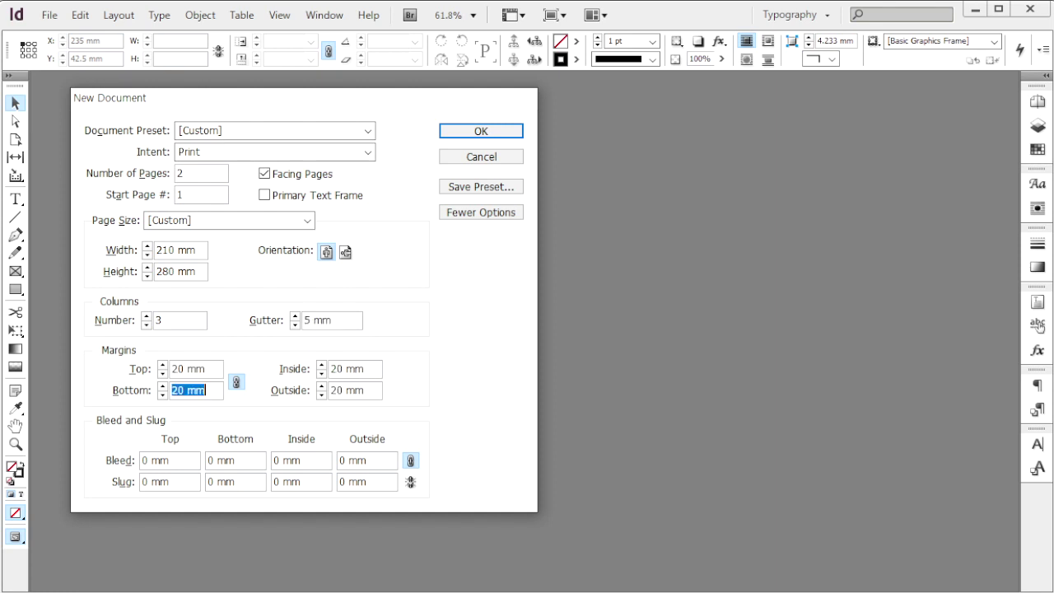
Step: Unlink the margins, set inside and outside to 10 mm and all bleeds to 3 mm, and create the document
{"action": "left_click", "coordinate": [236, 382]}
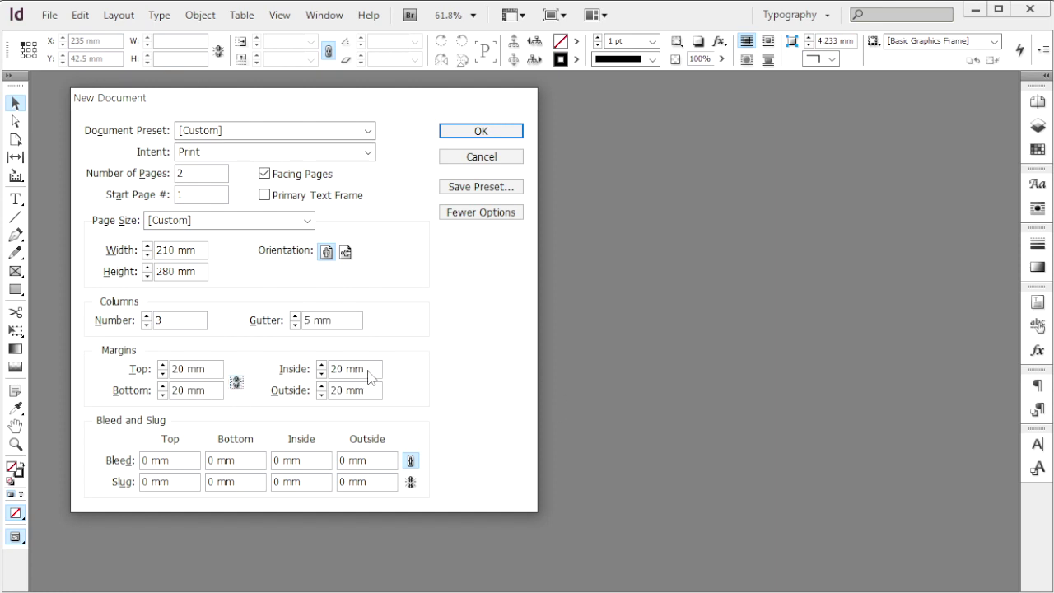
{"action": "left_click_drag", "start_coordinate": [372, 372], "coordinate": [289, 371]}
{"action": "type", "text": "10"}
{"action": "key", "text": "Tab"}
{"action": "type", "text": "10"}
{"action": "key", "text": "Tab"}
{"action": "type", "text": "3"}
{"action": "key", "text": "Tab"}
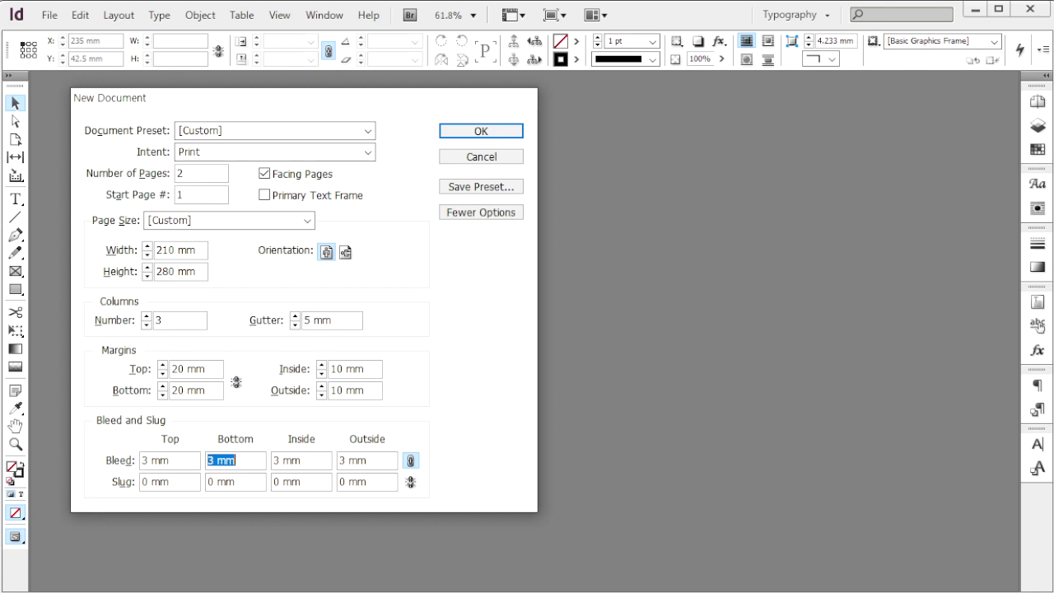
{"action": "left_click", "coordinate": [481, 131]}
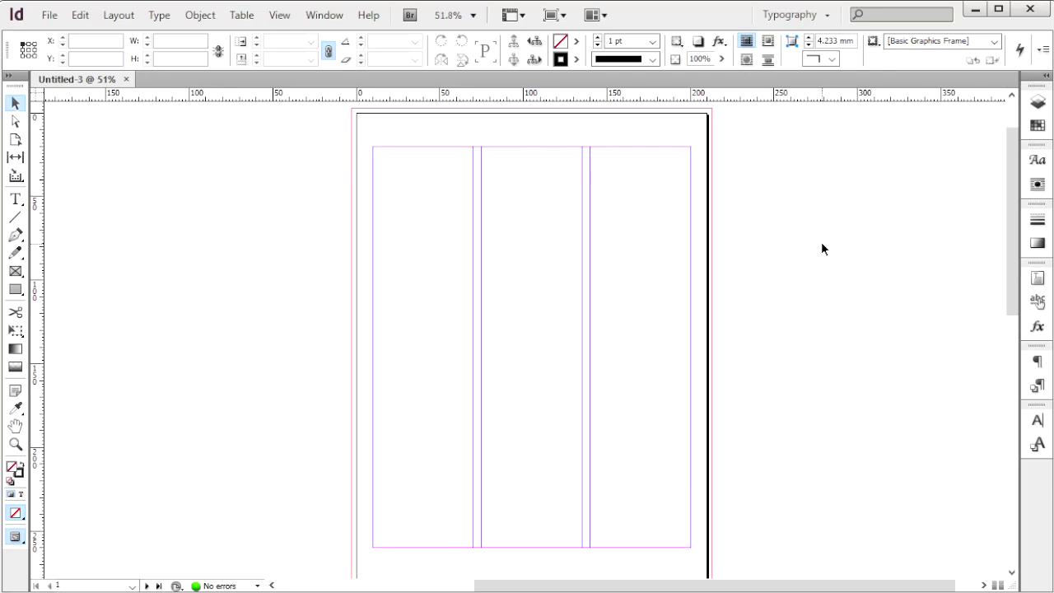
Step: Disable document page shuffling to join page 2 to page 1 as a spread, and save the file in GTO as 수험번호-성명-3
{"action": "key", "text": "F12"}
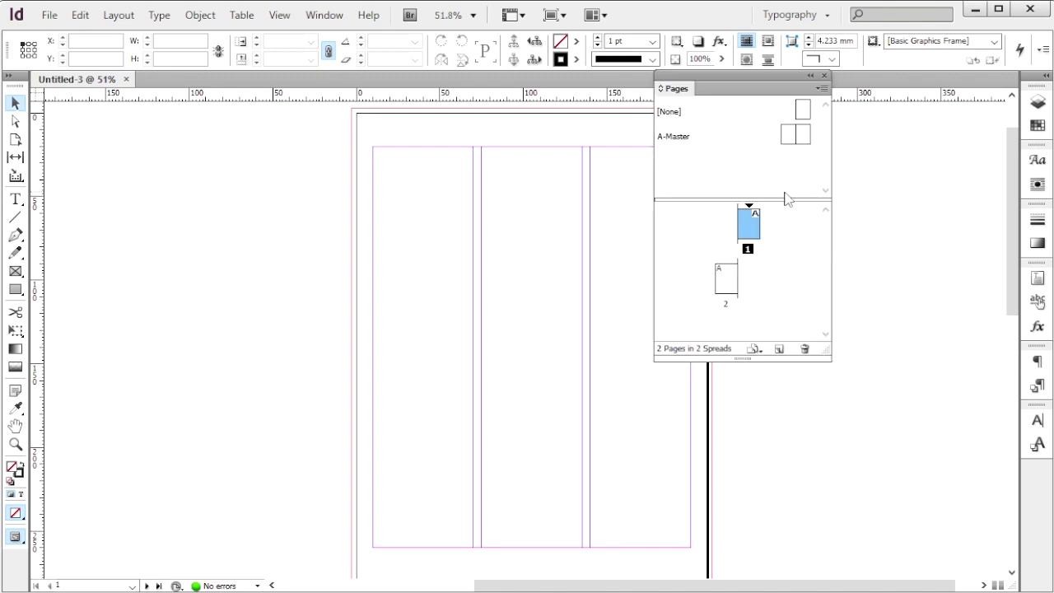
{"action": "right_click", "coordinate": [724, 281]}
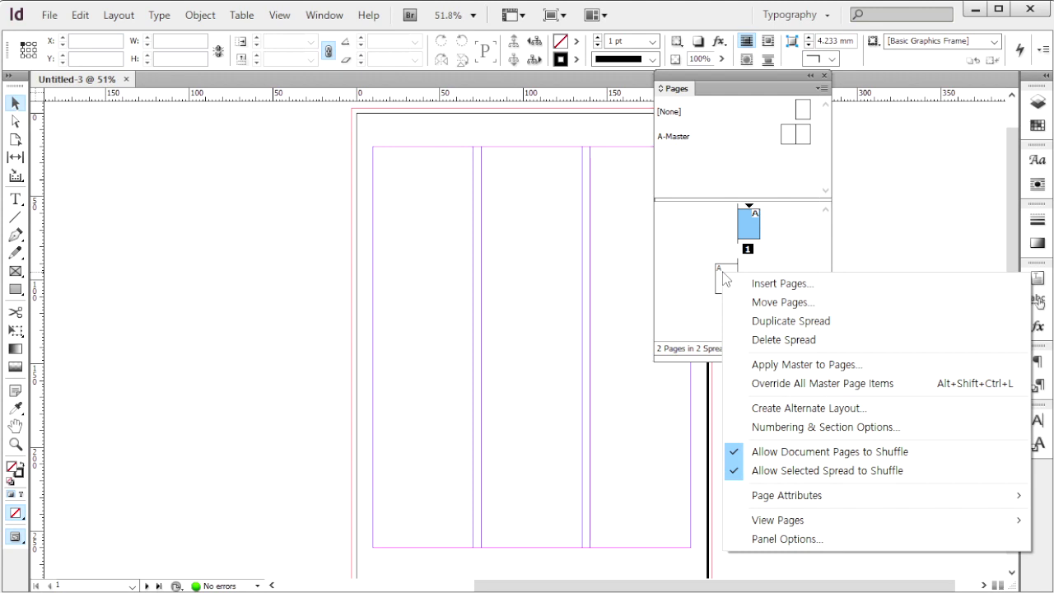
{"action": "left_click", "coordinate": [829, 454]}
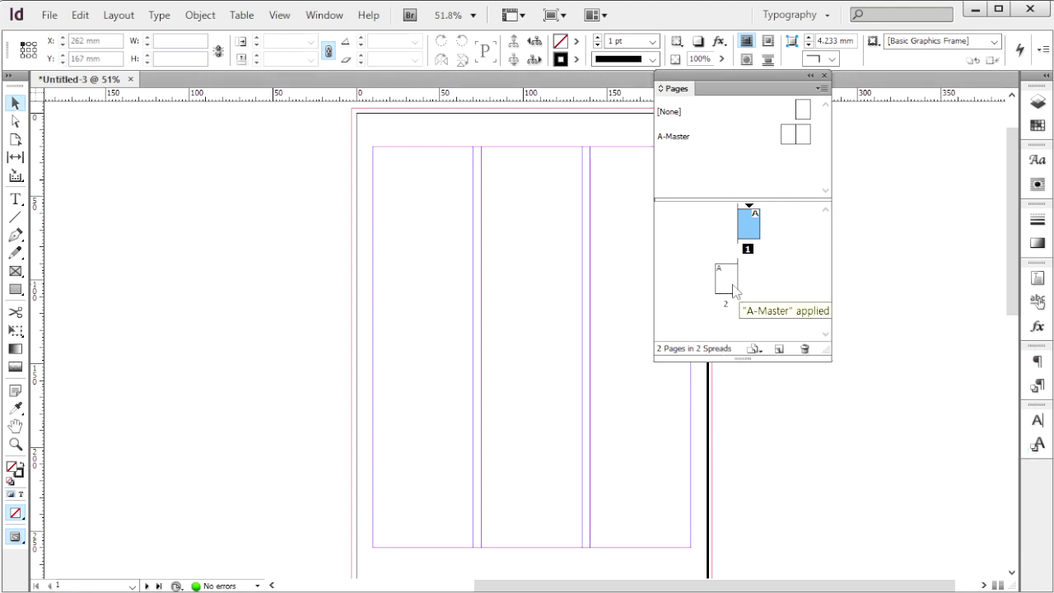
{"action": "left_click_drag", "start_coordinate": [729, 284], "coordinate": [733, 235]}
{"action": "key", "text": "ctrl+s"}
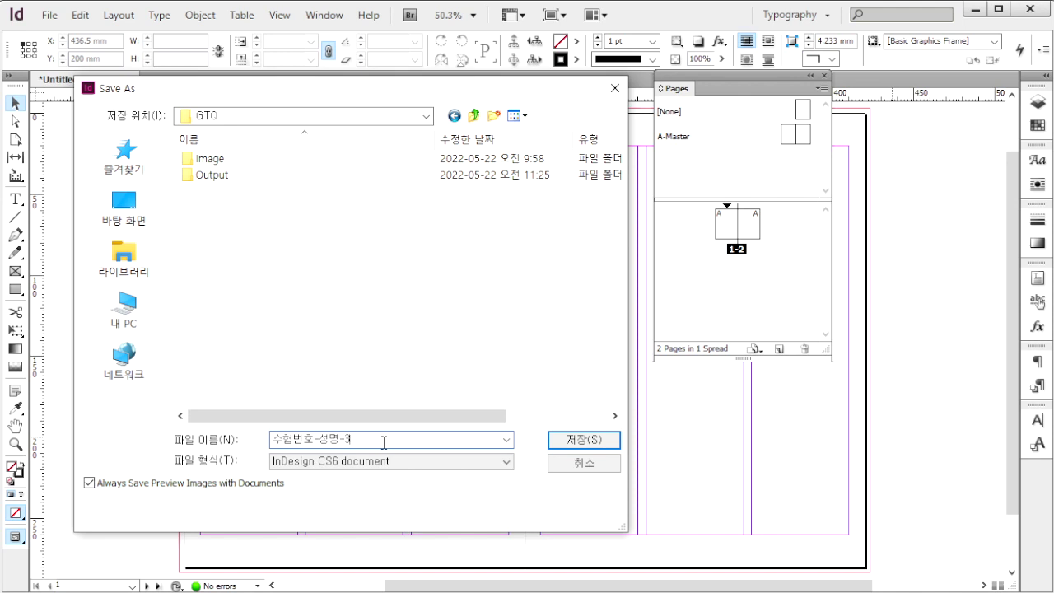
{"action": "key", "text": "Return"}
Step: Create a new two-page master with prefix B, based on no other master, at 210 × 280 mm
{"action": "left_click", "coordinate": [795, 134]}
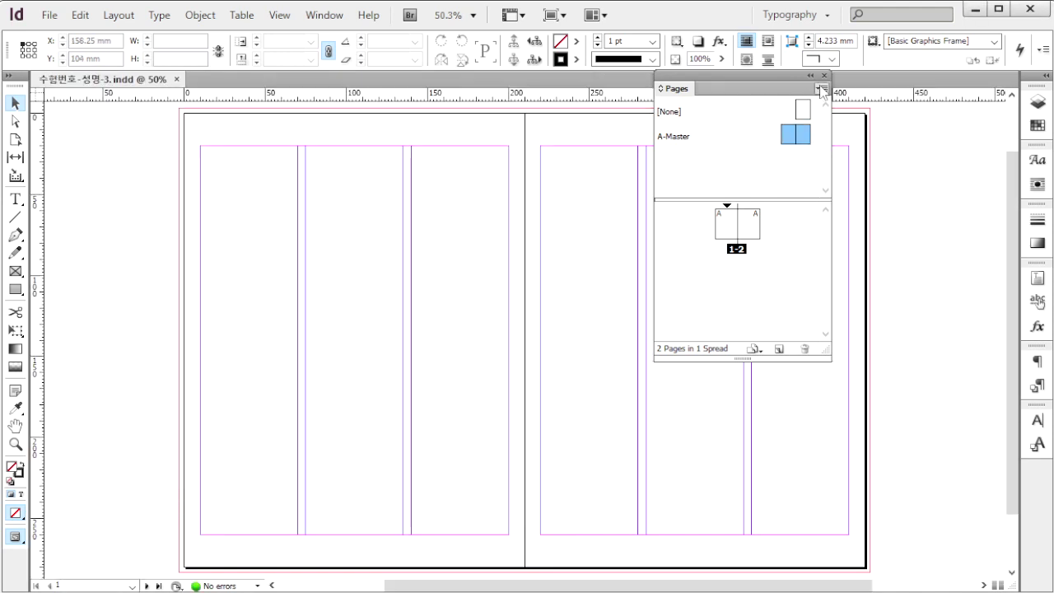
{"action": "left_click", "coordinate": [820, 88]}
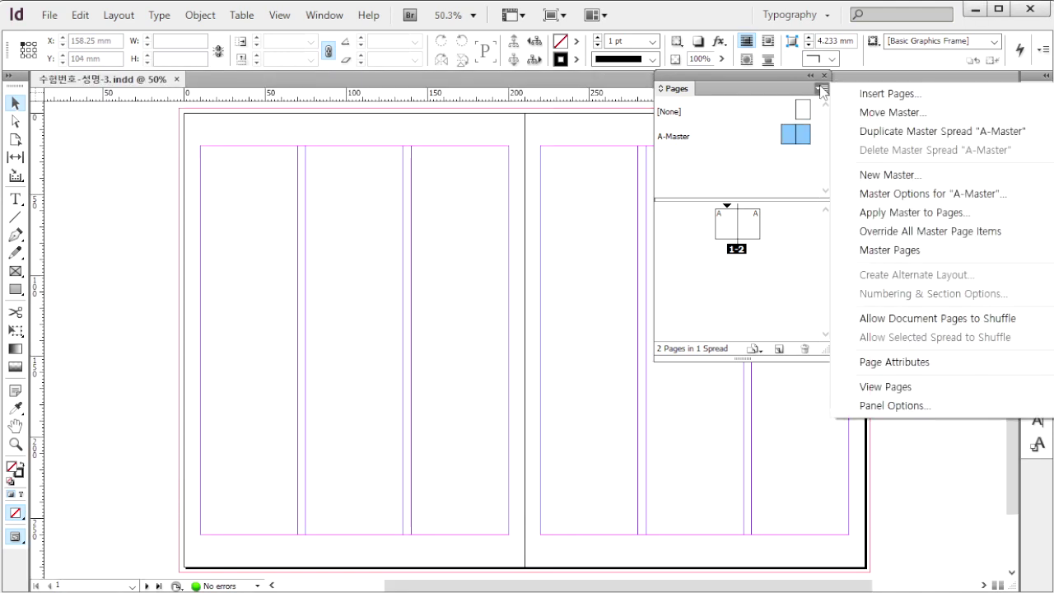
{"action": "left_click", "coordinate": [893, 176]}
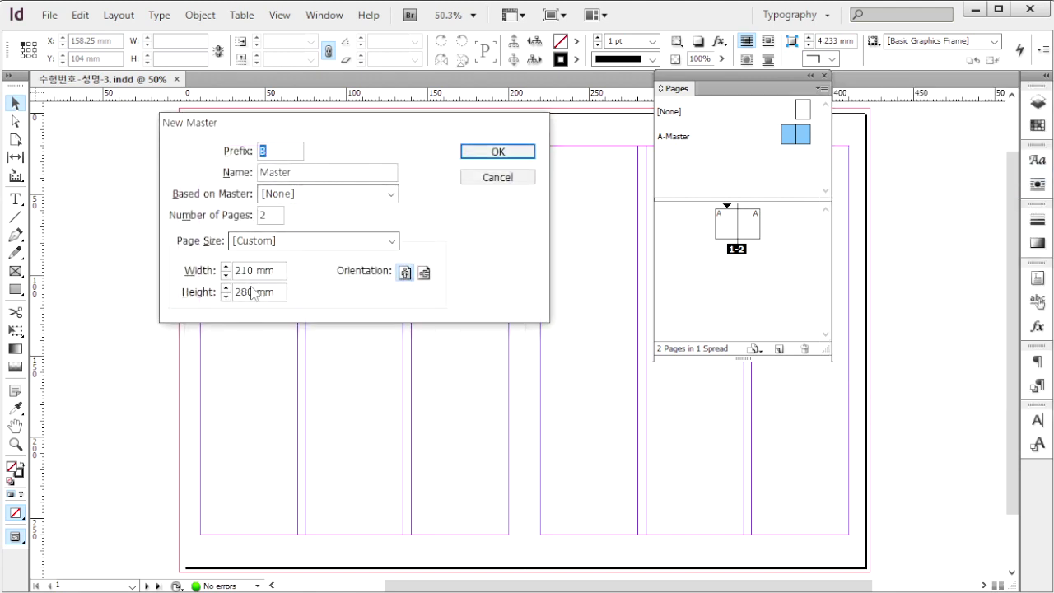
{"action": "left_click", "coordinate": [520, 153]}
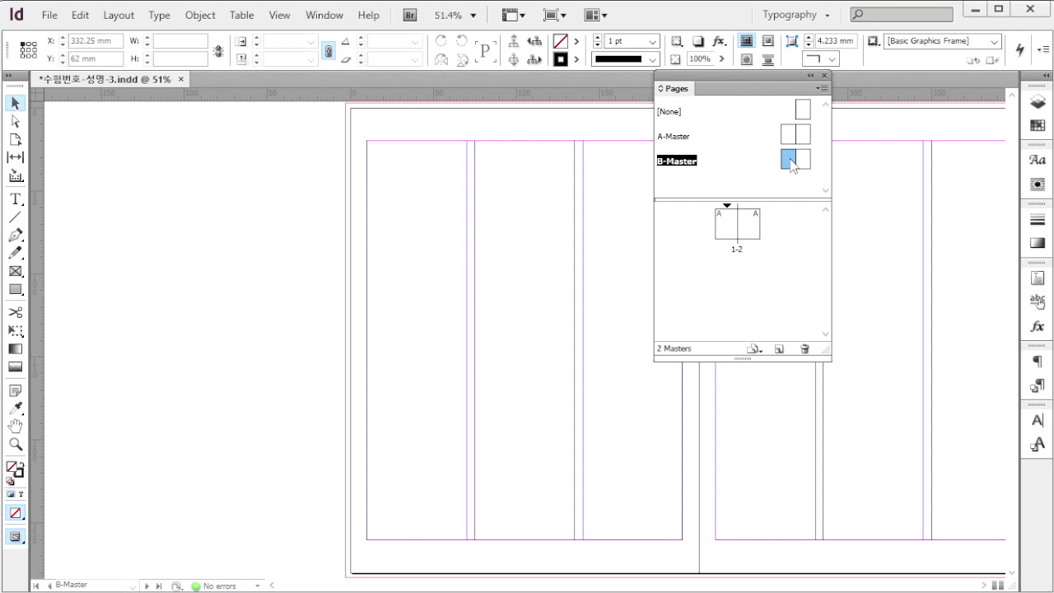
Step: Apply the B master's left and right pages to document pages 1 and 2
{"action": "left_click_drag", "start_coordinate": [790, 164], "coordinate": [728, 218]}
{"action": "left_click_drag", "start_coordinate": [802, 160], "coordinate": [755, 227]}
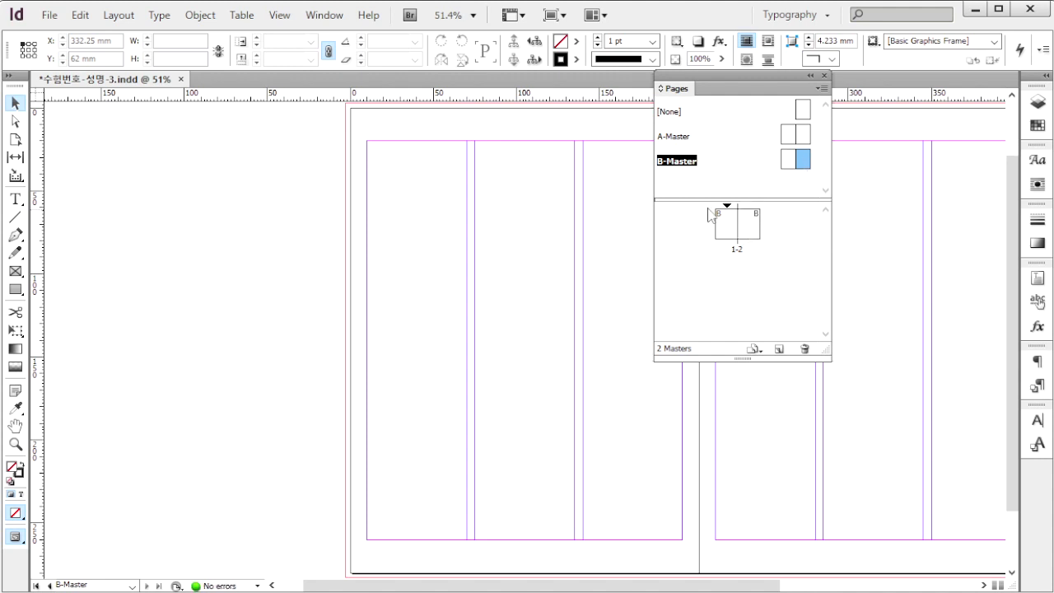
{"action": "left_click_drag", "start_coordinate": [713, 216], "coordinate": [741, 235]}
Step: Add a footer on the B master's left page with an orange page number marker and green "Korea village" in Arial Bold 12 pt
{"action": "left_click", "coordinate": [788, 162]}
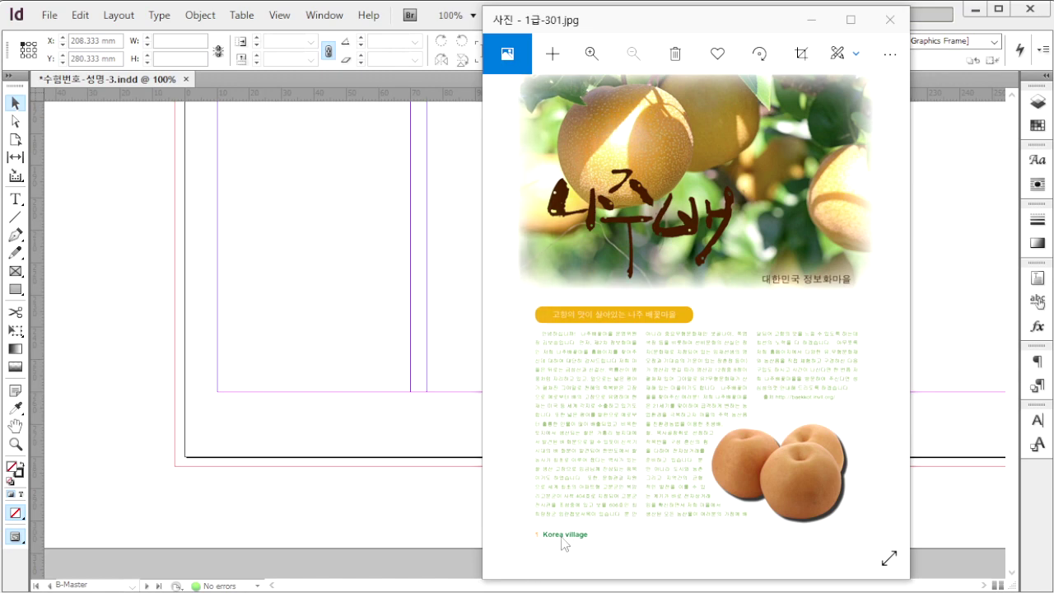
{"action": "left_click", "coordinate": [885, 306]}
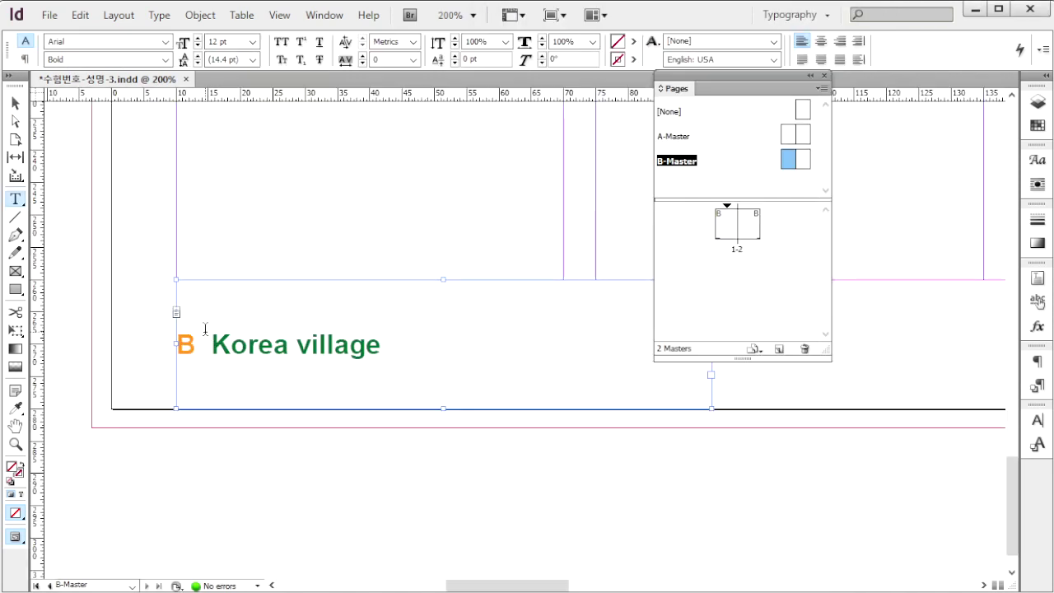
{"action": "left_click", "coordinate": [239, 288]}
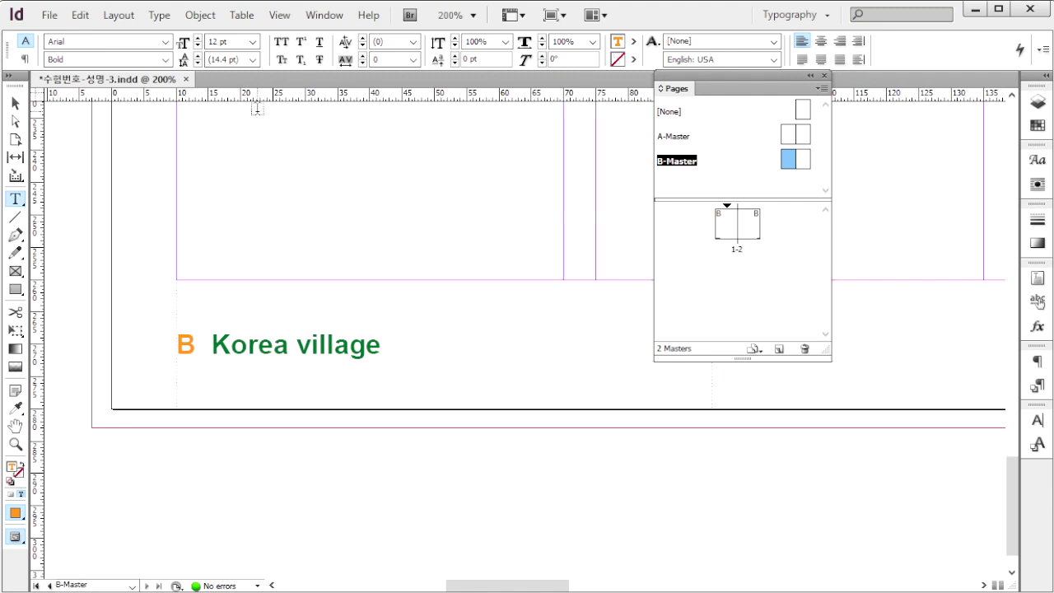
Step: Check the font settings and CMYK colour of the page number marker in the B master's footer
{"action": "left_click", "coordinate": [203, 344]}
{"action": "key", "text": "shift+Left"}
{"action": "left_click", "coordinate": [209, 344]}
{"action": "left_click_drag", "start_coordinate": [196, 344], "coordinate": [176, 344]}
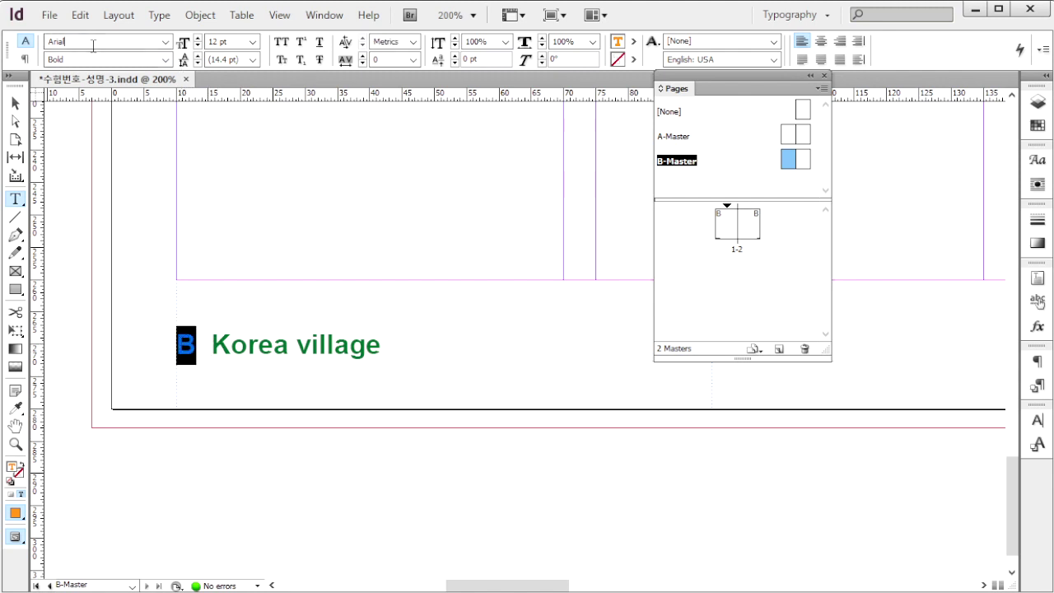
{"action": "key", "text": "Tab"}
{"action": "key", "text": "F6"}
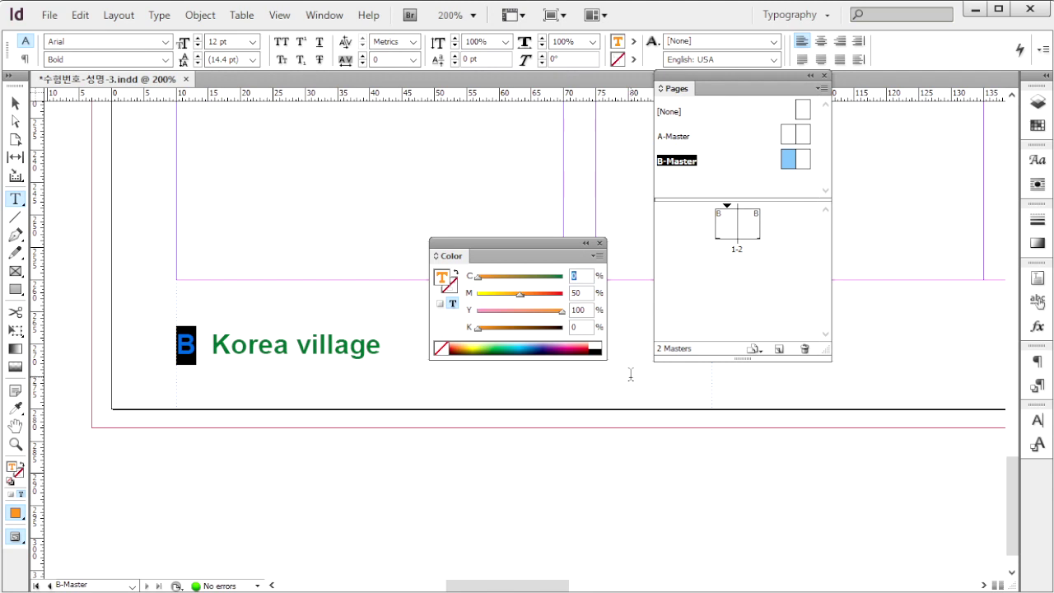
Step: Check the font settings and CMYK colour of the "Korea village" footer text
{"action": "left_click", "coordinate": [275, 344]}
{"action": "left_click_drag", "start_coordinate": [211, 344], "coordinate": [383, 346]}
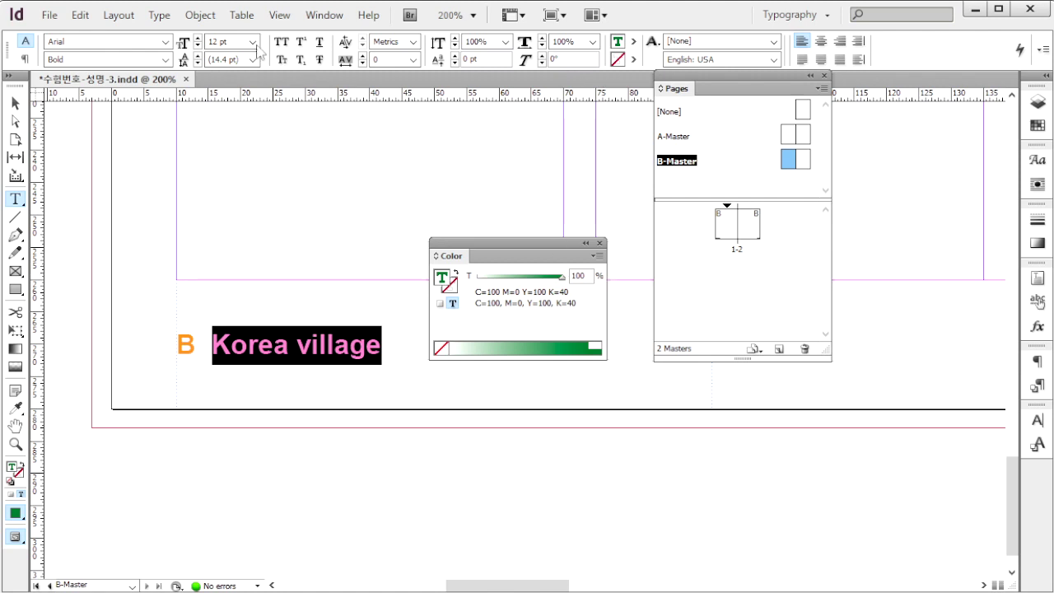
{"action": "left_click", "coordinate": [599, 255]}
{"action": "left_click", "coordinate": [656, 302]}
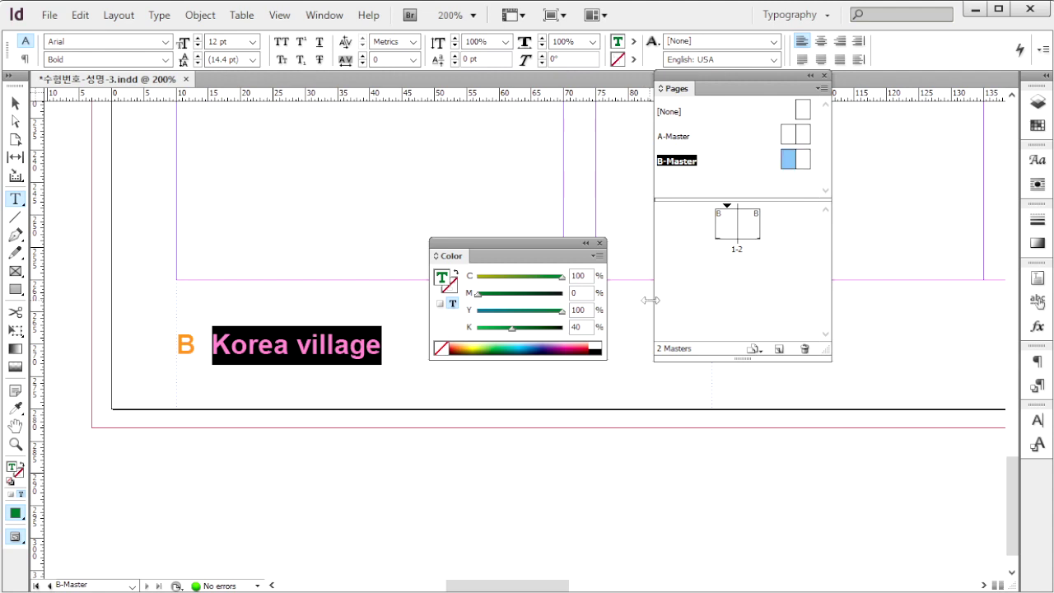
{"action": "left_click", "coordinate": [347, 344]}
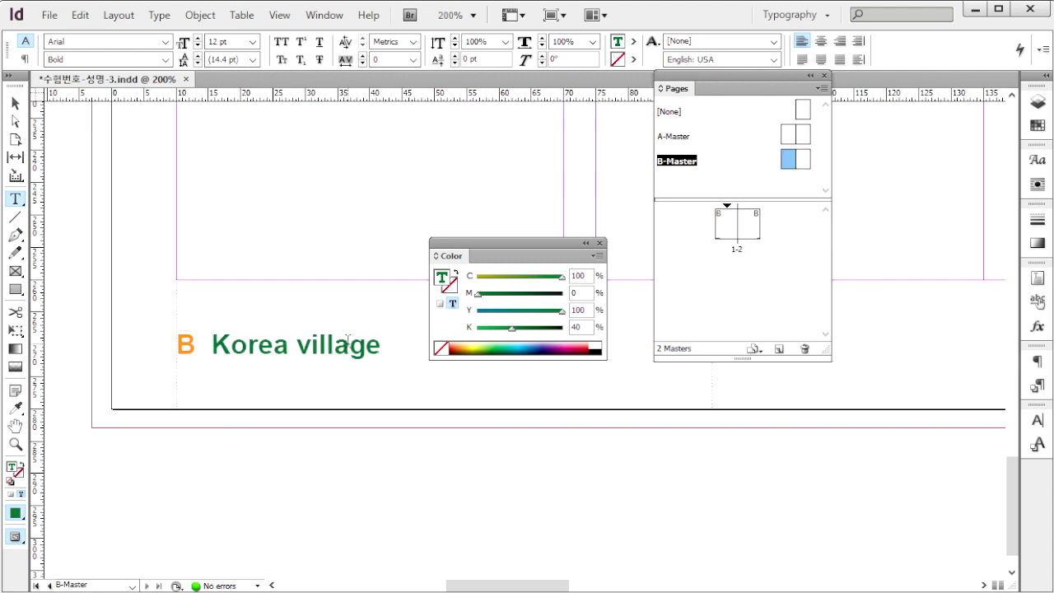
{"action": "left_click_drag", "start_coordinate": [212, 344], "coordinate": [397, 344]}
{"action": "key", "text": "Escape"}
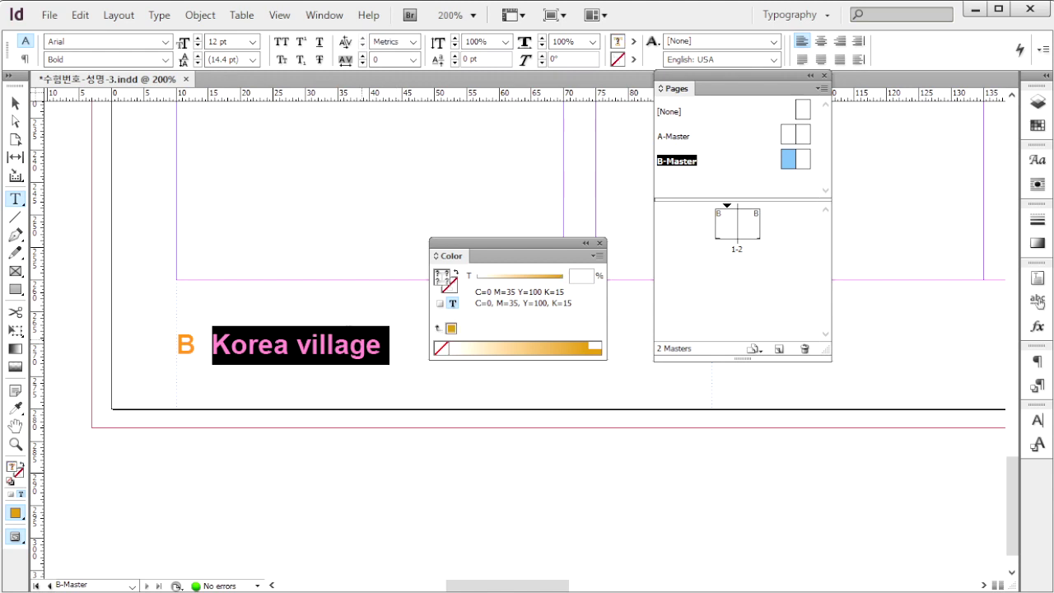
Step: Duplicate the footer to the B master's right page, right-aligned, with "Naju" in front of the page number marker
{"action": "key", "text": "ctrl+alt+0"}
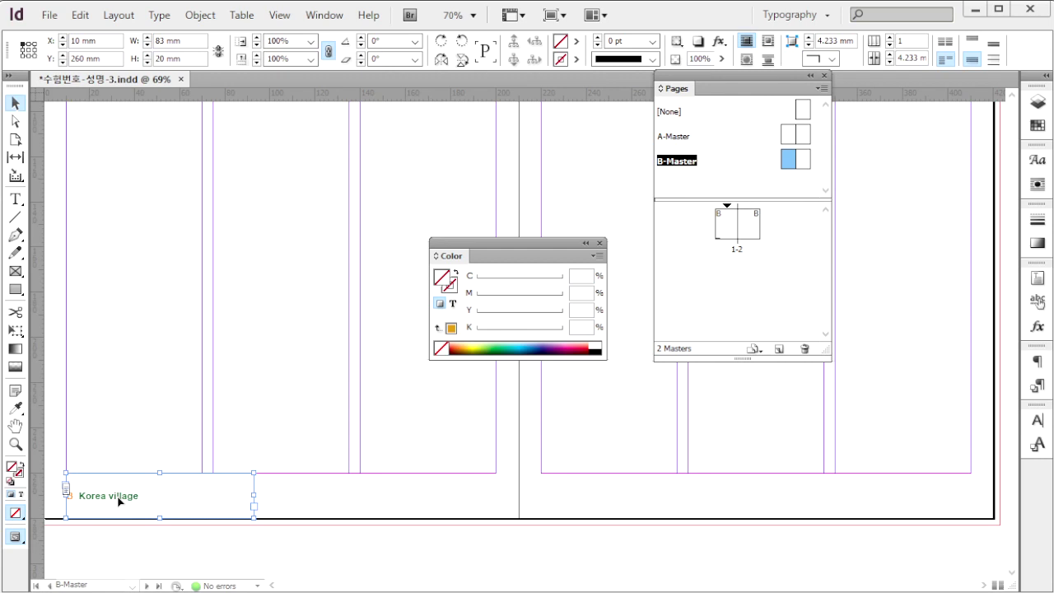
{"action": "left_click_drag", "start_coordinate": [107, 498], "coordinate": [828, 489]}
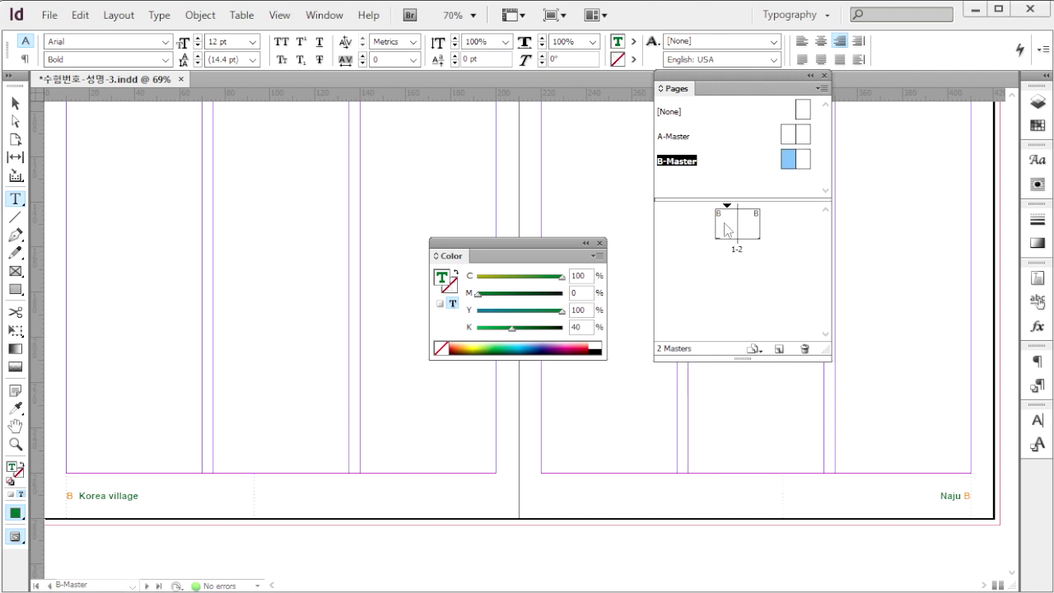
Step: Place 1급-15.jpg across the upper part of page 1, extending past the bleed, at about 218 × 145 mm
{"action": "double_click", "coordinate": [724, 222]}
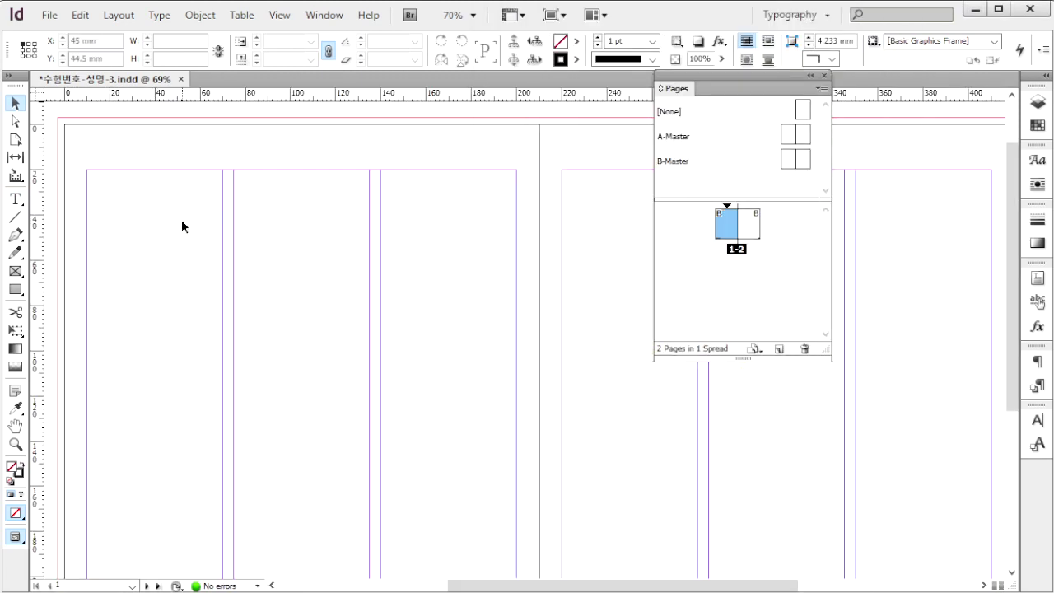
{"action": "key", "text": "ctrl+d"}
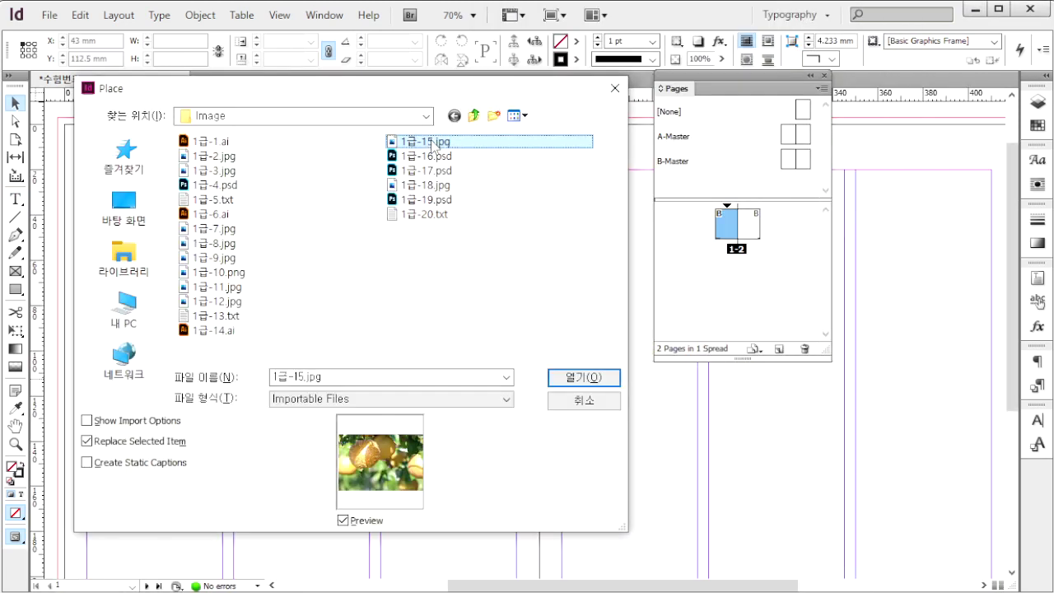
{"action": "left_click", "coordinate": [586, 381]}
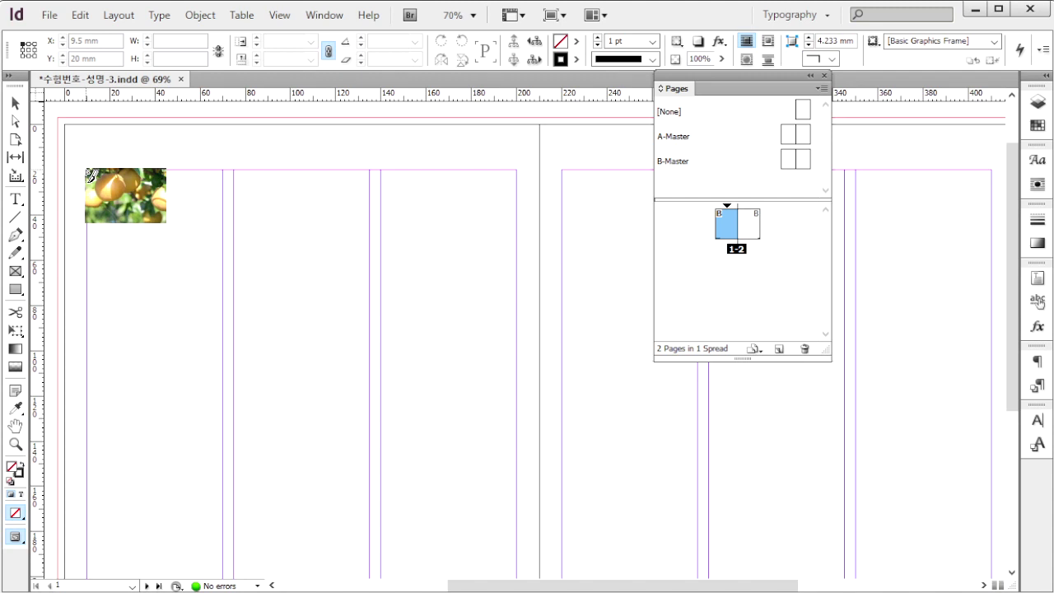
{"action": "left_click_drag", "start_coordinate": [51, 110], "coordinate": [548, 403]}
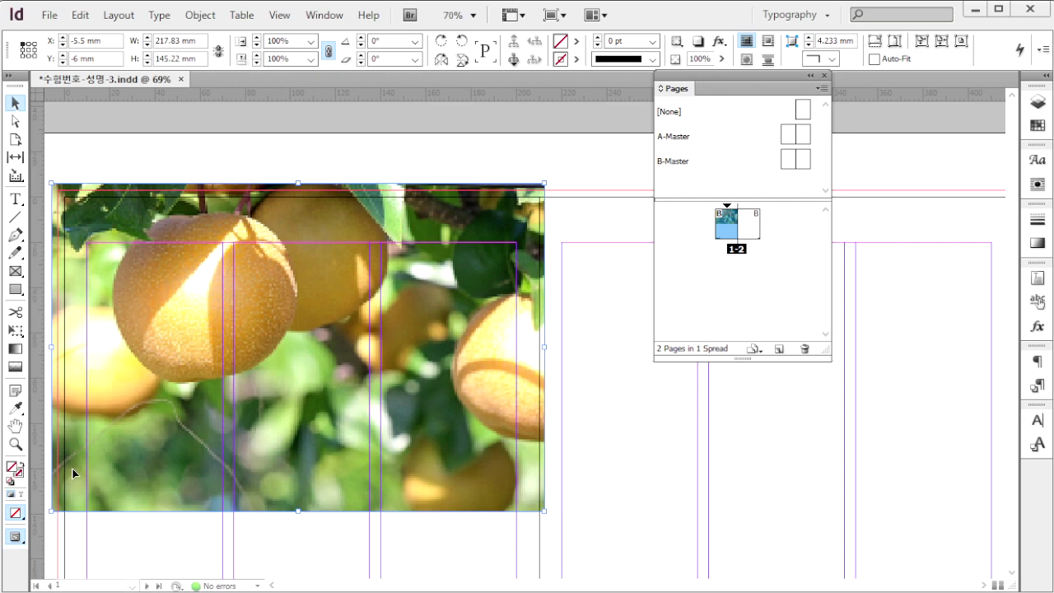
{"action": "right_click", "coordinate": [66, 500]}
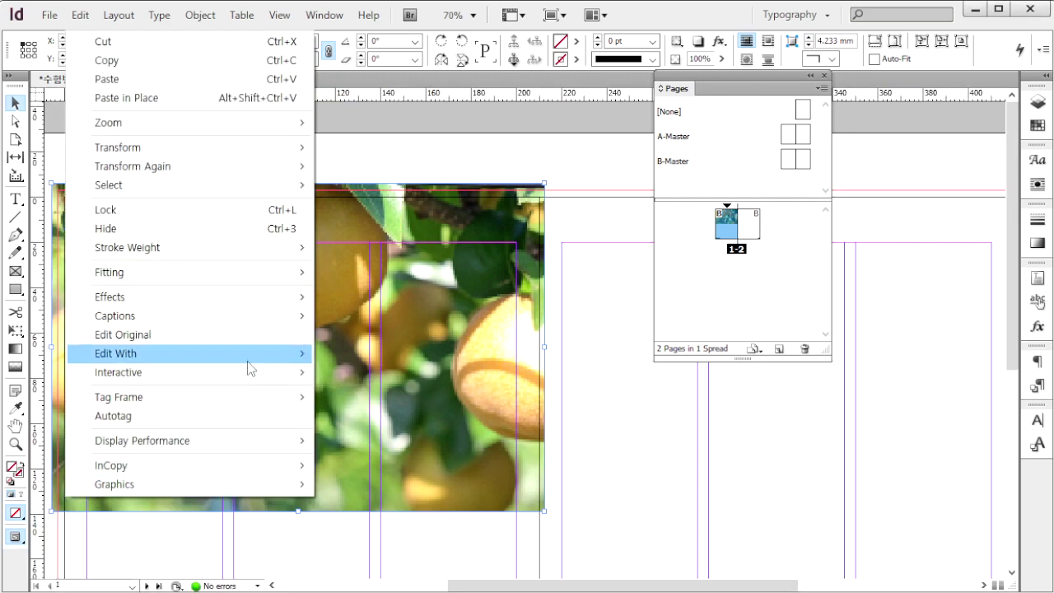
{"action": "mouse_move", "coordinate": [254, 304]}
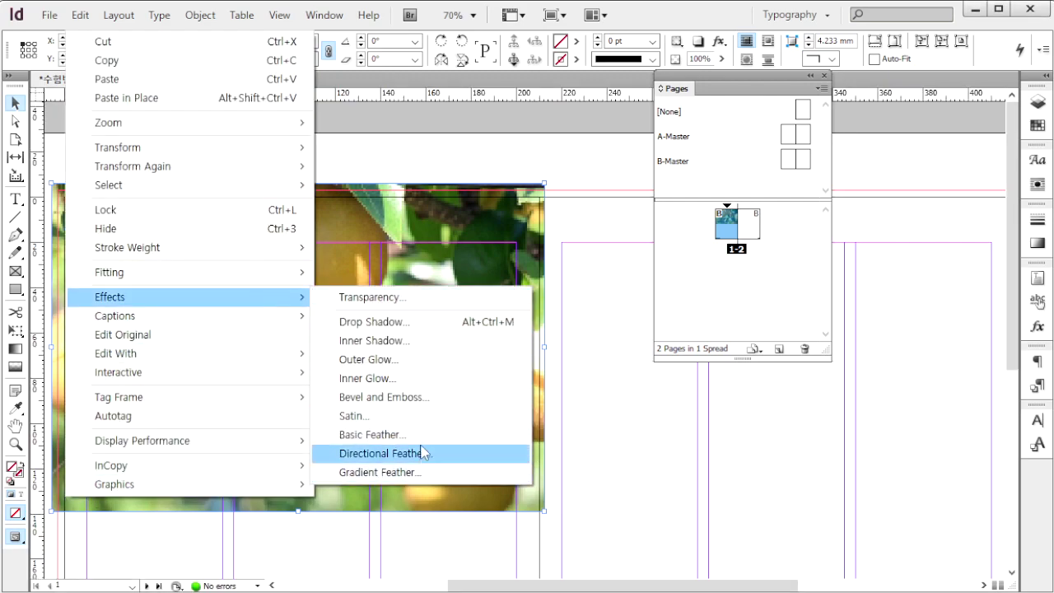
{"action": "left_click", "coordinate": [706, 440]}
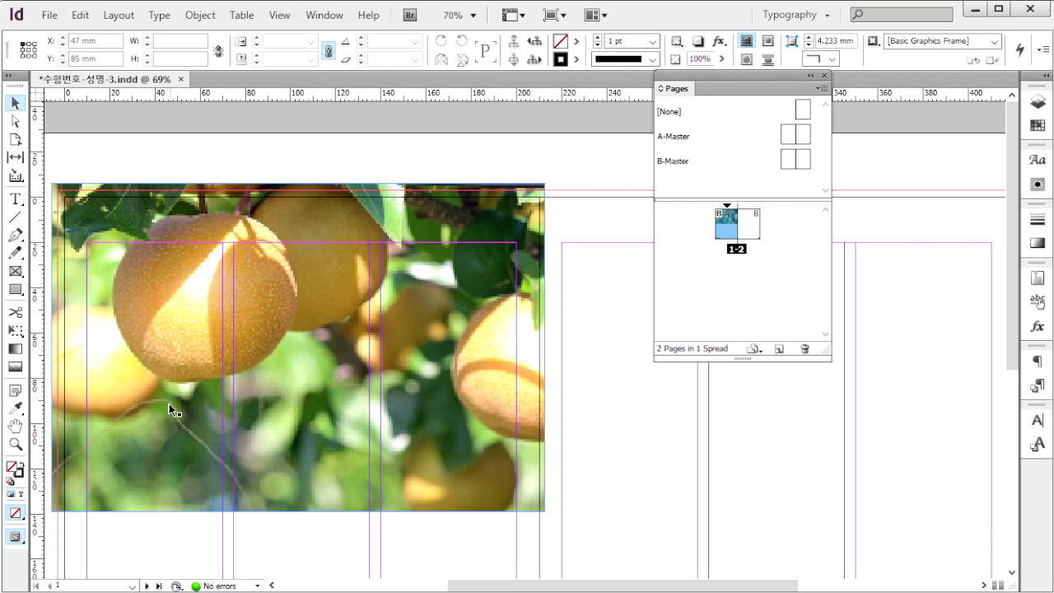
Step: Apply a Basic Feather effect with a 20 mm feather width to the pear photo on page 1
{"action": "left_click", "coordinate": [107, 481]}
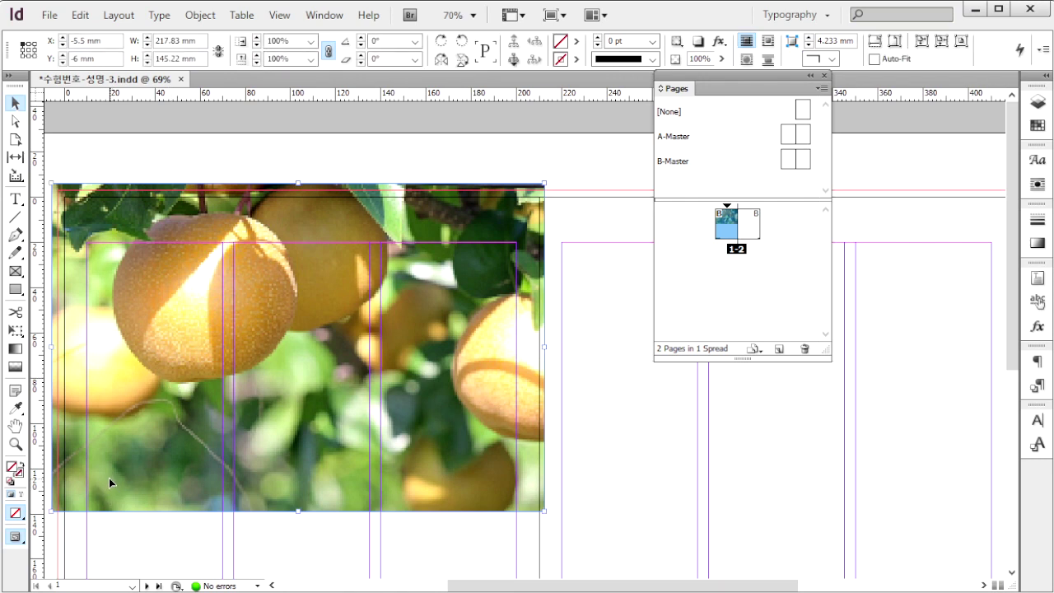
{"action": "right_click", "coordinate": [107, 481]}
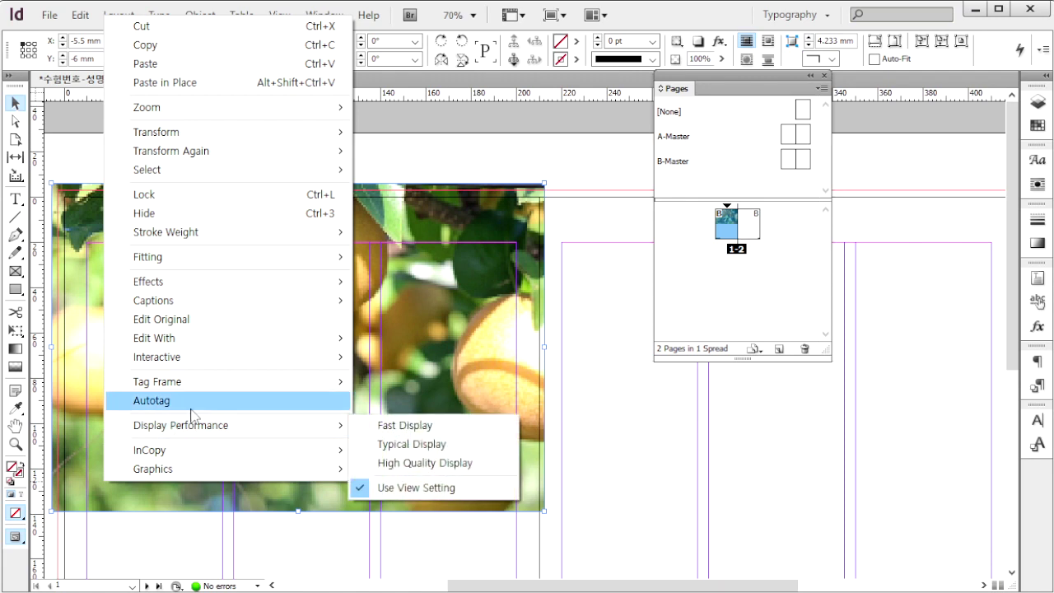
{"action": "mouse_move", "coordinate": [226, 281]}
{"action": "left_click", "coordinate": [370, 423]}
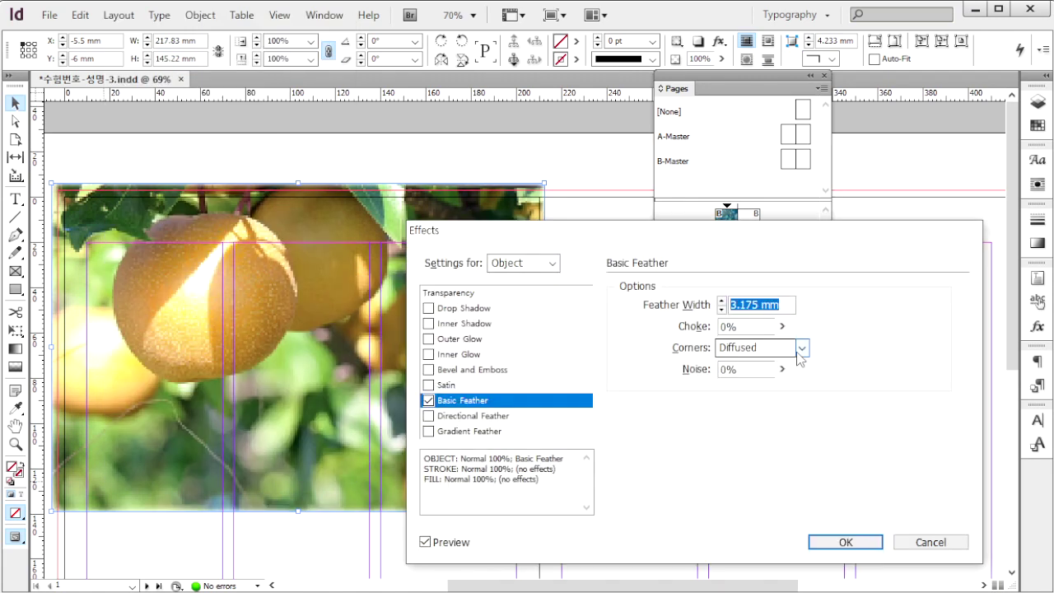
{"action": "key", "text": "BackSpace"}
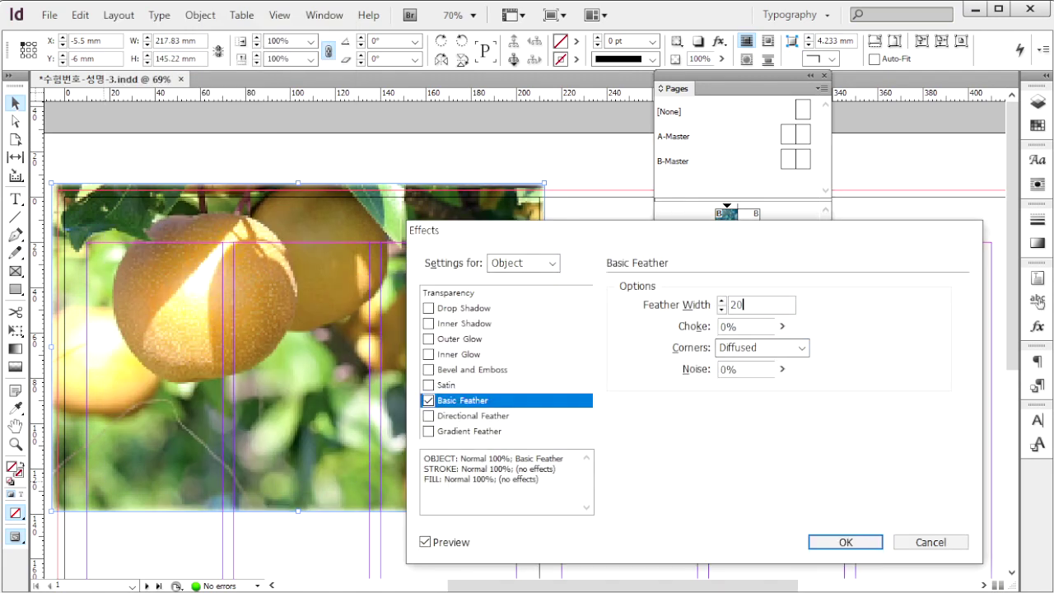
{"action": "key", "text": "Return"}
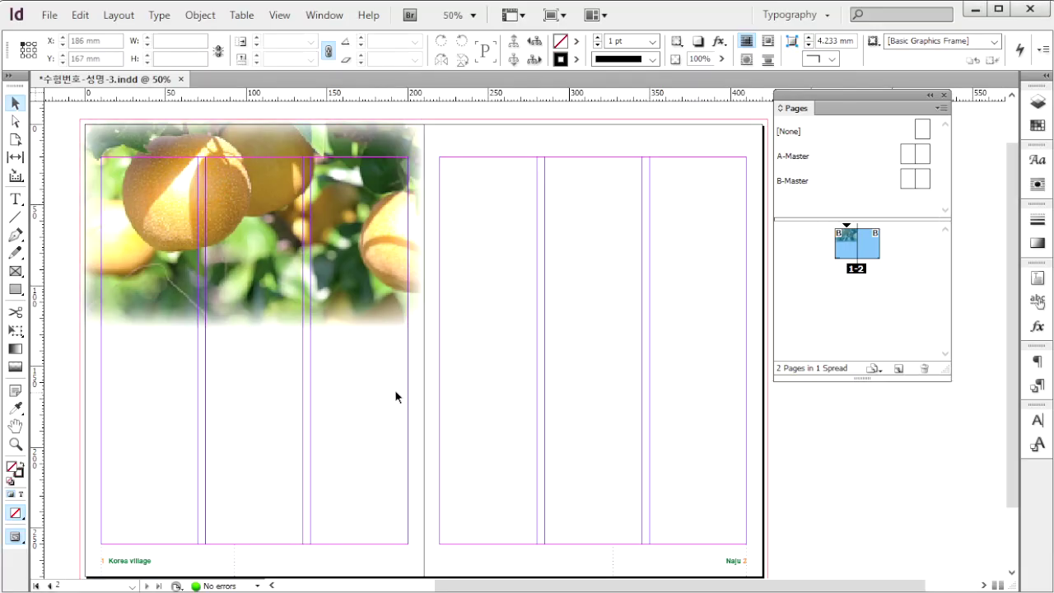
Step: Place the calligraphy title 1급-19.psd over the pear photo on page 1, at about 124 × 76 mm
{"action": "key", "text": "ctrl+d"}
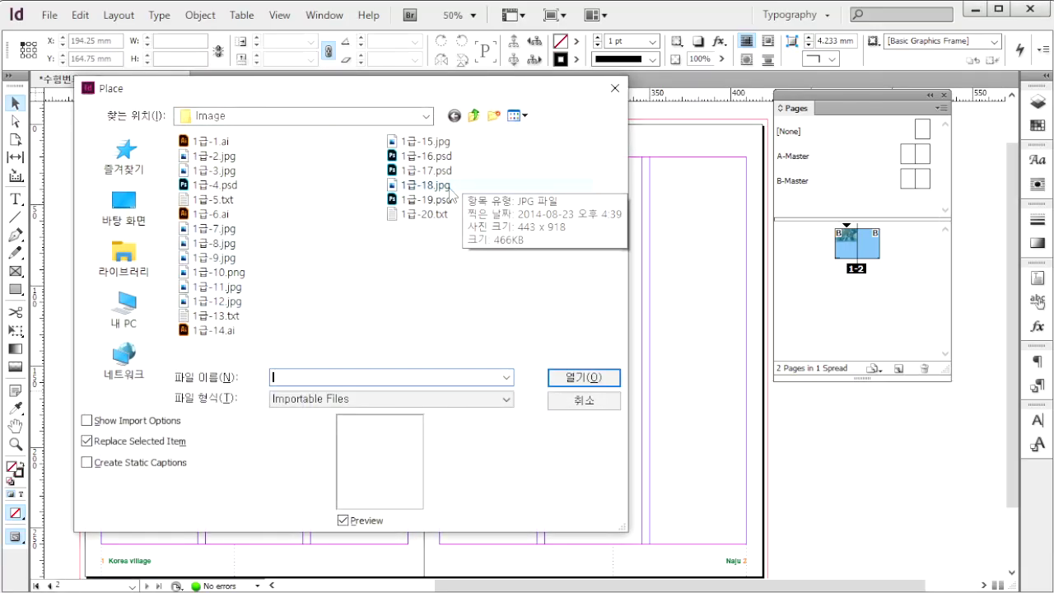
{"action": "left_click", "coordinate": [437, 199]}
{"action": "left_click", "coordinate": [597, 379]}
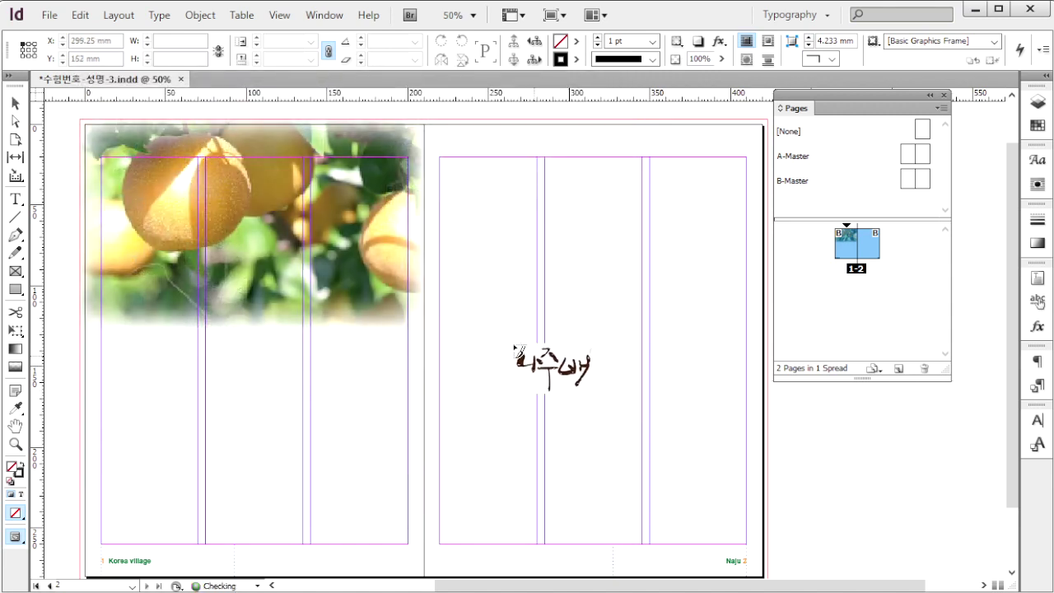
{"action": "left_click", "coordinate": [116, 216]}
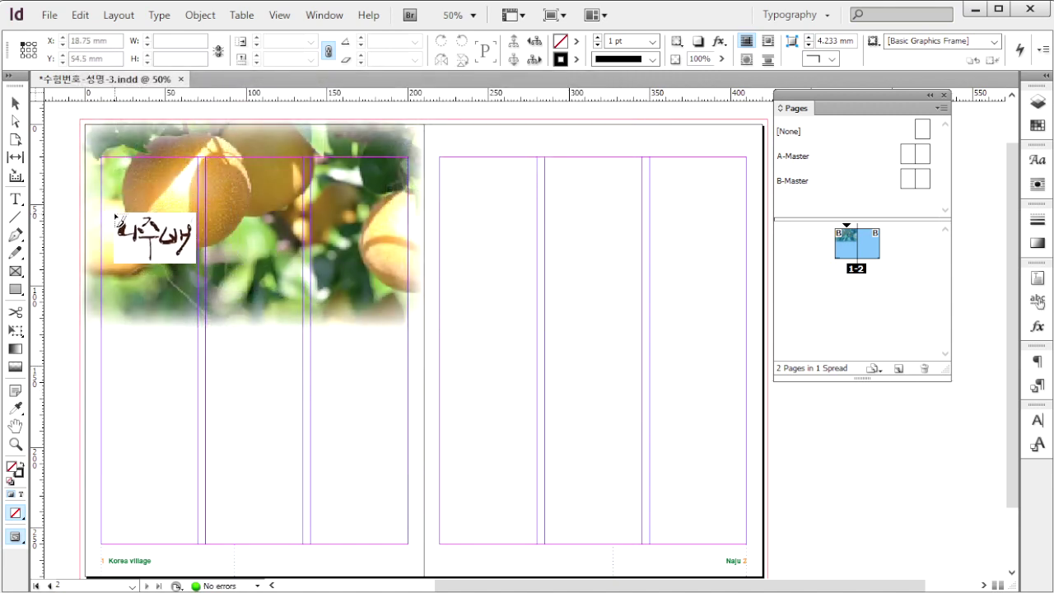
{"action": "left_click", "coordinate": [116, 216]}
Step: Place 1급-16.psd from the top-left corner of page 2 and crop its frame to the page width of 210 mm
{"action": "key", "text": "ctrl+d"}
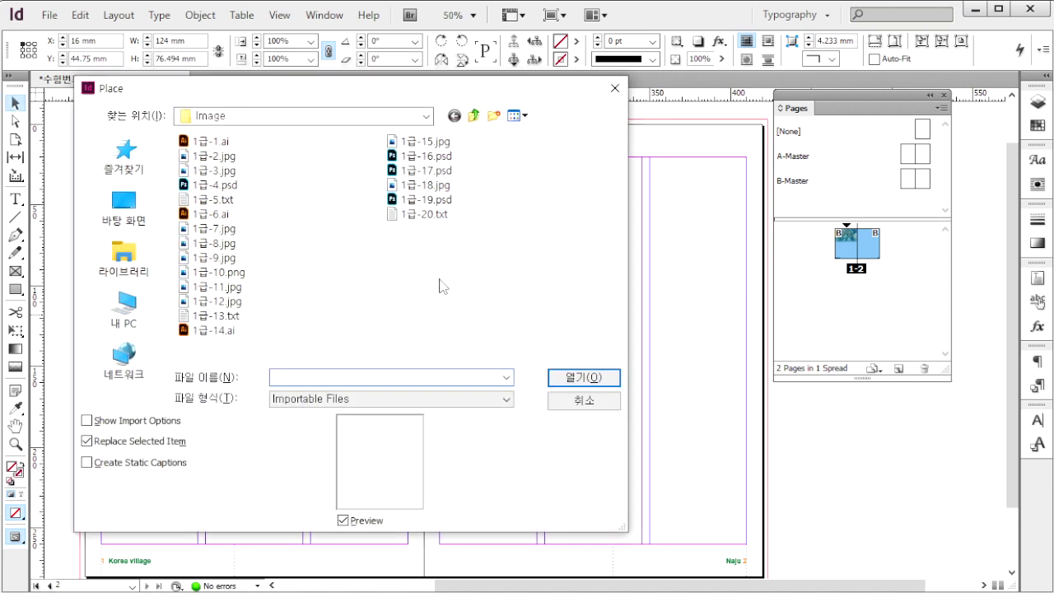
{"action": "left_click", "coordinate": [445, 156]}
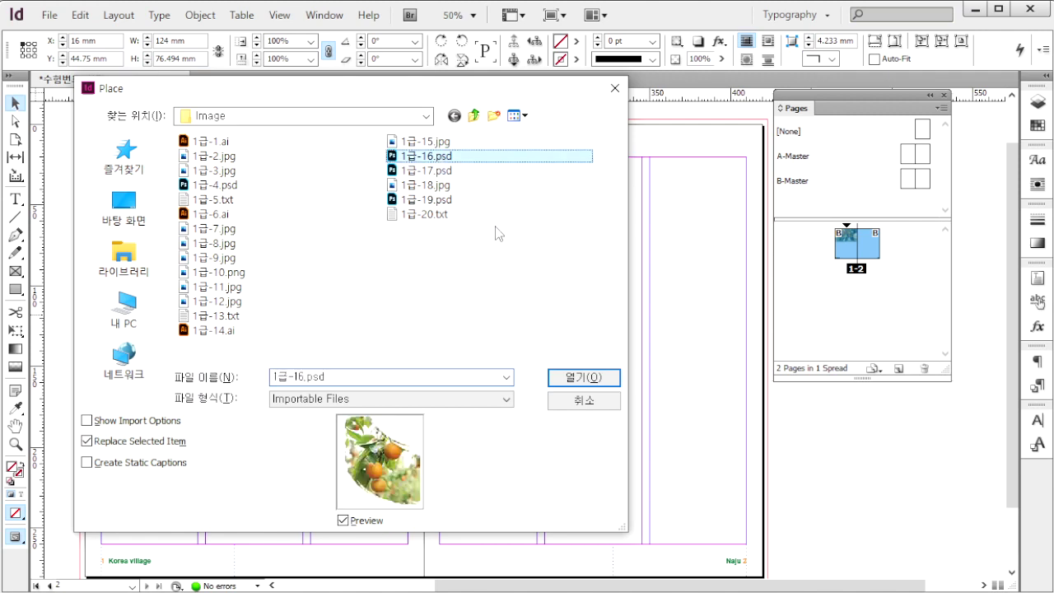
{"action": "left_click", "coordinate": [588, 380]}
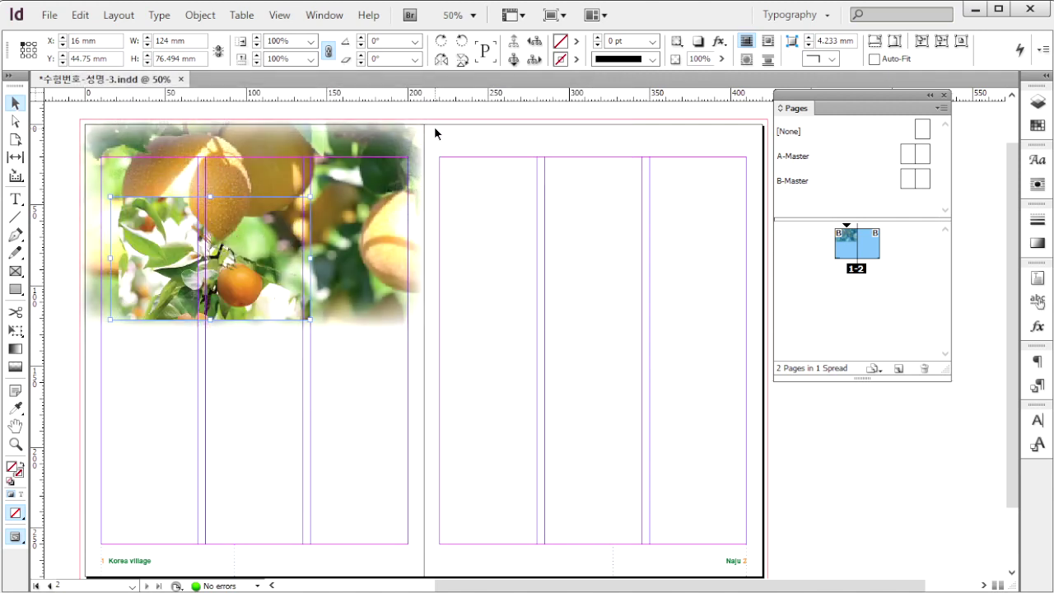
{"action": "key", "text": "ctrl+z"}
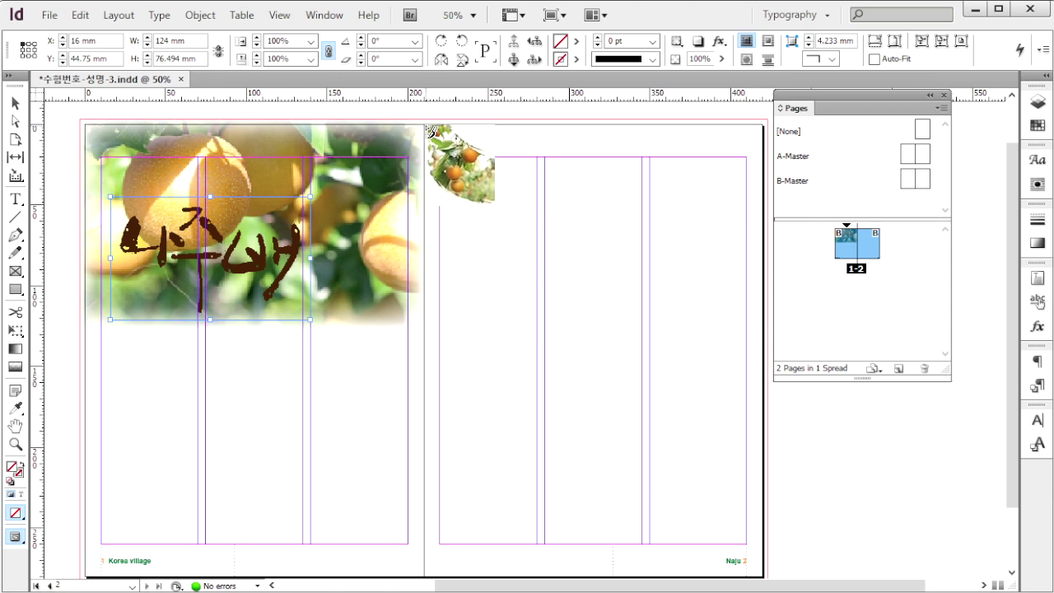
{"action": "left_click_drag", "start_coordinate": [425, 125], "coordinate": [731, 558]}
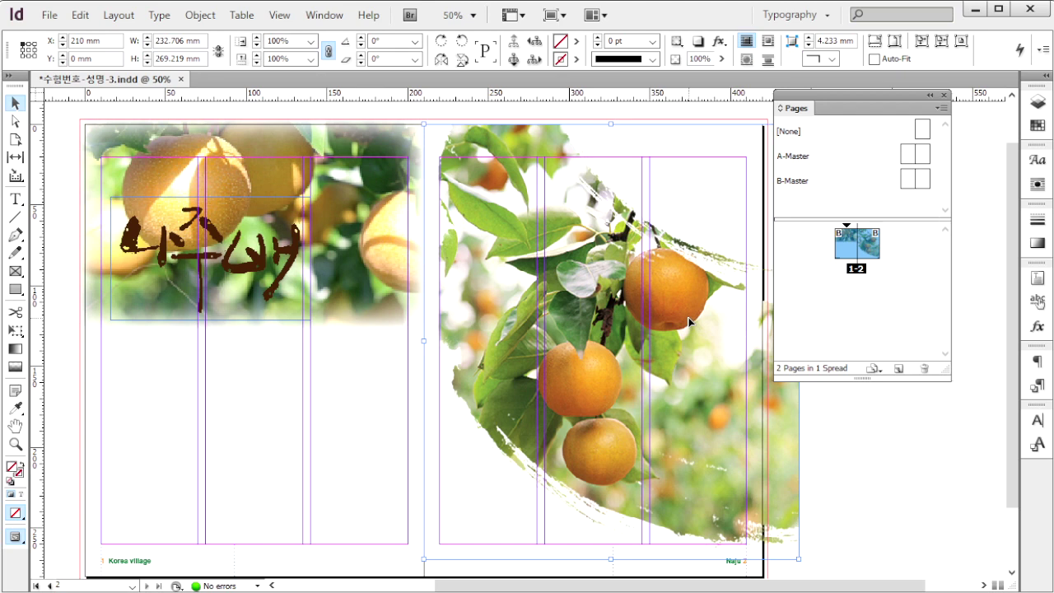
{"action": "left_click_drag", "start_coordinate": [909, 96], "coordinate": [957, 95]}
{"action": "left_click_drag", "start_coordinate": [801, 341], "coordinate": [763, 341]}
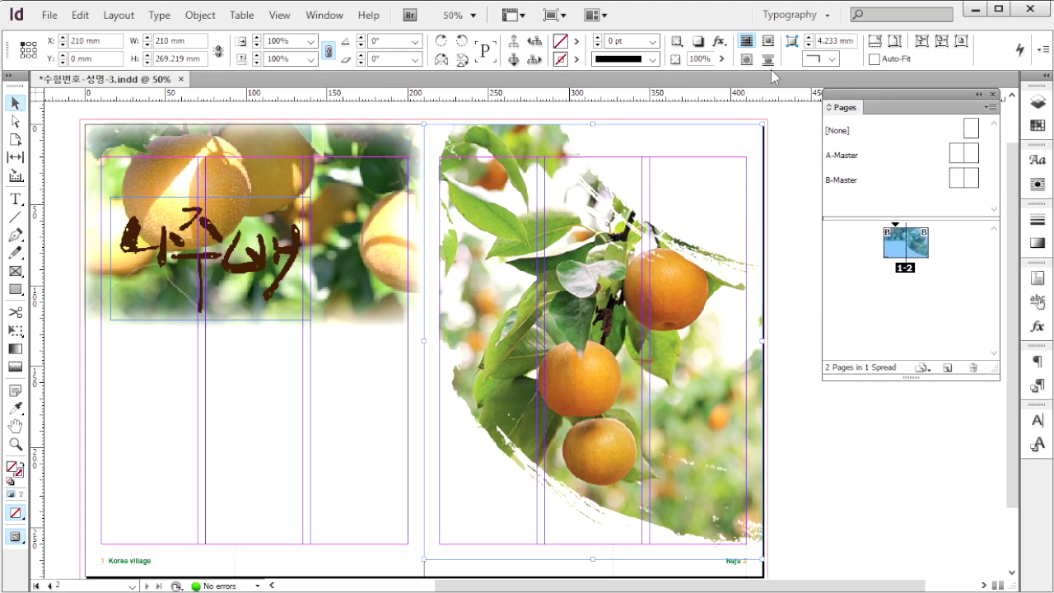
Step: Set the opacity of the pear branch image on page 2 to 50%
{"action": "type", "text": "50"}
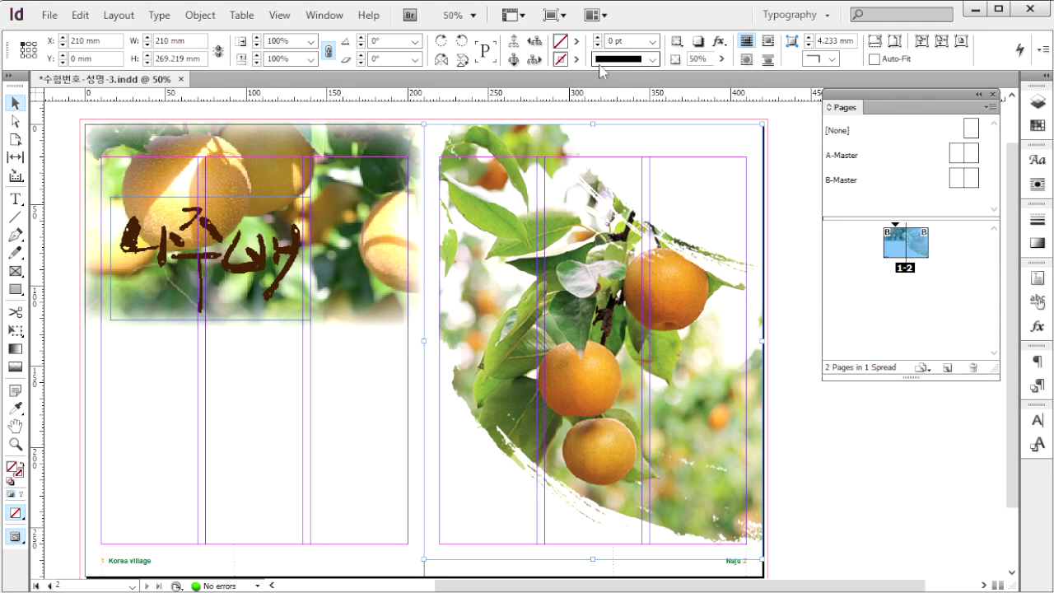
{"action": "key", "text": "Return"}
{"action": "left_click", "coordinate": [866, 514]}
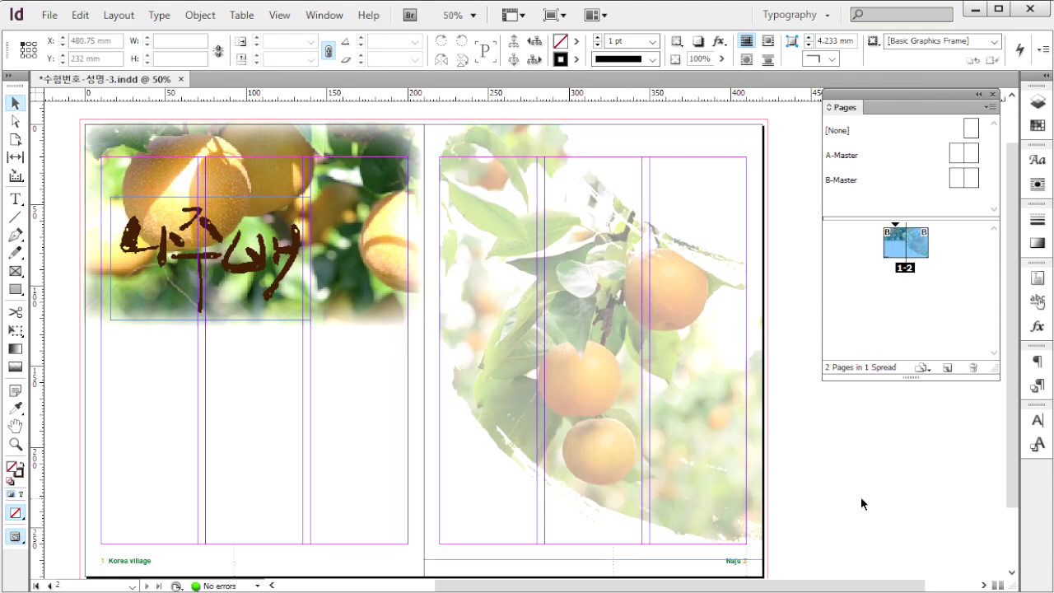
Step: Place the blossom artwork 1급-14.ai in the lower-right corner of page 2
{"action": "key", "text": "ctrl+d"}
{"action": "left_click", "coordinate": [223, 330]}
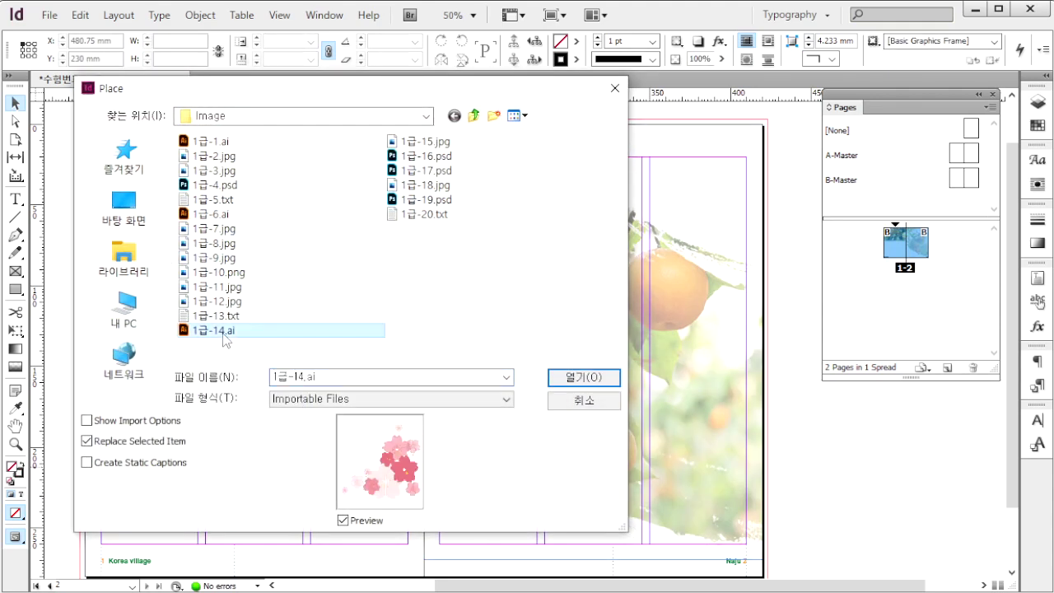
{"action": "left_click", "coordinate": [595, 382]}
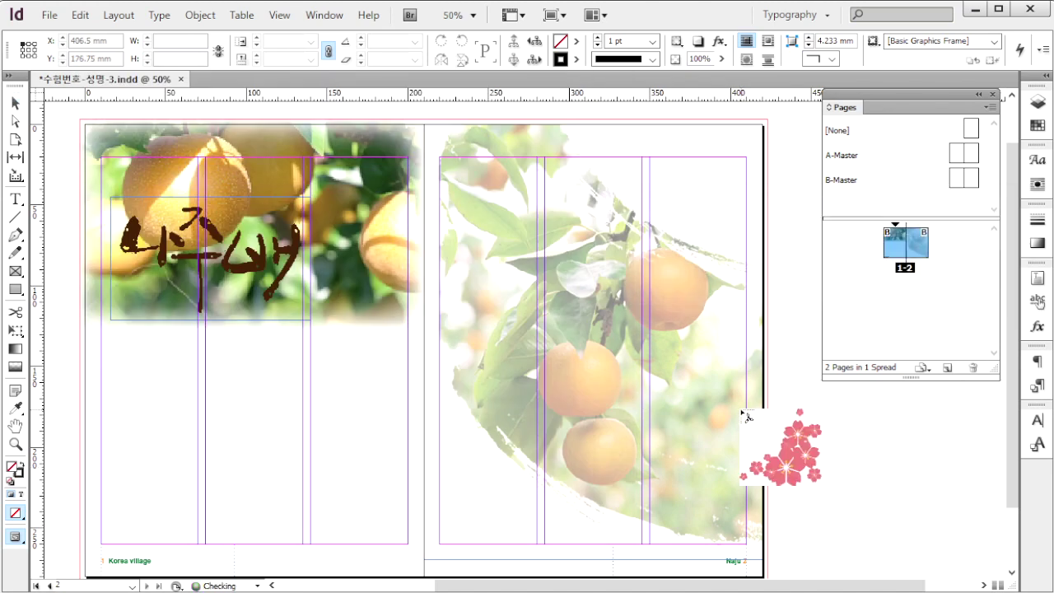
{"action": "left_click_drag", "start_coordinate": [633, 409], "coordinate": [755, 523]}
{"action": "left_click", "coordinate": [931, 392]}
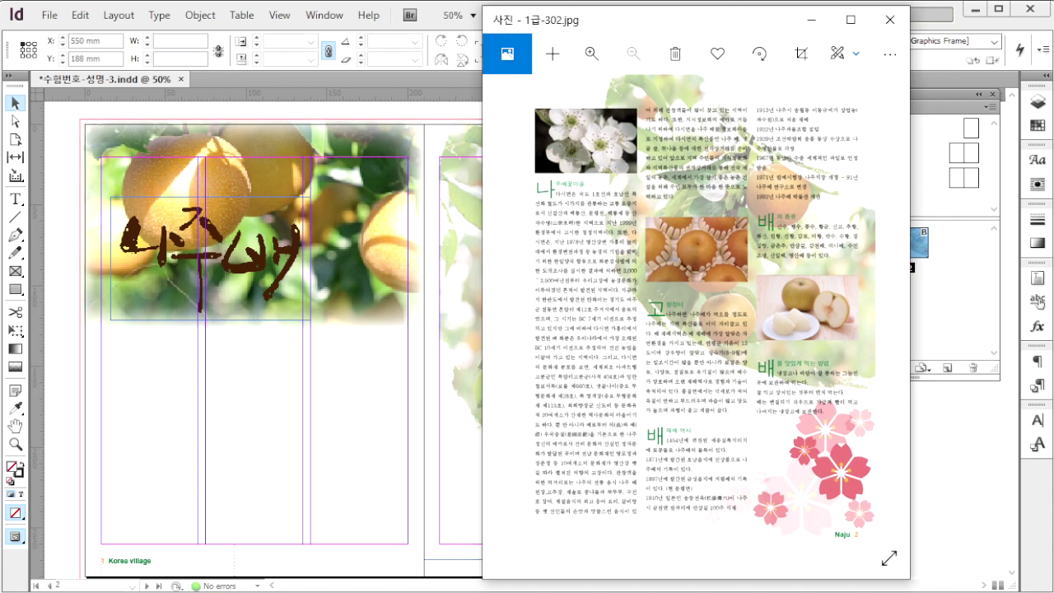
Step: Place 1급-17.psd in the lower-right area of page 1, at about 93 × 62 mm
{"action": "left_click", "coordinate": [344, 427]}
{"action": "key", "text": "ctrl+d"}
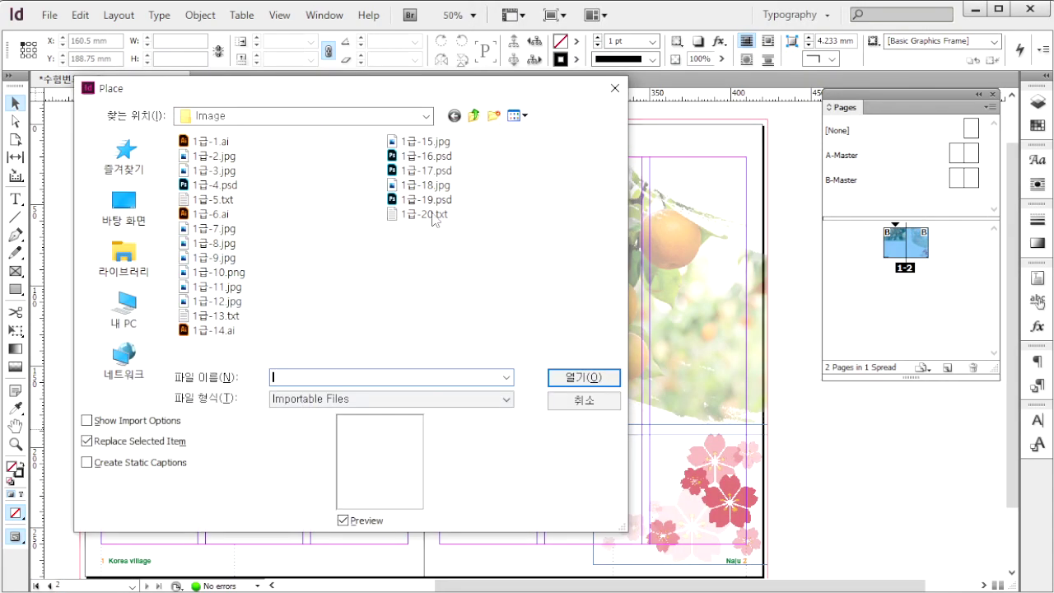
{"action": "left_click", "coordinate": [448, 173]}
{"action": "left_click", "coordinate": [584, 377]}
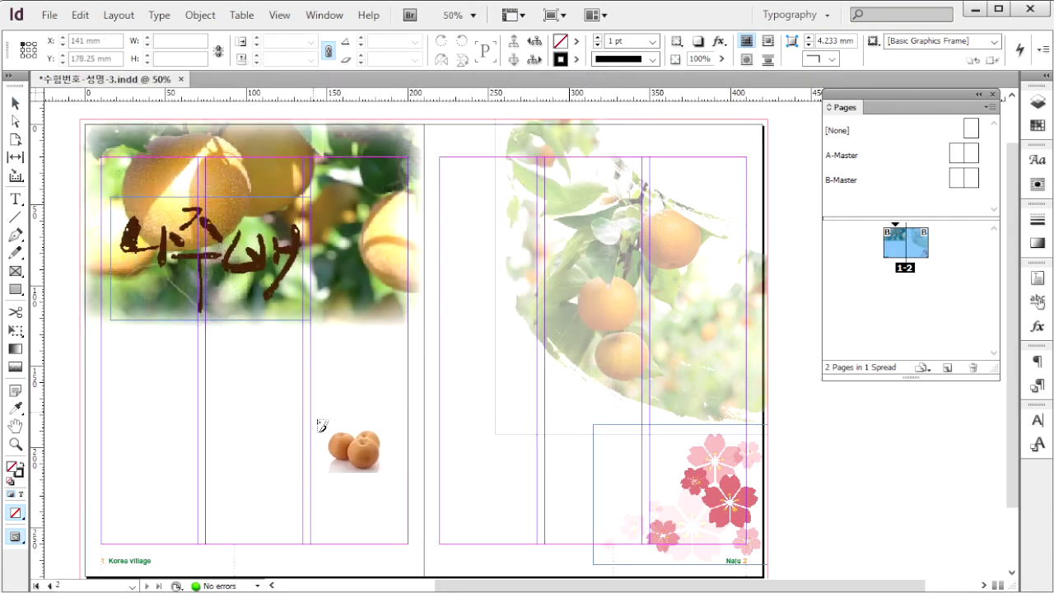
{"action": "left_click_drag", "start_coordinate": [277, 412], "coordinate": [428, 512]}
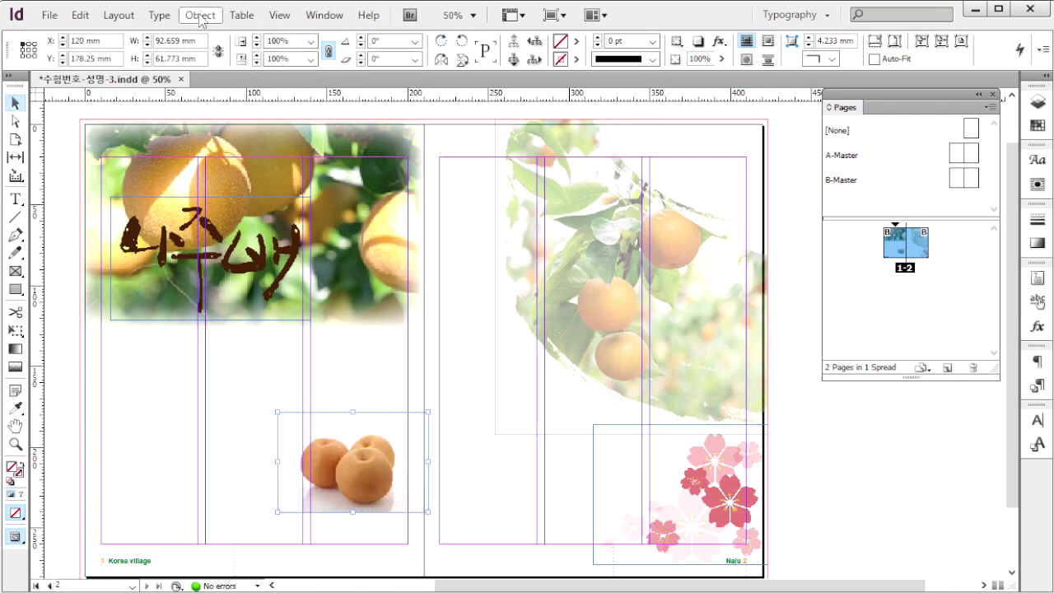
{"action": "left_click", "coordinate": [200, 15]}
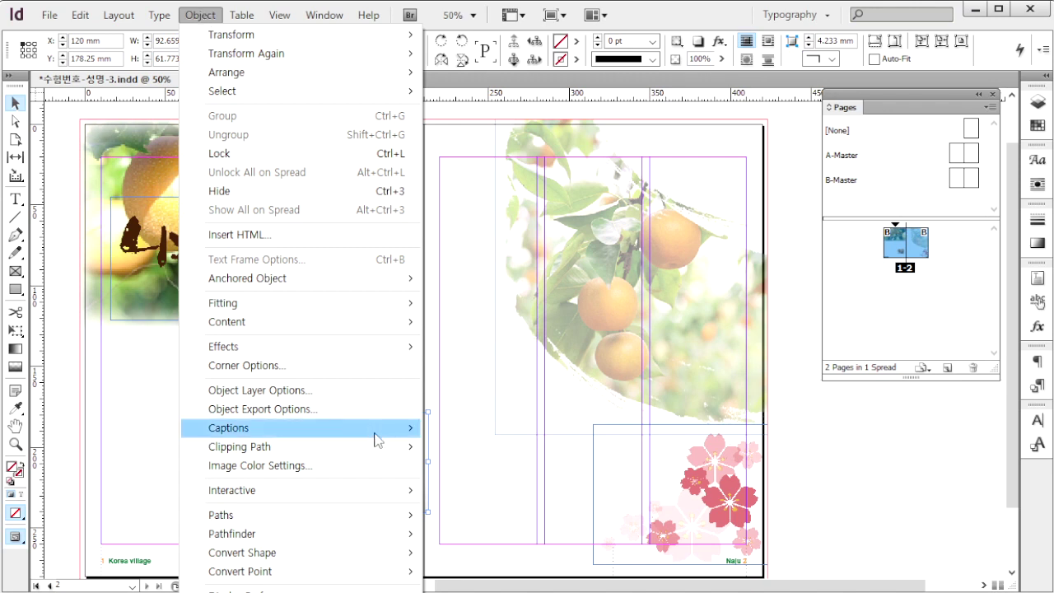
{"action": "mouse_move", "coordinate": [341, 453]}
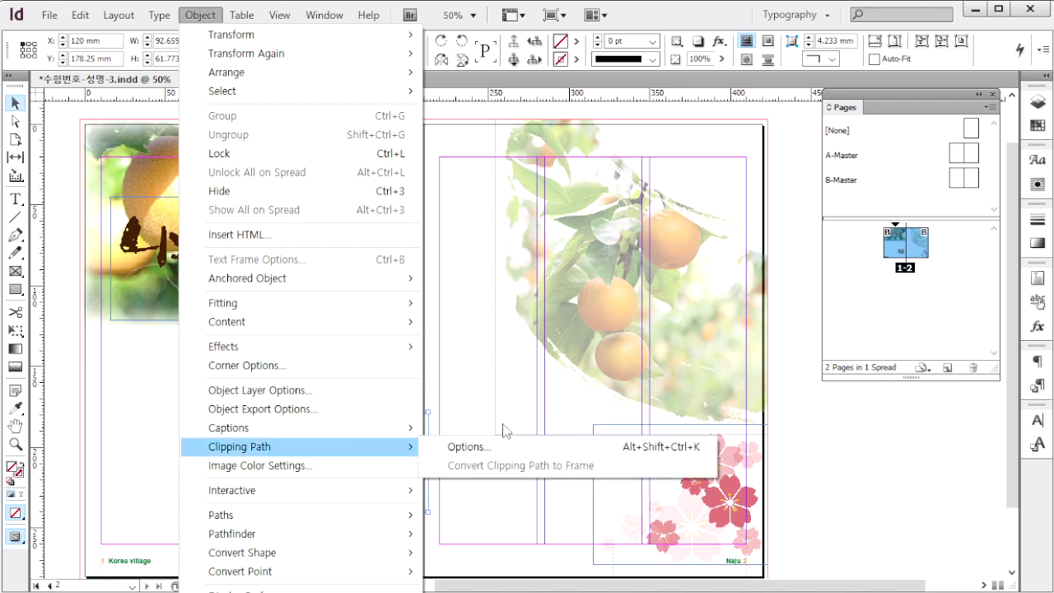
{"action": "left_click", "coordinate": [546, 445]}
{"action": "left_click", "coordinate": [382, 181]}
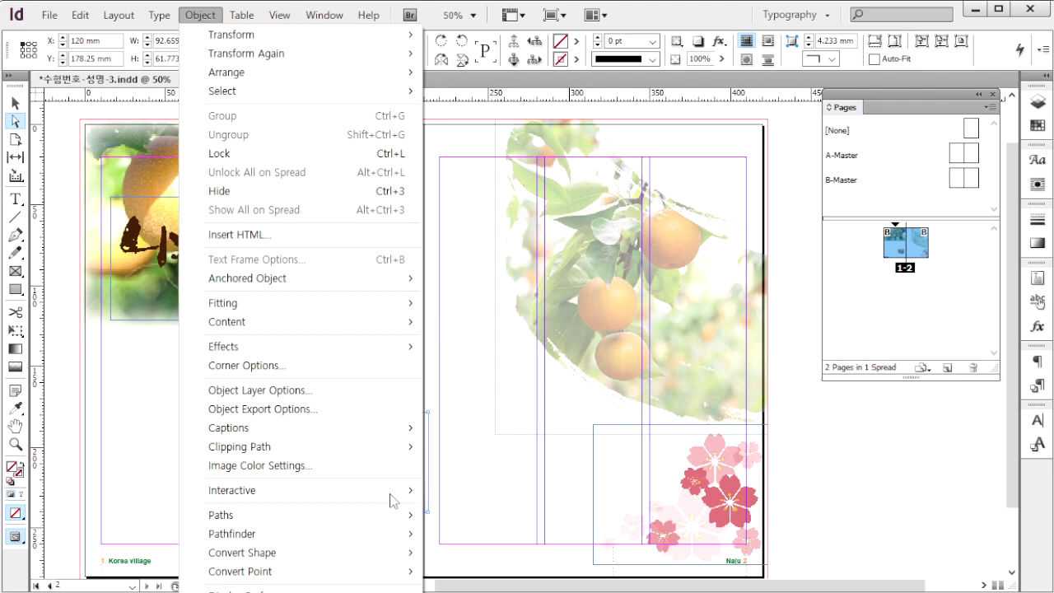
Step: Clip the three-pears image on page 1 with a Photoshop Path clipping path, using Path1
{"action": "mouse_move", "coordinate": [364, 448]}
{"action": "left_click", "coordinate": [481, 449]}
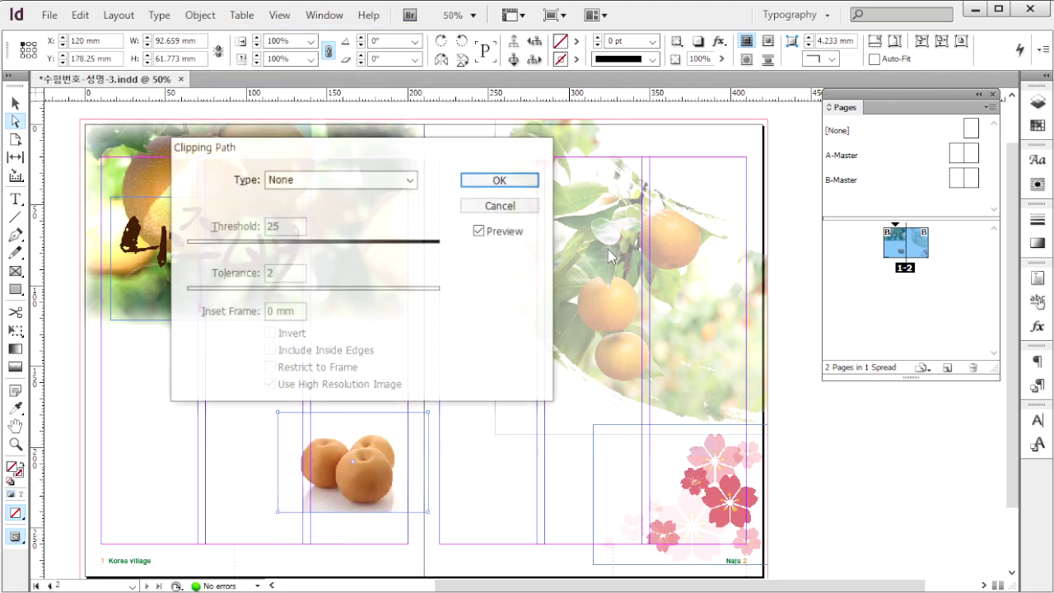
{"action": "left_click", "coordinate": [411, 181]}
{"action": "left_click", "coordinate": [344, 238]}
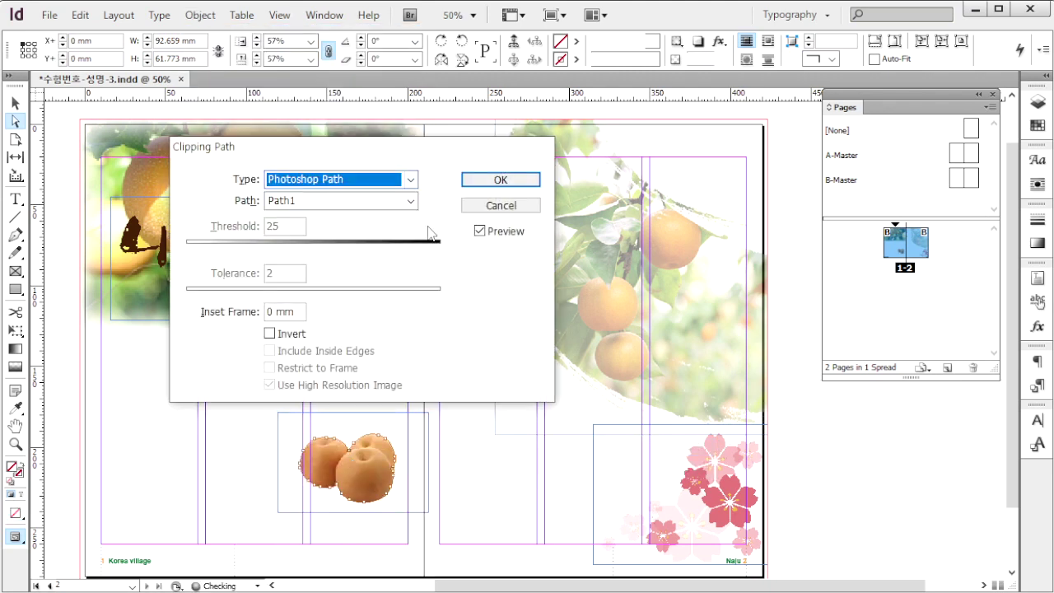
{"action": "left_click", "coordinate": [526, 179]}
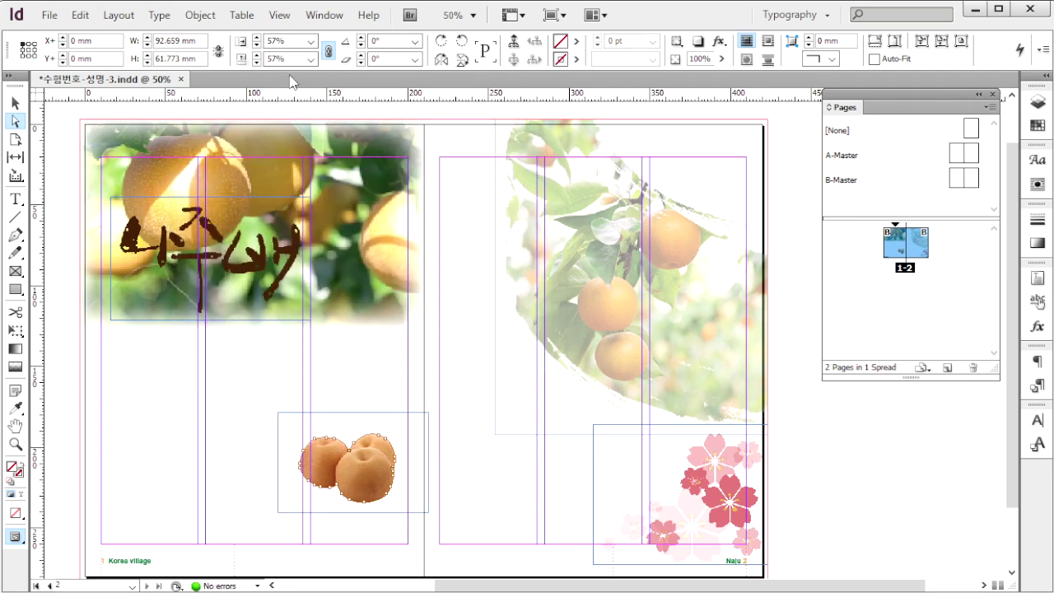
Step: Wrap text around the clipped pears' object shape, same as clipping, with a 5 mm offset
{"action": "key", "text": "ctrl+alt+w"}
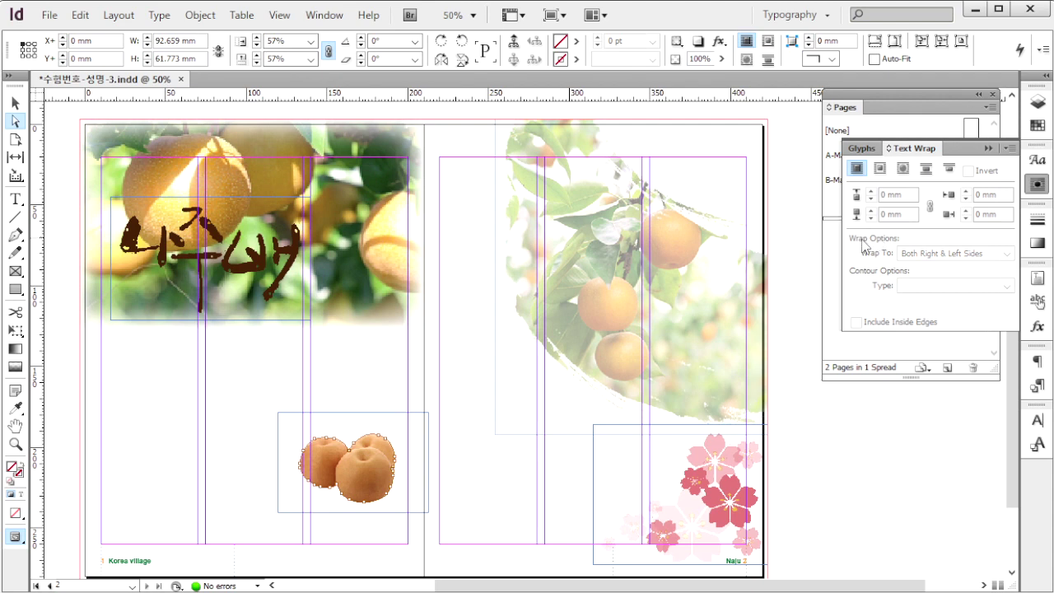
{"action": "left_click", "coordinate": [902, 168]}
{"action": "left_click", "coordinate": [904, 195]}
{"action": "type", "text": "5"}
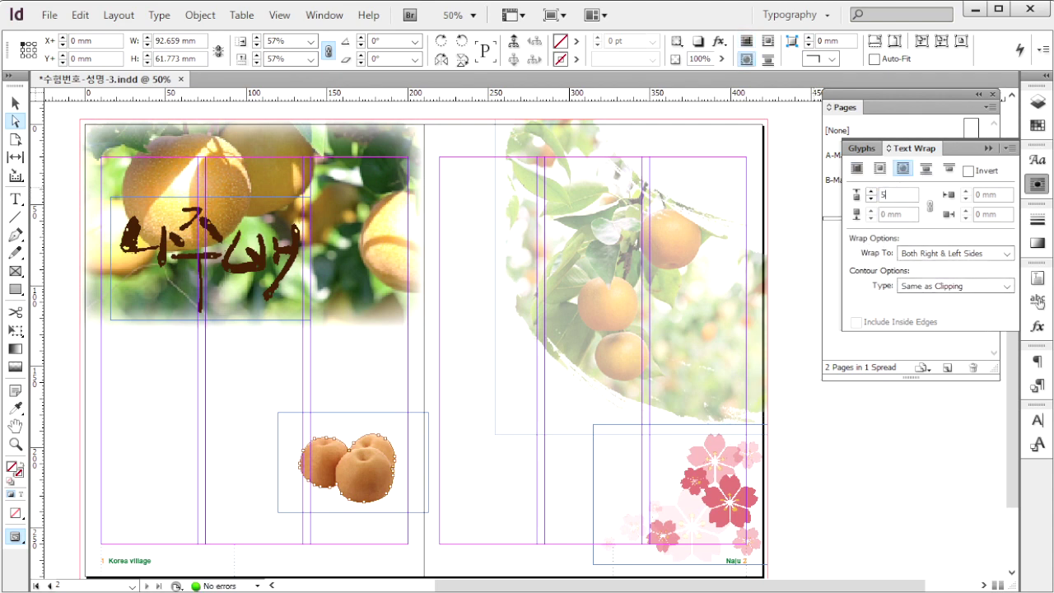
{"action": "key", "text": "Return"}
{"action": "left_click", "coordinate": [444, 329]}
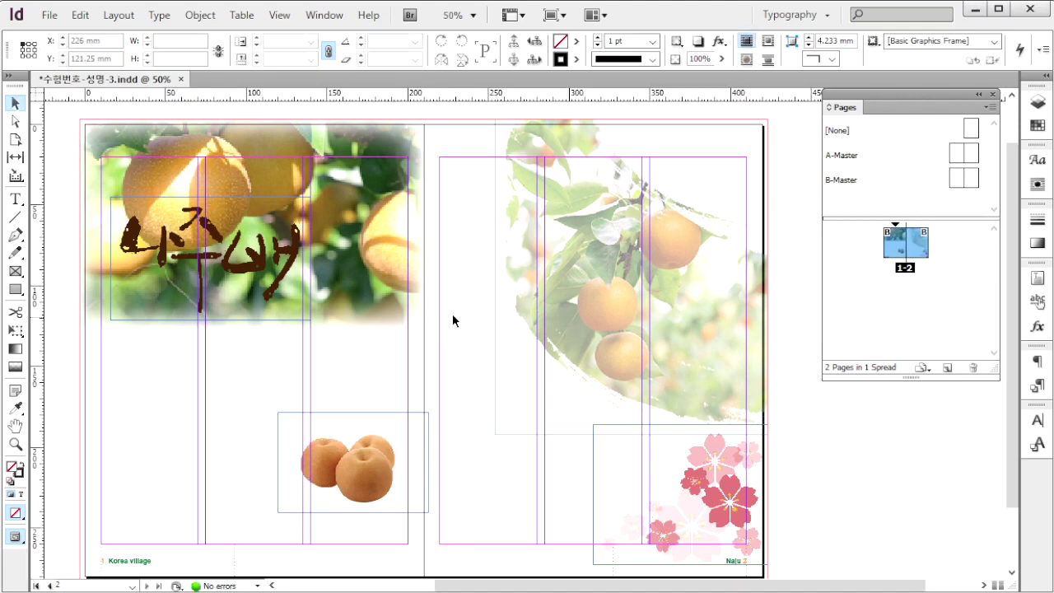
Step: Place 1급-18.jpg at the top of page 2's first column, about 60 × 125 mm, and compare the page with reference 1급-302.jpg
{"action": "key", "text": "ctrl+d"}
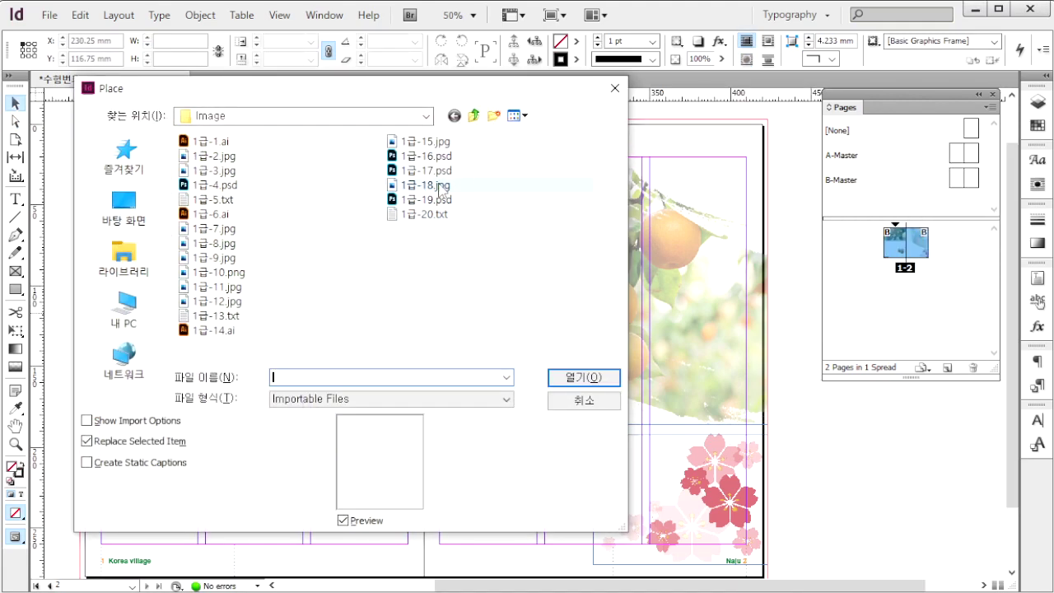
{"action": "left_click", "coordinate": [442, 188]}
{"action": "left_click", "coordinate": [598, 375]}
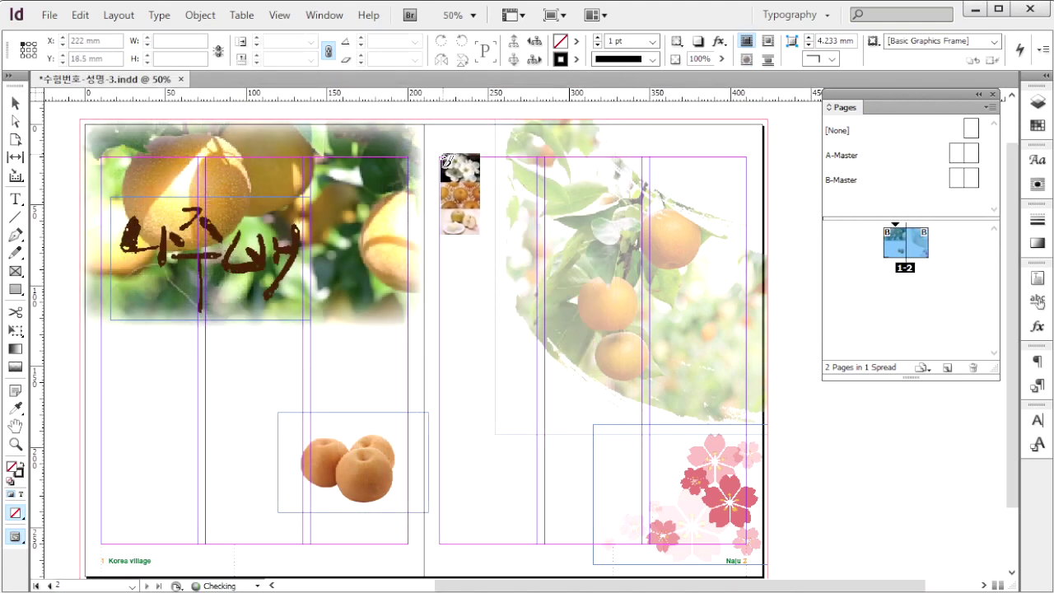
{"action": "left_click_drag", "start_coordinate": [441, 156], "coordinate": [607, 356]}
{"action": "key", "text": "ctrl+z"}
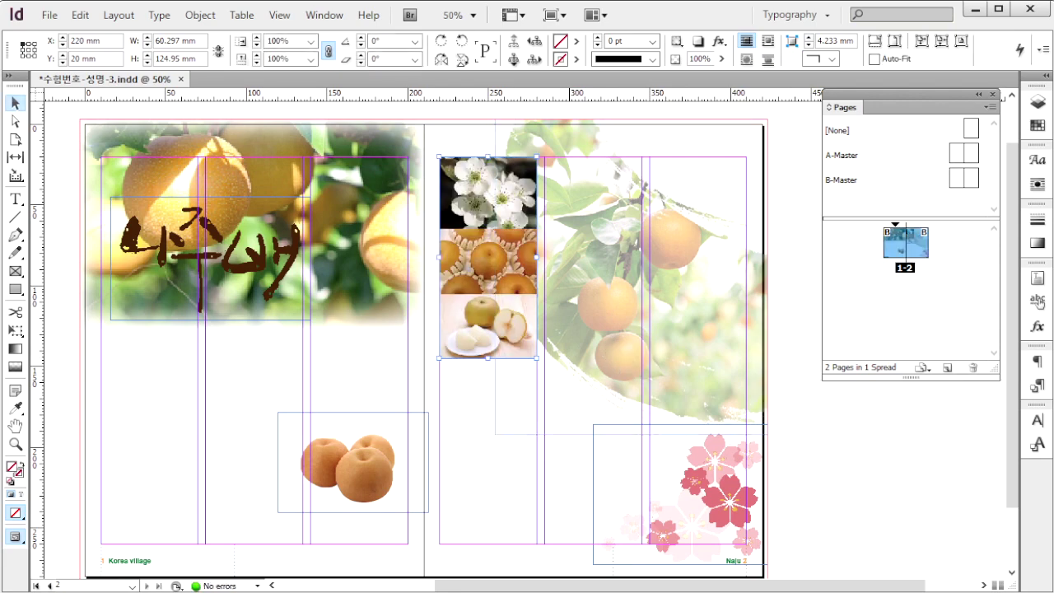
{"action": "key", "text": "alt+Tab"}
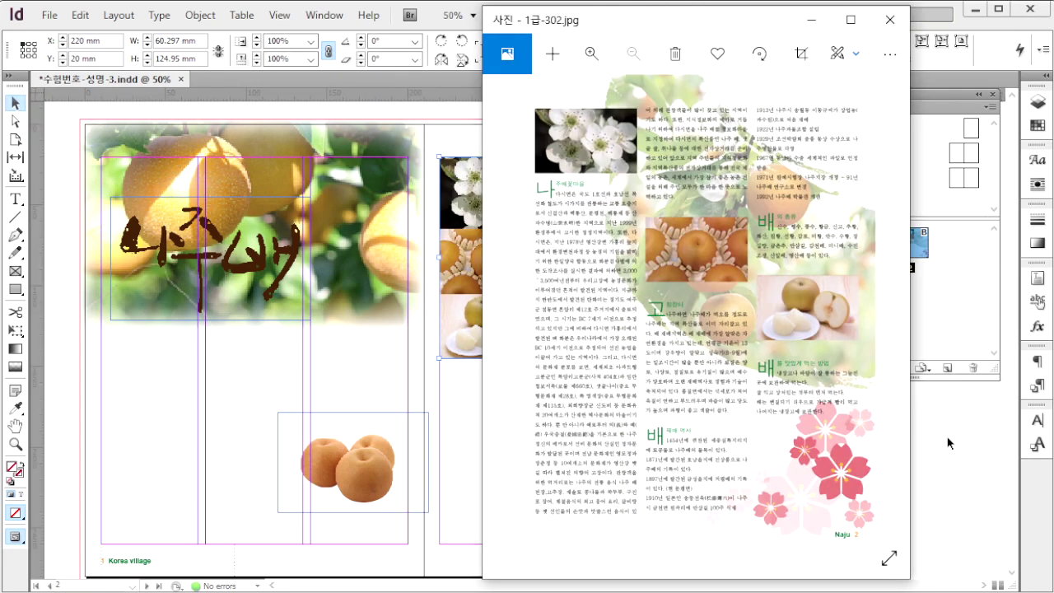
Step: Crop page 2's first-column image to the white blossoms at 44 mm high, and duplicate the frame into the second and third columns
{"action": "key", "text": "alt+Tab"}
{"action": "left_click_drag", "start_coordinate": [487, 359], "coordinate": [501, 231]}
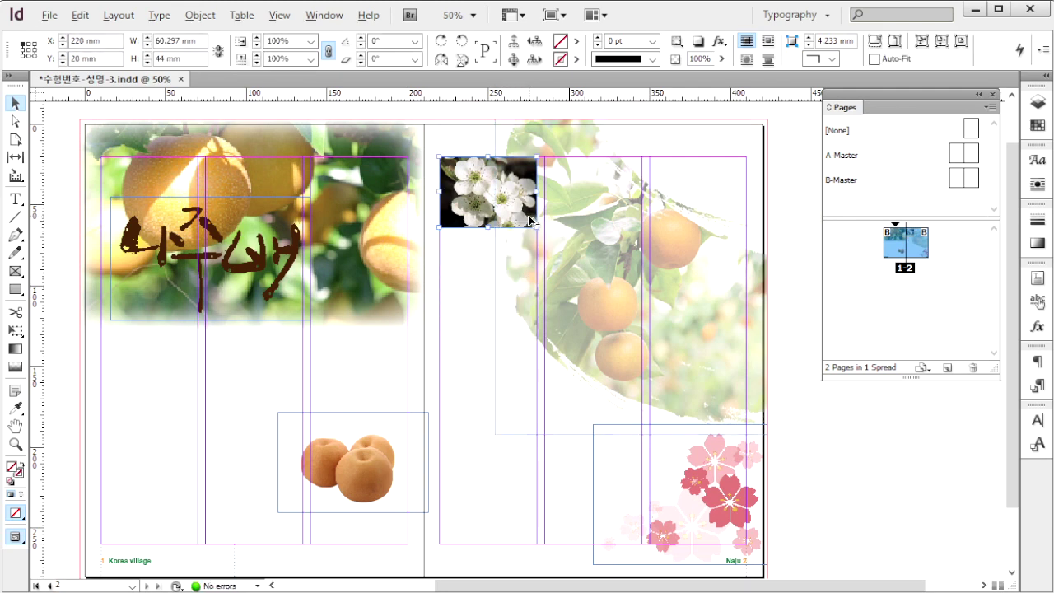
{"action": "left_click_drag", "start_coordinate": [501, 204], "coordinate": [616, 302]}
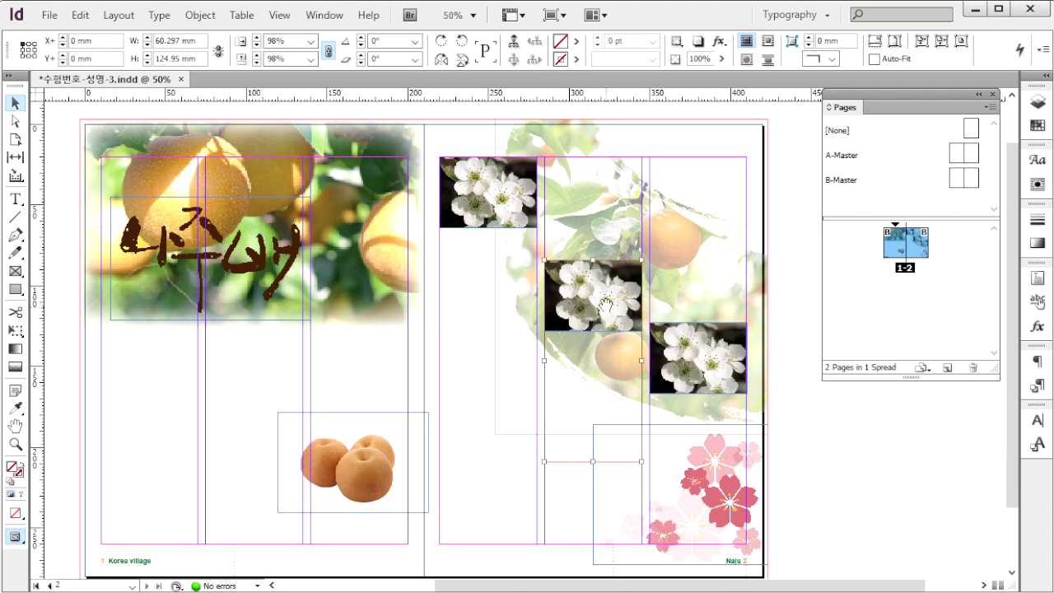
Step: Shift and enlarge the image inside page 2's second-column frame so the packed pears fill the frame
{"action": "left_click", "coordinate": [606, 269]}
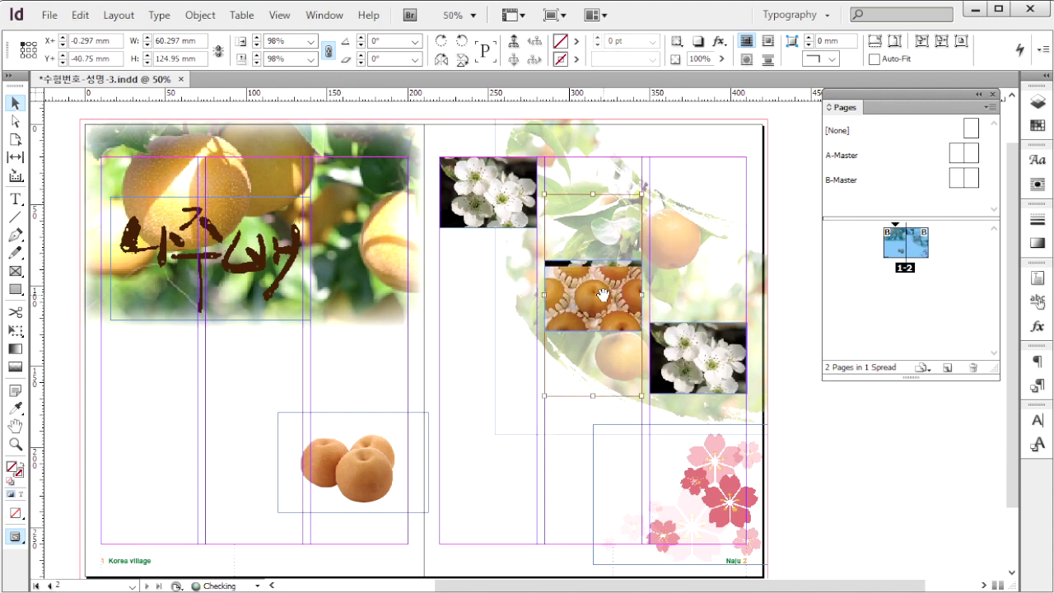
{"action": "left_click_drag", "start_coordinate": [603, 295], "coordinate": [603, 293]}
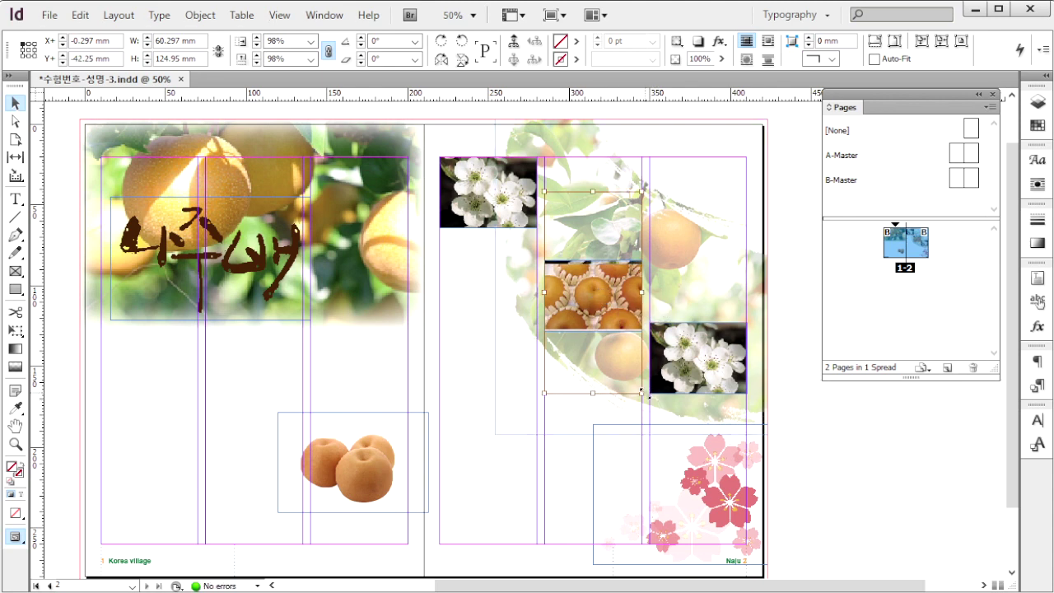
{"action": "left_click_drag", "start_coordinate": [641, 393], "coordinate": [650, 397]}
{"action": "left_click_drag", "start_coordinate": [609, 287], "coordinate": [609, 286]}
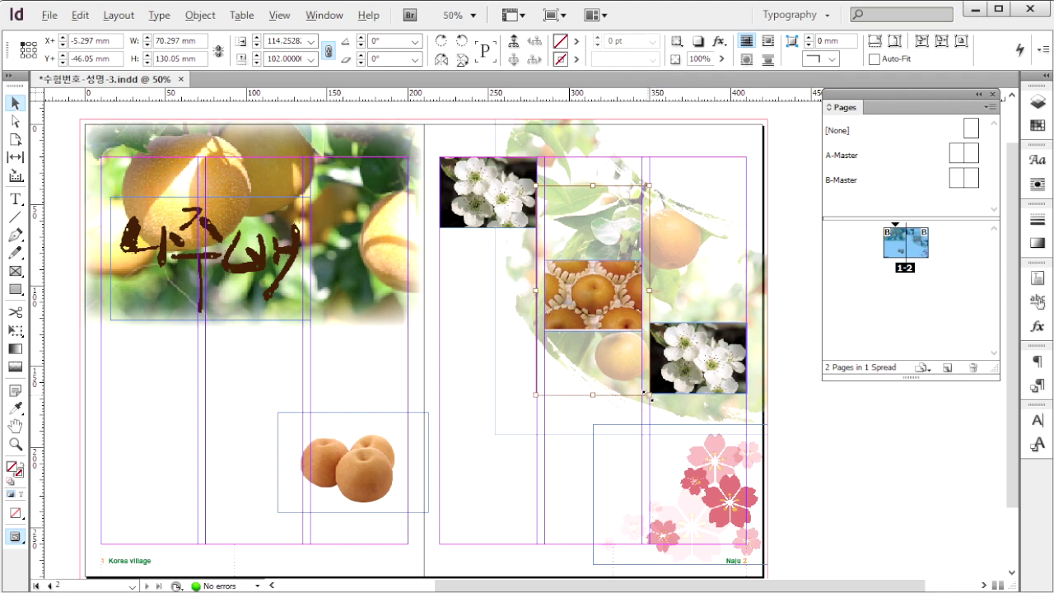
{"action": "left_click", "coordinate": [650, 397]}
Step: Shift and enlarge the image inside page 2's third-column frame so only the sliced pears on the plate fill it
{"action": "left_click", "coordinate": [702, 362]}
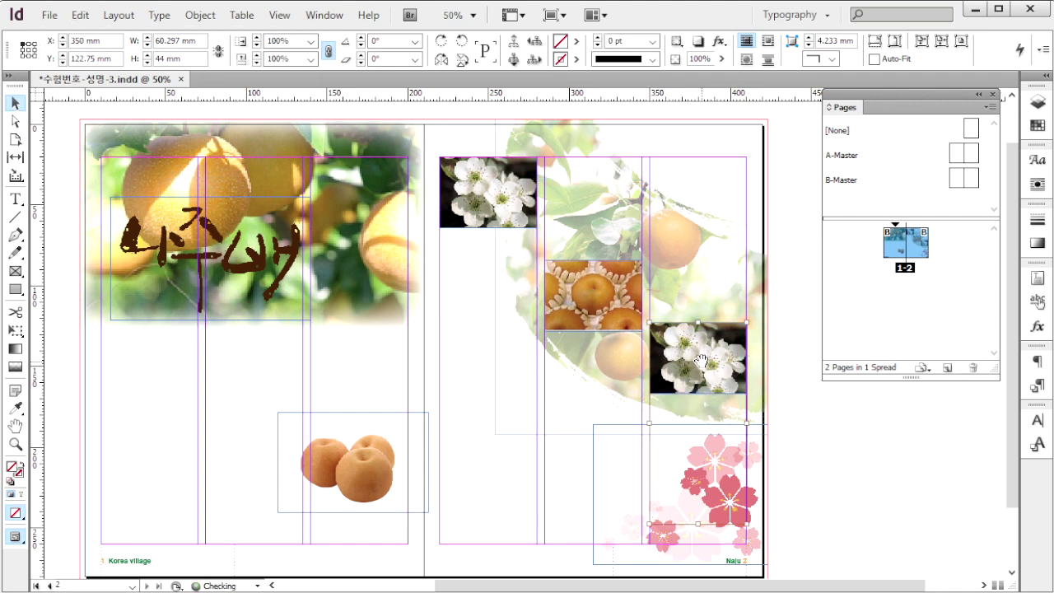
{"action": "key", "text": "ctrl+alt+v"}
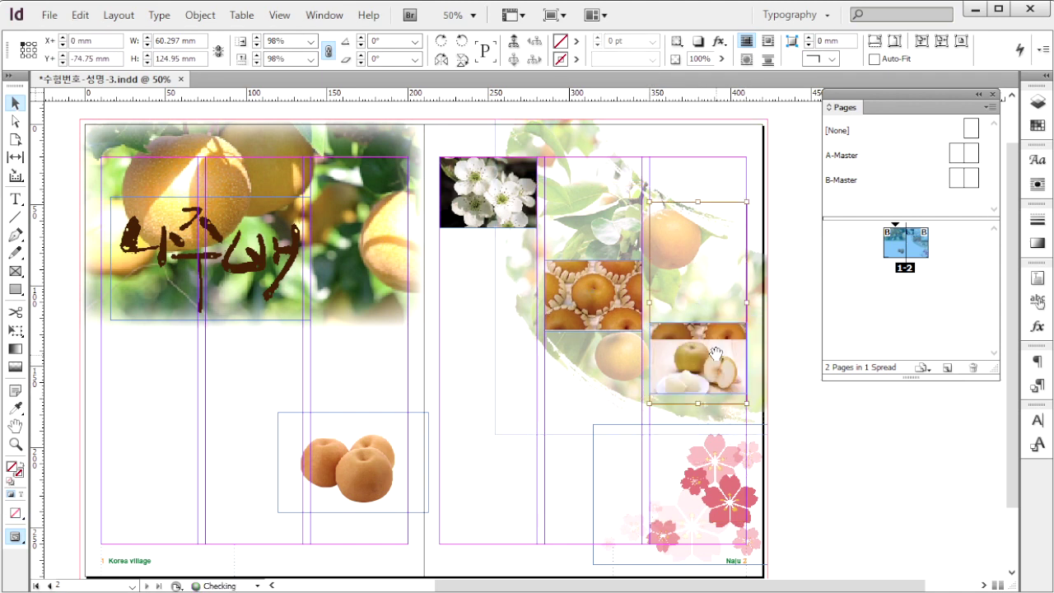
{"action": "left_click_drag", "start_coordinate": [746, 403], "coordinate": [755, 404]}
{"action": "left_click_drag", "start_coordinate": [727, 370], "coordinate": [726, 358]}
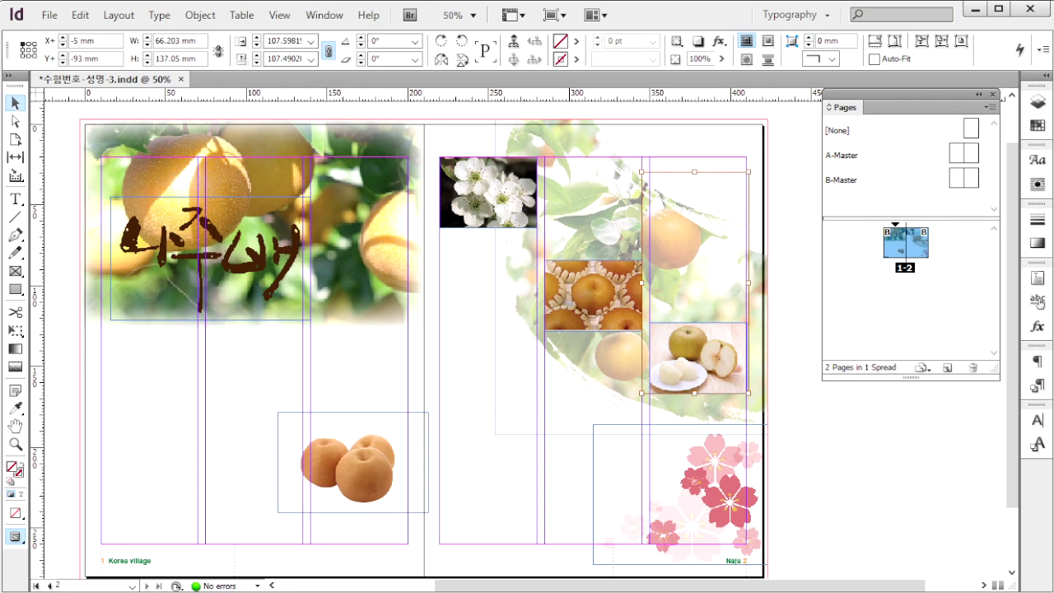
Step: Create a 93 × 10 mm rectangle in the blank area below page 1's title image, and swap its fill and stroke
{"action": "key", "text": "ctrl+1"}
{"action": "key", "text": "F6"}
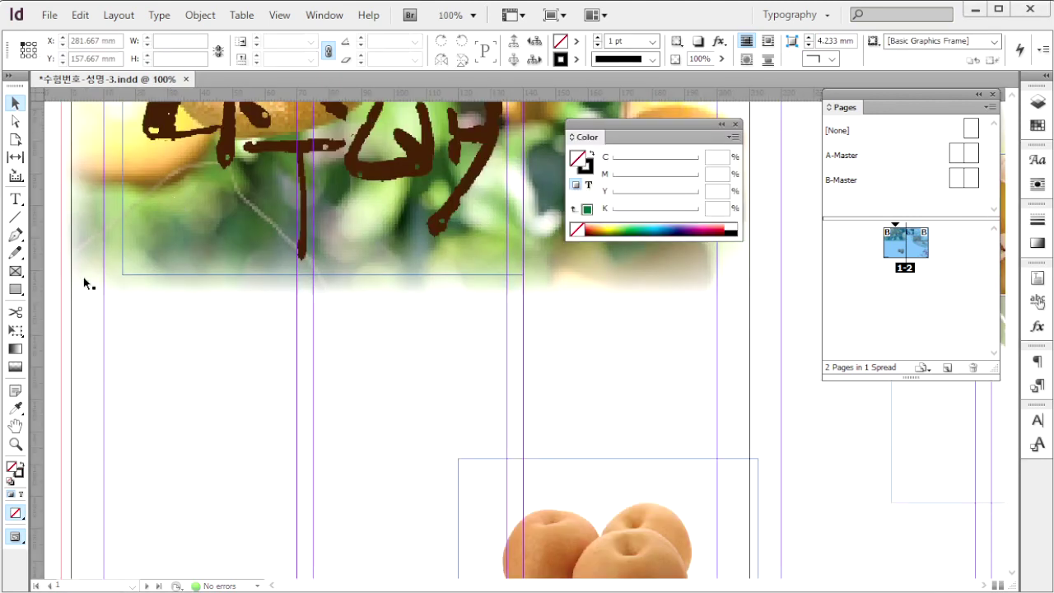
{"action": "left_click", "coordinate": [17, 292]}
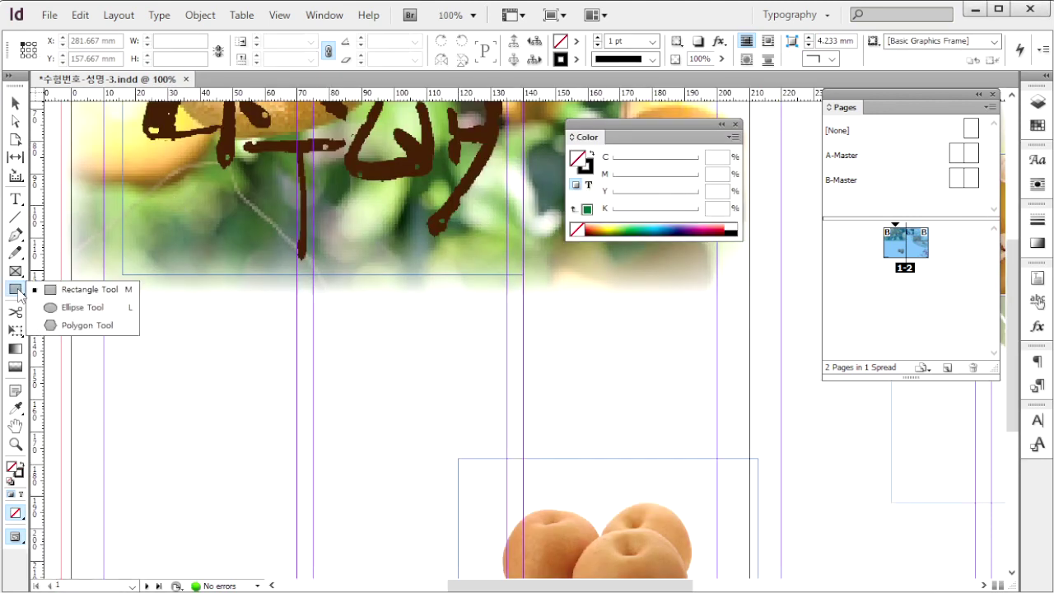
{"action": "left_click", "coordinate": [181, 344]}
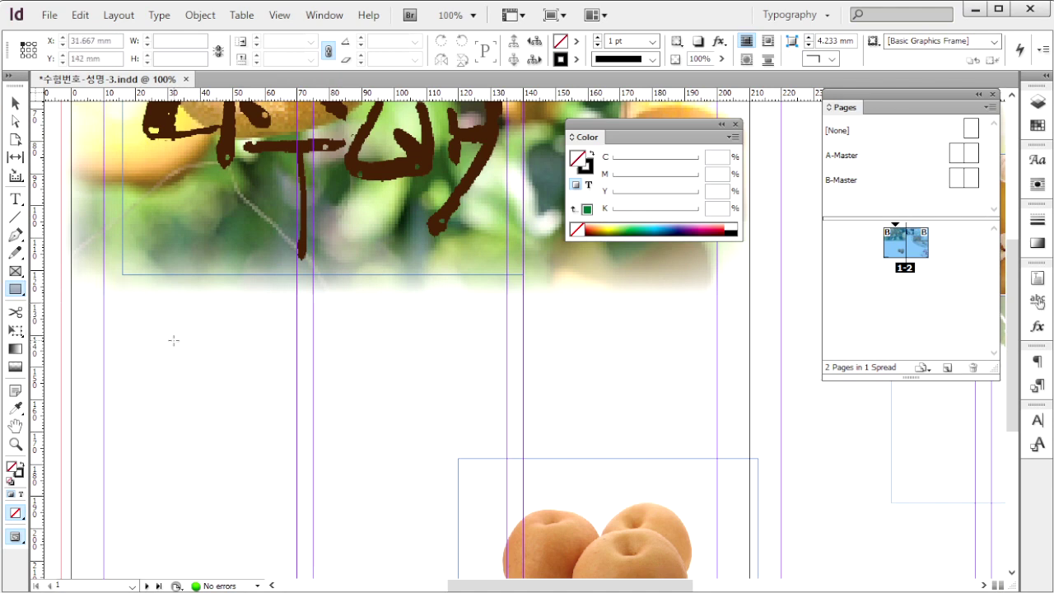
{"action": "left_click", "coordinate": [164, 327]}
{"action": "type", "text": "93"}
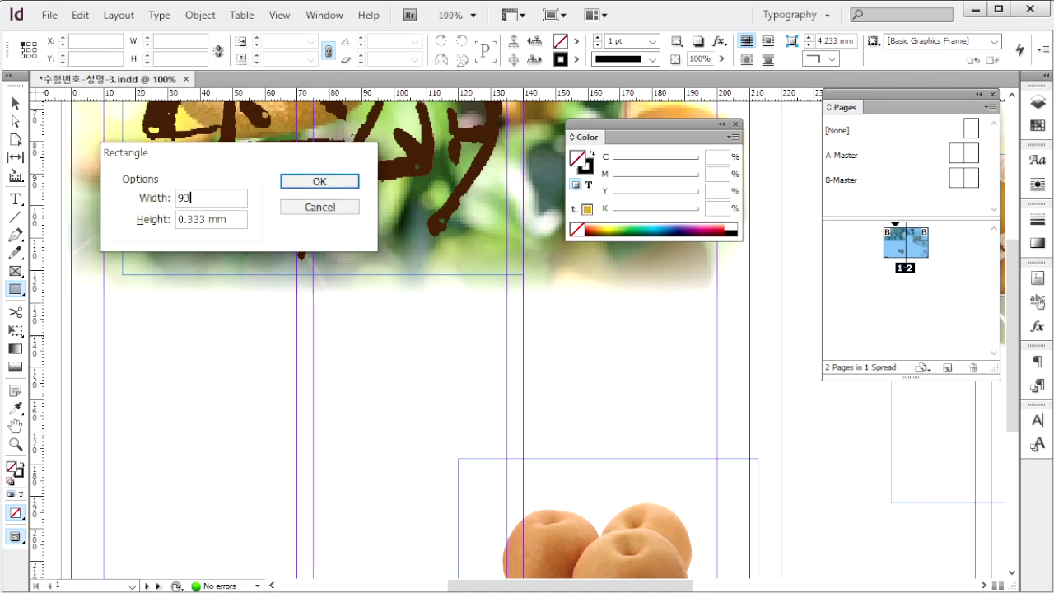
{"action": "key", "text": "Tab"}
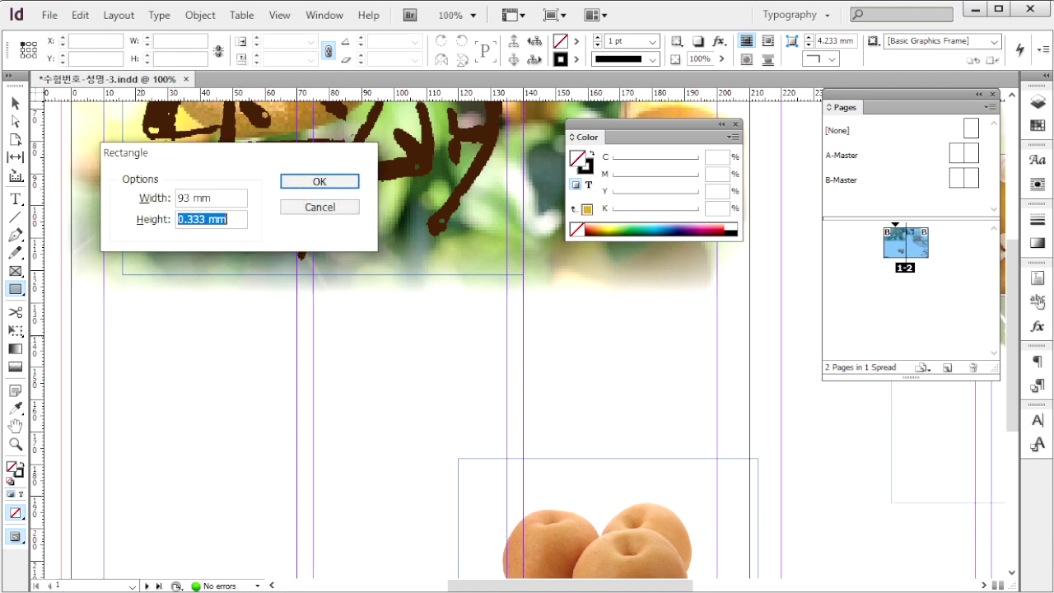
{"action": "type", "text": "10"}
{"action": "key", "text": "Return"}
{"action": "key", "text": "shift+x"}
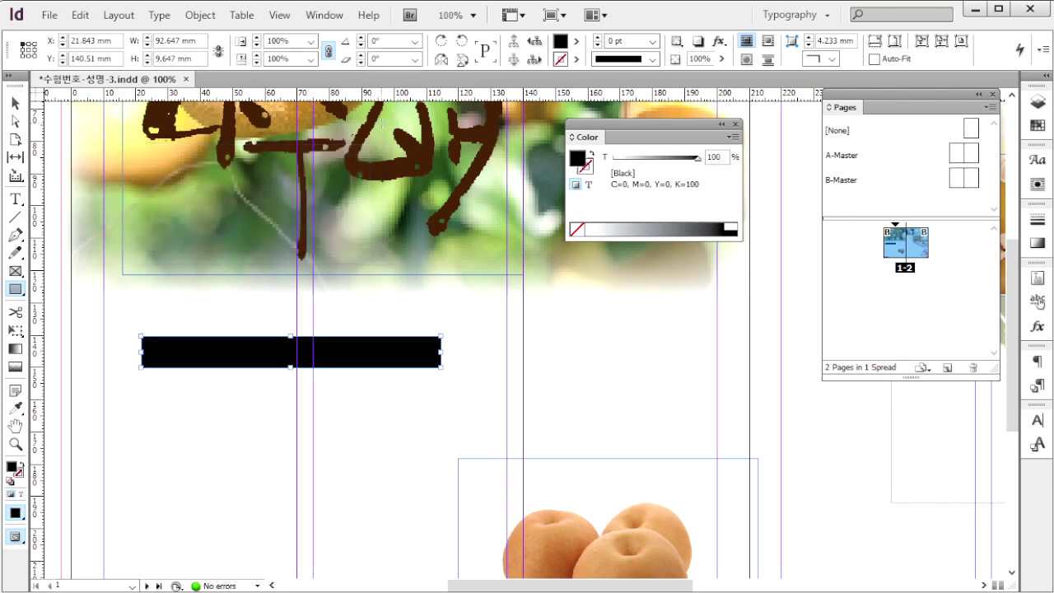
Step: Set the black rectangle's overall dimensions to exactly 93 mm wide and 10 mm high
{"action": "left_click", "coordinate": [201, 40]}
{"action": "type", "text": "93"}
{"action": "key", "text": "Tab"}
{"action": "type", "text": "10"}
{"action": "key", "text": "Return"}
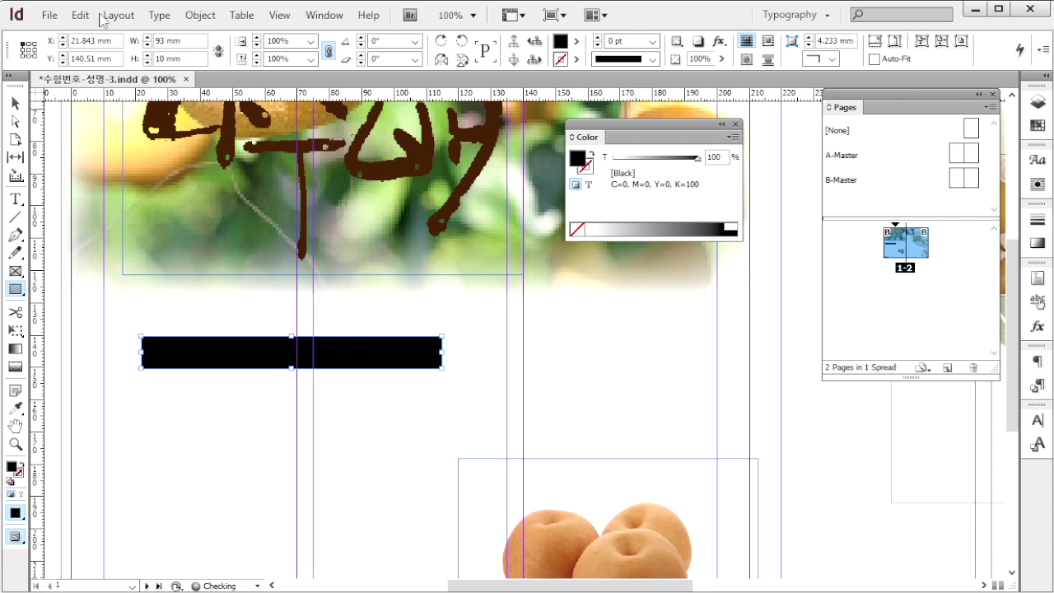
Step: Fill the rectangle with the CMYK colour C 0, M 30, Y 100, K 10
{"action": "left_click", "coordinate": [733, 137]}
{"action": "left_click", "coordinate": [748, 181]}
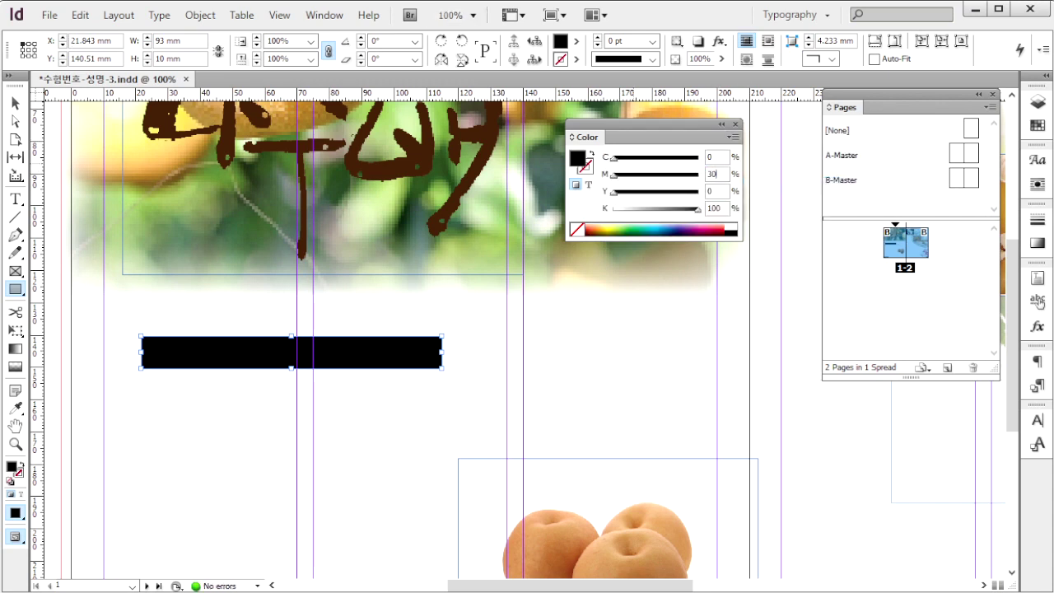
{"action": "key", "text": "Tab"}
{"action": "type", "text": "100"}
{"action": "key", "text": "Tab"}
{"action": "type", "text": "10"}
{"action": "key", "text": "Return"}
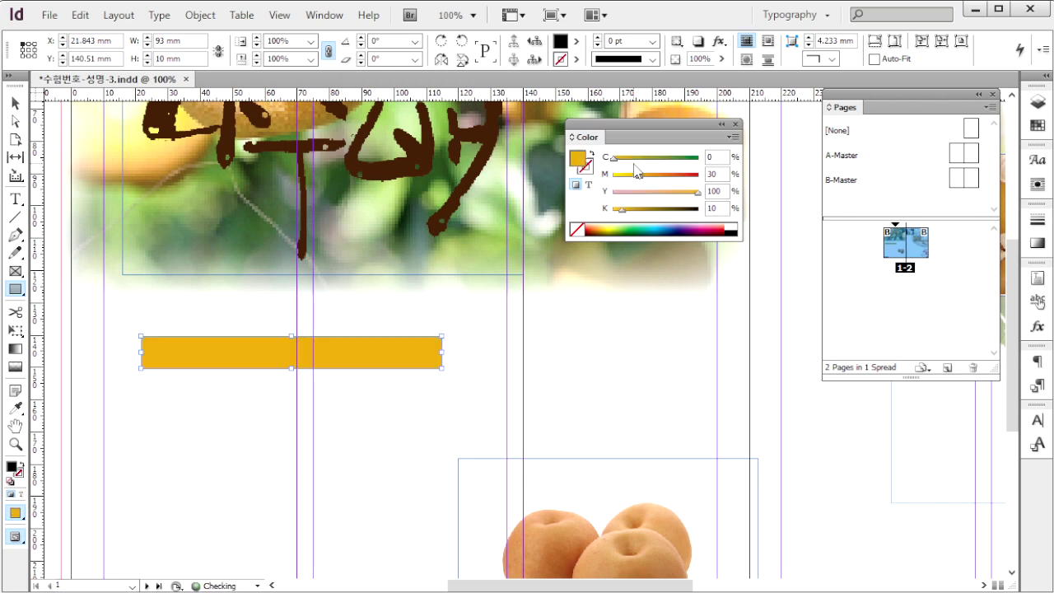
Step: Round all corners of the yellow bar at 5 mm, and move it to page 1's left margin at about Y 131 mm
{"action": "left_click", "coordinate": [200, 15]}
{"action": "mouse_move", "coordinate": [325, 436]}
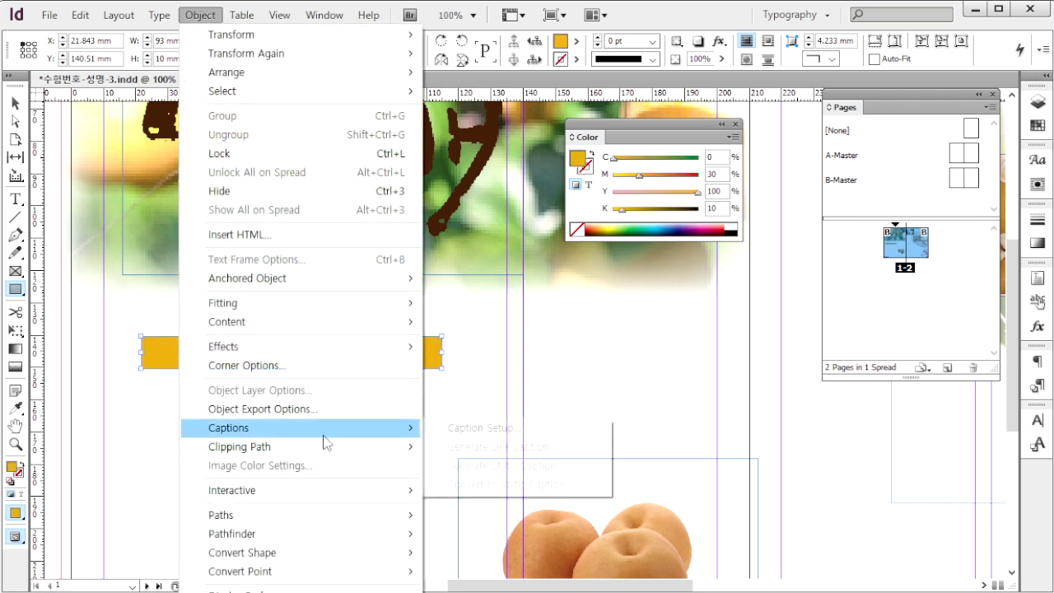
{"action": "left_click", "coordinate": [301, 364]}
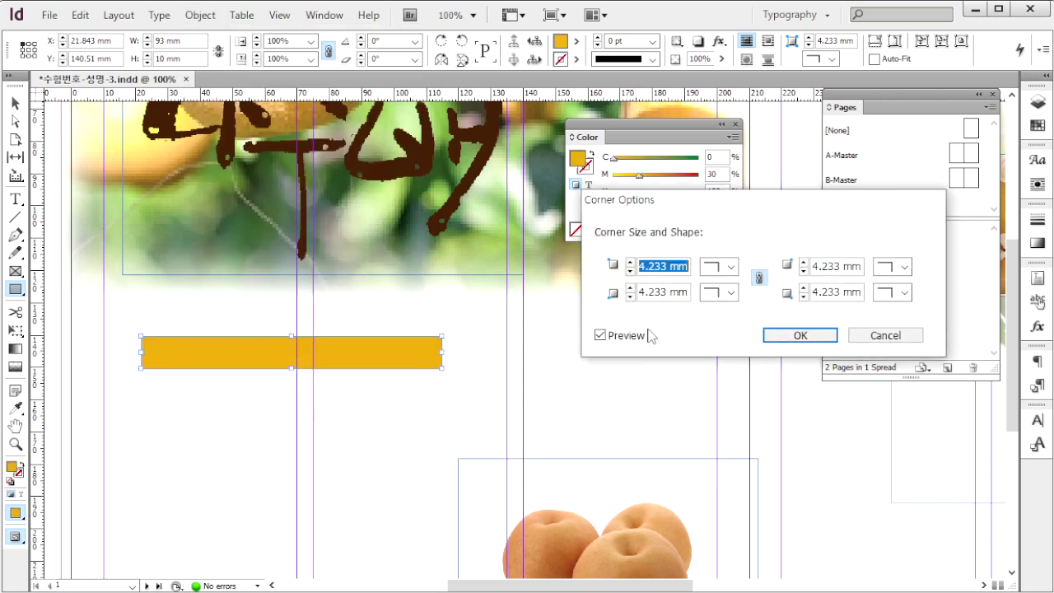
{"action": "left_click", "coordinate": [730, 266]}
{"action": "left_click", "coordinate": [741, 372]}
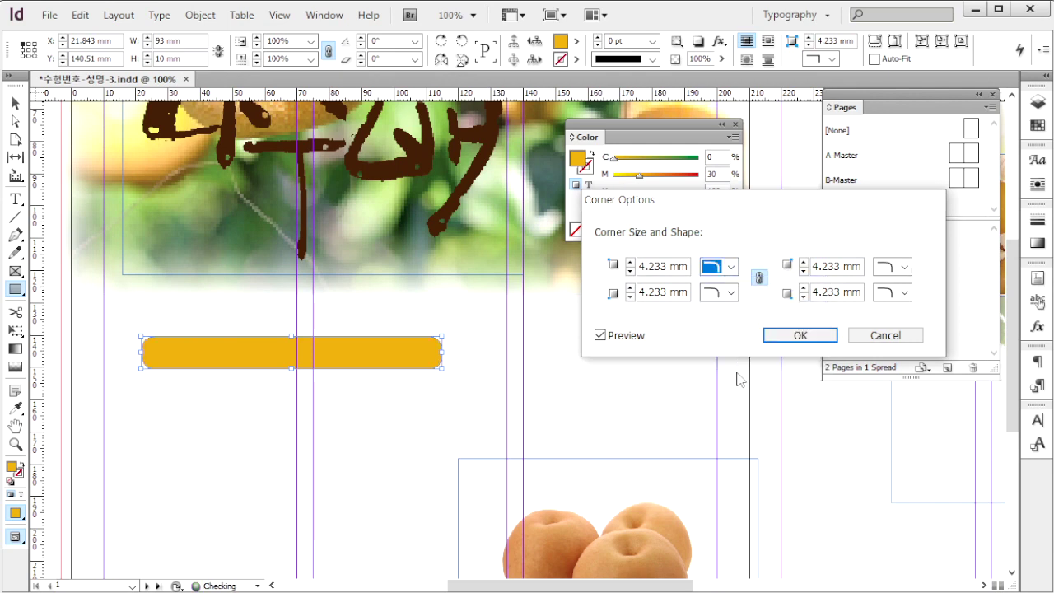
{"action": "double_click", "coordinate": [650, 266]}
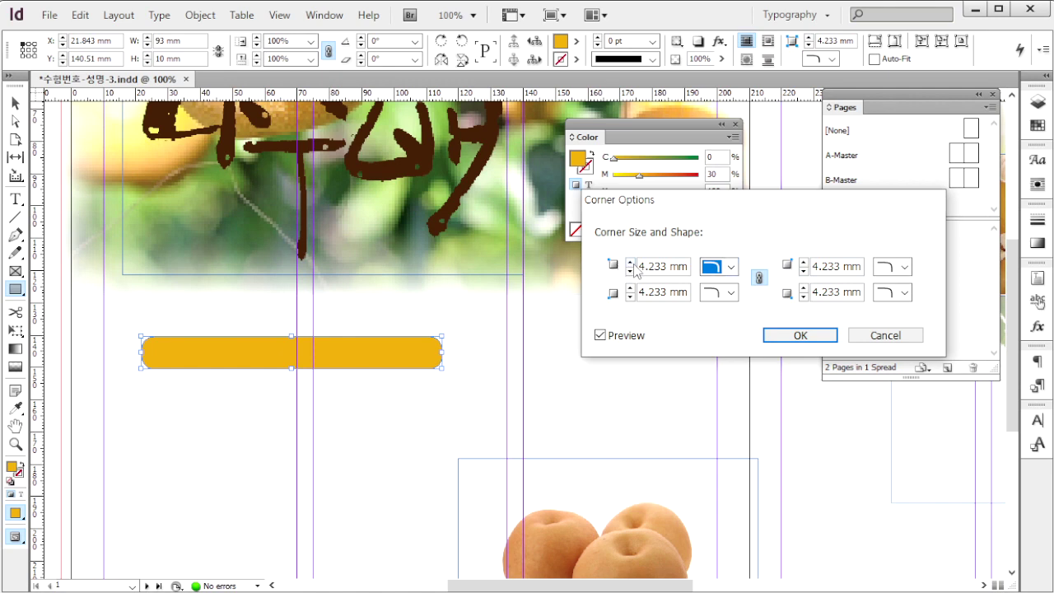
{"action": "type", "text": "5"}
{"action": "left_click", "coordinate": [799, 335]}
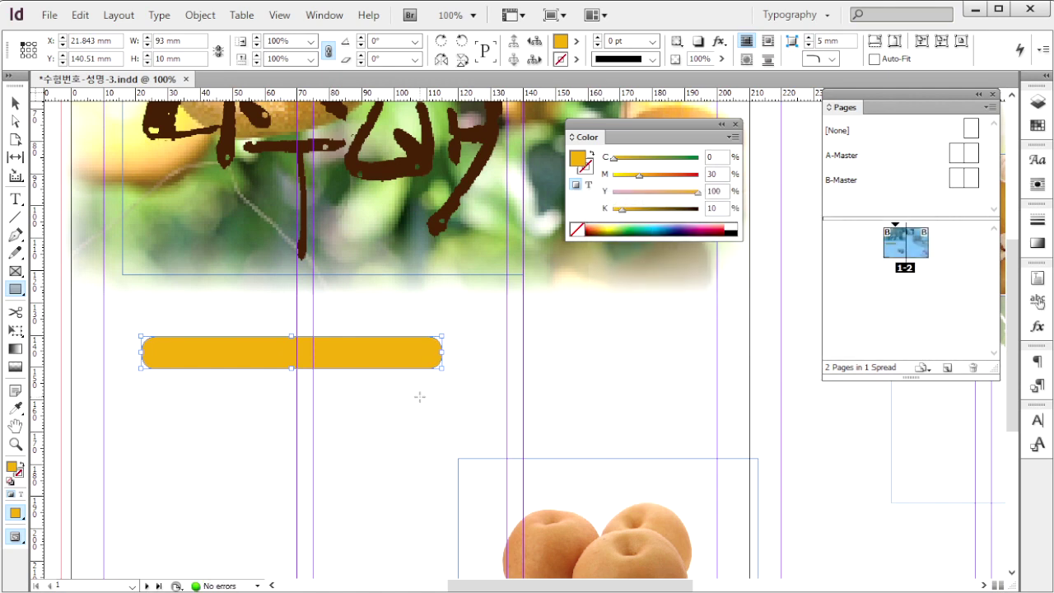
{"action": "left_click", "coordinate": [15, 103]}
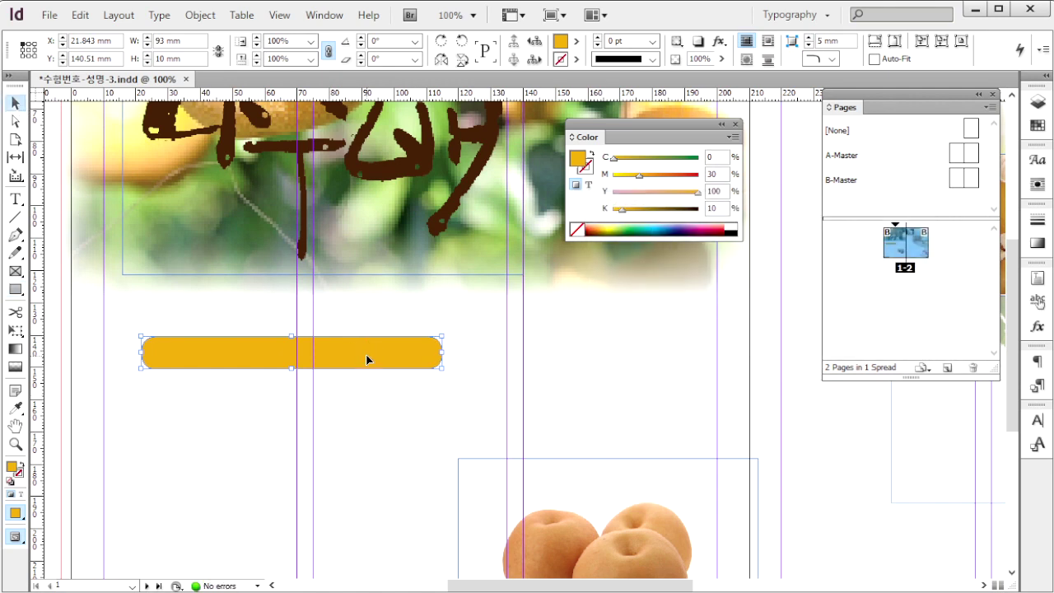
{"action": "left_click_drag", "start_coordinate": [365, 355], "coordinate": [328, 321]}
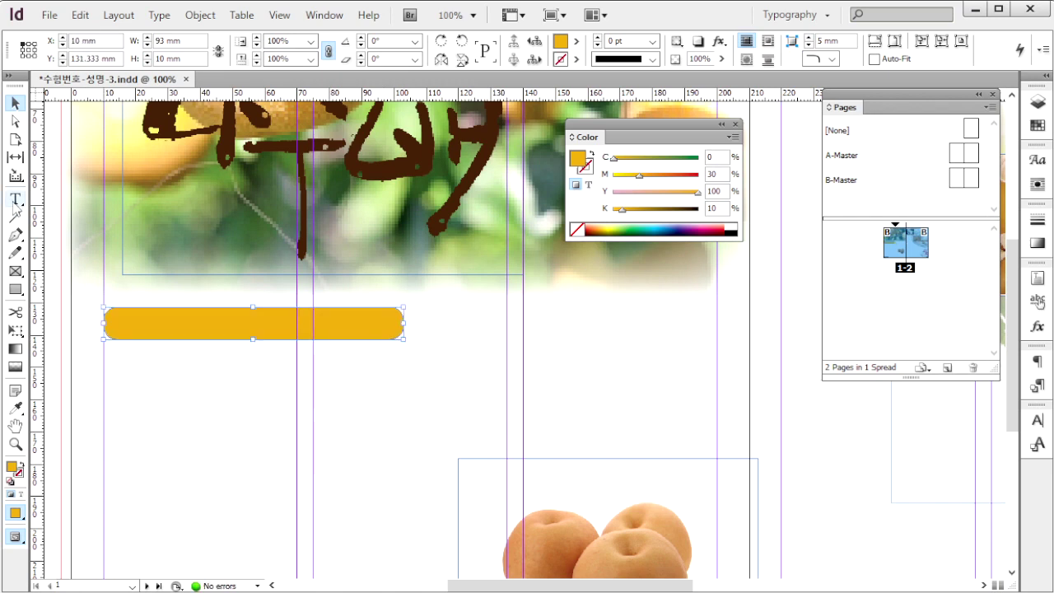
Step: Draw a text frame of about 116 × 14 mm over the title image's lower edge, and set its font to Dotum 16 pt
{"action": "key", "text": "t"}
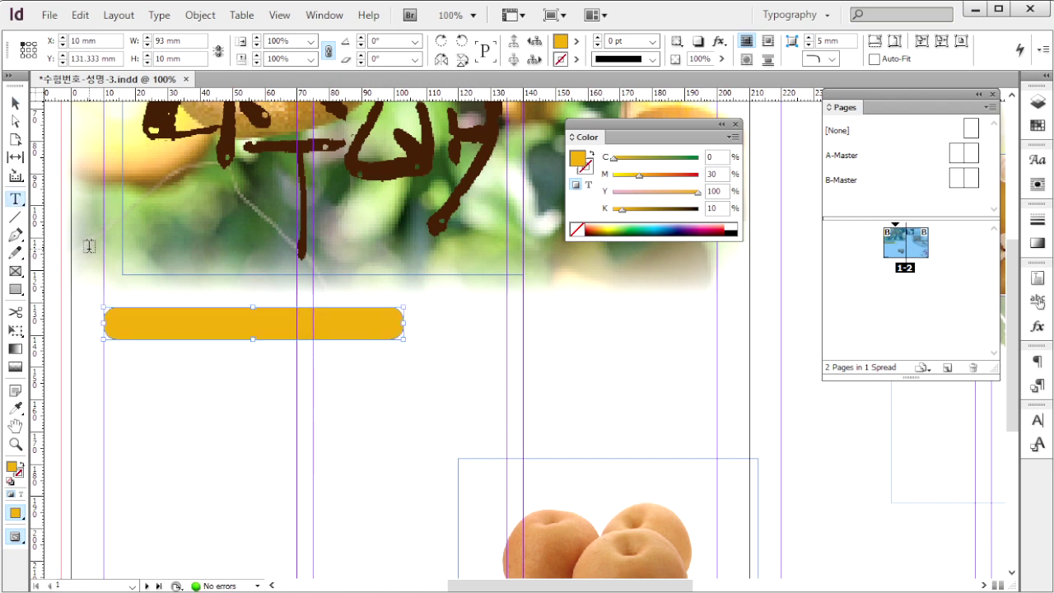
{"action": "left_click_drag", "start_coordinate": [121, 238], "coordinate": [494, 281]}
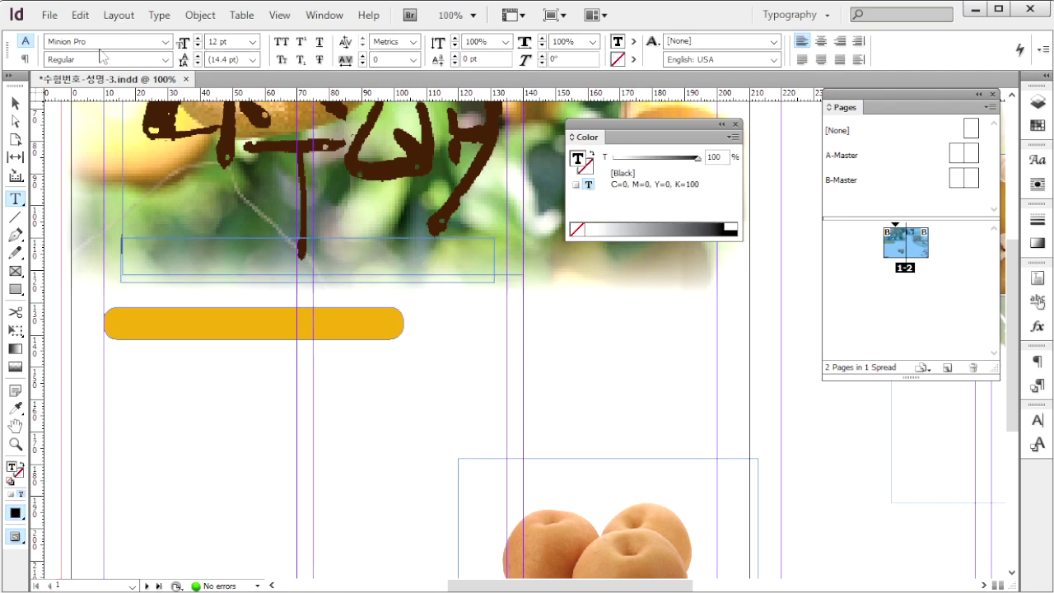
{"action": "left_click", "coordinate": [166, 42]}
{"action": "left_click", "coordinate": [129, 38]}
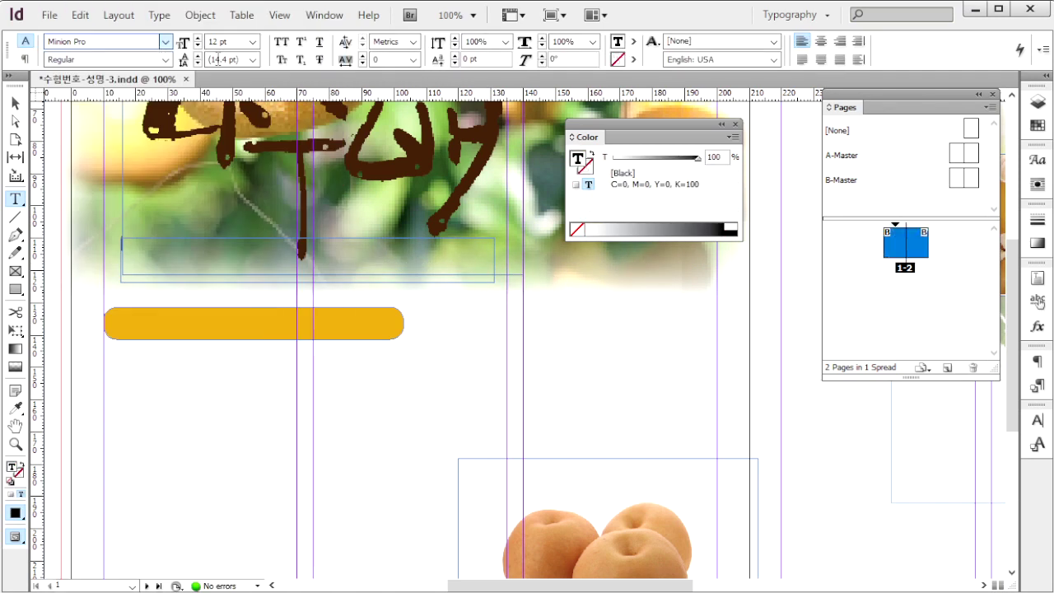
{"action": "triple_click", "coordinate": [243, 41]}
{"action": "type", "text": "16"}
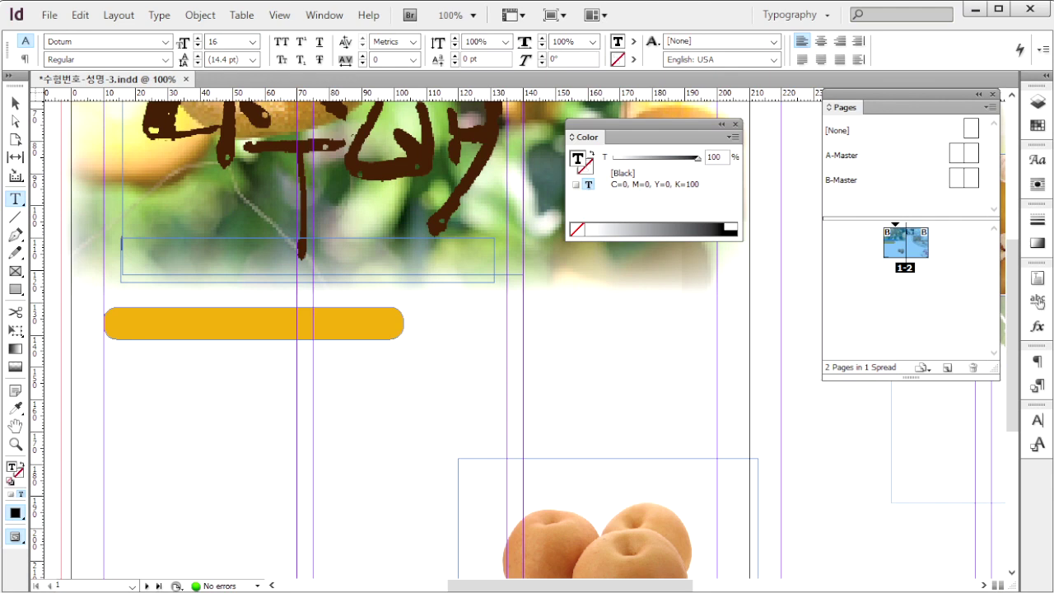
{"action": "key", "text": "Return"}
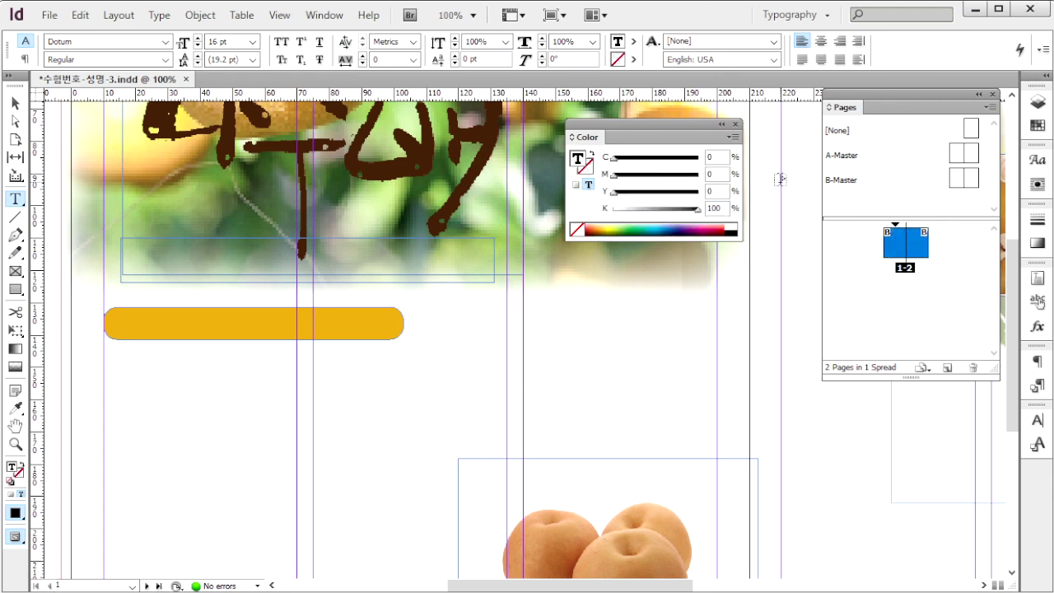
Step: Set the text colour to C 60, M 80, Y 100, K 50 and enter the caption 대한민국 정보화마을
{"action": "left_click", "coordinate": [716, 157]}
{"action": "type", "text": "60"}
{"action": "key", "text": "Tab"}
{"action": "type", "text": "8"}
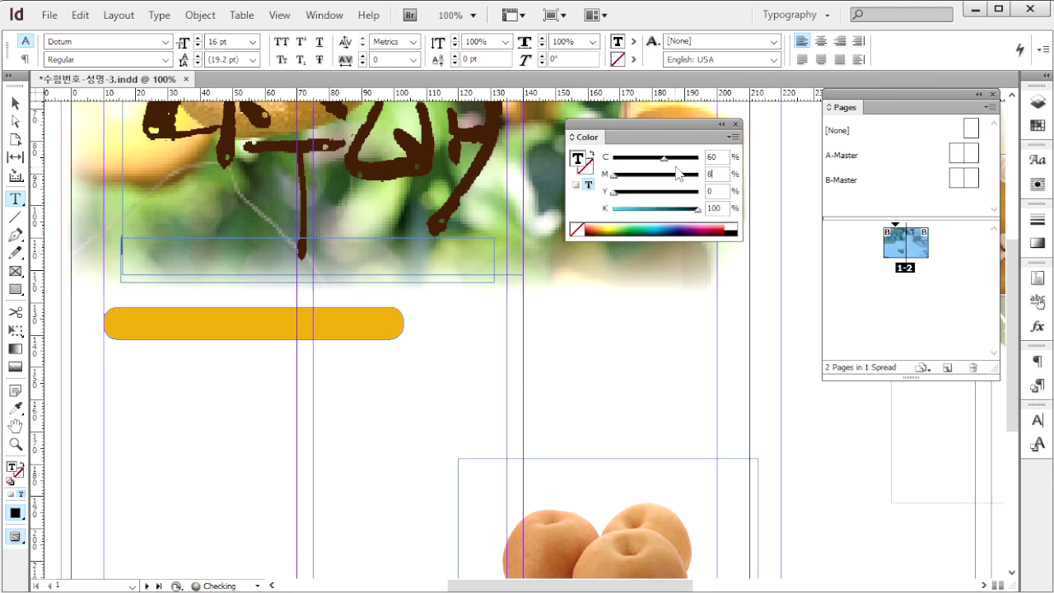
{"action": "type", "text": "0"}
{"action": "key", "text": "Tab"}
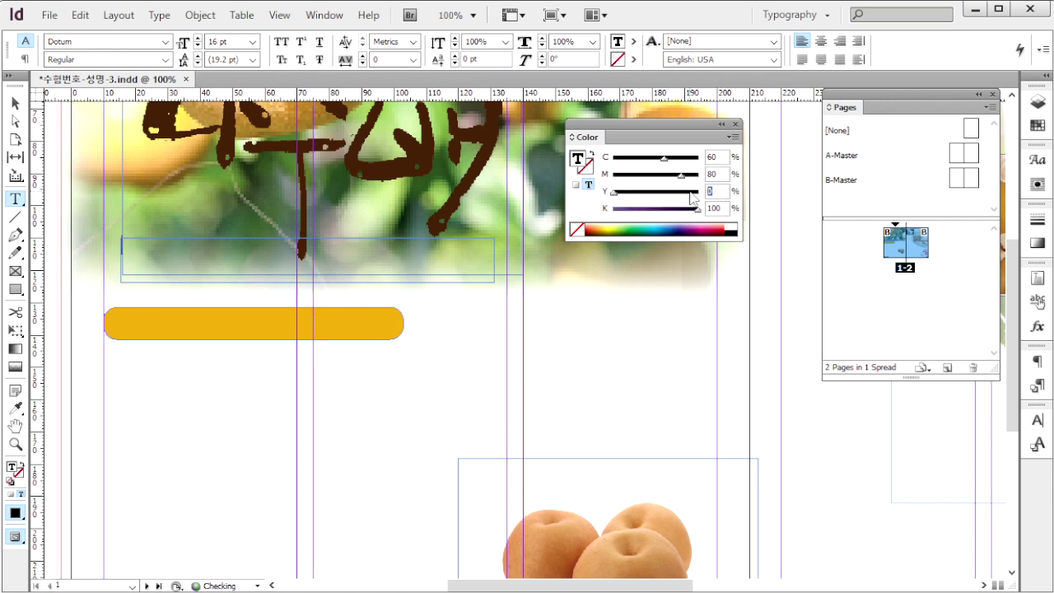
{"action": "type", "text": "100"}
{"action": "key", "text": "Tab"}
{"action": "type", "text": "50"}
{"action": "key", "text": "Return"}
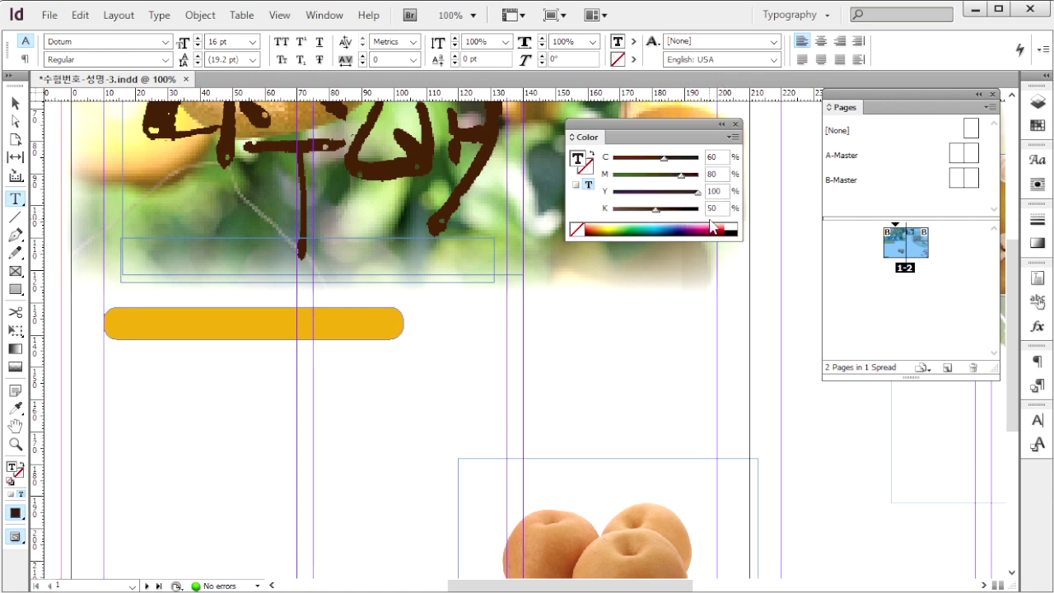
Step: Check the first reference image, shrink the caption's text frame to its text, and move it to the title image's lower-right corner
{"action": "key", "text": "alt+Tab"}
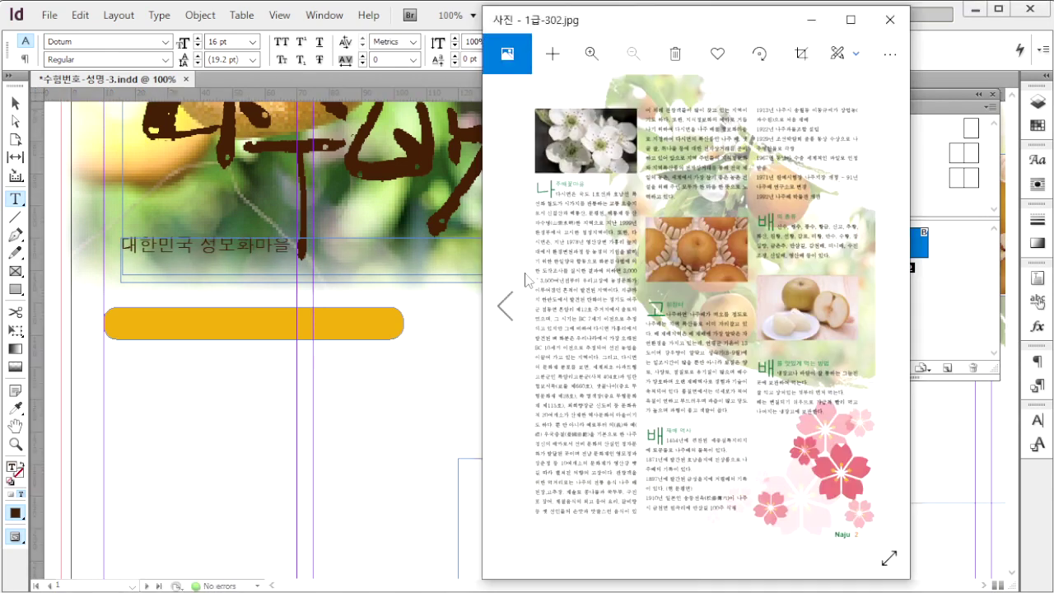
{"action": "left_click", "coordinate": [505, 306]}
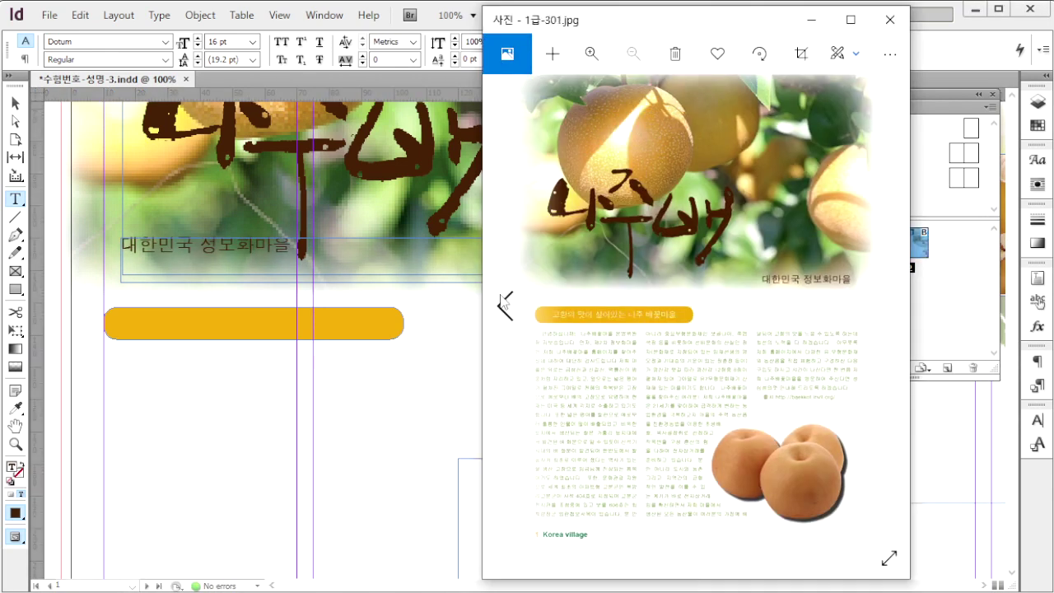
{"action": "left_click", "coordinate": [15, 103]}
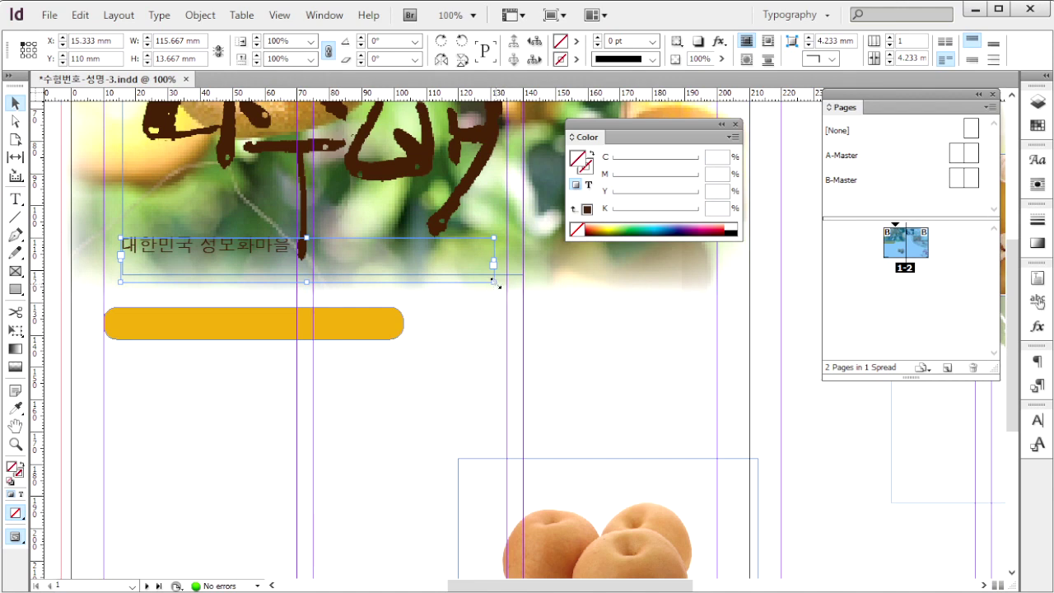
{"action": "left_click_drag", "start_coordinate": [494, 283], "coordinate": [664, 272]}
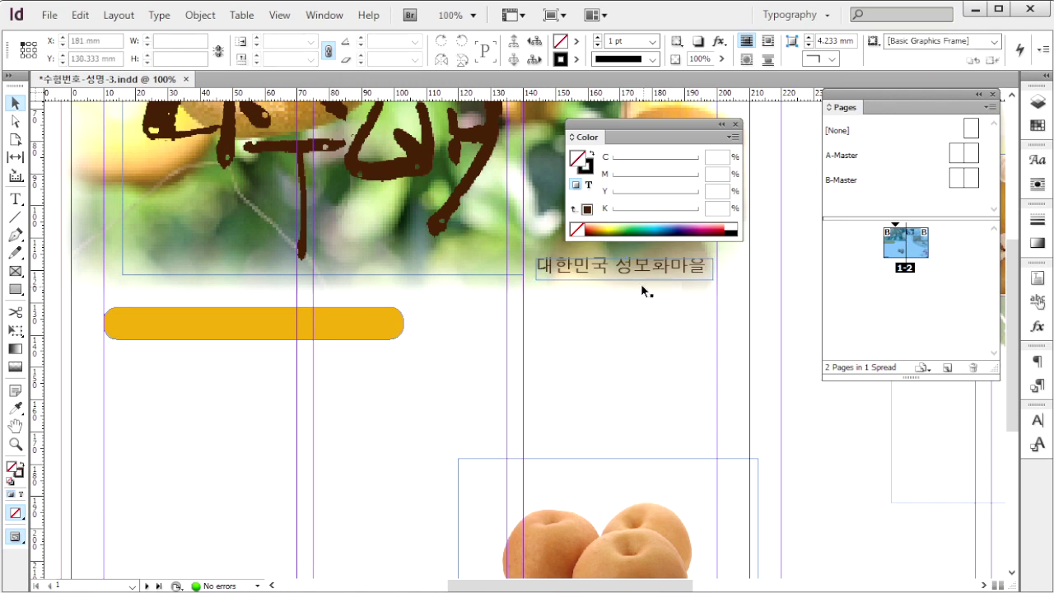
Step: Apply a drop shadow to the three-pear image near page 1's lower-right margin
{"action": "scroll", "coordinate": [657, 345], "scroll_direction": "down", "scroll_amount": 3}
{"action": "scroll", "coordinate": [657, 345], "scroll_direction": "right", "scroll_amount": 3}
{"action": "left_click", "coordinate": [338, 346]}
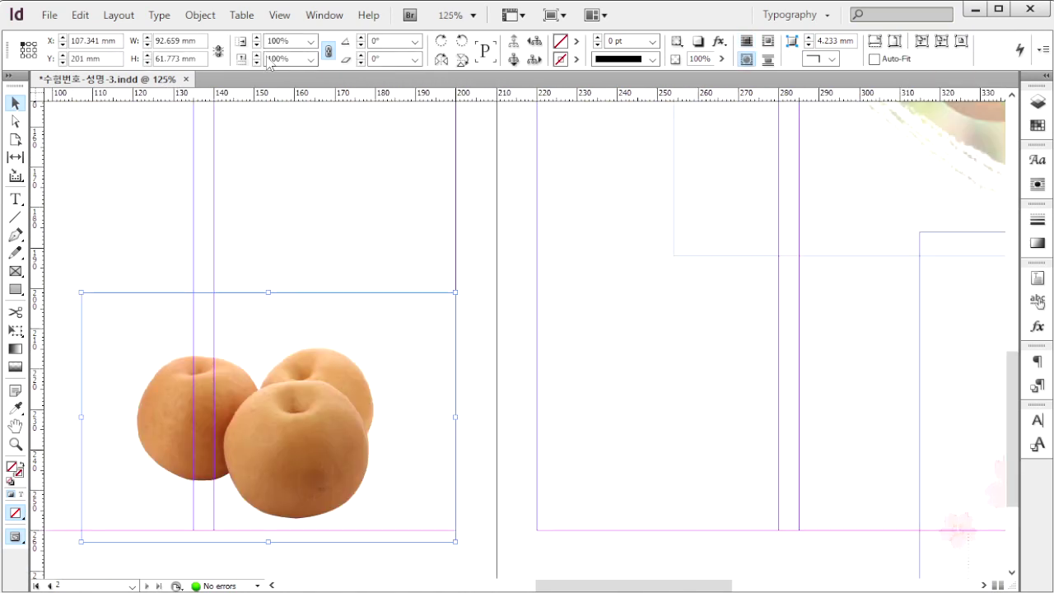
{"action": "left_click", "coordinate": [323, 15]}
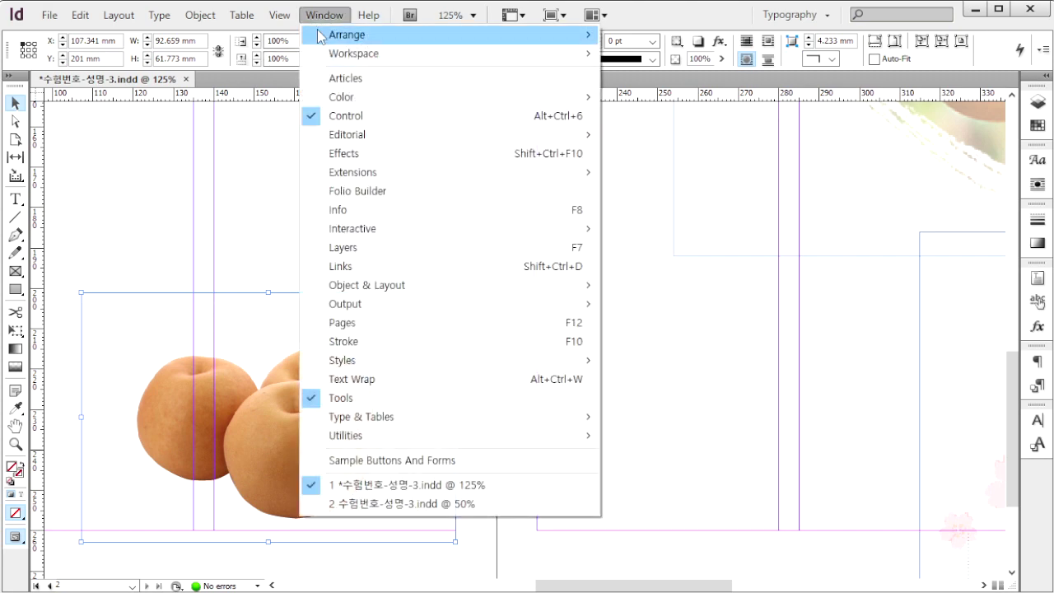
{"action": "key", "text": "ctrl+alt+m"}
{"action": "left_click", "coordinate": [875, 547]}
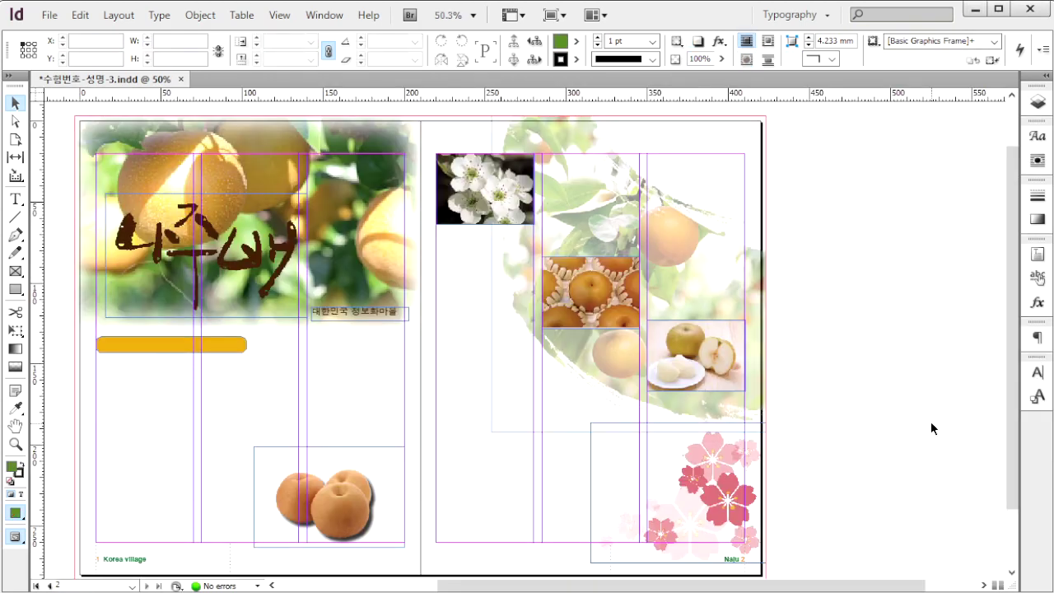
Step: Create a new paragraph style named 본문1
{"action": "key", "text": "F5"}
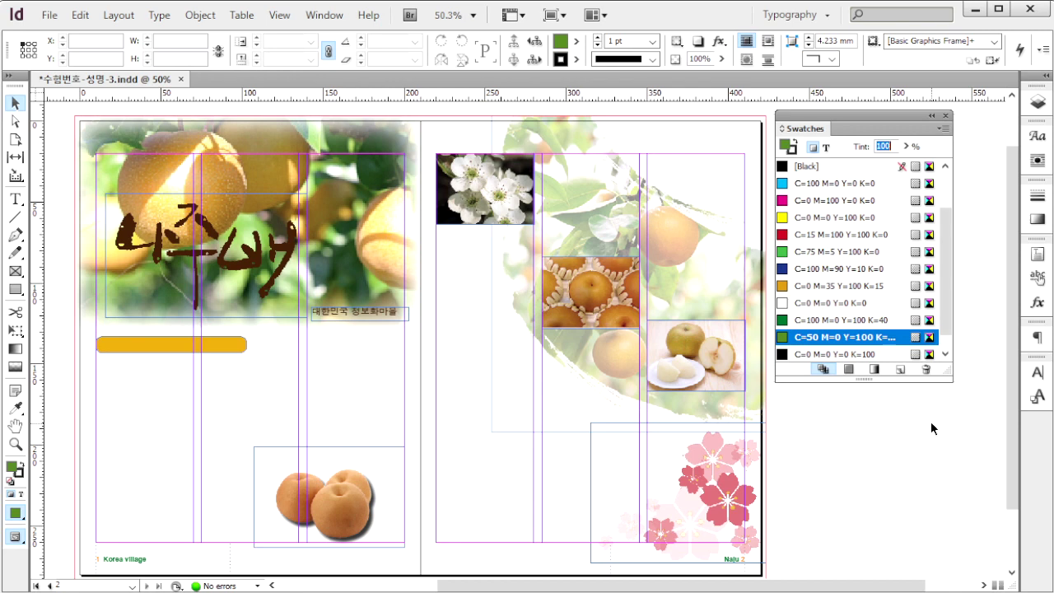
{"action": "key", "text": "F5"}
{"action": "key", "text": "F11"}
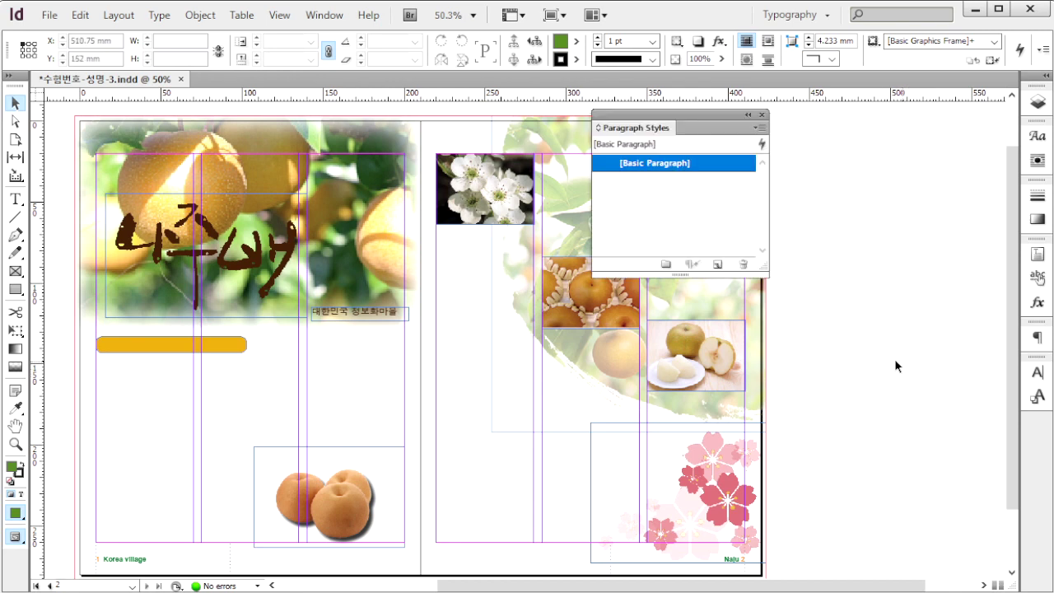
{"action": "left_click", "coordinate": [757, 128]}
{"action": "left_click", "coordinate": [813, 133]}
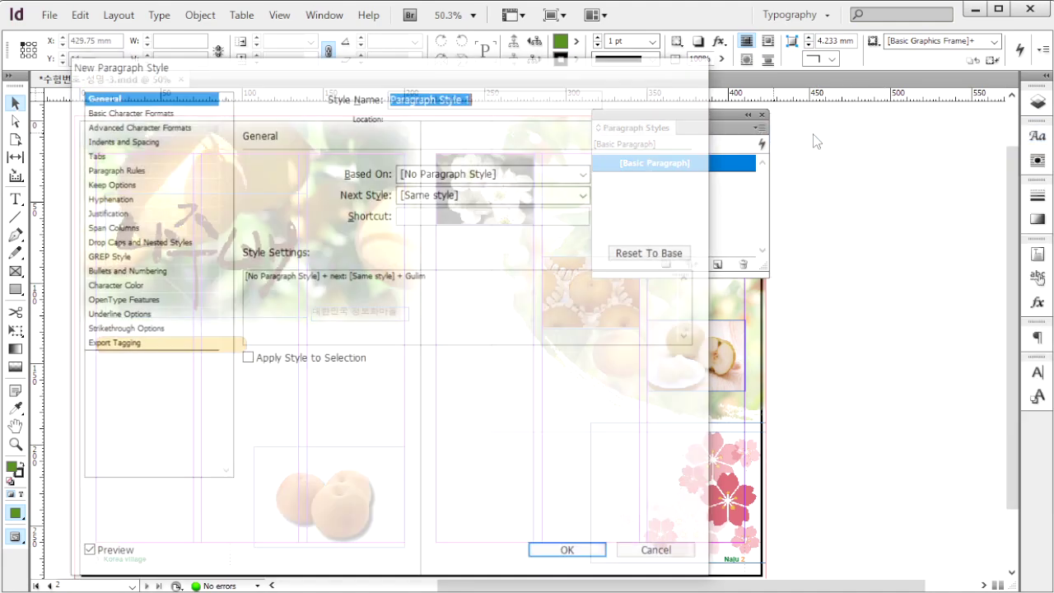
{"action": "left_click", "coordinate": [137, 110]}
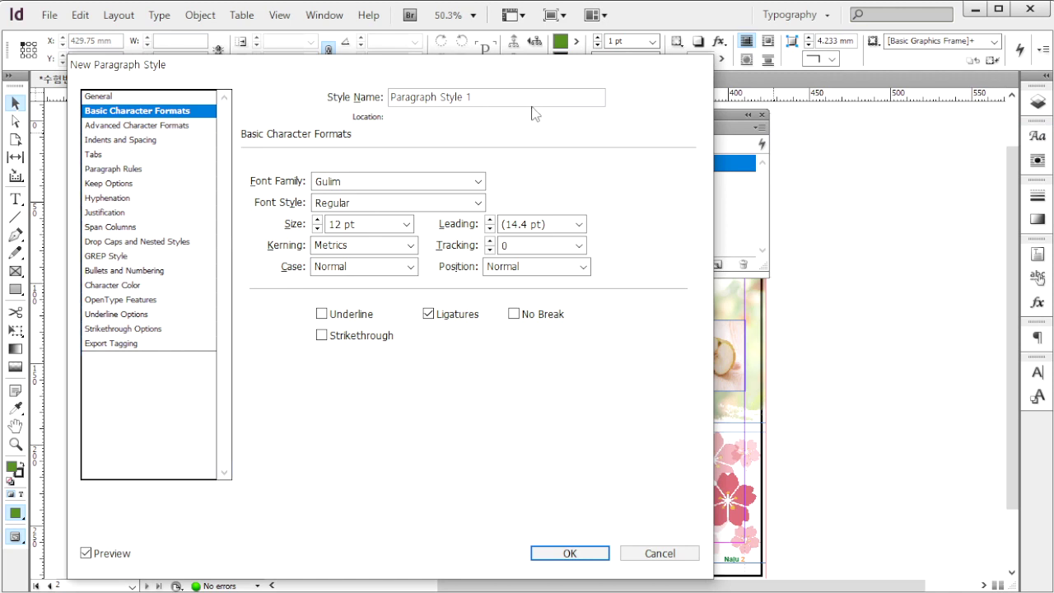
{"action": "left_click_drag", "start_coordinate": [515, 105], "coordinate": [391, 98]}
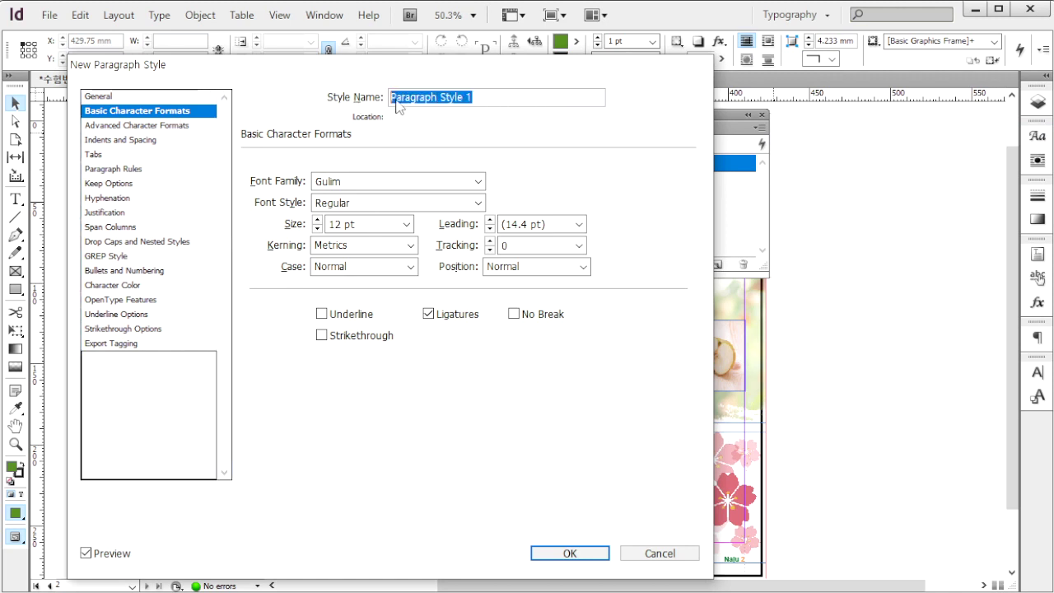
{"action": "type", "text": "본문1"}
Step: Set the 본문1 style's font size to 9 pt and its leading to 15 pt
{"action": "left_click_drag", "start_coordinate": [373, 224], "coordinate": [330, 224]}
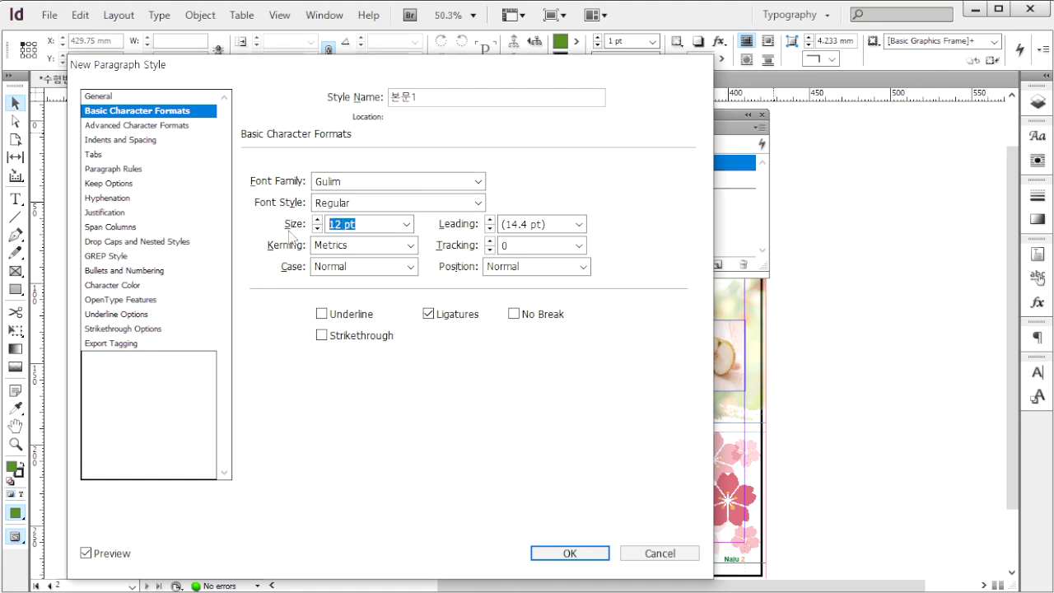
{"action": "type", "text": "9"}
{"action": "left_click_drag", "start_coordinate": [551, 225], "coordinate": [500, 224]}
{"action": "type", "text": "15 pt"}
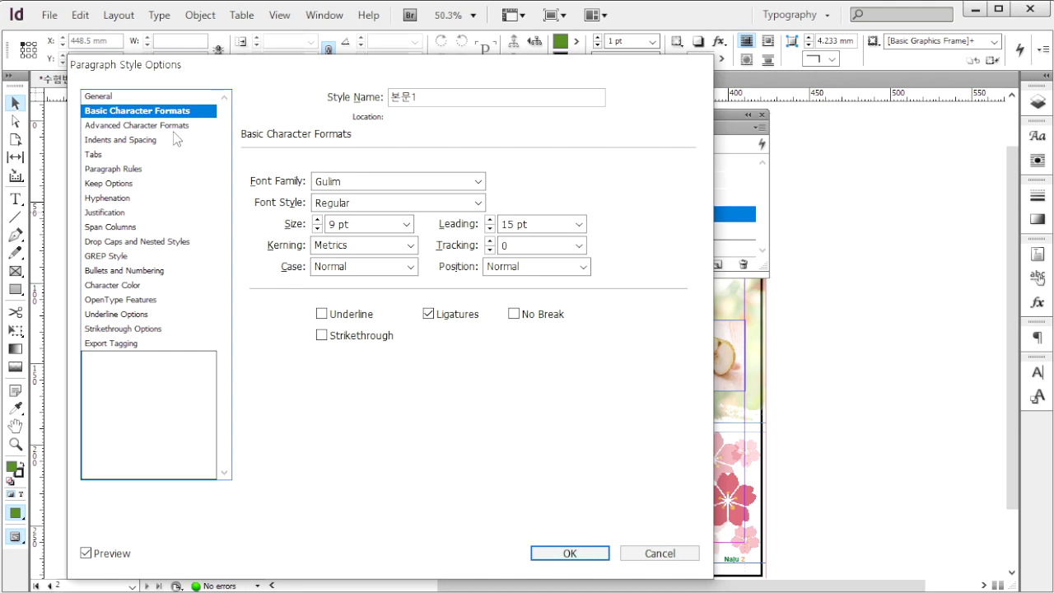
Step: Review the 본문1 style's indents and character colour, and the 중제목 style's basic character formats and colour
{"action": "left_click", "coordinate": [122, 141]}
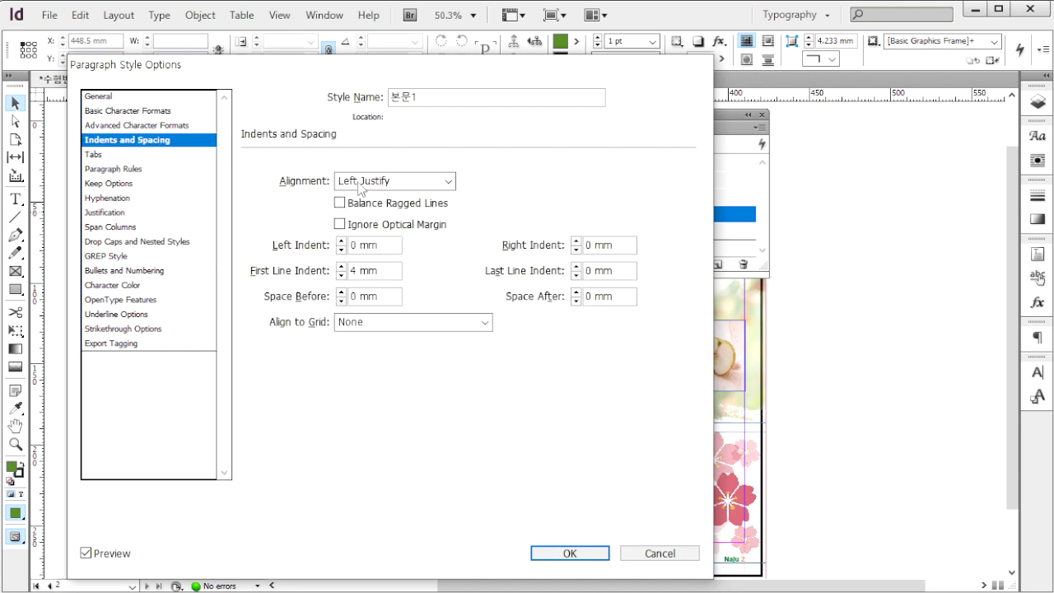
{"action": "double_click", "coordinate": [401, 274]}
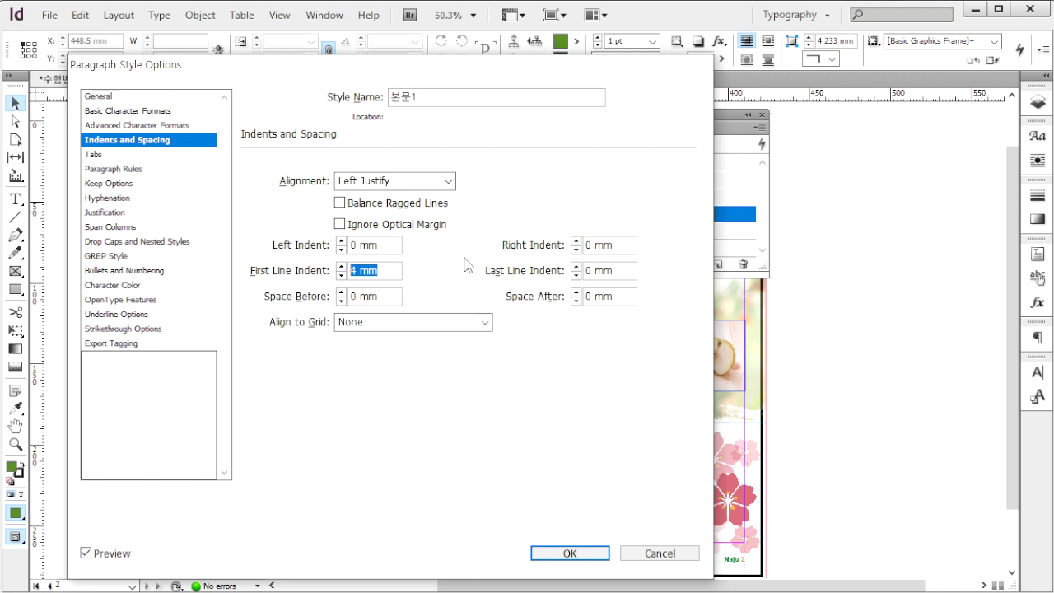
{"action": "left_click", "coordinate": [118, 285]}
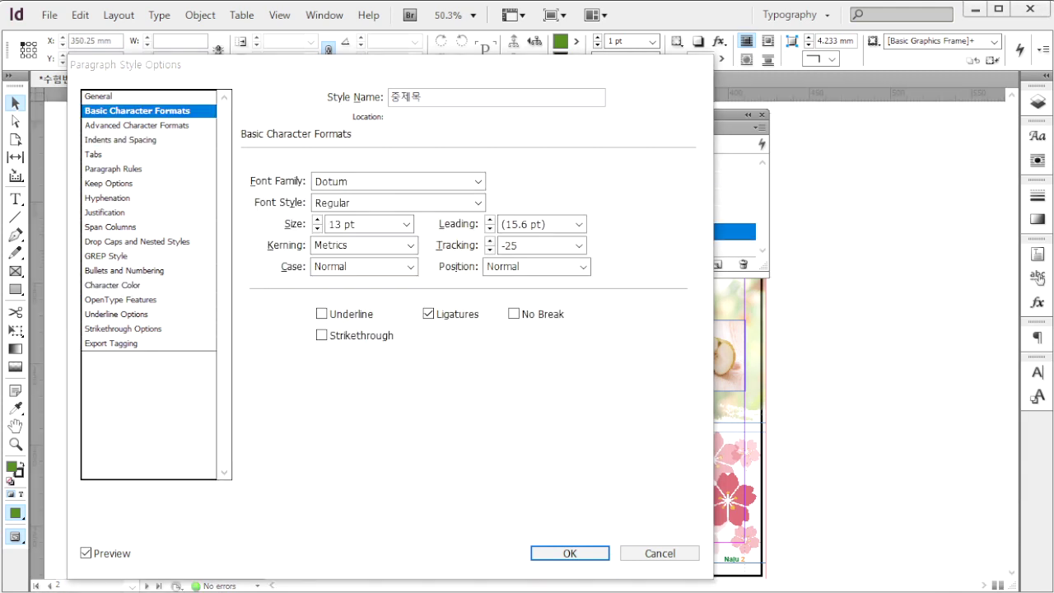
{"action": "left_click", "coordinate": [434, 103]}
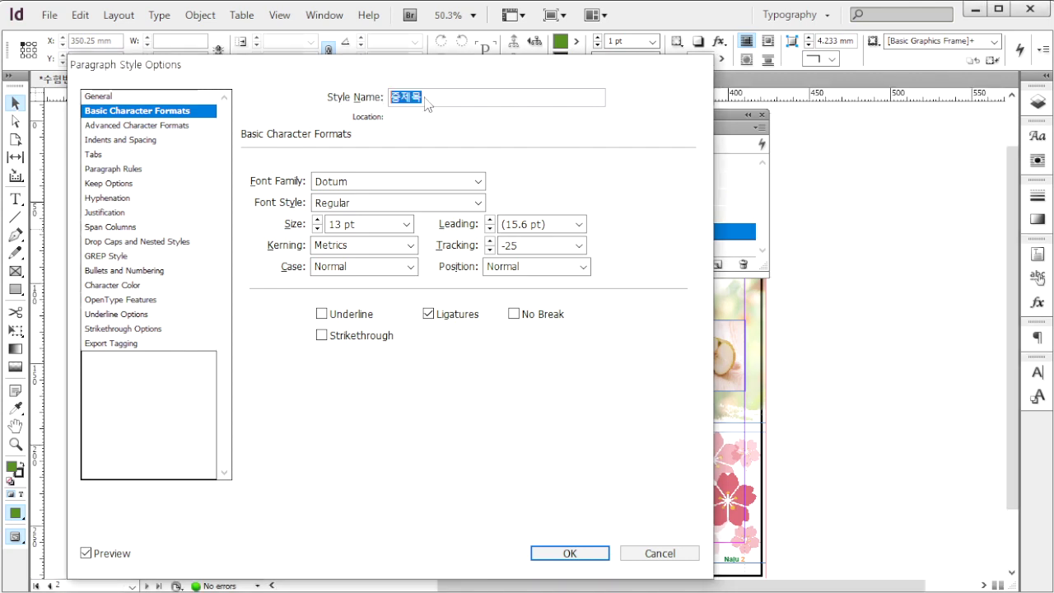
{"action": "left_click", "coordinate": [386, 187]}
{"action": "left_click", "coordinate": [391, 227]}
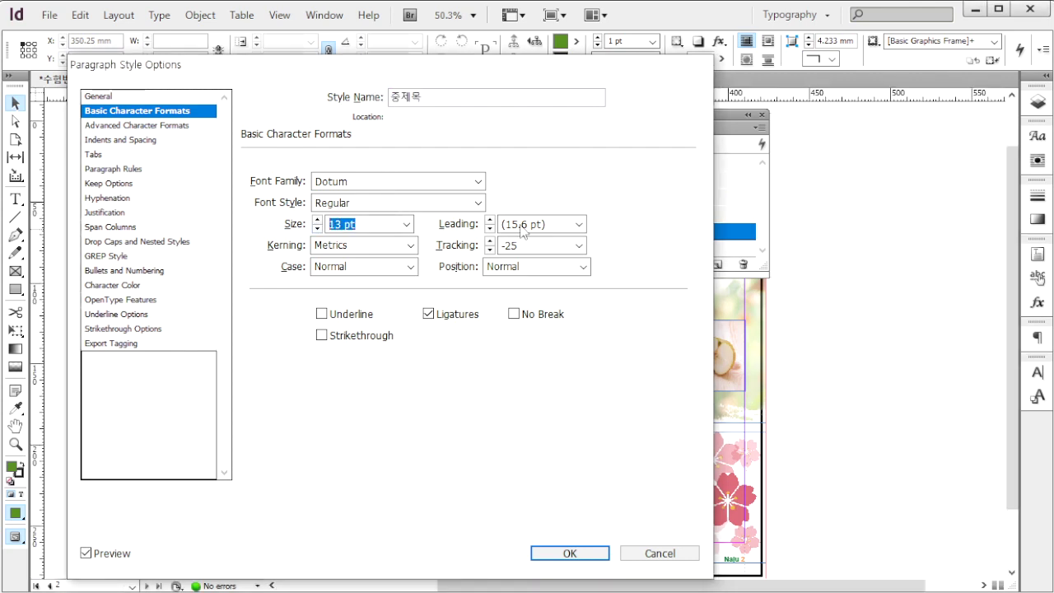
{"action": "left_click", "coordinate": [549, 248]}
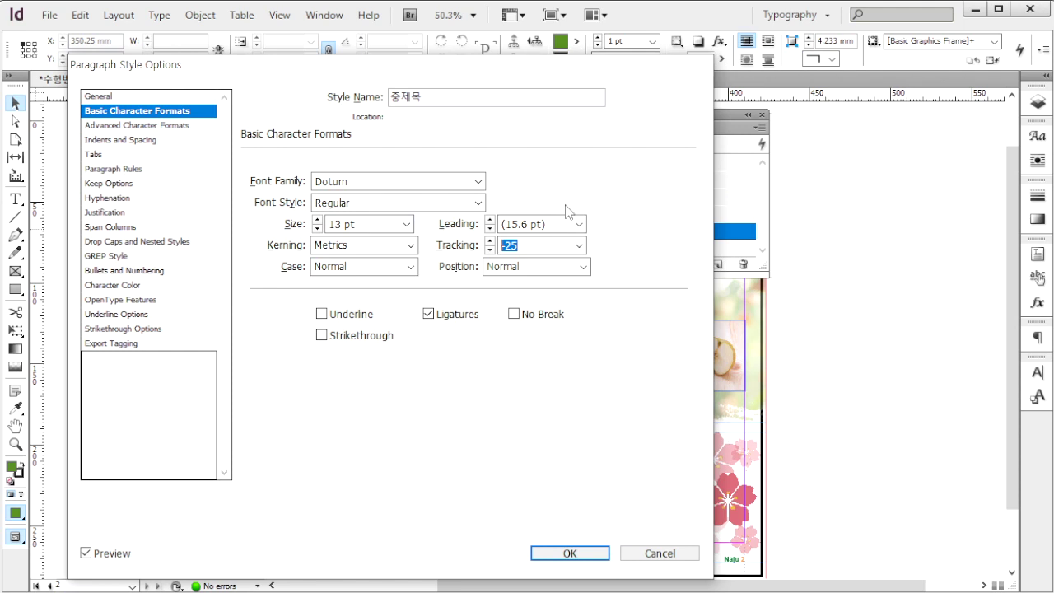
{"action": "left_click", "coordinate": [123, 285]}
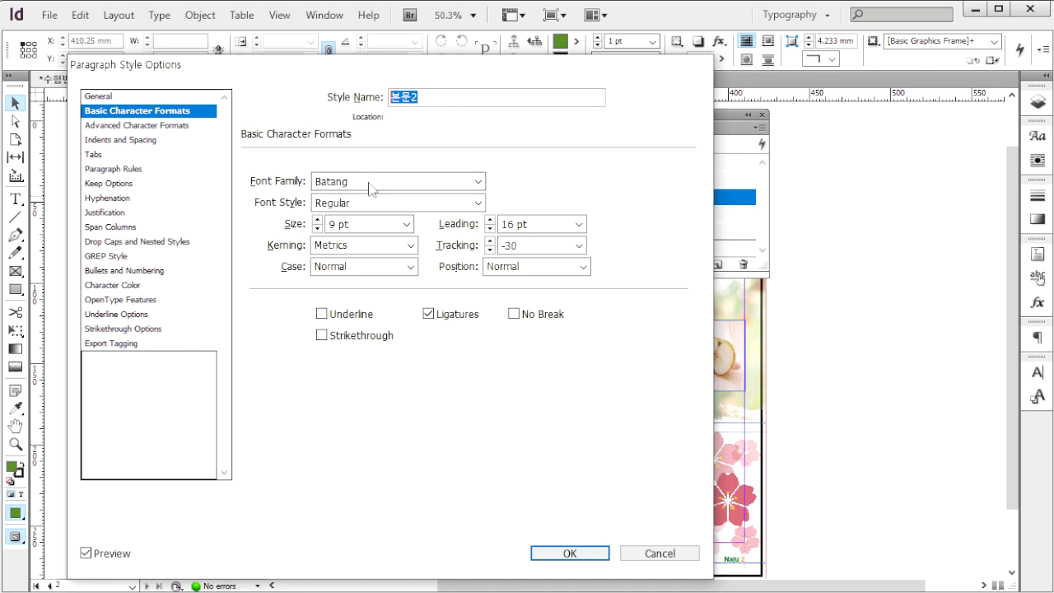
Step: Check the 본문2 style's size, leading and tracking, and set its character colour to C=0 M=0 Y=0 K=100
{"action": "left_click", "coordinate": [368, 227]}
{"action": "left_click", "coordinate": [546, 222]}
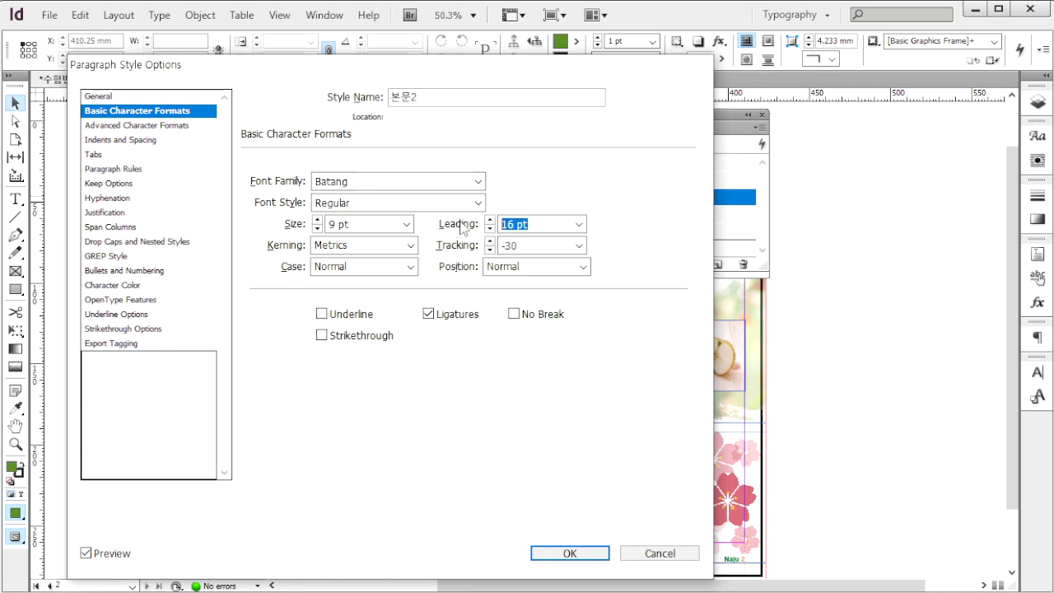
{"action": "left_click", "coordinate": [533, 246]}
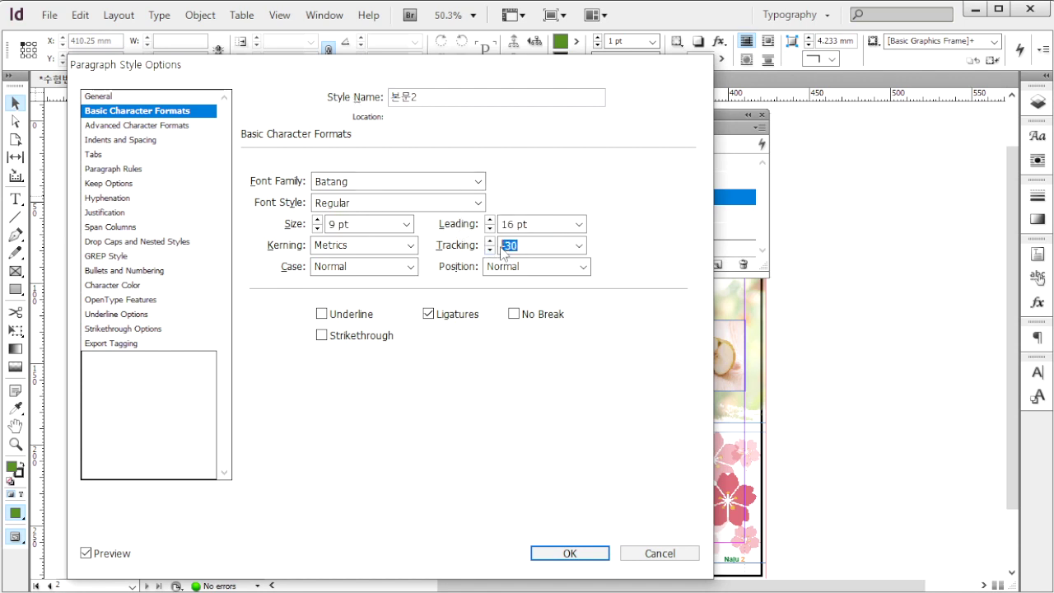
{"action": "left_click", "coordinate": [115, 285]}
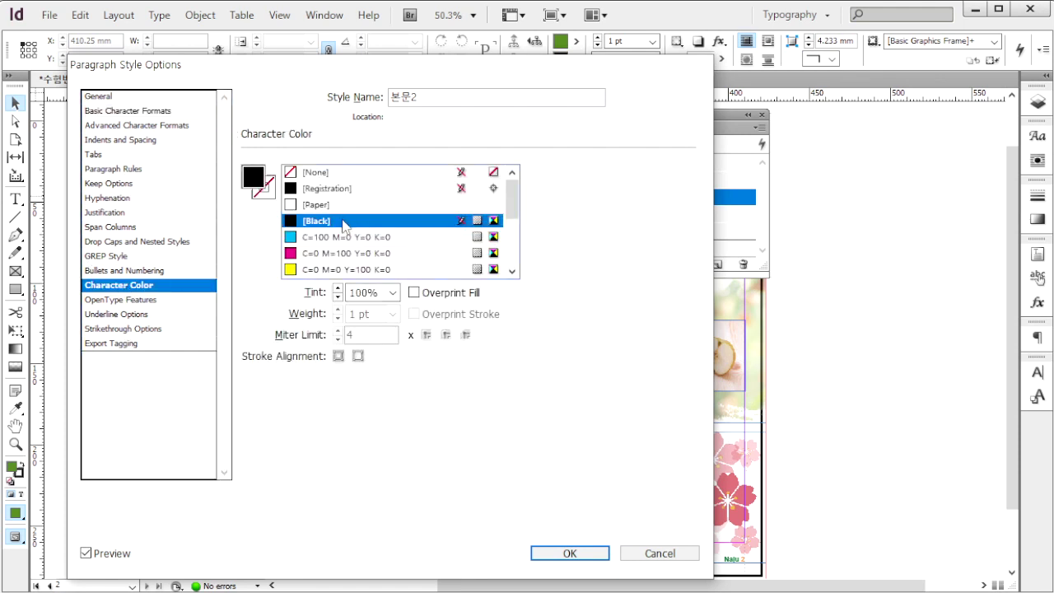
{"action": "scroll", "coordinate": [517, 238], "scroll_direction": "down", "scroll_amount": 5}
{"action": "left_click", "coordinate": [403, 269]}
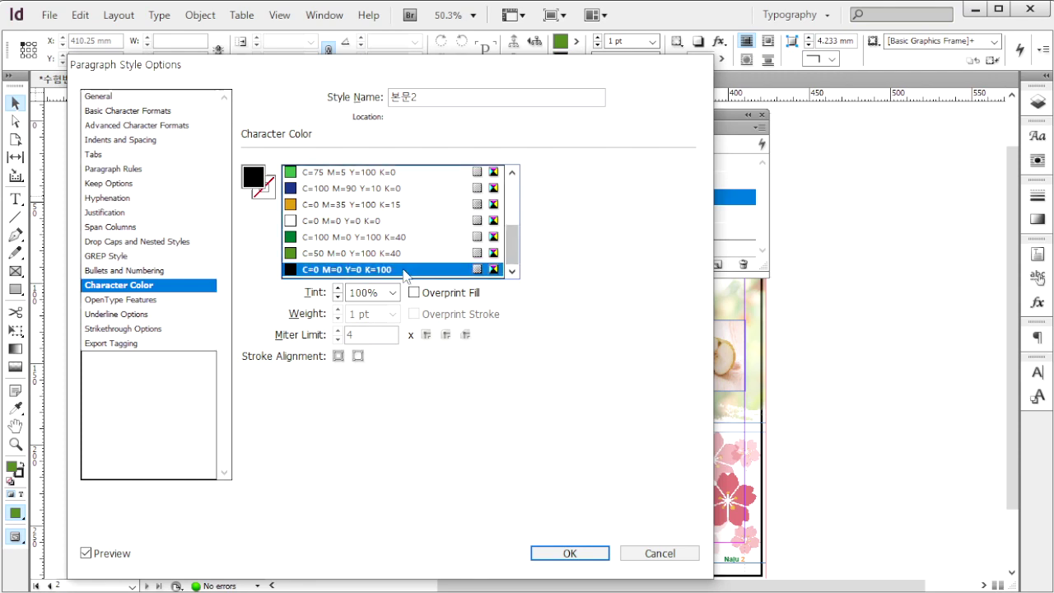
{"action": "left_click", "coordinate": [570, 553]}
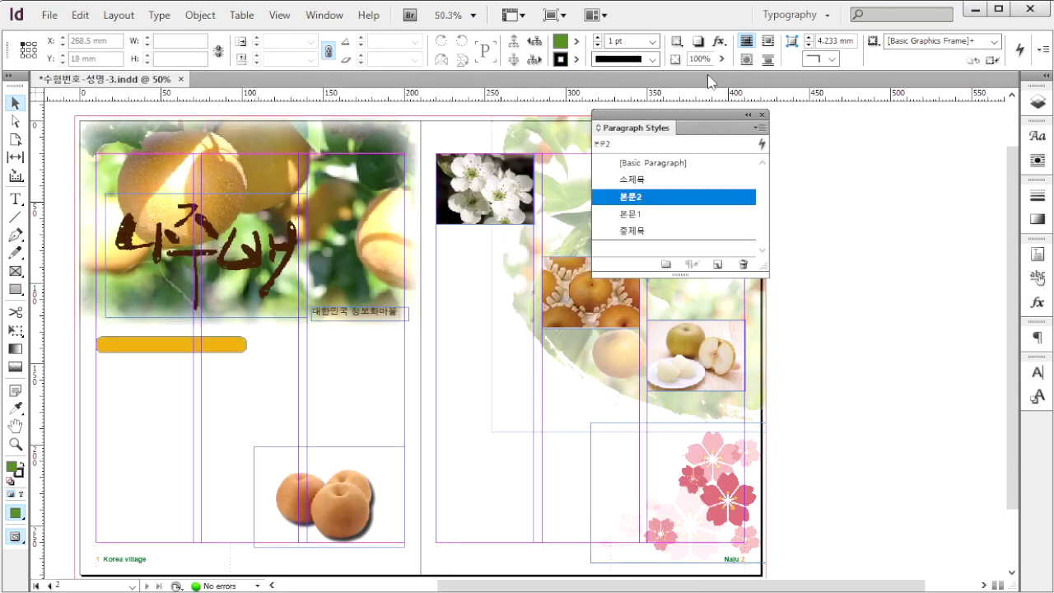
Step: Review the 소제목 style's basic character formats, drop cap settings and character colour
{"action": "double_click", "coordinate": [733, 180]}
{"action": "key", "text": "Tab"}
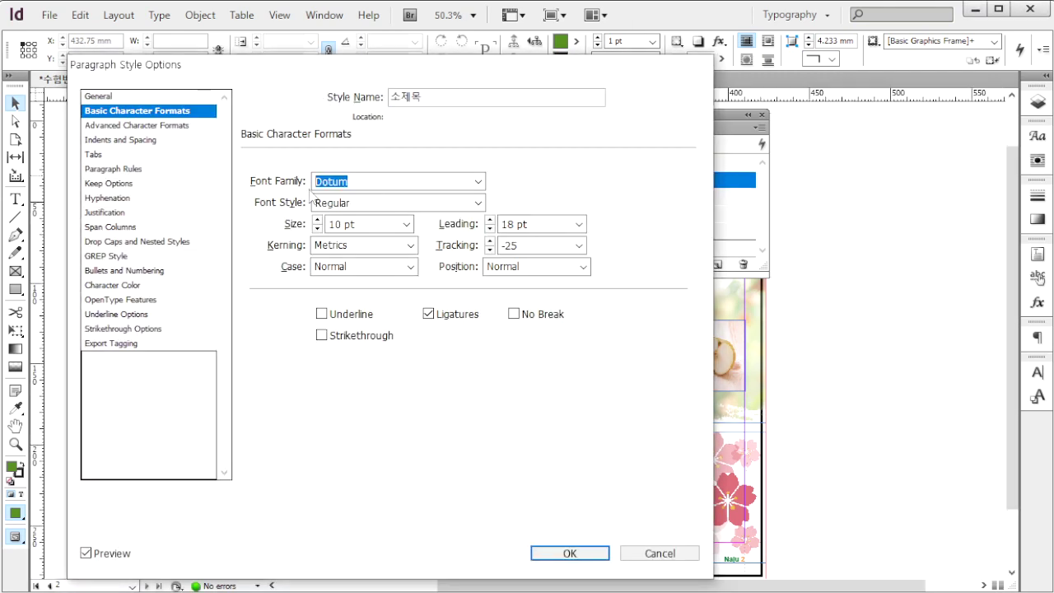
{"action": "left_click_drag", "start_coordinate": [354, 228], "coordinate": [326, 228]}
{"action": "left_click_drag", "start_coordinate": [562, 230], "coordinate": [468, 250]}
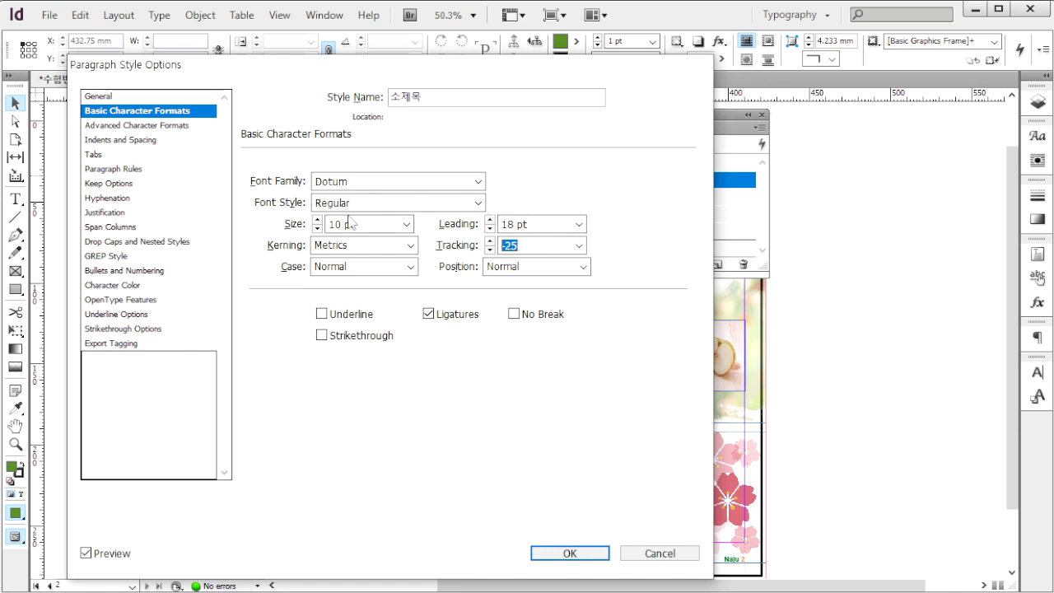
{"action": "left_click", "coordinate": [140, 241]}
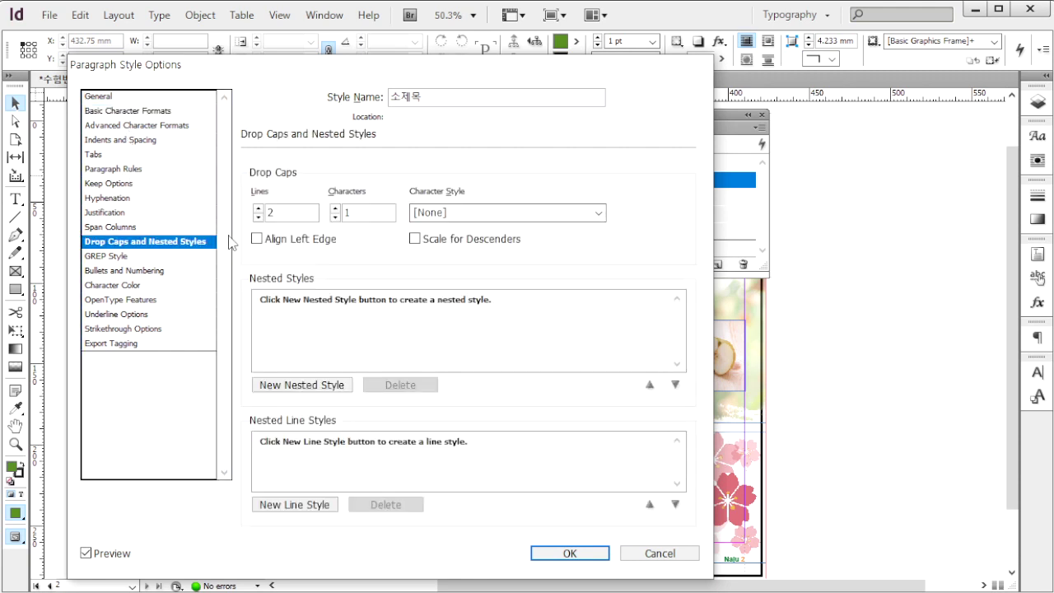
{"action": "left_click", "coordinate": [362, 215]}
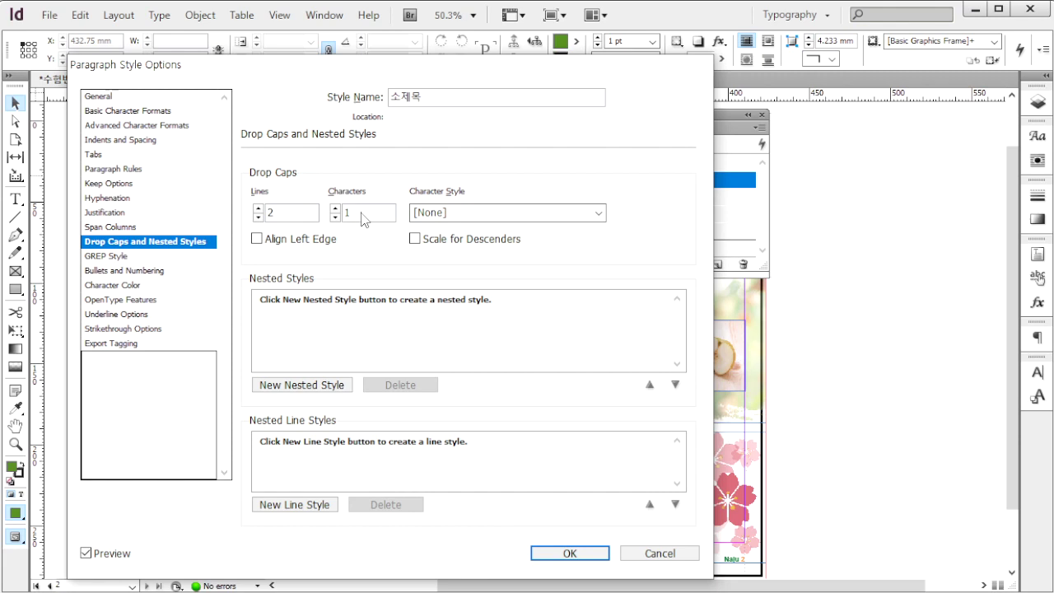
{"action": "left_click", "coordinate": [115, 285]}
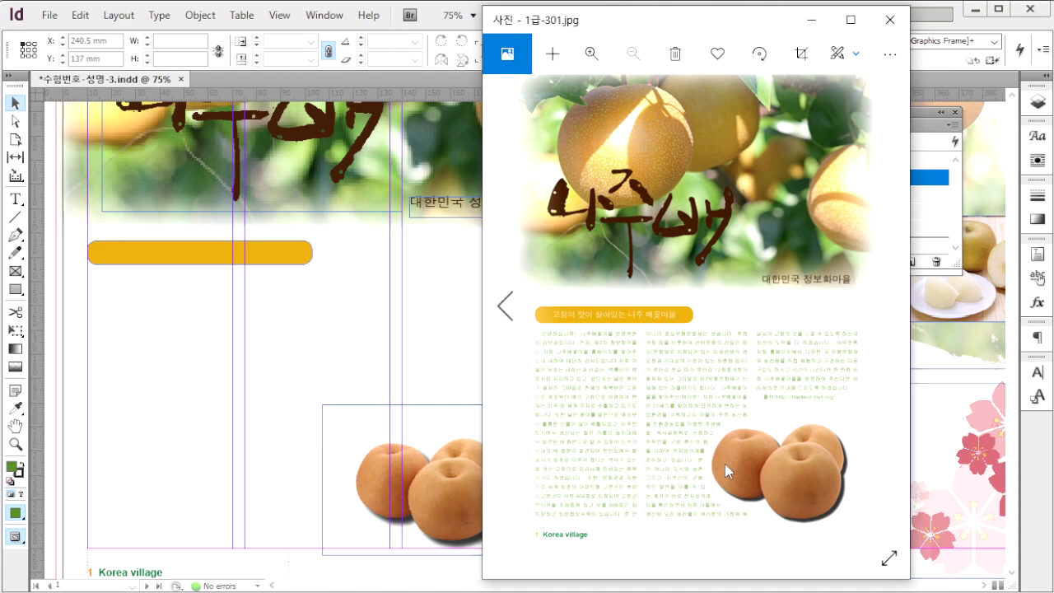
{"action": "key", "text": "alt+Tab"}
{"action": "key", "text": "Return"}
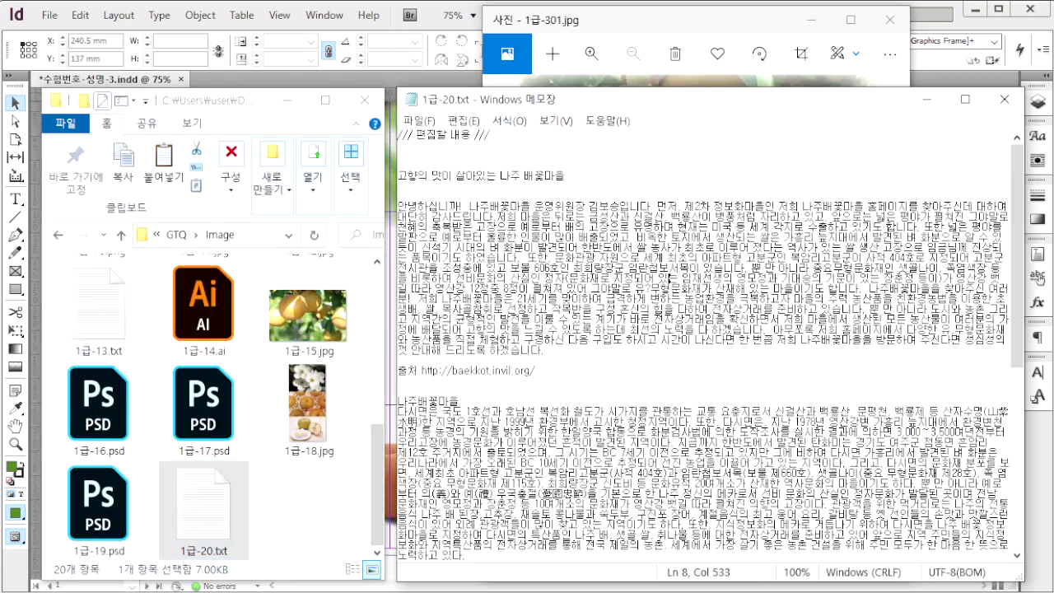
{"action": "left_click", "coordinate": [616, 368]}
{"action": "key", "text": "shift+Home"}
{"action": "left_click", "coordinate": [604, 371]}
{"action": "left_click_drag", "start_coordinate": [554, 373], "coordinate": [387, 204]}
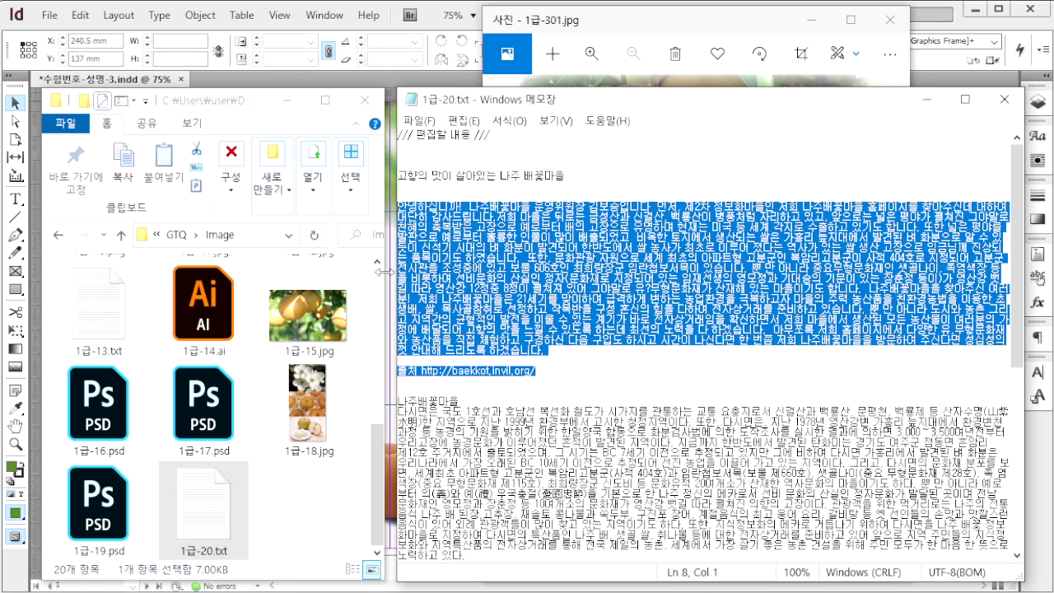
{"action": "left_click", "coordinate": [980, 28]}
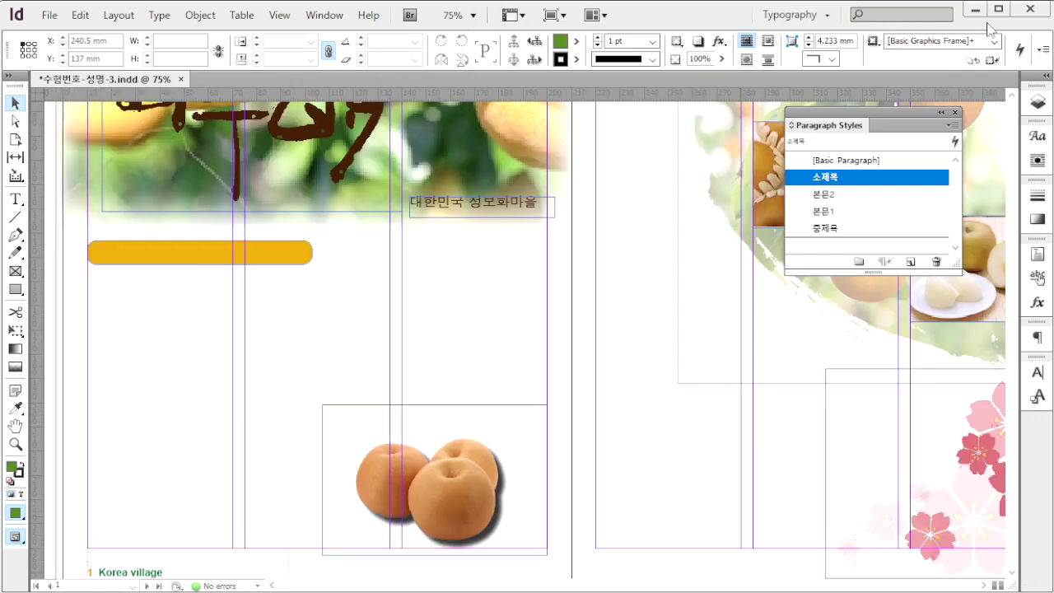
Step: Draw a text frame on page 1 below the yellow bar, spanning all three columns down to the bottom margin
{"action": "left_click", "coordinate": [15, 199]}
{"action": "left_click_drag", "start_coordinate": [90, 288], "coordinate": [547, 548]}
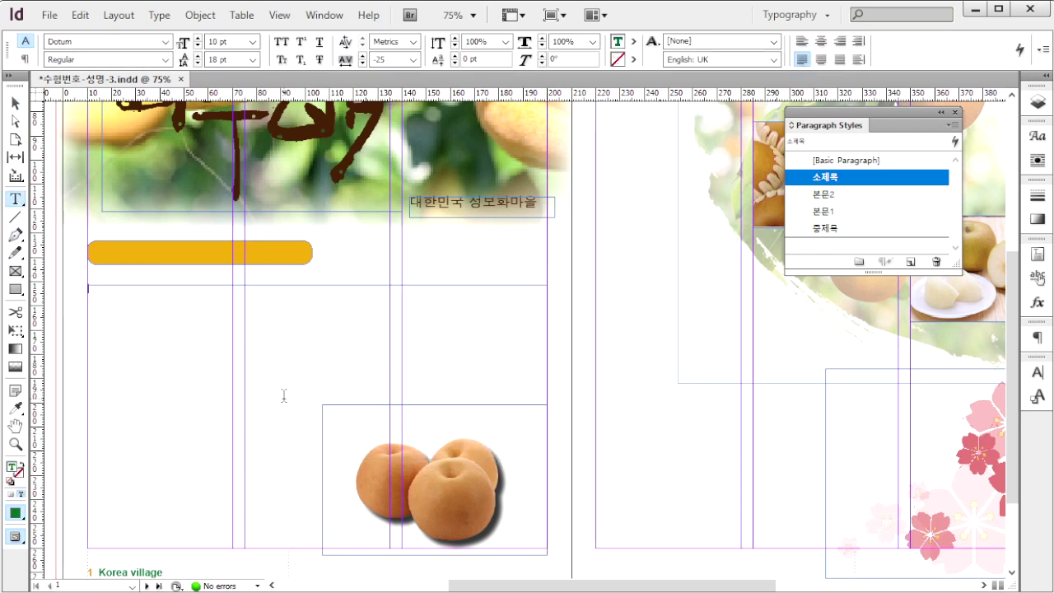
Step: Paste the copied greeting text into the new page 1 frame and apply the 본문1 paragraph style to all of it
{"action": "key", "text": "ctrl+v"}
{"action": "key", "text": "ctrl+a"}
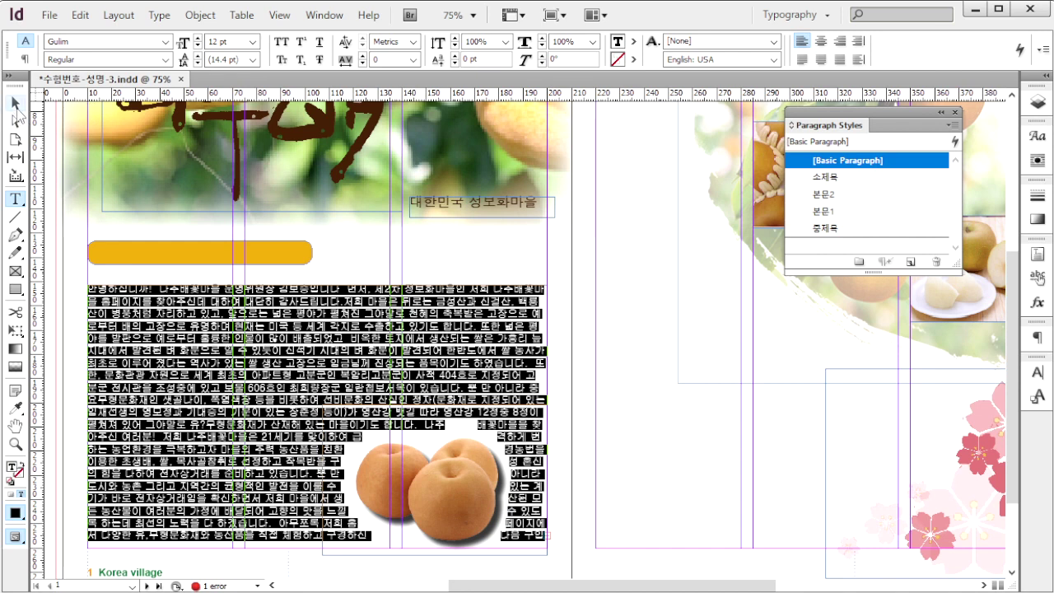
{"action": "left_click", "coordinate": [860, 210]}
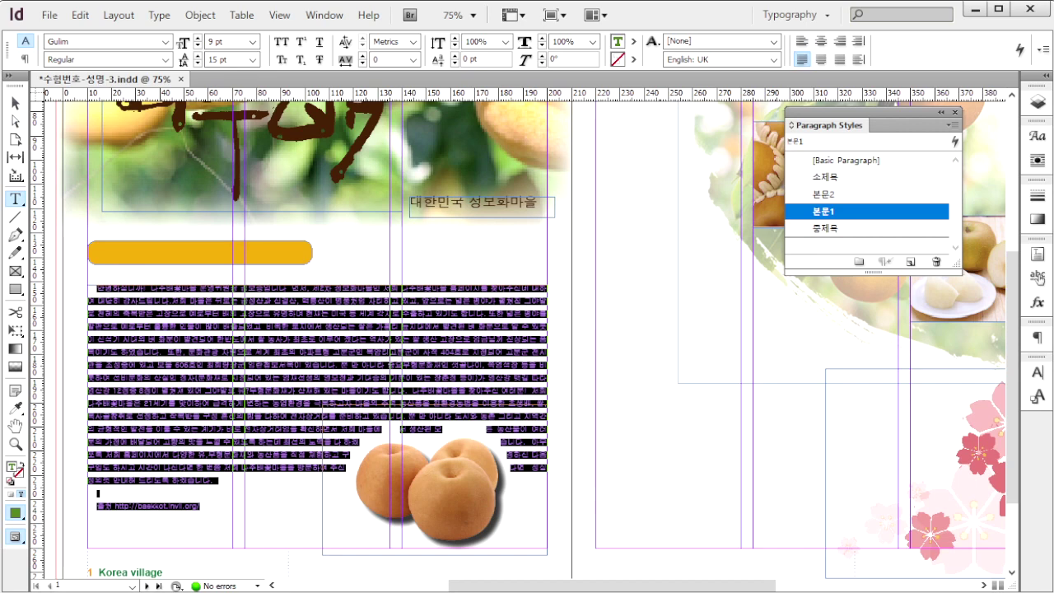
Step: Compare with the reference image 1급-301.jpg and set the page 1 body text frame to 3 columns with a 5 mm gutter
{"action": "key", "text": "alt+Tab"}
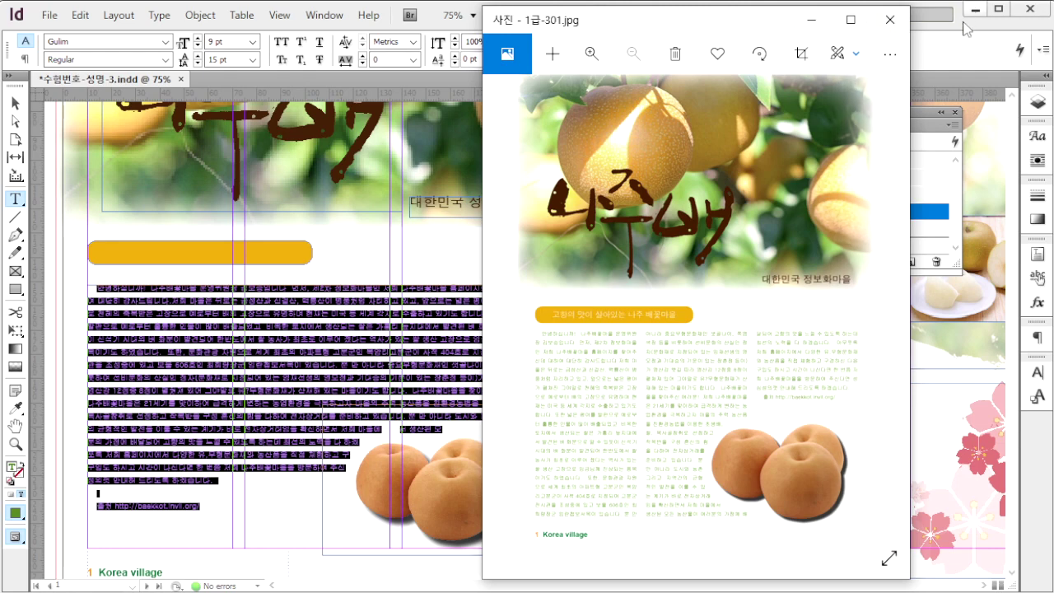
{"action": "key", "text": "alt+Tab"}
{"action": "key", "text": "Escape"}
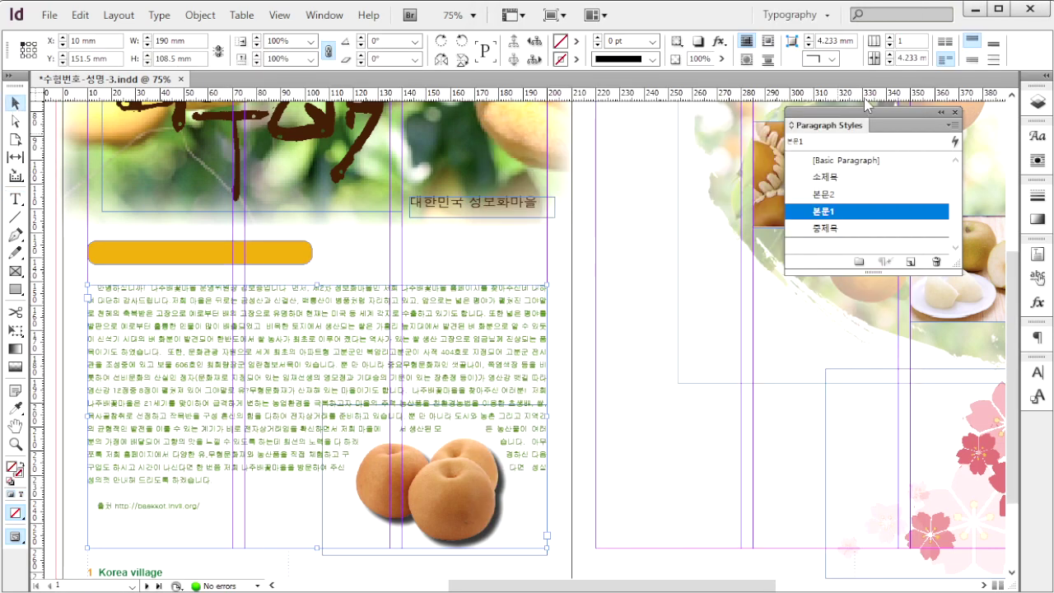
{"action": "left_click", "coordinate": [891, 41]}
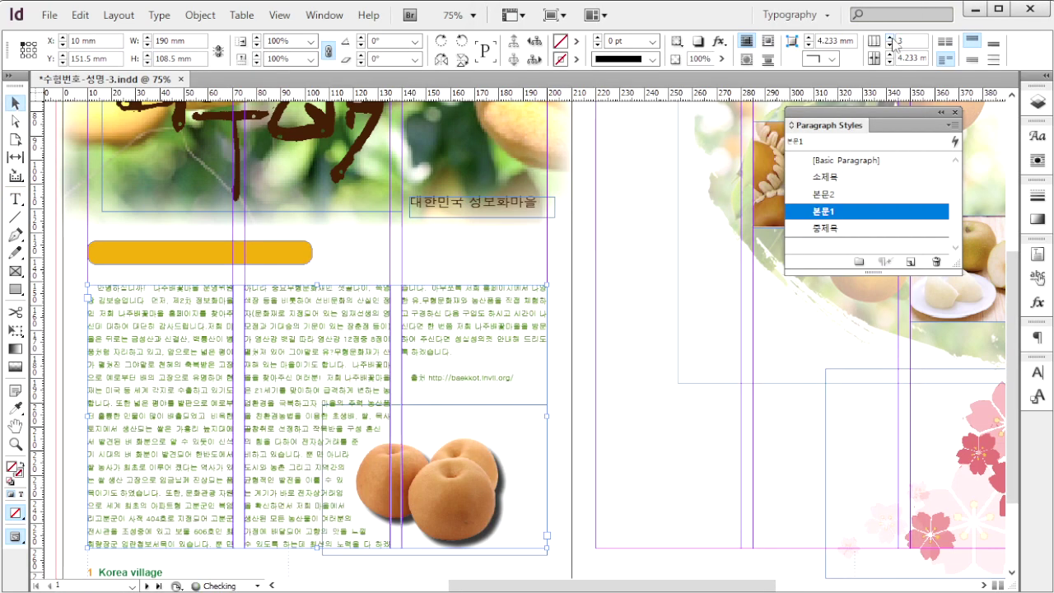
{"action": "left_click", "coordinate": [889, 55]}
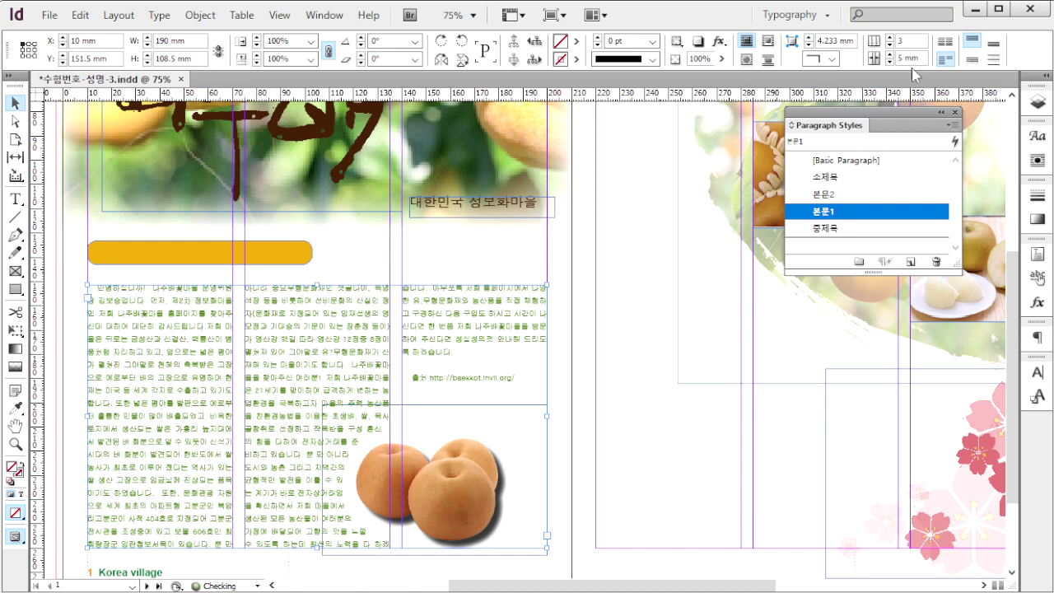
{"action": "left_click", "coordinate": [618, 326]}
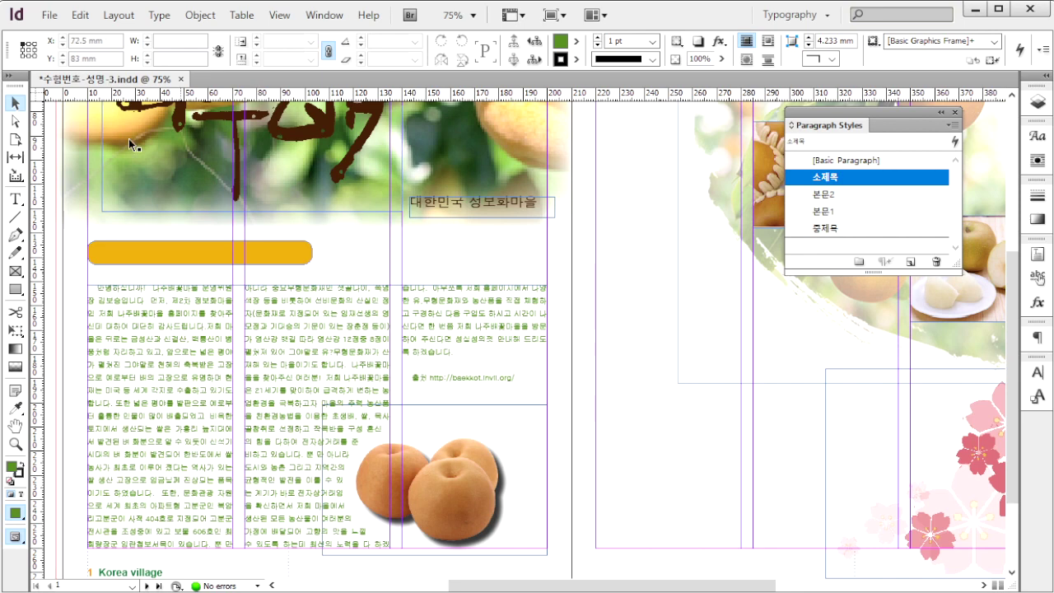
Step: Draw a text frame about 83.5 mm wide over the yellow bar and copy the line 고향의 맛이 살아있는 나주 배꽃마을 from 1급-20.txt in Notepad
{"action": "left_click", "coordinate": [15, 199]}
{"action": "left_click_drag", "start_coordinate": [96, 244], "coordinate": [300, 262]}
{"action": "key", "text": "alt+Tab"}
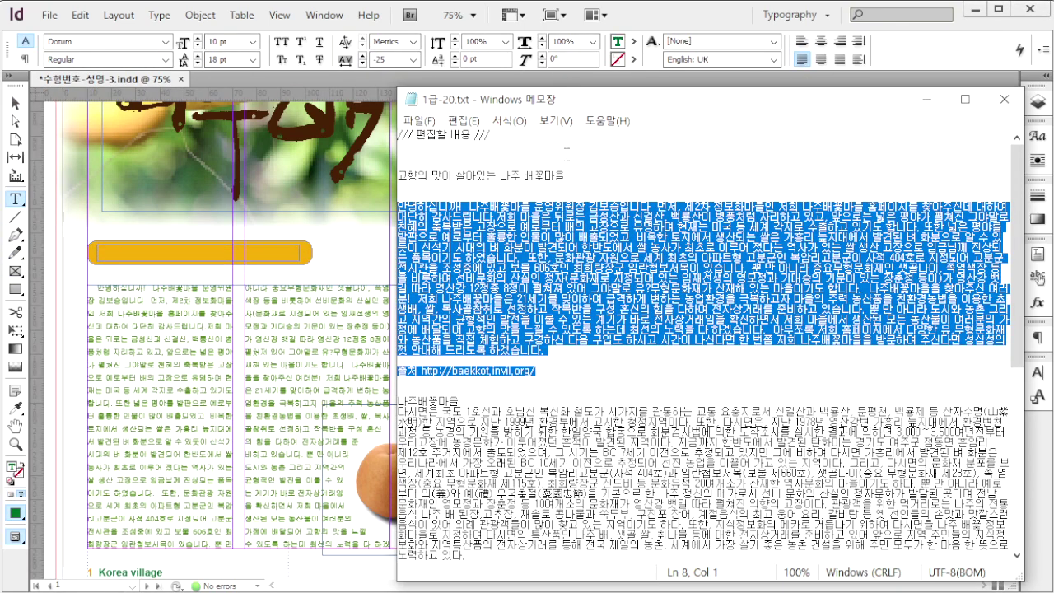
{"action": "left_click_drag", "start_coordinate": [594, 177], "coordinate": [391, 175]}
{"action": "key", "text": "ctrl+c"}
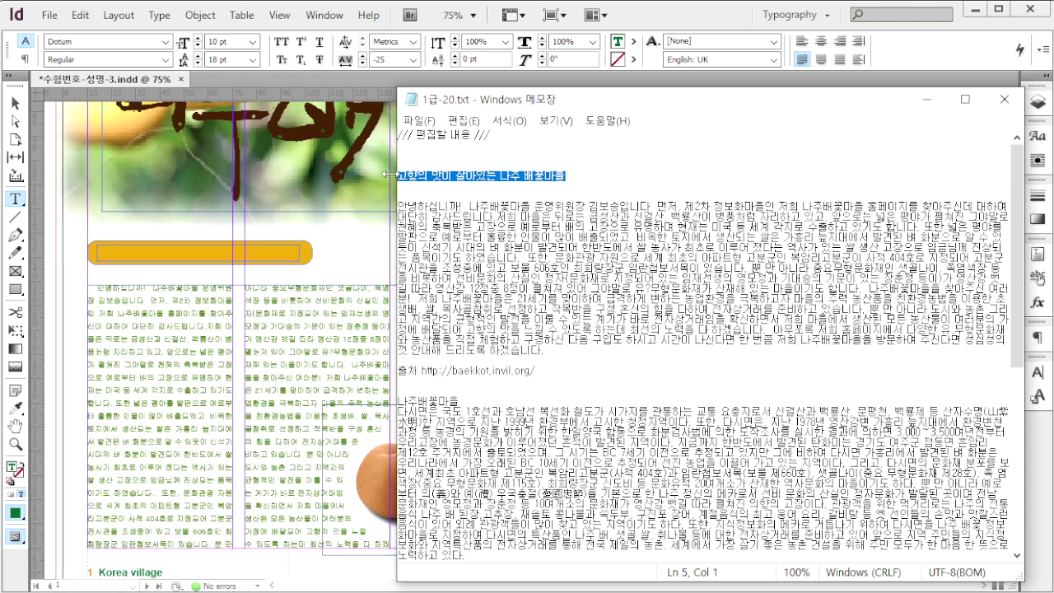
Step: Paste the heading into the yellow bar's text frame in the 중제목 paragraph style and shorten the frame to fit within the bar
{"action": "left_click", "coordinate": [218, 247]}
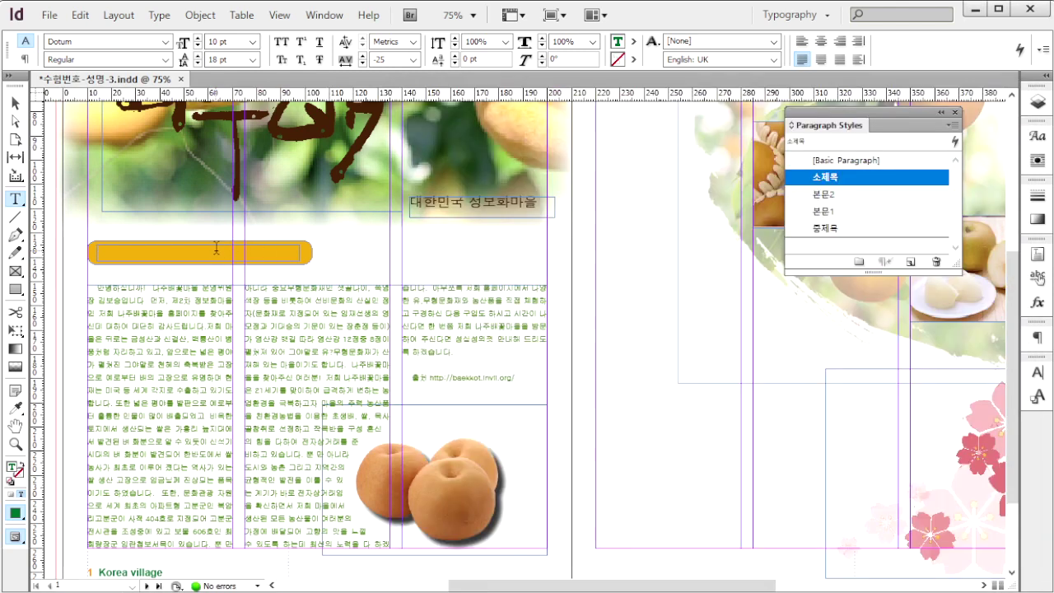
{"action": "key", "text": "ctrl+v"}
{"action": "key", "text": "Escape"}
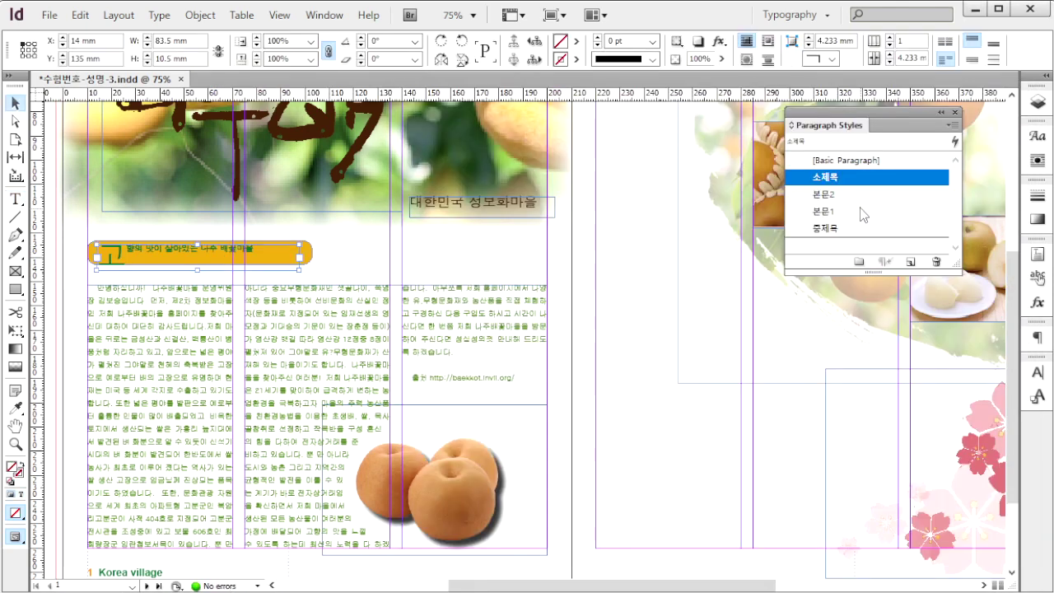
{"action": "left_click", "coordinate": [858, 234]}
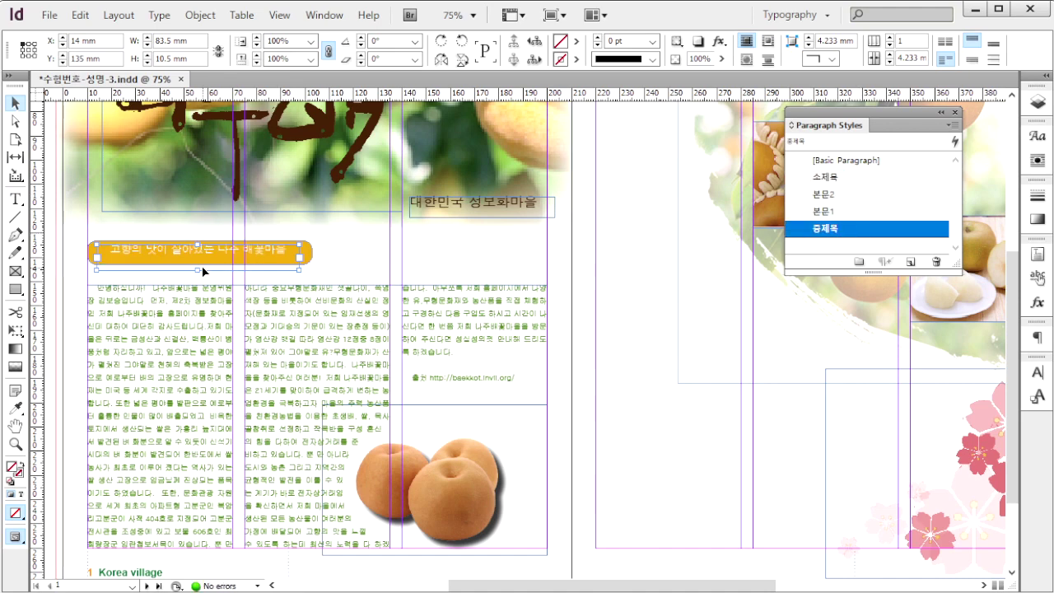
{"action": "left_click_drag", "start_coordinate": [198, 271], "coordinate": [198, 258]}
Step: Check the reference image 1급-302.jpg and draw a text frame about 200 × 255.75 mm across page 2 down to the bottom margin
{"action": "key", "text": "alt+Tab"}
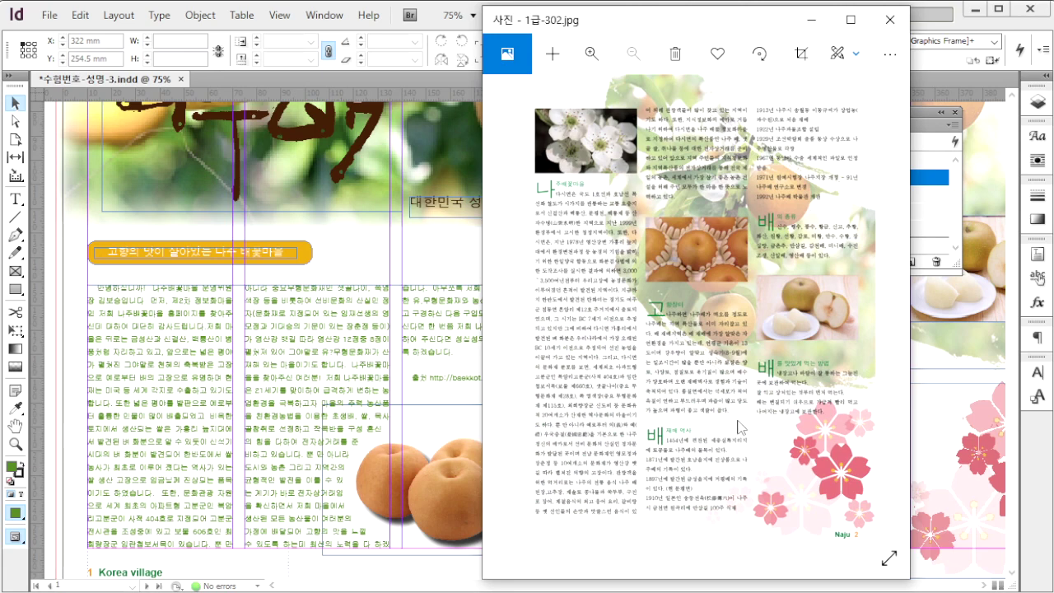
{"action": "key", "text": "alt+Tab"}
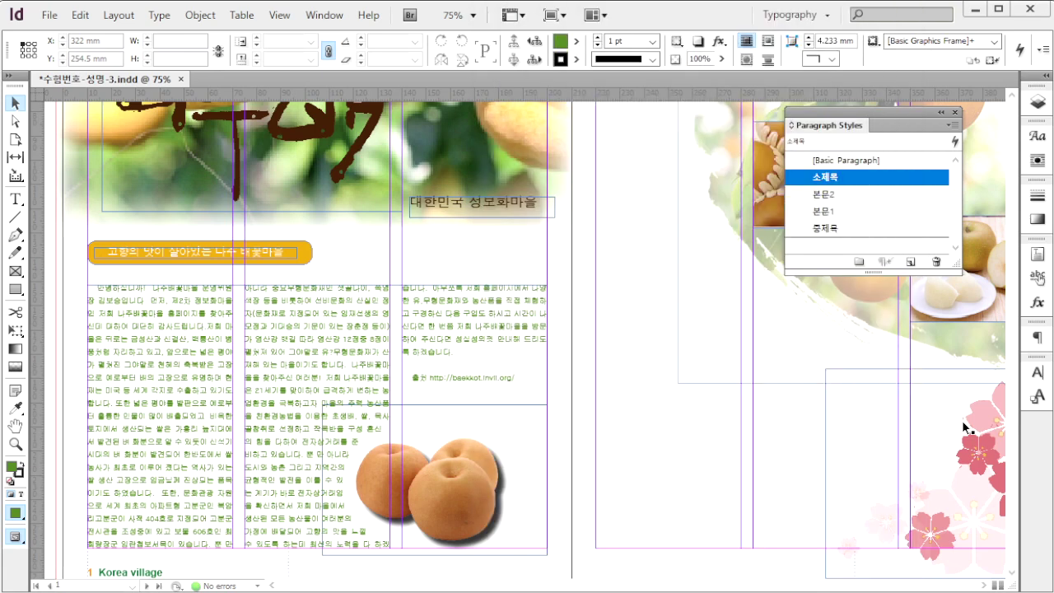
{"action": "left_click", "coordinate": [788, 313]}
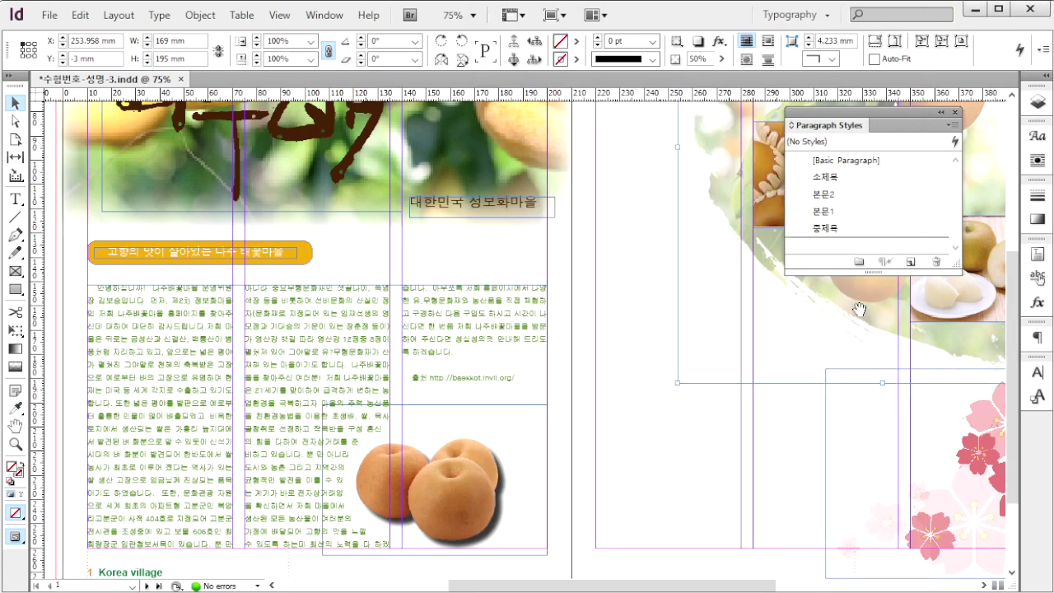
{"action": "left_click", "coordinate": [856, 372]}
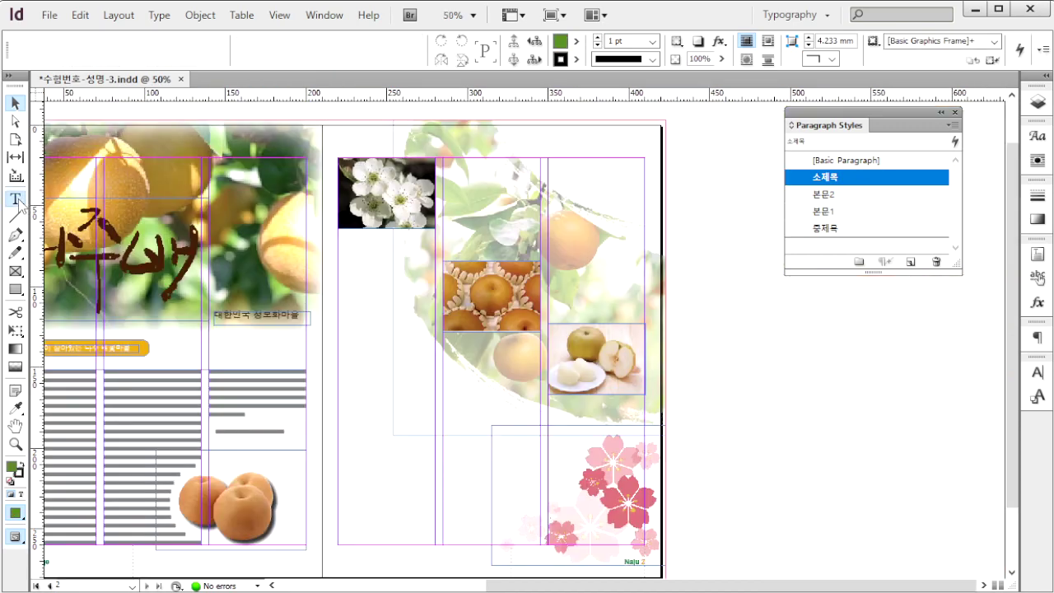
{"action": "left_click", "coordinate": [15, 199]}
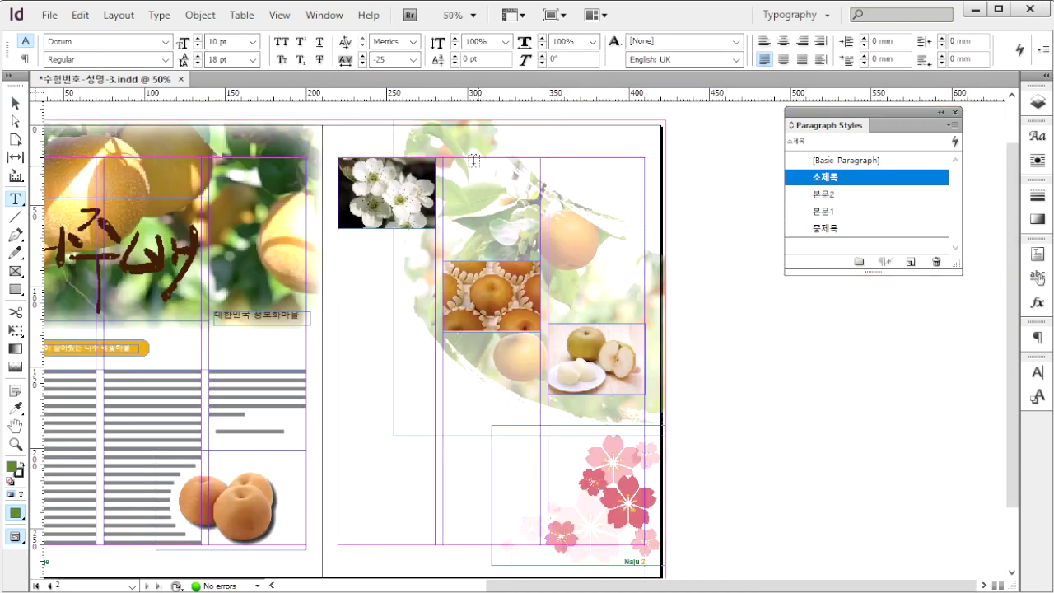
{"action": "left_click_drag", "start_coordinate": [321, 132], "coordinate": [655, 531]}
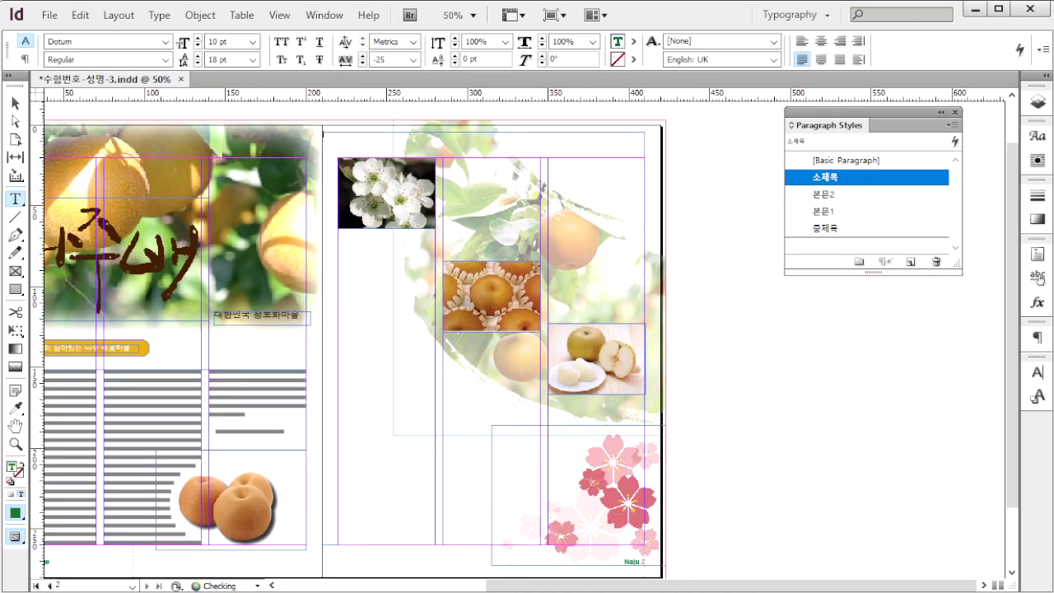
Step: Copy the text from 나주배꽃마을 through the 배를 맛있게 먹는 방법 section in 1급-20.txt and paste it into the page 2 frame
{"action": "key", "text": "alt+Tab"}
{"action": "left_click", "coordinate": [605, 402]}
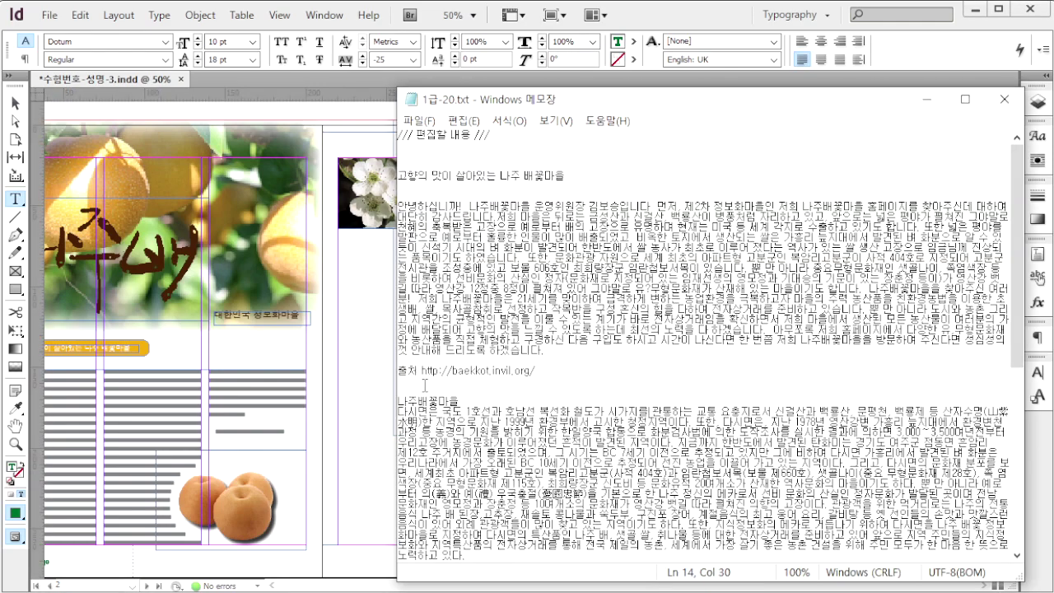
{"action": "scroll", "coordinate": [424, 386], "scroll_direction": "down", "scroll_amount": 2}
{"action": "left_click_drag", "start_coordinate": [401, 335], "coordinate": [750, 486]}
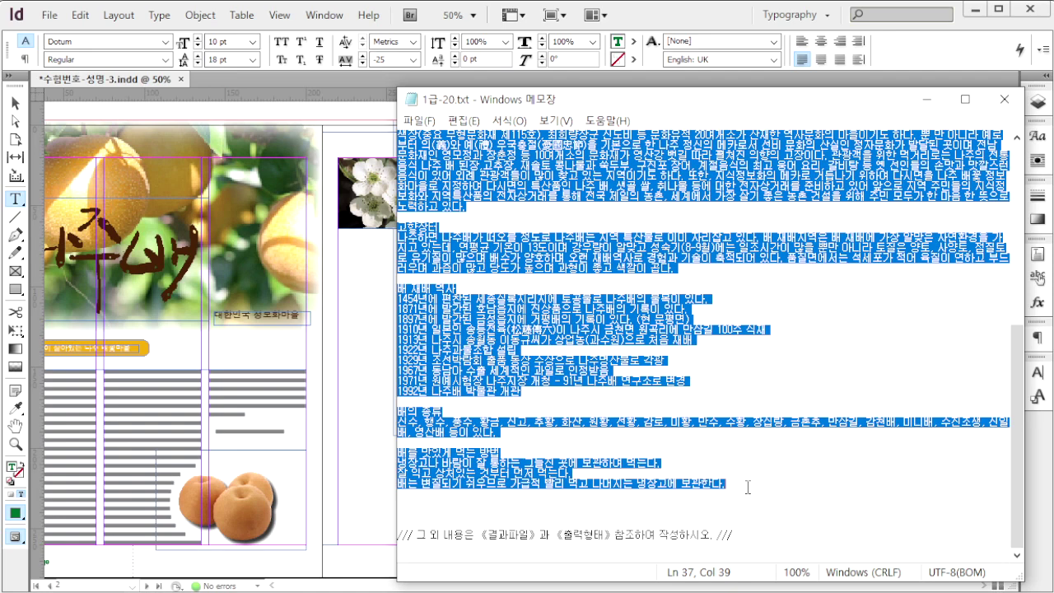
{"action": "key", "text": "ctrl+c"}
{"action": "key", "text": "alt+Tab"}
{"action": "key", "text": "ctrl+v"}
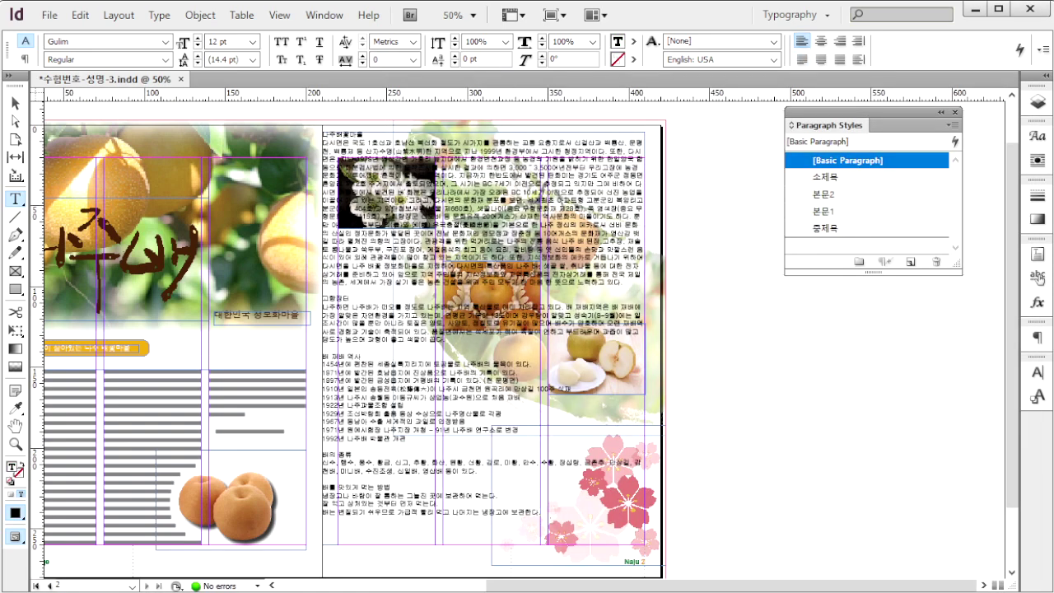
Step: Apply the 본문2 paragraph style to the page 2 text frame and divide it into 3 columns
{"action": "key", "text": "alt+Tab"}
{"action": "key", "text": "alt+Tab"}
{"action": "key", "text": "Escape"}
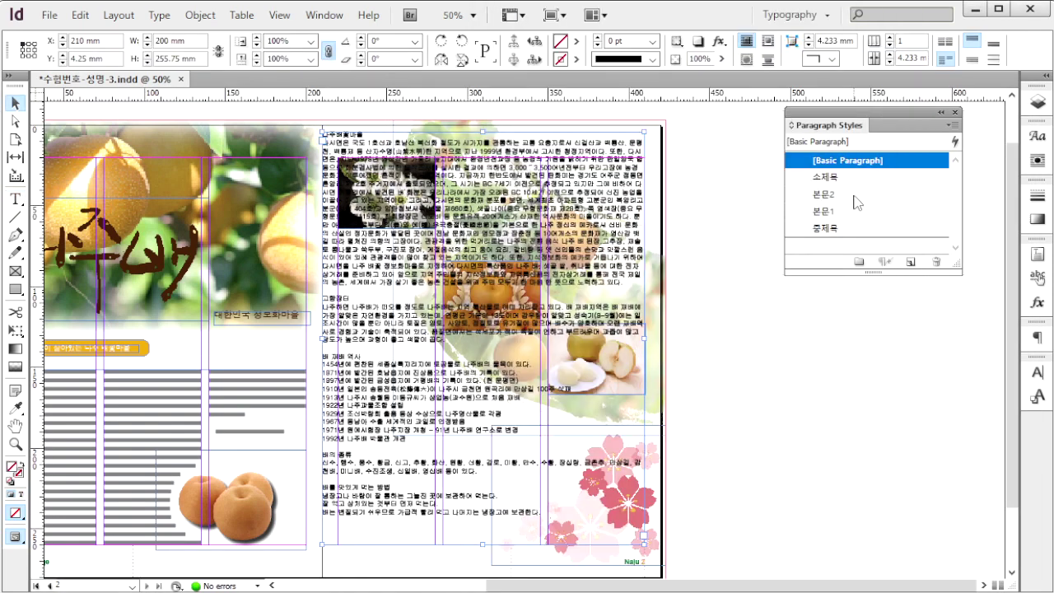
{"action": "left_click", "coordinate": [856, 196]}
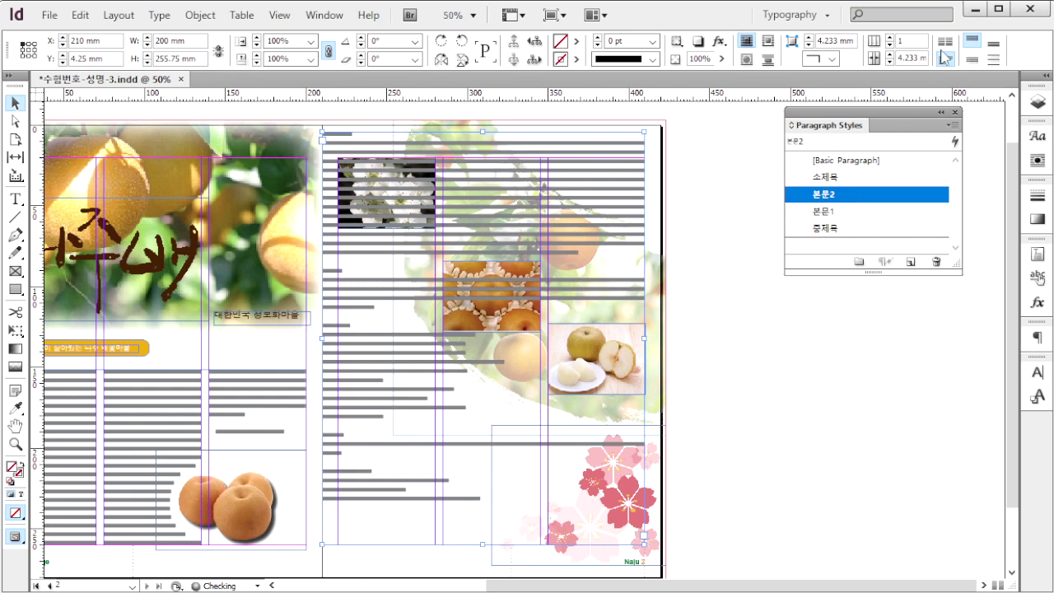
{"action": "left_click", "coordinate": [889, 37]}
{"action": "left_click", "coordinate": [889, 37]}
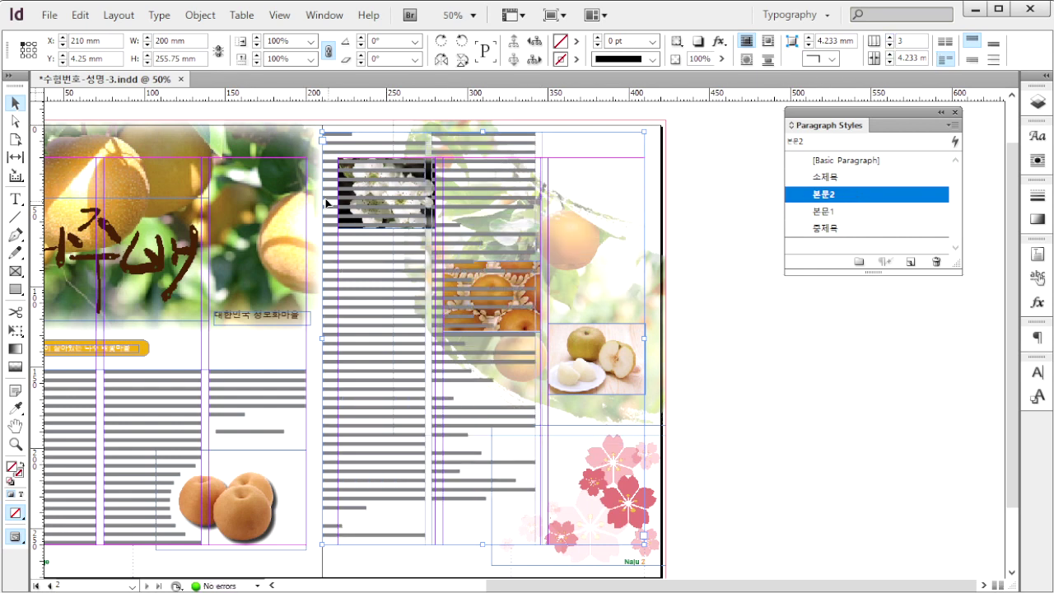
Step: Narrow the page 2 text frame to 190 mm by bringing its left edge to the margin, and shift the frame slightly upward
{"action": "left_click_drag", "start_coordinate": [321, 336], "coordinate": [337, 336]}
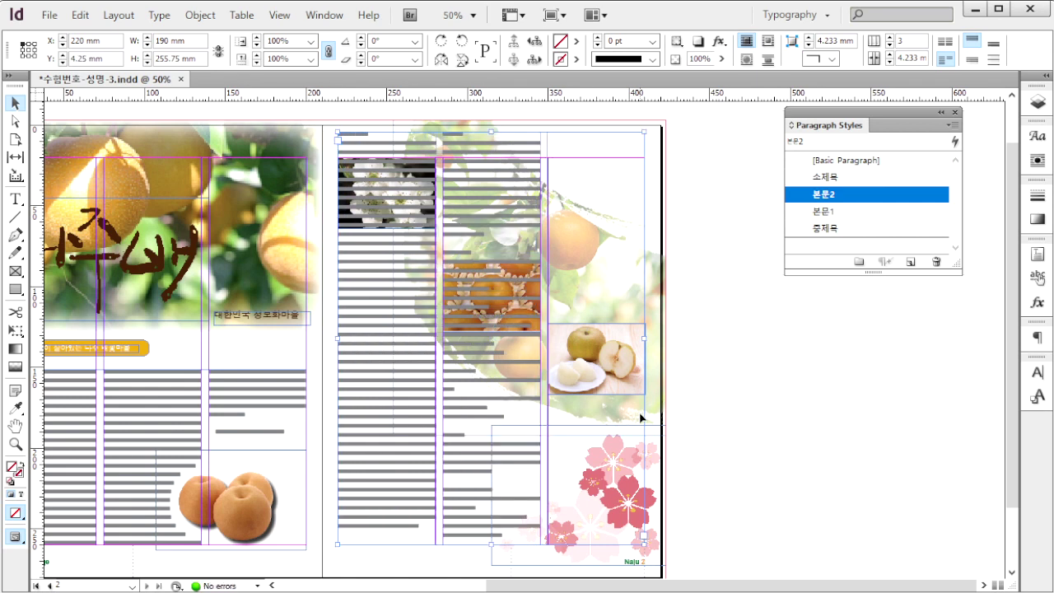
{"action": "left_click_drag", "start_coordinate": [417, 450], "coordinate": [417, 443]}
{"action": "left_click", "coordinate": [864, 502]}
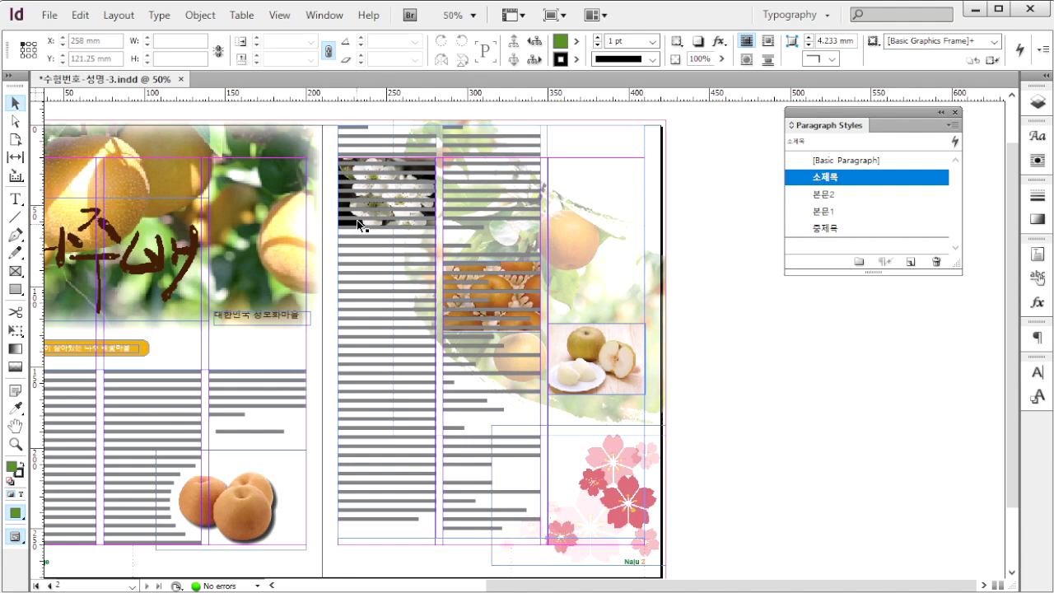
Step: Following the reference image, apply the 소제목 paragraph style to the page 2 subheadings 나주배꽃마을, 고향장터 and 배 재배 역사
{"action": "left_click", "coordinate": [472, 15]}
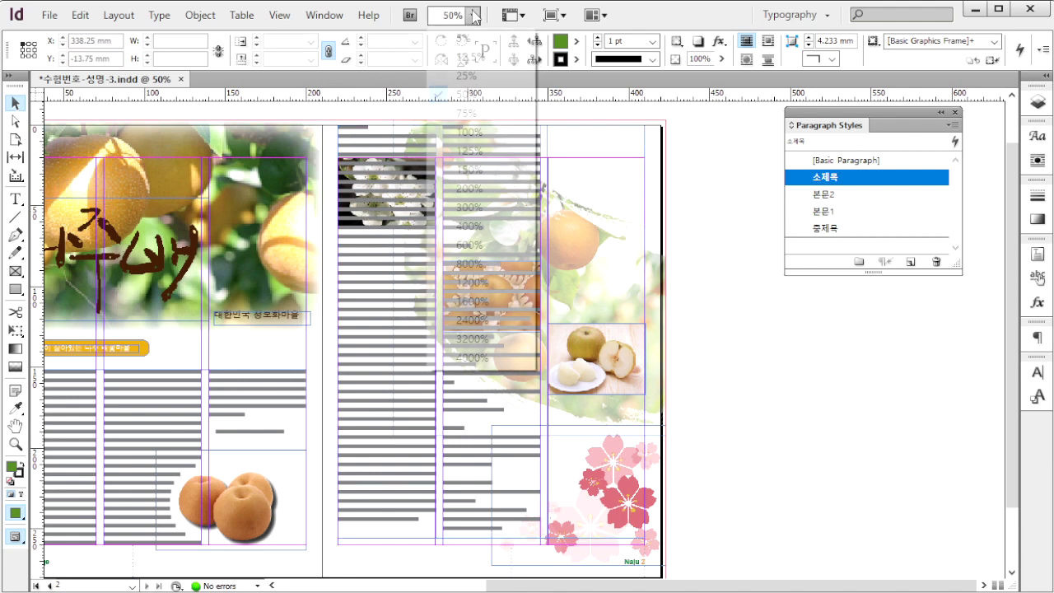
{"action": "left_click", "coordinate": [470, 111]}
{"action": "scroll", "coordinate": [501, 263], "scroll_direction": "up", "scroll_amount": 3}
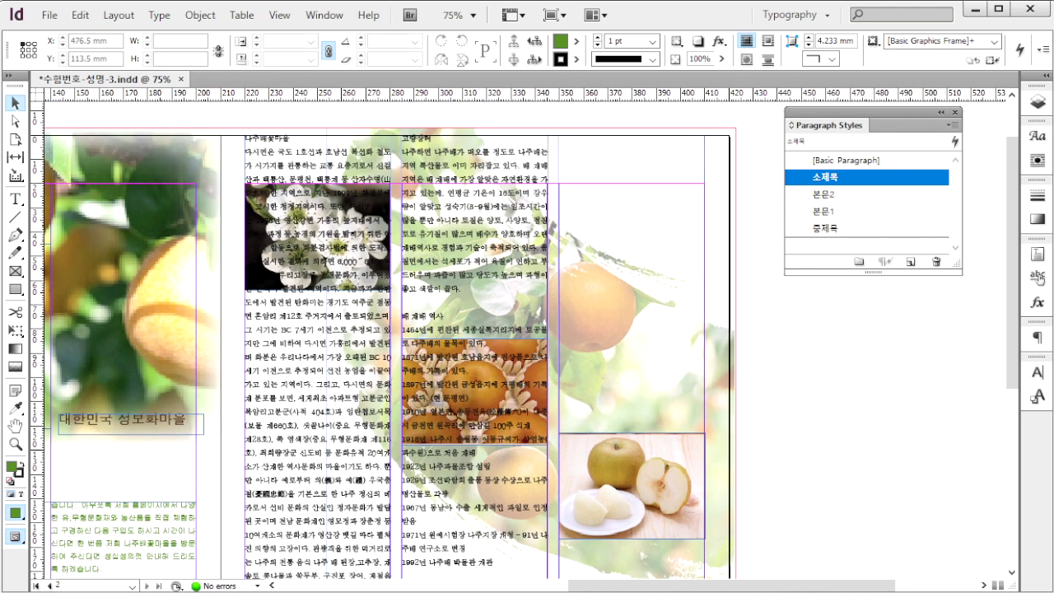
{"action": "key", "text": "alt+Tab"}
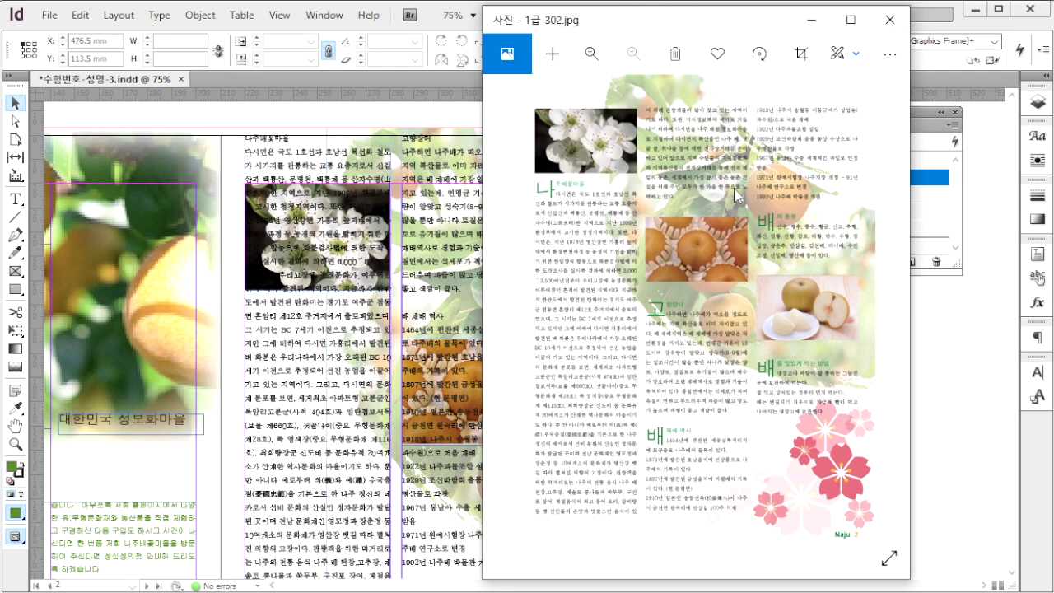
{"action": "left_click", "coordinate": [15, 198]}
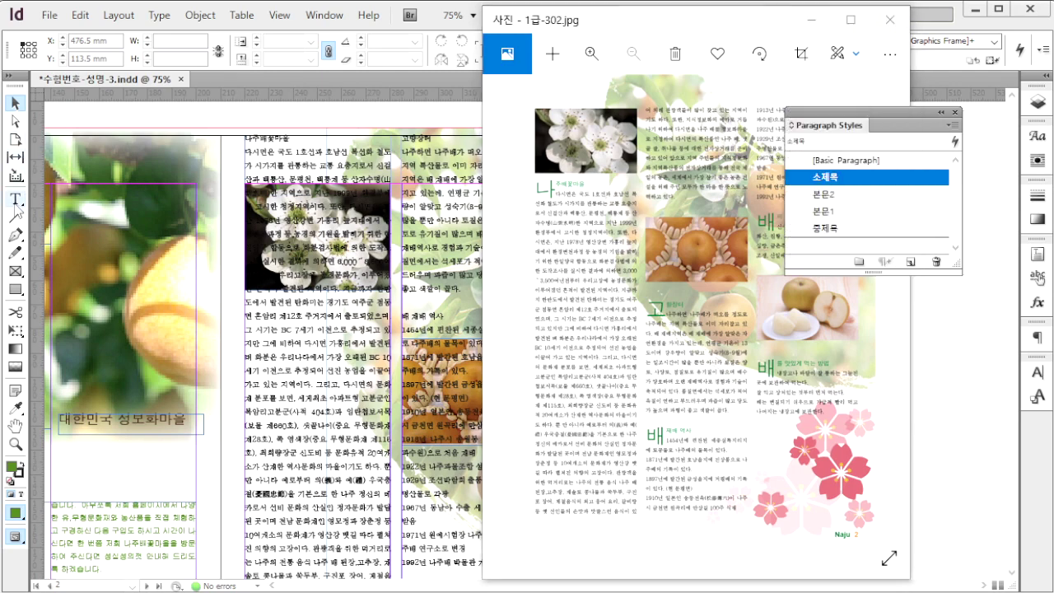
{"action": "left_click", "coordinate": [245, 138]}
{"action": "double_click", "coordinate": [245, 137]}
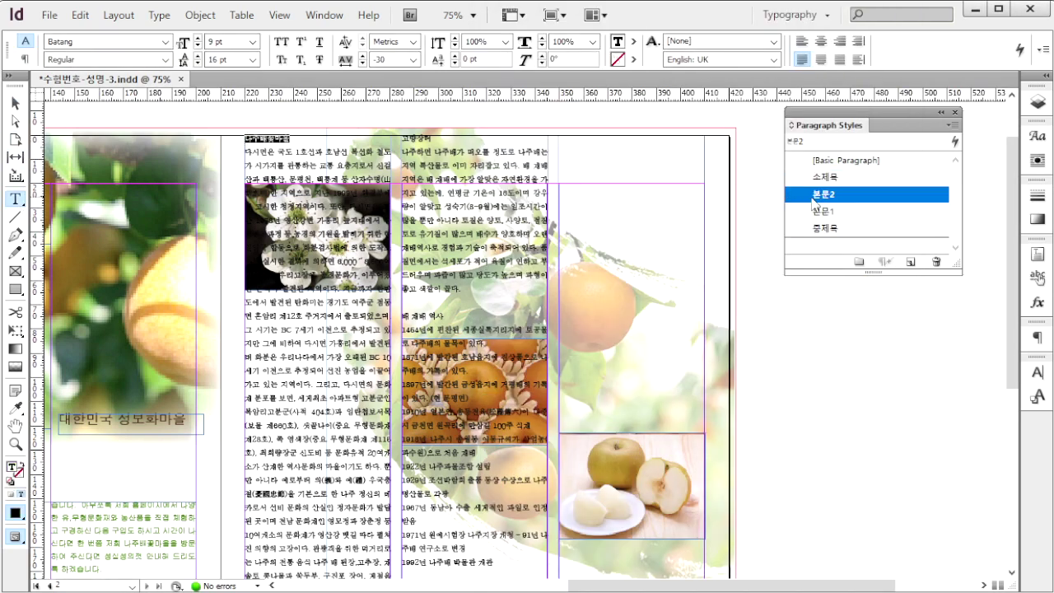
{"action": "left_click", "coordinate": [829, 177]}
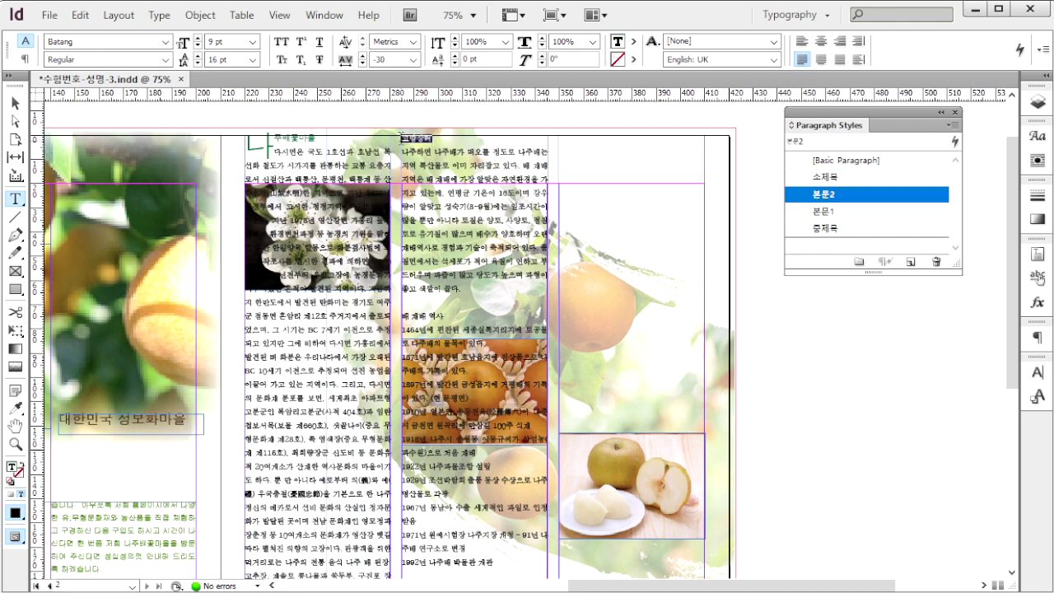
{"action": "left_click", "coordinate": [858, 179]}
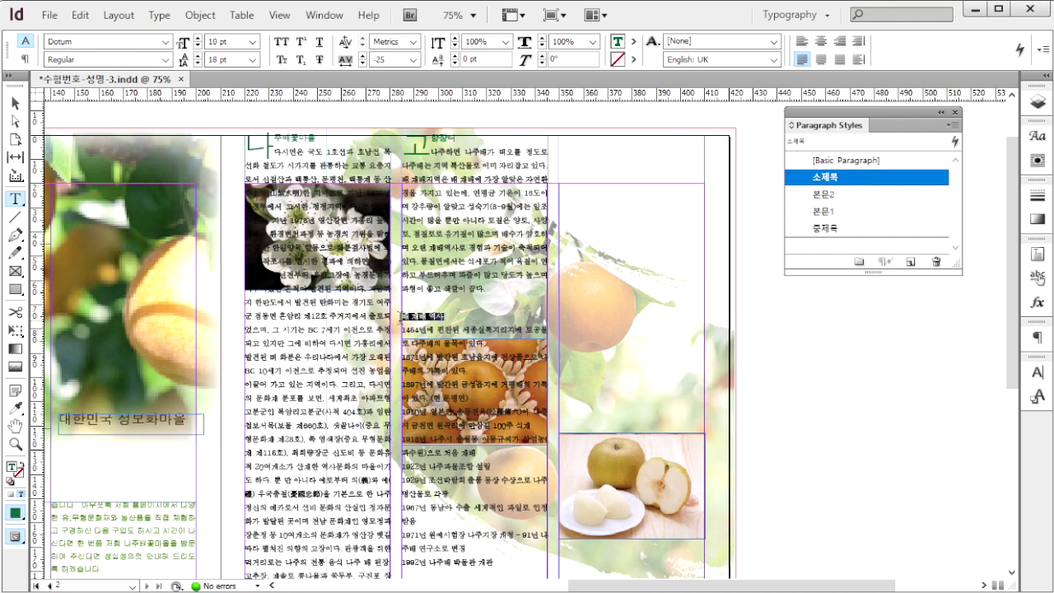
{"action": "left_click", "coordinate": [839, 180]}
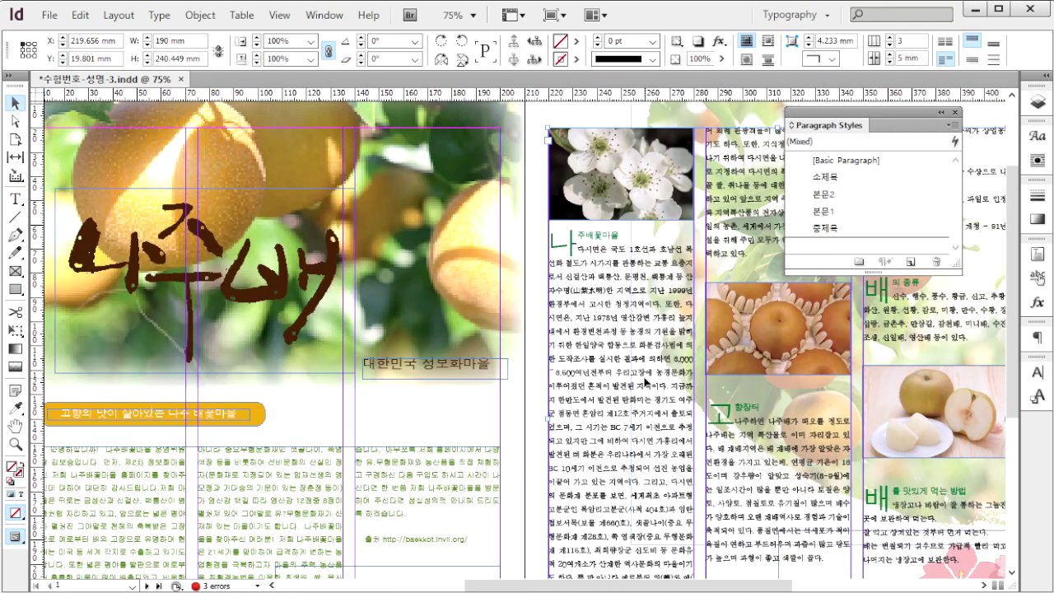